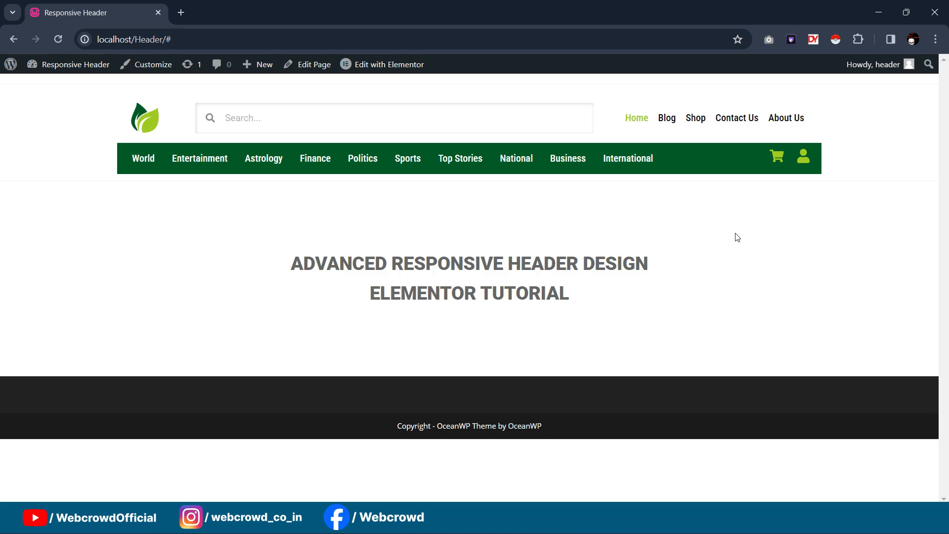
Inspect the finished header page in the browser's developer tools, using the responsive device view at 800 px width
right_click(711, 206)
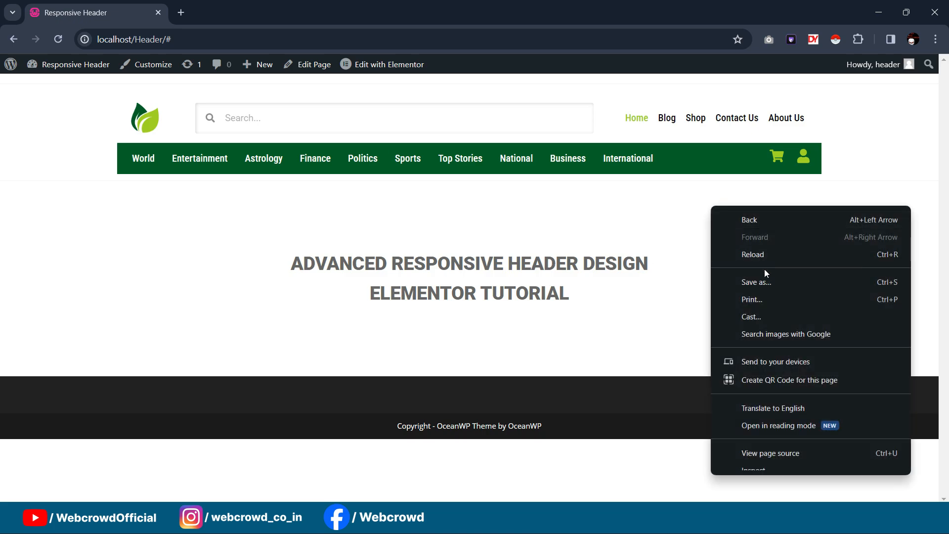
scroll(767, 379, "down", 1)
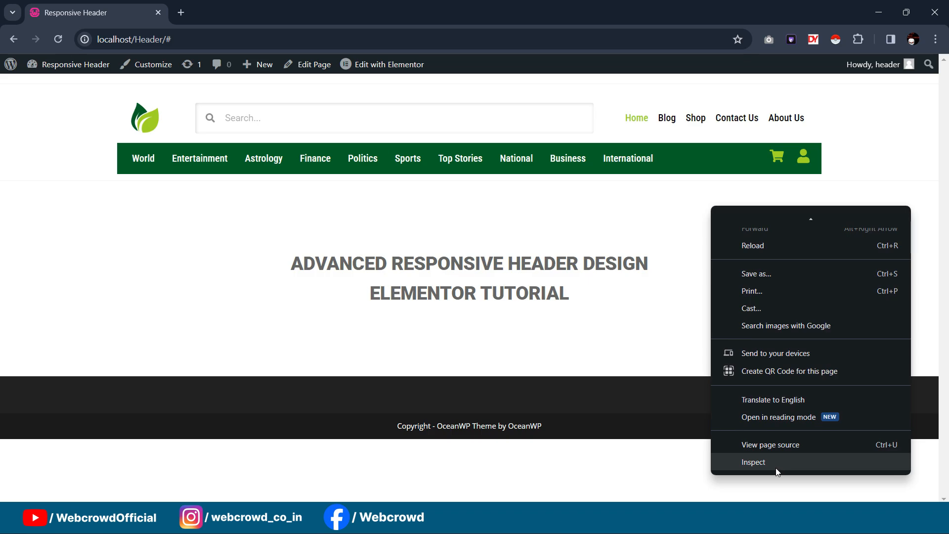
left_click(776, 468)
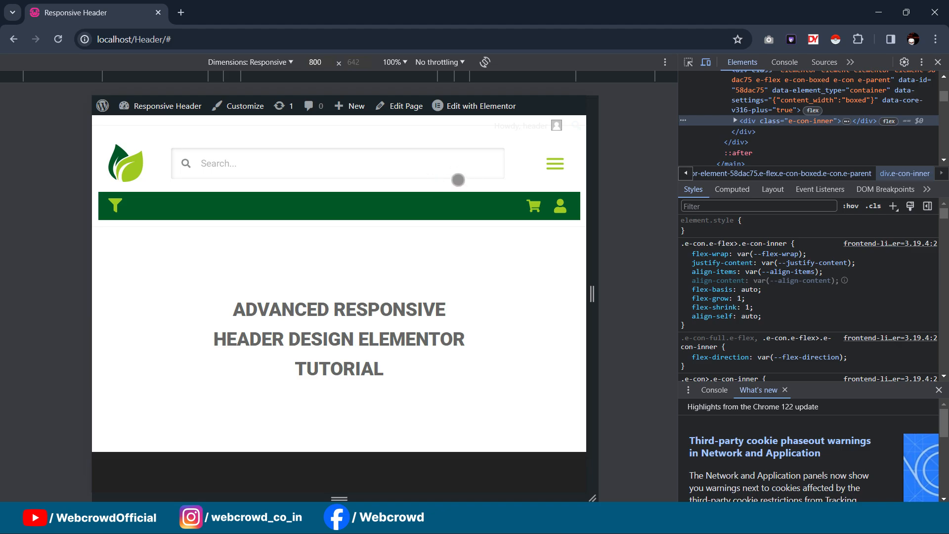
left_click(315, 61)
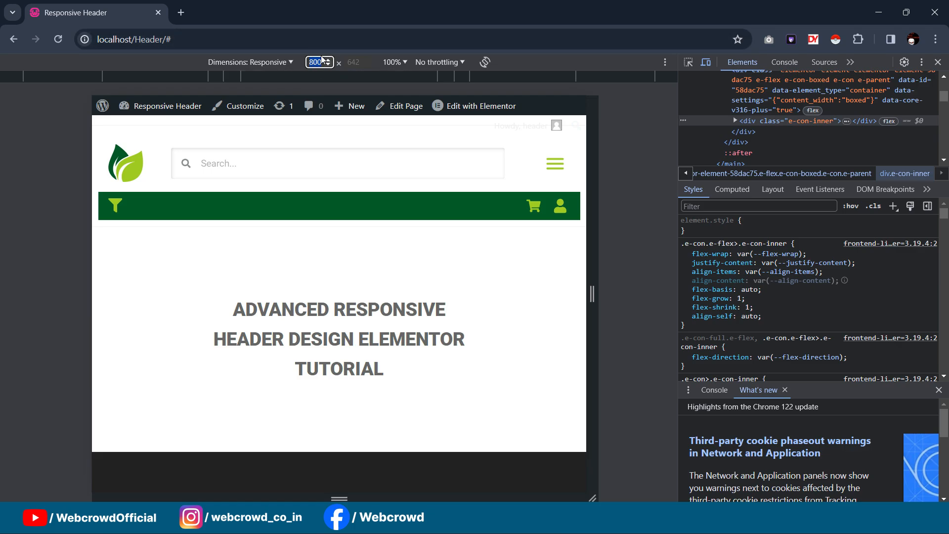
left_click(553, 270)
Check the tablet header by opening and closing the news category filter menu and the hamburger main menu
left_click(115, 205)
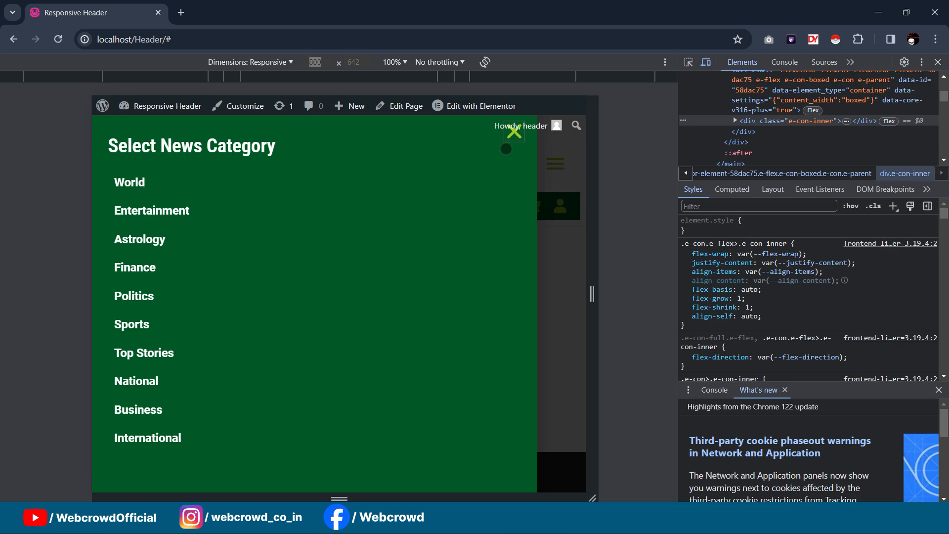
left_click(512, 142)
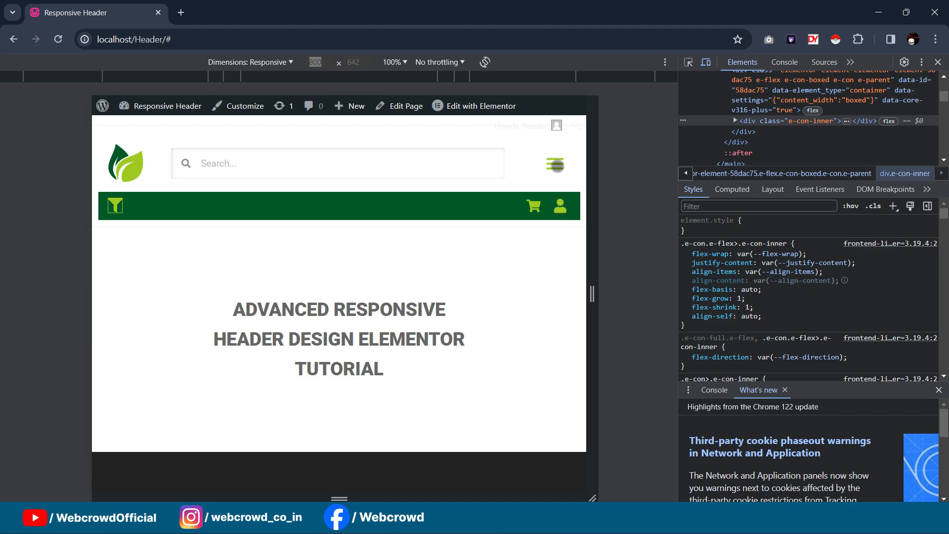
left_click(555, 163)
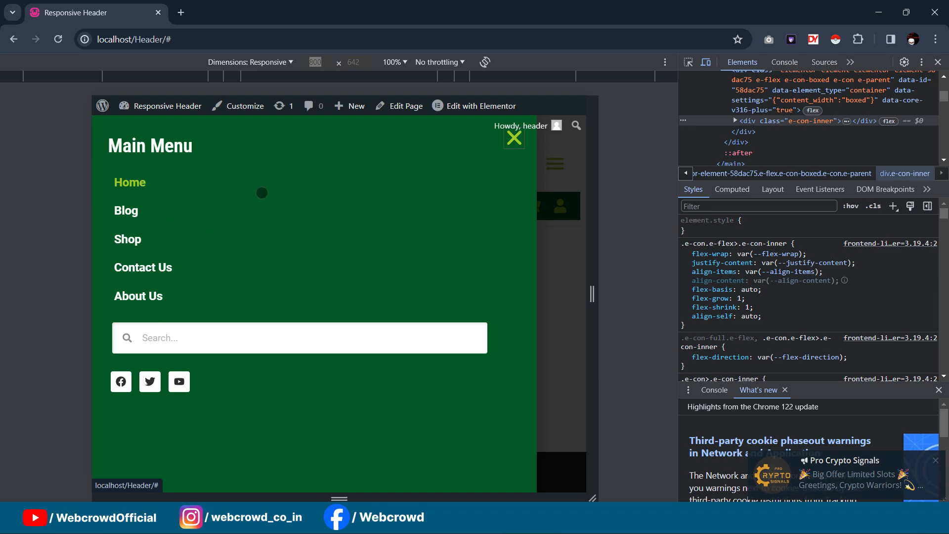
scroll(261, 192, "down", 1)
scroll(264, 200, "up", 1)
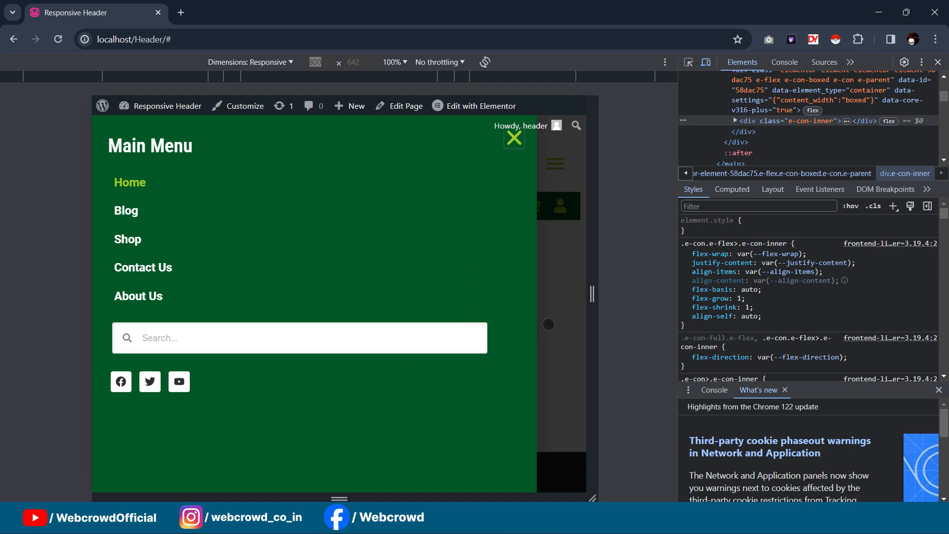
left_click(557, 318)
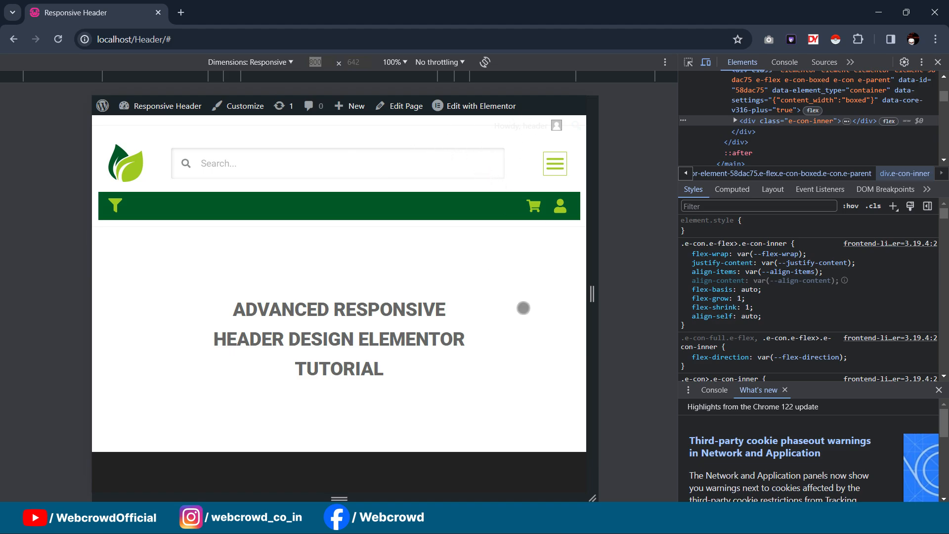
Set the responsive preview's width to 400 px and view the mobile layout of the header
left_click(321, 65)
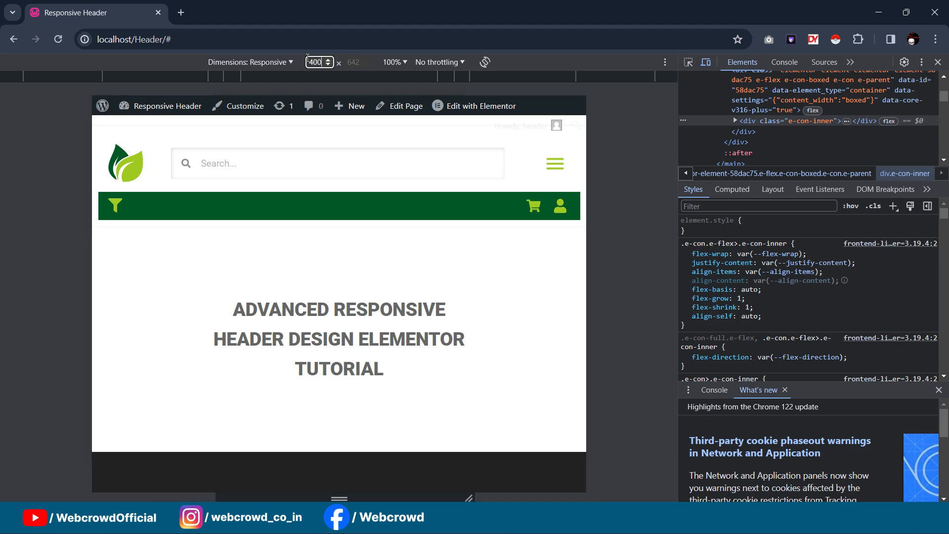
key("Return")
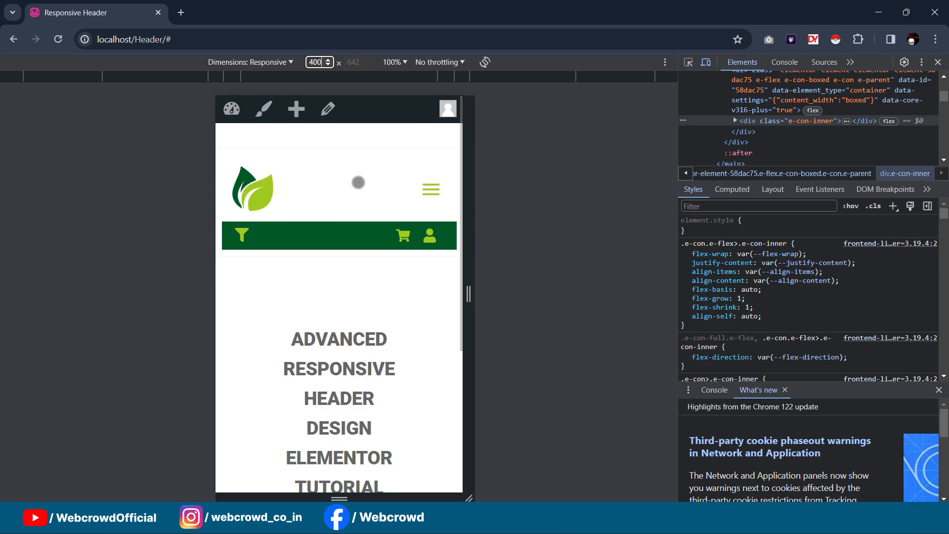
scroll(358, 183, "down", 1)
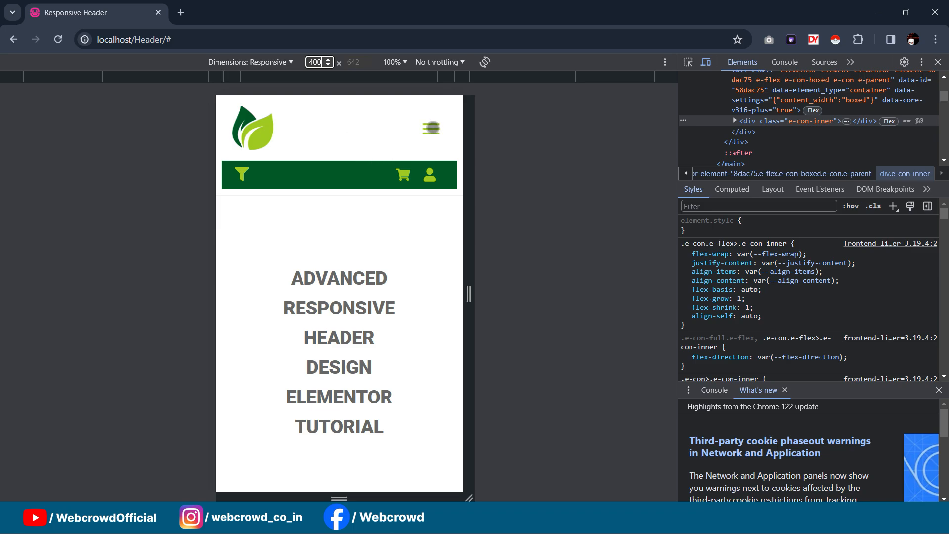
Check the mobile main menu and the news category filter menu, close both, and exit the developer tools
left_click(432, 127)
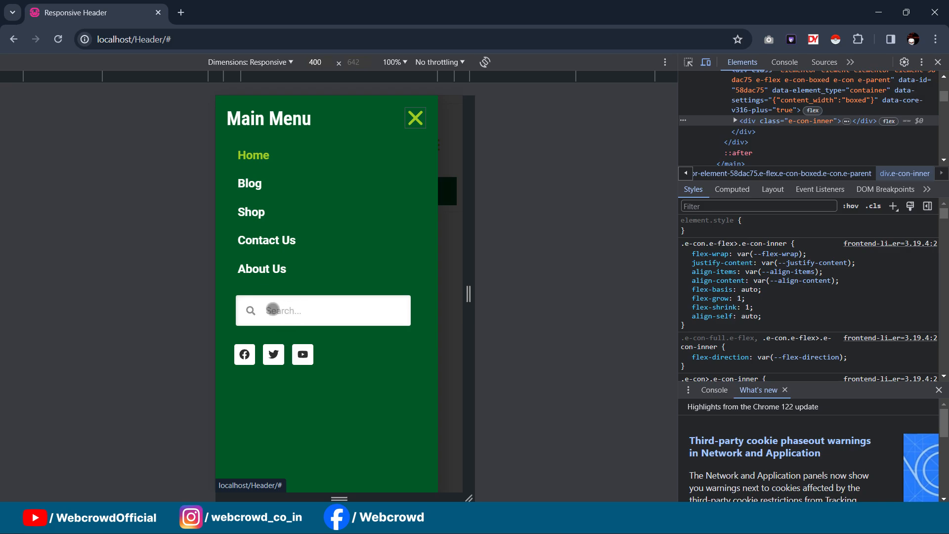
left_click(415, 117)
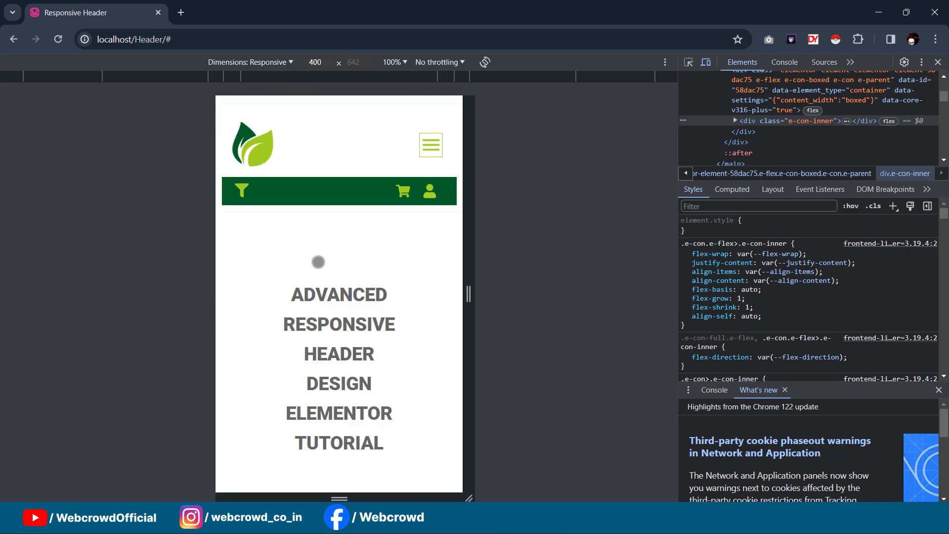
left_click(242, 189)
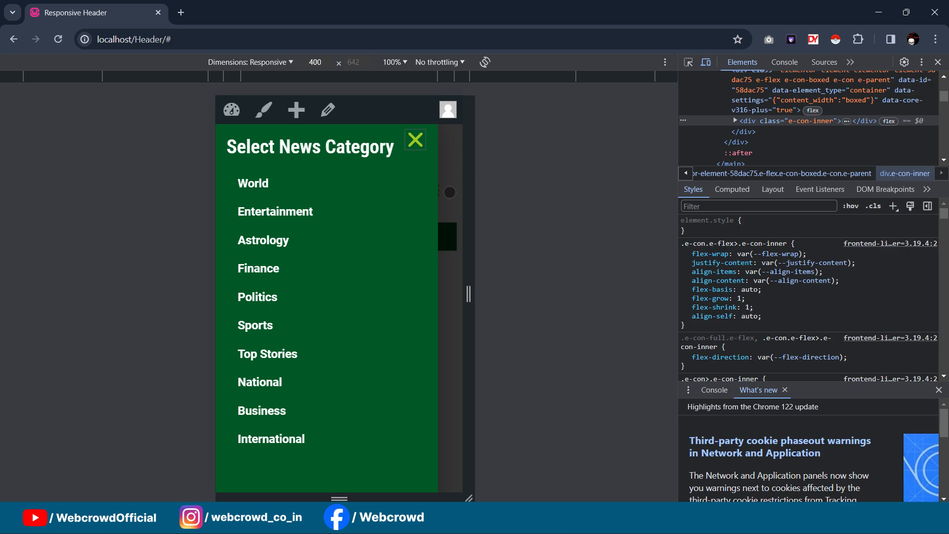
left_click(450, 192)
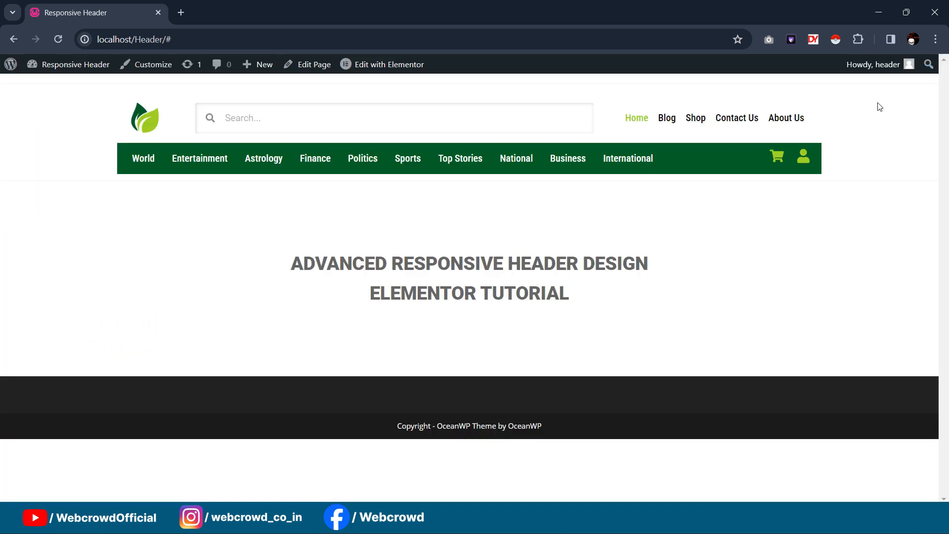
left_click(937, 62)
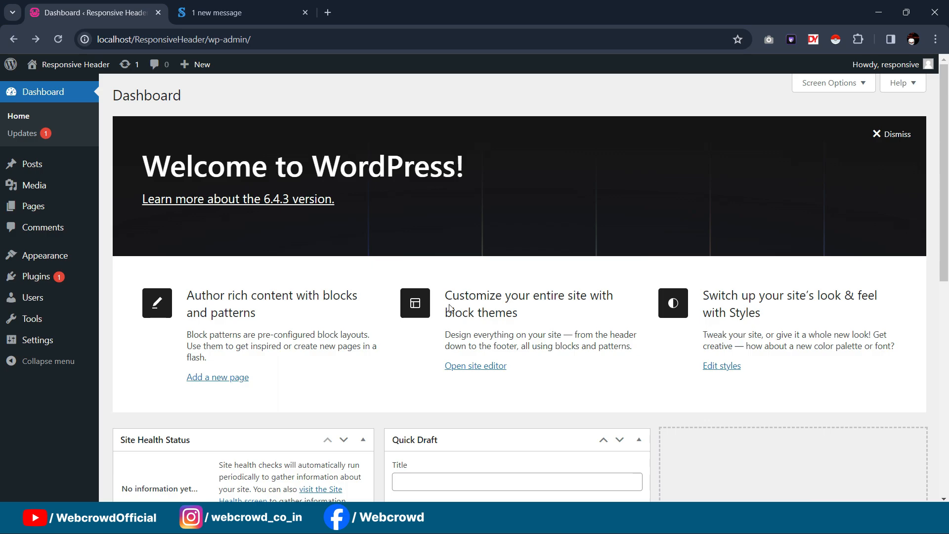
Switch to the SowfiHost WordPress hosting page and look over its introduction and the hosting types it offers
key("ctrl+Tab")
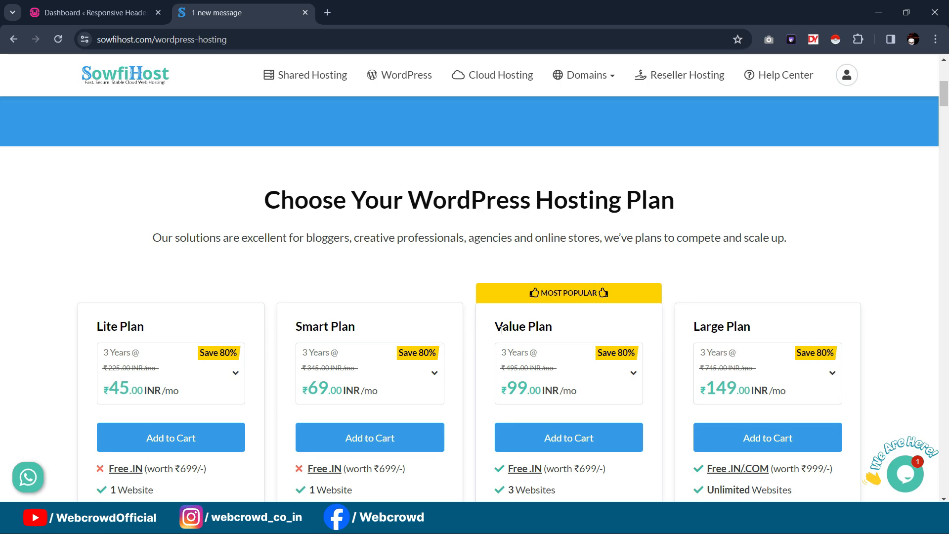
scroll(496, 326, "up", 1)
scroll(497, 326, "up", 4)
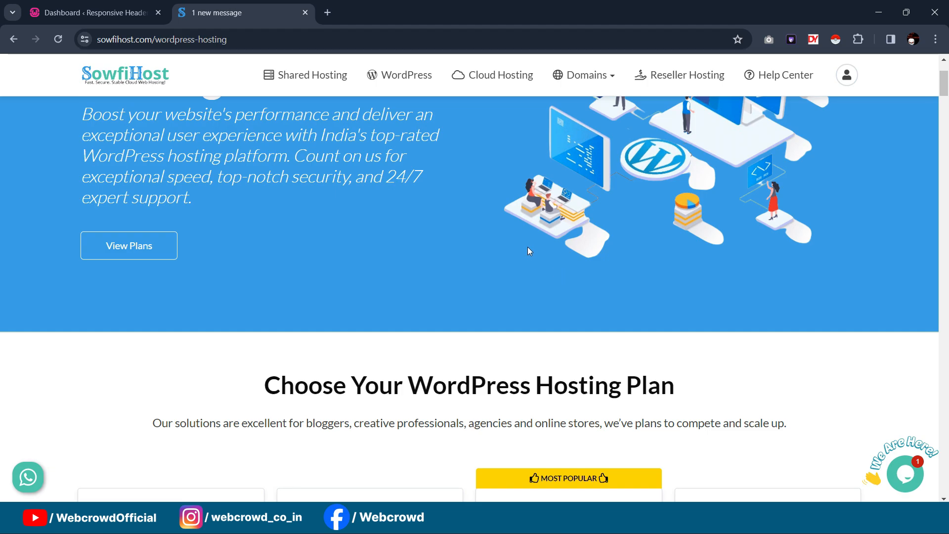
scroll(544, 257, "up", 4)
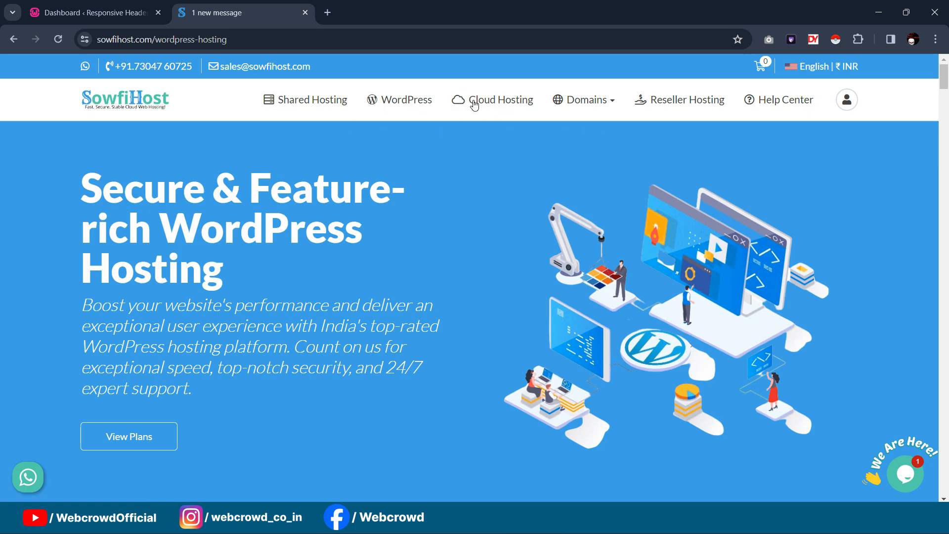
scroll(517, 130, "down", 3)
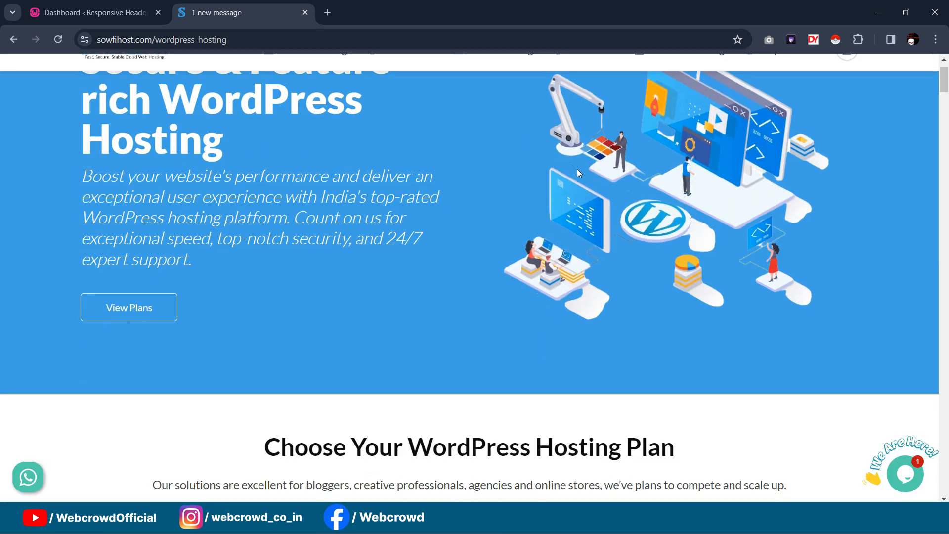
scroll(577, 168, "up", 3)
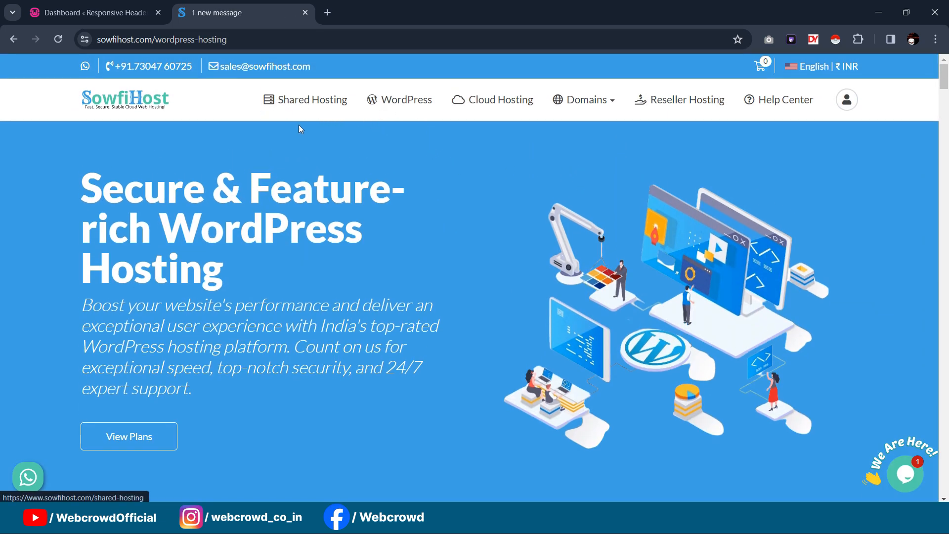
scroll(511, 165, "down", 6)
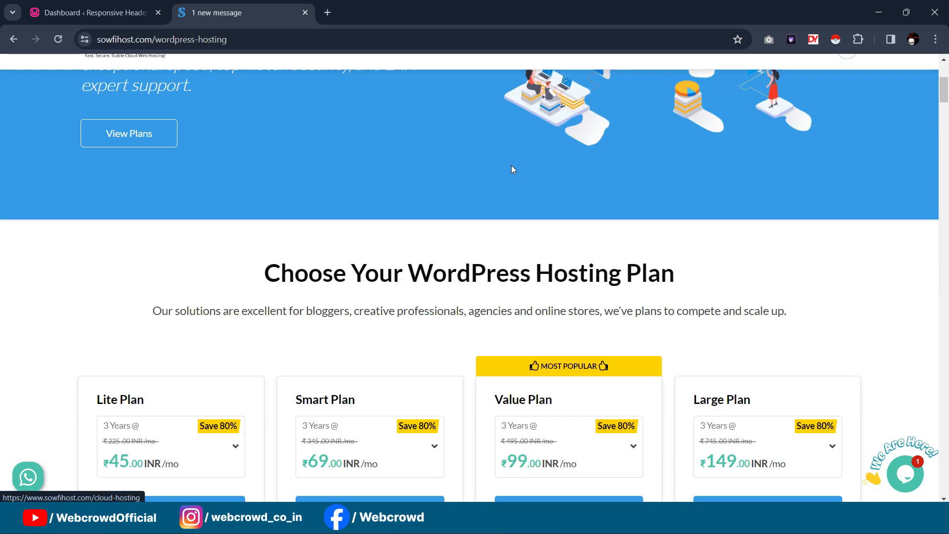
scroll(524, 189, "up", 6)
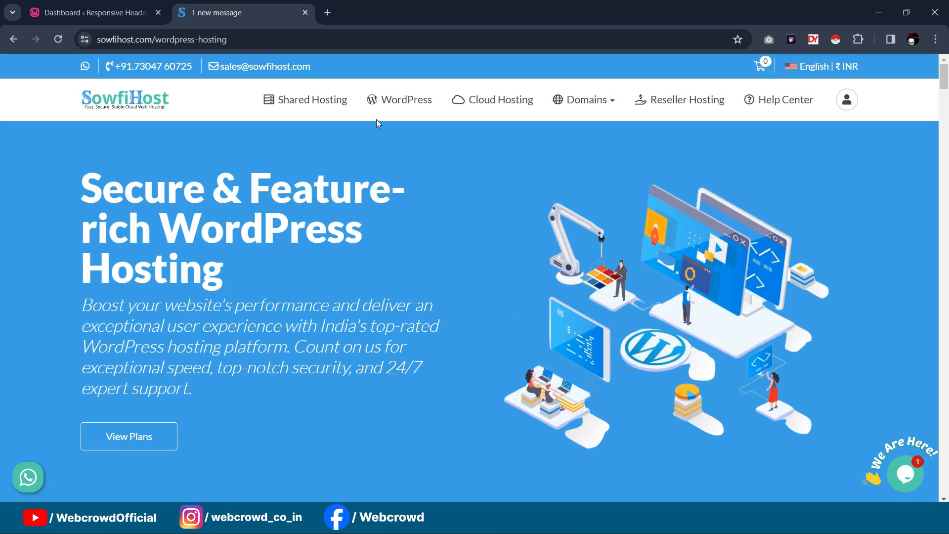
scroll(458, 148, "down", 2)
scroll(441, 144, "up", 2)
scroll(543, 136, "down", 5)
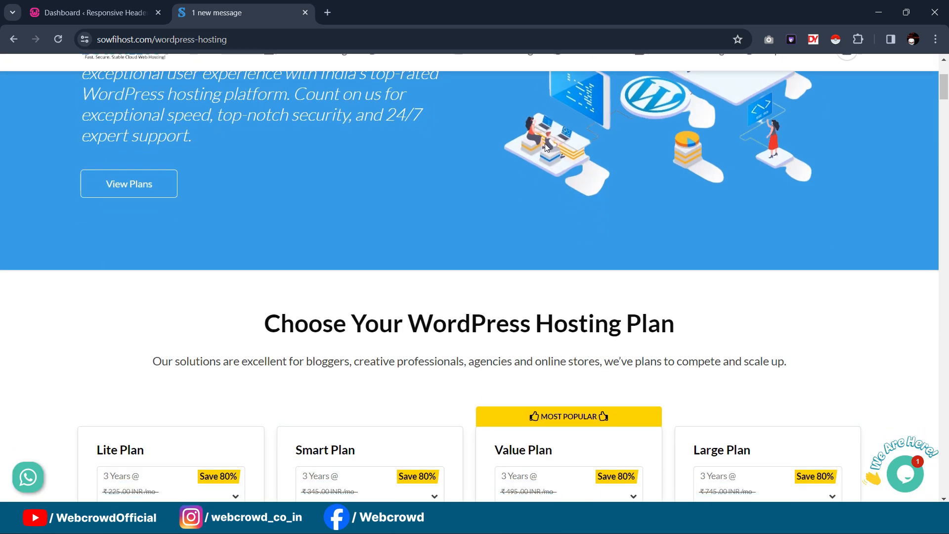
scroll(548, 168, "up", 5)
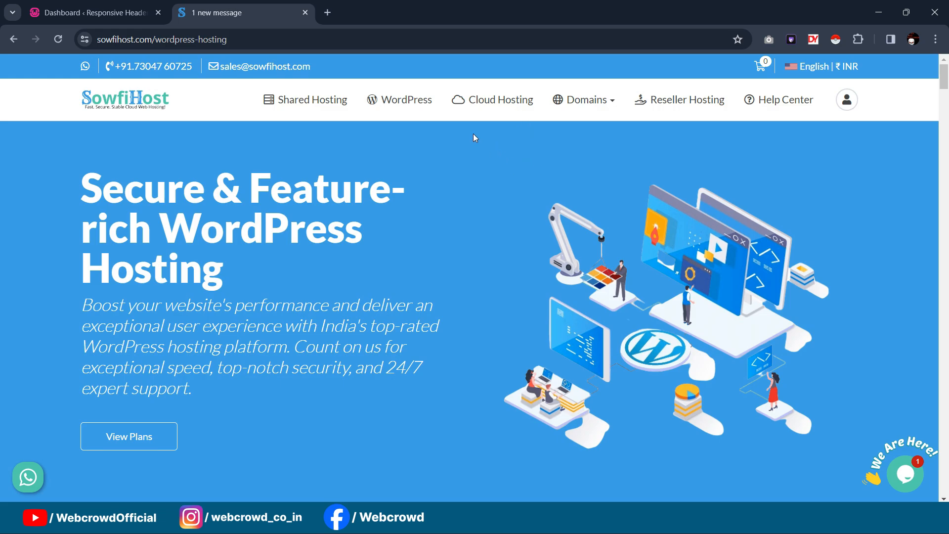
Compare the prices and included features of the Lite, Smart, Value and Large WordPress hosting plans
scroll(473, 133, "down", 8)
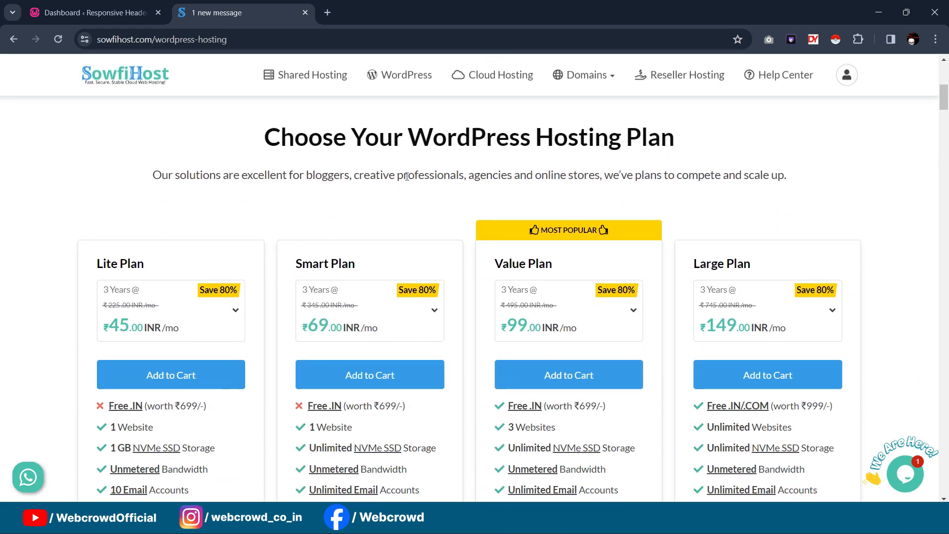
scroll(236, 161, "down", 1)
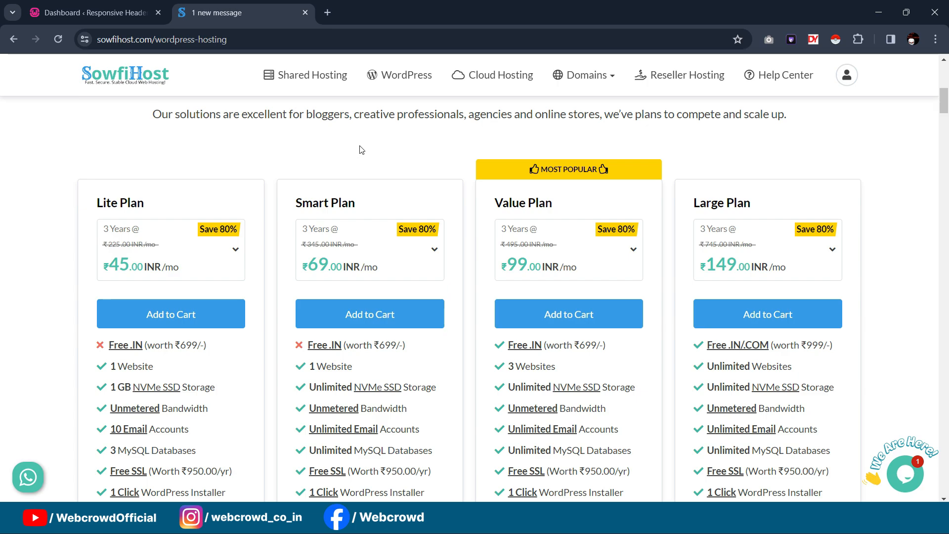
scroll(309, 146, "down", 1)
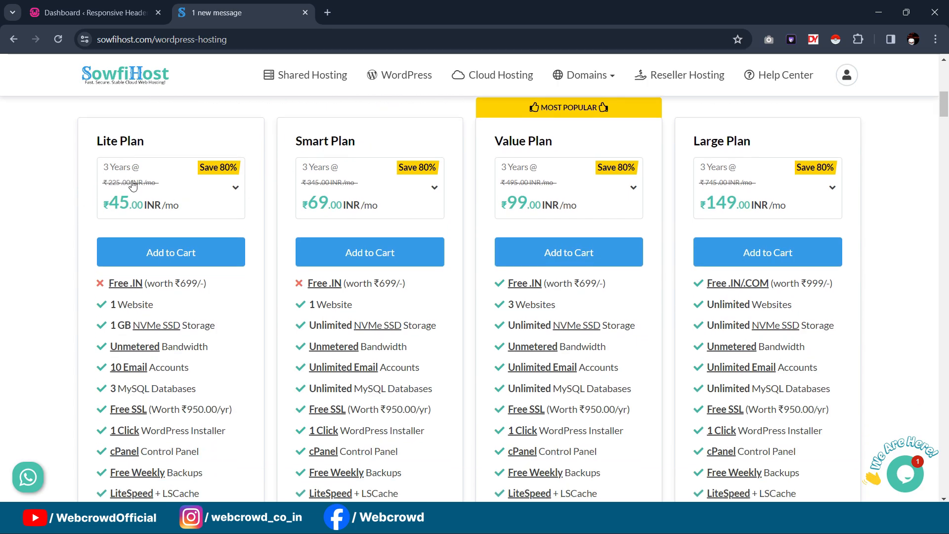
scroll(205, 198, "down", 2)
scroll(164, 206, "up", 2)
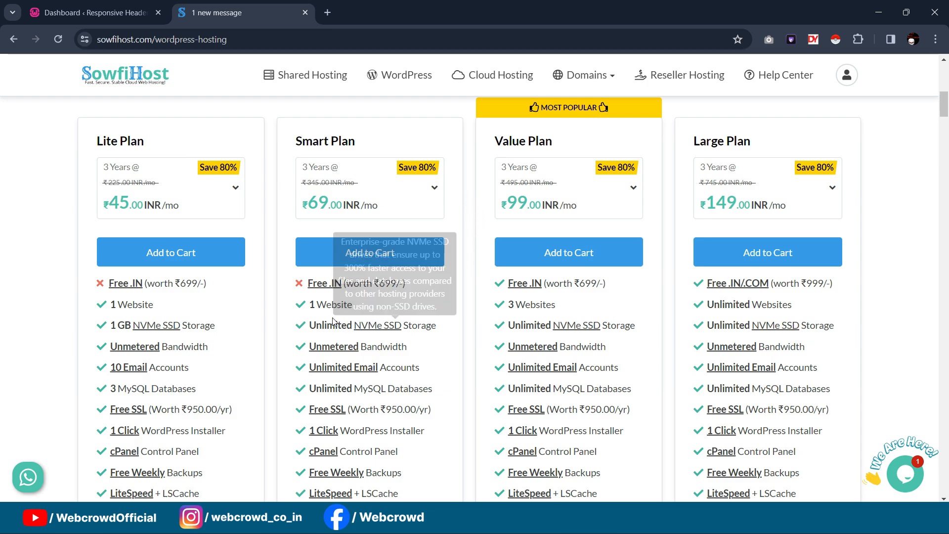
mouse_move(309, 343)
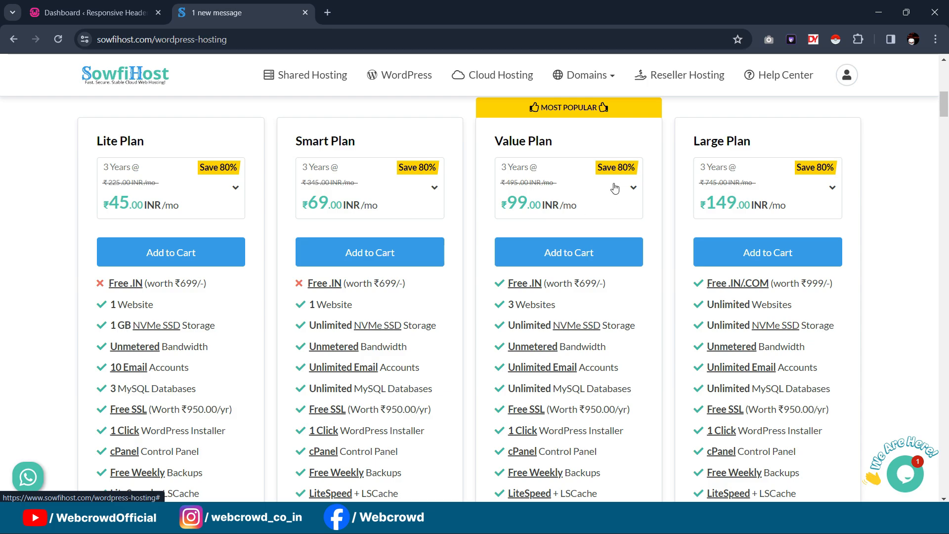
scroll(629, 213, "down", 1)
scroll(575, 304, "up", 1)
scroll(803, 212, "down", 1)
scroll(770, 203, "up", 1)
scroll(772, 298, "down", 1)
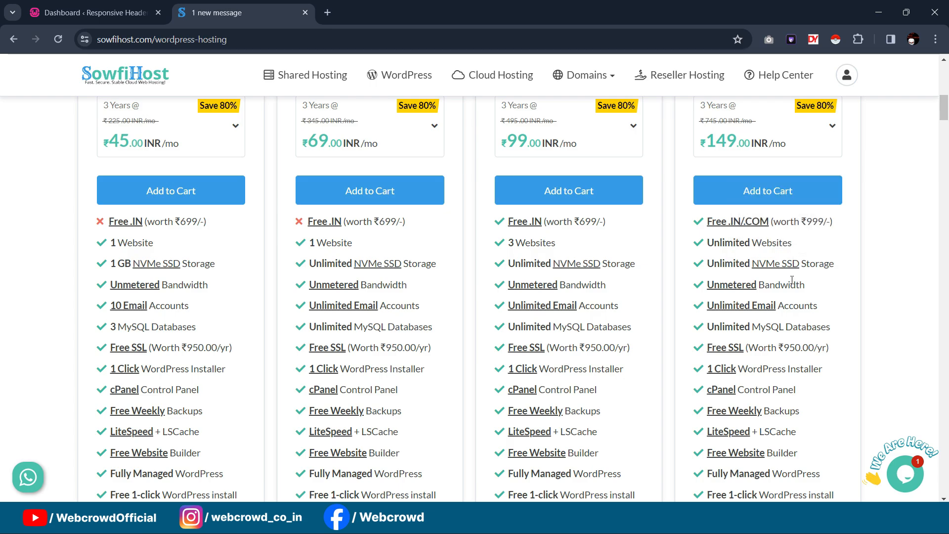
scroll(790, 280, "up", 6)
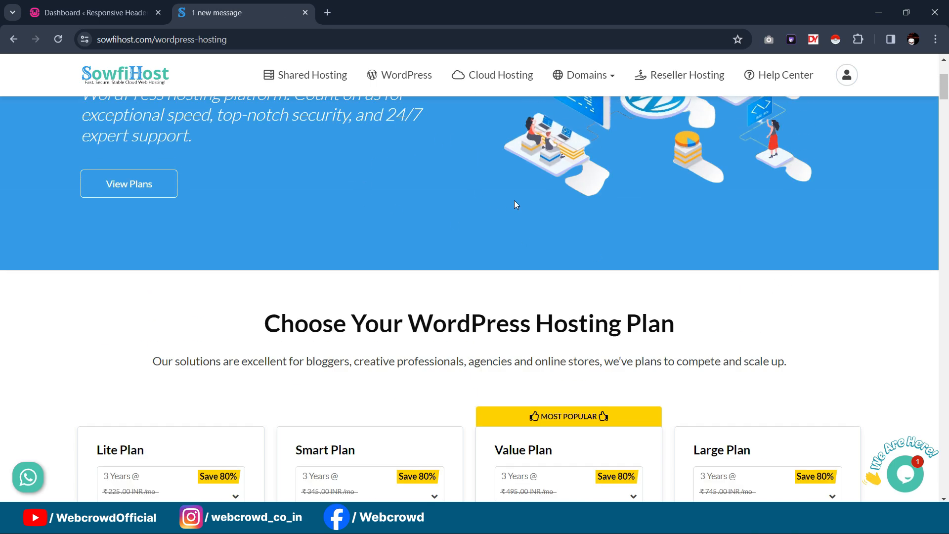
scroll(468, 187, "down", 6)
scroll(477, 200, "up", 10)
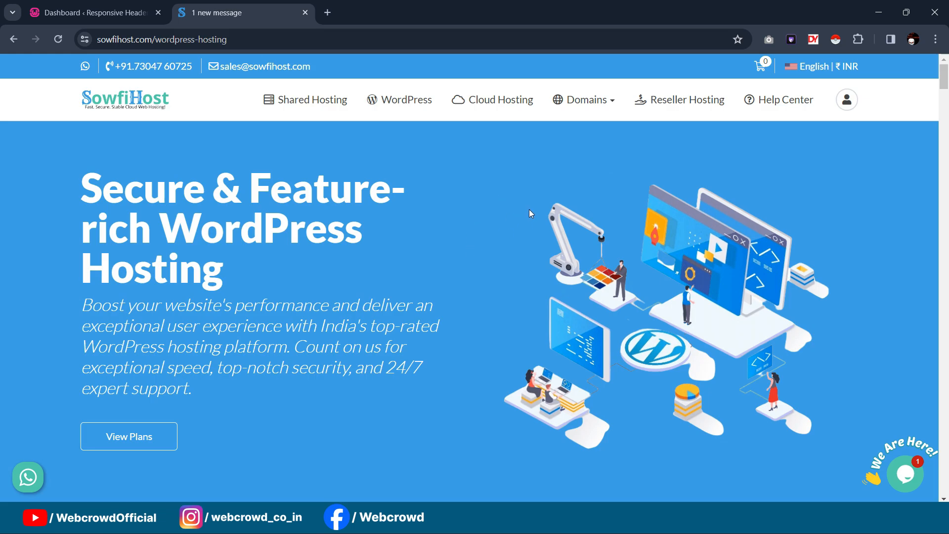
scroll(532, 209, "down", 10)
scroll(416, 109, "up", 7)
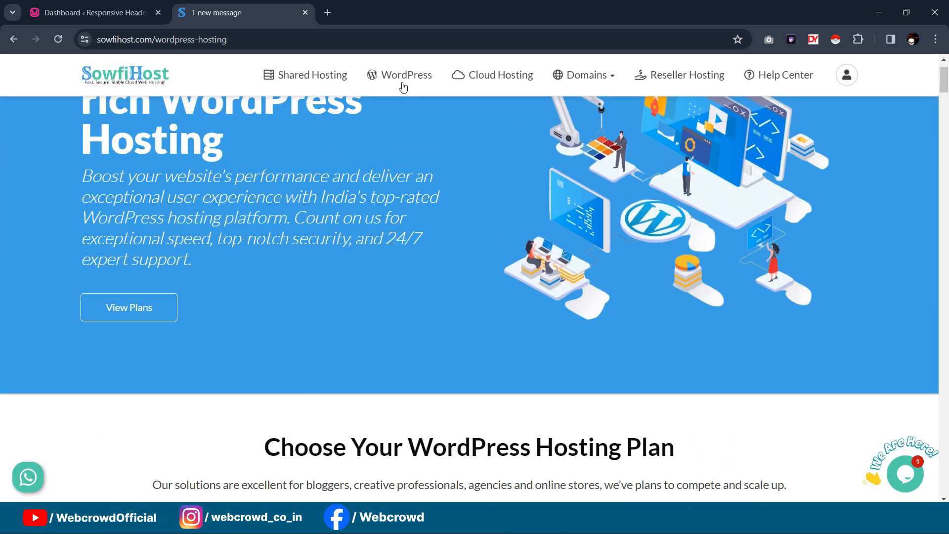
Review the detailed feature lists of the four WordPress hosting plans, from the free domain entry down to the web server entry
scroll(566, 314, "down", 11)
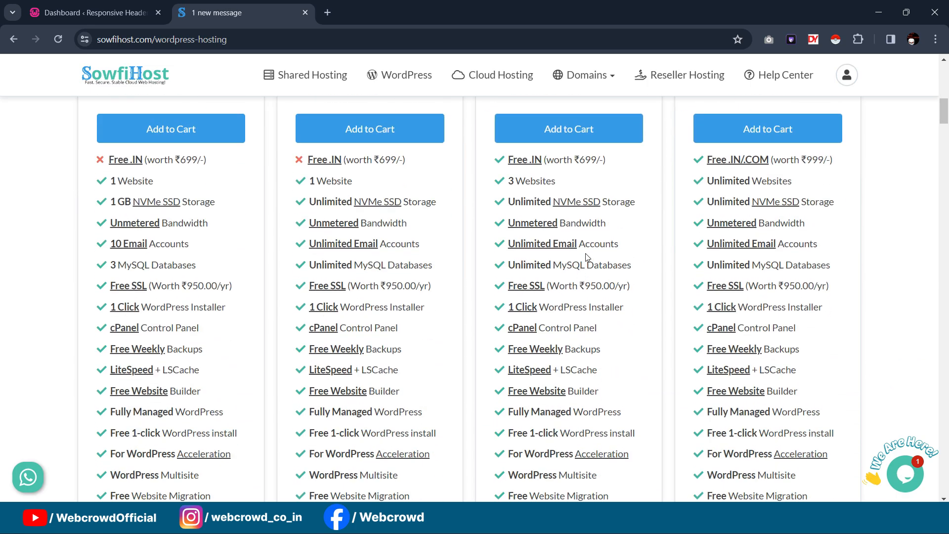
scroll(650, 273, "down", 3)
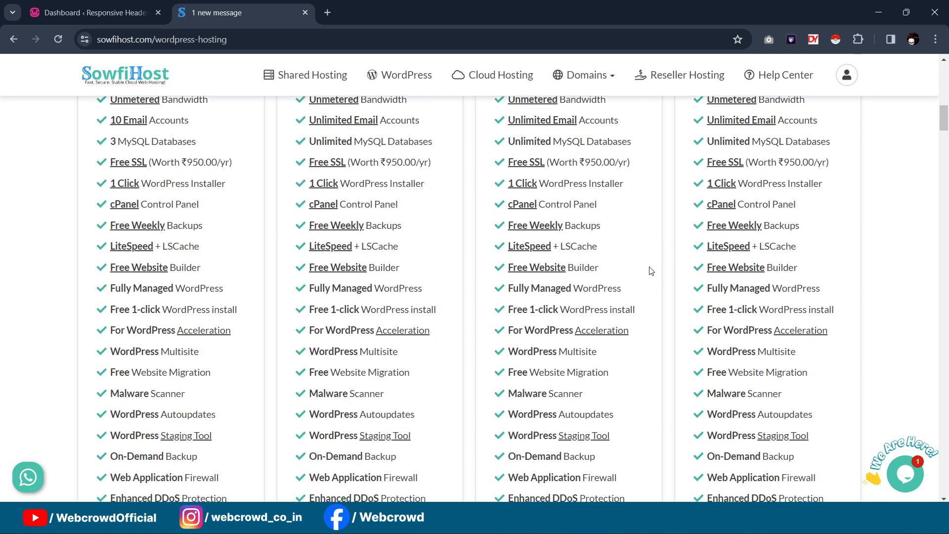
scroll(536, 243, "down", 3)
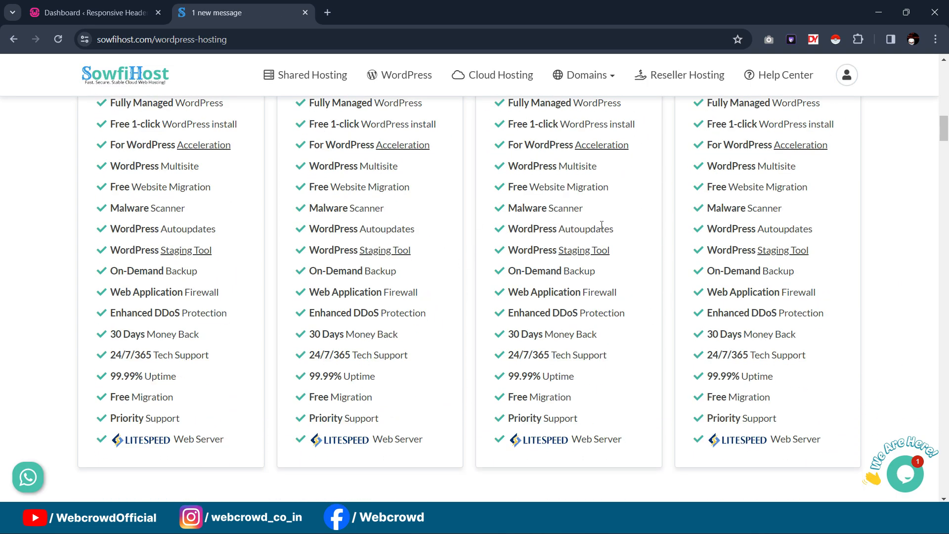
scroll(548, 345, "down", 2)
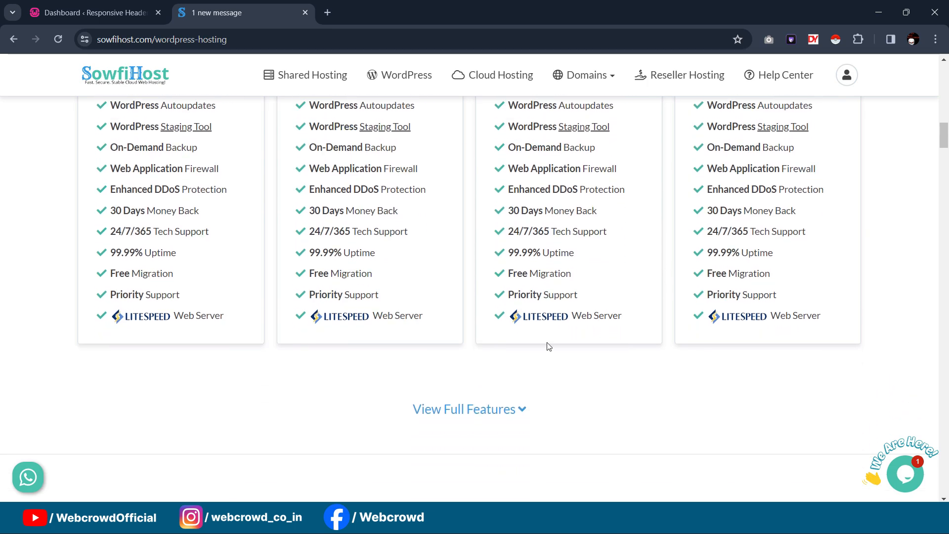
scroll(624, 239, "up", 8)
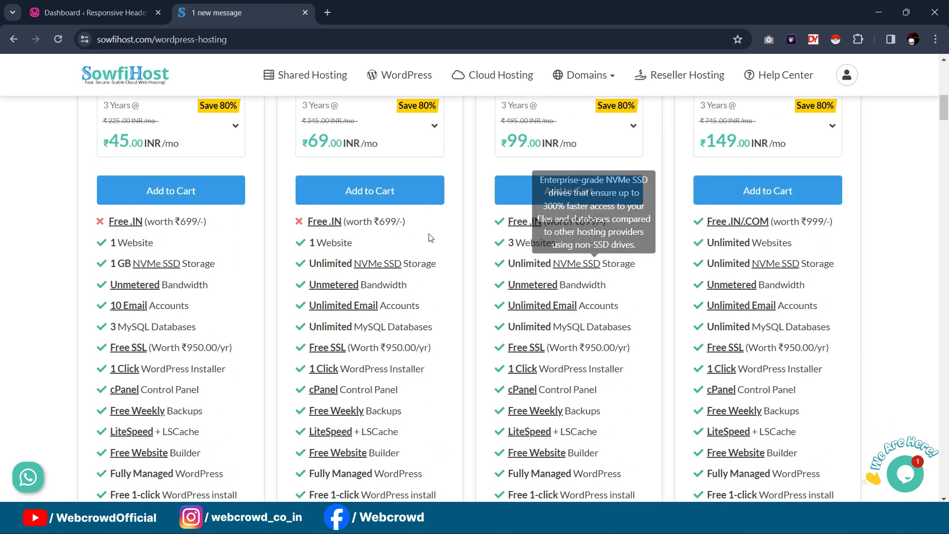
scroll(747, 288, "down", 12)
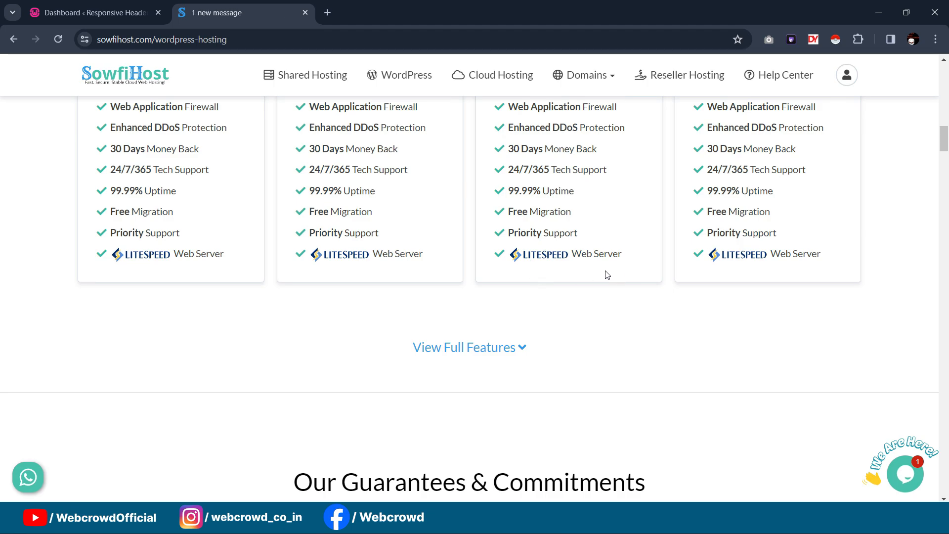
scroll(733, 294, "up", 5)
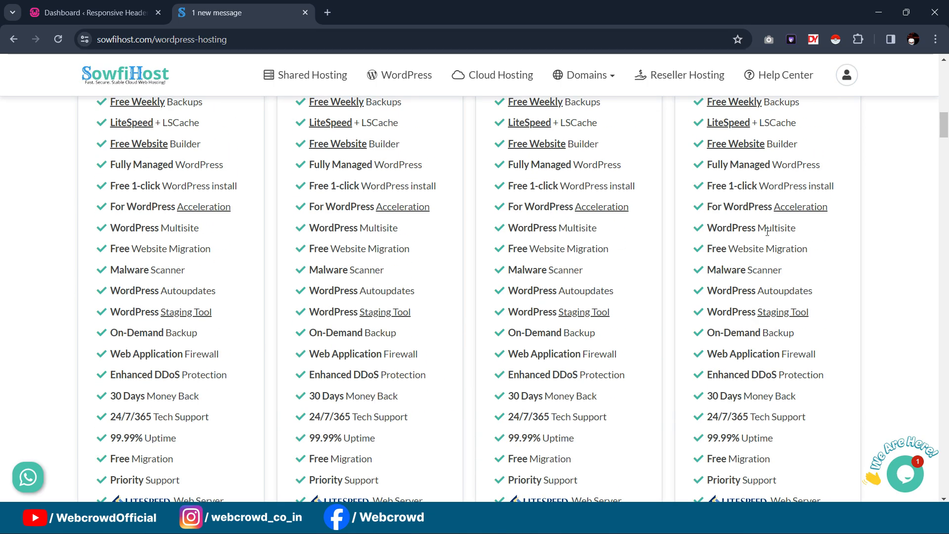
scroll(624, 272, "up", 6)
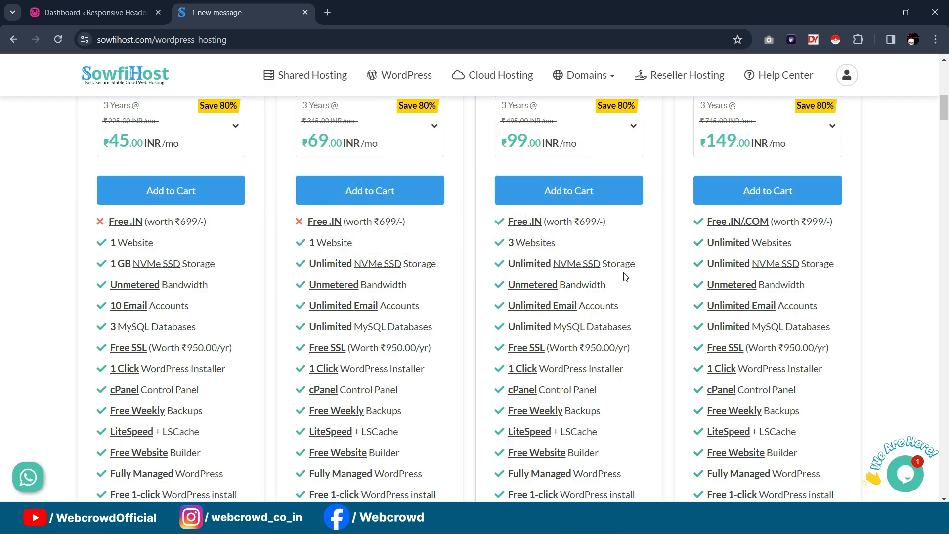
scroll(641, 287, "up", 6)
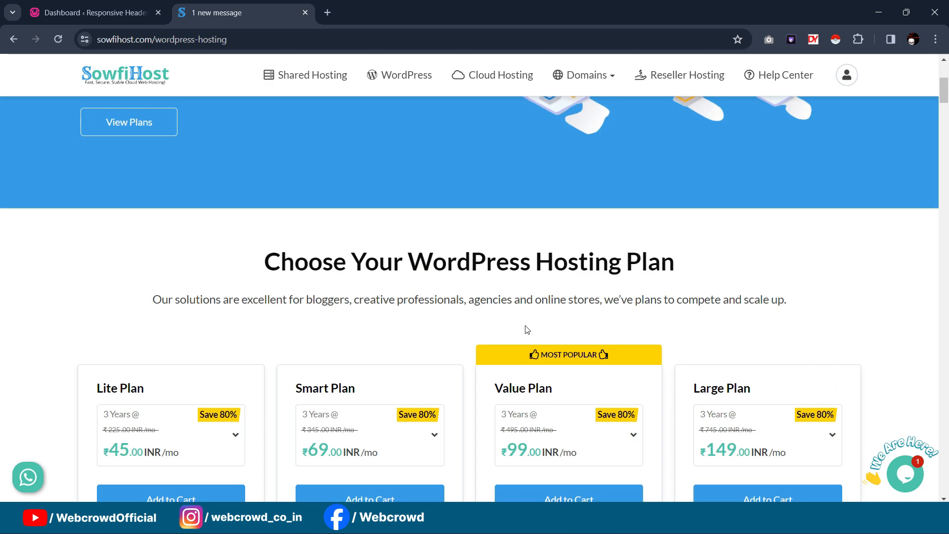
scroll(620, 195, "down", 6)
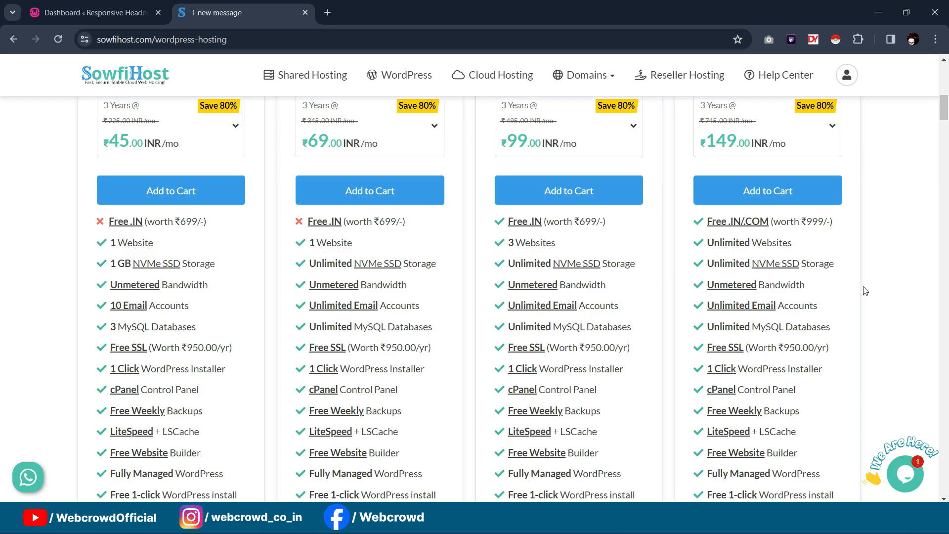
scroll(878, 295, "up", 6)
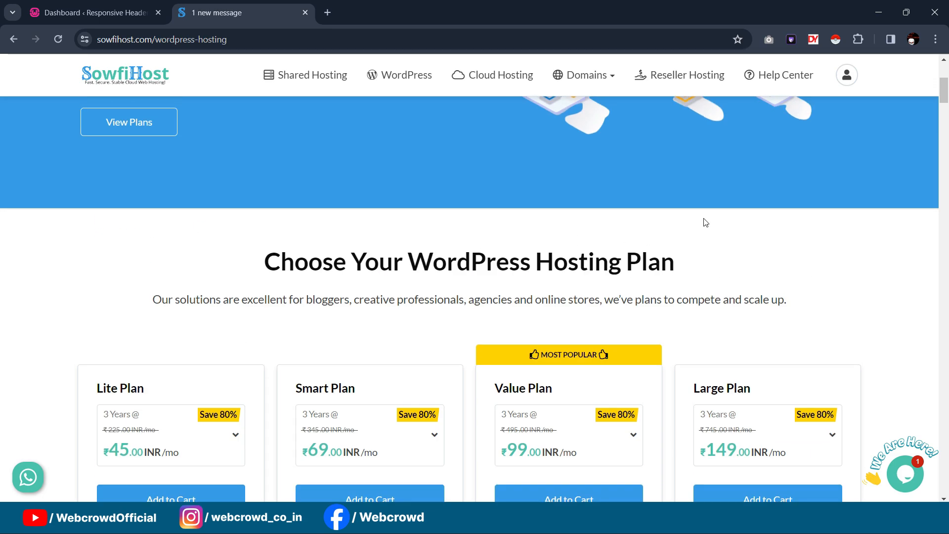
scroll(717, 232, "down", 6)
scroll(613, 262, "up", 6)
scroll(543, 222, "down", 6)
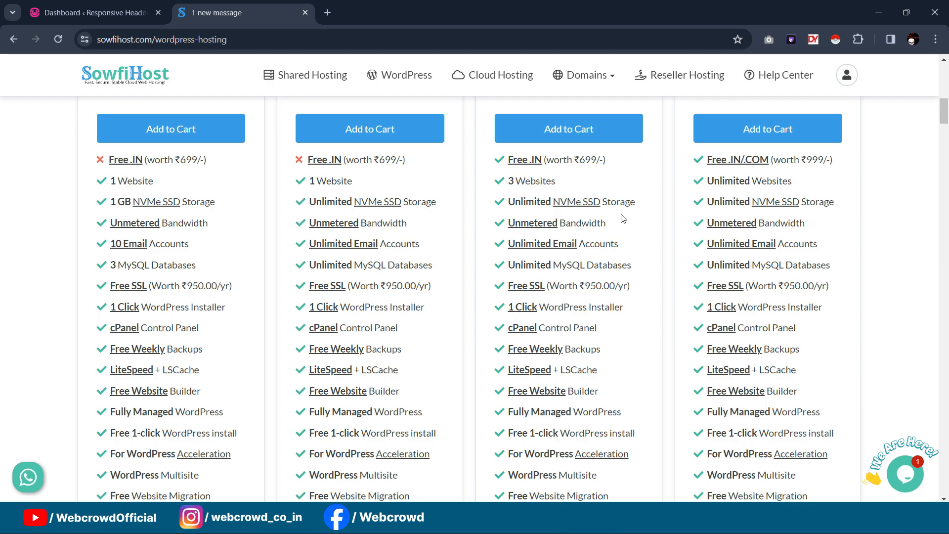
scroll(618, 220, "down", 3)
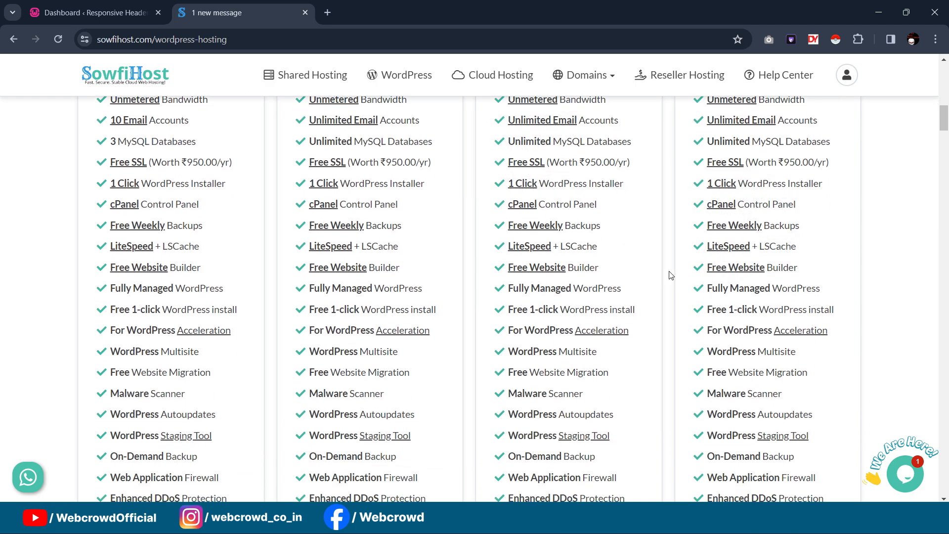
scroll(669, 271, "up", 10)
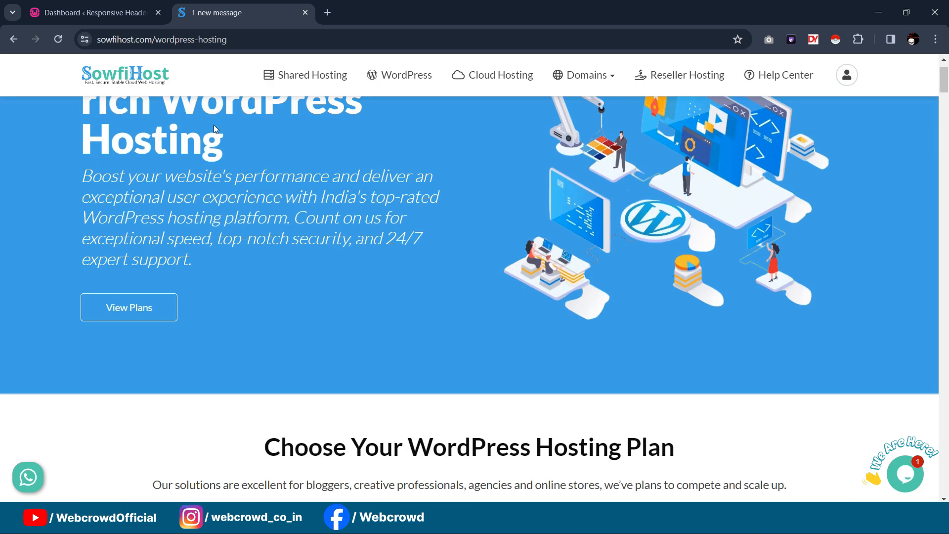
Close the hosting page and open the page for adding a new theme in the WordPress dashboard
left_click(95, 10)
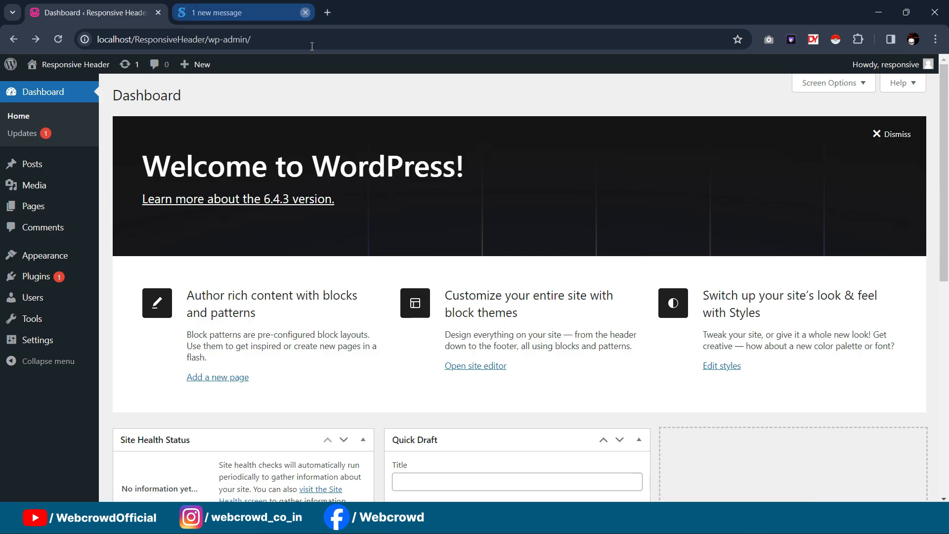
left_click(305, 12)
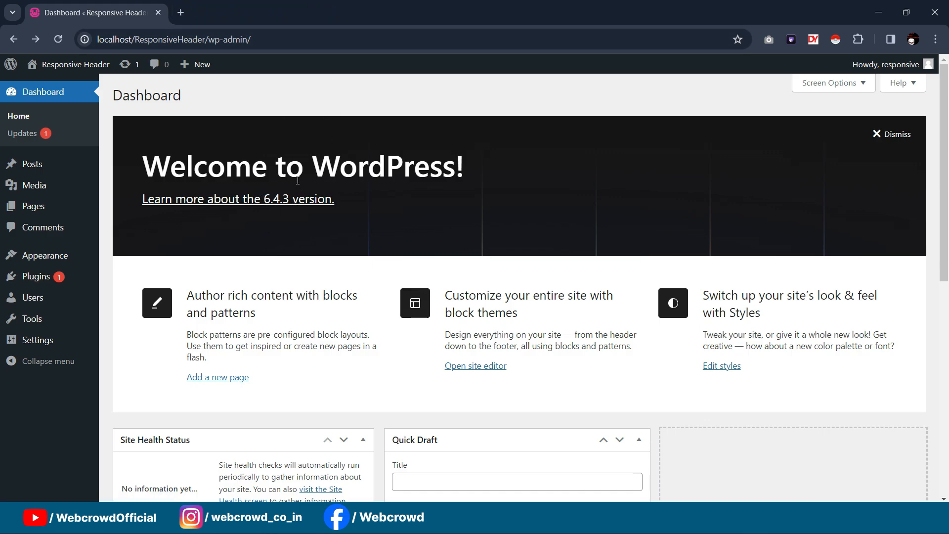
mouse_move(70, 259)
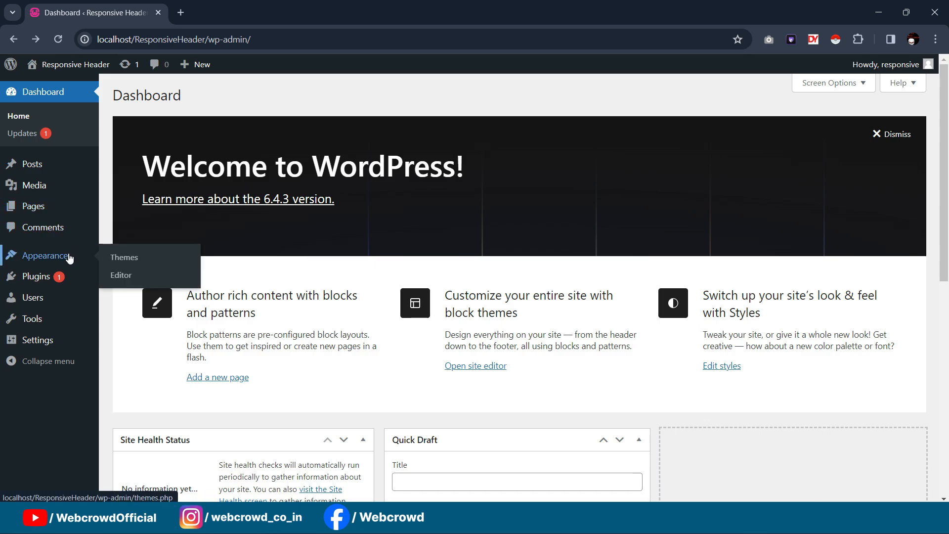
left_click(108, 258)
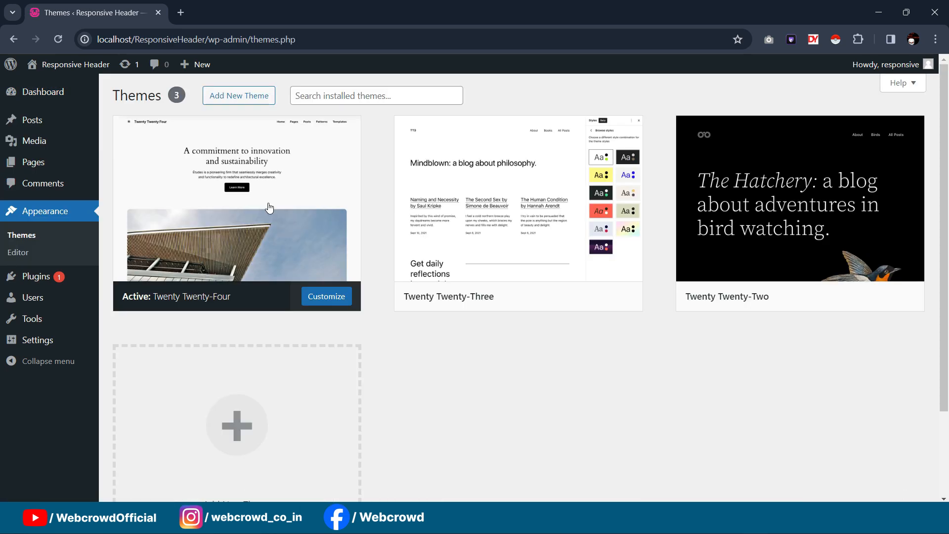
left_click(232, 96)
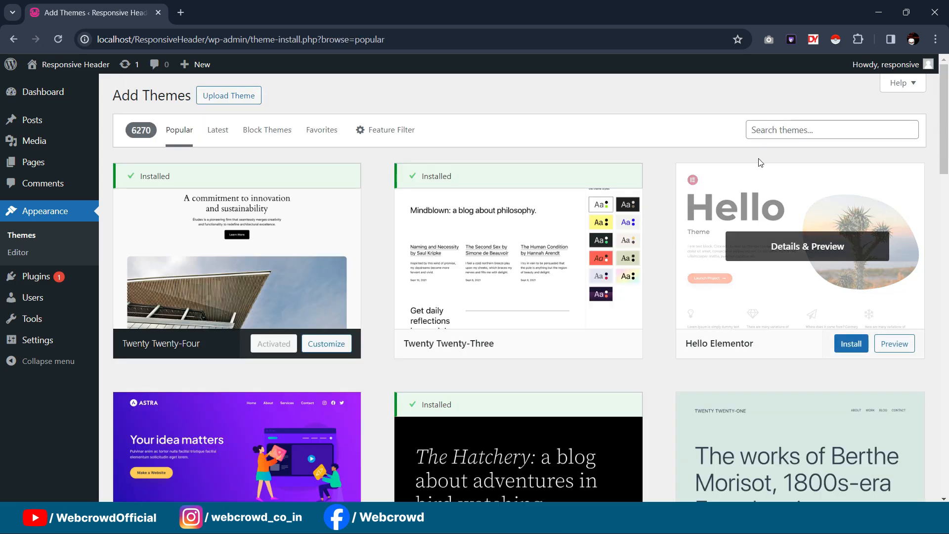
Search the WordPress theme directory for "oceanwp"
left_click(779, 125)
scroll(764, 143, "down", 3)
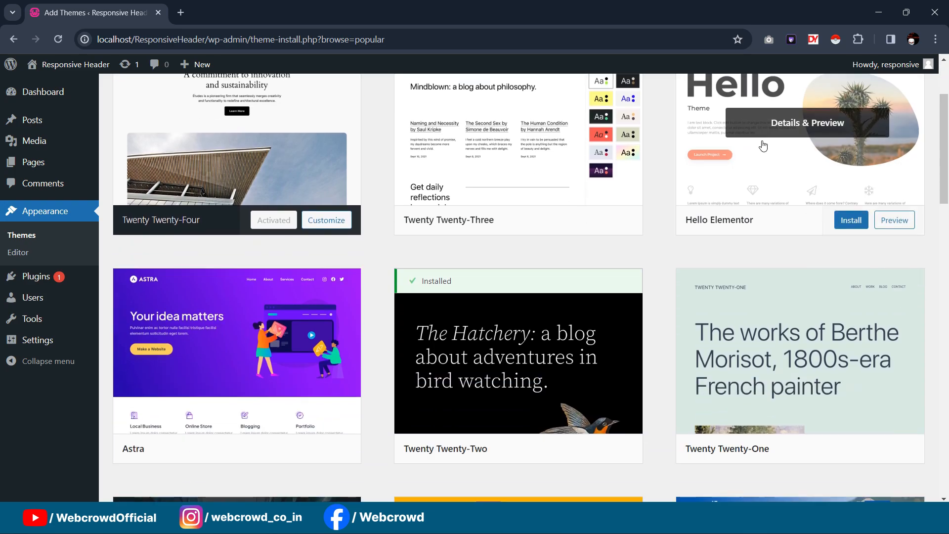
scroll(807, 147, "up", 3)
left_click(801, 127)
type("ocean")
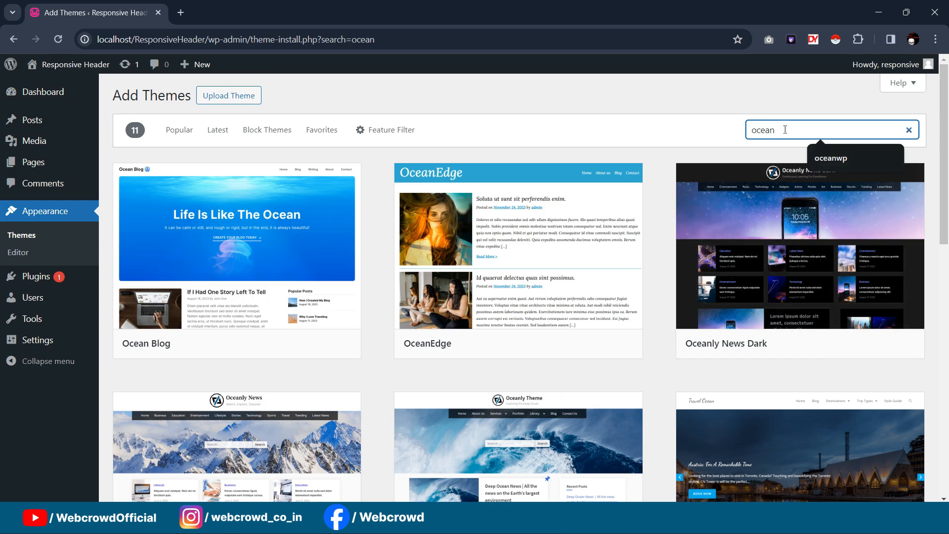
type("wp")
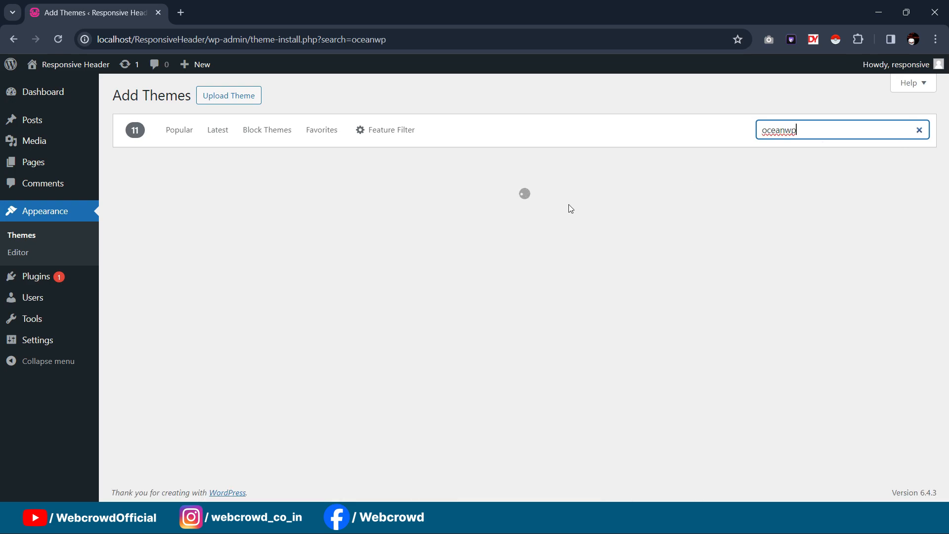
Install and activate the OceanWP theme, and check it among the installed themes
mouse_move(306, 332)
left_click(292, 346)
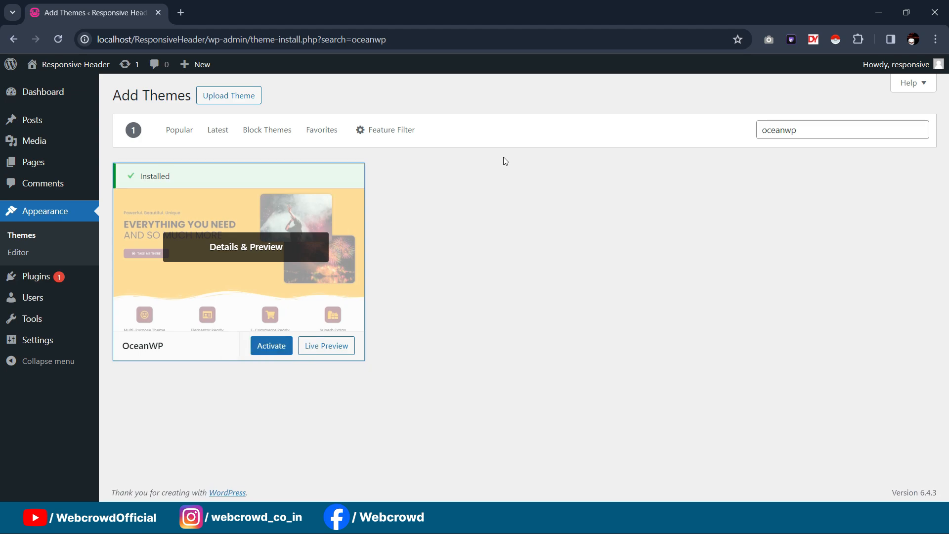
left_click(270, 349)
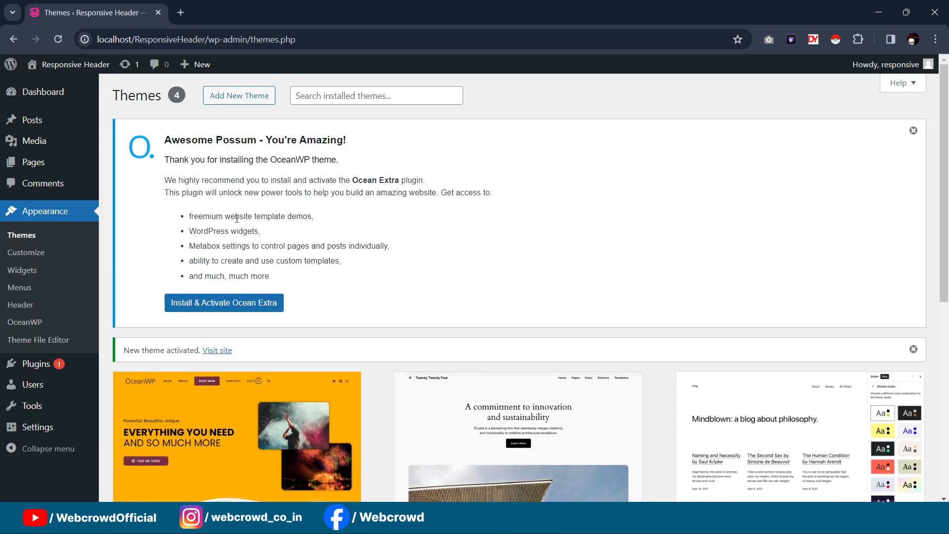
scroll(237, 218, "down", 5)
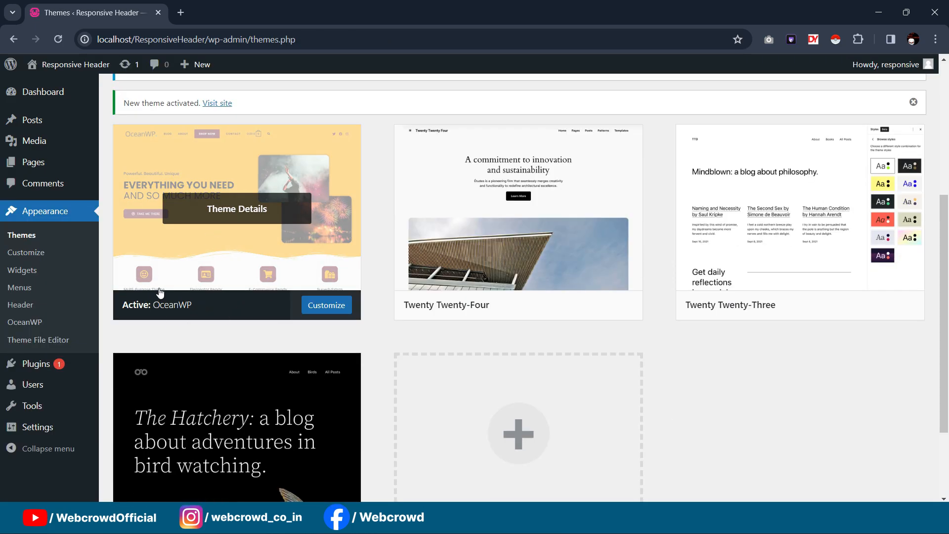
scroll(160, 292, "up", 3)
Open the page for adding new plugins and search the plugin directory for "elementor"
mouse_move(37, 365)
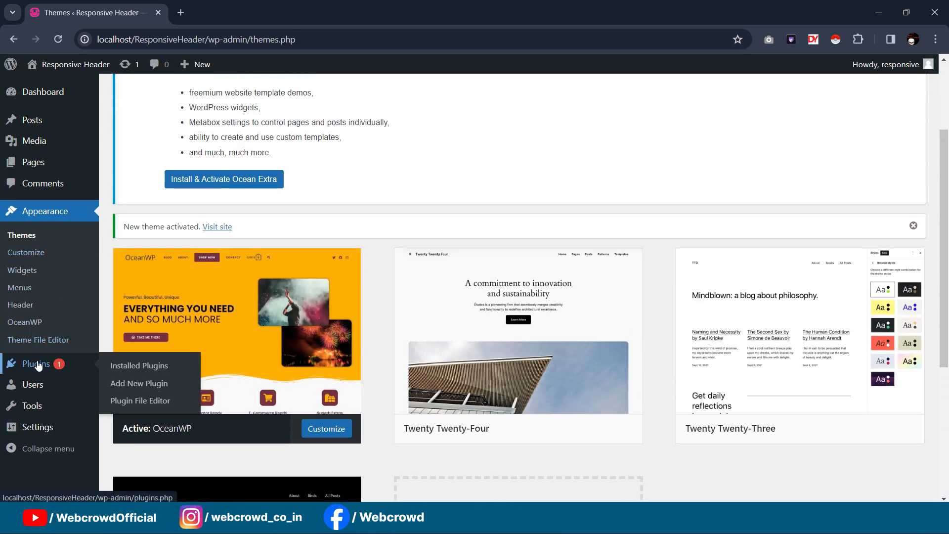
left_click(130, 388)
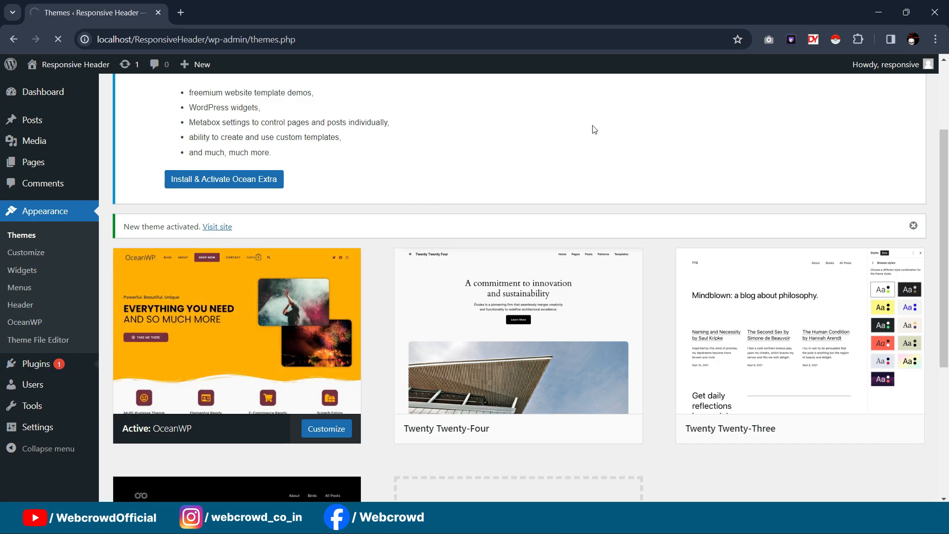
scroll(828, 275, "down", 2)
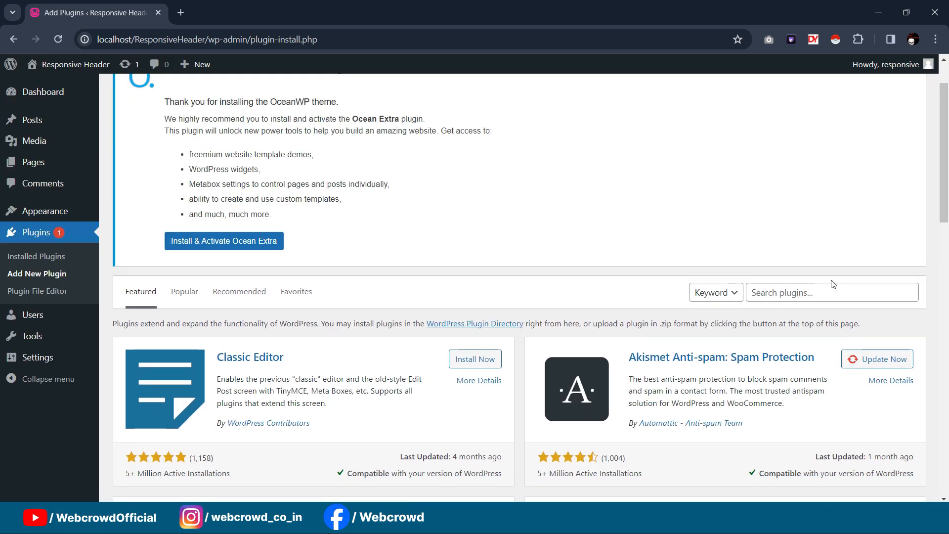
left_click(826, 292)
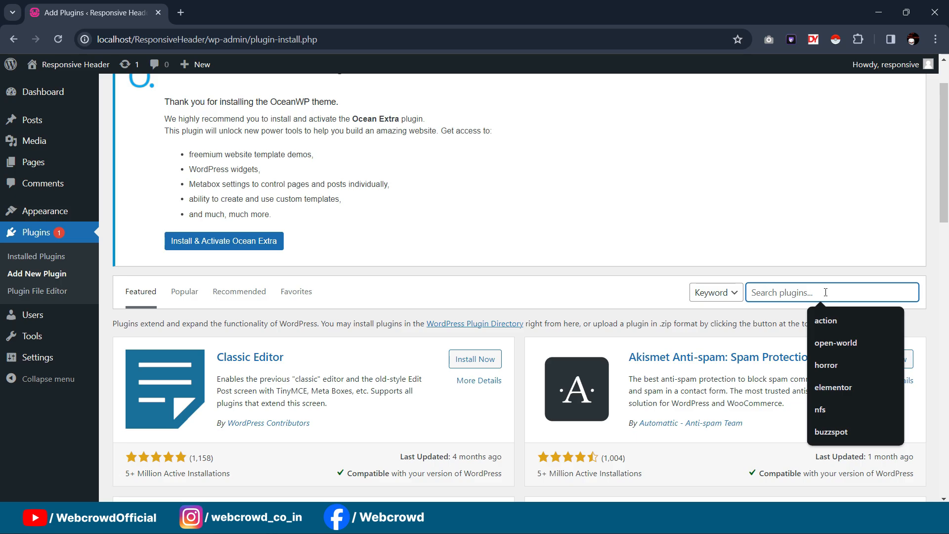
left_click(847, 388)
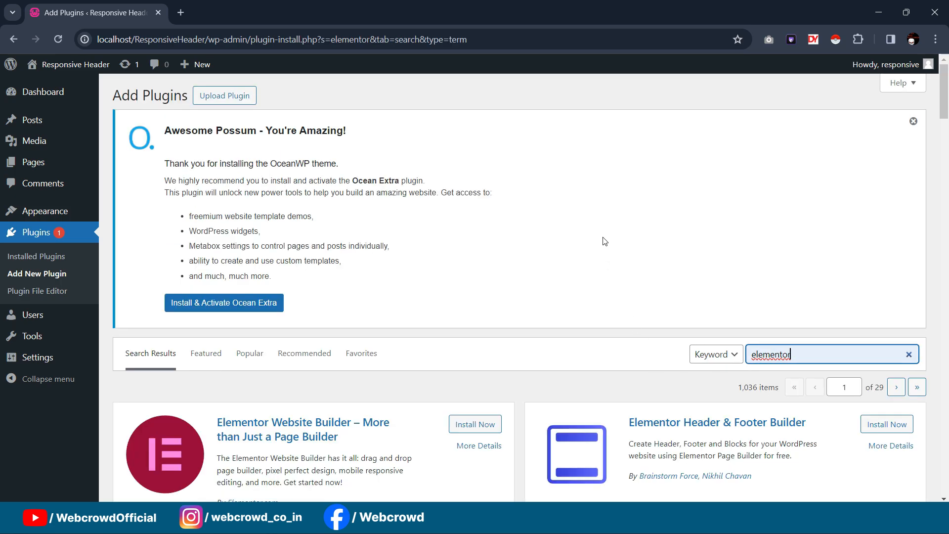
Install and activate the Elementor Website Builder plugin, and exit its setup wizard back to the dashboard
scroll(509, 195, "down", 2)
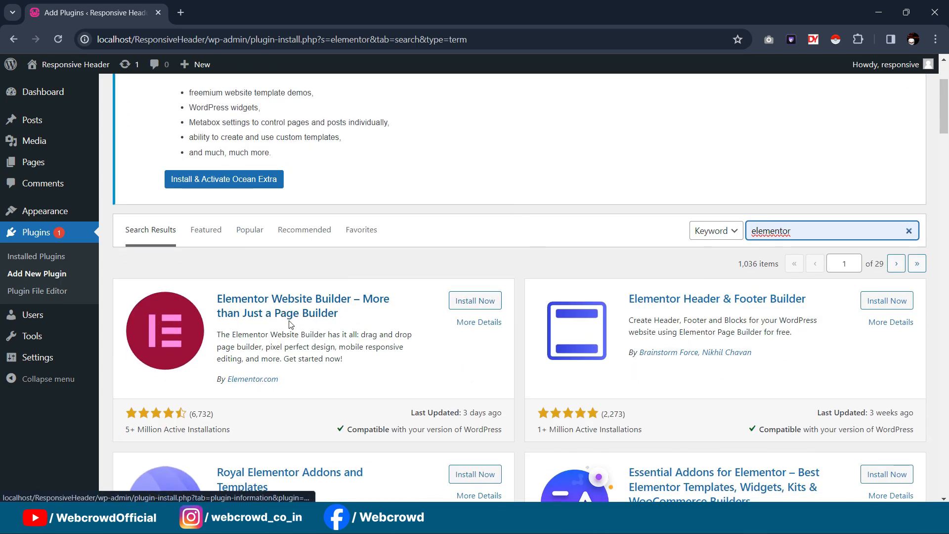
left_click(482, 302)
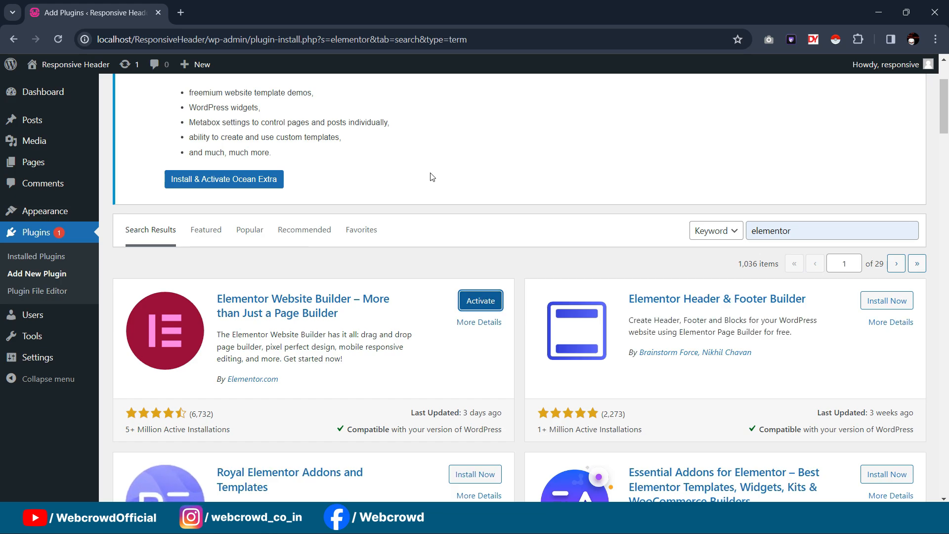
left_click(478, 307)
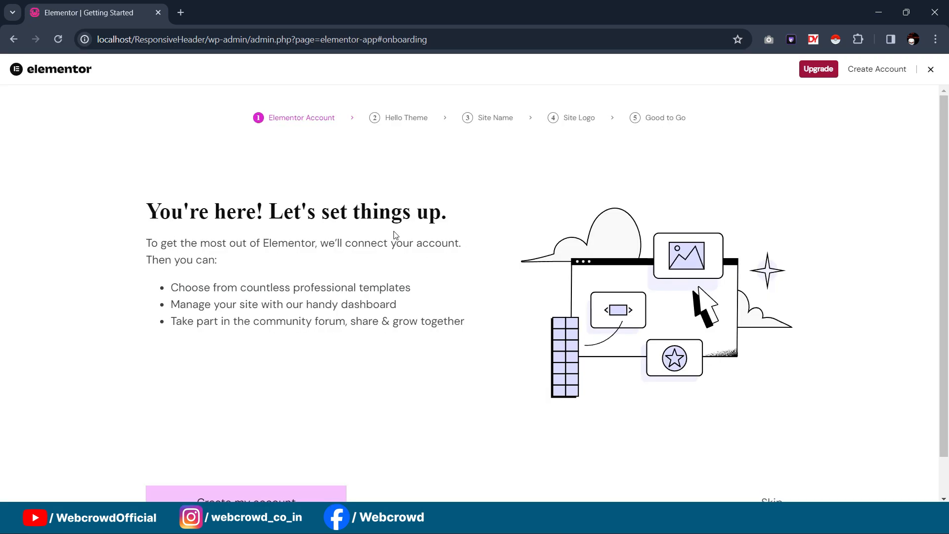
left_click(930, 70)
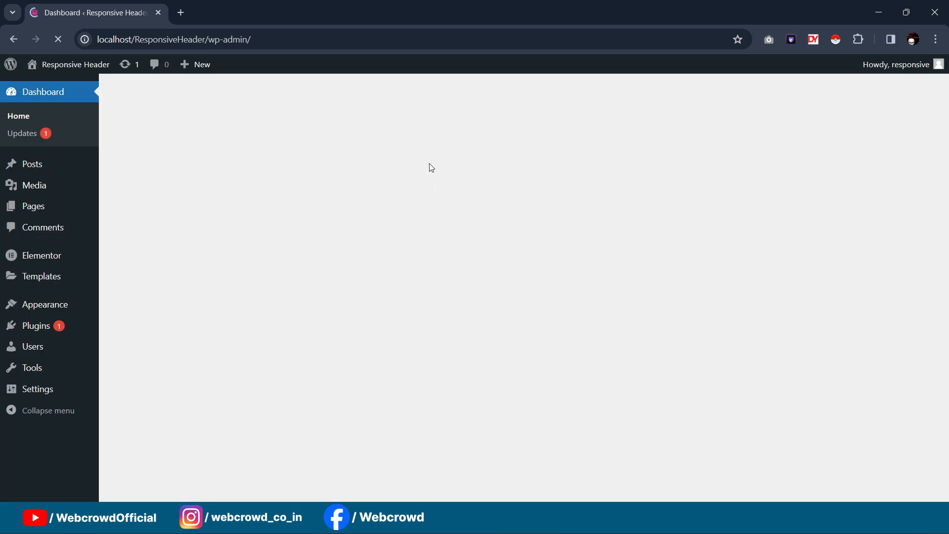
scroll(219, 261, "down", 1)
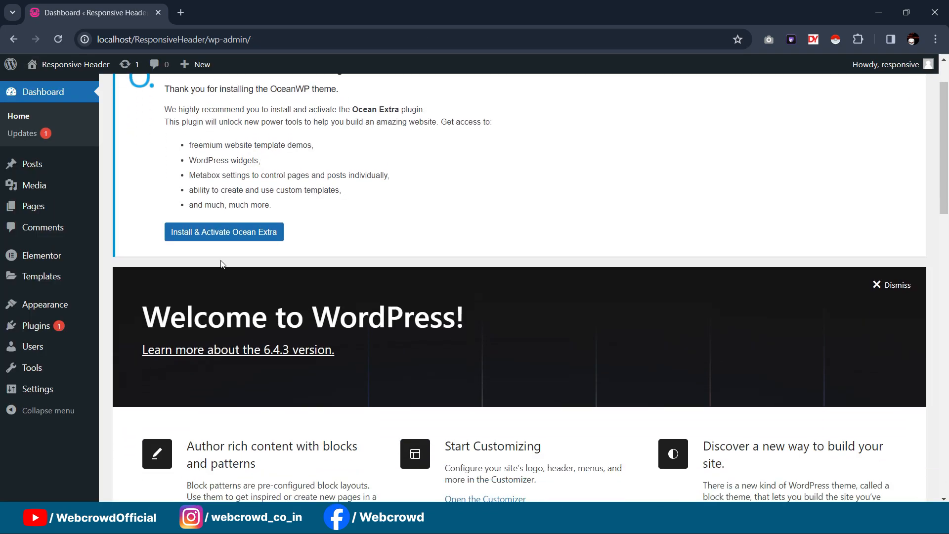
Open the Elementor Theme Builder, look over its site parts, and close it again
scroll(220, 264, "down", 2)
mouse_move(42, 280)
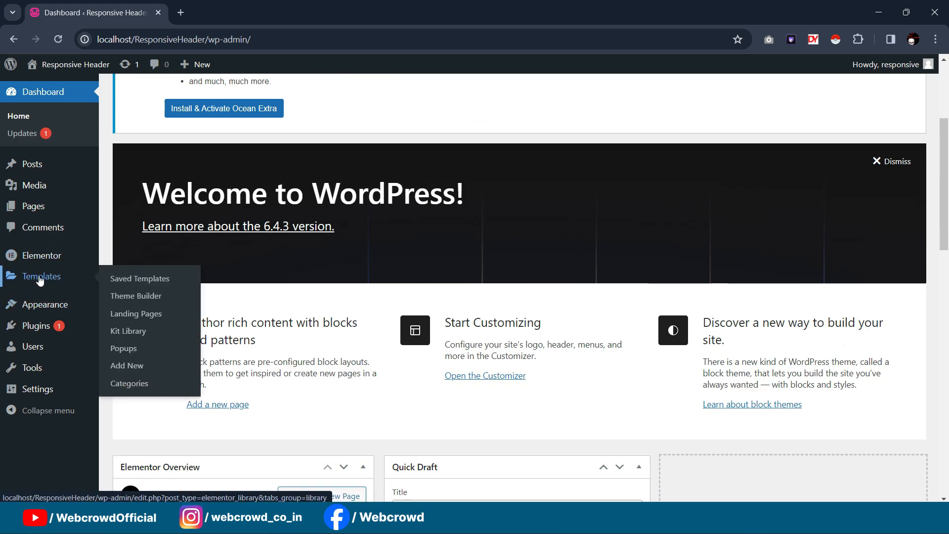
left_click(134, 296)
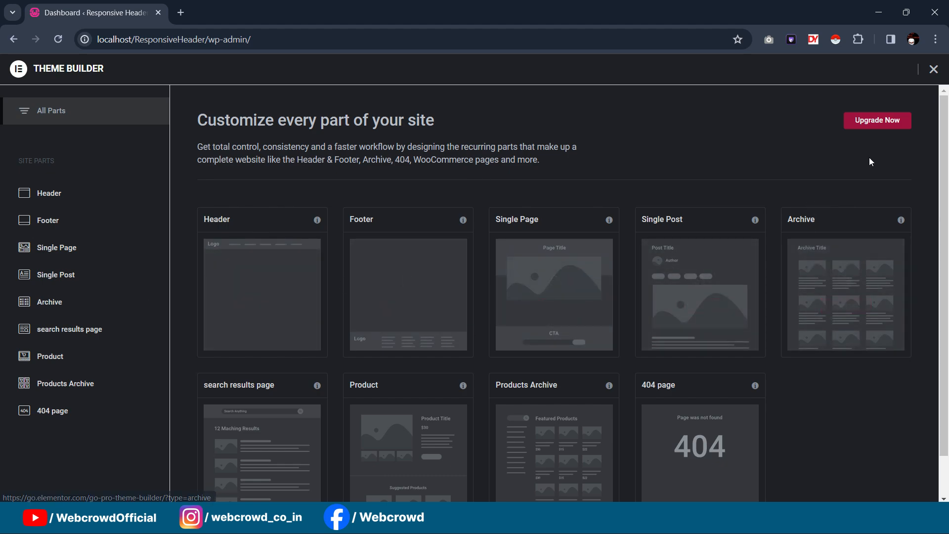
left_click(928, 73)
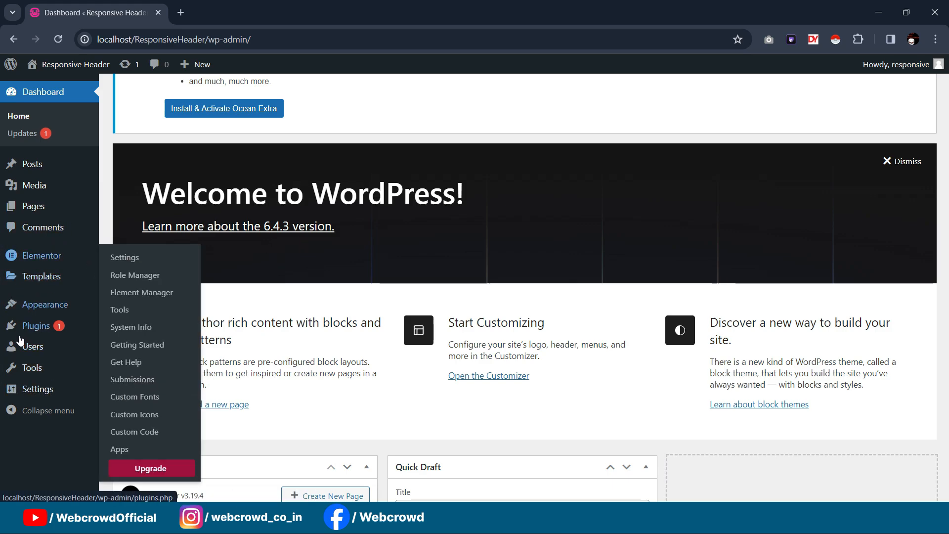
Open the plugin upload form on the page for adding plugins and choose pro-elements.zip from the Downloads folder
mouse_move(36, 330)
left_click(119, 348)
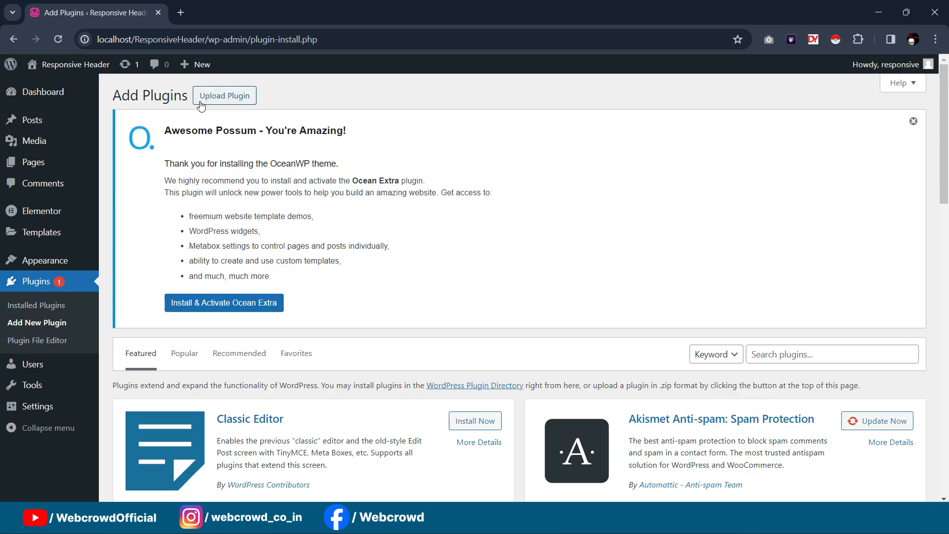
left_click(225, 95)
scroll(445, 296, "down", 2)
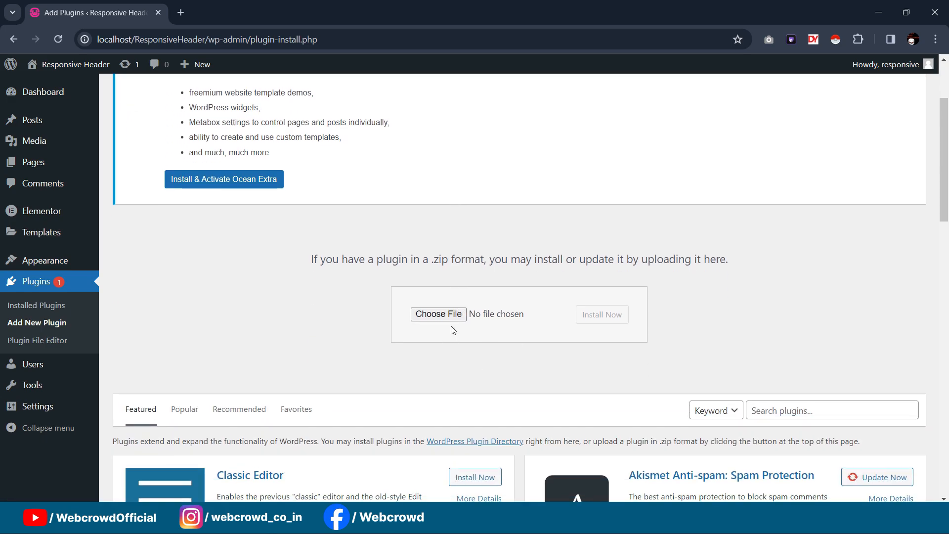
left_click(450, 320)
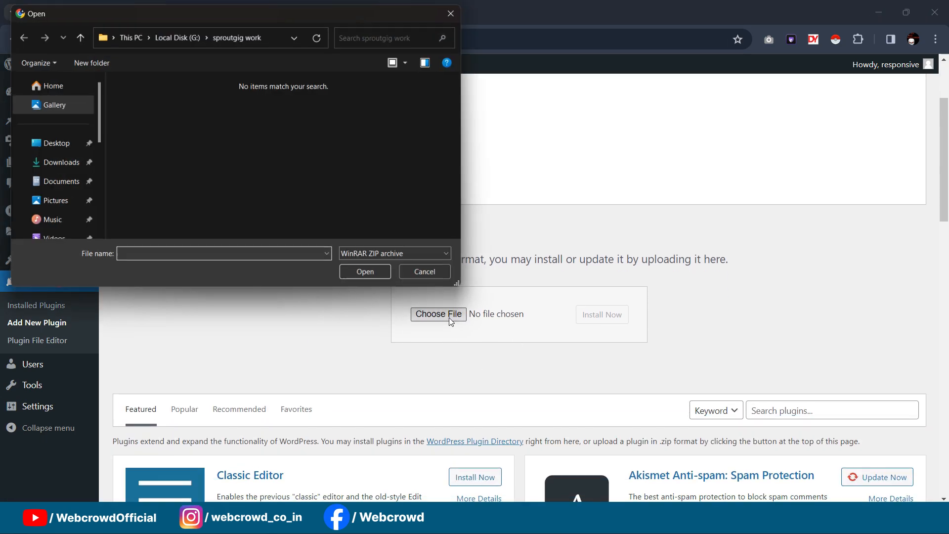
scroll(45, 168, "down", 1)
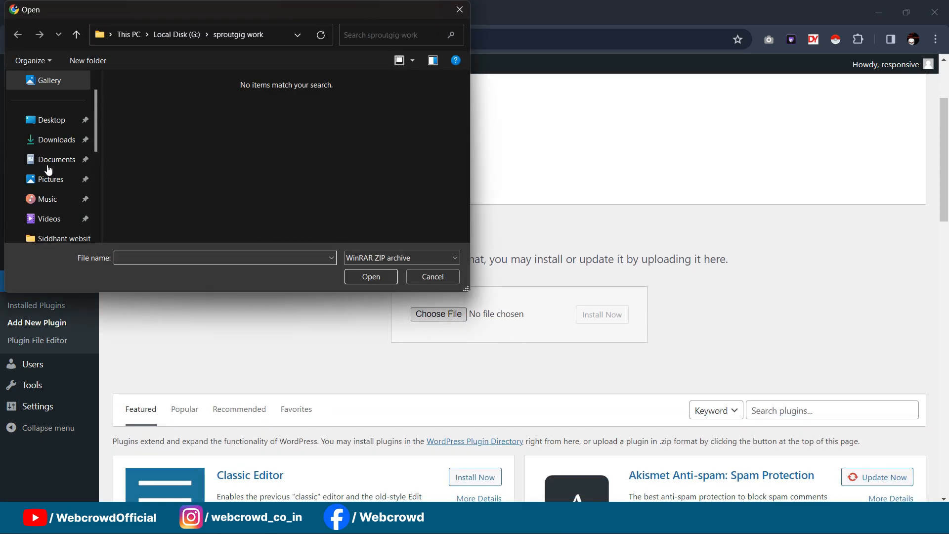
left_click(55, 140)
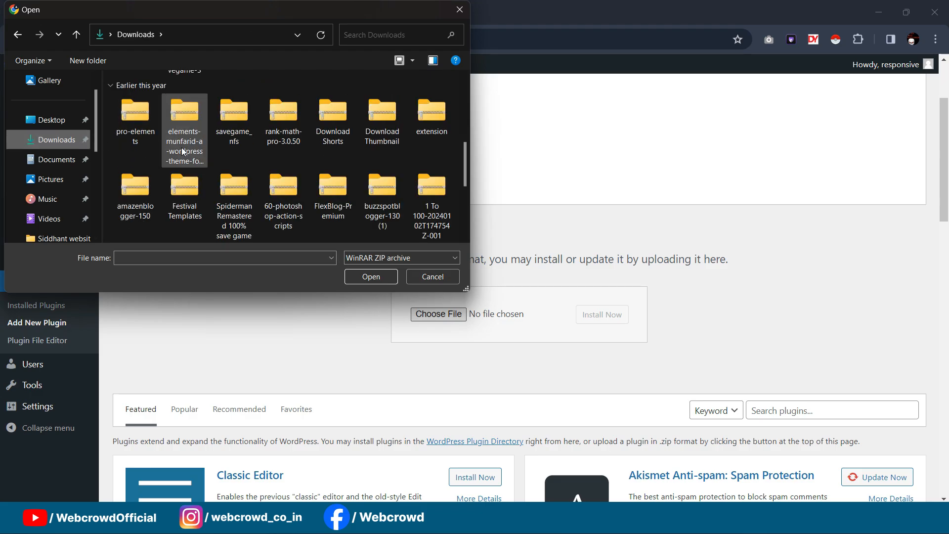
left_click(135, 118)
left_click(371, 277)
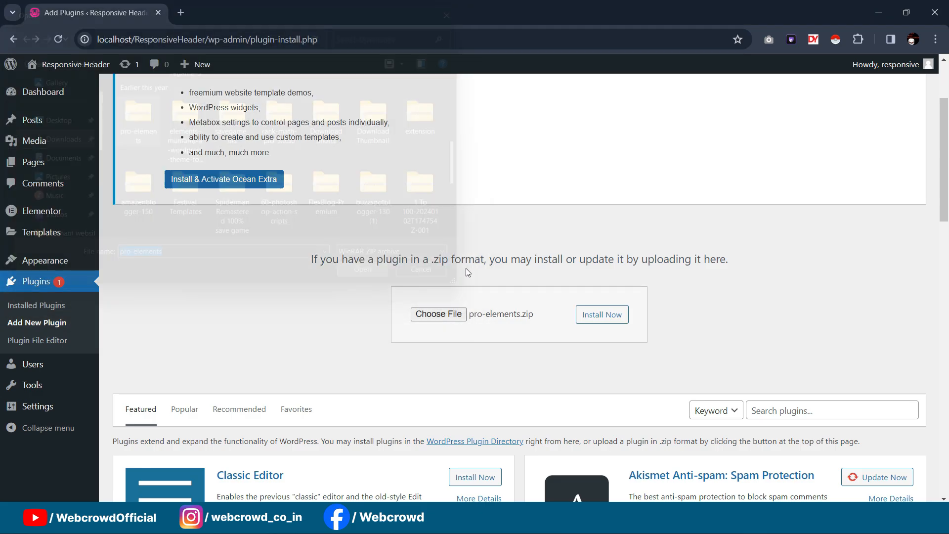
Install and activate the uploaded PRO Elements plugin, and check it among the installed plugins
left_click(608, 315)
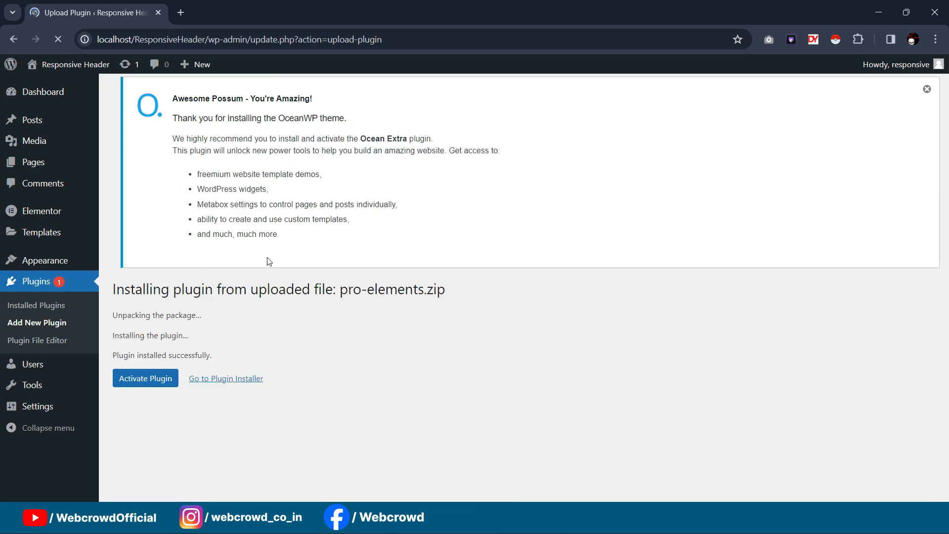
left_click(131, 381)
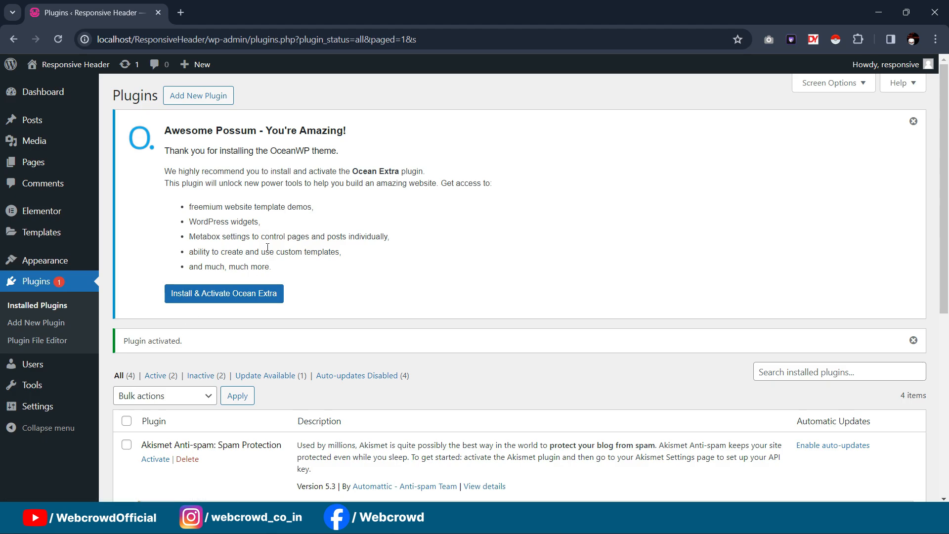
scroll(267, 247, "down", 5)
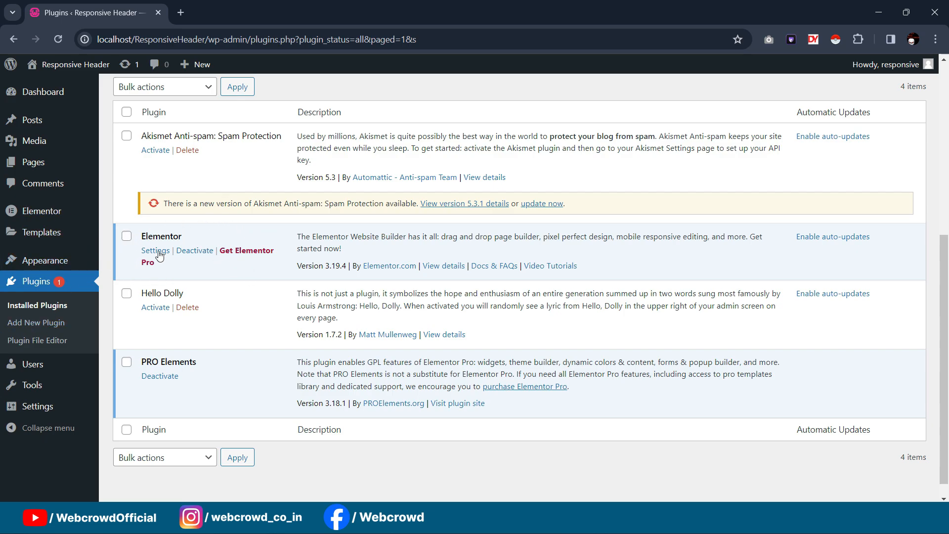
Create a navigation menu named Main_menu and assign it to the Main display location
mouse_move(67, 208)
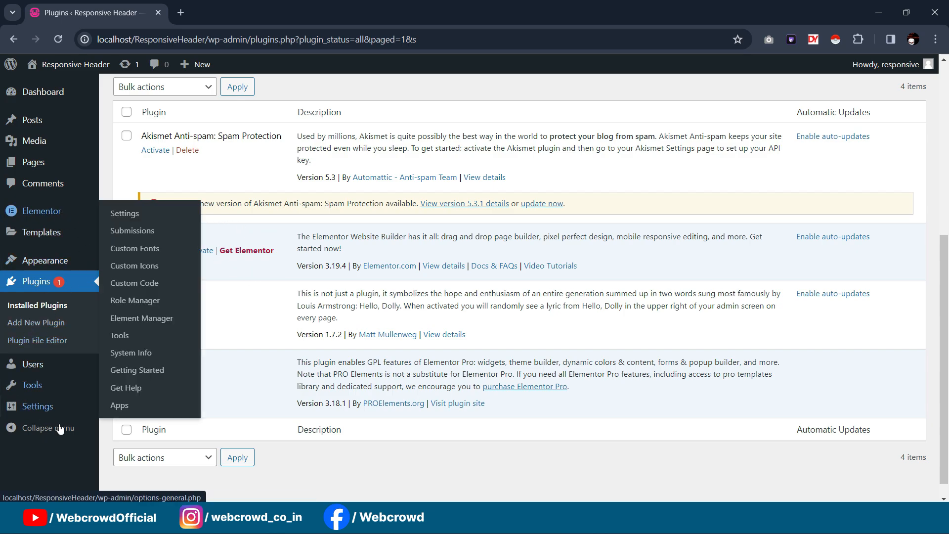
mouse_move(27, 261)
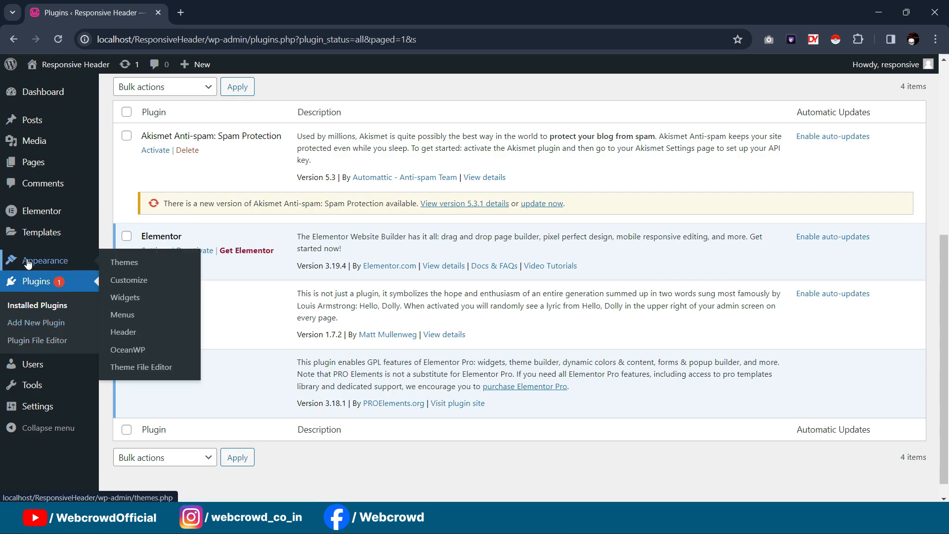
left_click(129, 319)
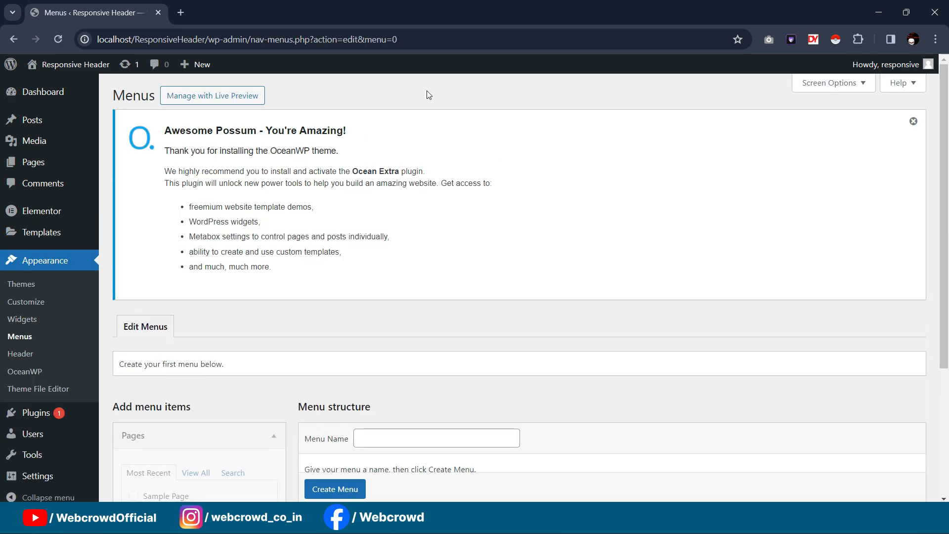
scroll(267, 199, "down", 4)
left_click(382, 271)
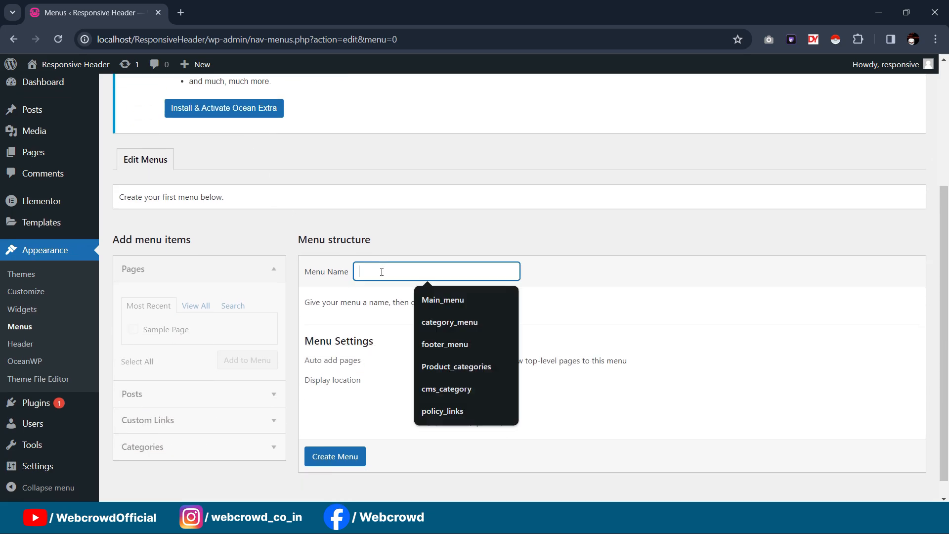
type("main")
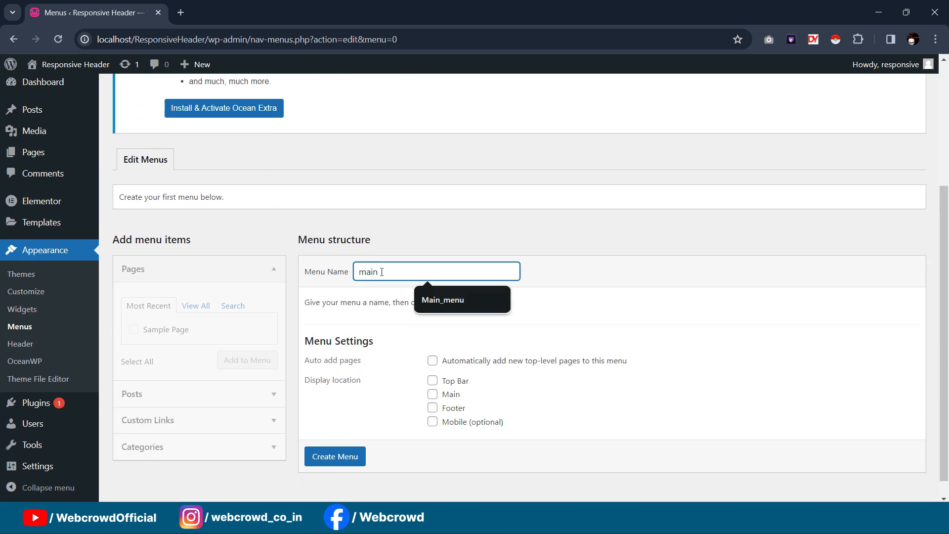
left_click(456, 299)
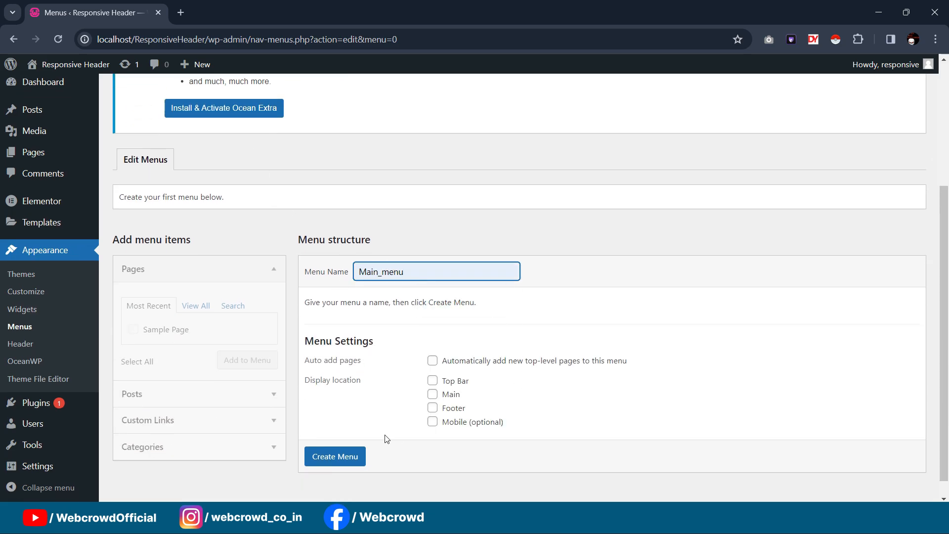
left_click(432, 395)
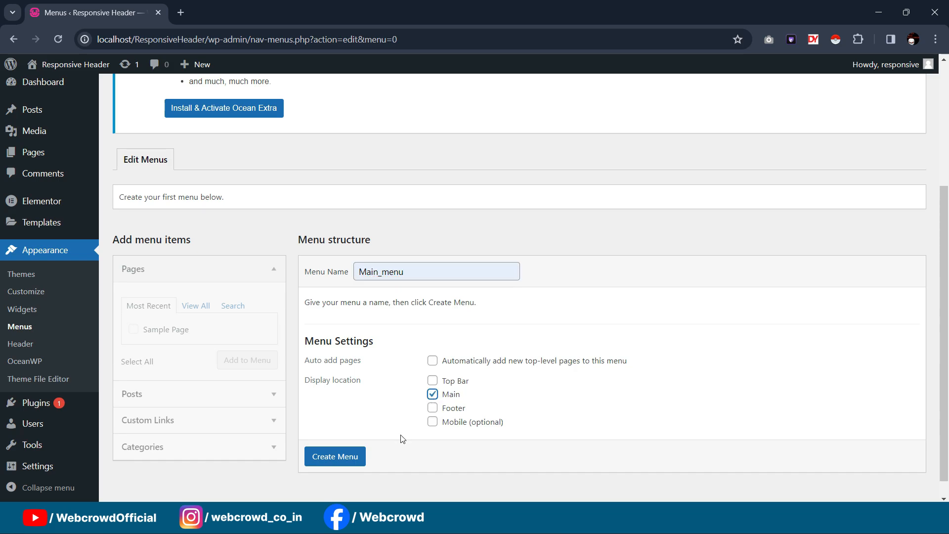
left_click(335, 456)
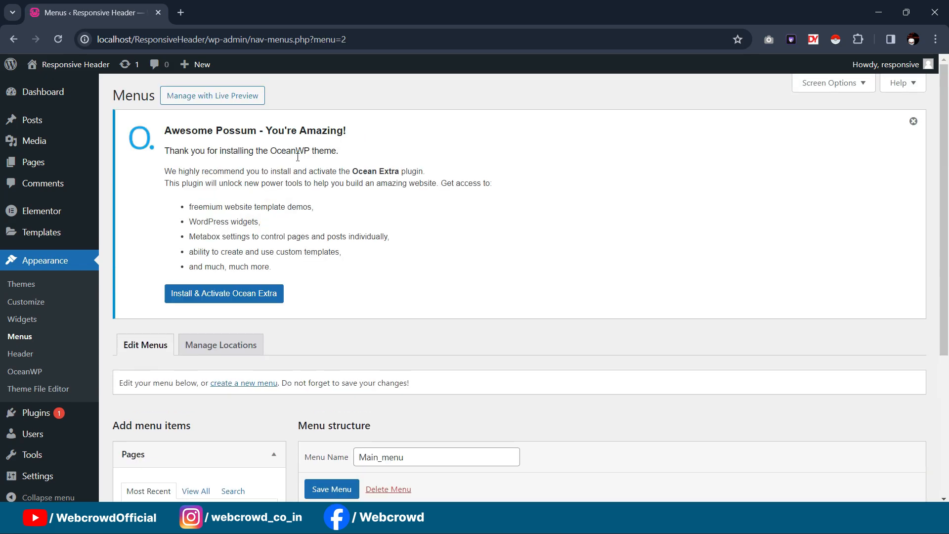
Open the custom link form for adding items to Main_menu
scroll(343, 225, "down", 3)
scroll(370, 239, "down", 1)
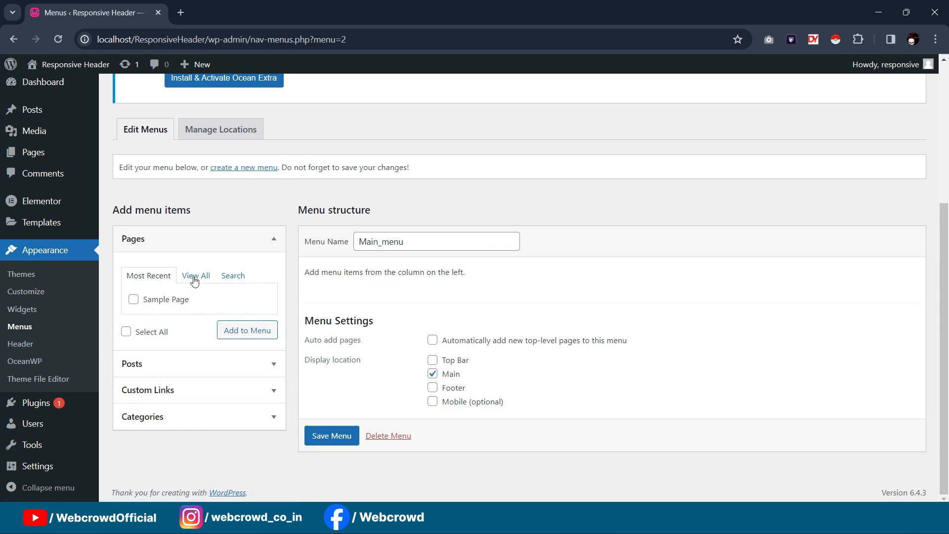
left_click(137, 391)
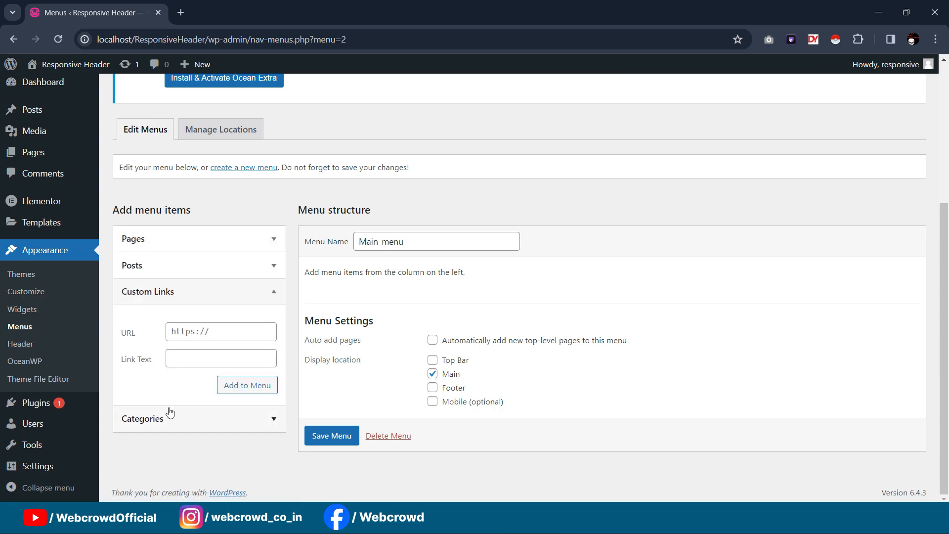
left_click(206, 363)
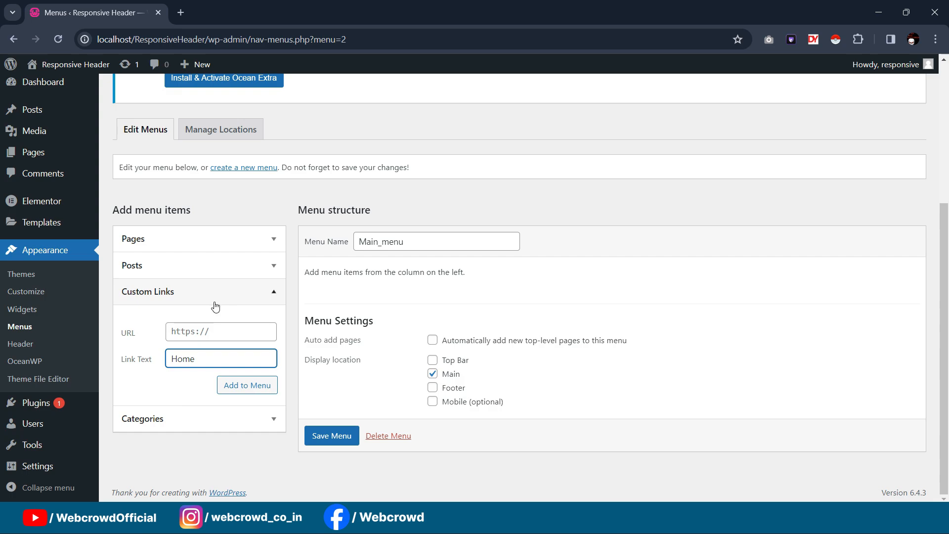
left_click_drag(197, 367, 101, 360)
key("BackSpace")
Open the reference site localhost/Header/ in a new browser tab and examine the menu items of its header
left_click(180, 13)
left_click(216, 40)
type("t")
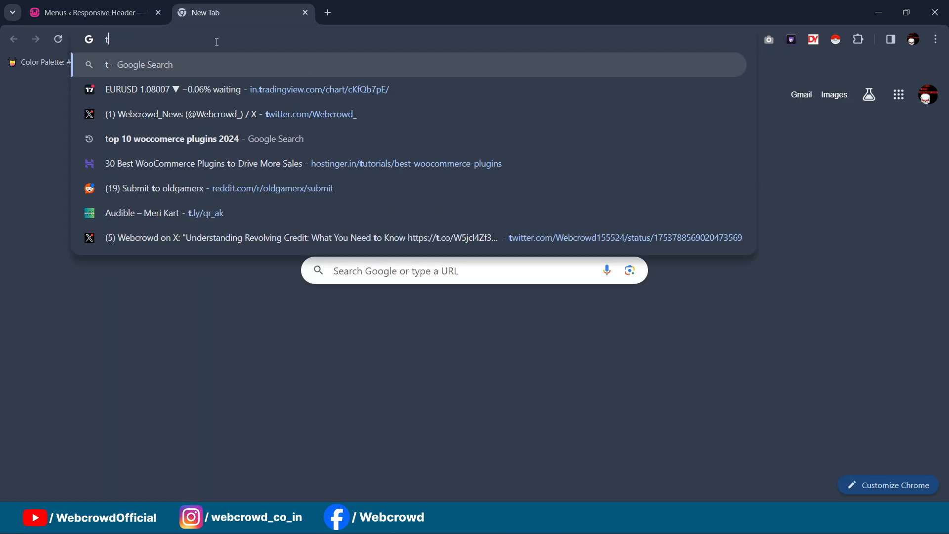
key("BackSpace")
type("local")
key("End")
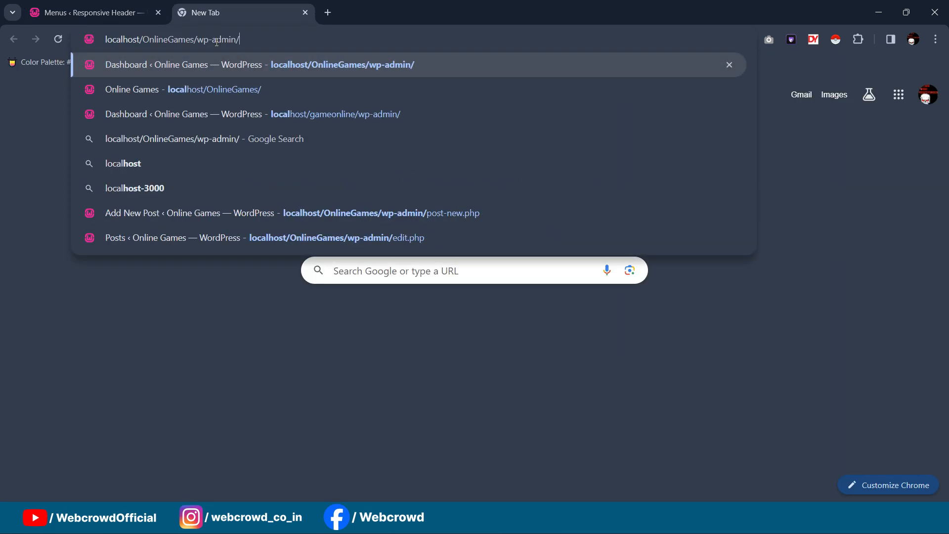
key("BackSpace")
key("BackSpace")
key("BackSpace")
key("BackSpace")
key("BackSpace")
key("BackSpace")
key("BackSpace")
key("BackSpace")
key("BackSpace")
key("BackSpace")
key("BackSpace")
key("BackSpace")
key("BackSpace")
key("BackSpace")
key("BackSpace")
key("BackSpace")
key("BackSpace")
key("BackSpace")
key("BackSpace")
key("BackSpace")
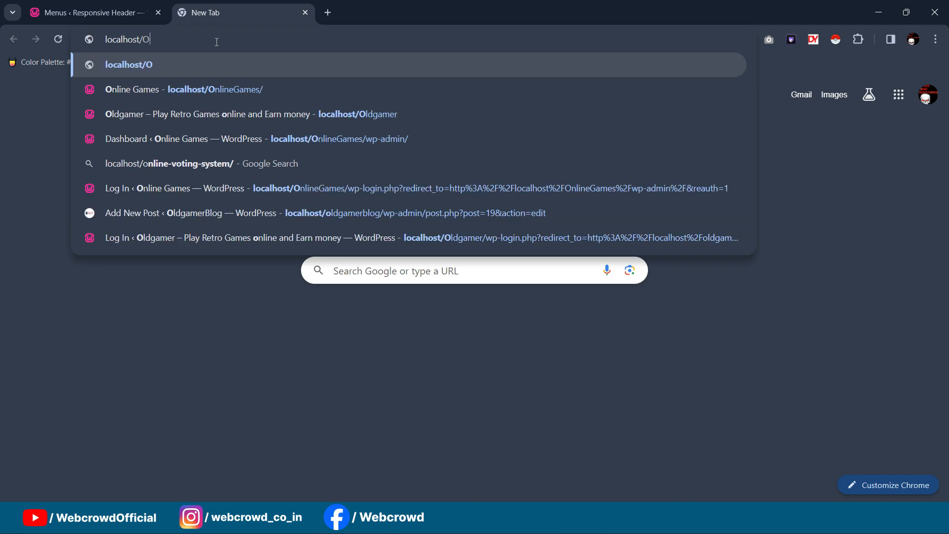
key("BackSpace")
type("t")
key("BackSpace")
key("BackSpace")
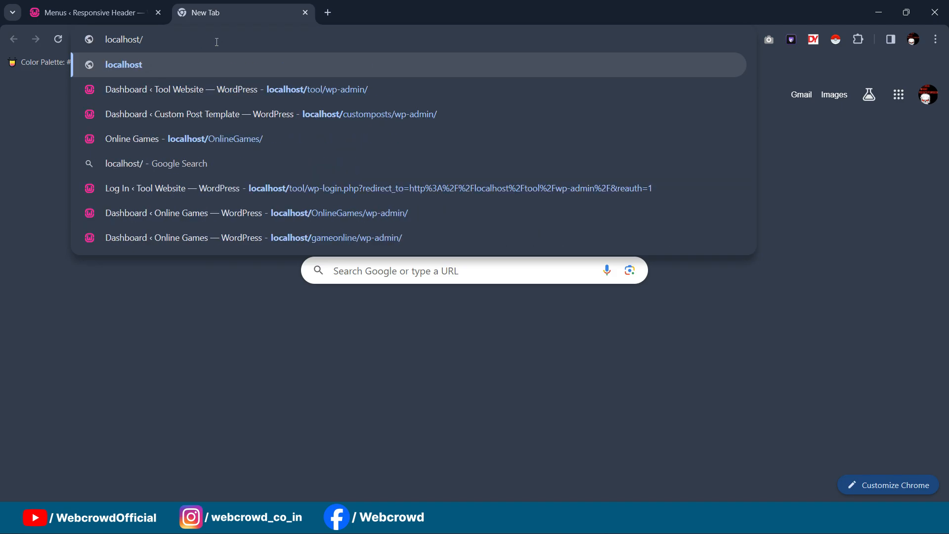
type("He")
key("End")
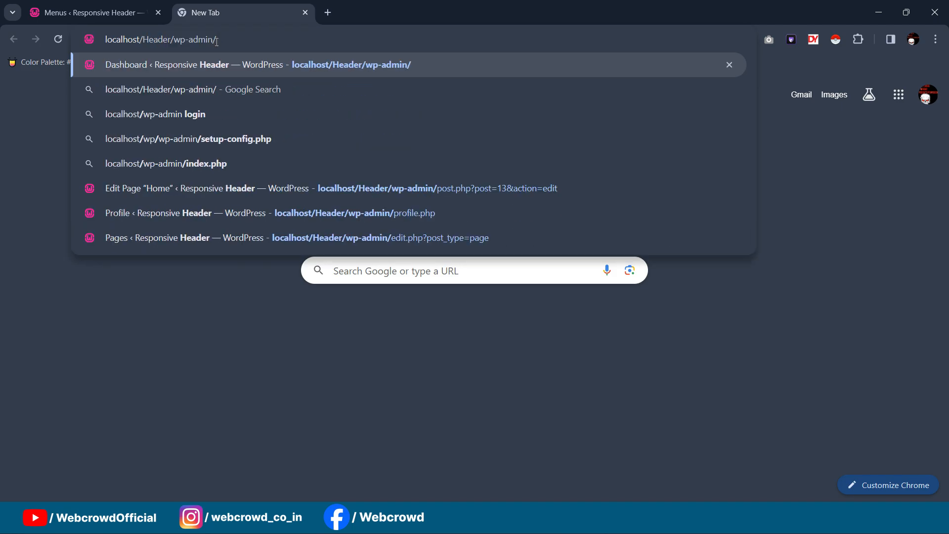
key("BackSpace")
key("BackSpace")
key("BackSpace")
key("BackSpace")
key("BackSpace")
key("BackSpace")
key("BackSpace")
key("BackSpace")
key("BackSpace")
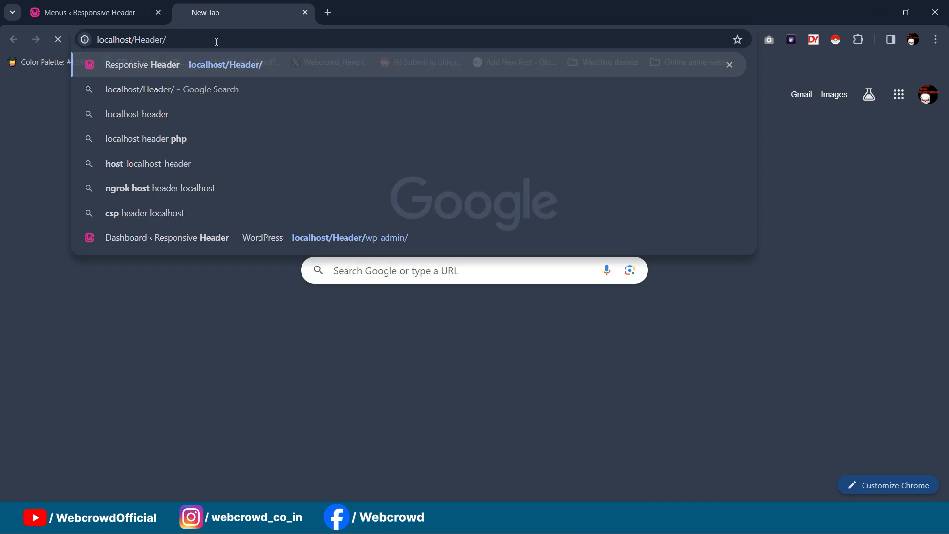
key("Return")
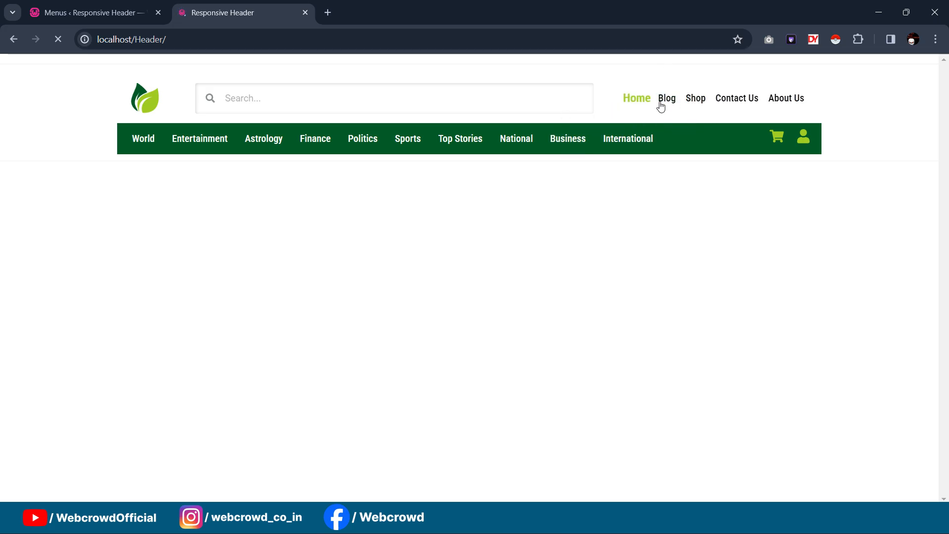
Return to the Menus page and add a custom link with the text Blog and URL # to Main_menu
left_click(106, 11)
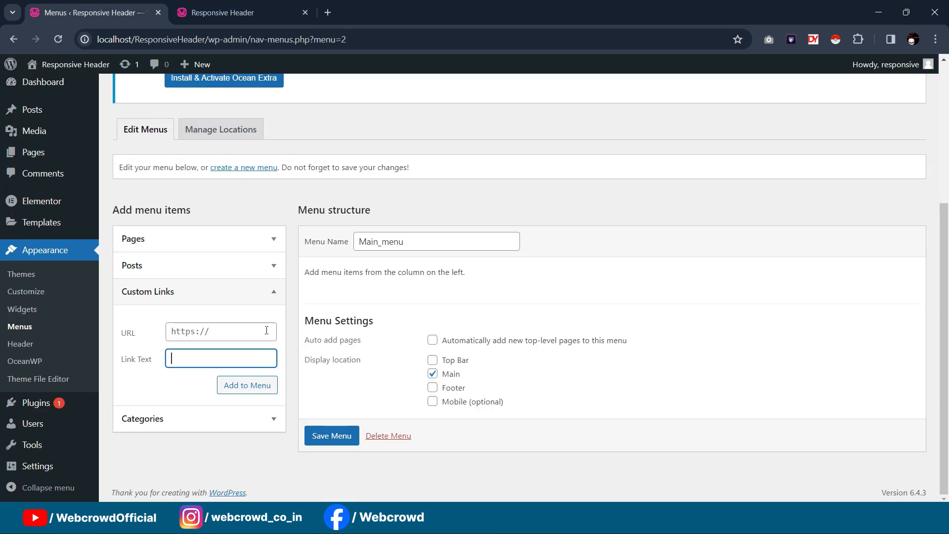
left_click(227, 332)
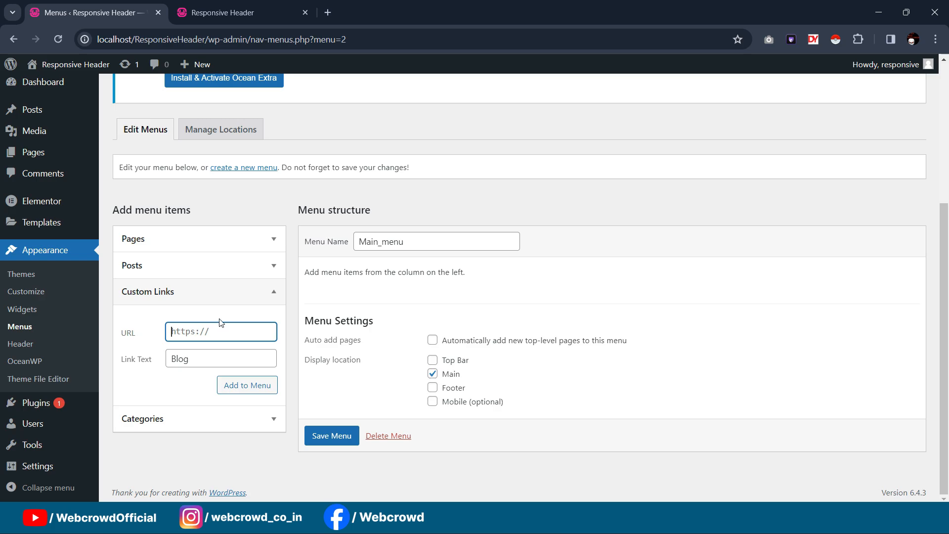
type("#")
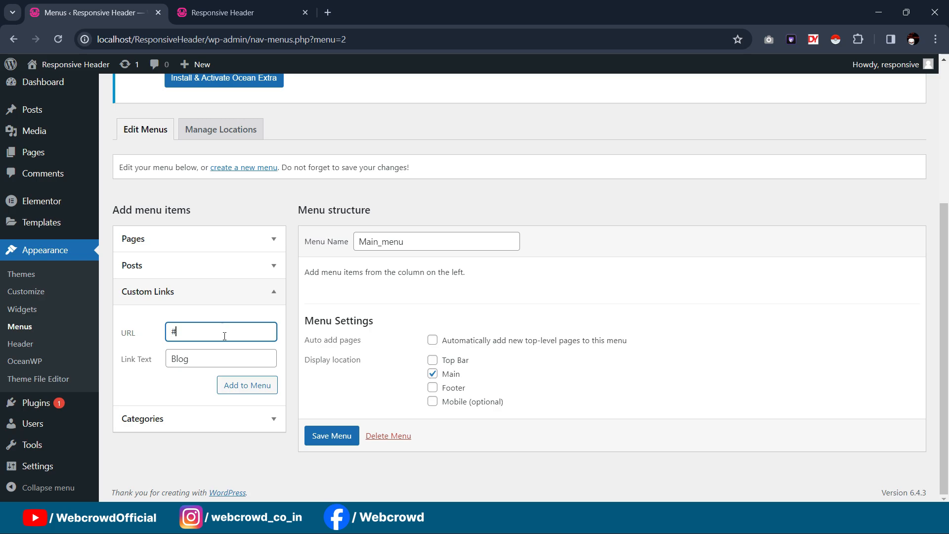
left_click(232, 385)
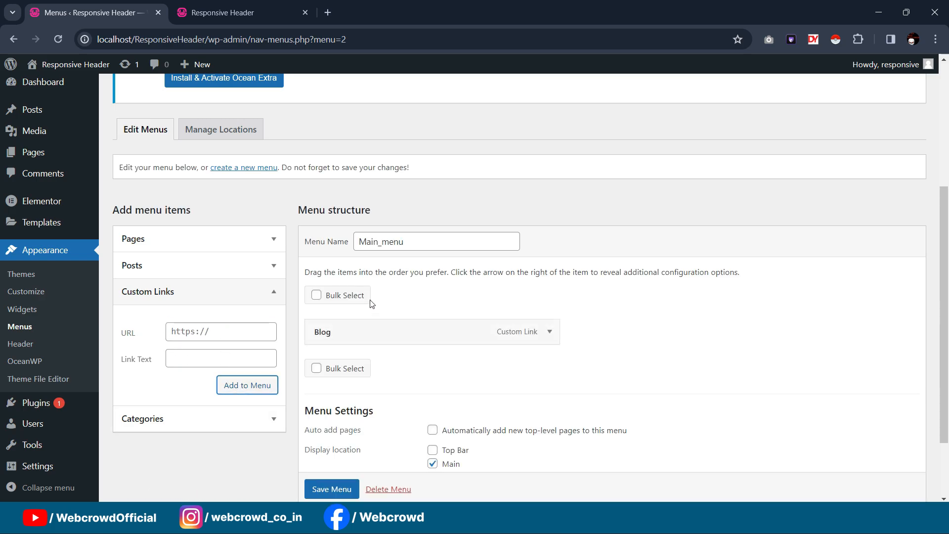
Add a custom link with the text Shop and URL # to Main_menu
left_click(212, 356)
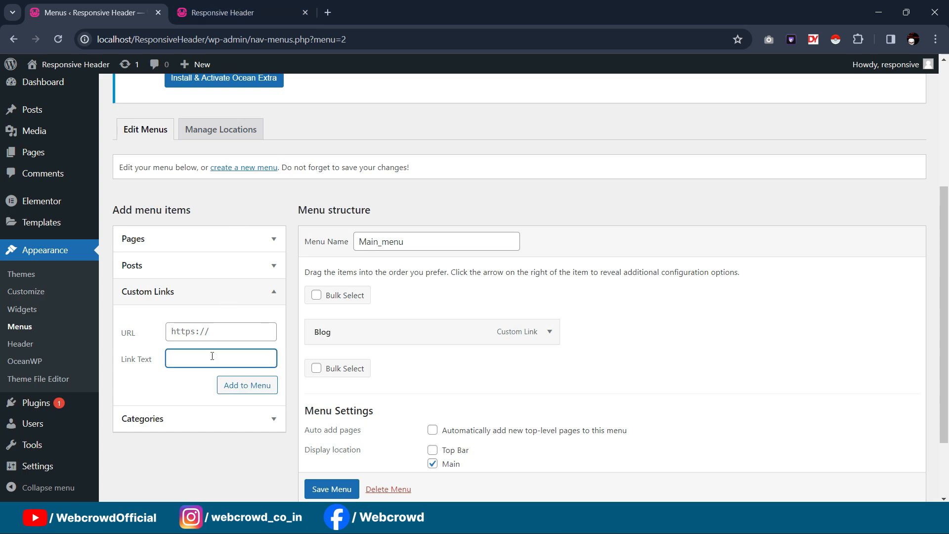
triple_click(212, 331)
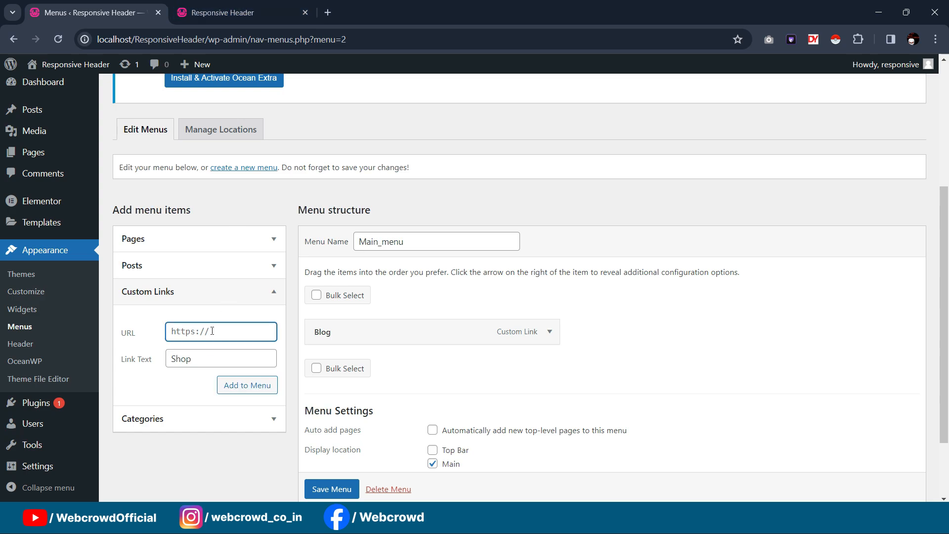
type("#")
left_click(243, 385)
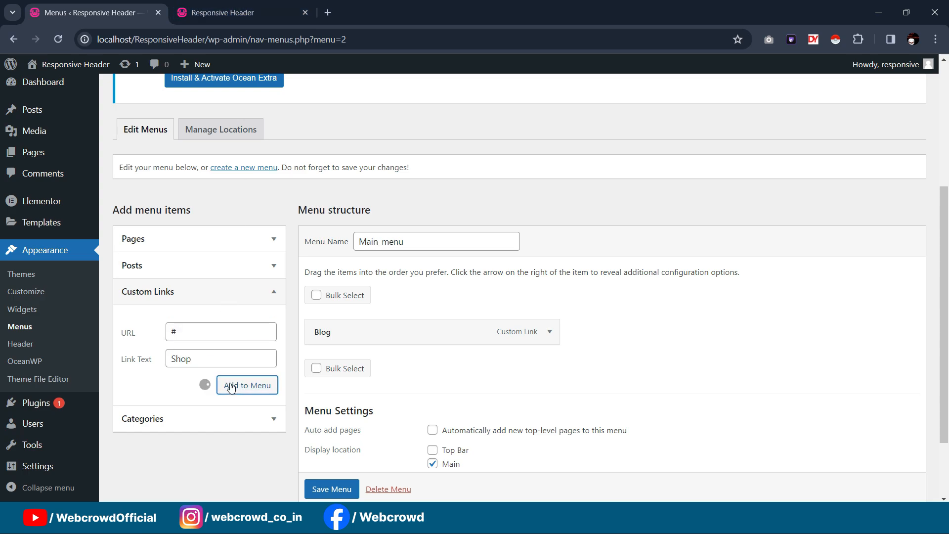
Check the reference header for the item following Shop, and add a custom link with the text Contact Us and URL # to Main_menu
left_click(248, 6)
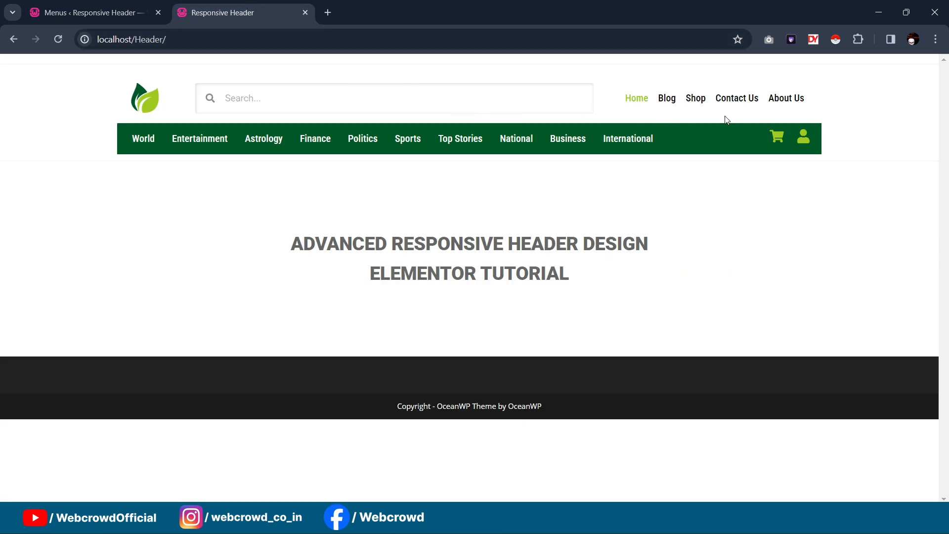
left_click(89, 12)
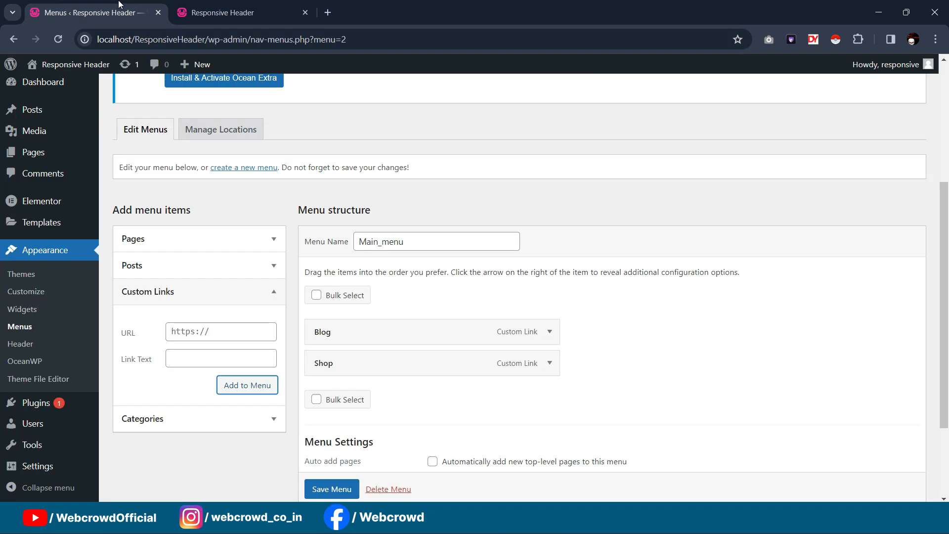
left_click(233, 359)
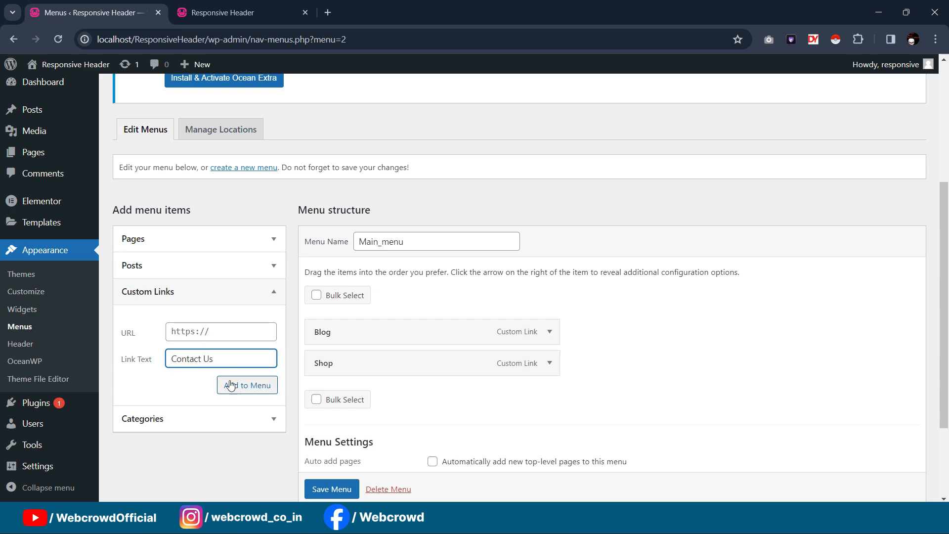
left_click(219, 345)
left_click(216, 334)
type("#")
left_click(239, 384)
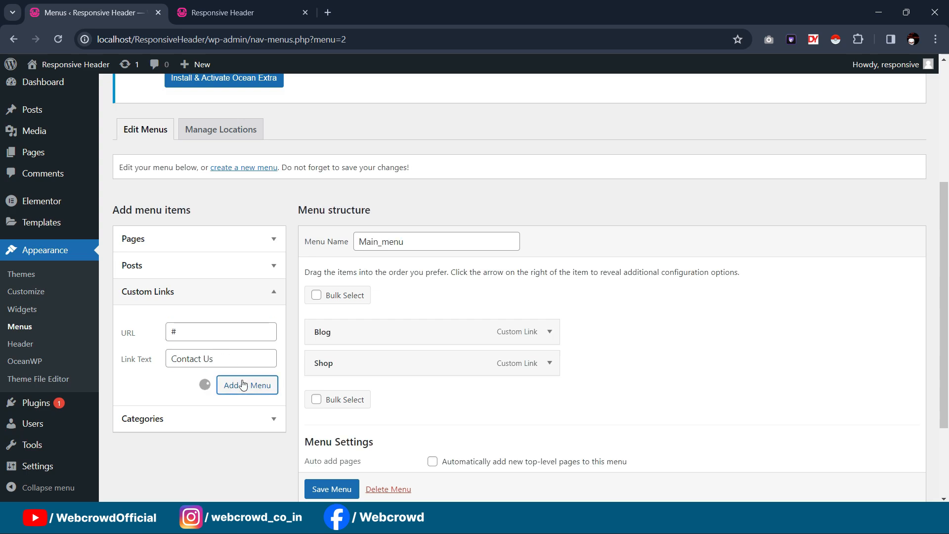
Add a custom link with the text About Us and URL # to Main_menu, and save the menu
left_click(204, 357)
type("Abou")
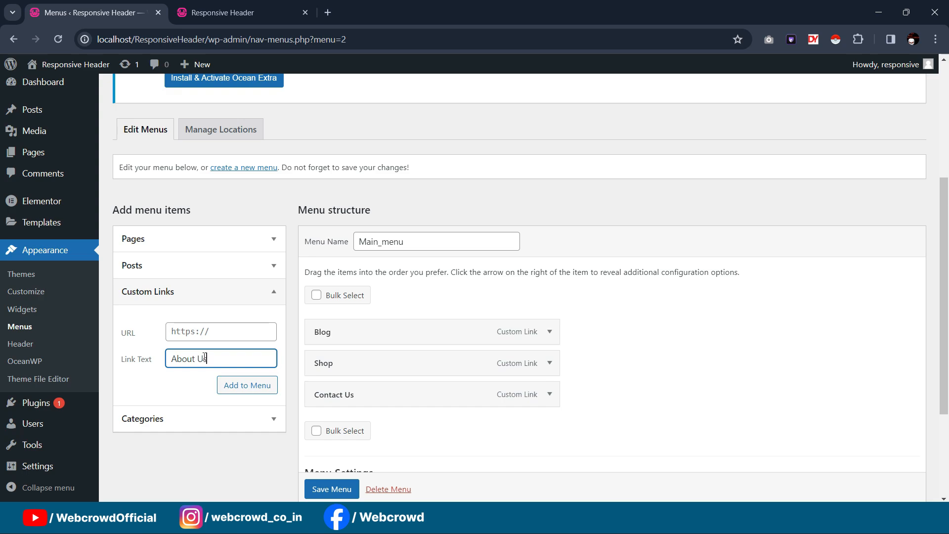
left_click(202, 331)
left_click(246, 385)
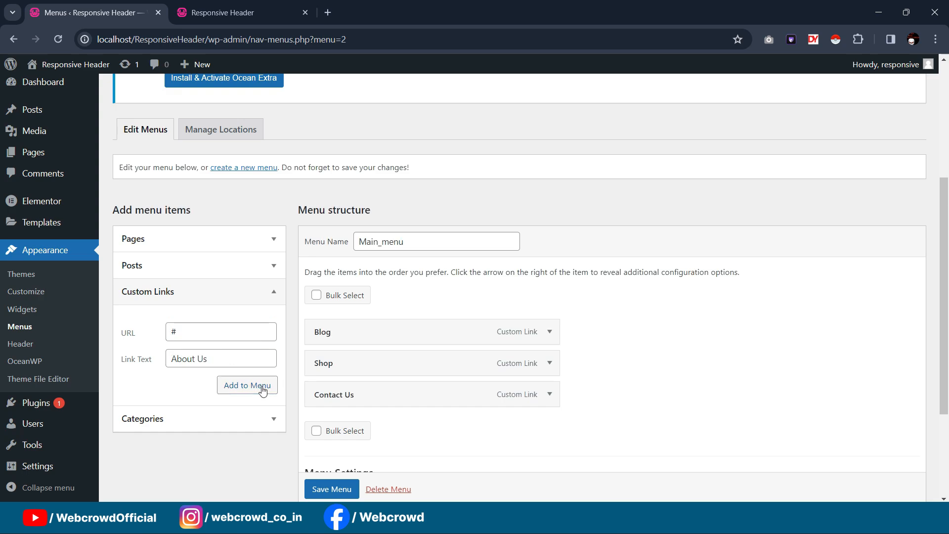
scroll(405, 376, "down", 3)
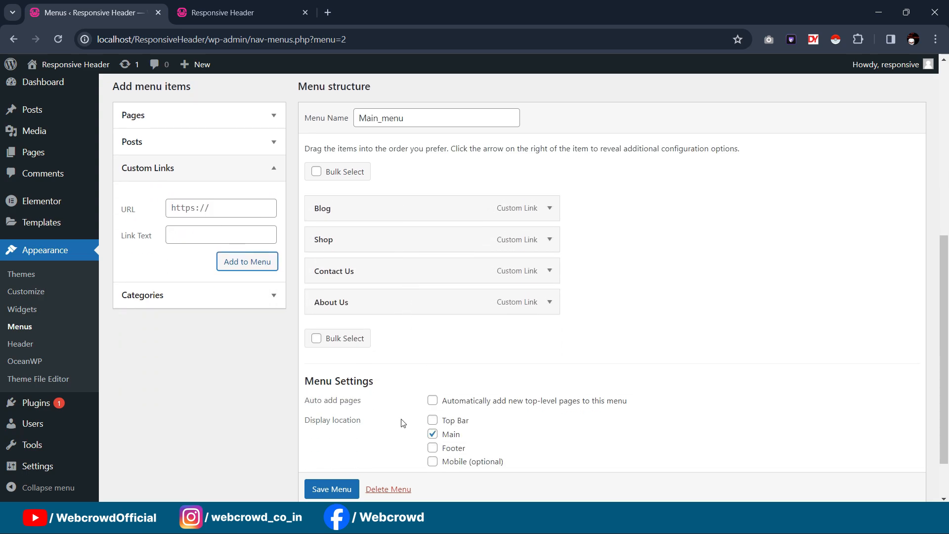
left_click(330, 488)
scroll(329, 487, "down", 1)
left_click(329, 459)
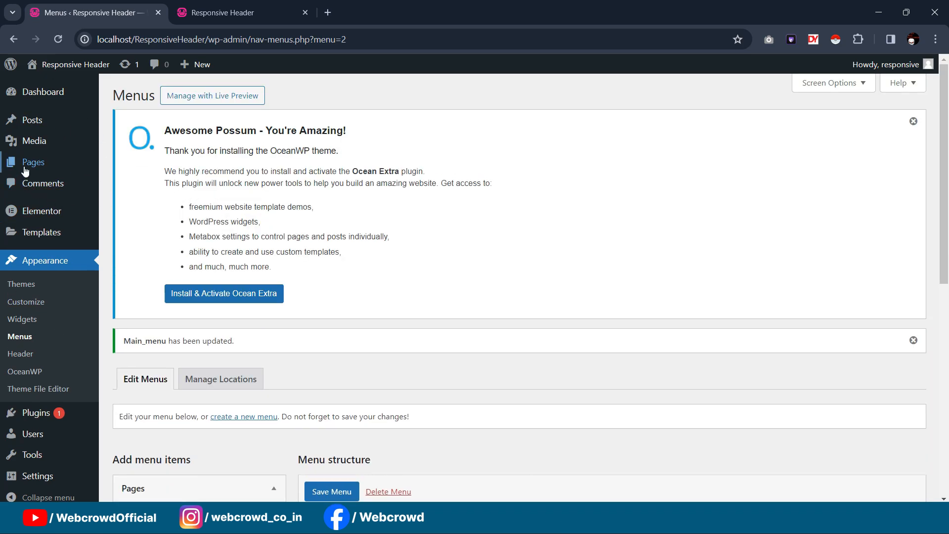
Start a new WordPress page in a separate browser tab and title it Home
mouse_move(119, 164)
middle_click(130, 185)
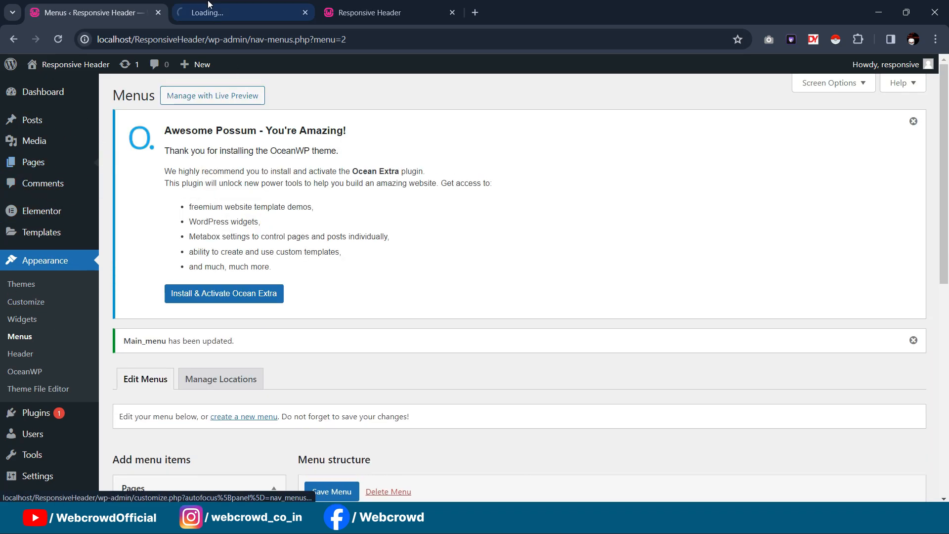
key("ctrl+Tab")
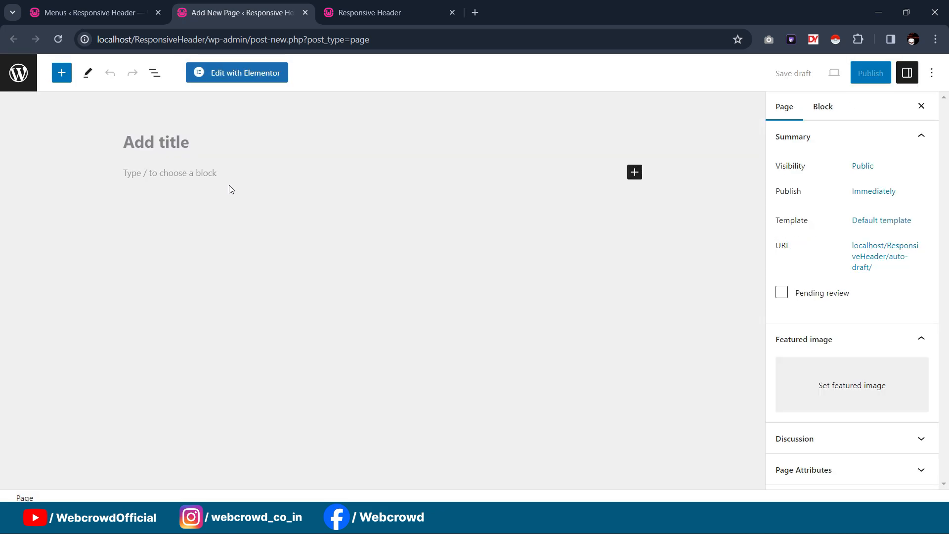
left_click(203, 145)
type("H")
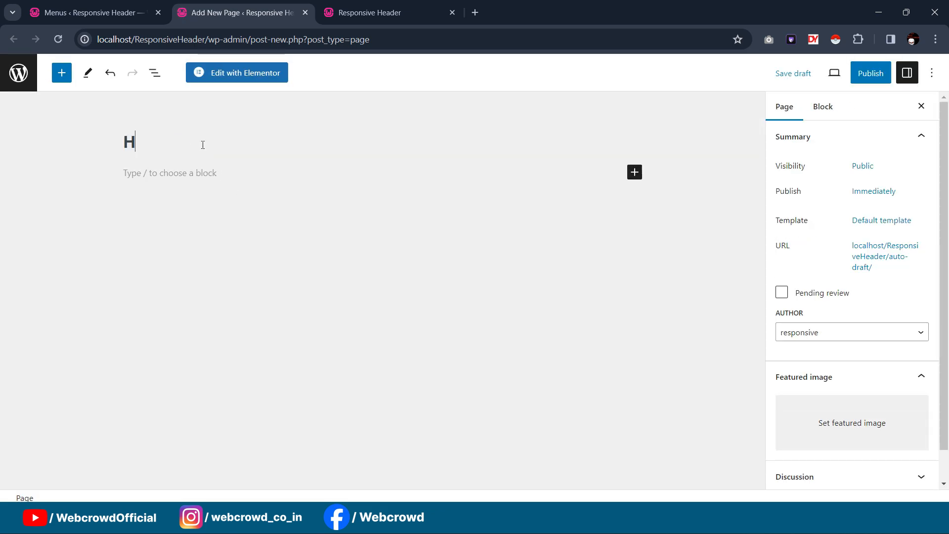
type("ome")
Set the Home page's template to Elementor Full Width, publish the page and close its browser tab
left_click(870, 224)
left_click(794, 316)
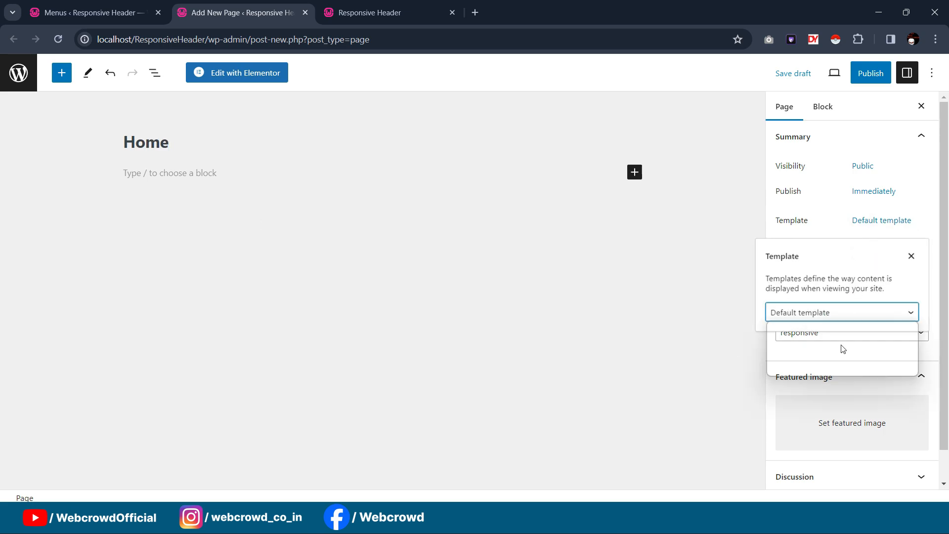
left_click(826, 355)
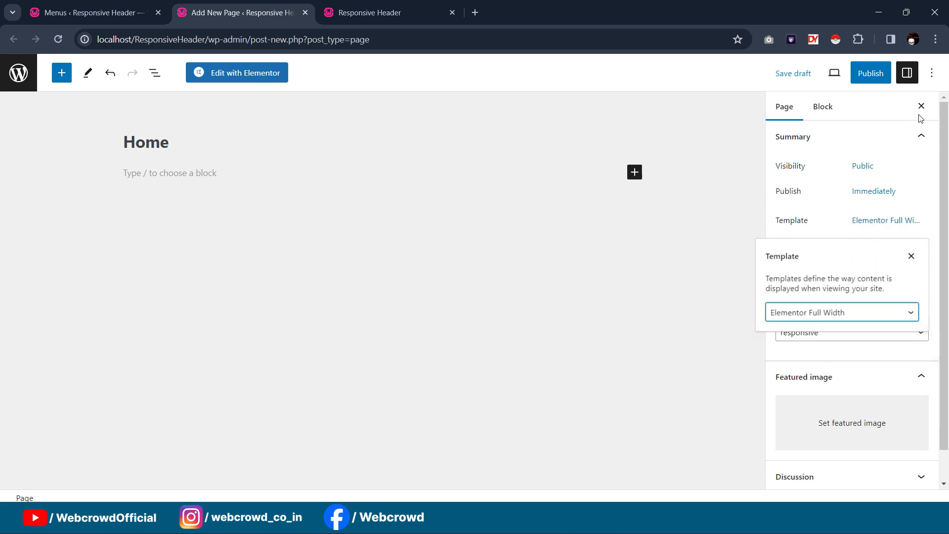
left_click(866, 75)
left_click(818, 80)
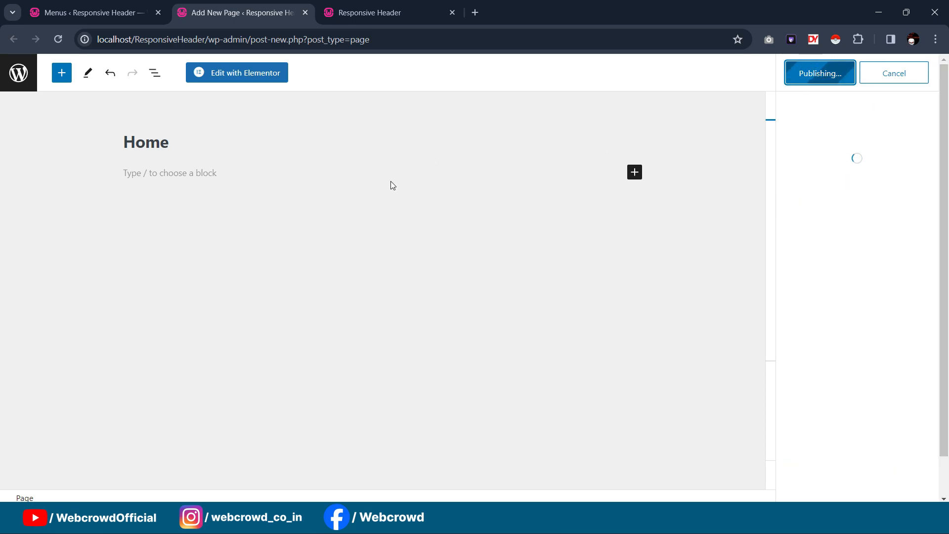
left_click(306, 15)
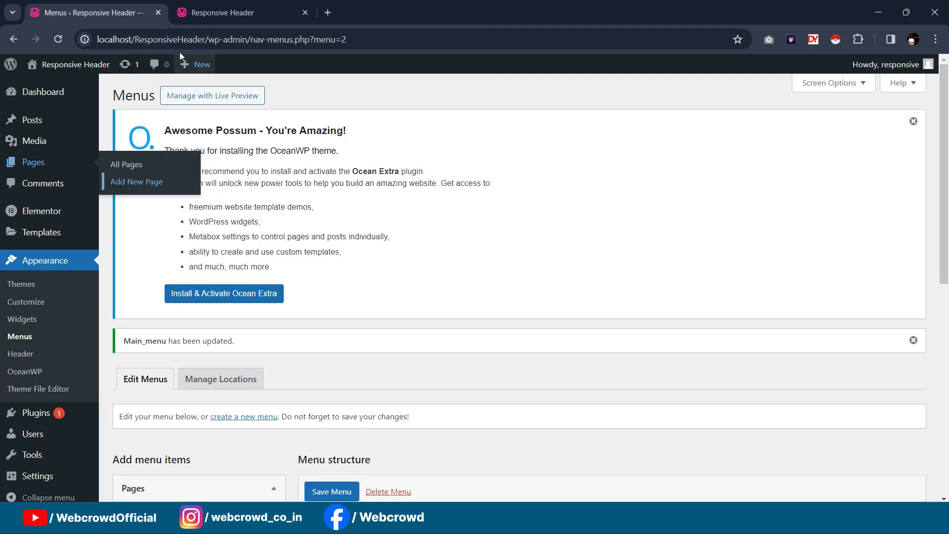
Reload the Menus page and add the Home page to Main_menu
left_click(208, 5)
left_click(119, 5)
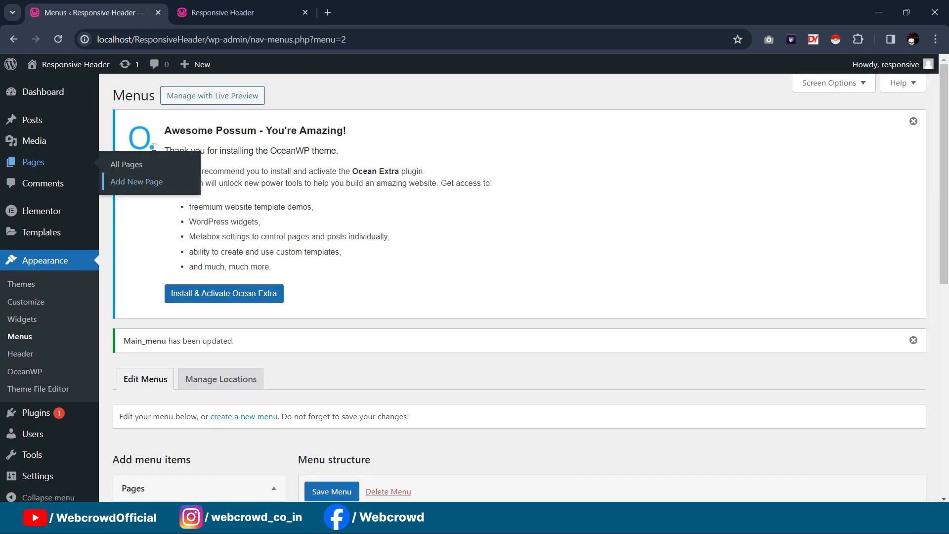
left_click(57, 39)
scroll(407, 194, "down", 3)
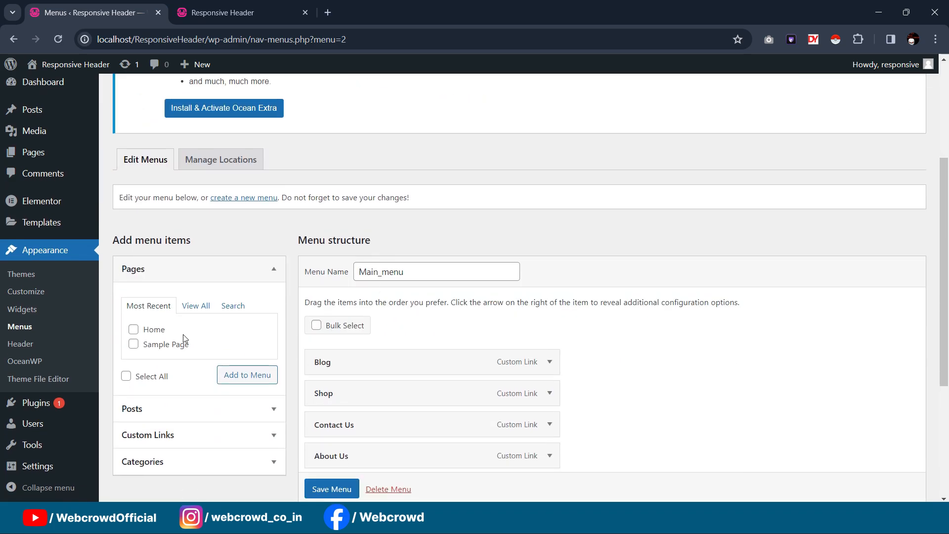
left_click(205, 307)
left_click(157, 306)
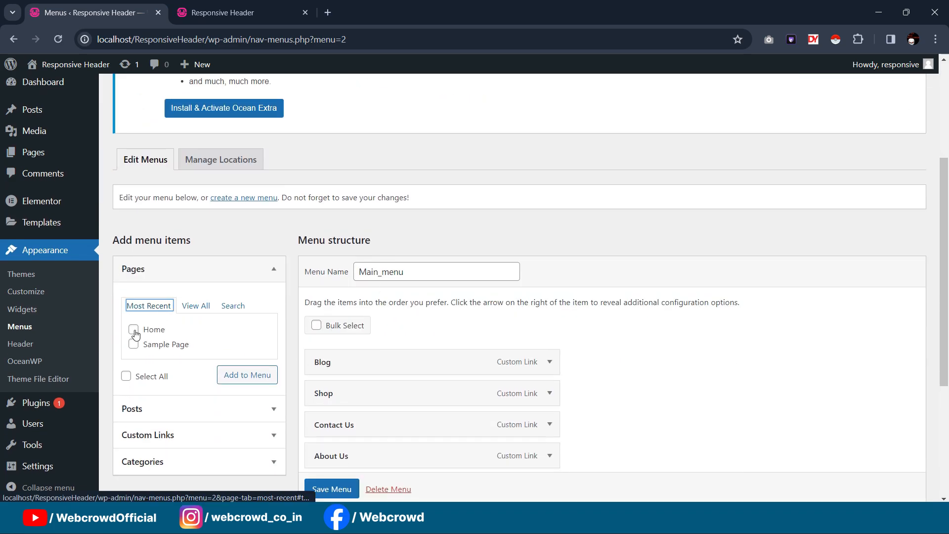
left_click(132, 331)
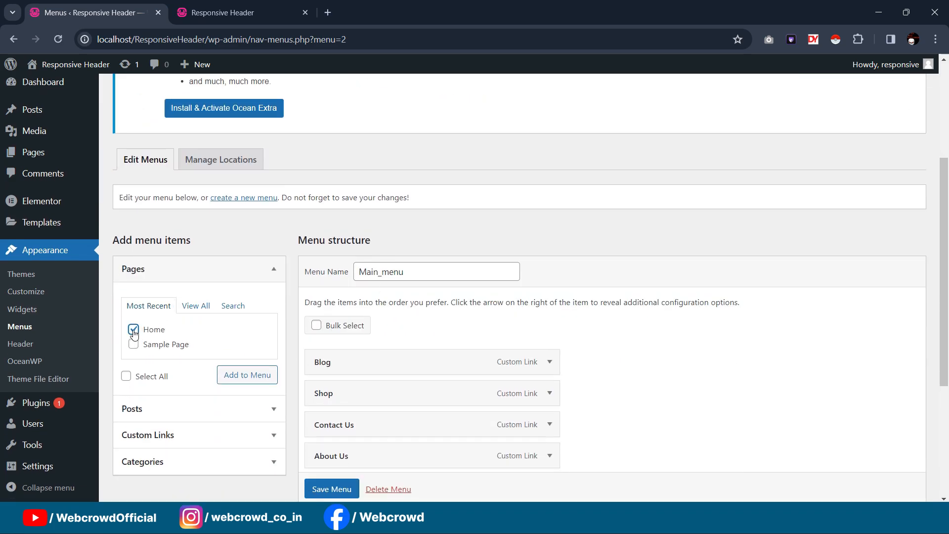
left_click(250, 374)
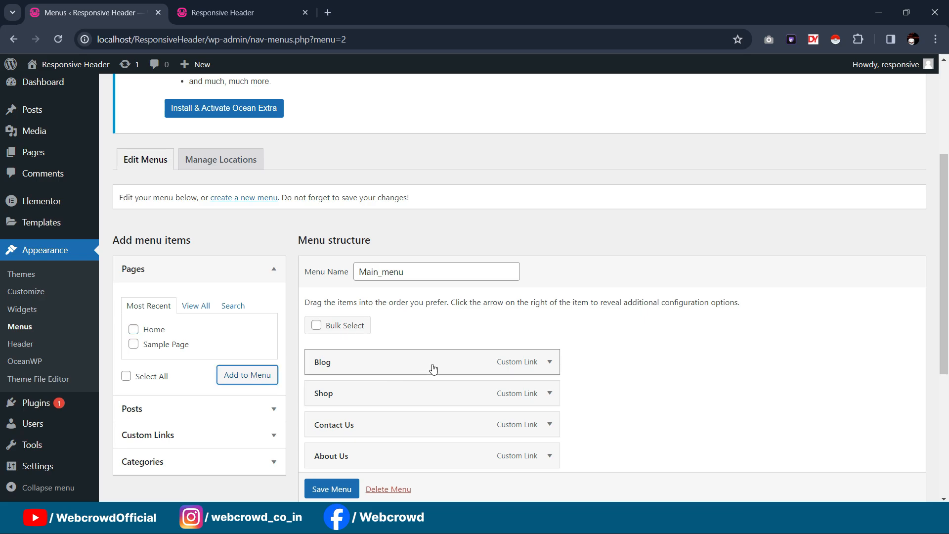
Move the Home item above Blog in Main_menu and save the menu
scroll(433, 368, "down", 1)
left_click_drag(377, 427, 383, 307)
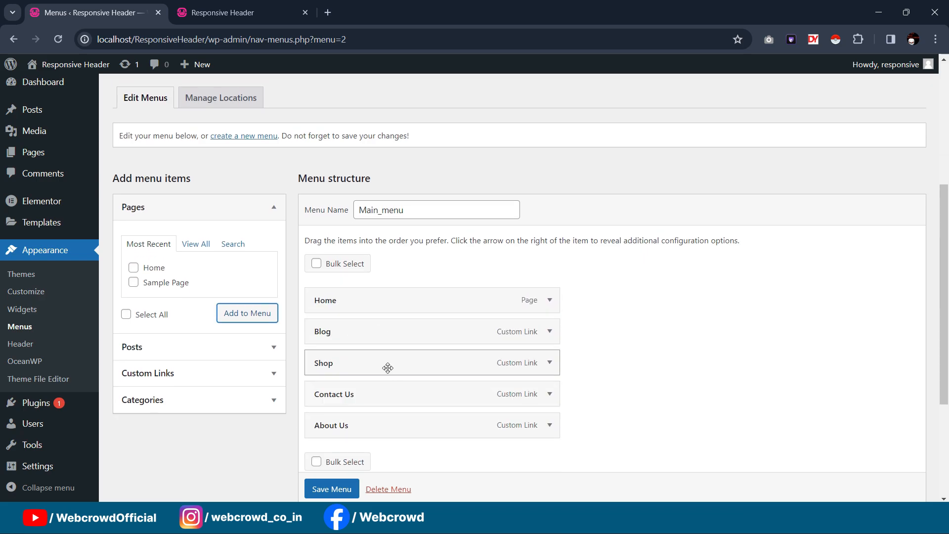
scroll(250, 339, "down", 1)
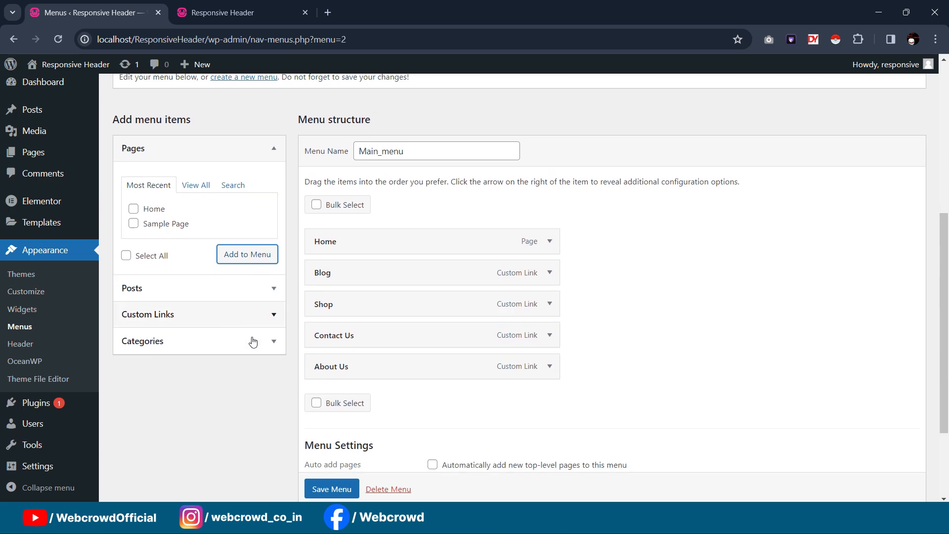
left_click(345, 491)
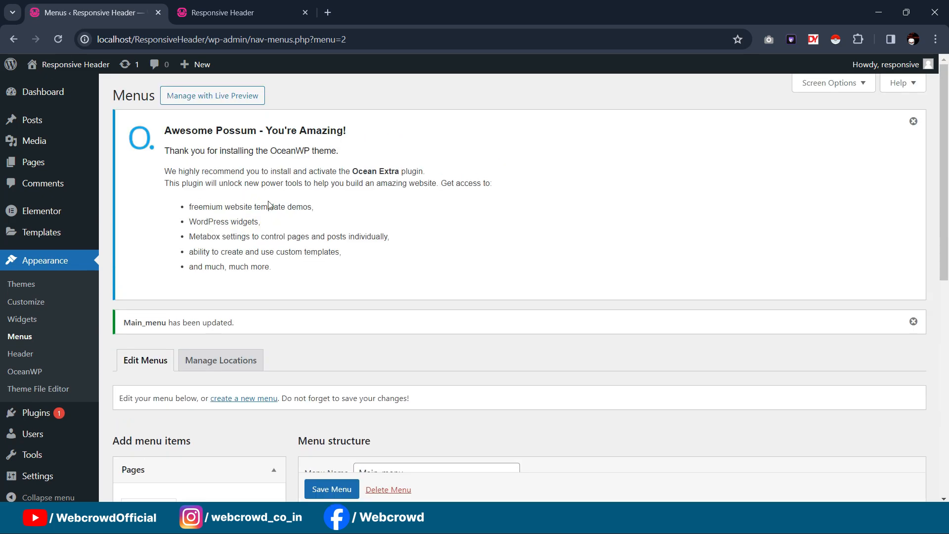
Create a second navigation menu named category_menu without assigning a display location
scroll(277, 196, "down", 3)
left_click_drag(404, 306, 314, 310)
left_click(242, 231)
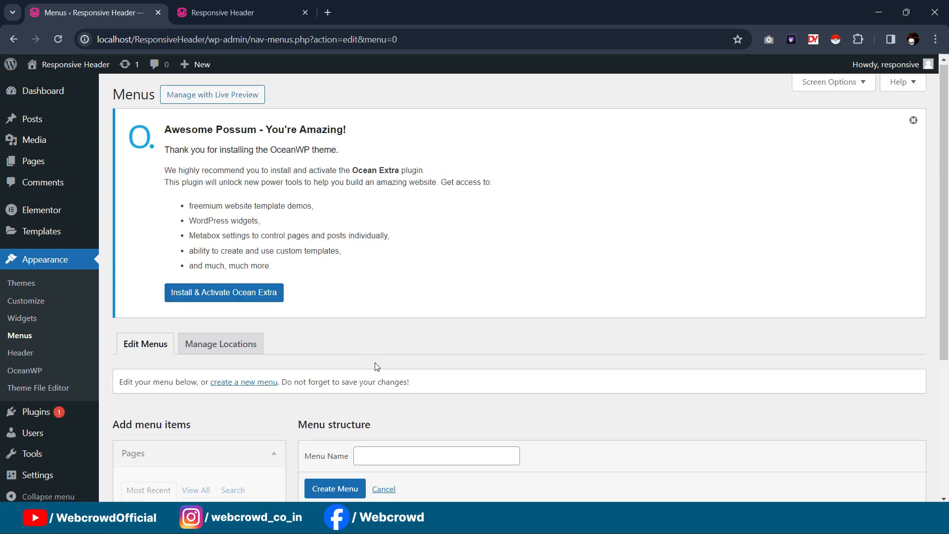
scroll(374, 366, "down", 3)
left_click(361, 333)
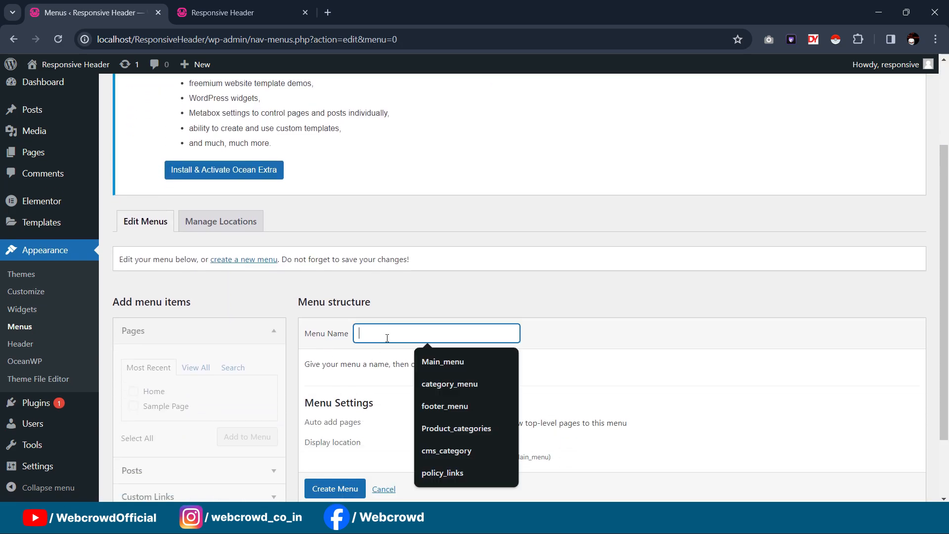
type("Categ")
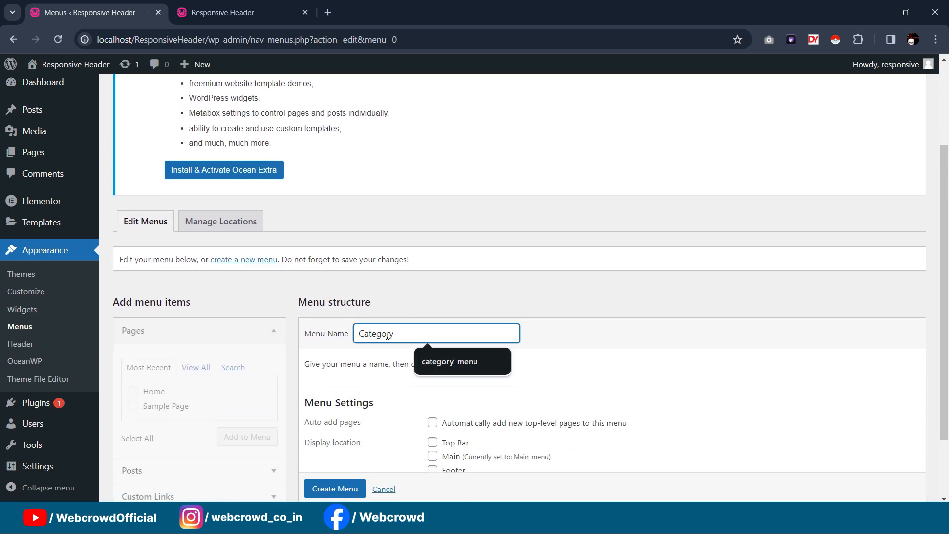
type("ory")
left_click(457, 364)
scroll(405, 402, "down", 2)
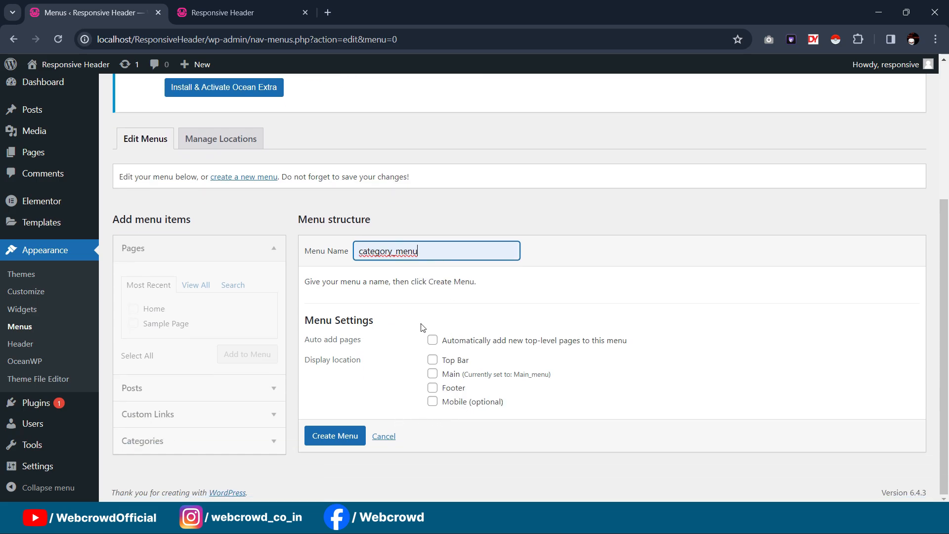
left_click(340, 435)
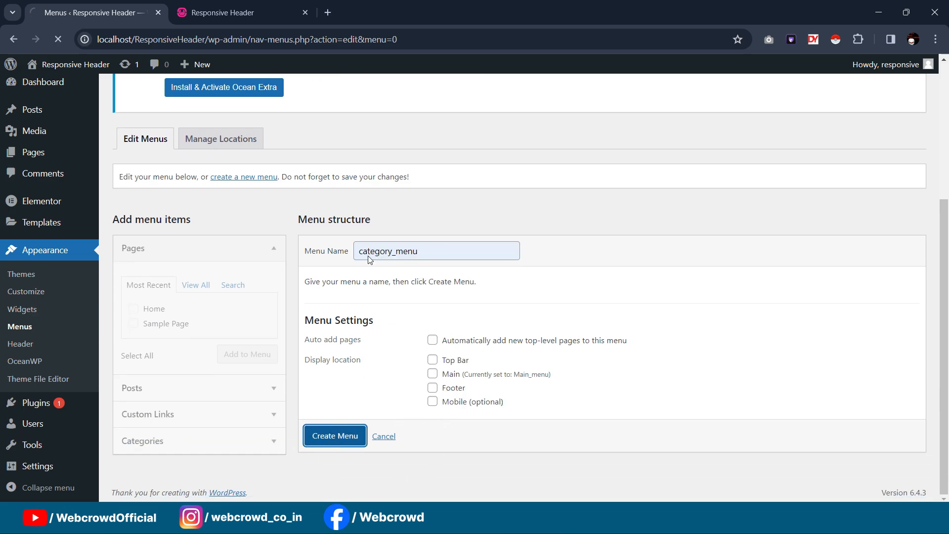
Check the category names in the reference header and add a World custom link with URL # to category_menu
scroll(376, 244, "down", 5)
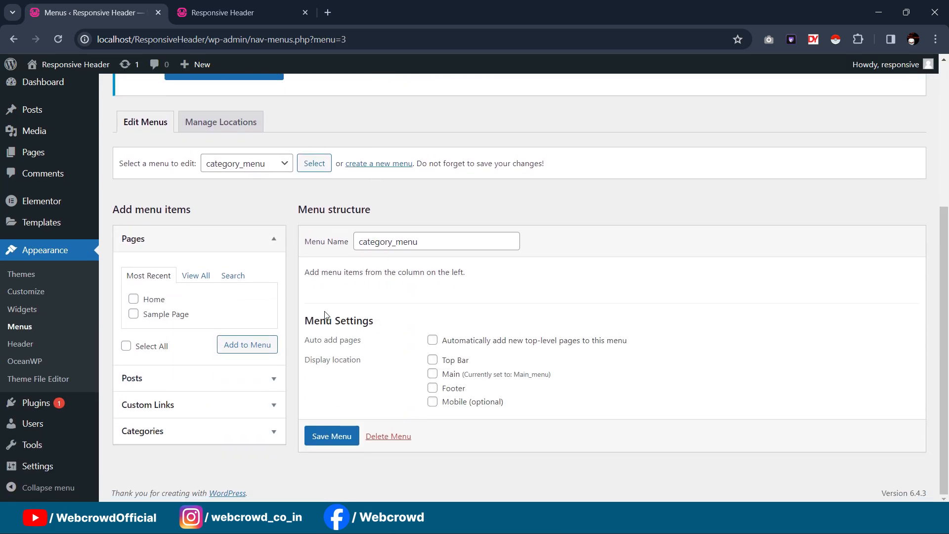
left_click(237, 12)
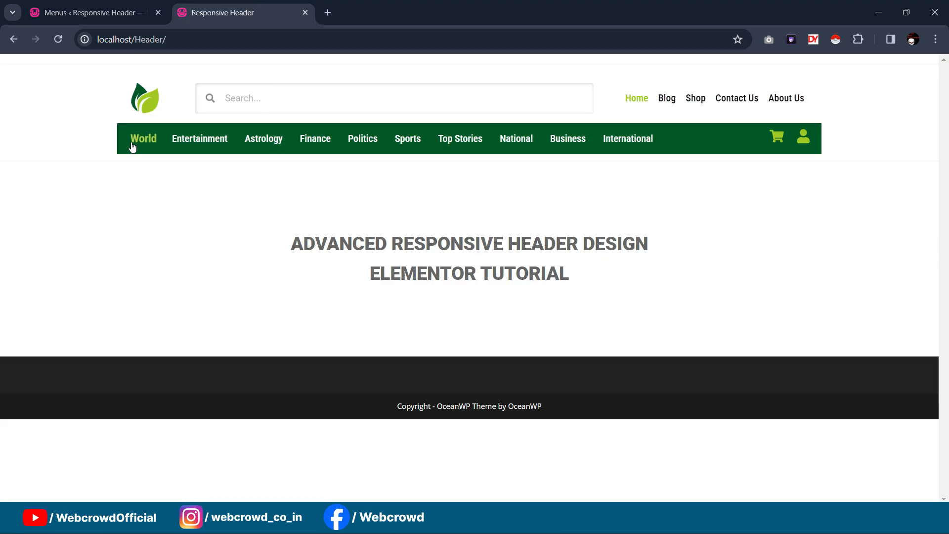
left_click(123, 14)
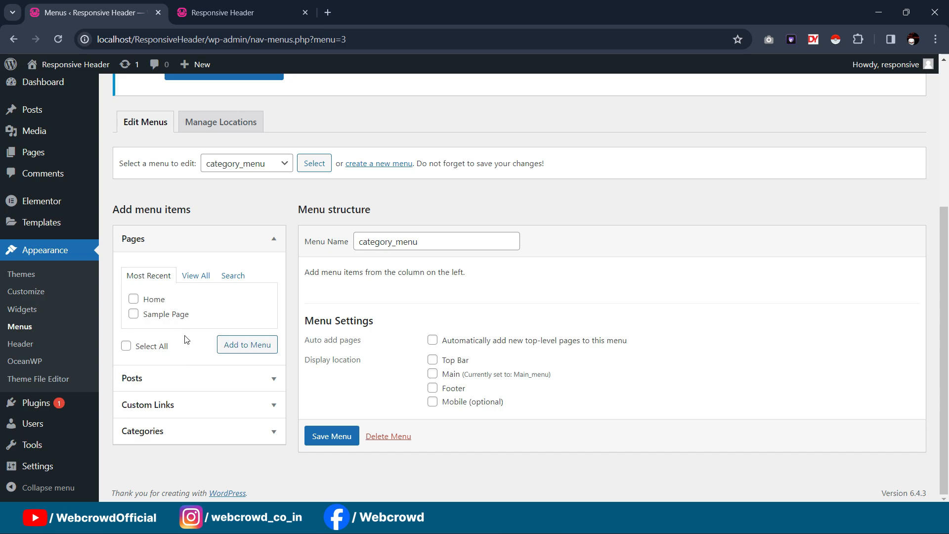
left_click(171, 410)
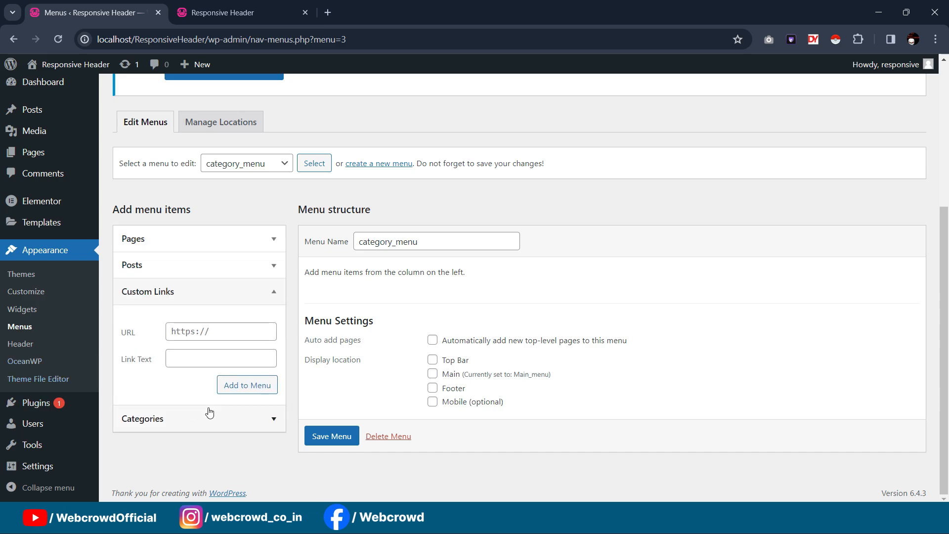
left_click(185, 355)
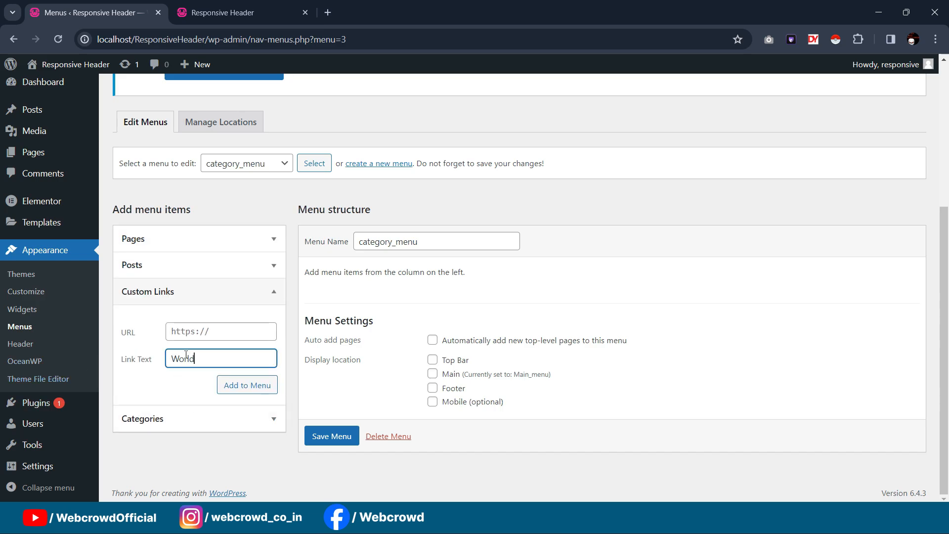
type("World")
triple_click(192, 332)
type("#")
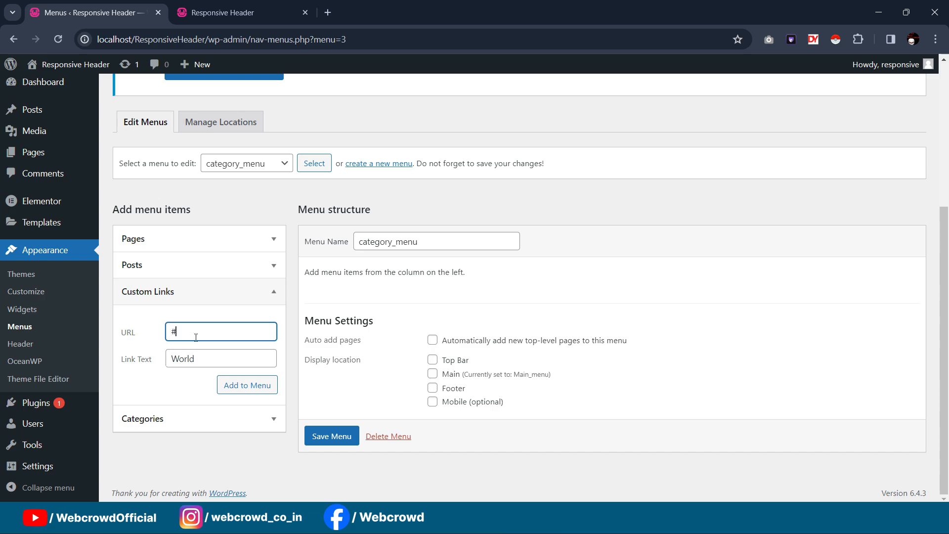
left_click(266, 388)
Add an Astrology custom link with URL # to category_menu
left_click(220, 361)
type("A")
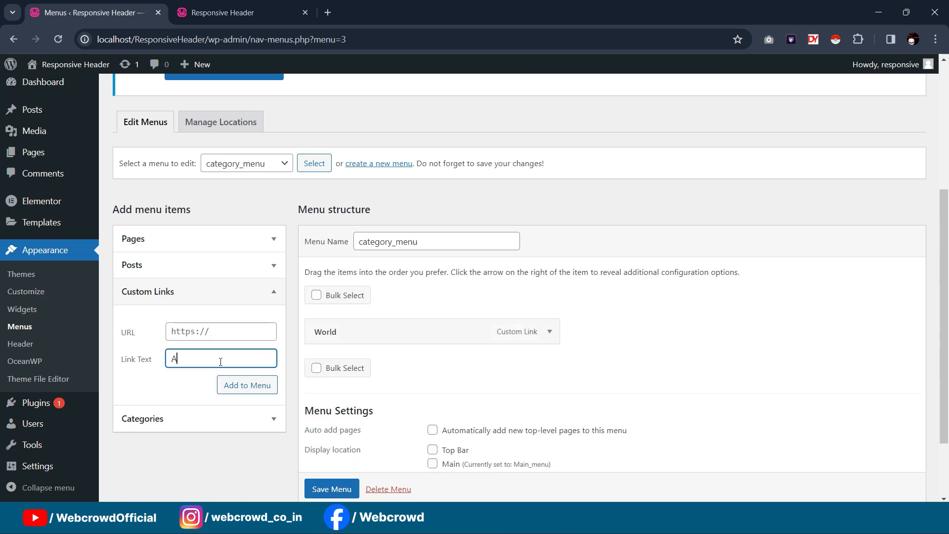
type("strology")
triple_click(217, 331)
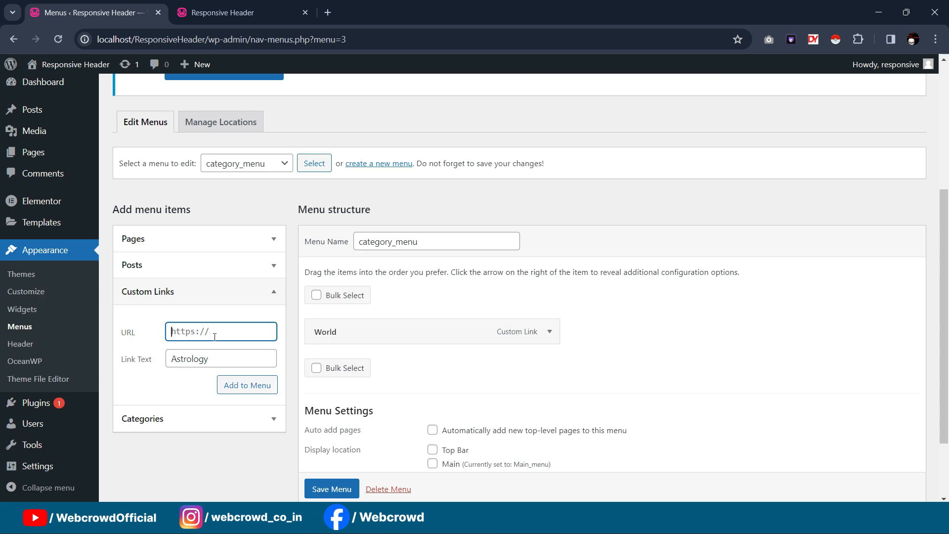
type("#")
left_click(247, 385)
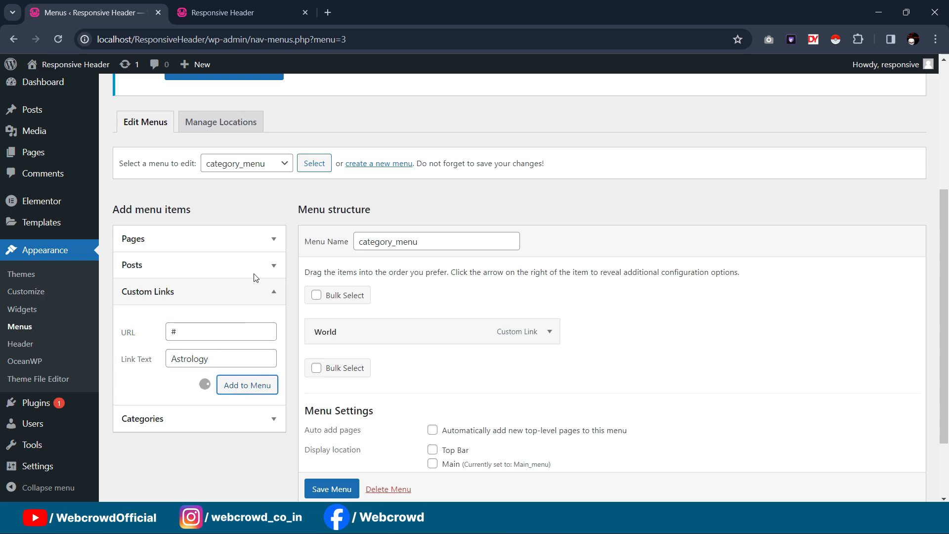
Add custom links for Entertainment, Finance, Politics, Sports, Top Stories, National, Business and International to category_menu
left_click(247, 10)
left_click(81, 11)
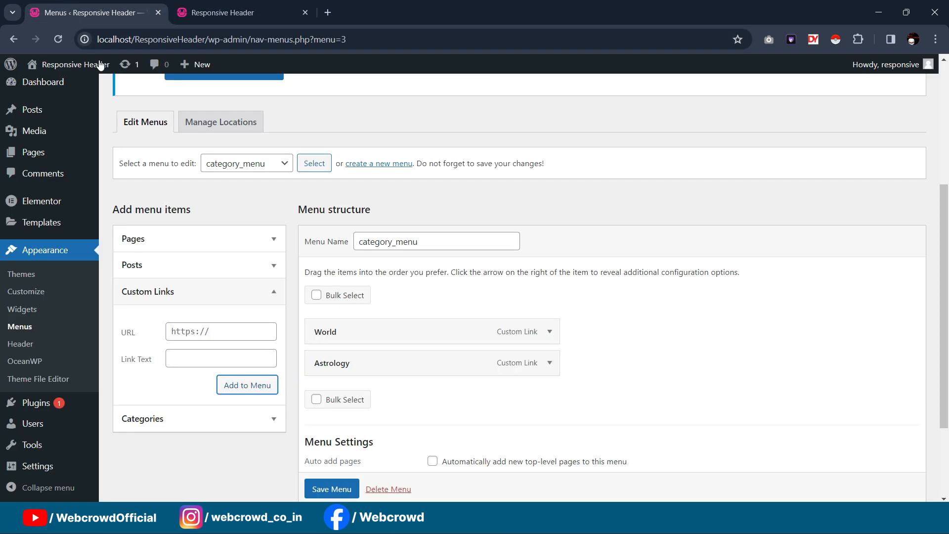
left_click(182, 357)
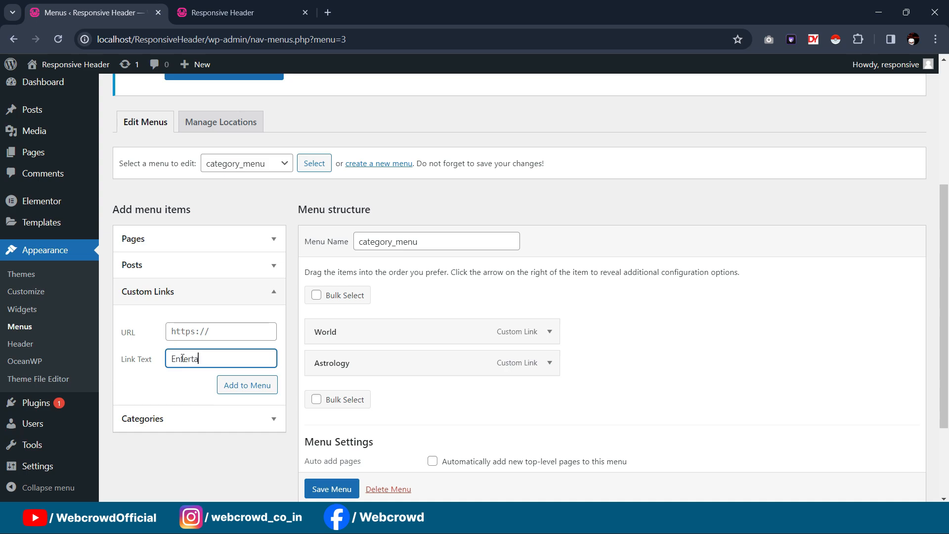
type("Enterta")
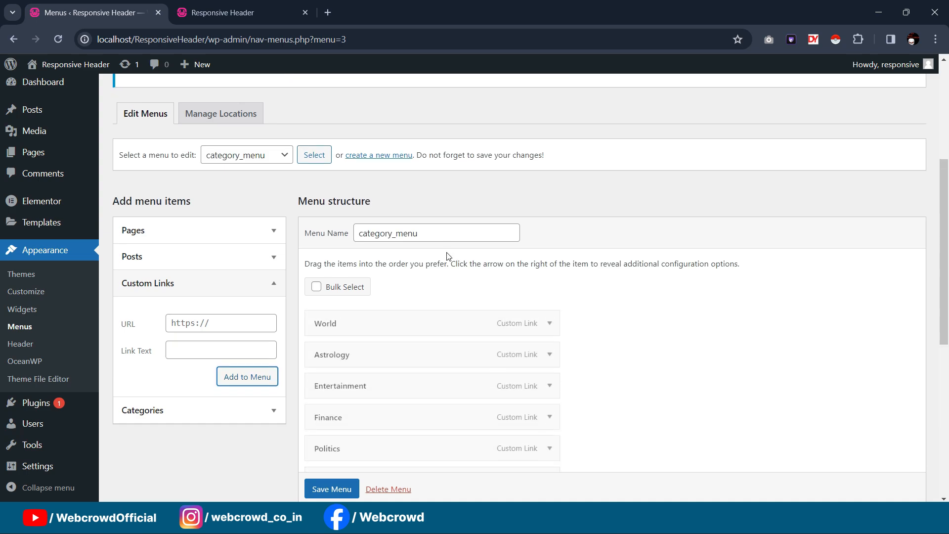
Review the category_menu items, save the menu and look over the saved list
scroll(444, 255, "down", 4)
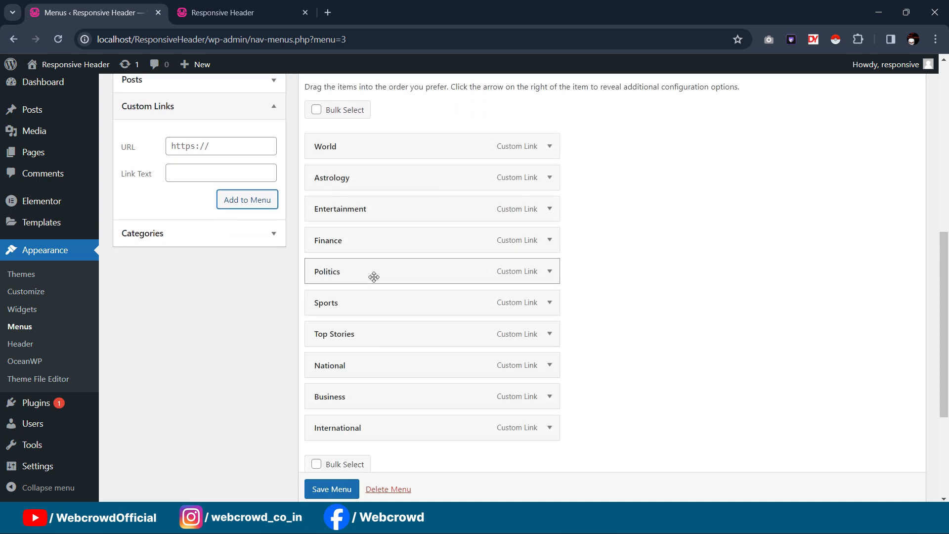
scroll(418, 297, "up", 5)
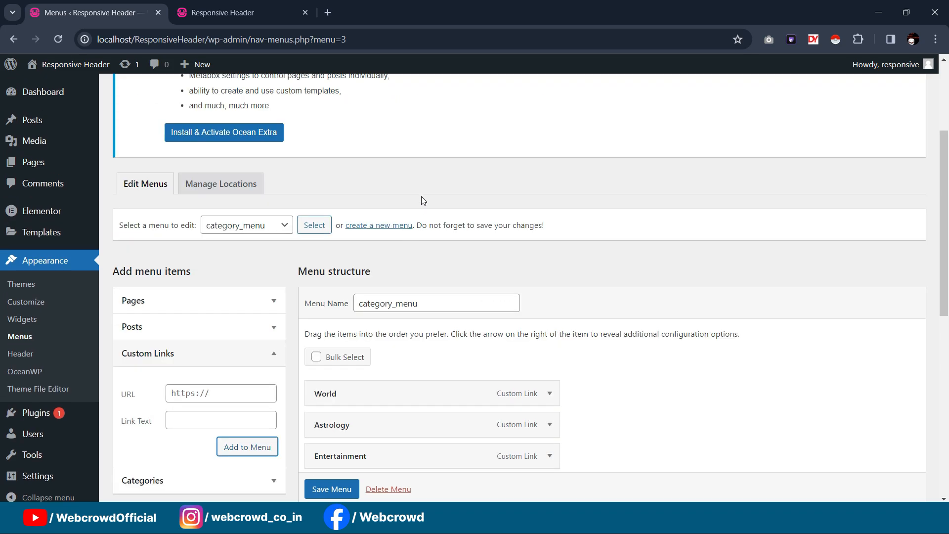
scroll(423, 199, "down", 9)
left_click(333, 487)
scroll(334, 492, "down", 1)
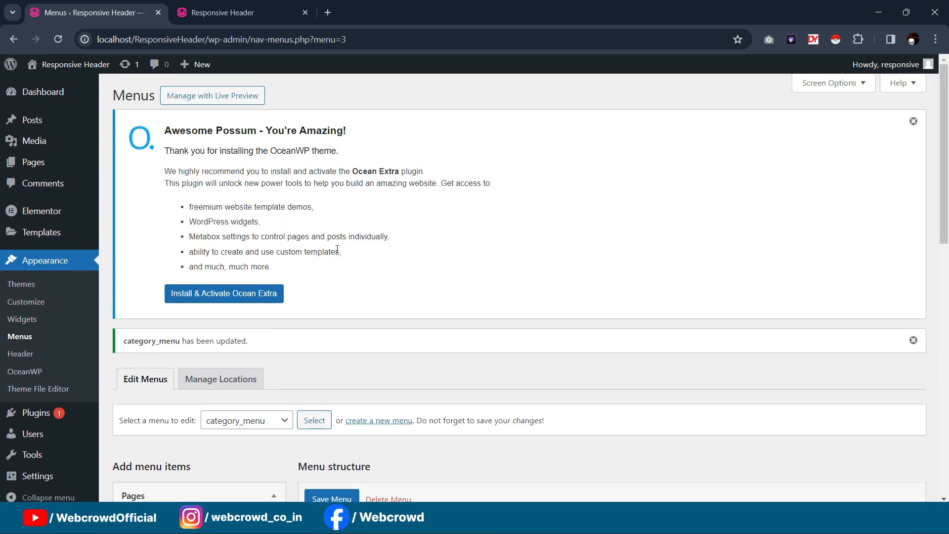
scroll(340, 249, "down", 5)
scroll(362, 290, "down", 5)
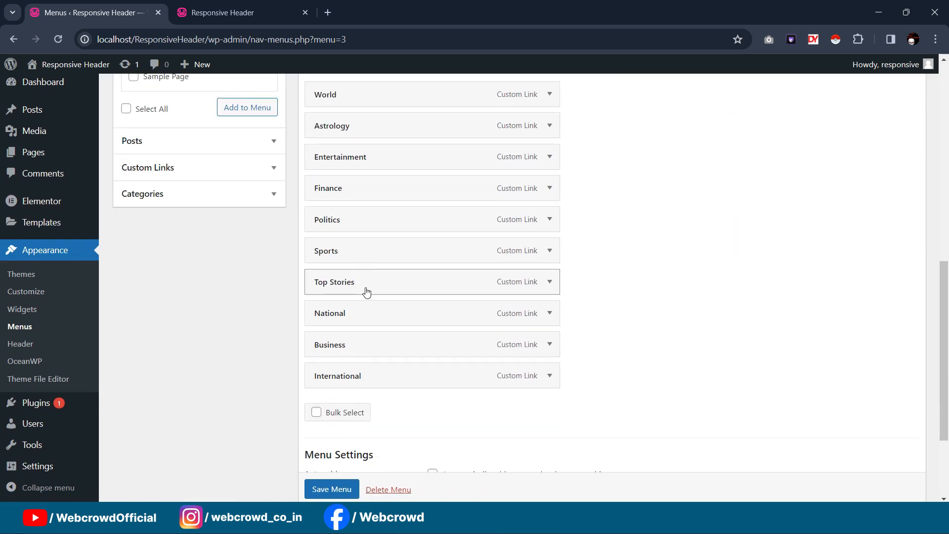
scroll(379, 296, "up", 10)
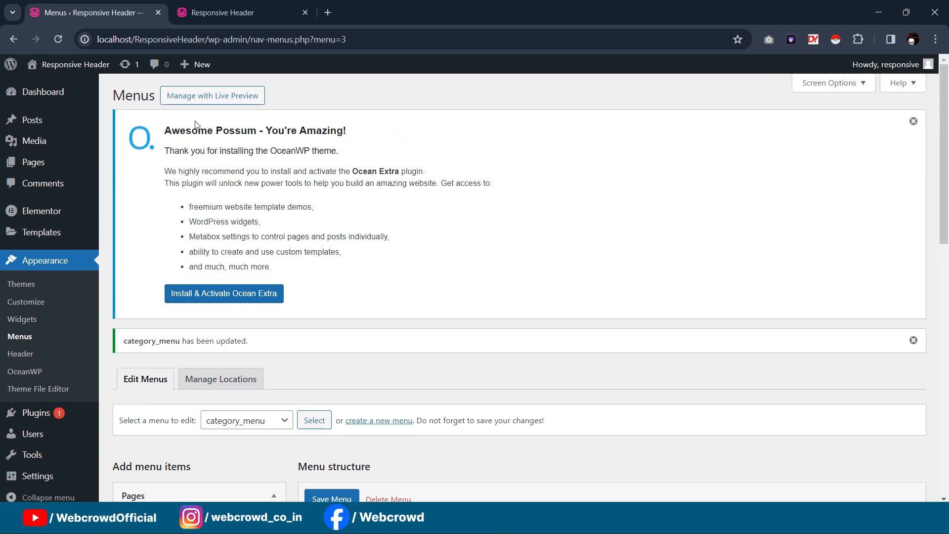
scroll(377, 193, "down", 5)
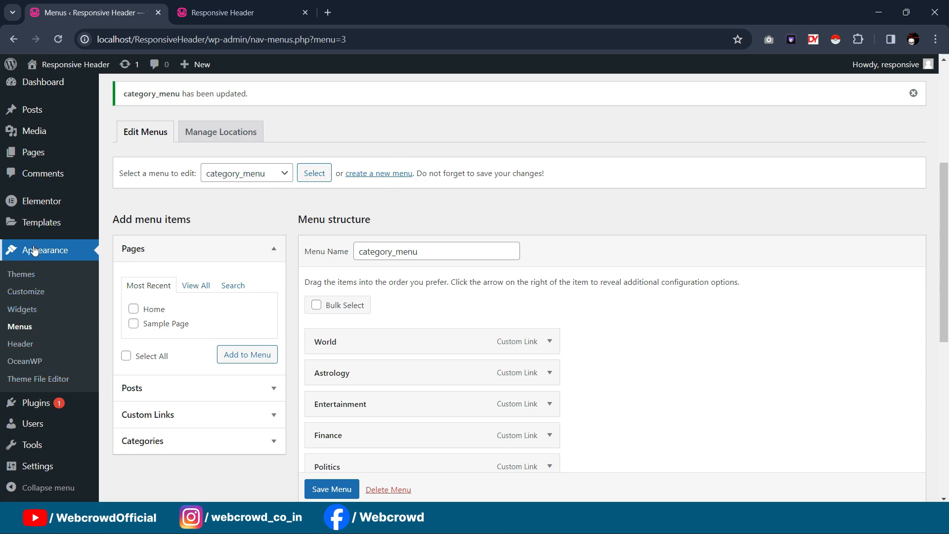
Visit the Responsive Header site in a new browser tab and open it in the theme Customizer
mouse_move(47, 227)
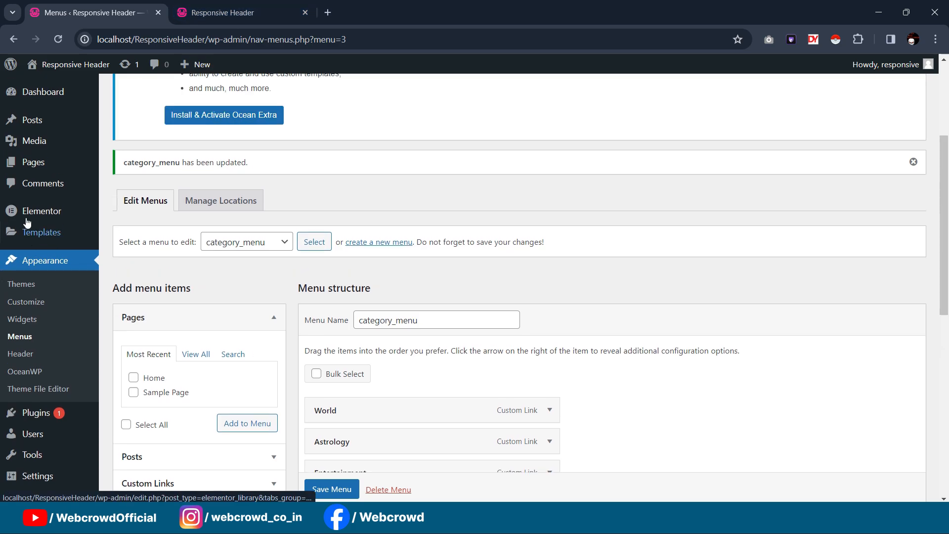
mouse_move(59, 74)
right_click(37, 86)
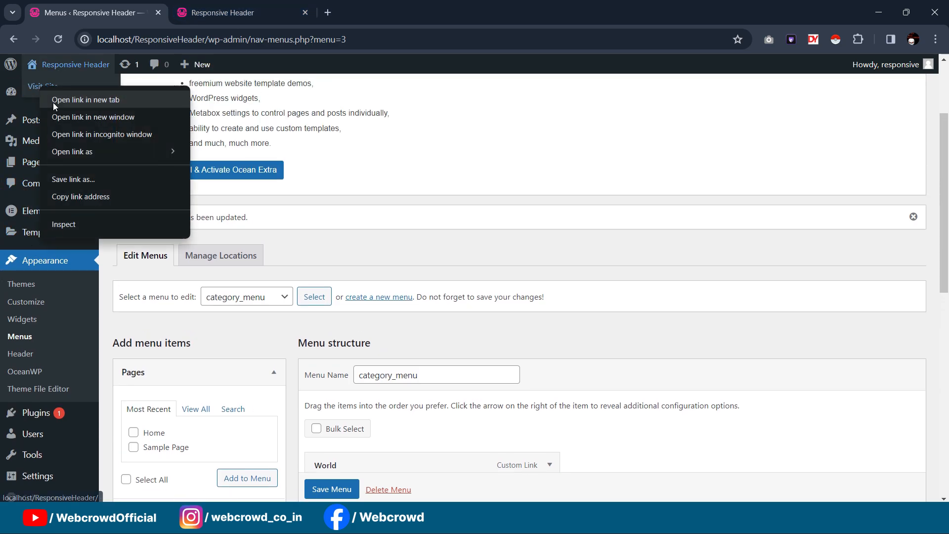
left_click(52, 99)
left_click(220, 11)
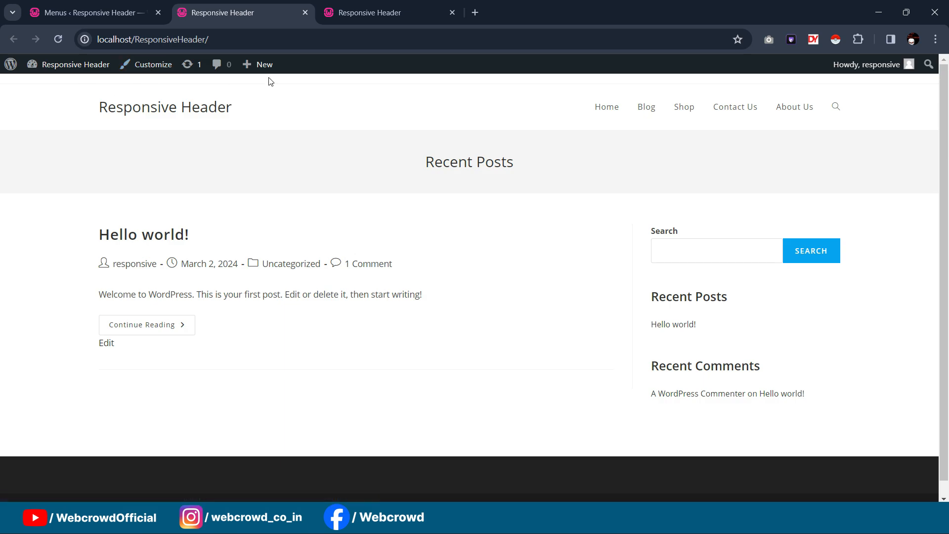
left_click(146, 71)
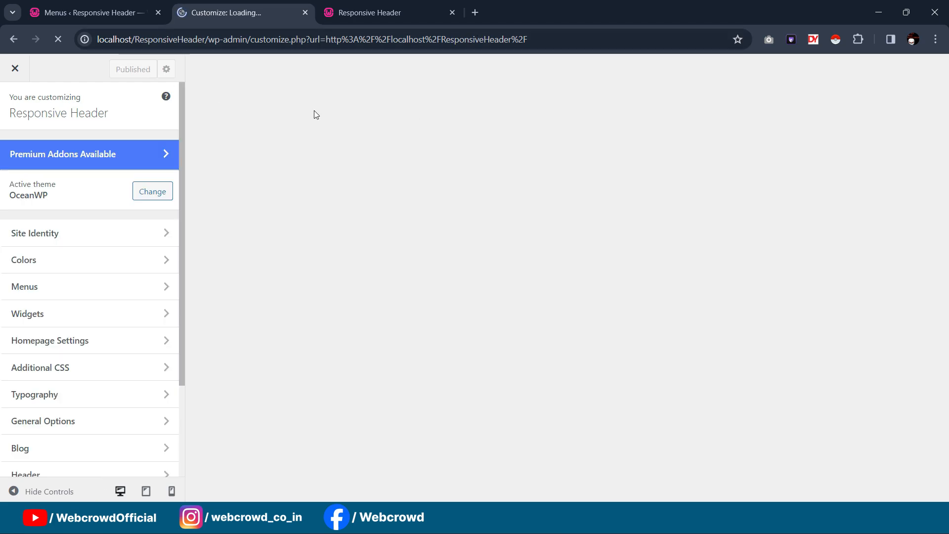
Look at the reference header and disable the top bar in the theme's general Top Bar settings
left_click(369, 12)
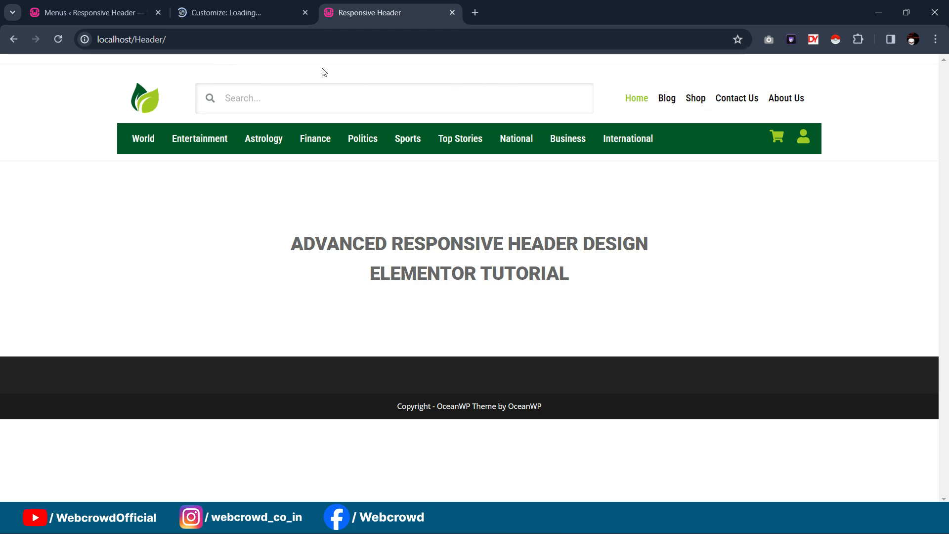
left_click(240, 4)
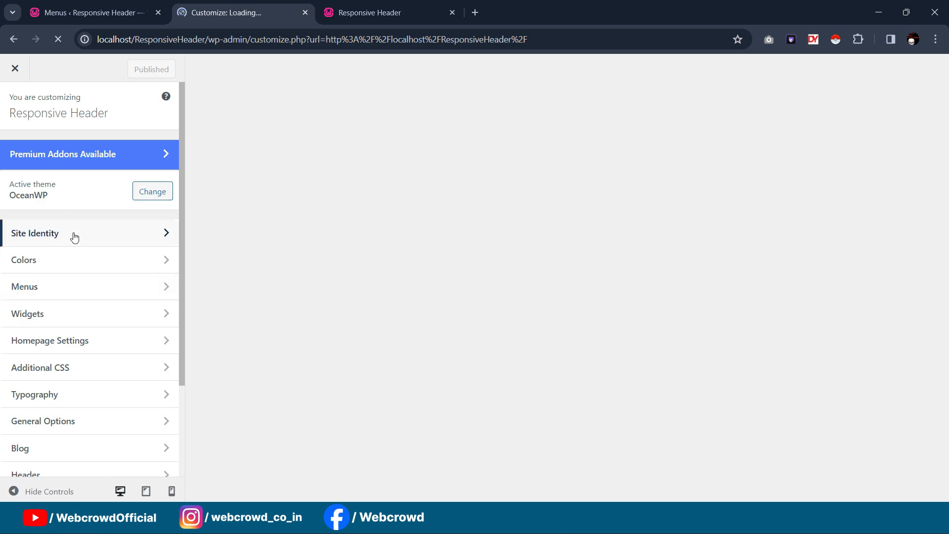
scroll(69, 297, "down", 3)
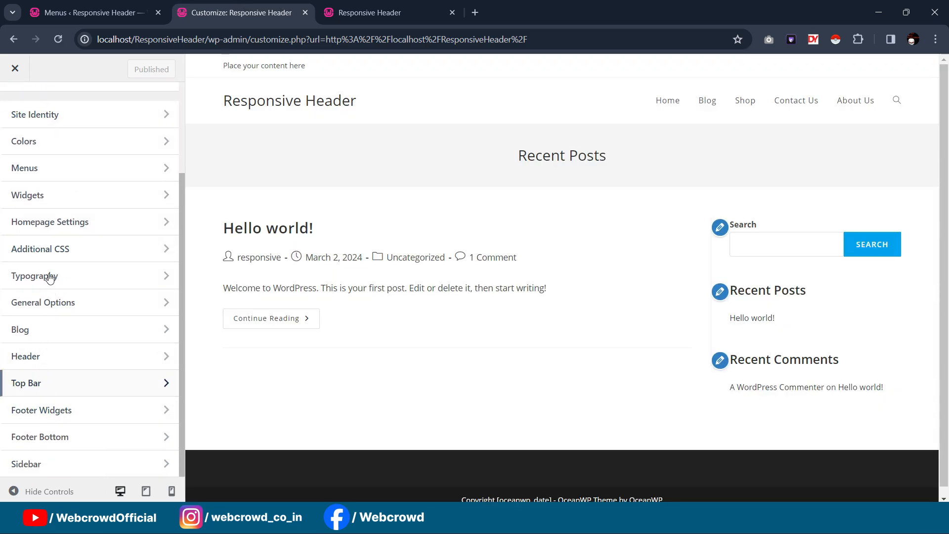
left_click(42, 384)
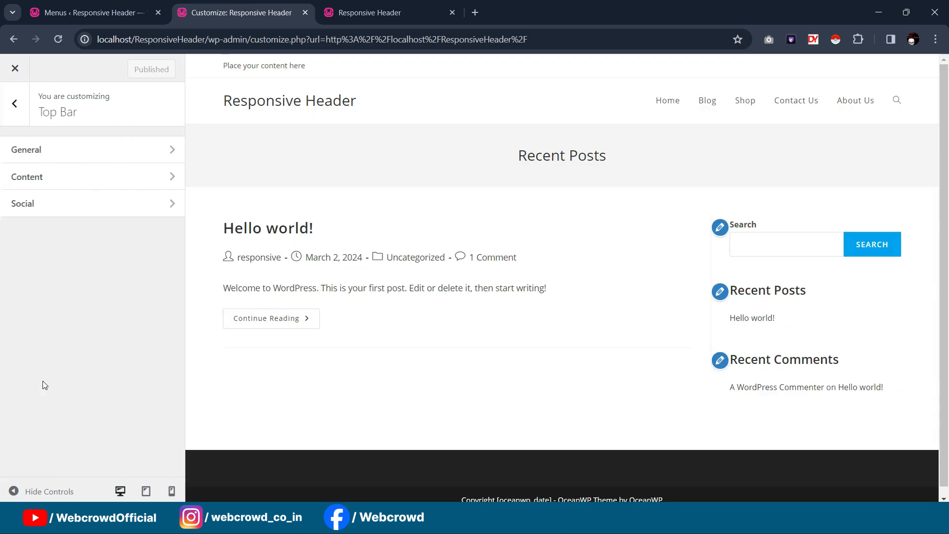
left_click(30, 149)
left_click(14, 151)
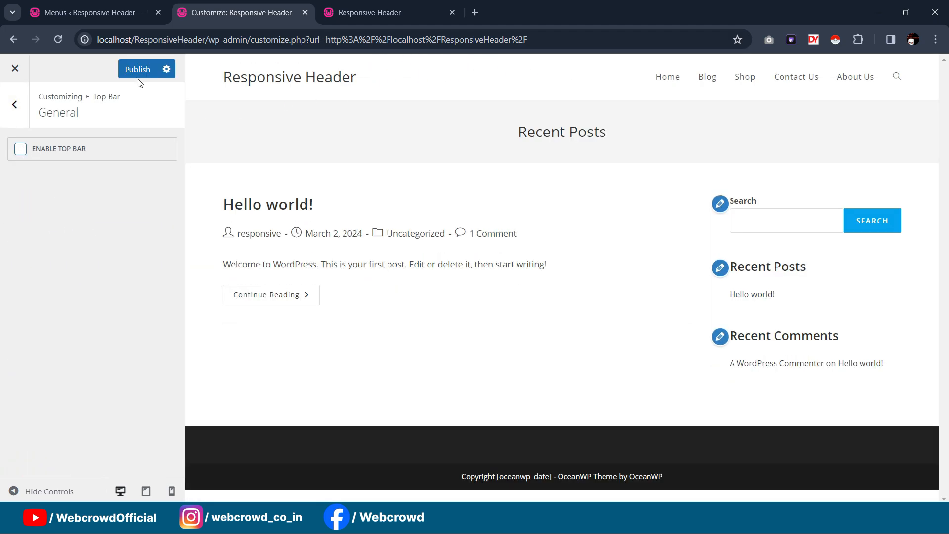
Set the homepage to display a static page, choose Home as that page and leave the homepage settings
left_click(15, 104)
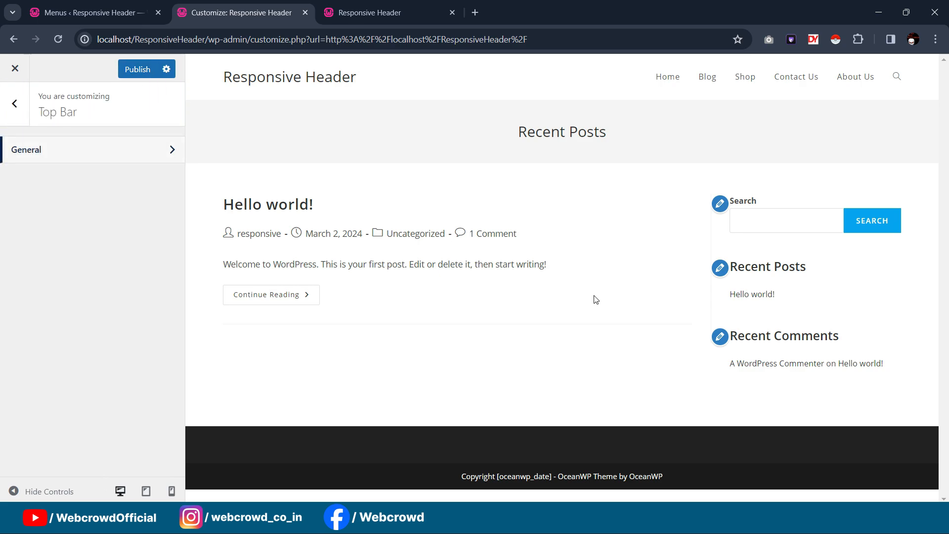
left_click(15, 104)
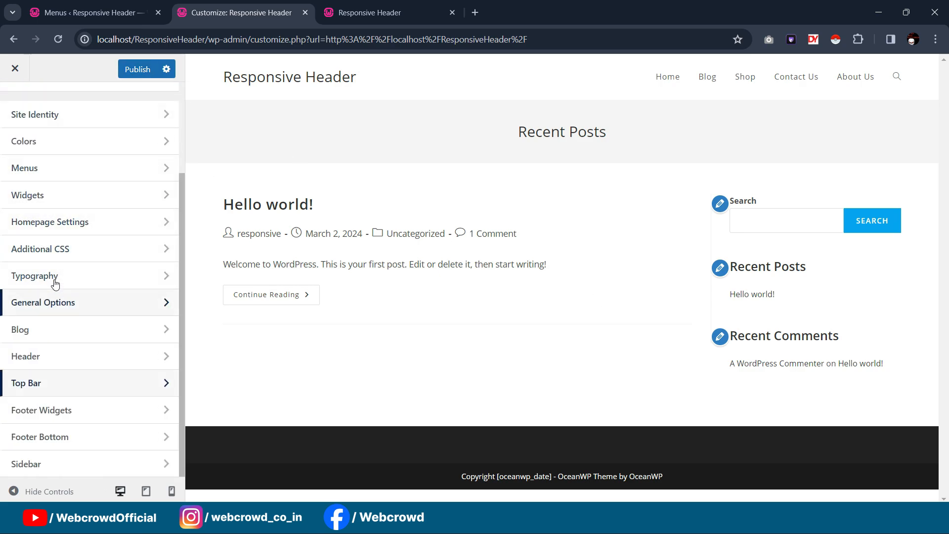
left_click(67, 229)
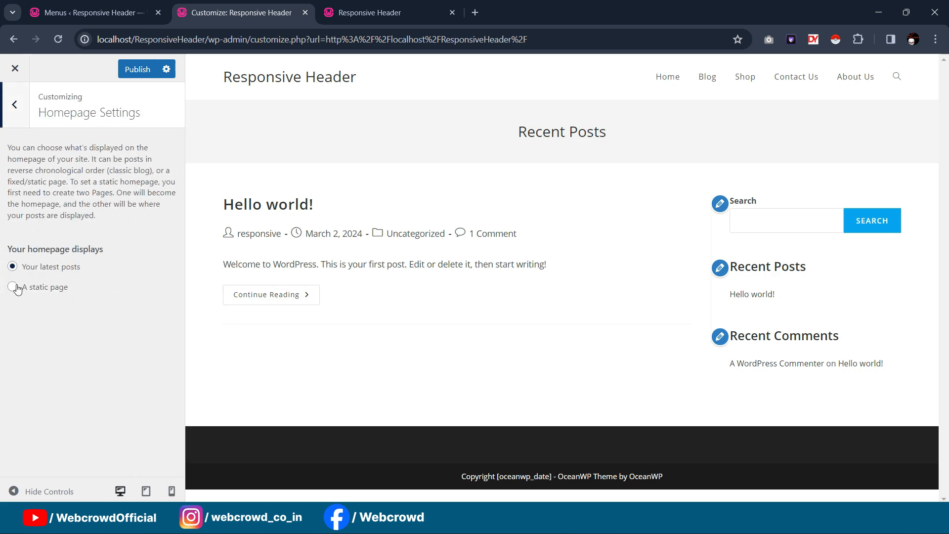
left_click(24, 288)
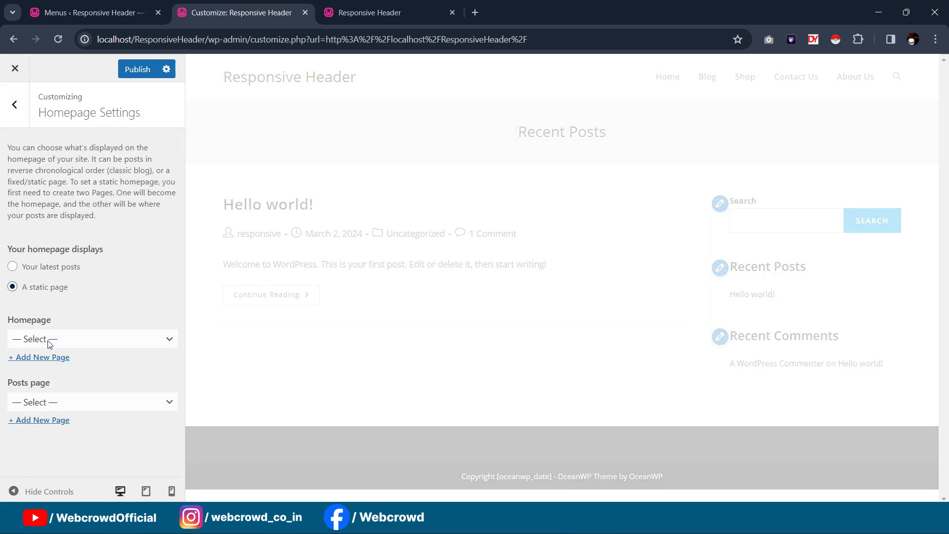
left_click(49, 341)
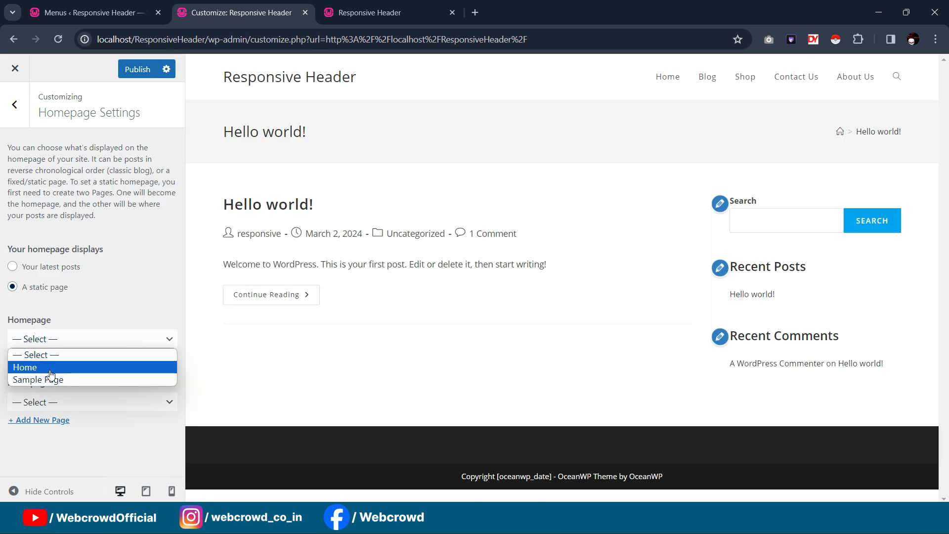
left_click(51, 368)
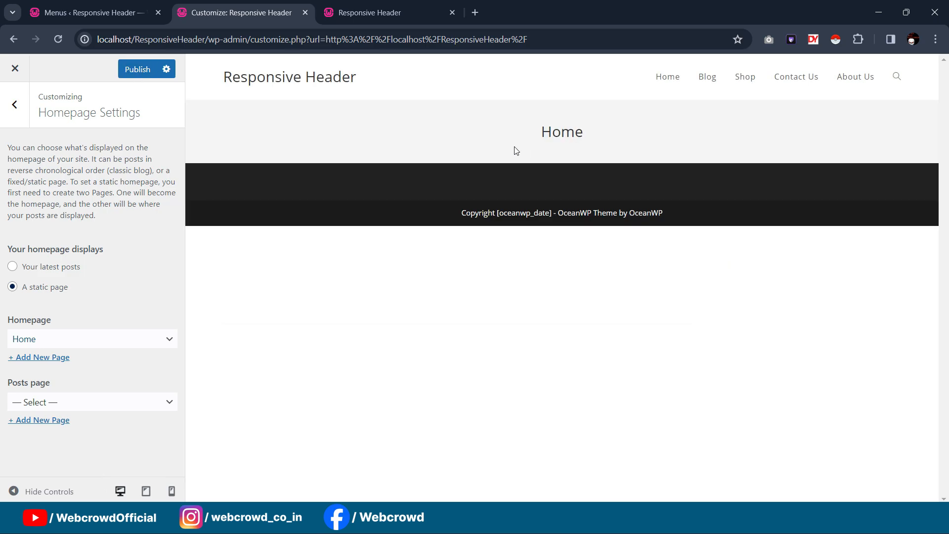
left_click(14, 105)
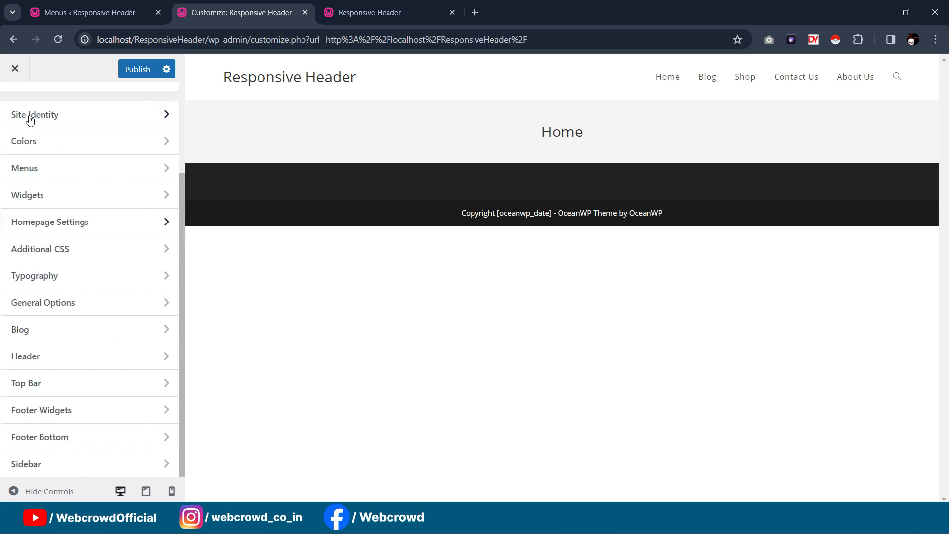
scroll(50, 335, "up", 2)
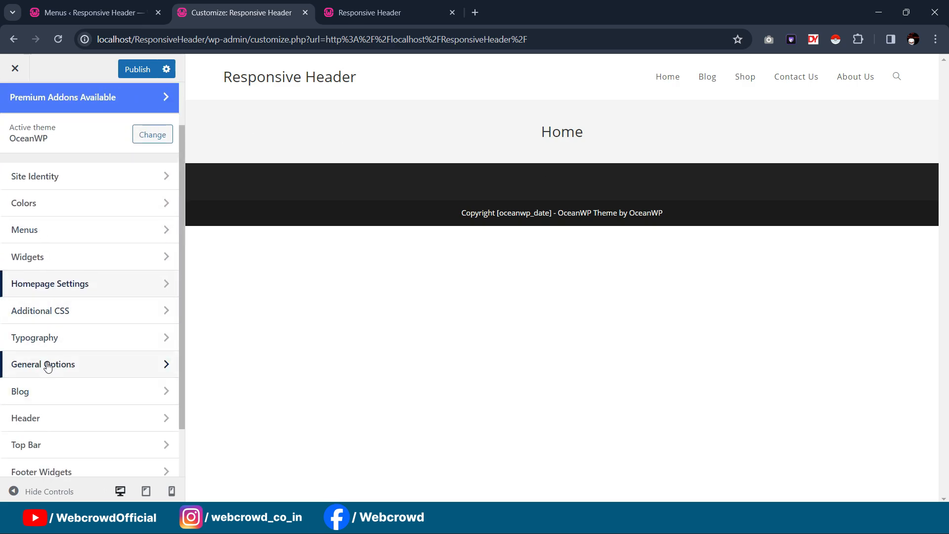
Hide the page title on all devices in the theme's general options, publish the change and close the Customizer
left_click(18, 363)
left_click(48, 210)
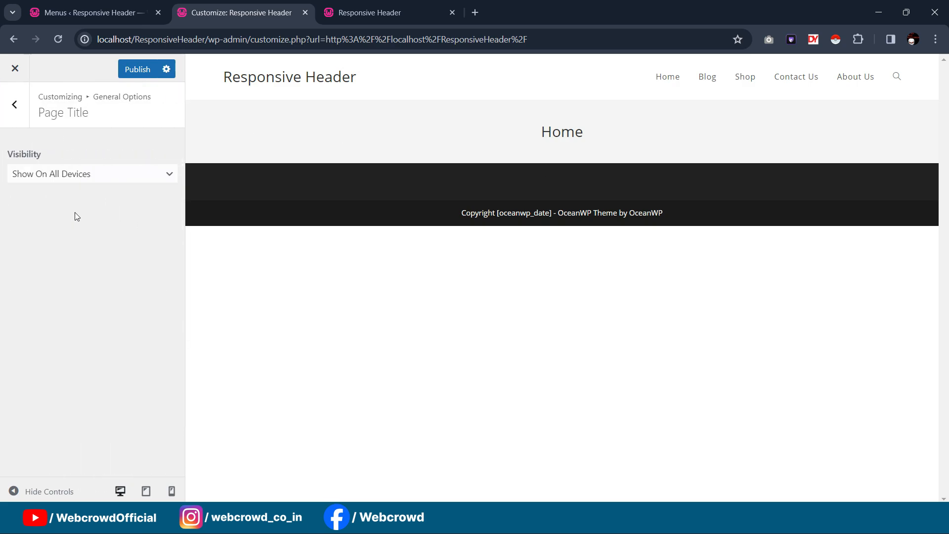
left_click(28, 176)
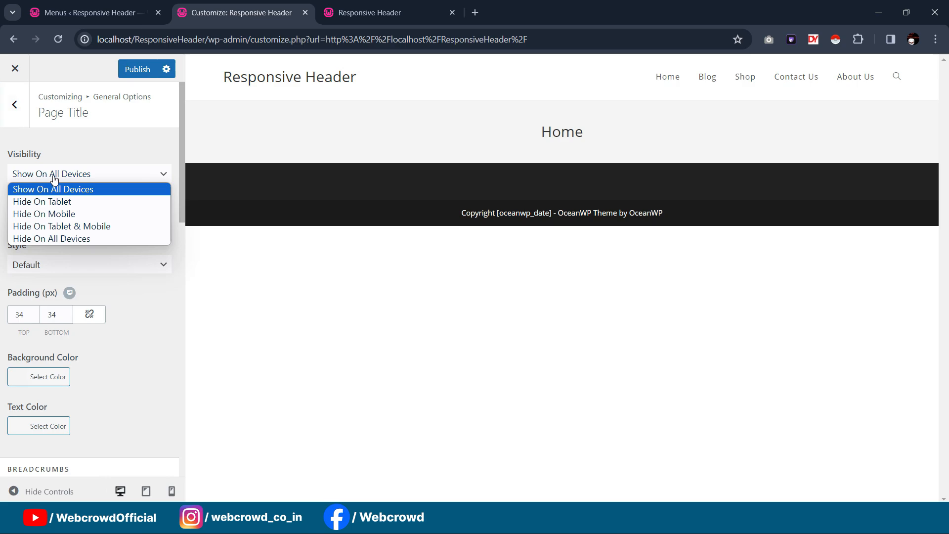
left_click(49, 238)
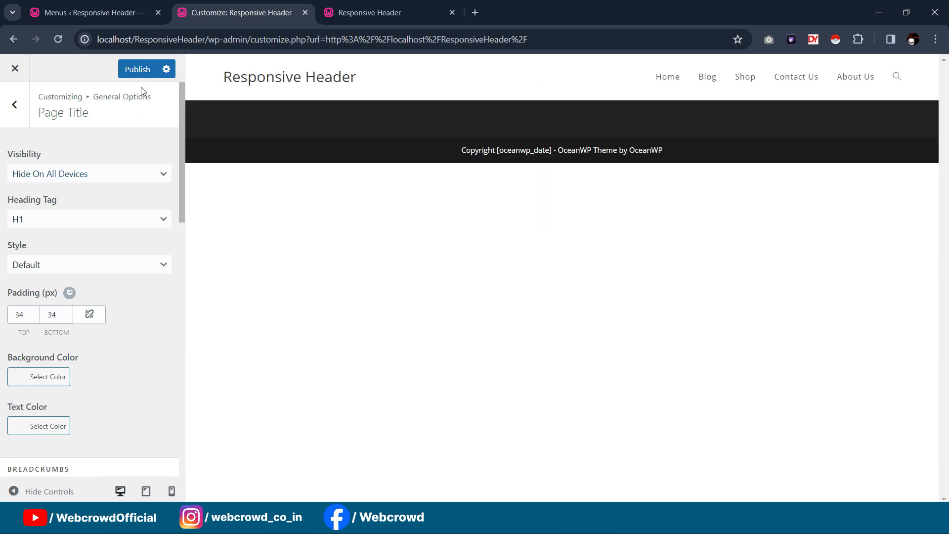
left_click(142, 69)
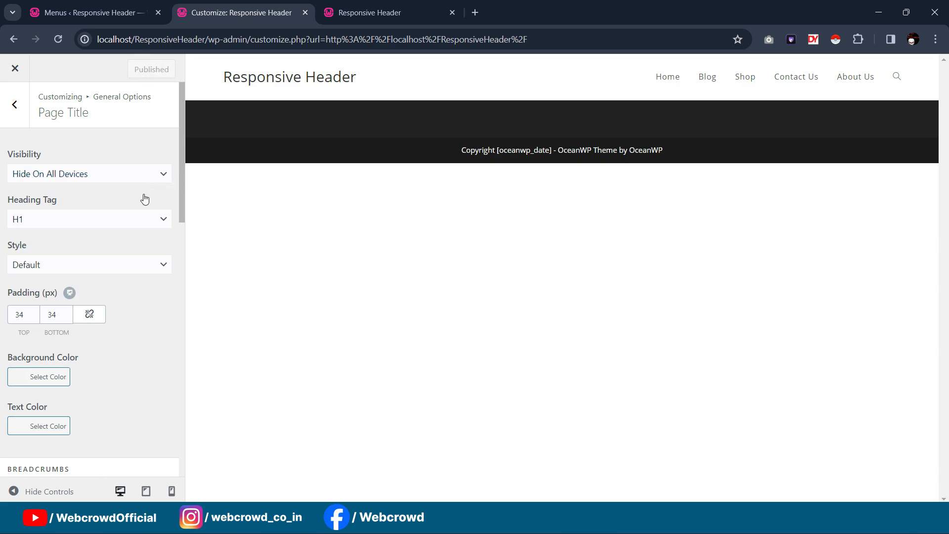
left_click(305, 13)
Look at the reference header, open the Responsive Header site in a new browser tab and view its front page
left_click(57, 4)
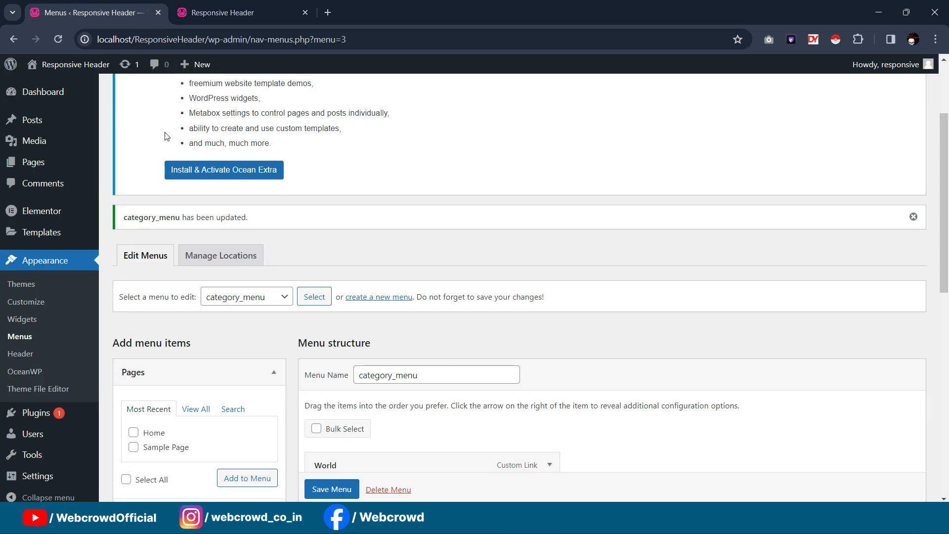
left_click(222, 12)
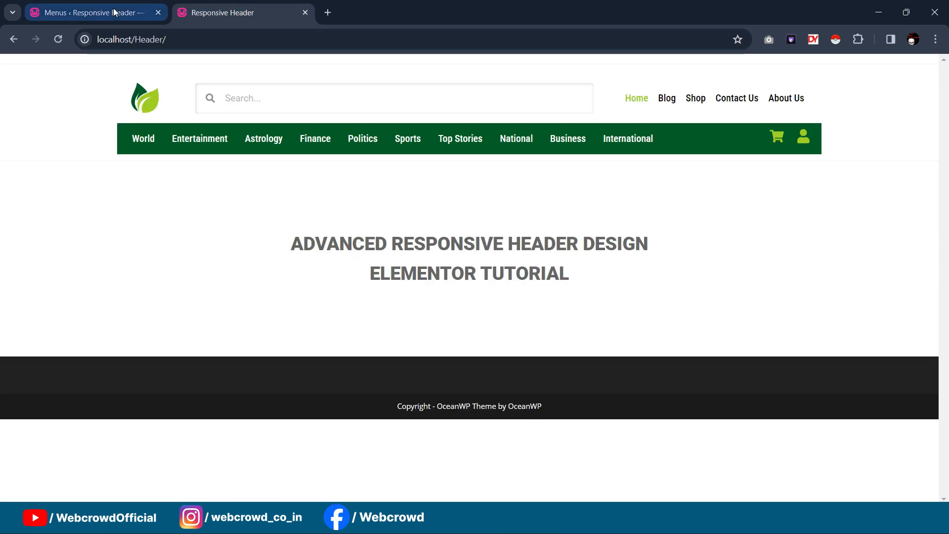
left_click(89, 12)
mouse_move(70, 64)
right_click(47, 87)
left_click(60, 99)
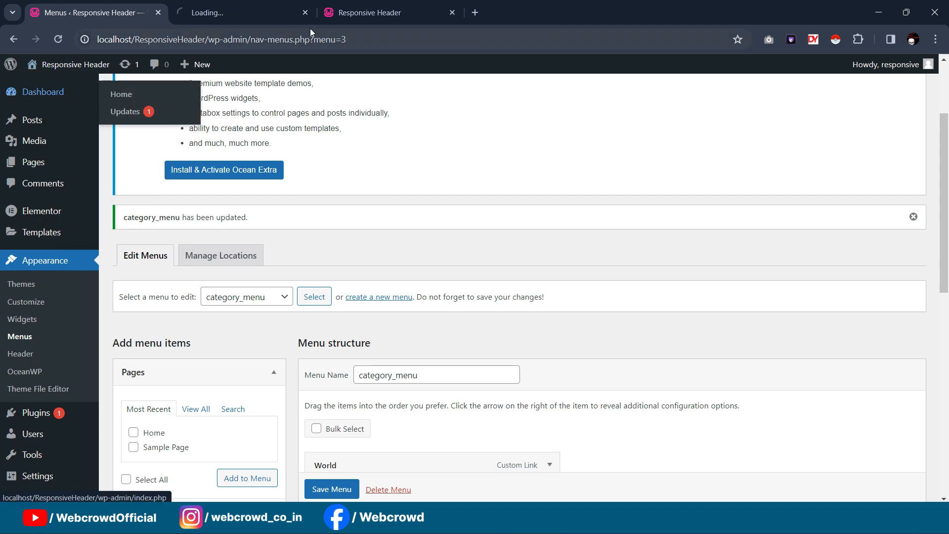
left_click(237, 12)
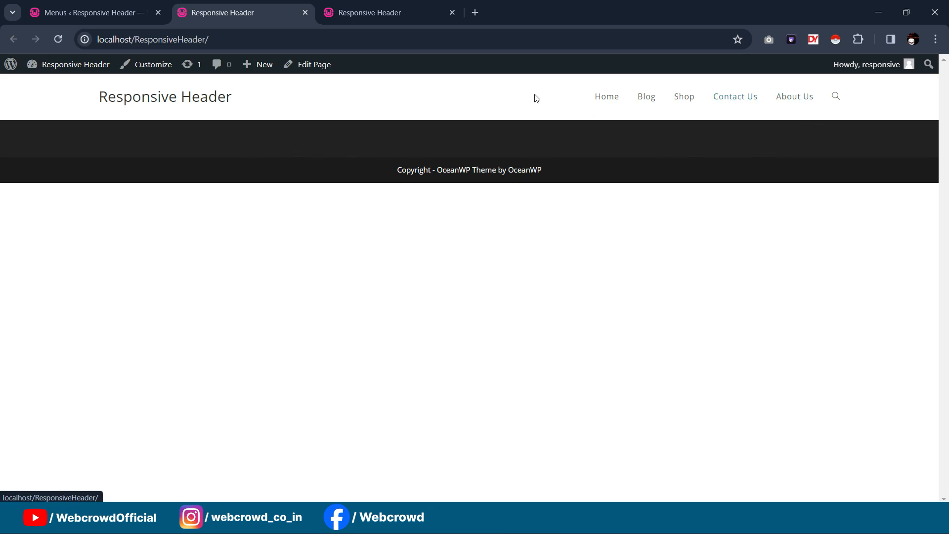
Open a new header template through the Theme Builder, browse the template library, and dismiss the library and the Elementor AI introduction
left_click(89, 12)
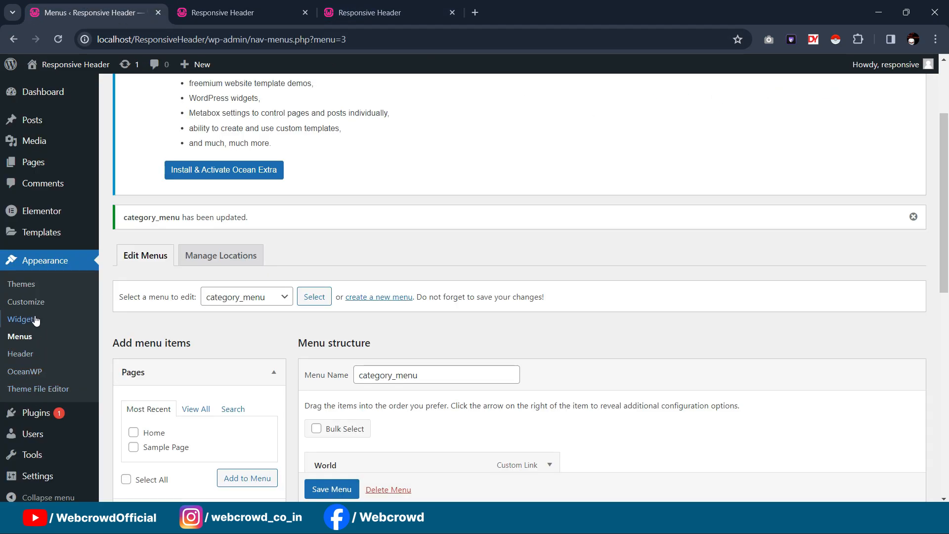
mouse_move(43, 236)
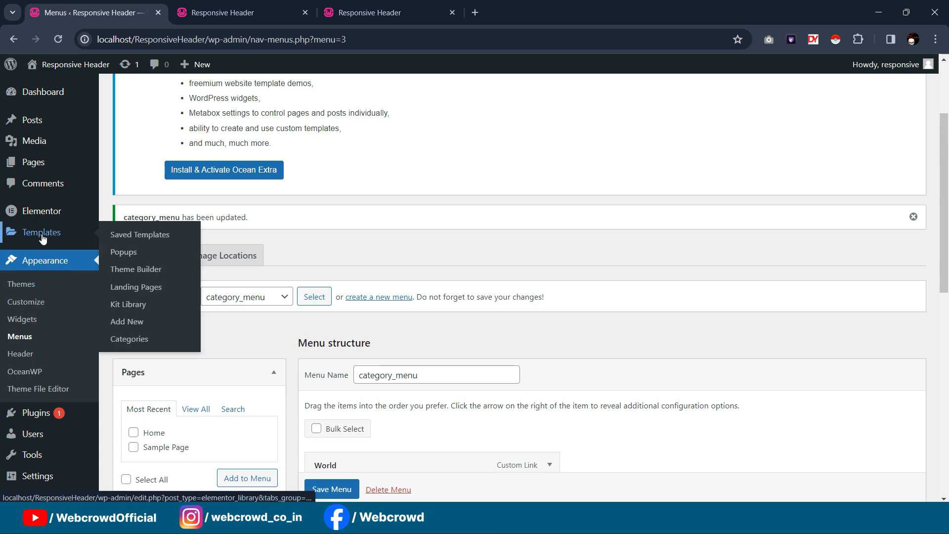
left_click(129, 271)
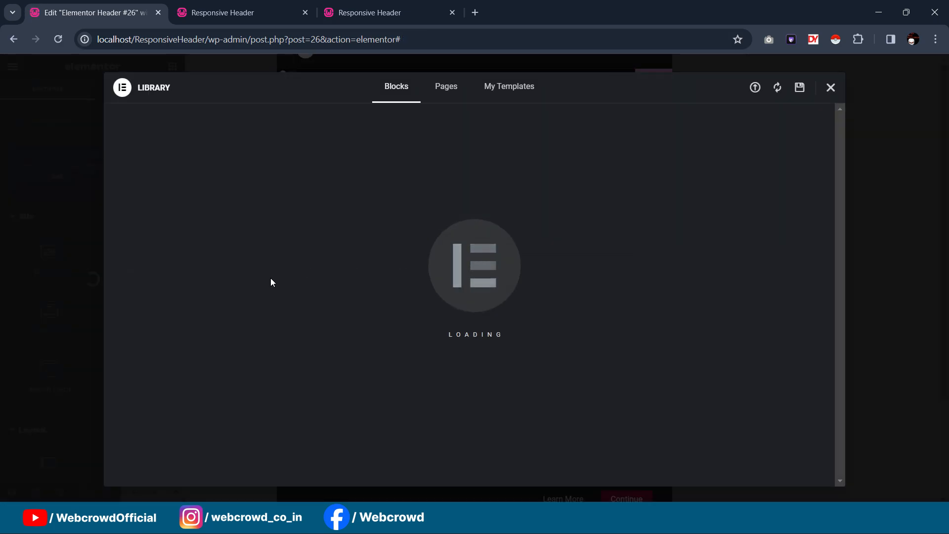
left_click(446, 88)
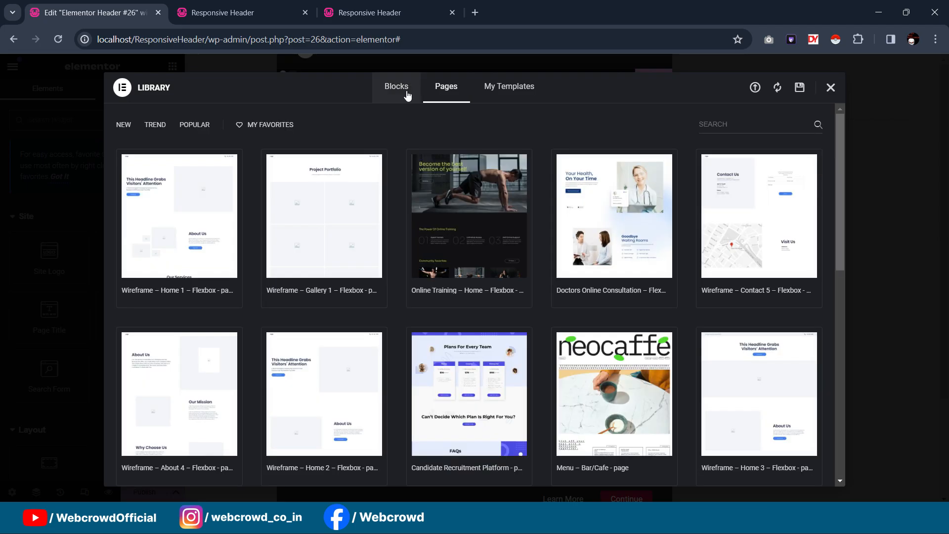
left_click(408, 94)
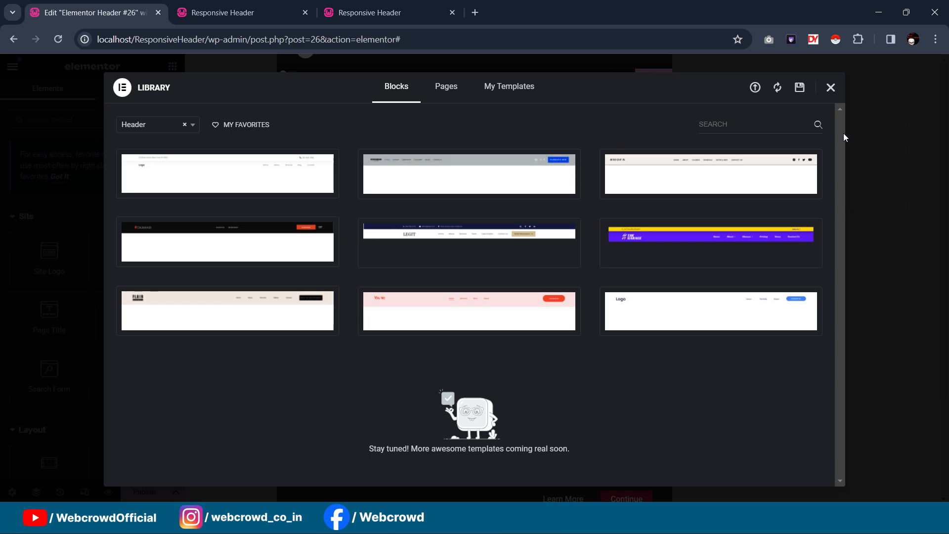
left_click(830, 88)
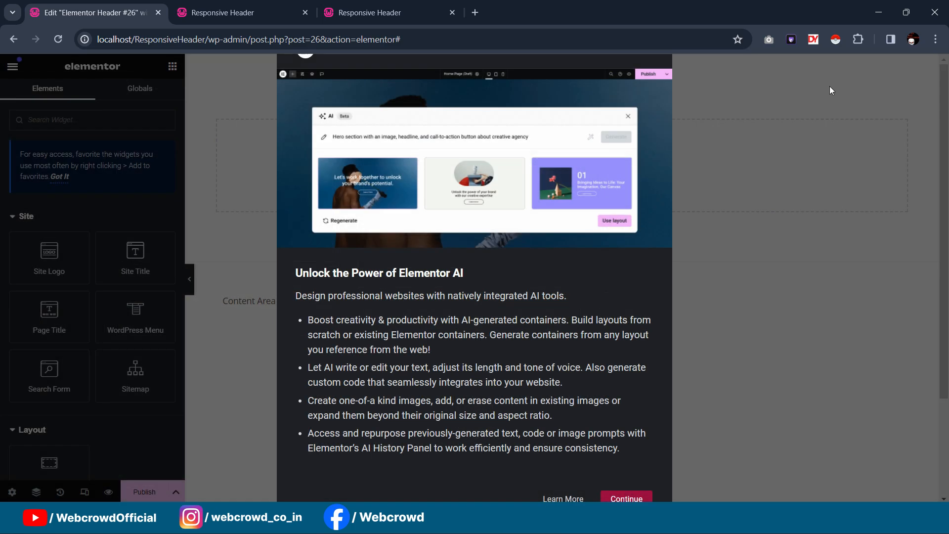
left_click(625, 499)
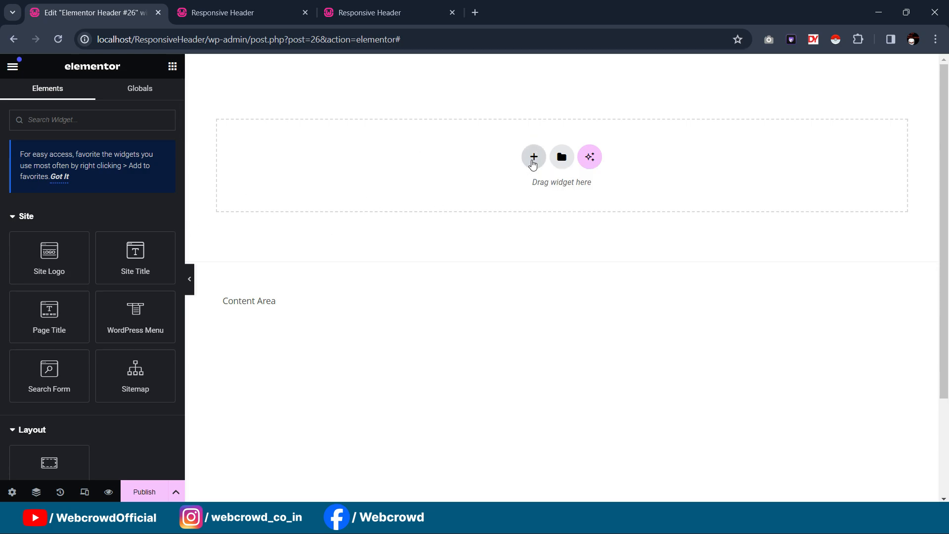
Check the reference header and add a container with a three-column structure whose middle column is widest
left_click(533, 159)
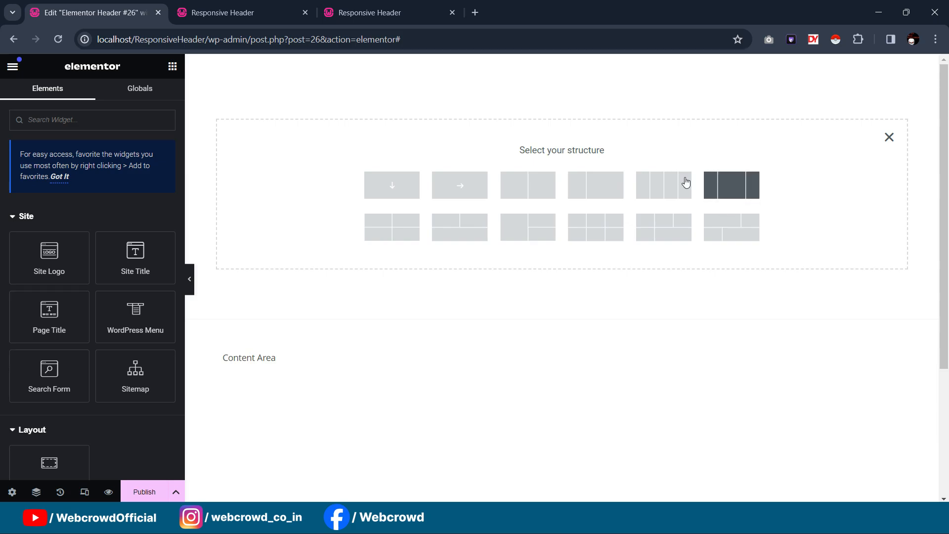
left_click(378, 8)
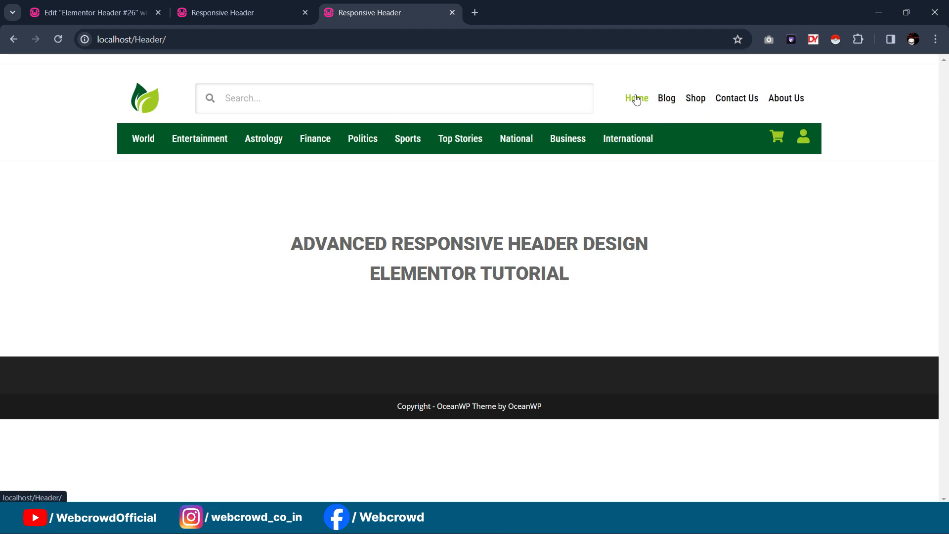
left_click(89, 12)
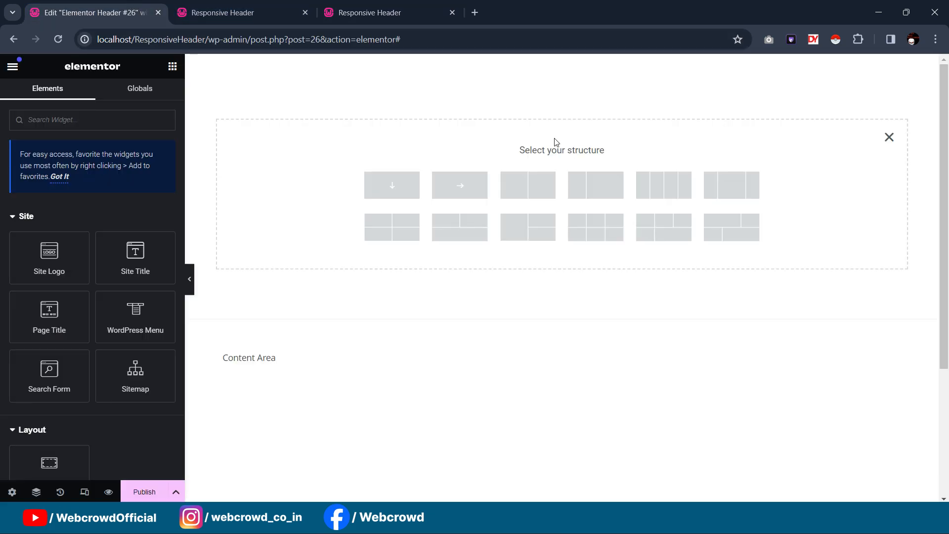
left_click(726, 192)
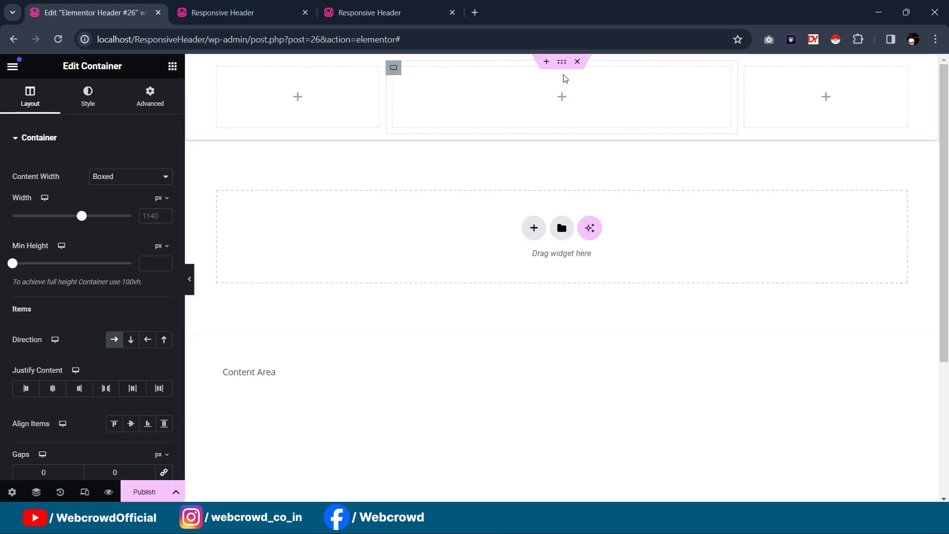
Unlink the outer container's padding values and set the top and bottom padding to 30 px
left_click(161, 111)
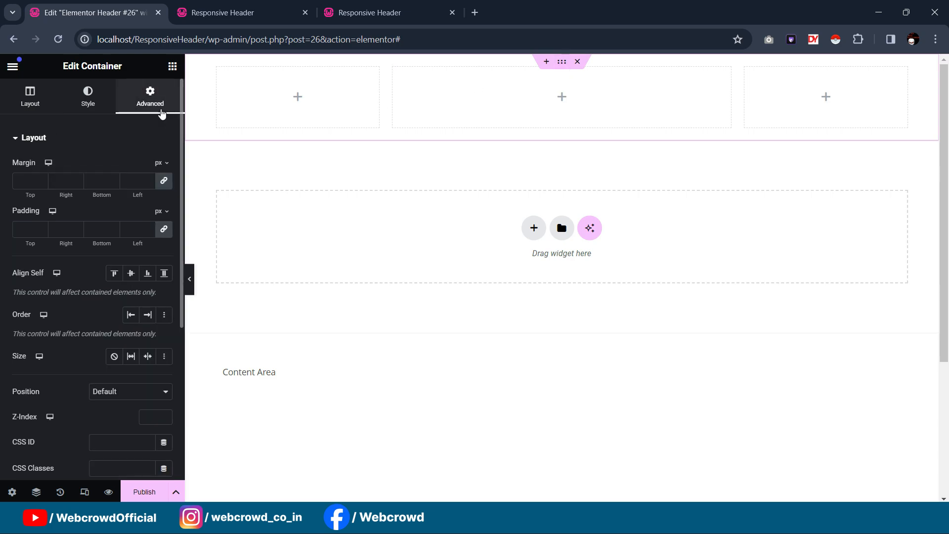
left_click(165, 231)
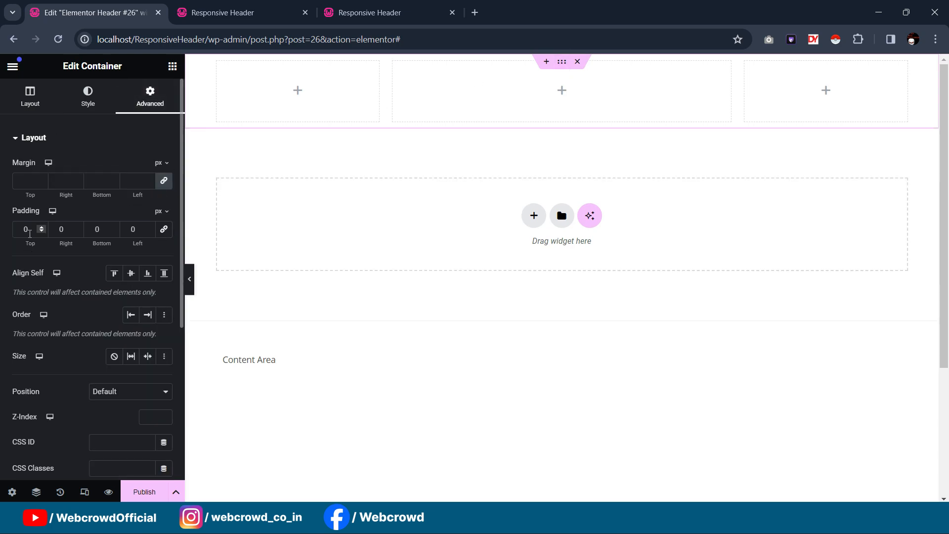
type("30")
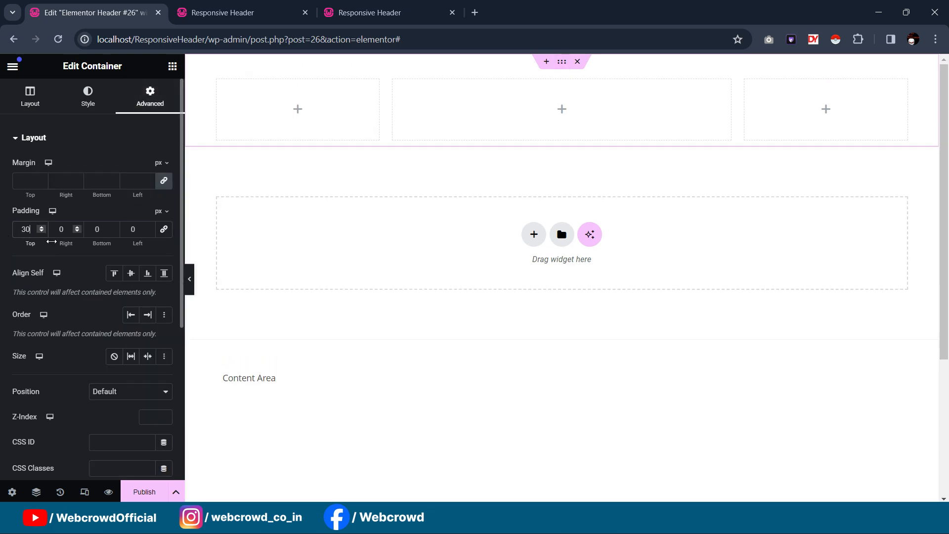
left_click(104, 230)
type("30")
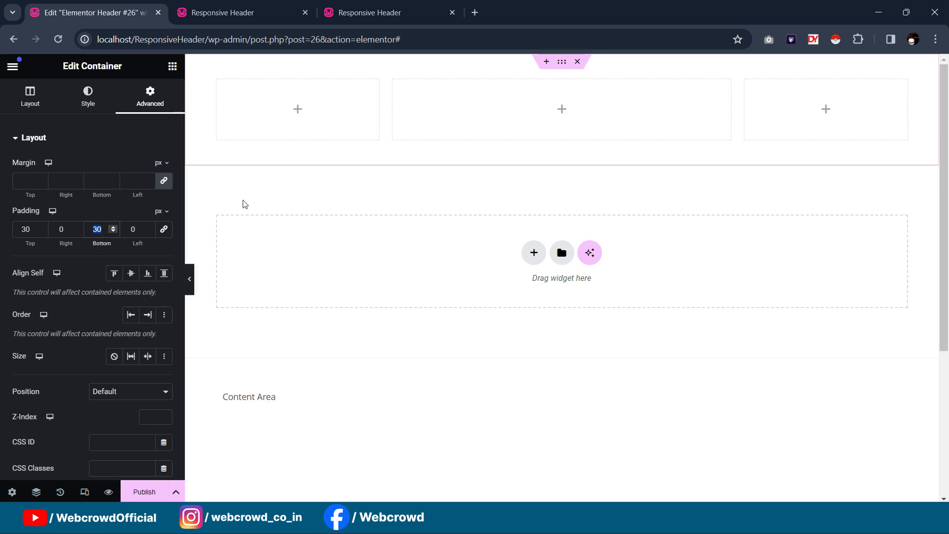
Compare with the reference header and set the outer container's bottom padding to 0
mouse_move(398, 4)
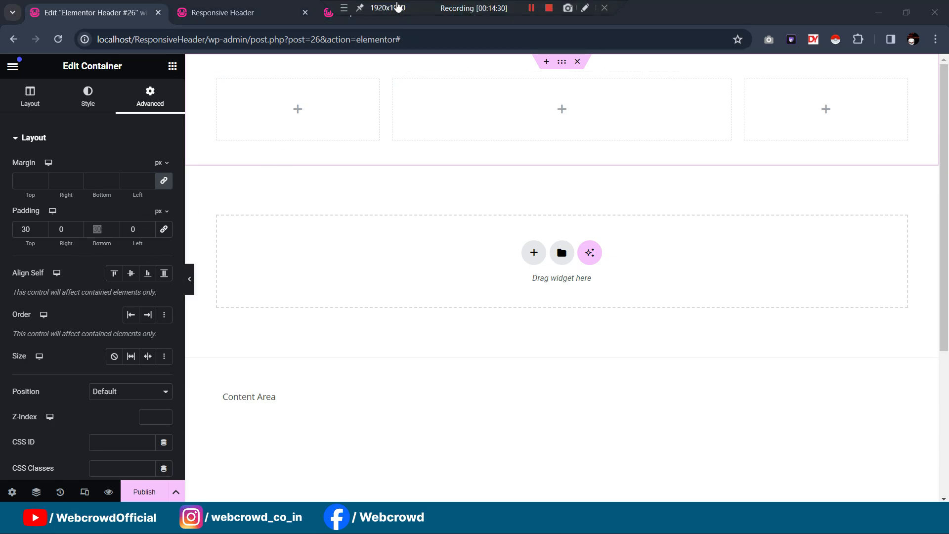
left_click(395, 13)
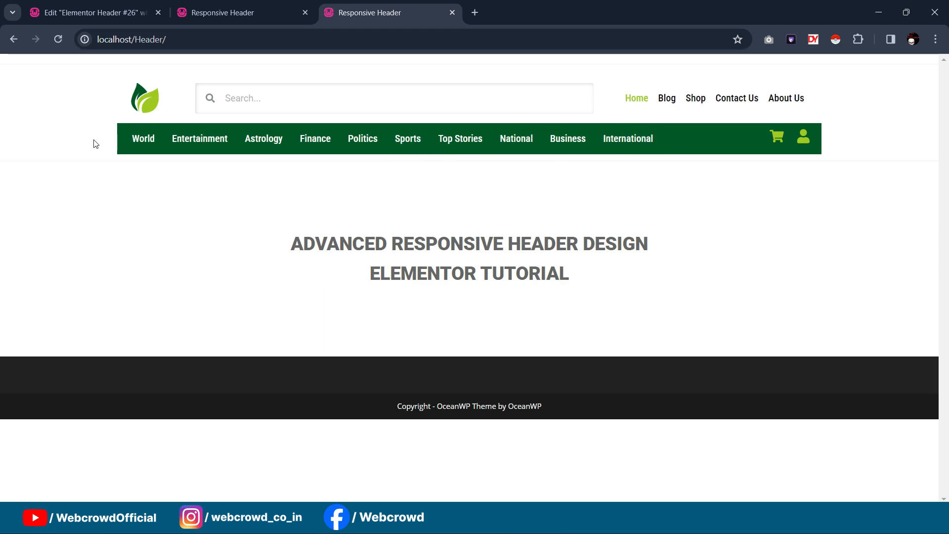
left_click(202, 11)
left_click(108, 13)
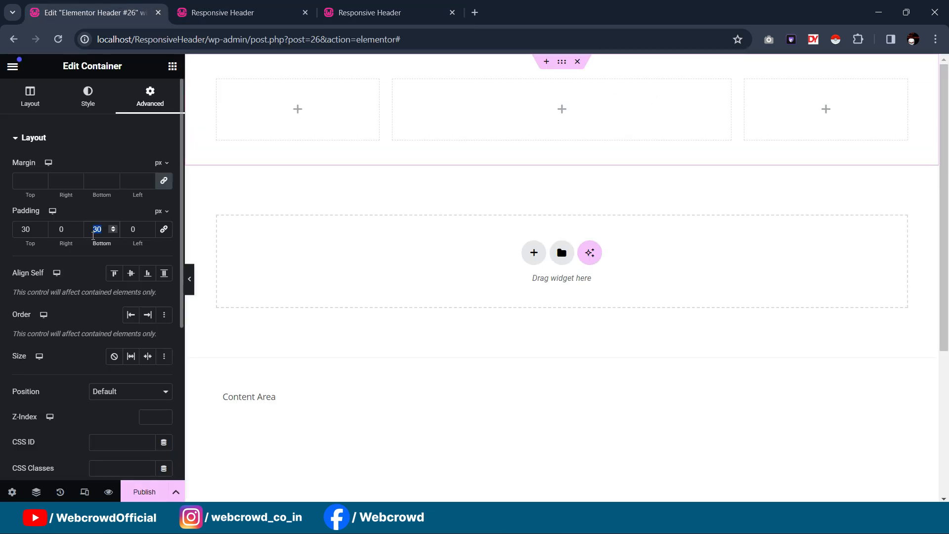
type("0")
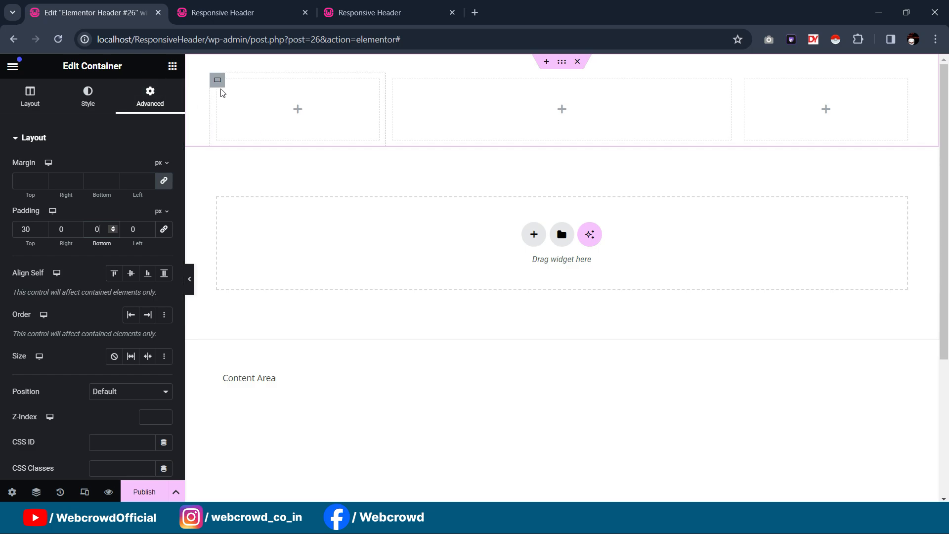
Check the width settings of the three inner containers and return to the widget list
left_click(218, 83)
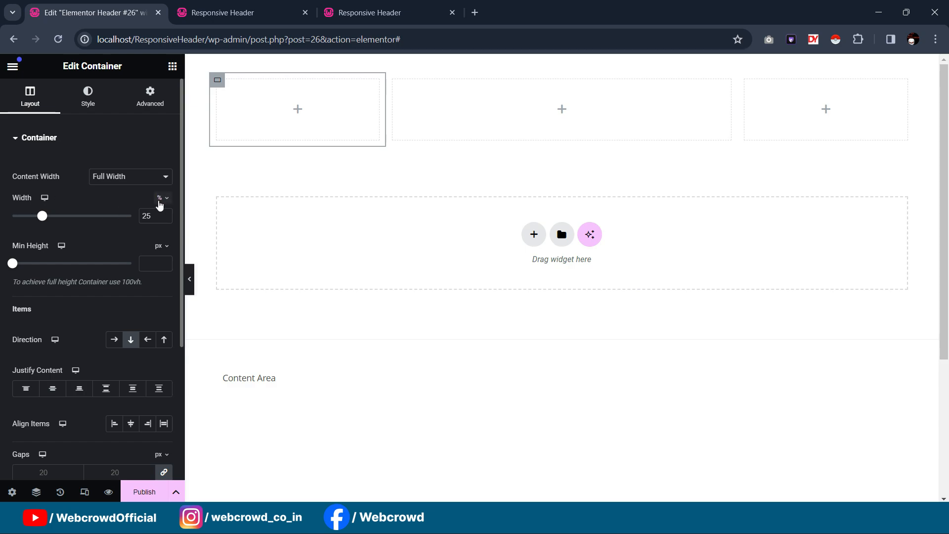
left_click(160, 200)
left_click(393, 80)
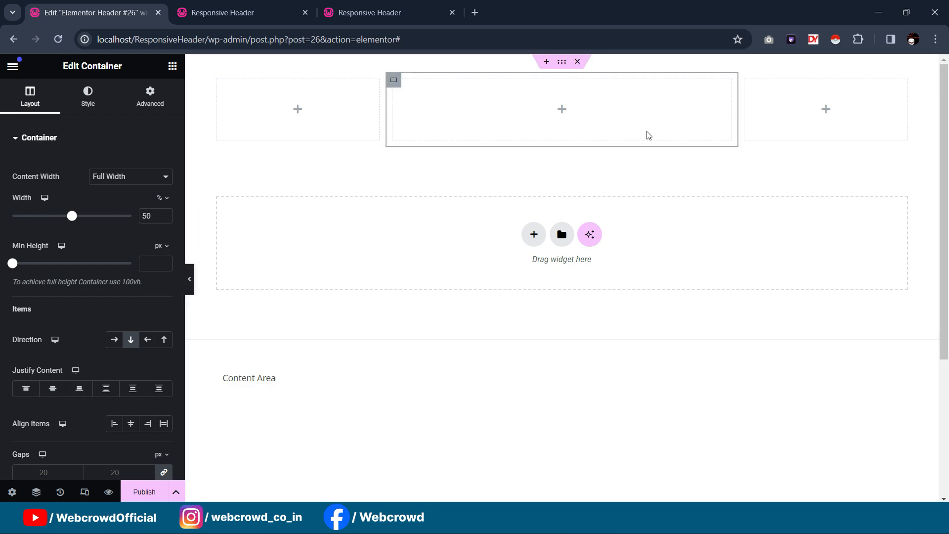
left_click(748, 81)
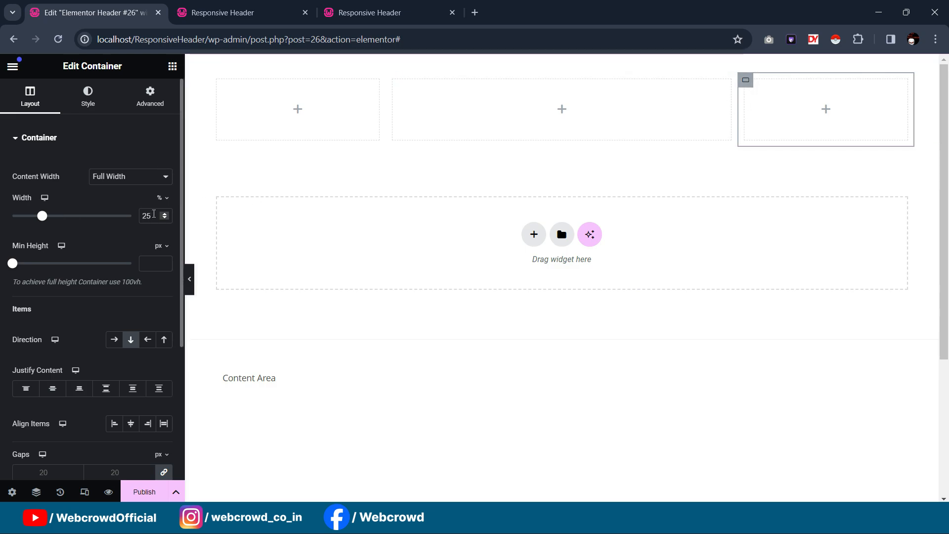
left_click(217, 81)
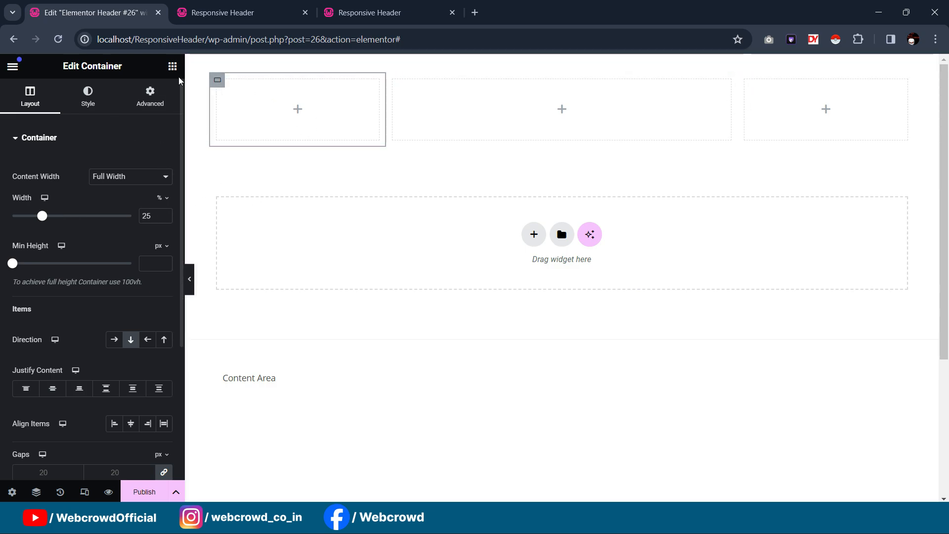
left_click(171, 66)
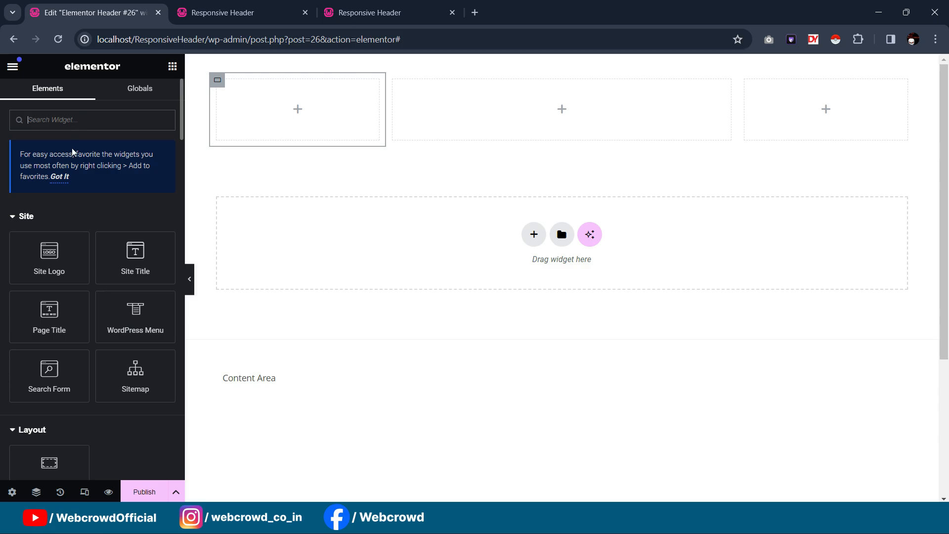
Open the header's Logo settings in the Customizer of the site being built
left_click(300, 21)
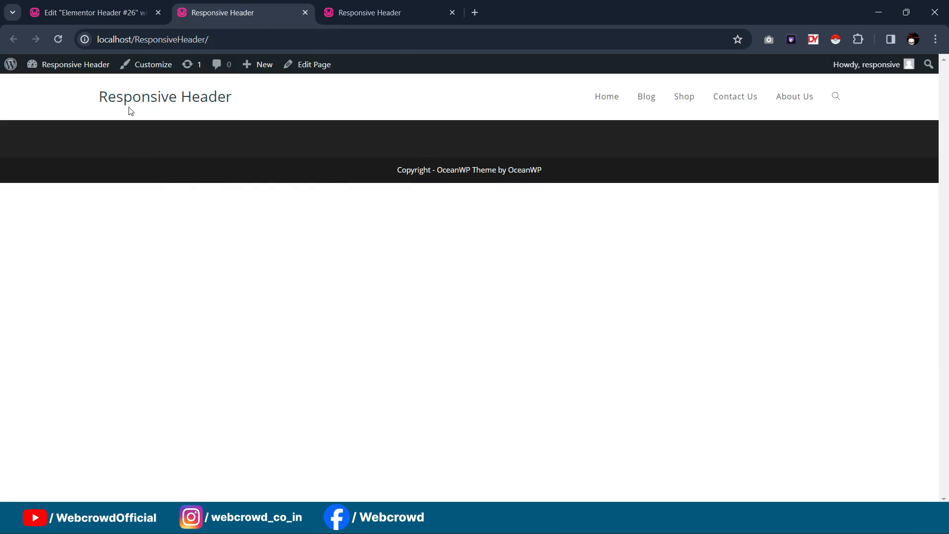
left_click(148, 65)
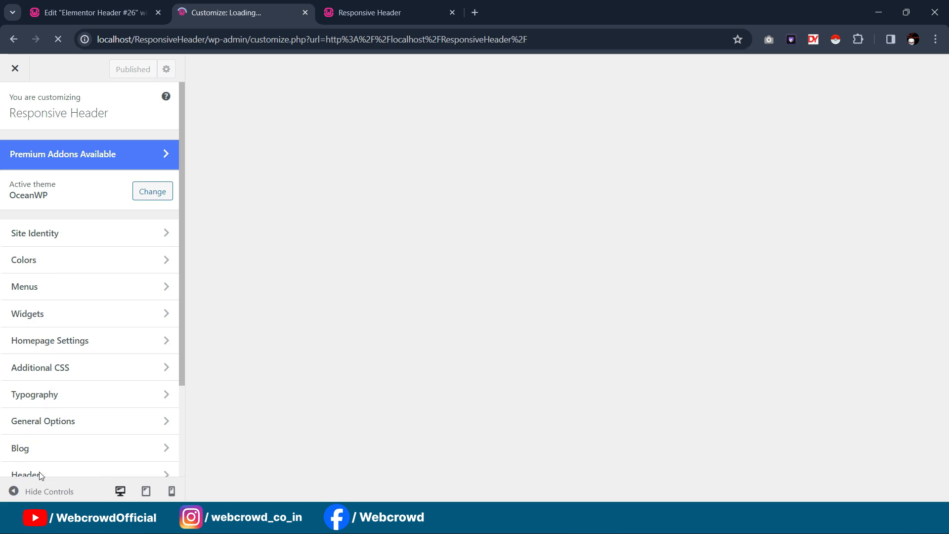
scroll(45, 405, "down", 3)
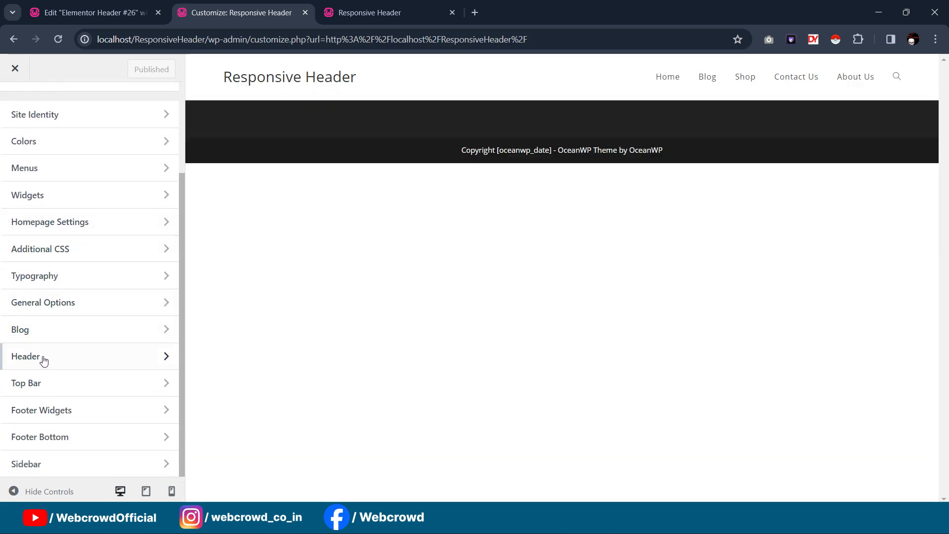
left_click(43, 361)
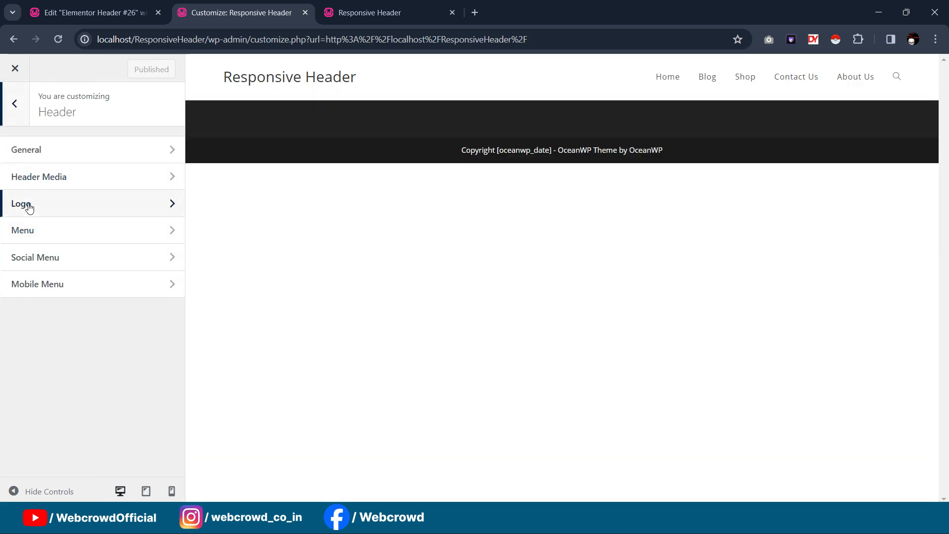
left_click(27, 205)
Upload the pngegg image as the site logo without cropping it and publish the change
left_click(79, 177)
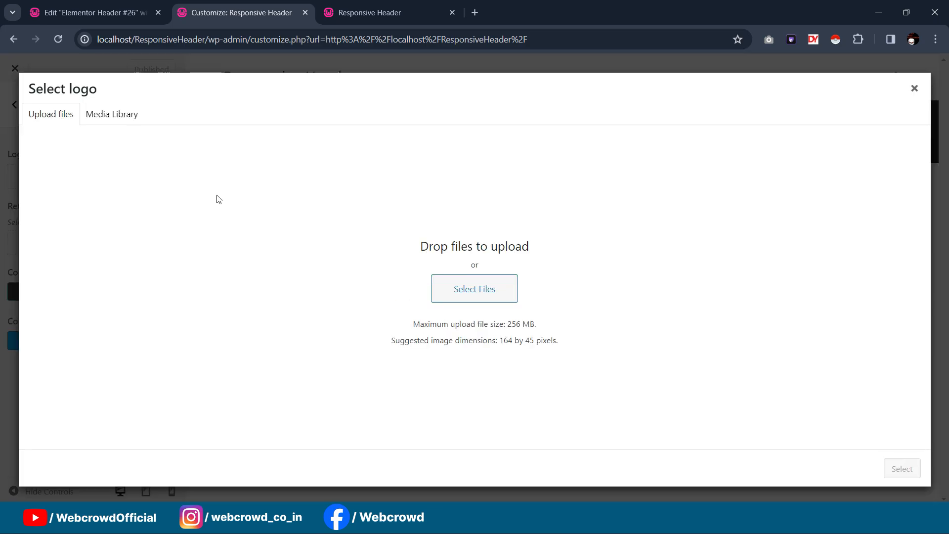
left_click(451, 297)
left_click(200, 211)
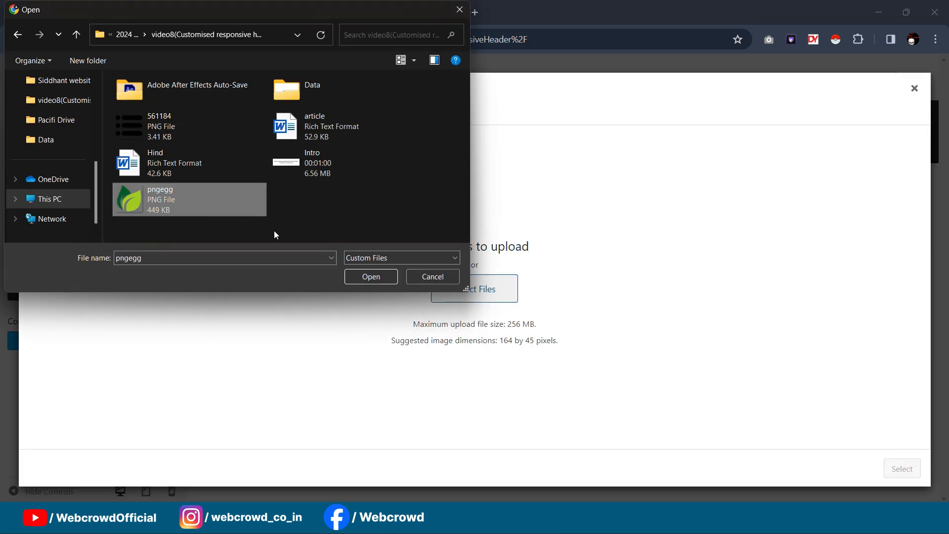
left_click(371, 276)
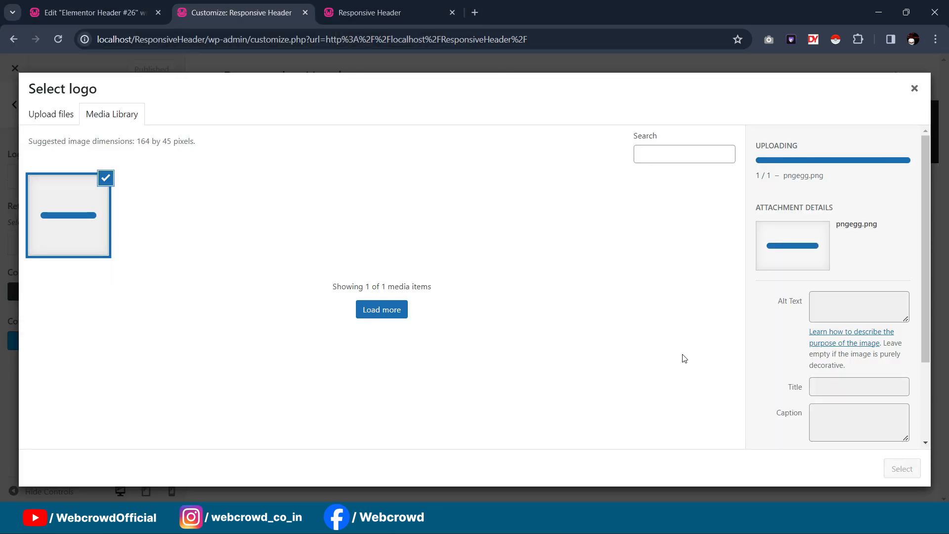
left_click(903, 470)
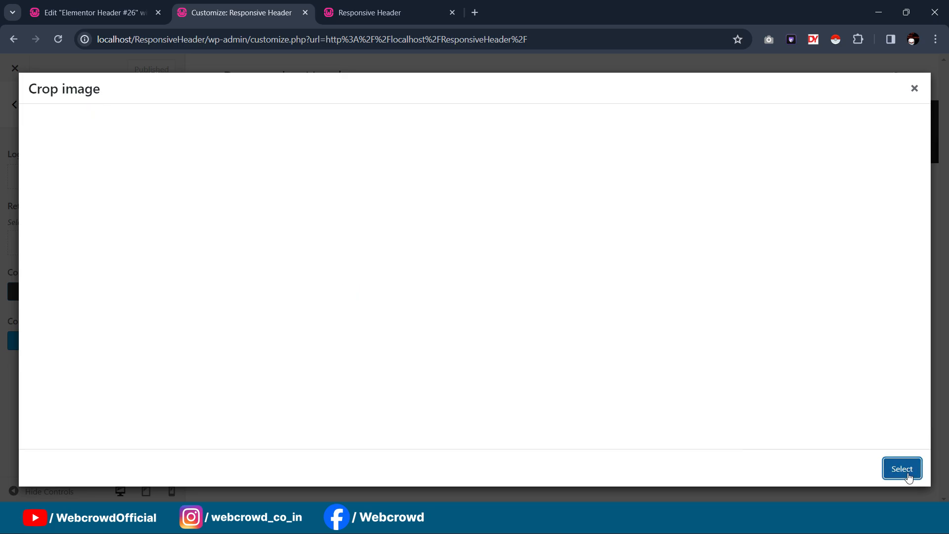
left_click(804, 475)
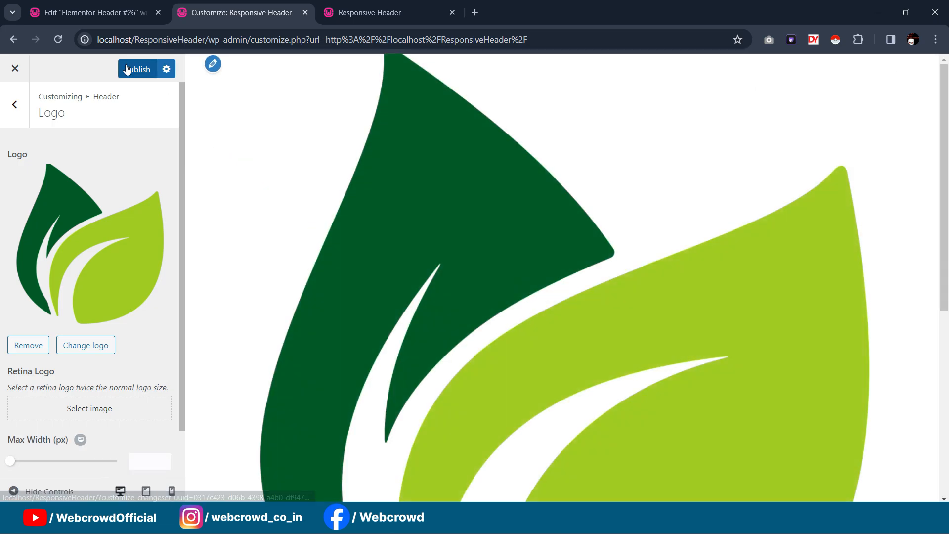
left_click(136, 70)
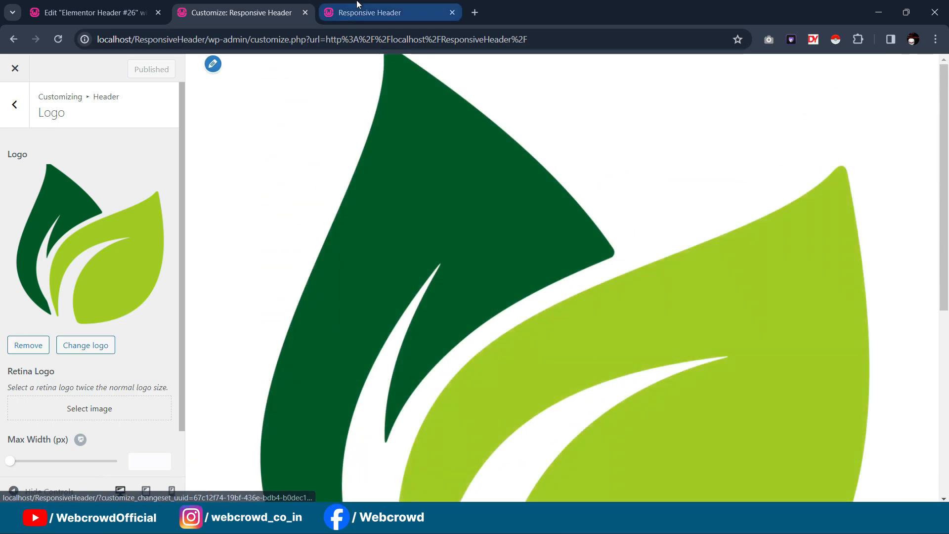
Return to the header template, save it as a draft and reload the editor
left_click(94, 12)
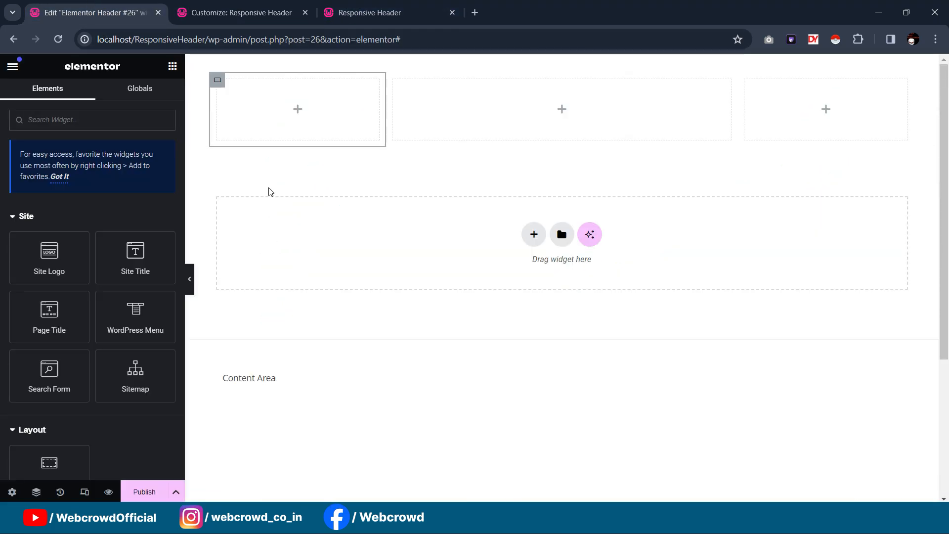
left_click(237, 12)
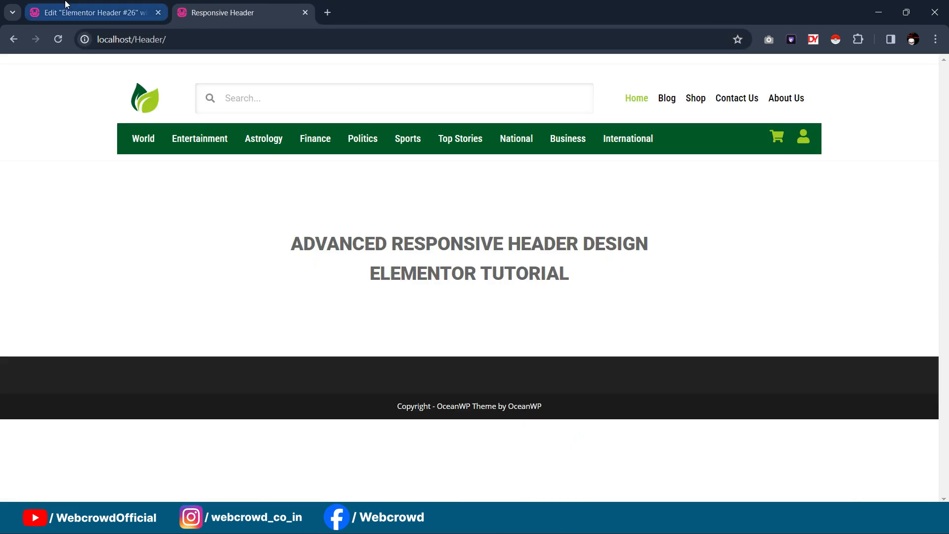
left_click(66, 4)
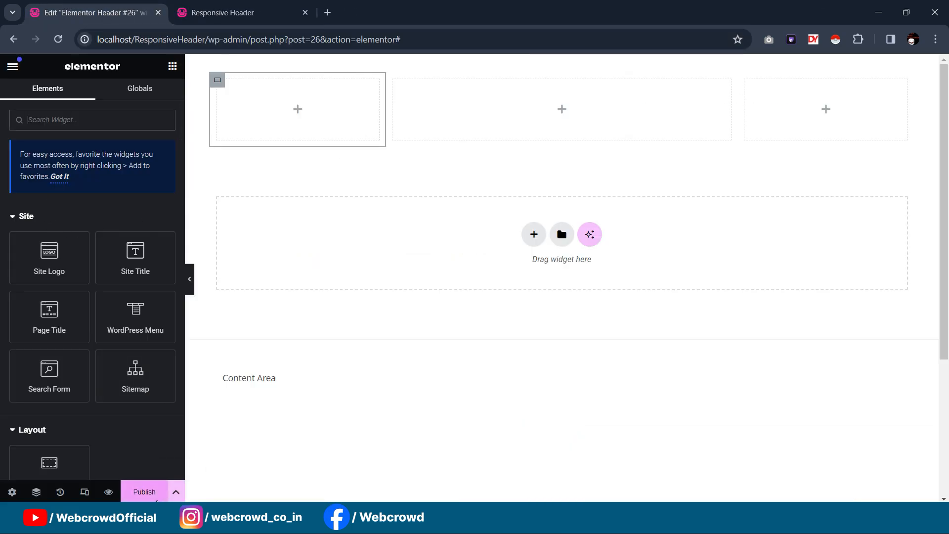
left_click(58, 45)
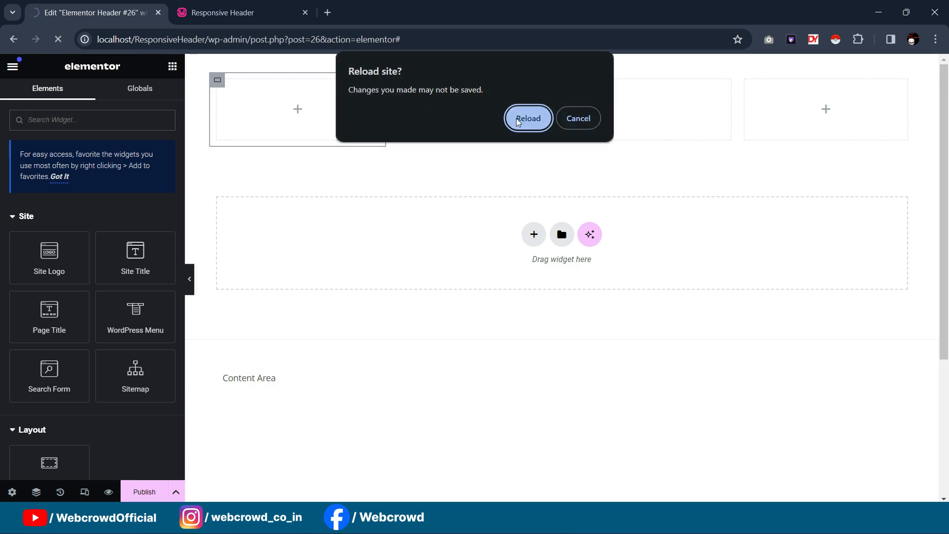
left_click(579, 120)
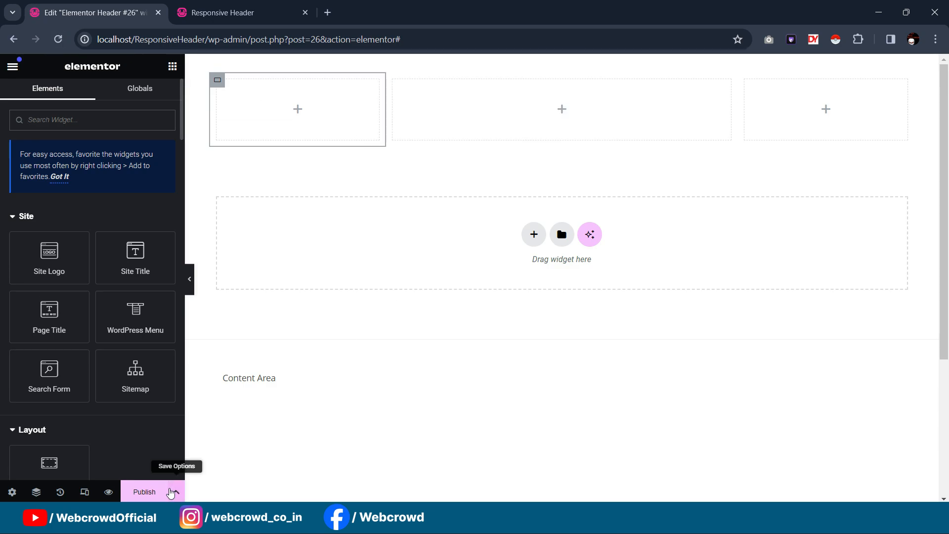
left_click(176, 492)
left_click(43, 411)
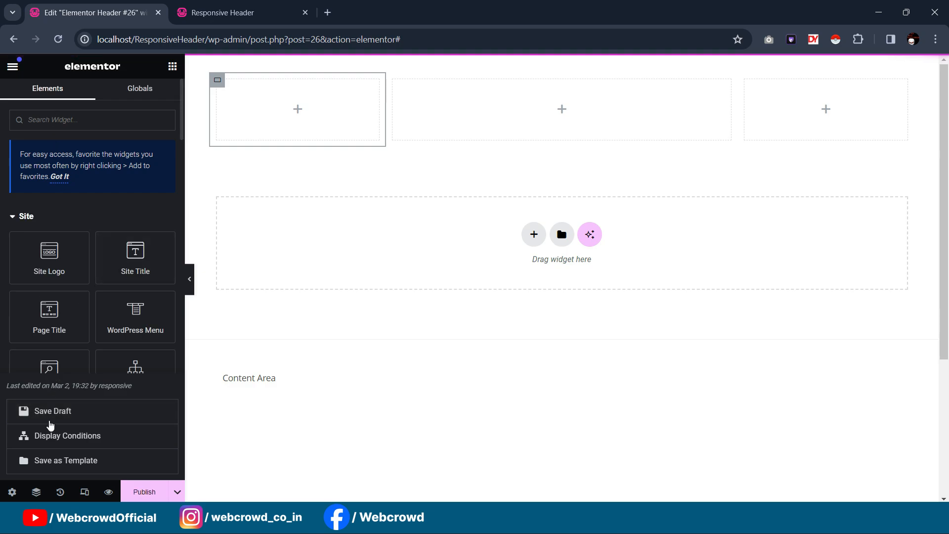
left_click(57, 38)
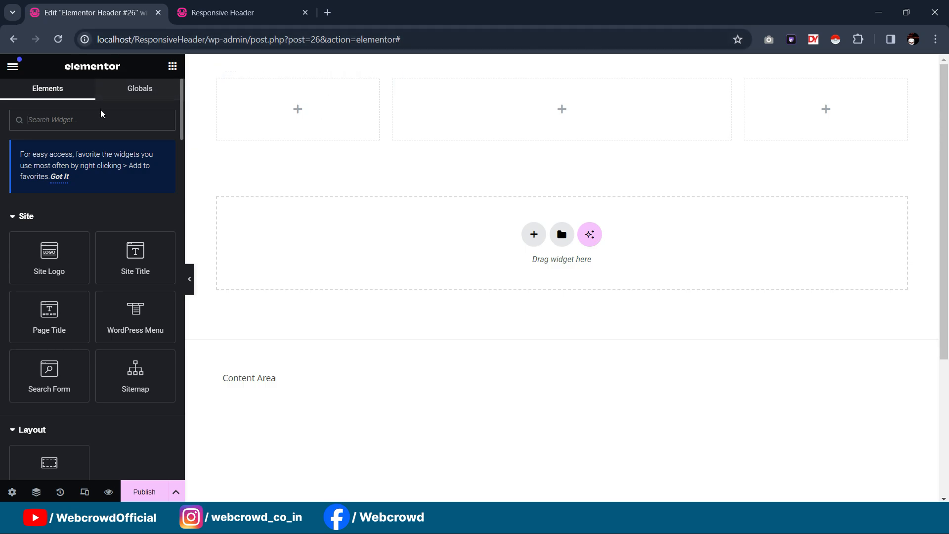
Add a Site Logo widget to the first inner container and set that container's width to 20%
type("site")
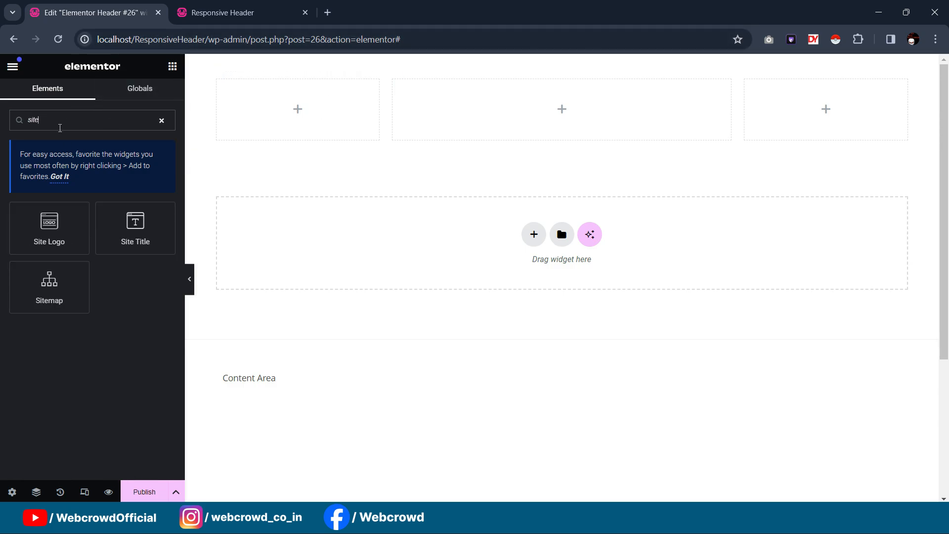
left_click_drag(38, 240, 292, 130)
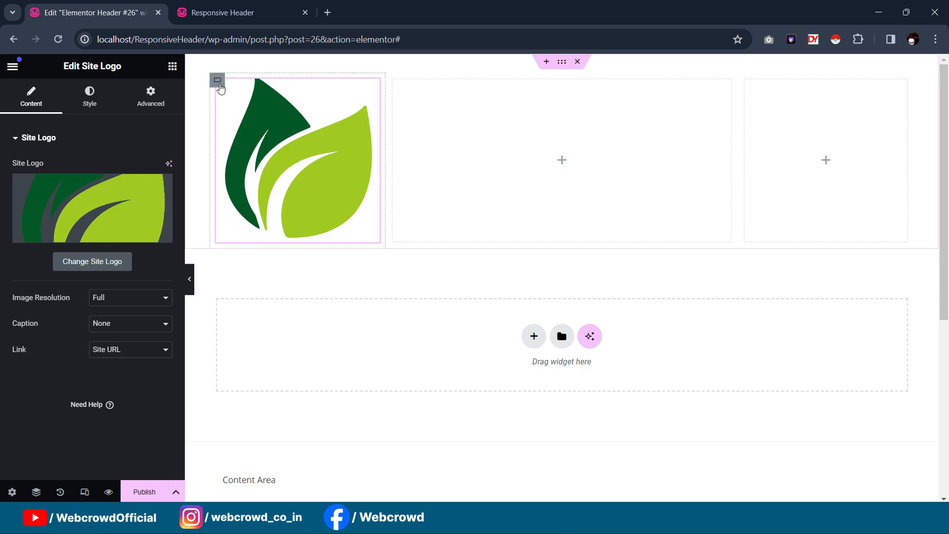
left_click(217, 80)
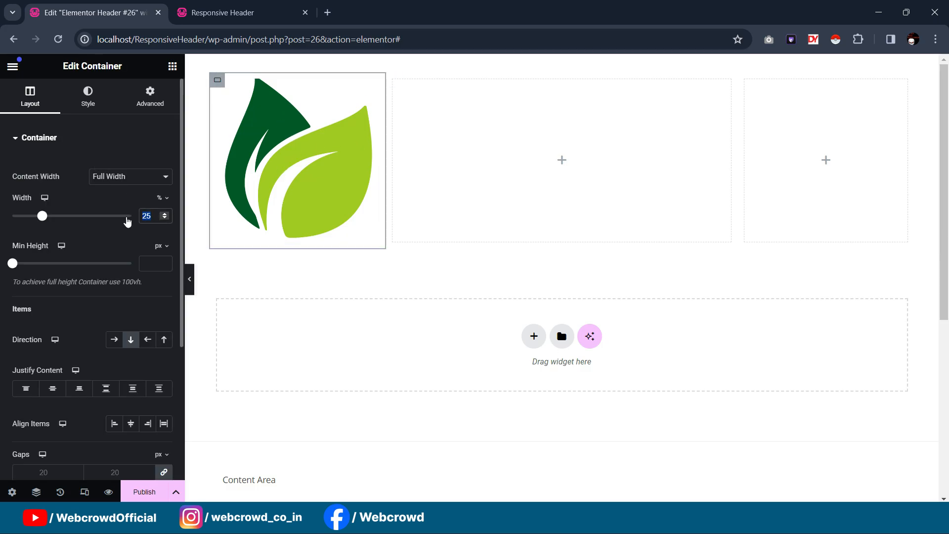
type("20")
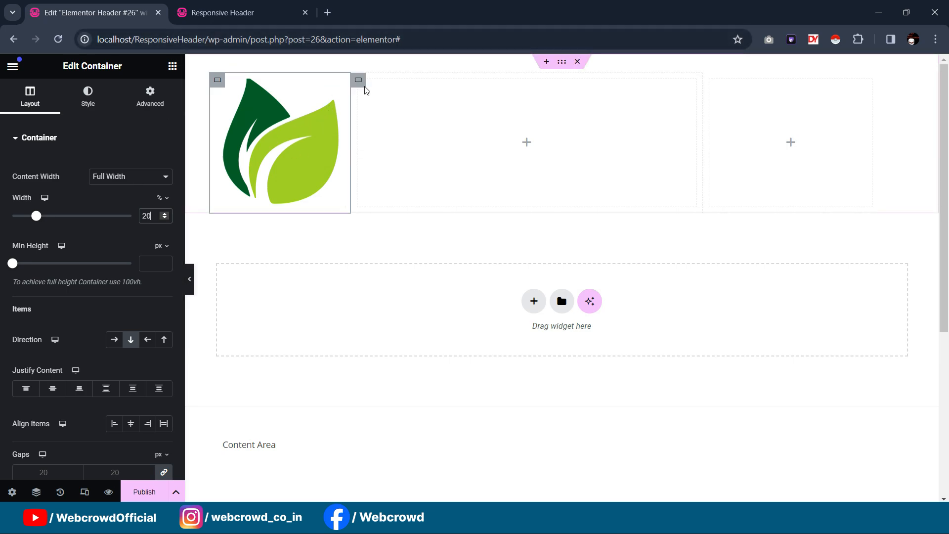
Compare the logo and middle containers' width settings with the proportions of the reference header
left_click(360, 82)
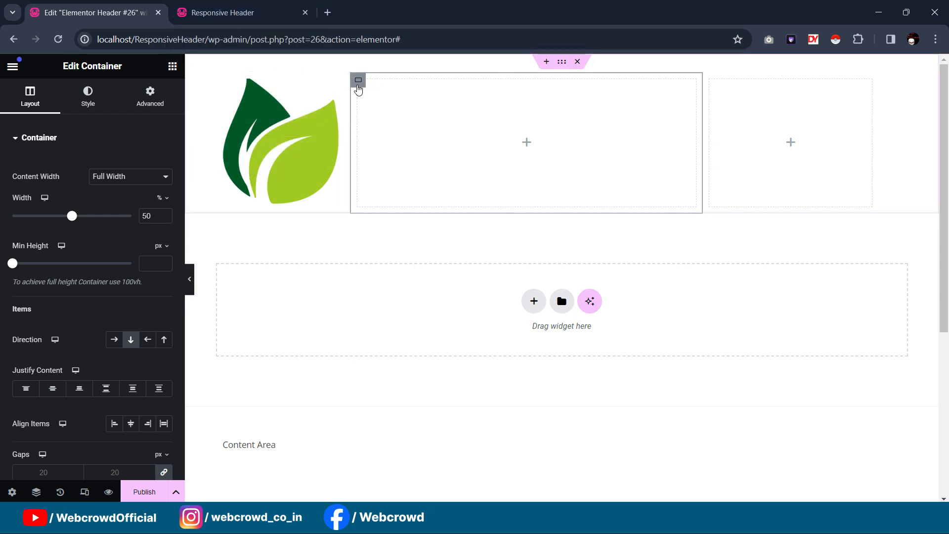
left_click(249, 10)
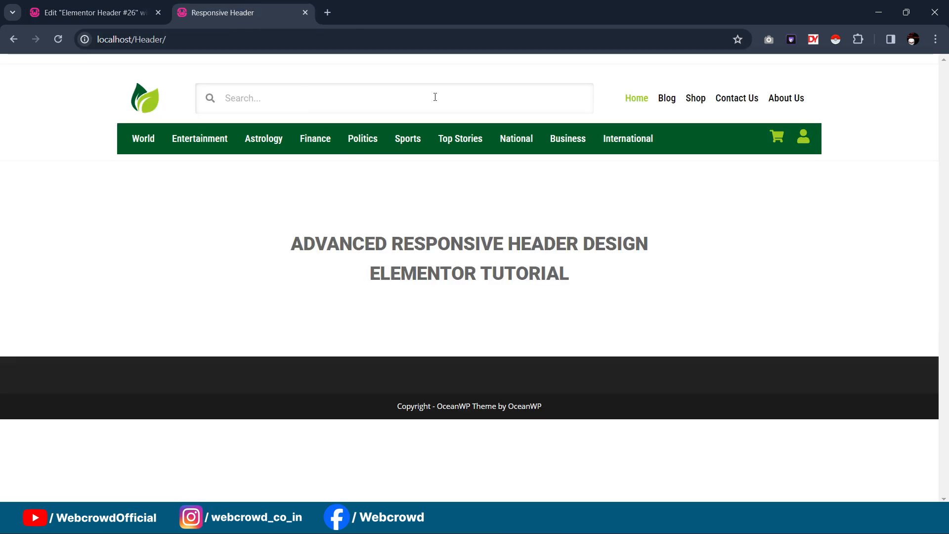
left_click(99, 12)
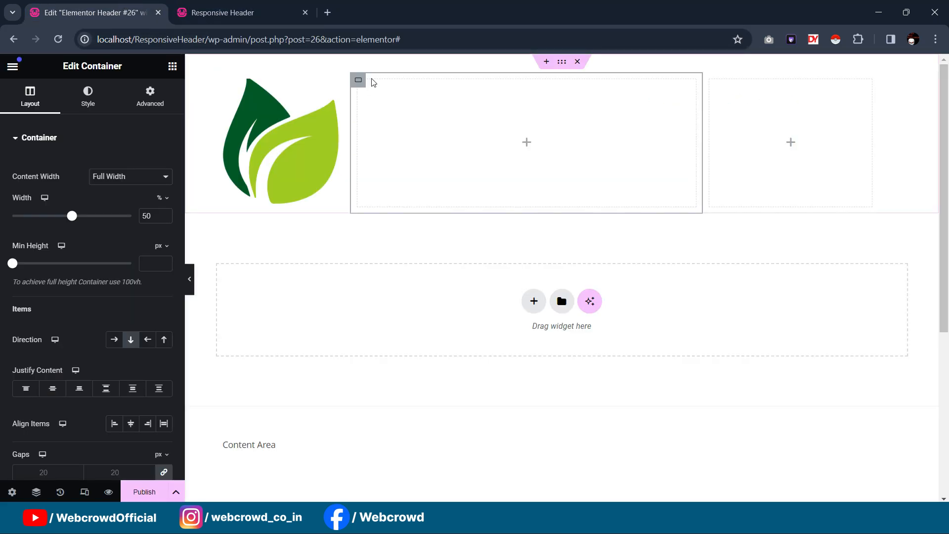
left_click(218, 80)
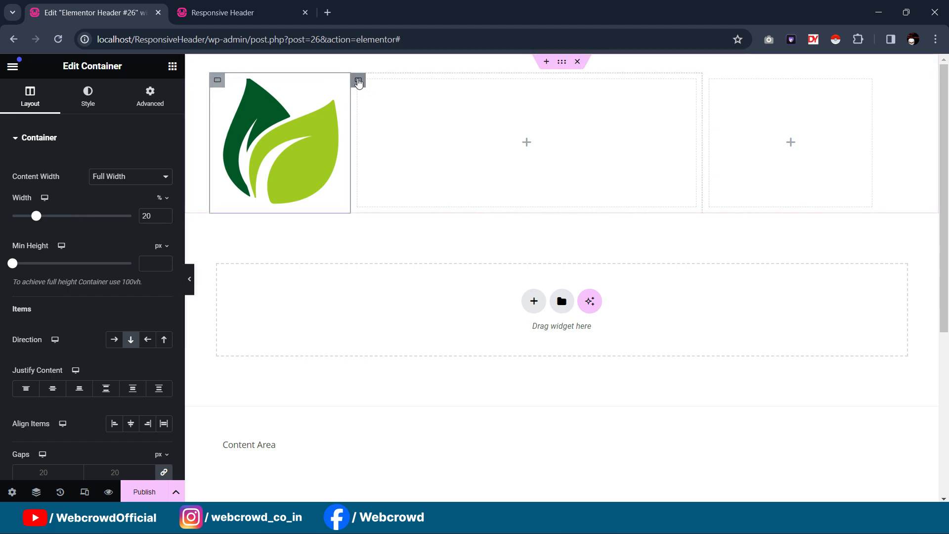
left_click(358, 82)
left_click_drag(154, 213, 131, 218)
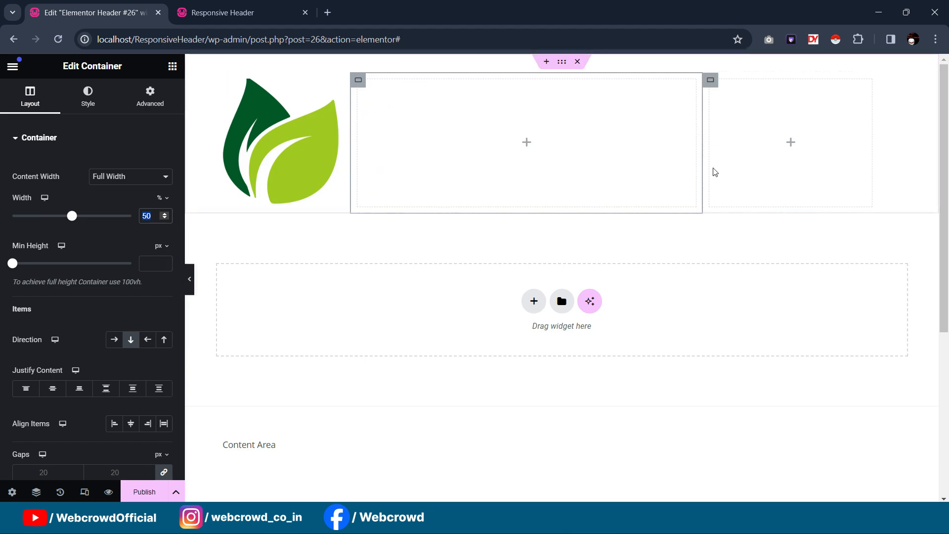
left_click(239, 9)
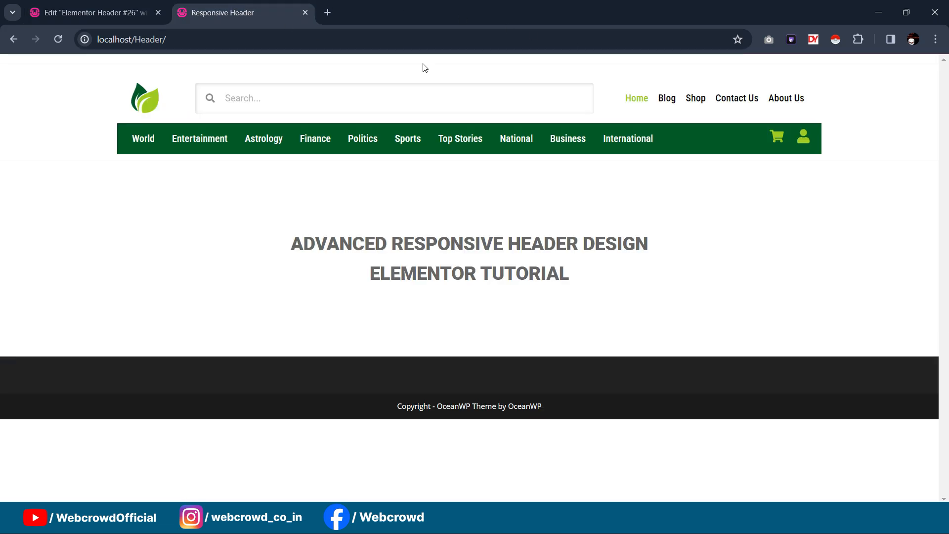
left_click(94, 12)
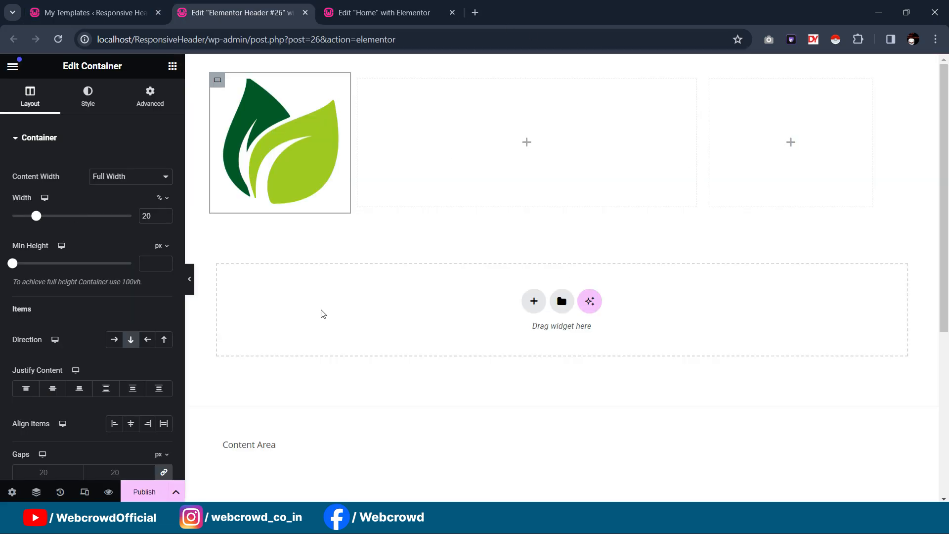
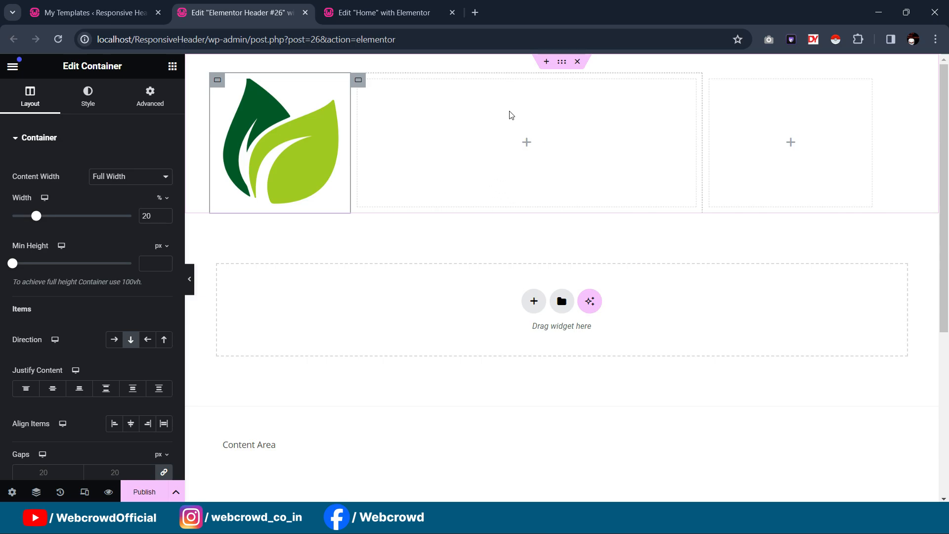
Add a new container below the three-column container and nest another container inside it
left_click(173, 67)
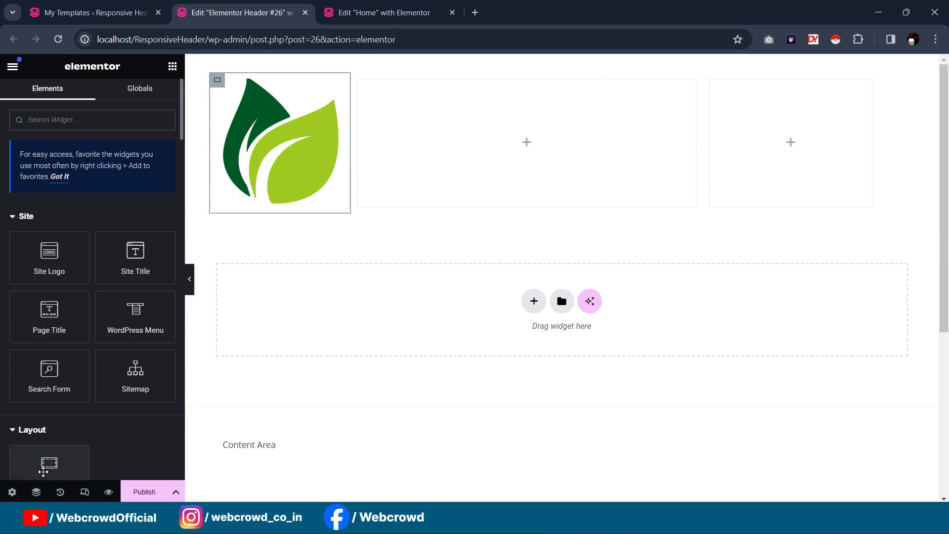
left_click_drag(44, 472, 469, 295)
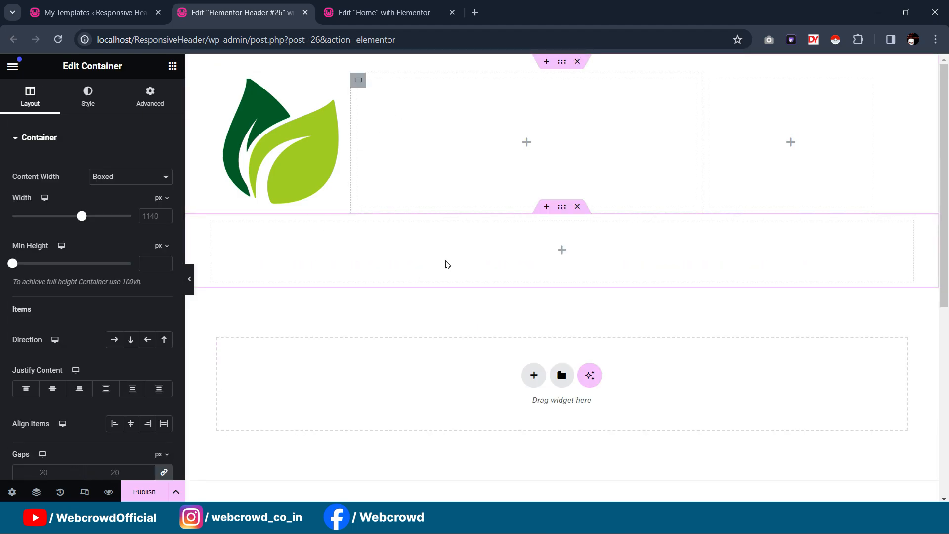
left_click(172, 66)
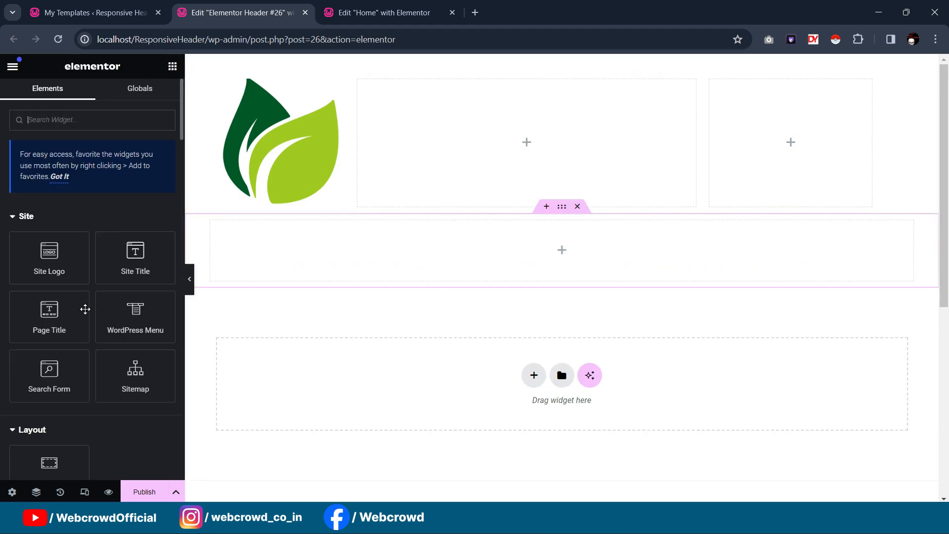
left_click_drag(49, 462, 593, 241)
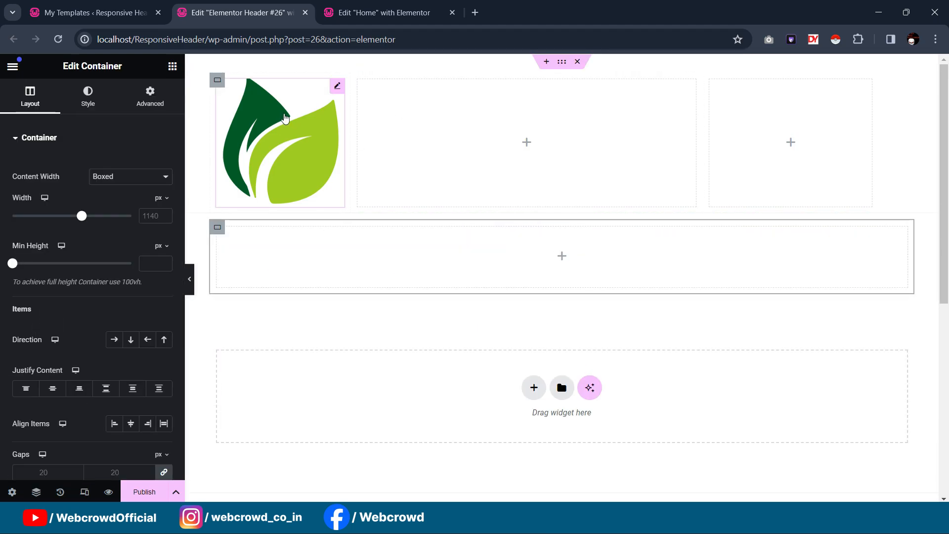
Move the logo container and the empty 50% container into the new container nested below the three-column row
left_click_drag(217, 80, 256, 255)
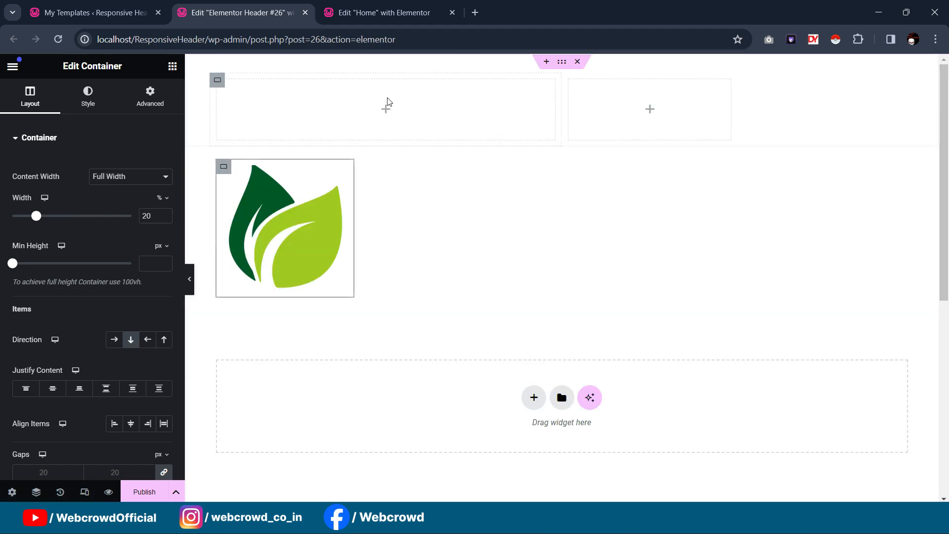
left_click_drag(217, 79, 413, 212)
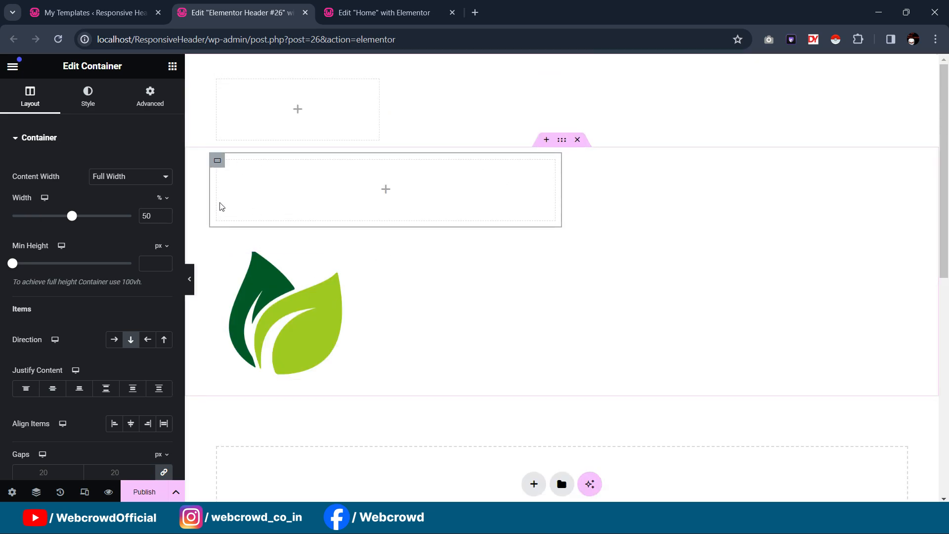
left_click(217, 248)
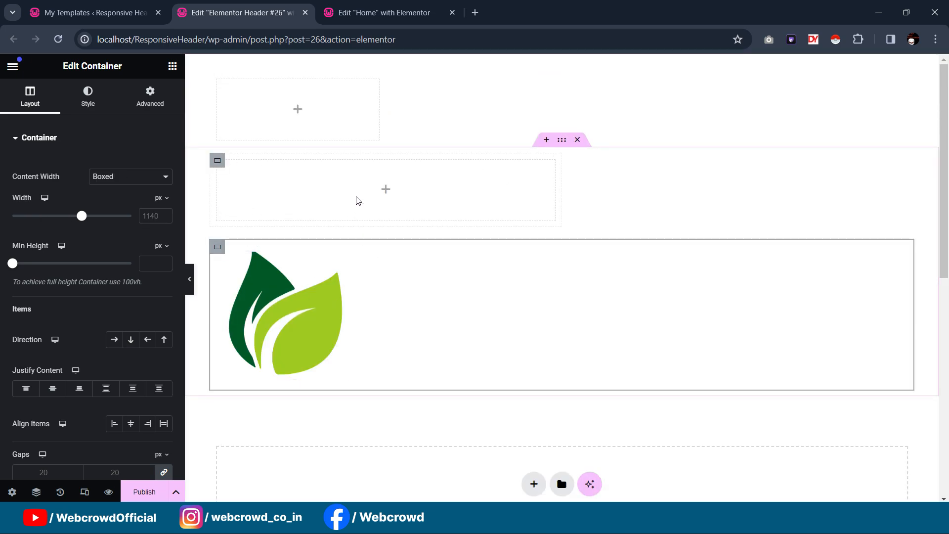
Delete the empty 50% container above the logo and the old container at the start of the header
left_click(217, 161)
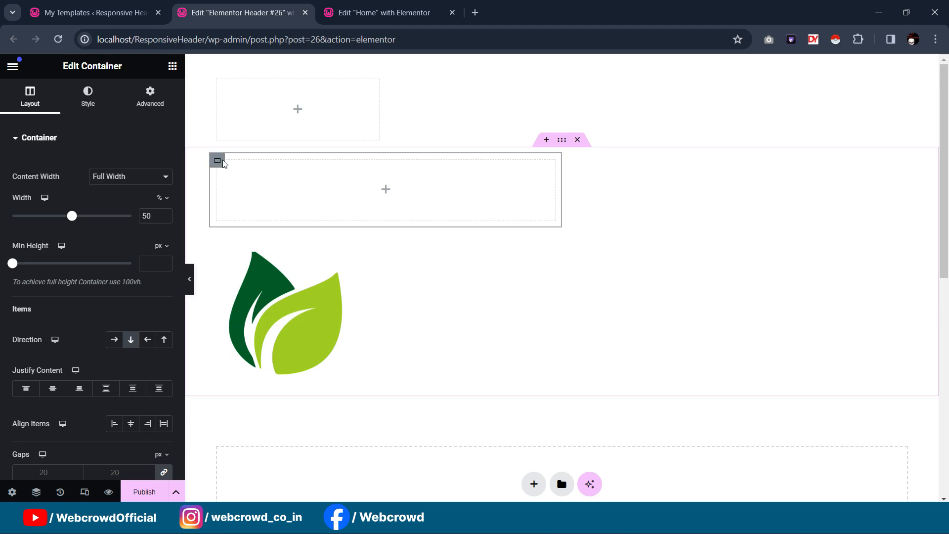
key("Delete")
left_click(576, 62)
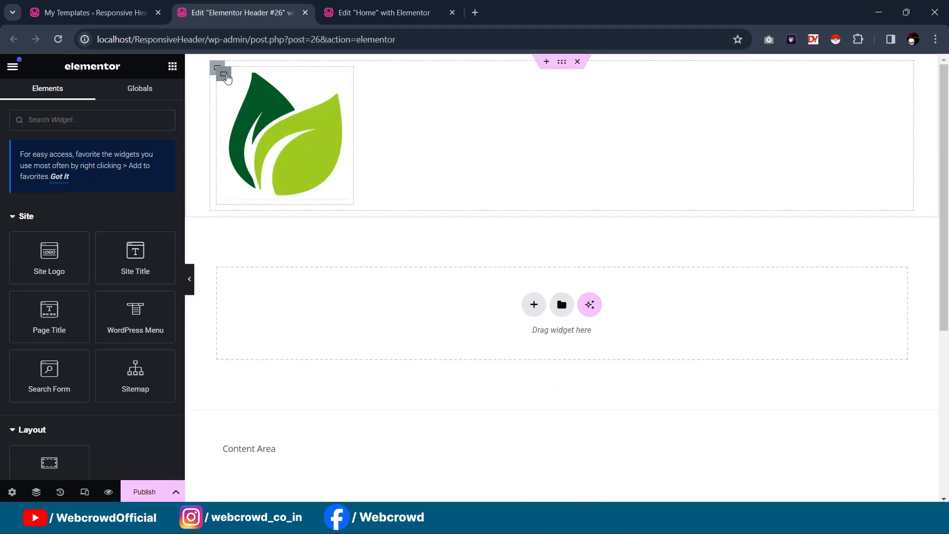
Set the parent container's direction to horizontal row and duplicate the logo container twice inside it
left_click(225, 75)
left_click(217, 67)
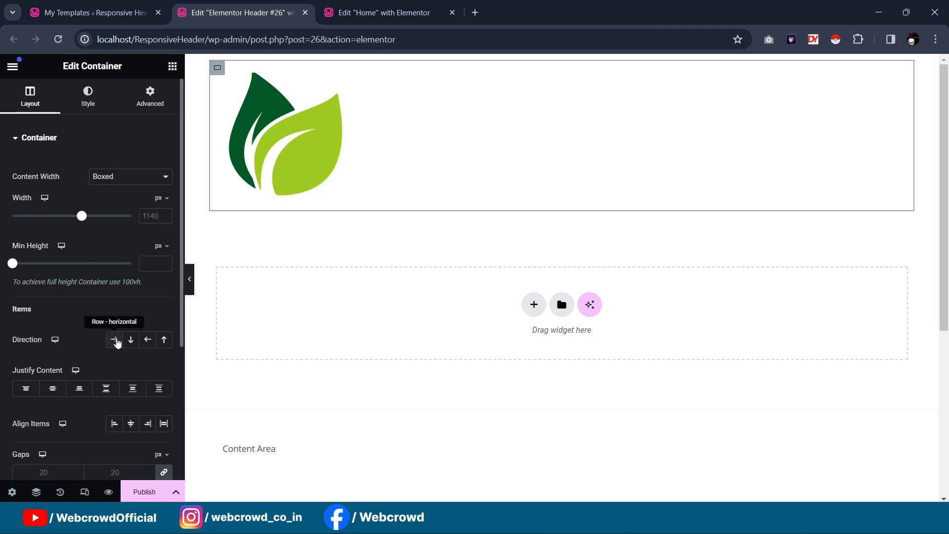
left_click(115, 340)
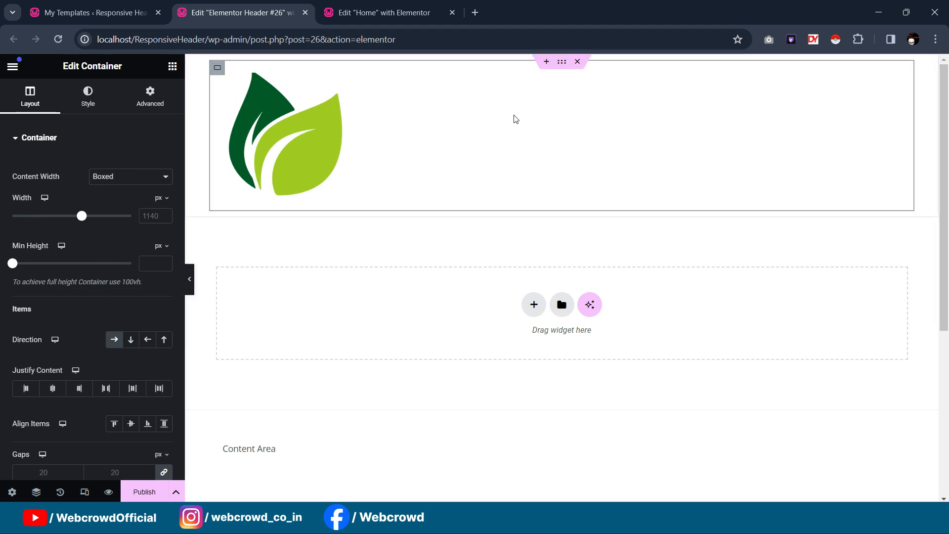
right_click(225, 76)
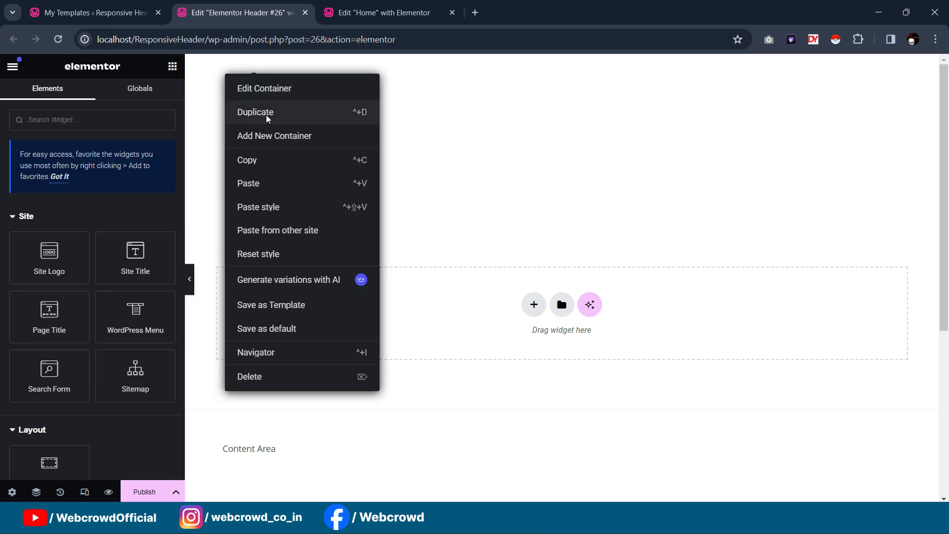
left_click(266, 114)
right_click(224, 82)
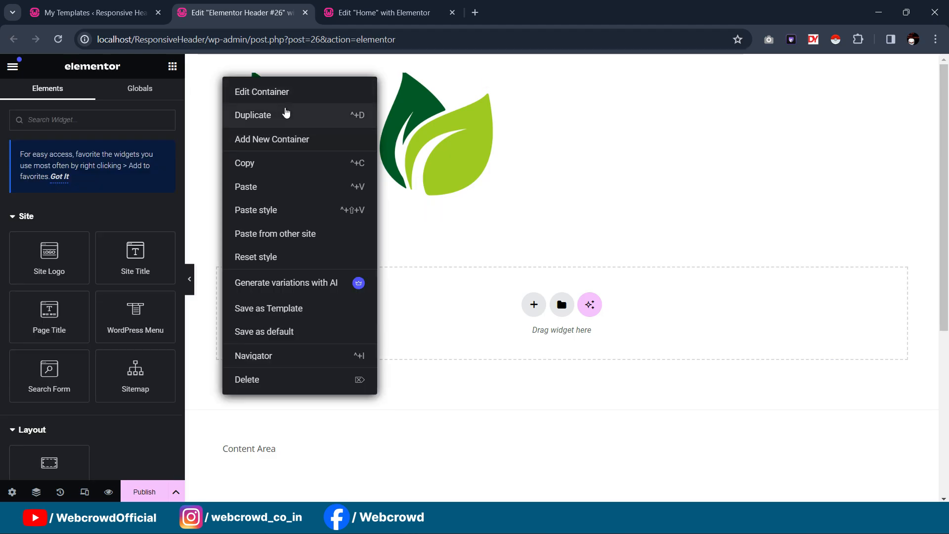
left_click(257, 112)
Try a 15% width on the first logo container and set it back to 20%
left_click(221, 73)
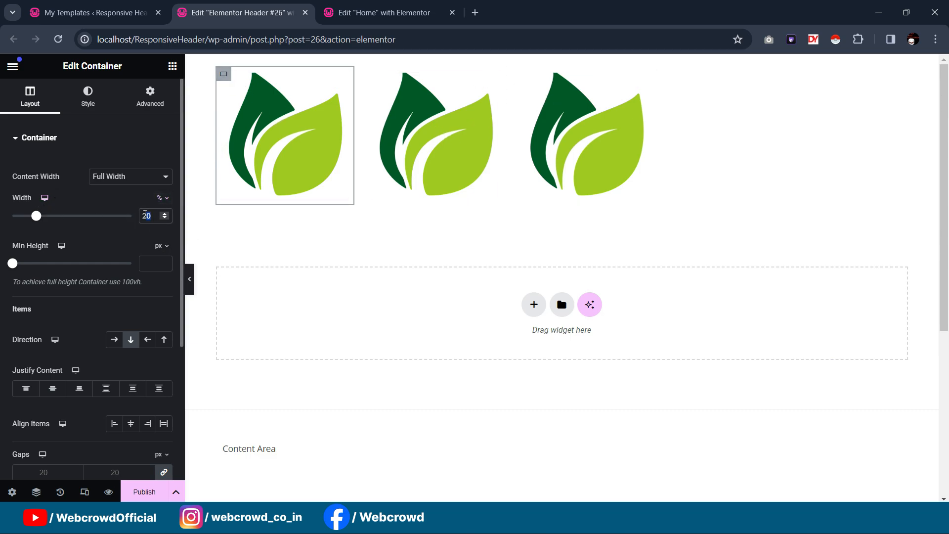
type("15")
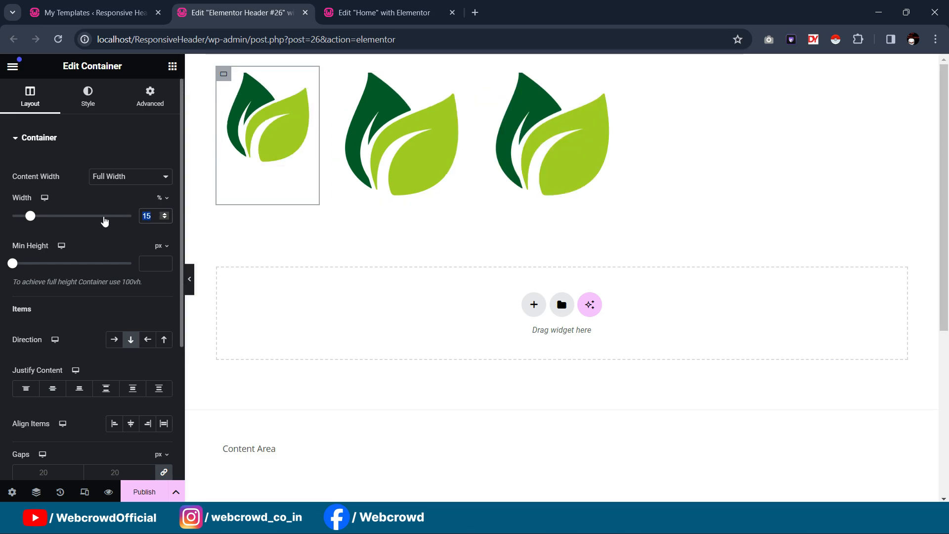
type("20")
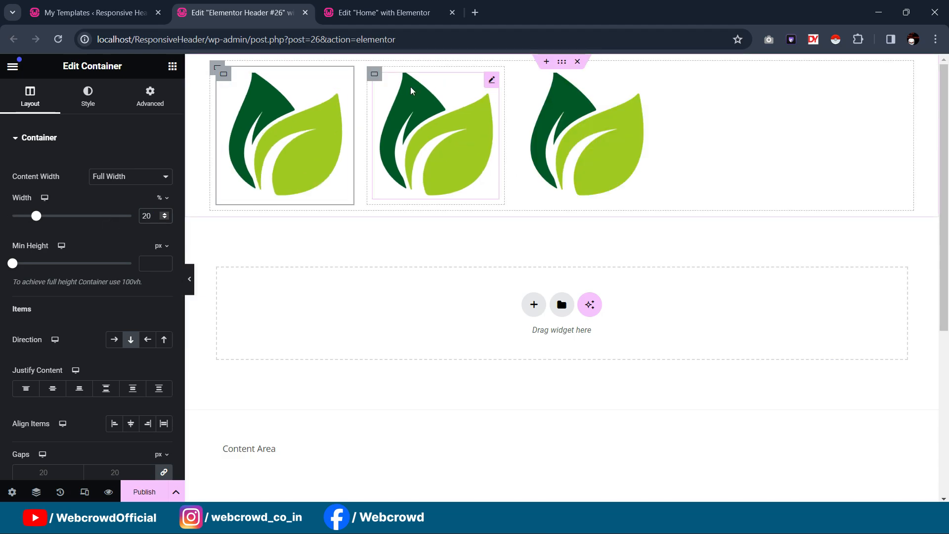
Set the second container's width to 60% and delete the duplicated site logo inside it
left_click(460, 147)
left_click_drag(152, 211, 127, 215)
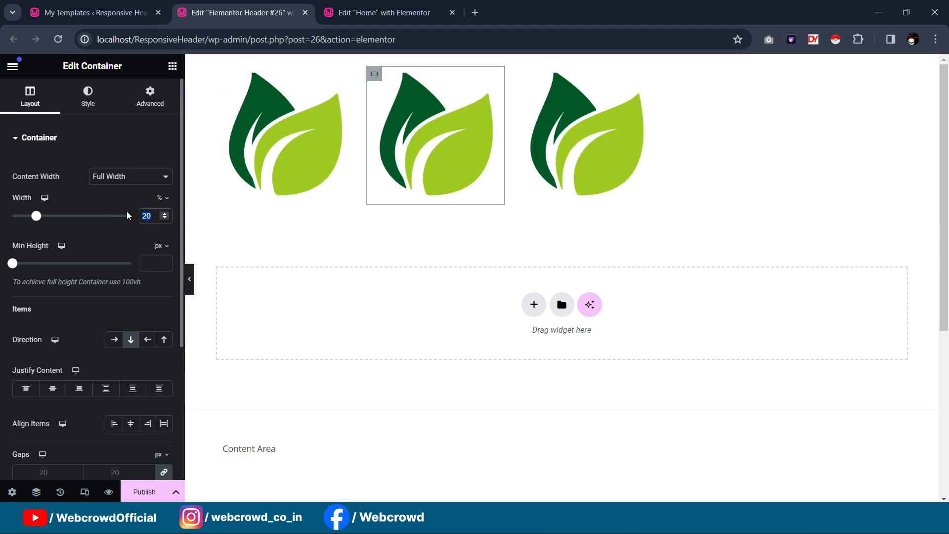
type("60")
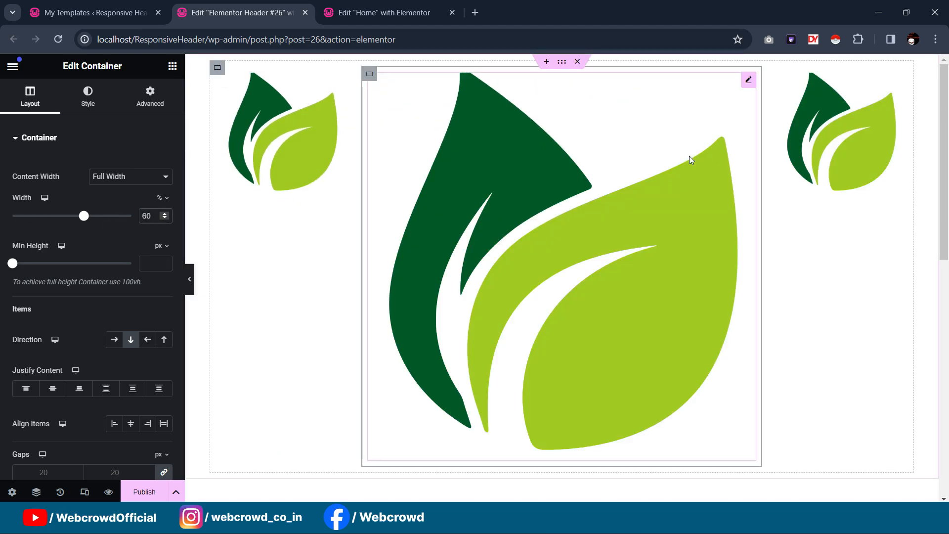
left_click(746, 82)
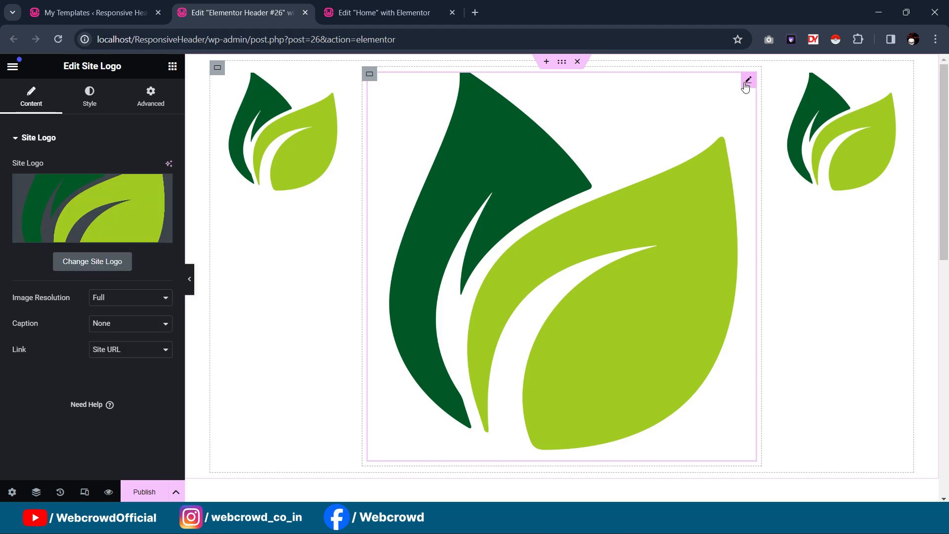
key("Delete")
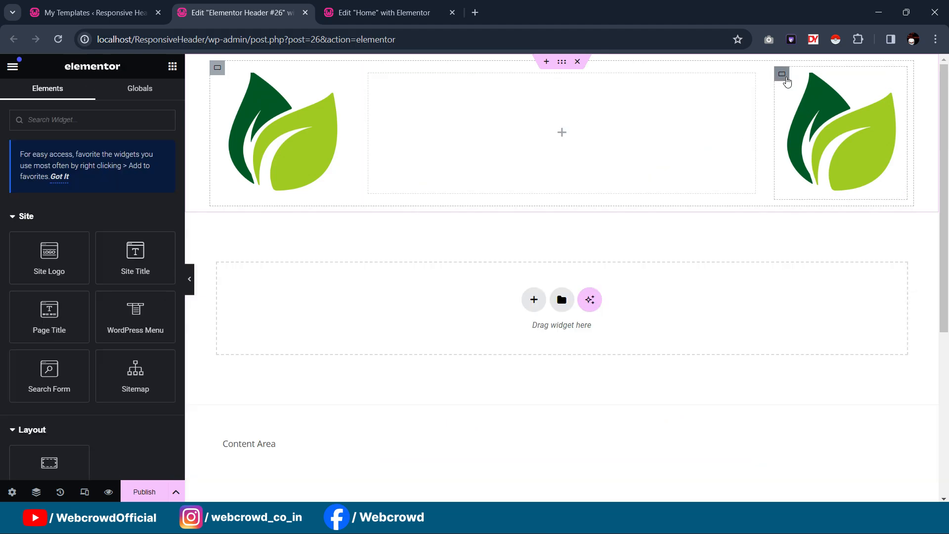
Set the third container's width to 40% and delete the duplicated site logo inside it
left_click(782, 77)
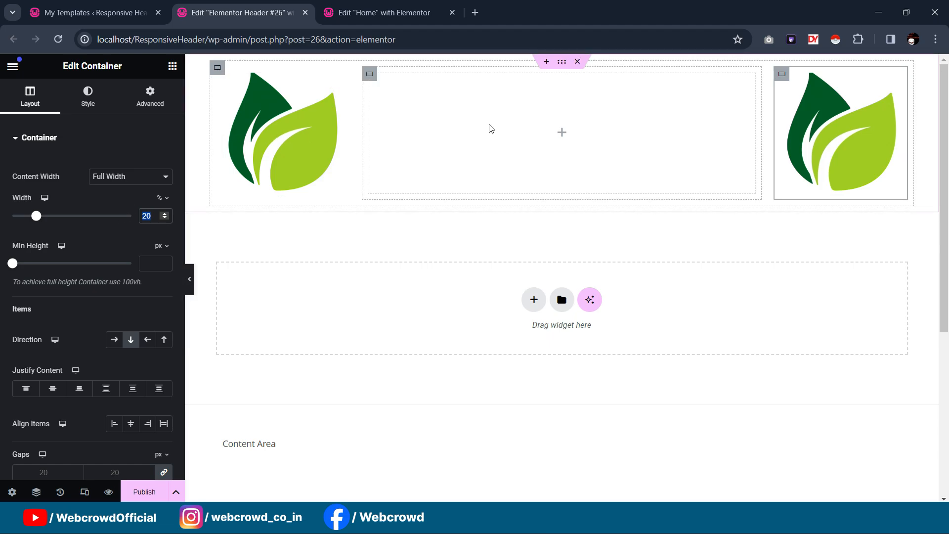
type("4")
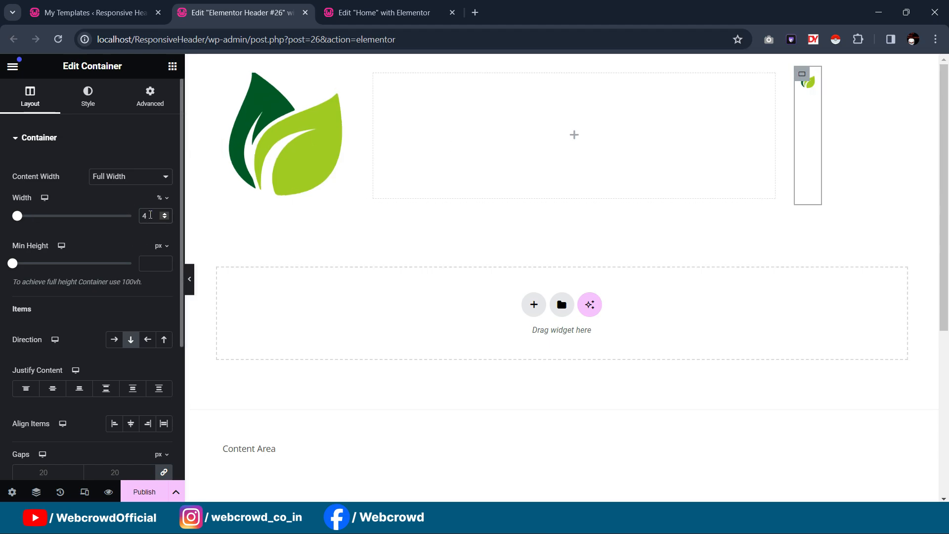
type("0")
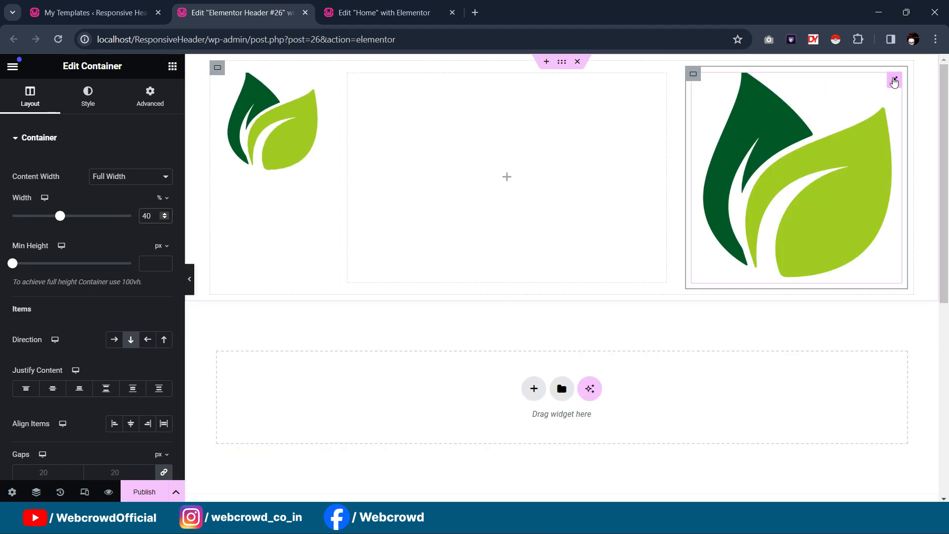
left_click(894, 82)
key("Delete")
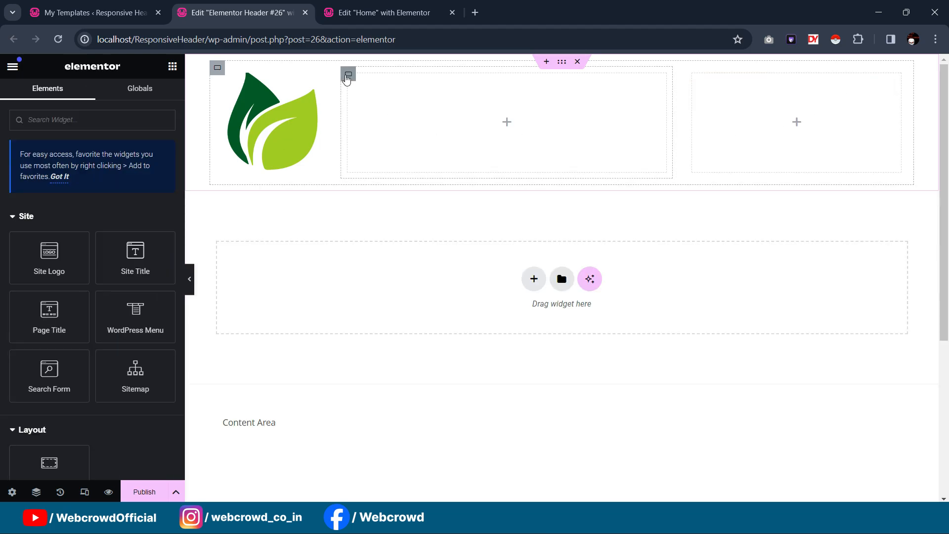
Check the middle container's width and set the logo container's width to 10%
left_click(348, 77)
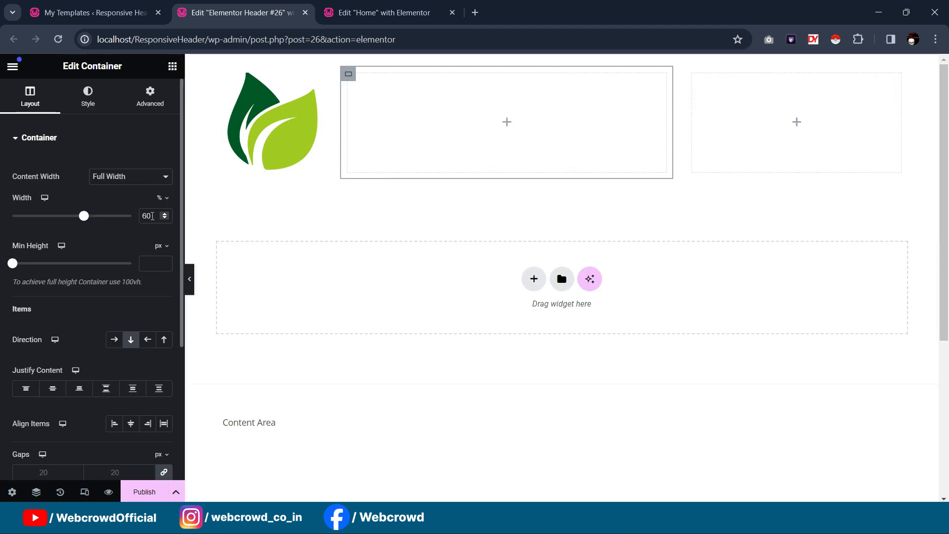
double_click(153, 216)
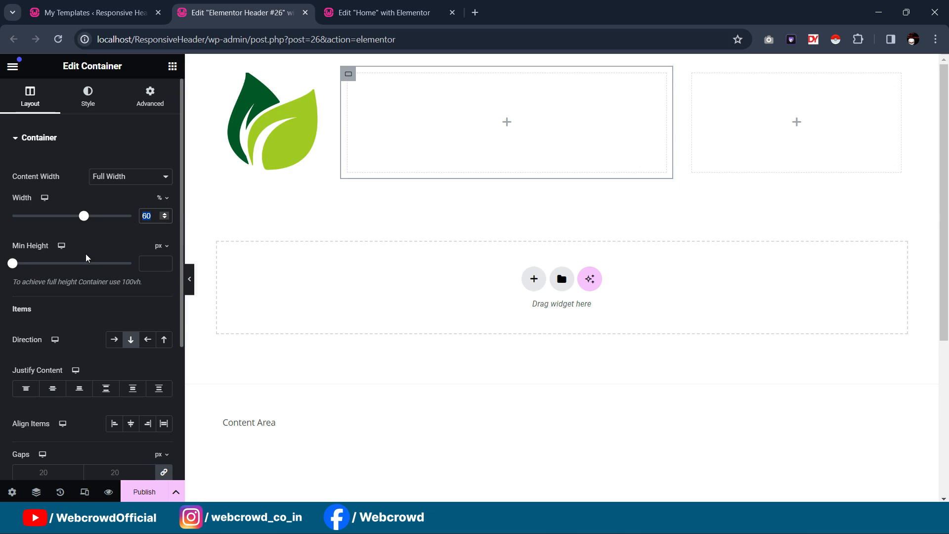
left_click(223, 74)
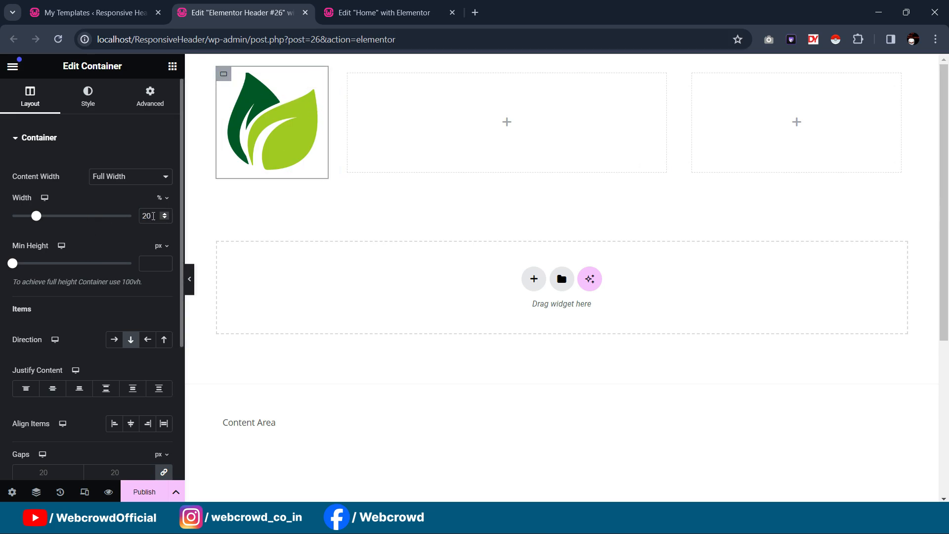
type("10")
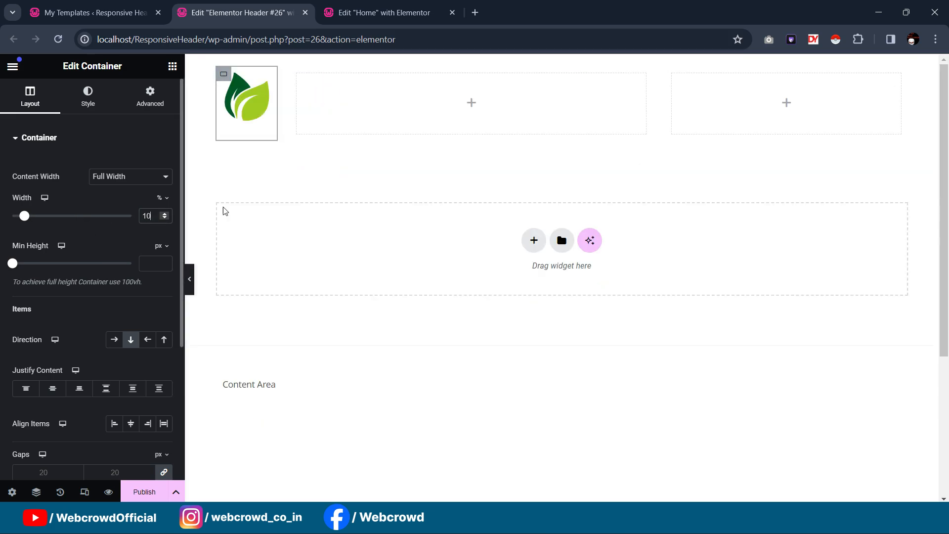
Compare the middle and third containers' widths and set the middle container's width to 50%
left_click(298, 75)
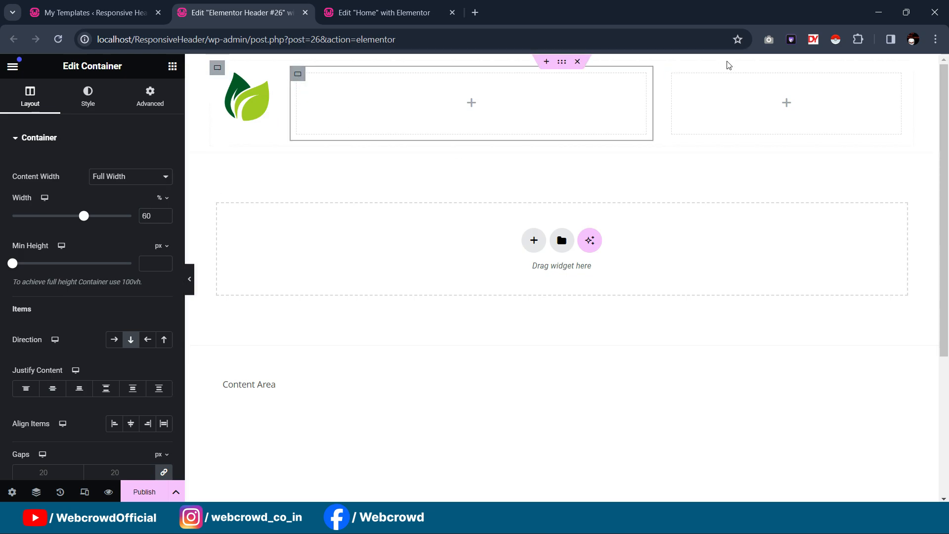
left_click(673, 75)
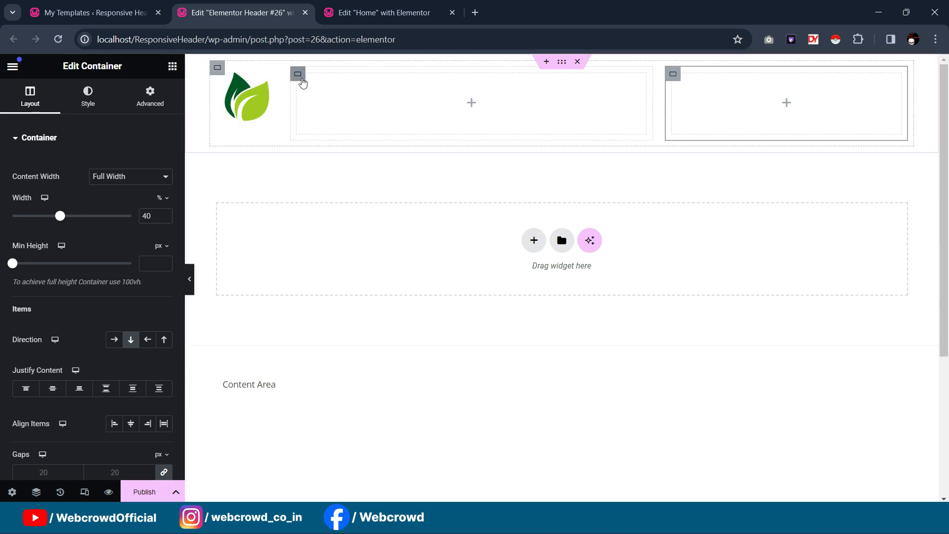
left_click(298, 74)
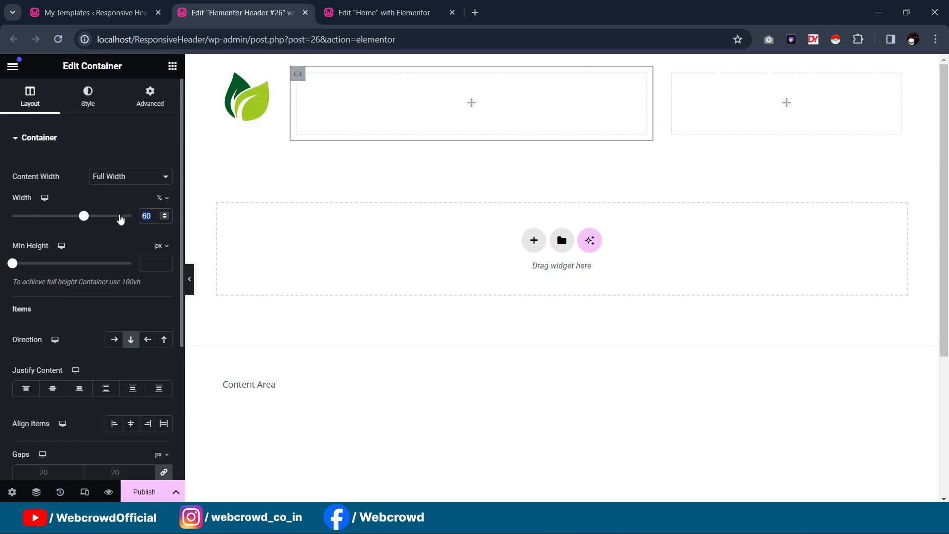
type("50")
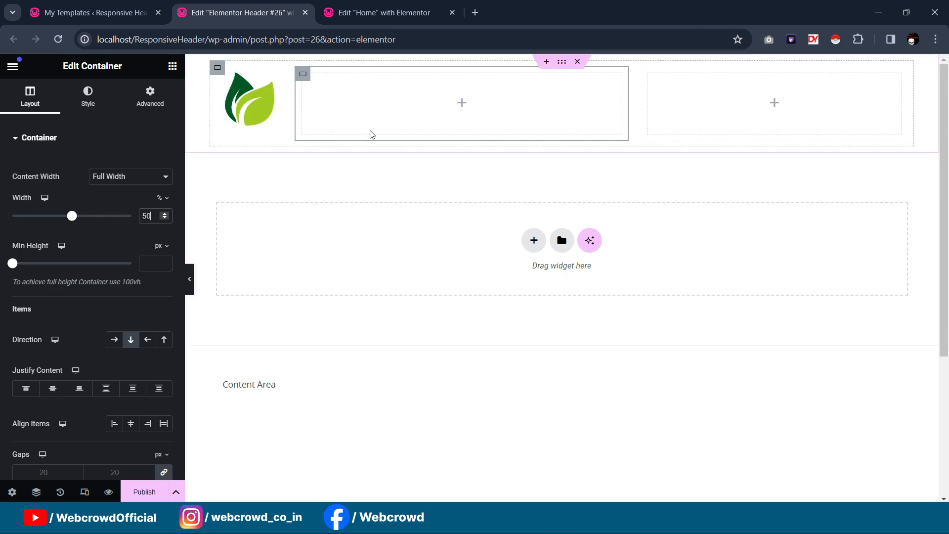
Set the site logo image's width to 70% in its style settings
left_click(270, 80)
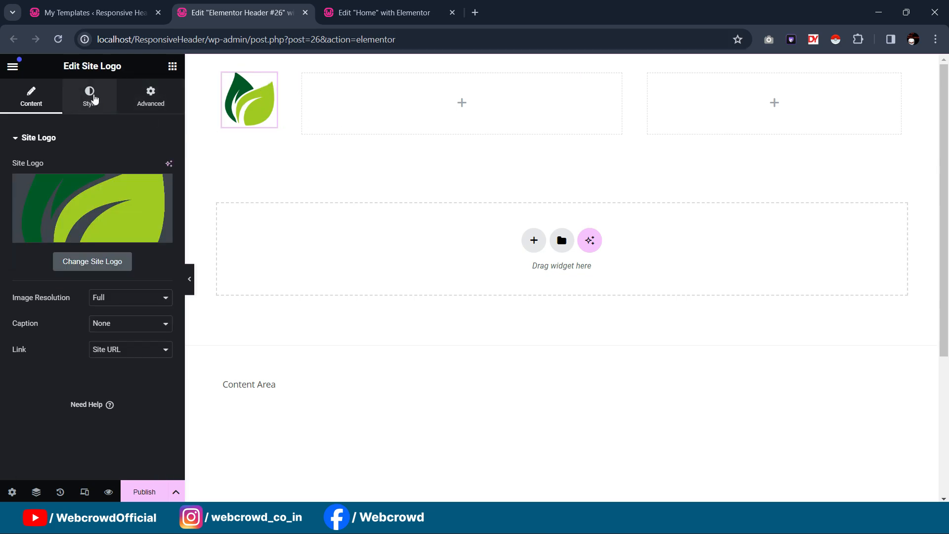
left_click(94, 99)
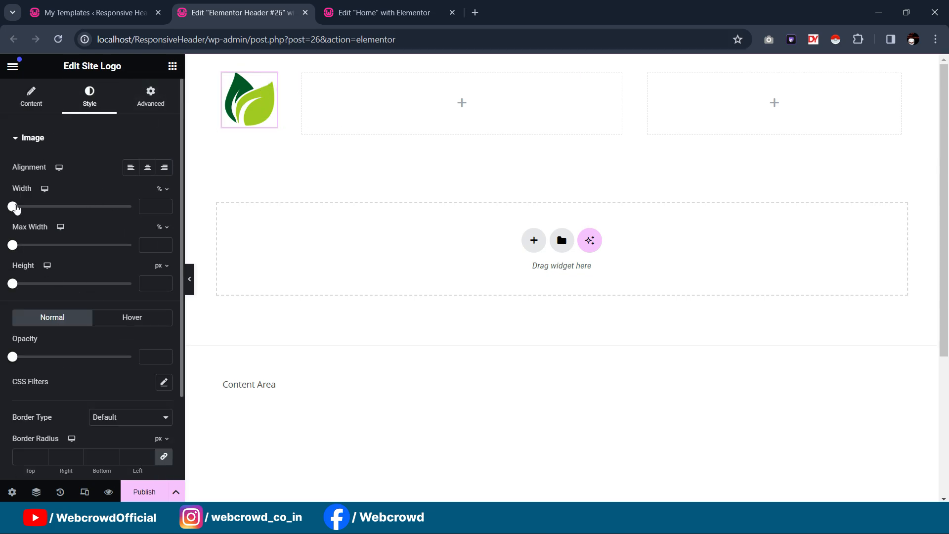
left_click_drag(16, 209, 99, 221)
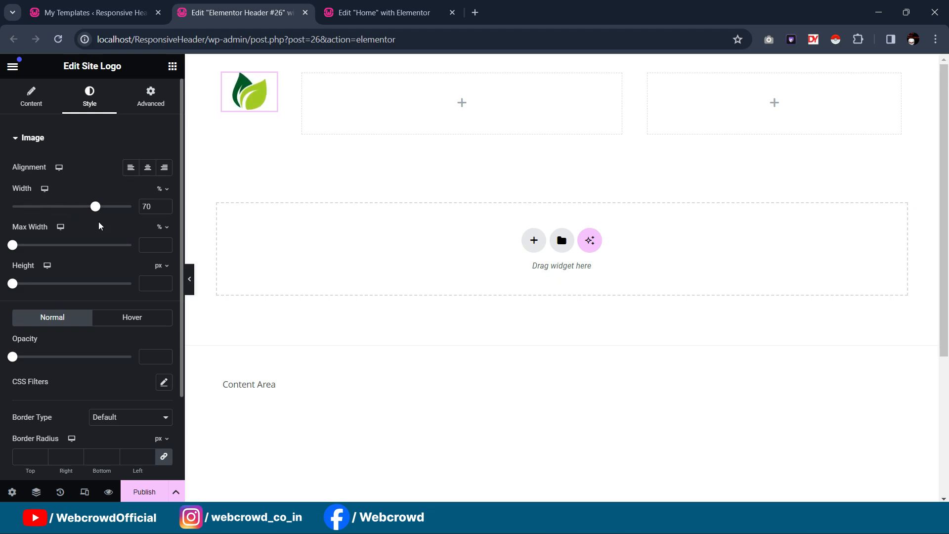
Set Justify Content to center for the logo container and the middle container
left_click(561, 61)
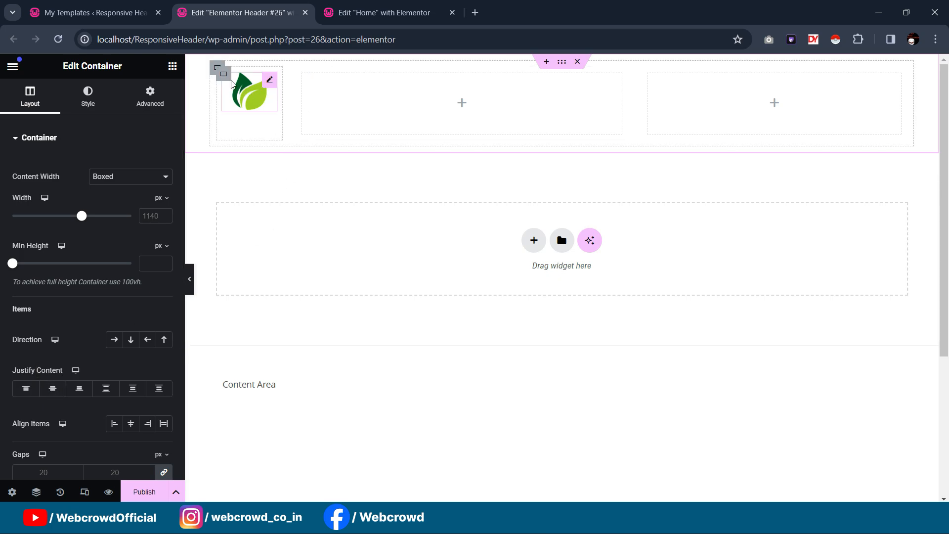
left_click(219, 72)
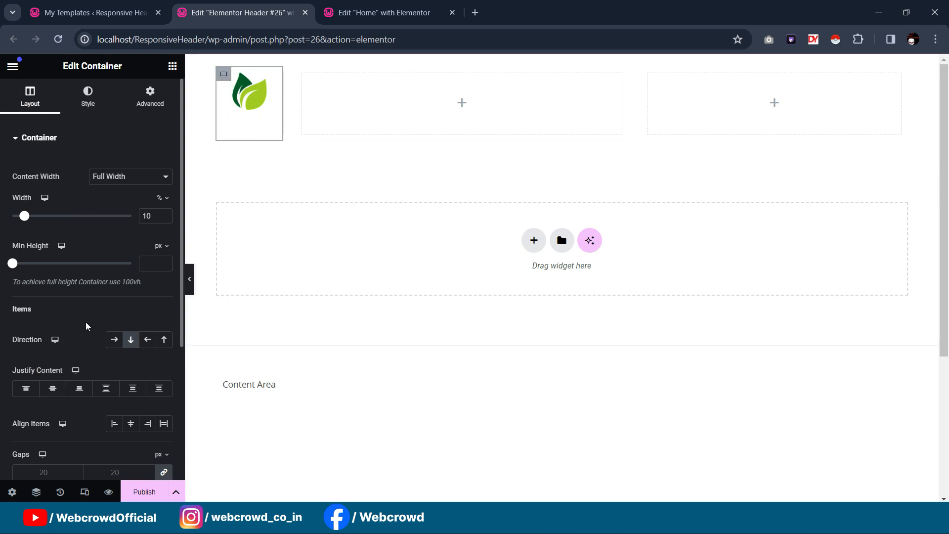
left_click(304, 75)
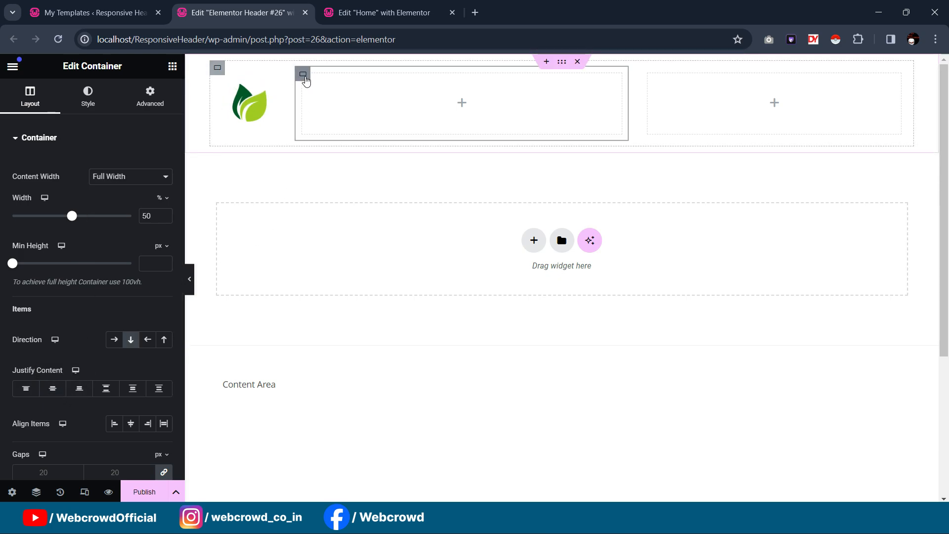
left_click(52, 388)
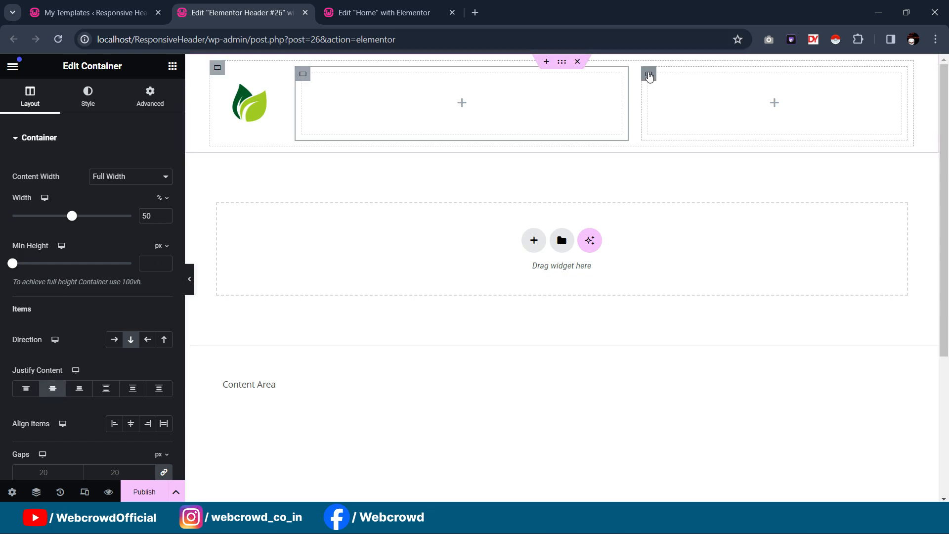
Set Justify Content to center for the third container and check the reference header in the Home page editor
left_click(649, 75)
left_click(53, 388)
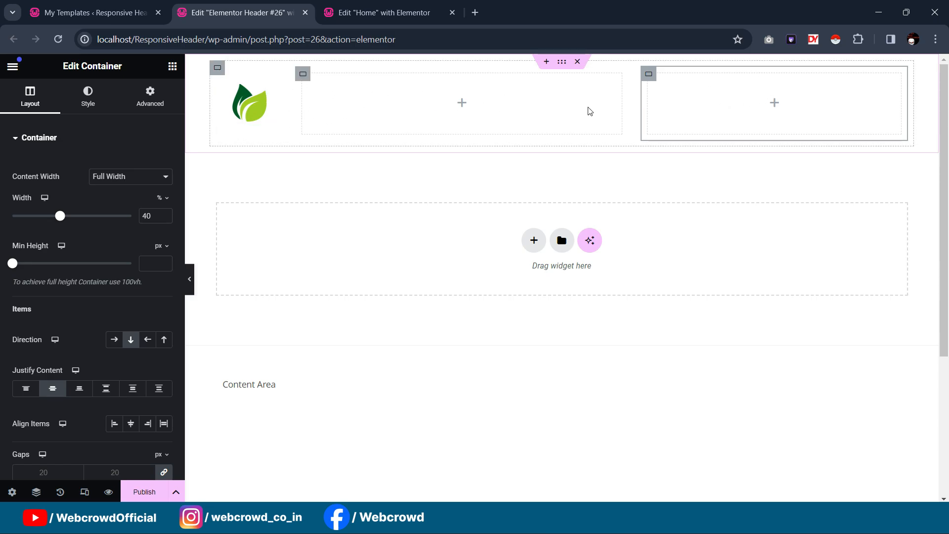
key("ctrl+Tab")
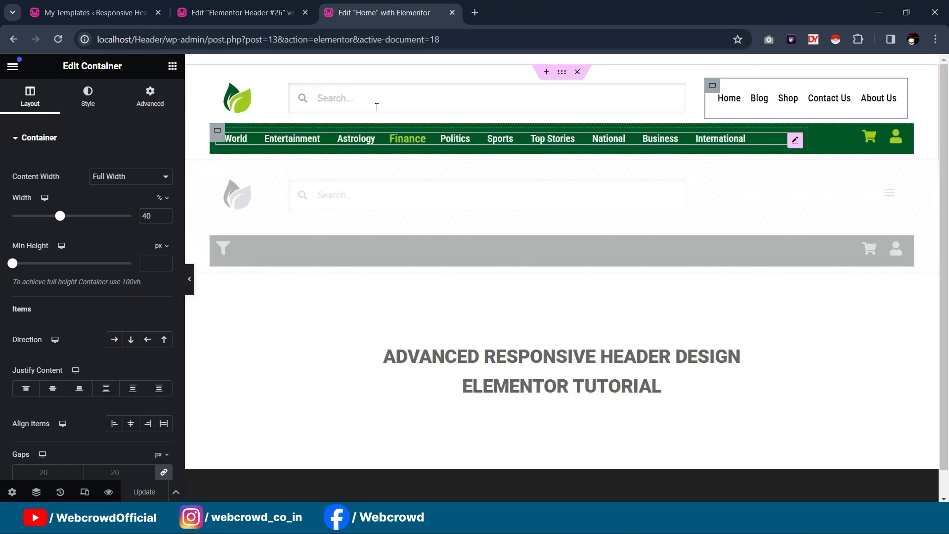
left_click(265, 6)
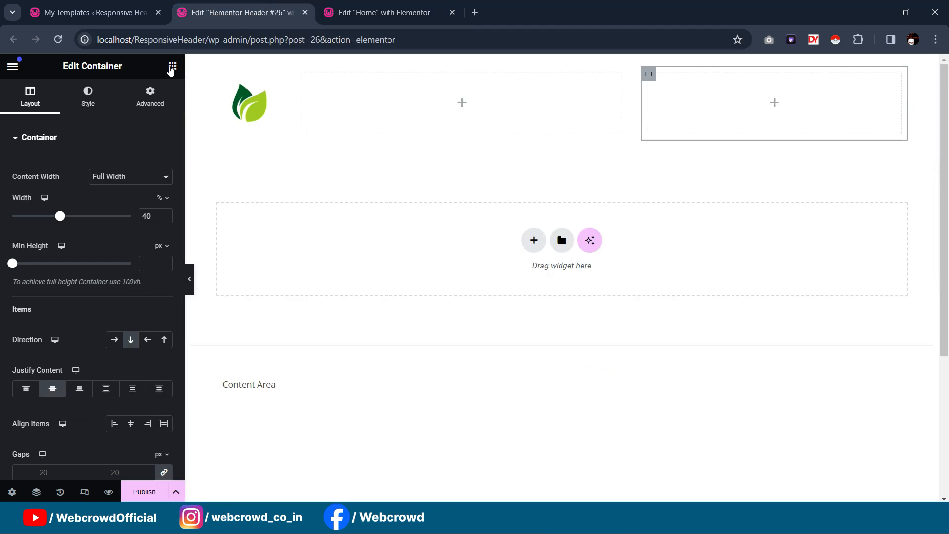
Add a Search Form widget to the middle container with the Minimal skin and a size of 45 px
left_click(172, 66)
type("searc")
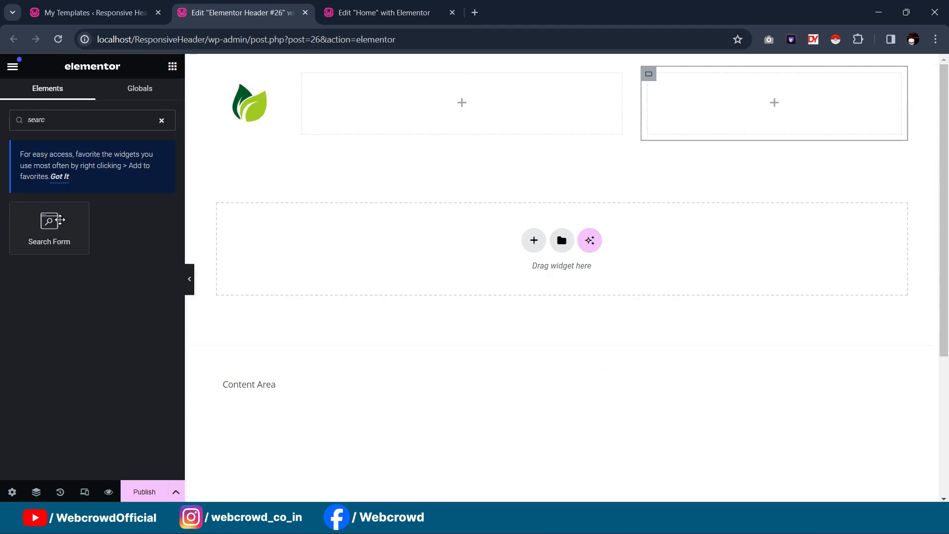
left_click_drag(59, 220, 556, 92)
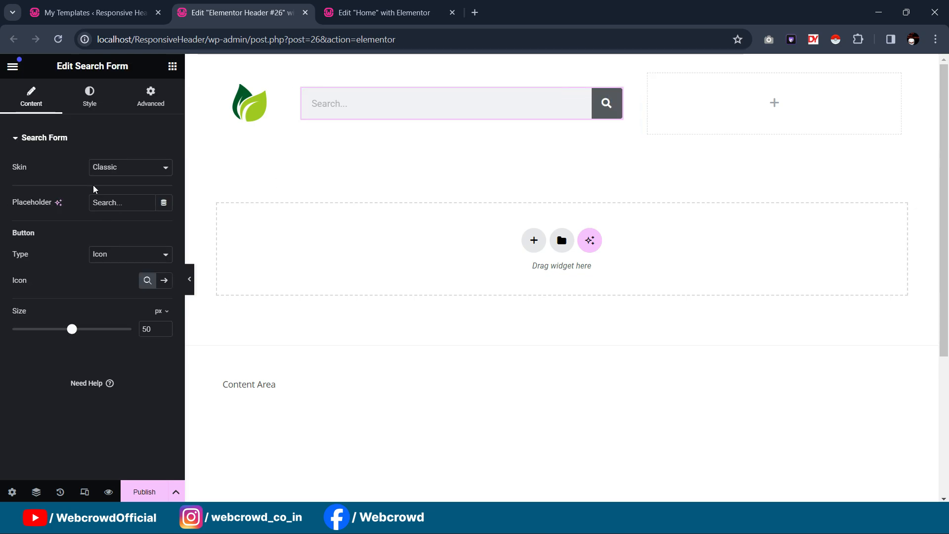
left_click(136, 168)
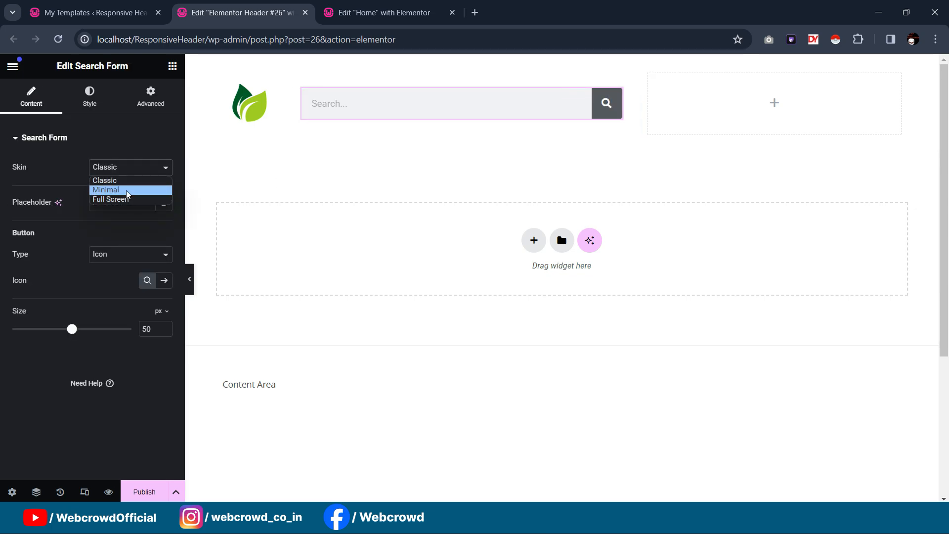
left_click(127, 189)
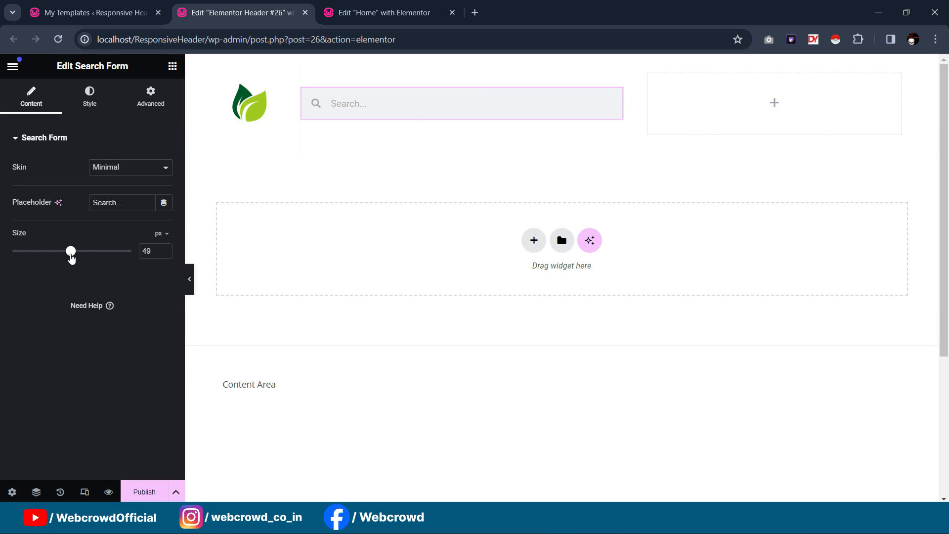
left_click_drag(71, 256, 66, 258)
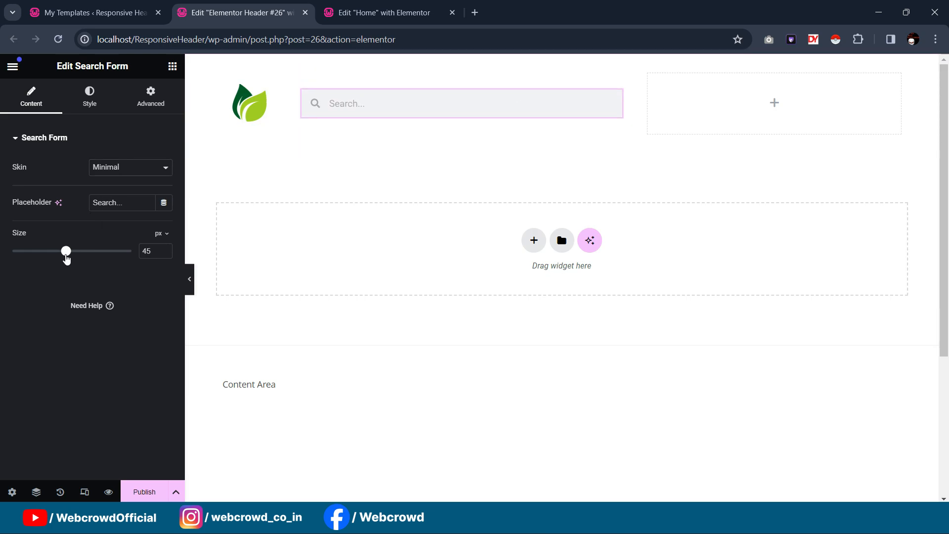
Set the search form input's normal background color to white (#FFFFFF)
left_click(89, 96)
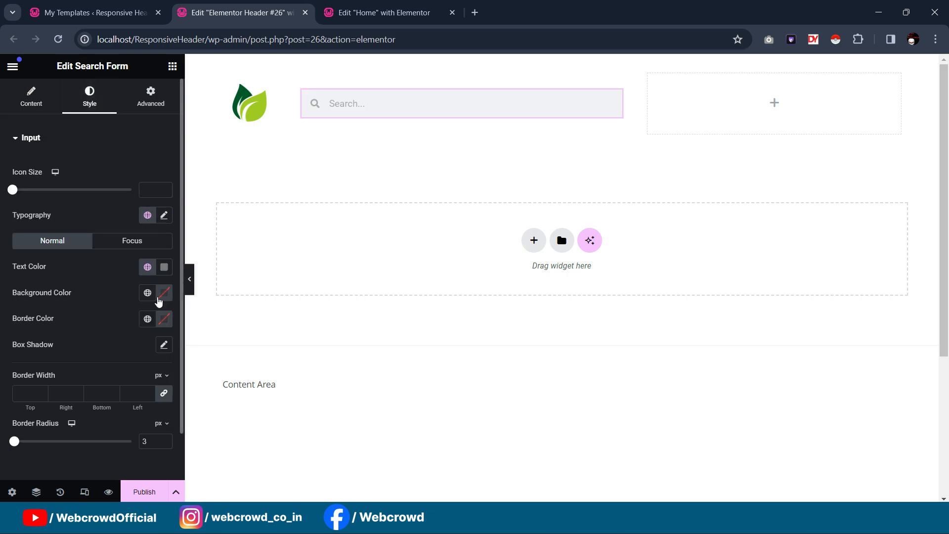
left_click(162, 294)
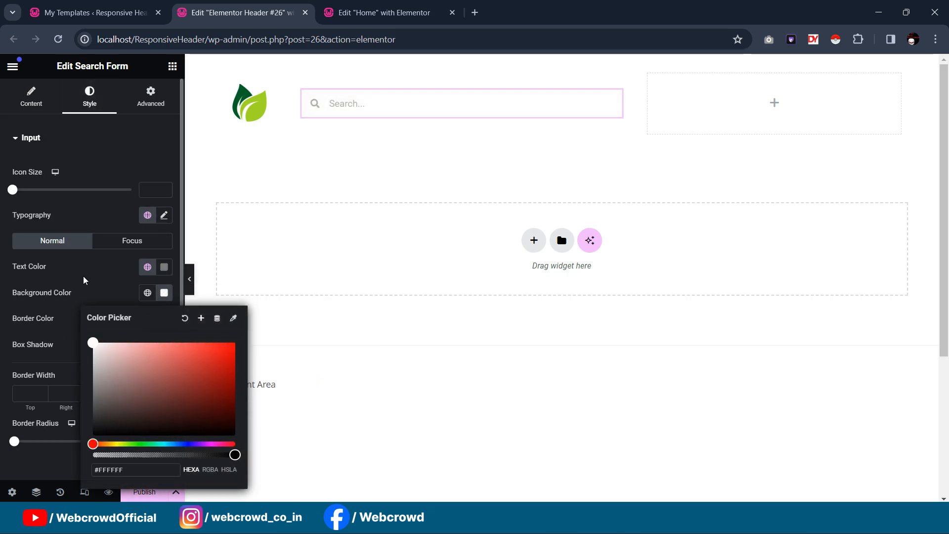
left_click(68, 303)
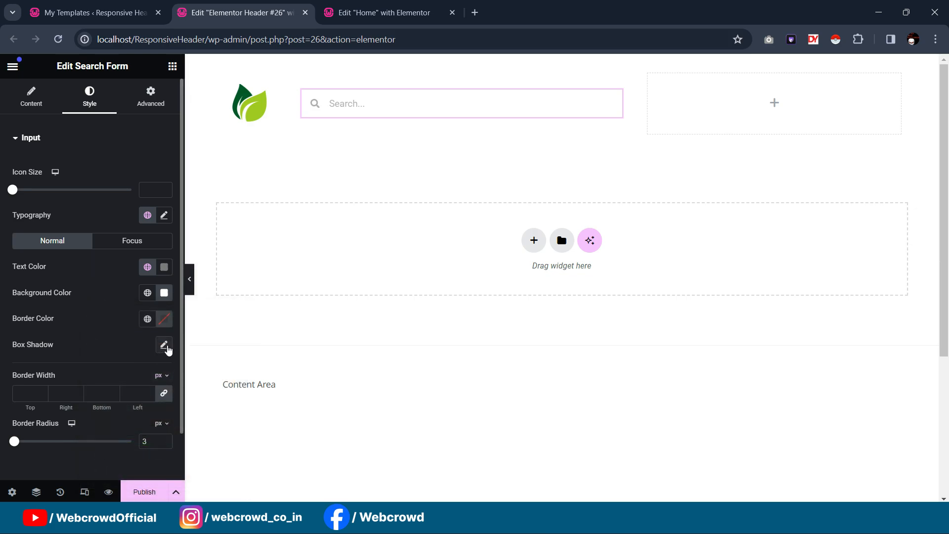
Give the search form input a box shadow with Inset position and a horizontal offset of 1
left_click(165, 348)
scroll(108, 313, "down", 2)
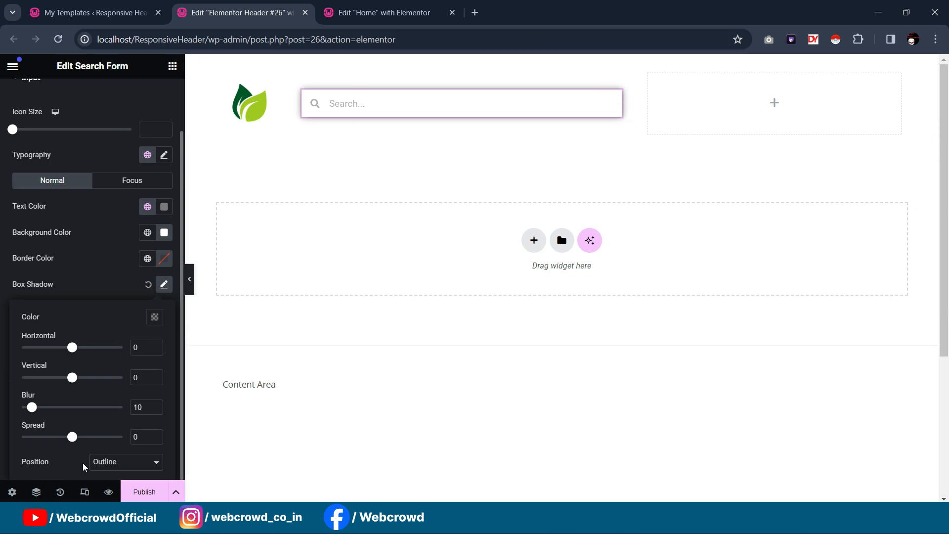
left_click(96, 464)
left_click(95, 484)
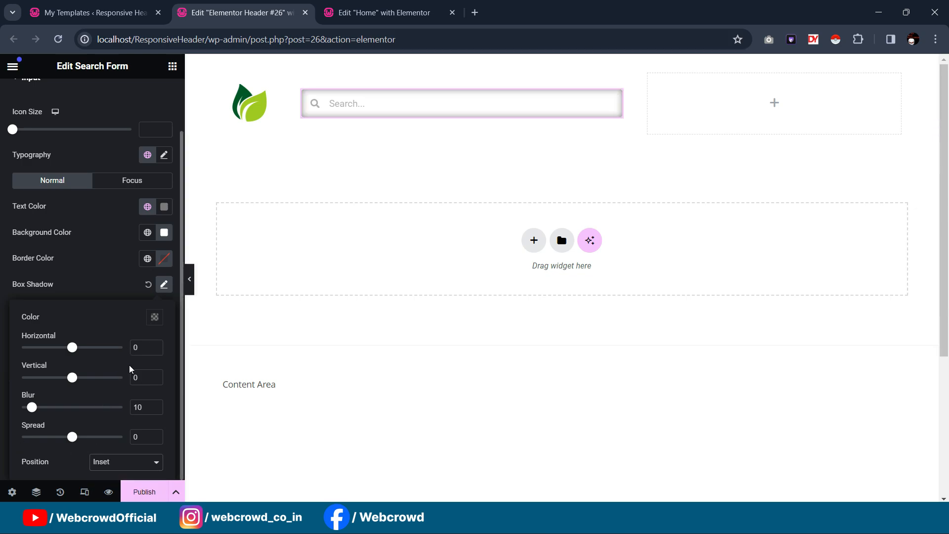
left_click(143, 347)
type("1")
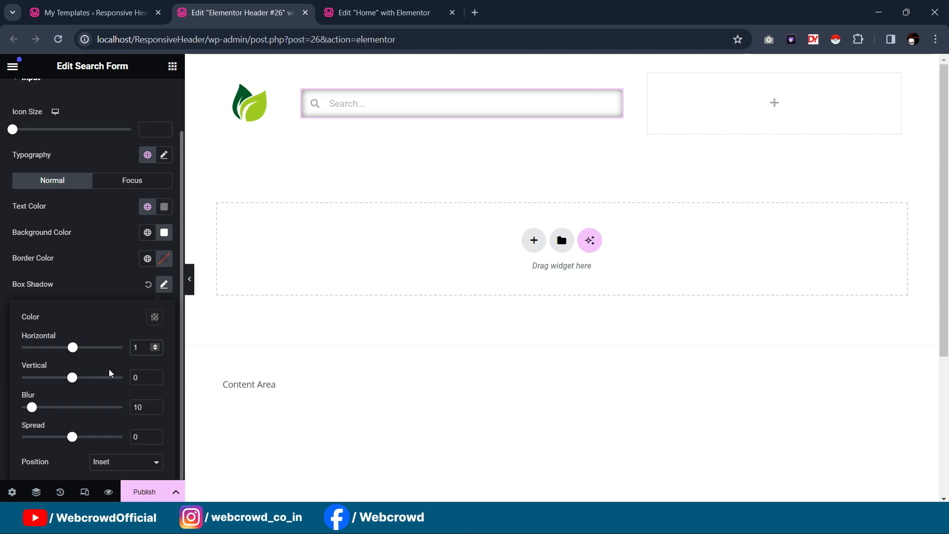
Lower the box shadow color's opacity to rgba(0, 0, 0, 0.11) and preview the header without the editing panel
left_click(158, 322)
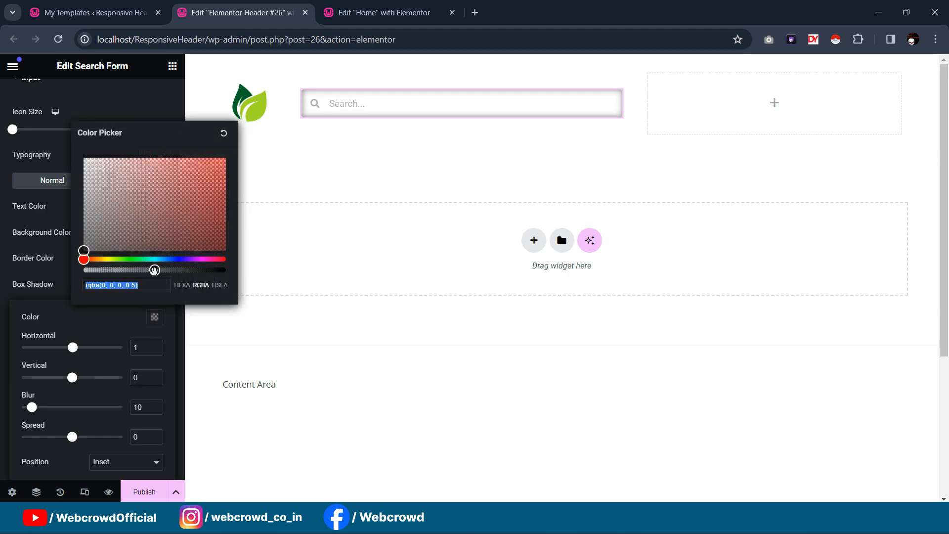
left_click_drag(155, 270, 99, 271)
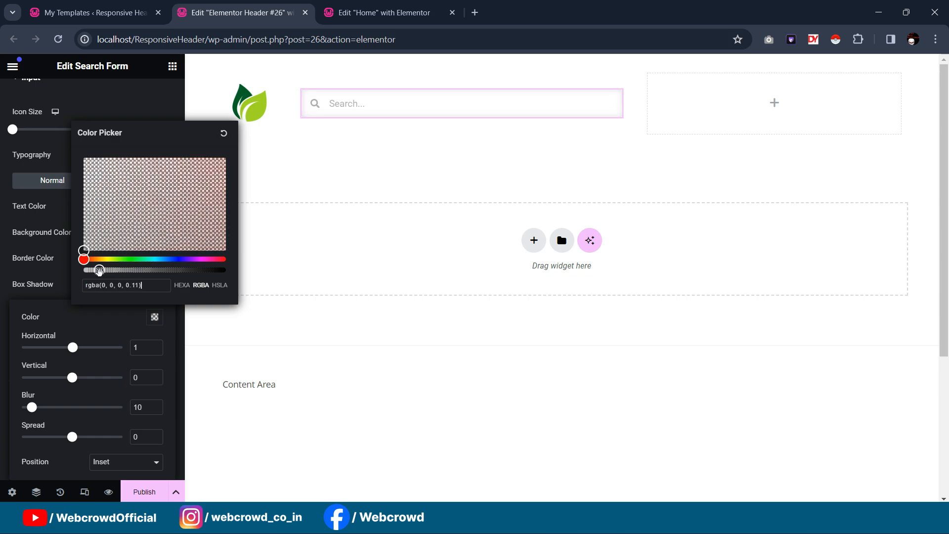
left_click(163, 283)
left_click(187, 279)
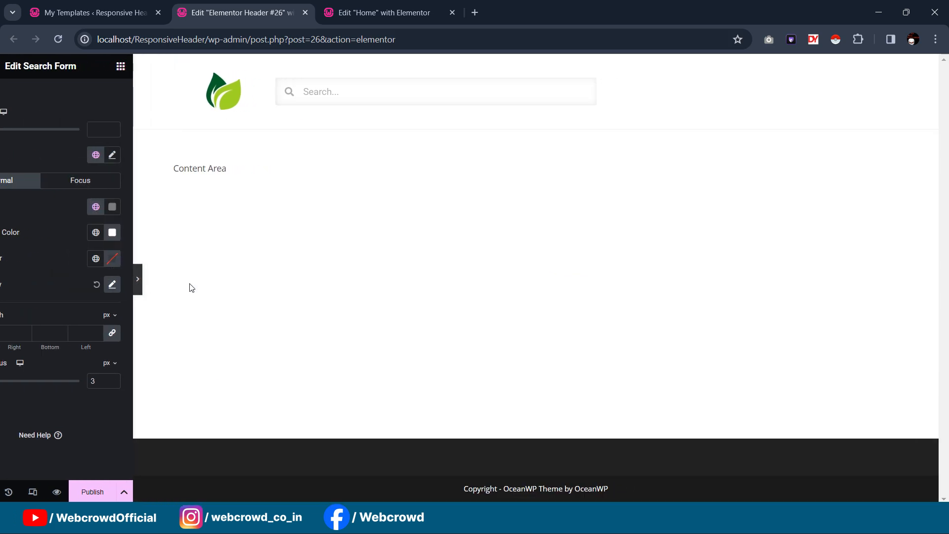
Compare the search field with the header in the "Home" tab and set its box shadow color to rgba(0, 0, 0, 0.1)
left_click(2, 276)
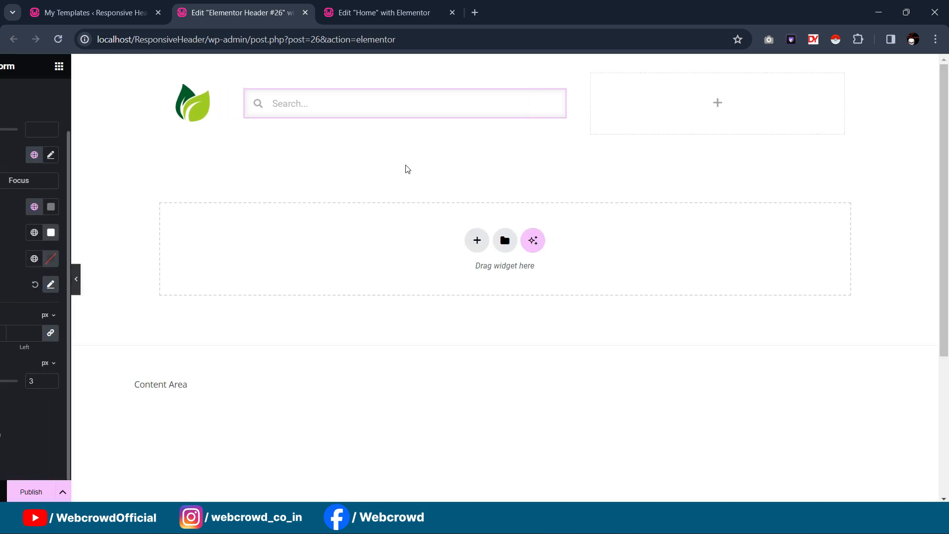
left_click(380, 13)
left_click(298, 4)
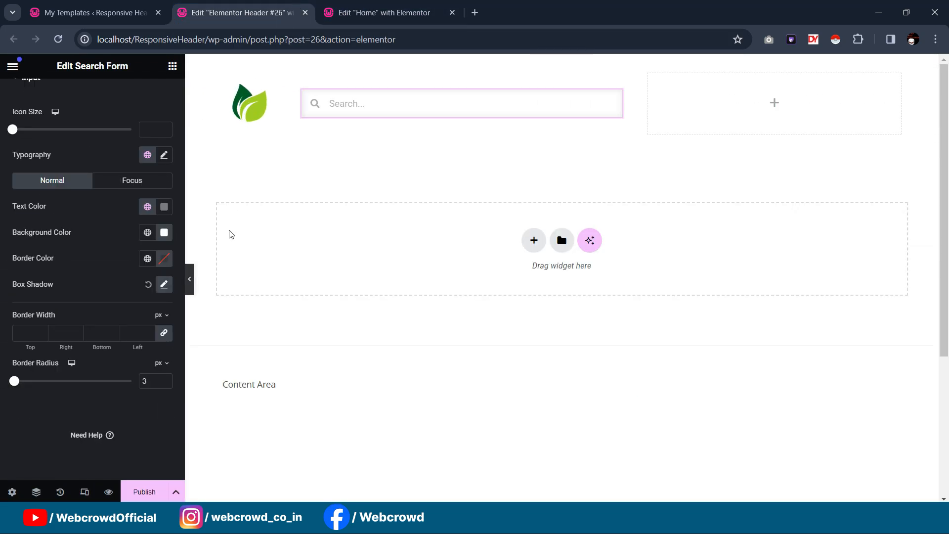
left_click(386, 103)
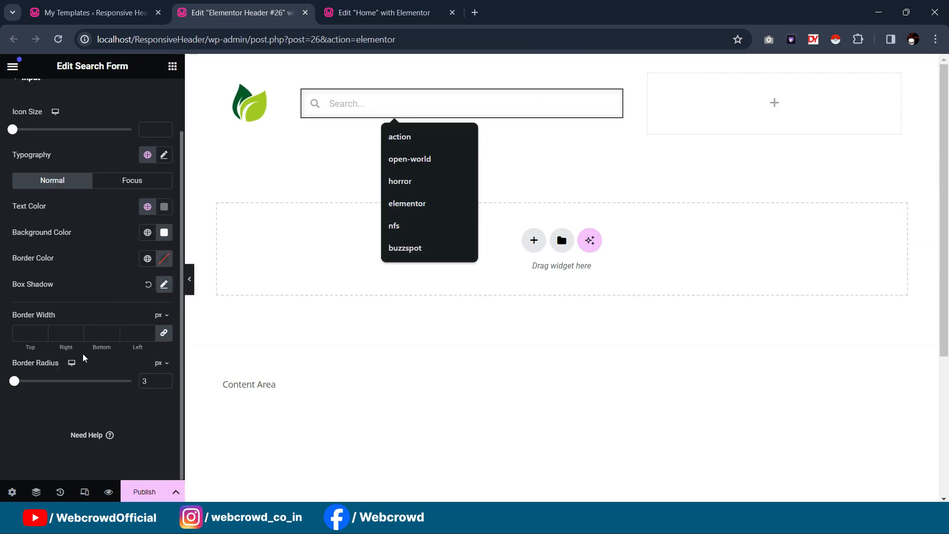
left_click(163, 283)
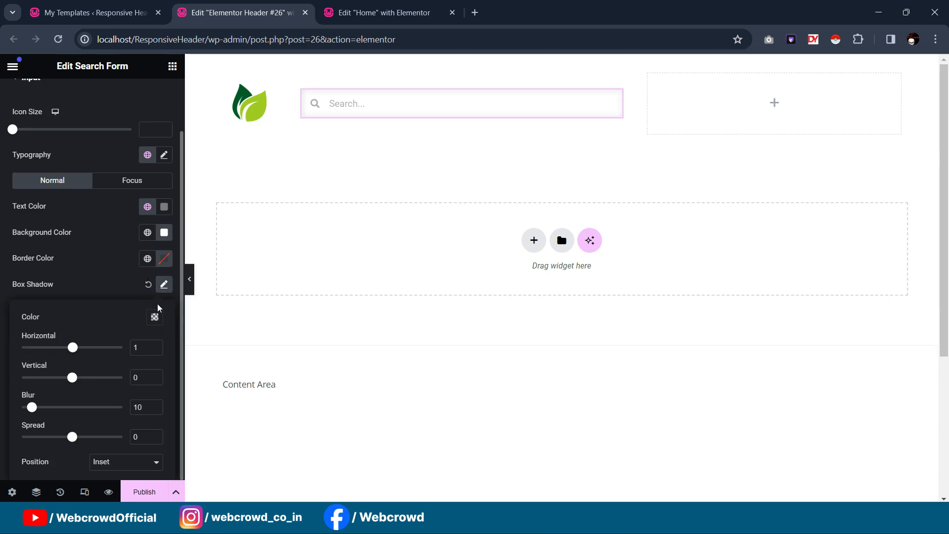
left_click(155, 317)
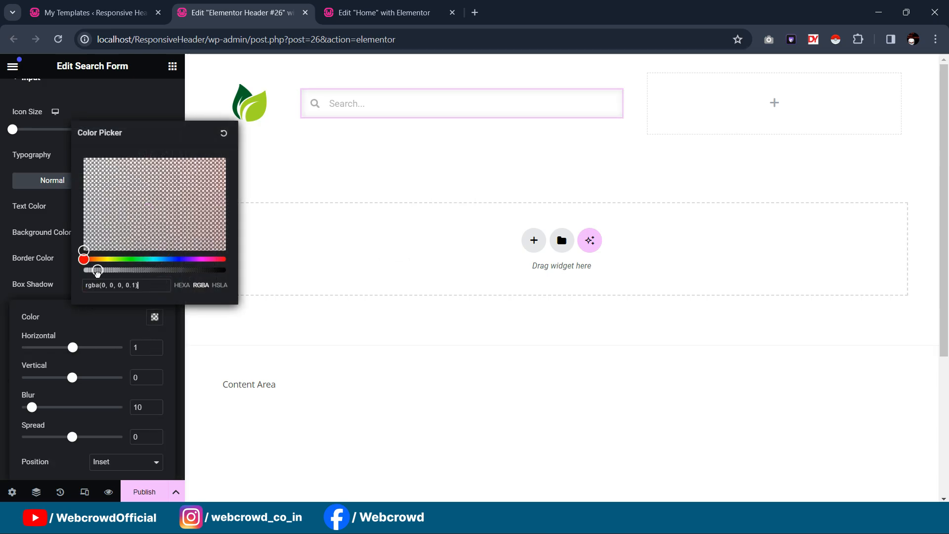
left_click(110, 93)
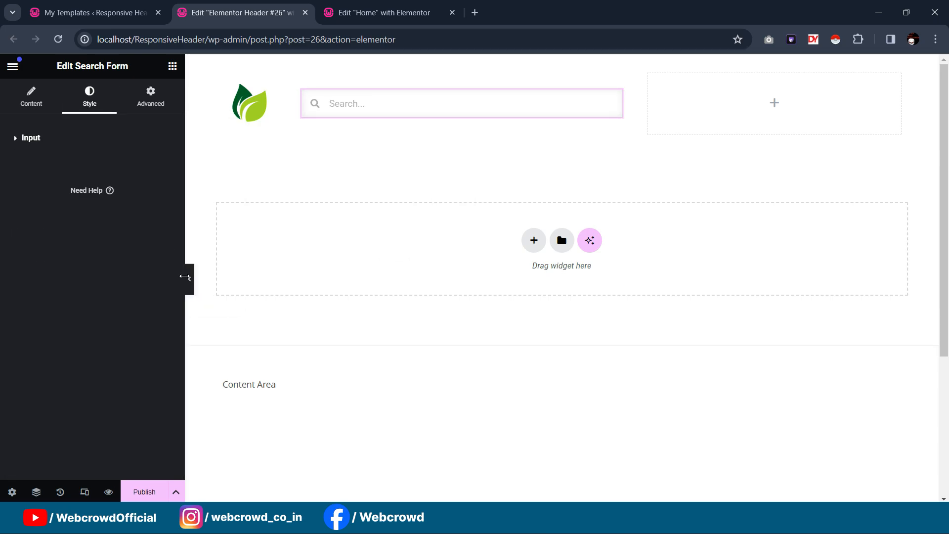
left_click(190, 281)
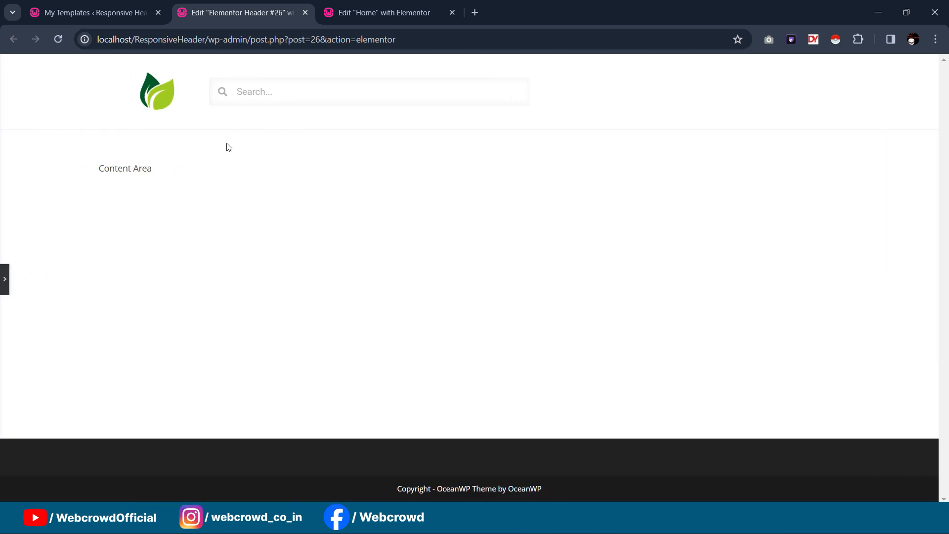
left_click(3, 275)
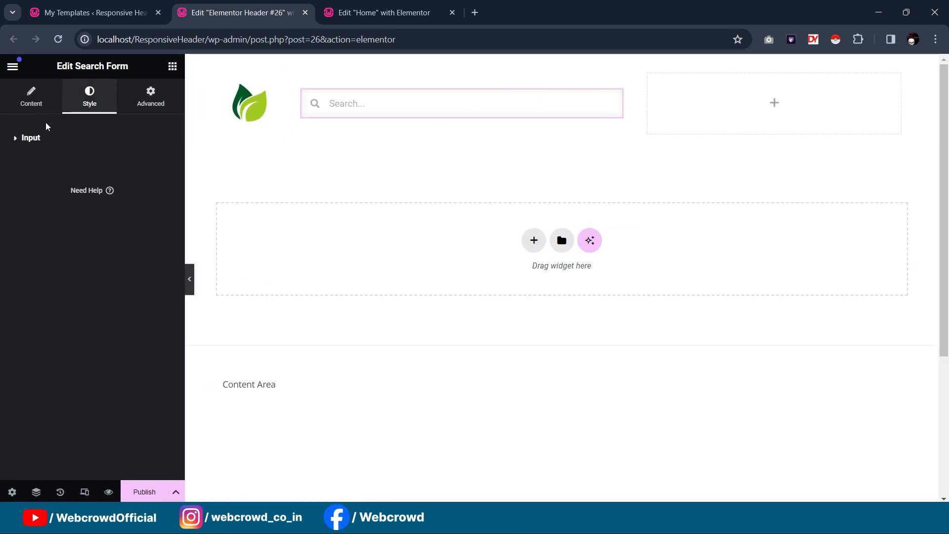
left_click(39, 140)
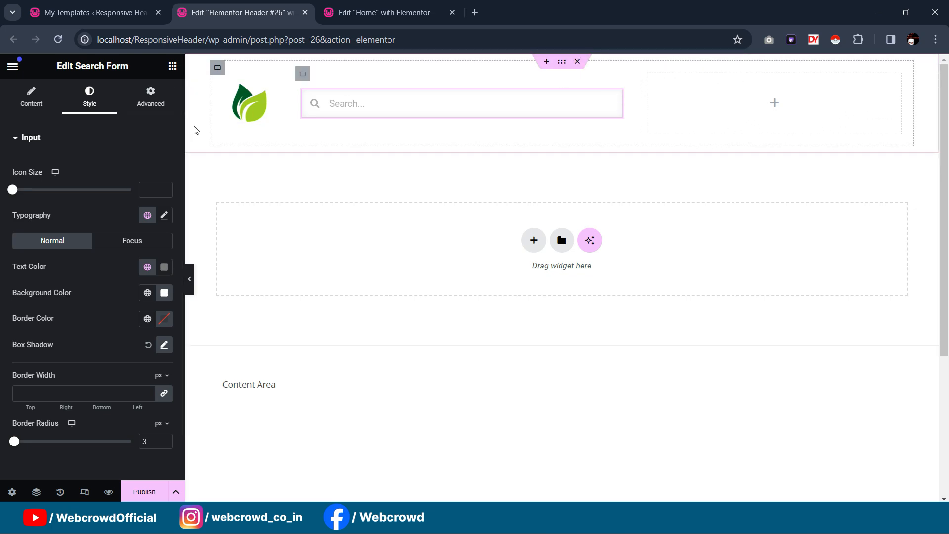
Search the widgets for "menu", add a WordPress Menu to the empty header container, and assign Main_menu to it
left_click(172, 65)
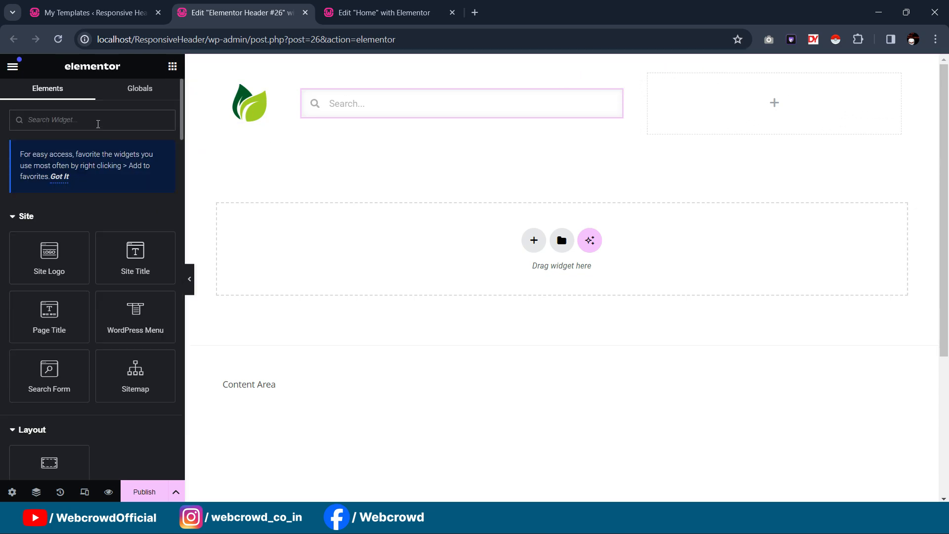
type("menu")
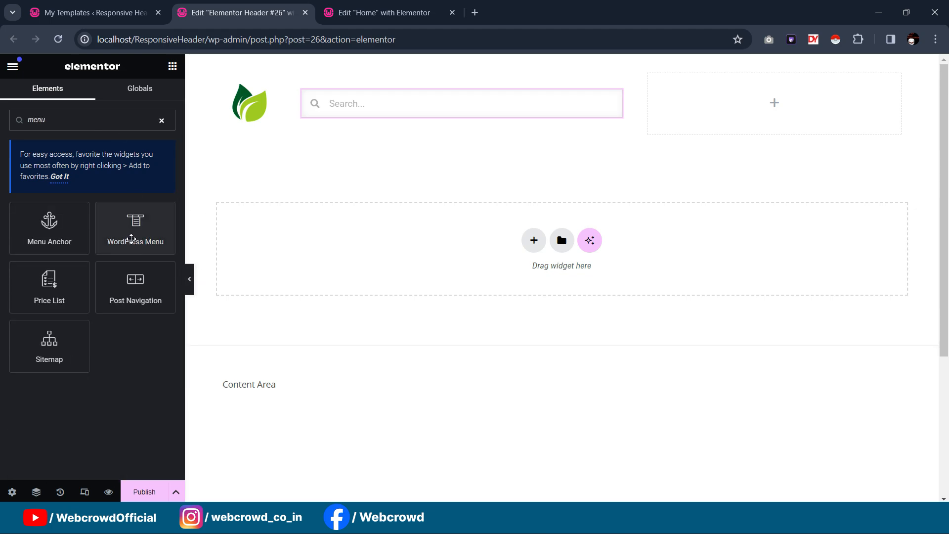
left_click_drag(134, 240, 806, 111)
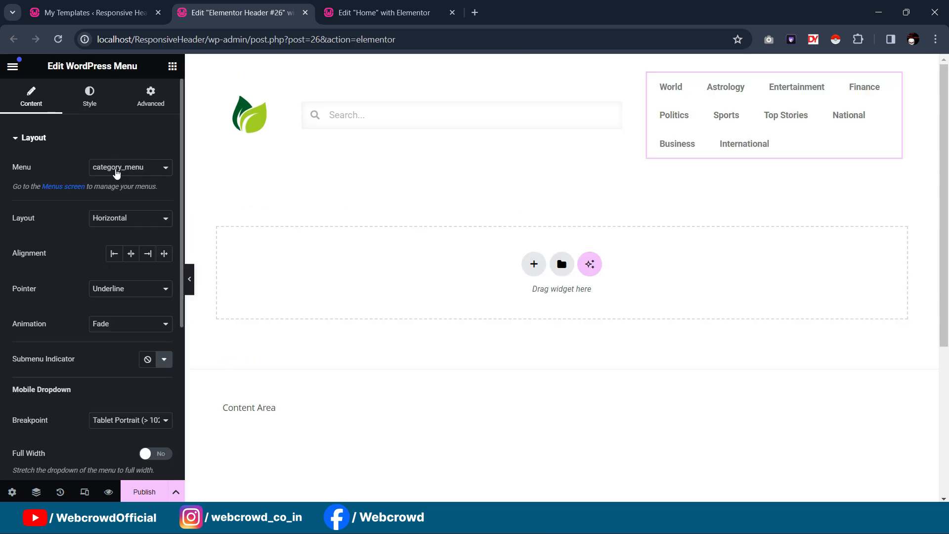
left_click(120, 168)
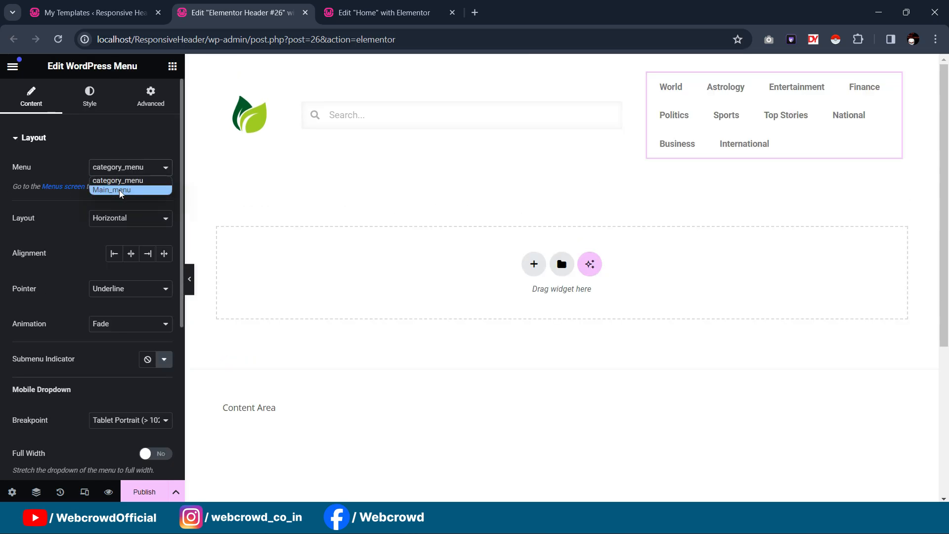
left_click(120, 190)
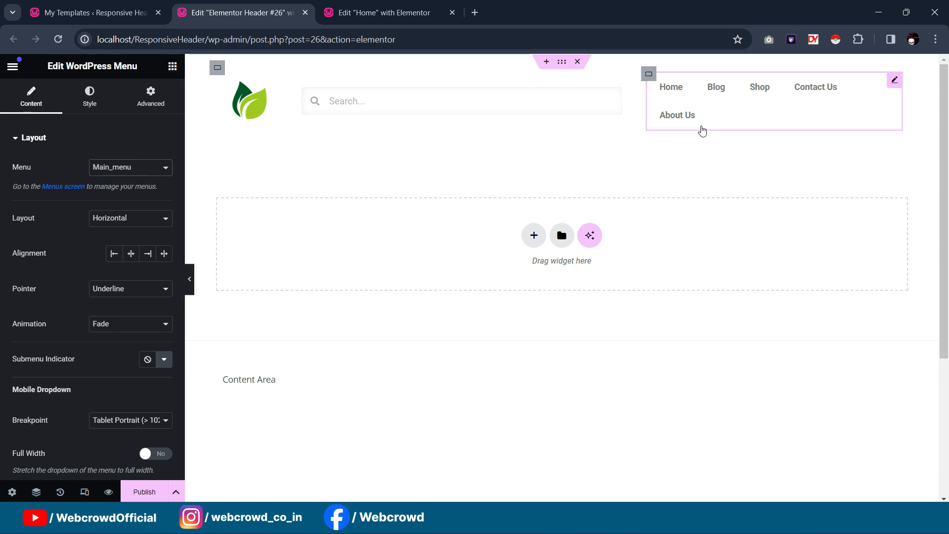
Align the menu items to the right and set their horizontal padding to 10 px
left_click(111, 420)
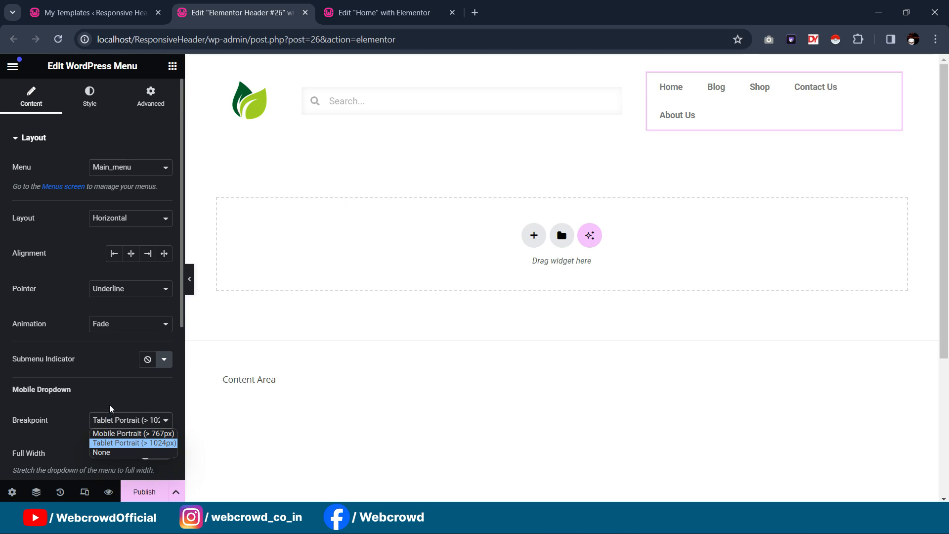
left_click(114, 402)
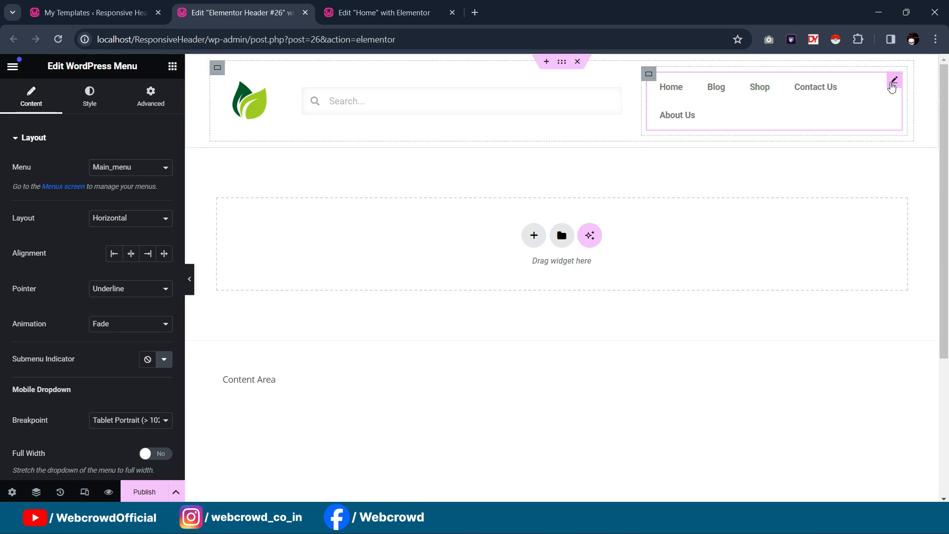
left_click(147, 257)
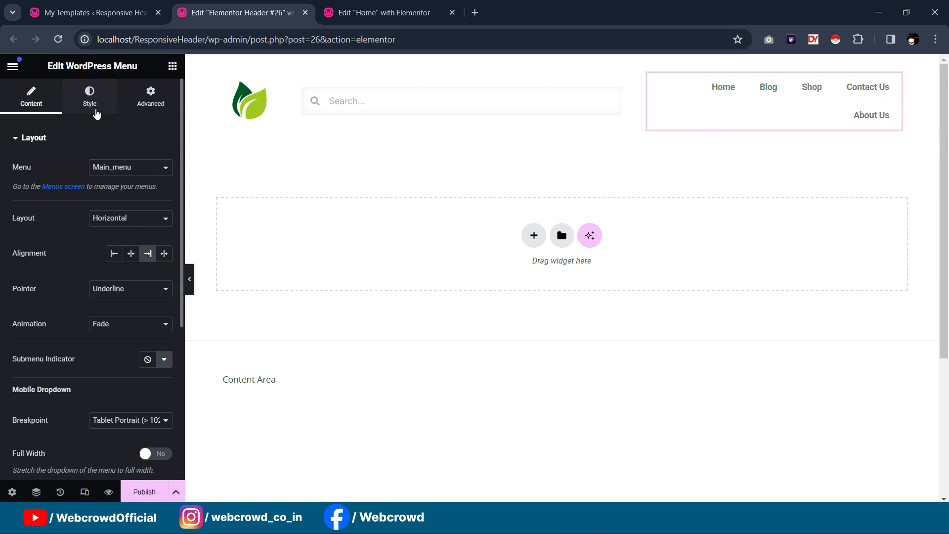
left_click(96, 113)
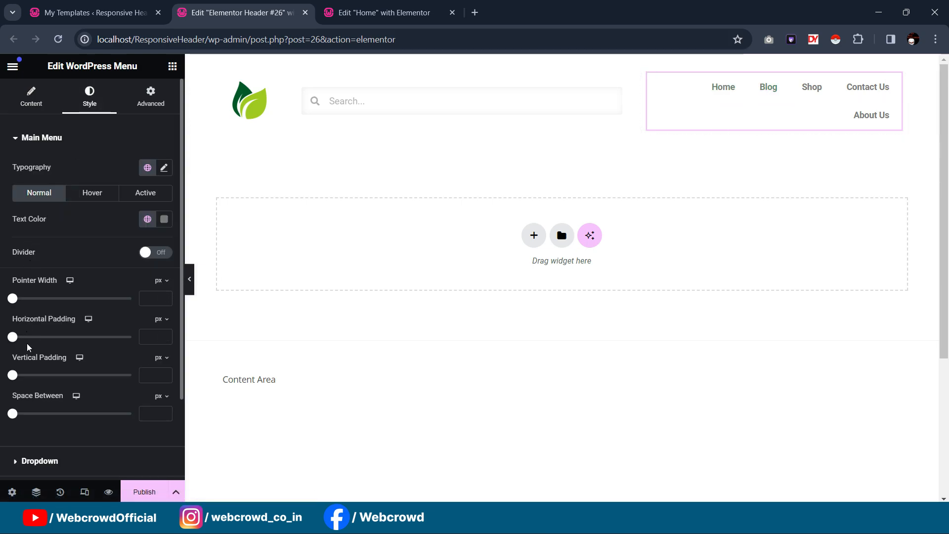
mouse_move(13, 336)
left_mouse_down()
mouse_move(39, 338)
mouse_move(30, 345)
mouse_move(37, 350)
left_mouse_up()
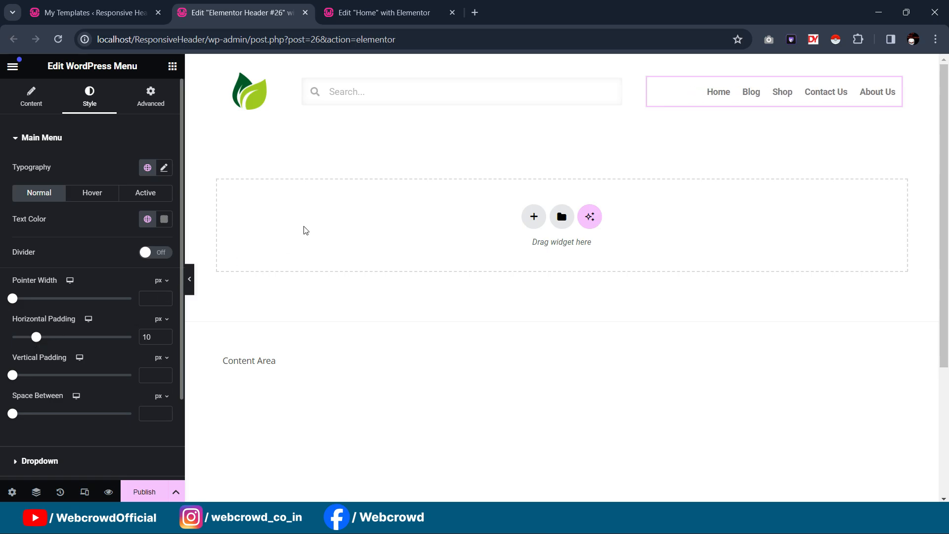
Set the menu's typography to Roboto Condensed at 18 px, using the header in the "Home" tab as reference
left_click(374, 13)
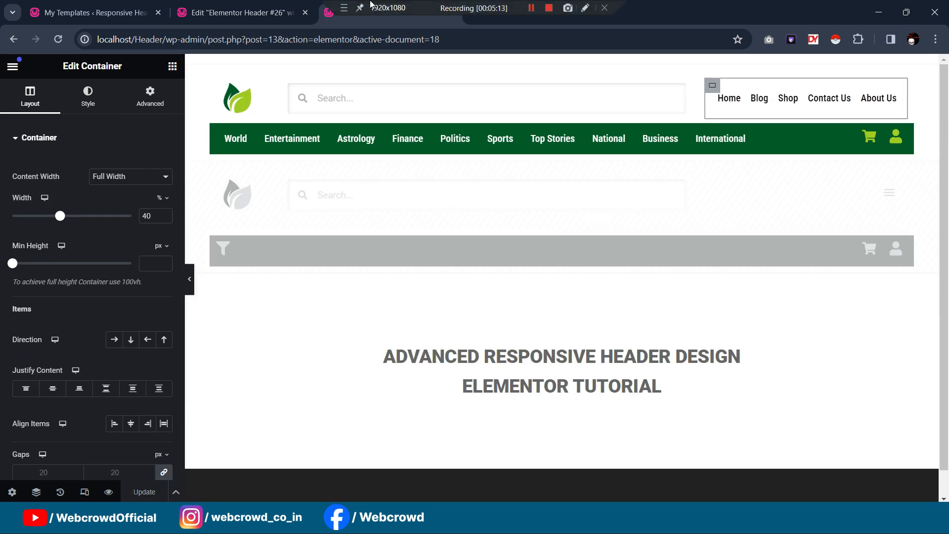
left_click(270, 4)
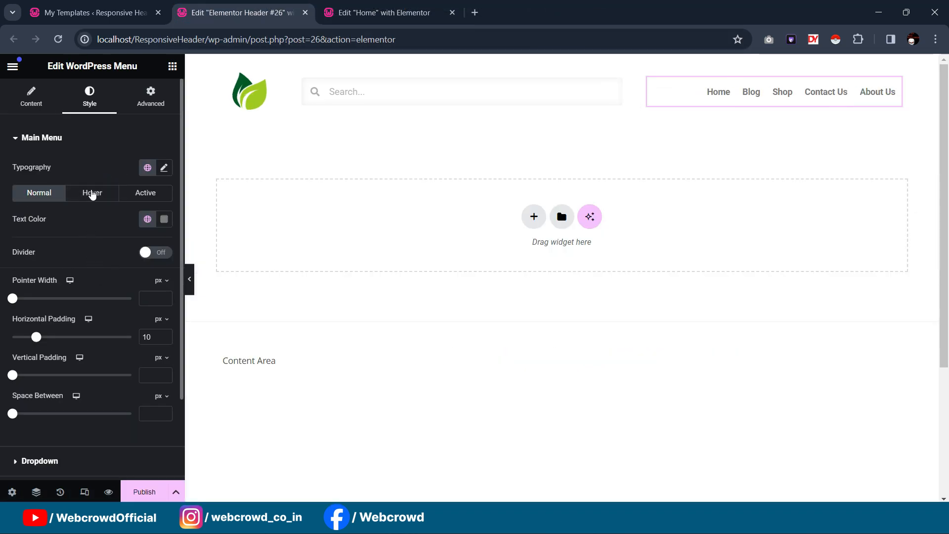
left_click(164, 168)
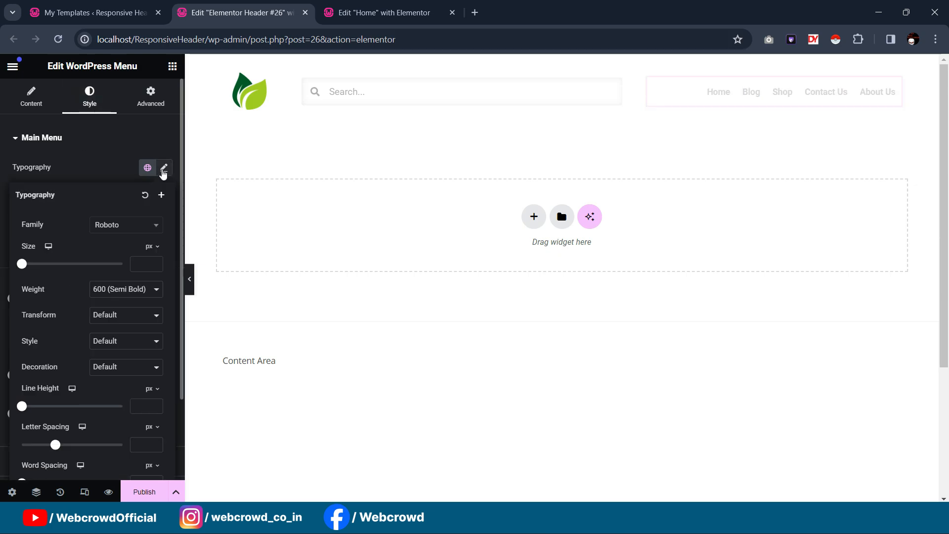
left_click(149, 288)
left_click(130, 225)
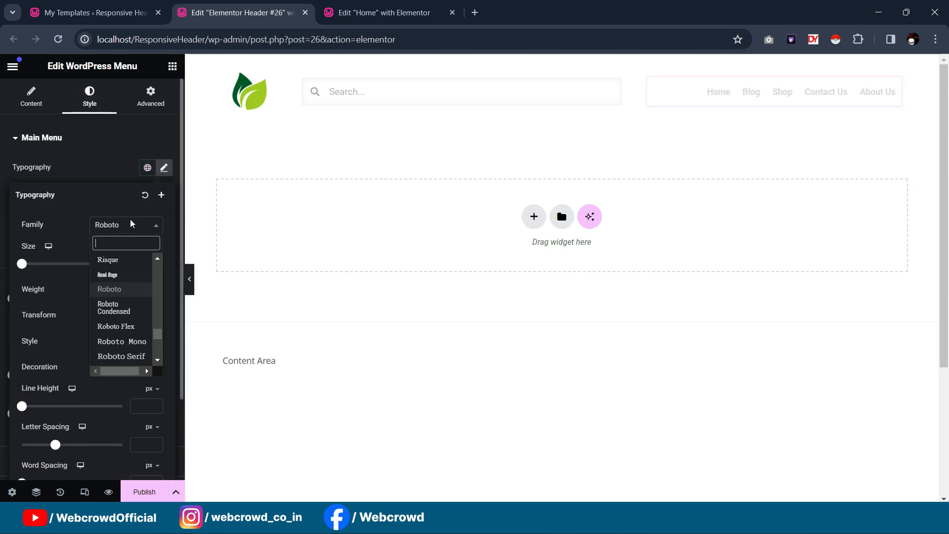
left_click(117, 310)
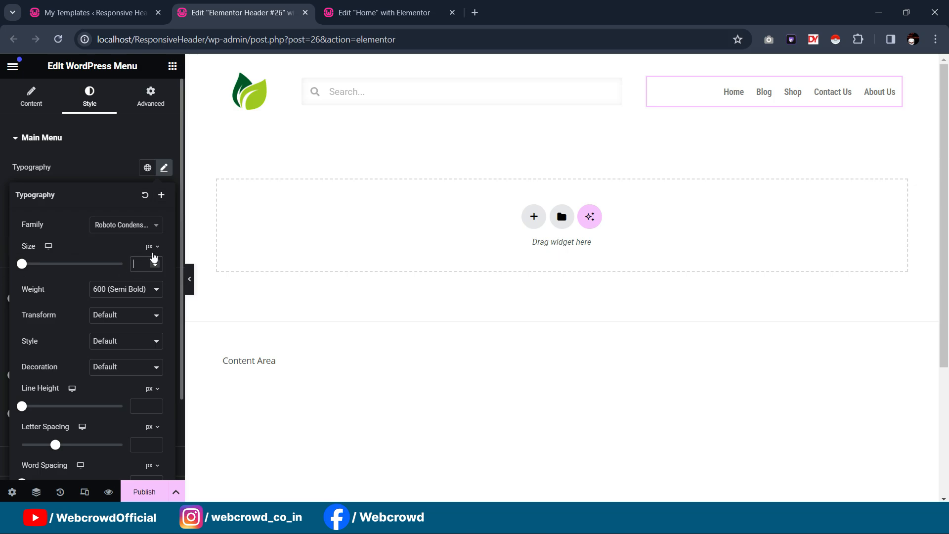
left_click(159, 257)
type("20")
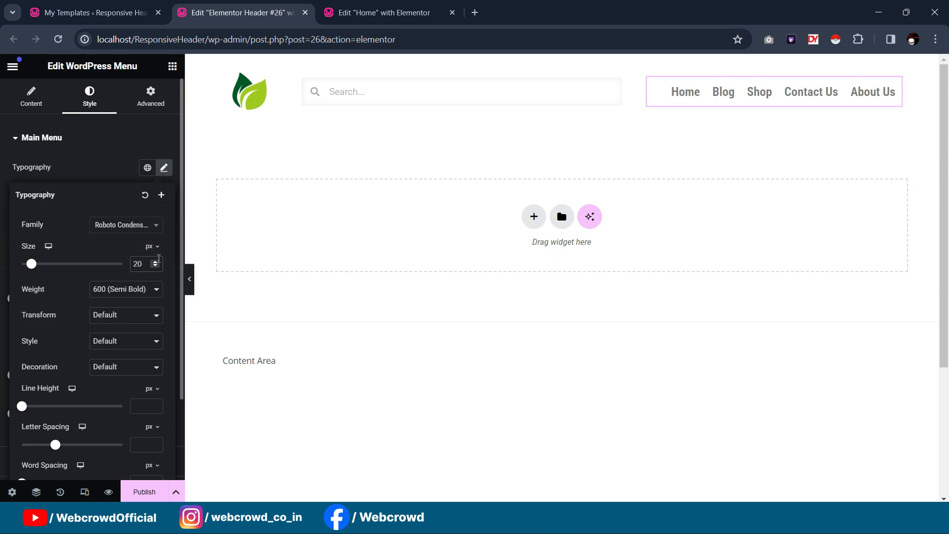
key("Down")
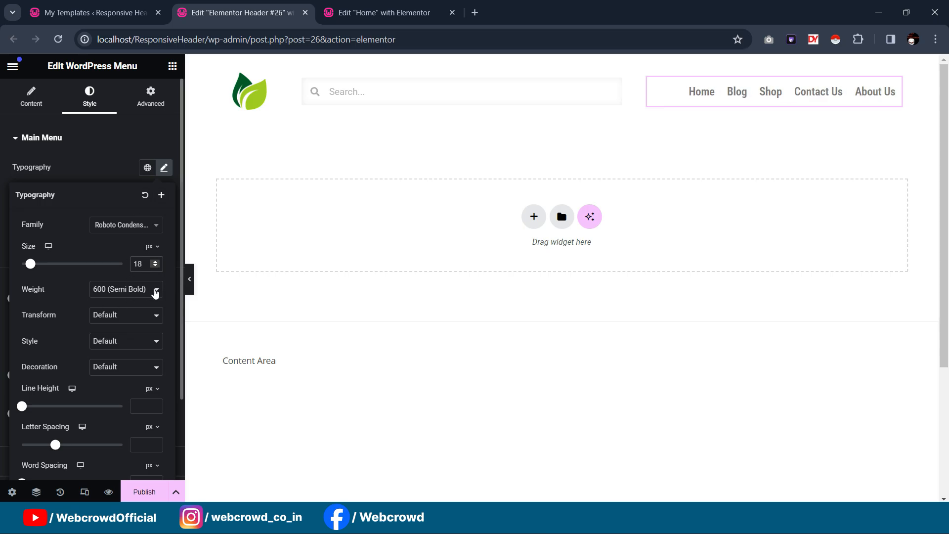
scroll(101, 352, "down", 2)
scroll(96, 202, "up", 2)
left_click(109, 170)
Set the menu's normal text color to #252525
left_click(163, 219)
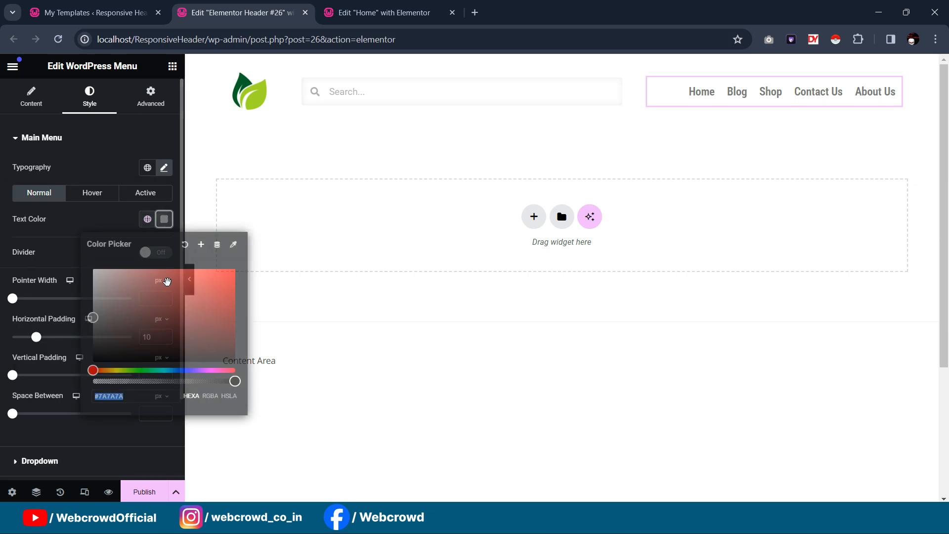
left_click_drag(94, 319, 85, 348)
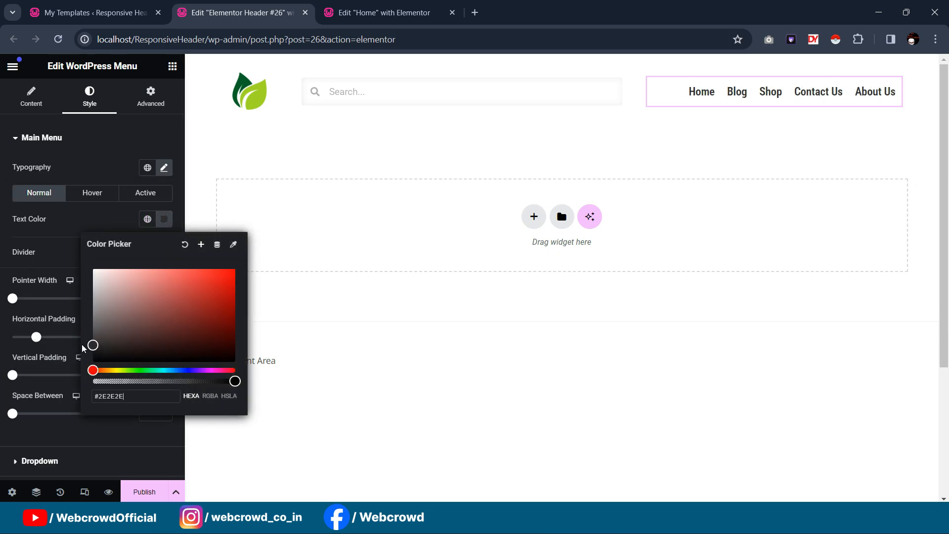
left_click_drag(82, 344, 82, 348)
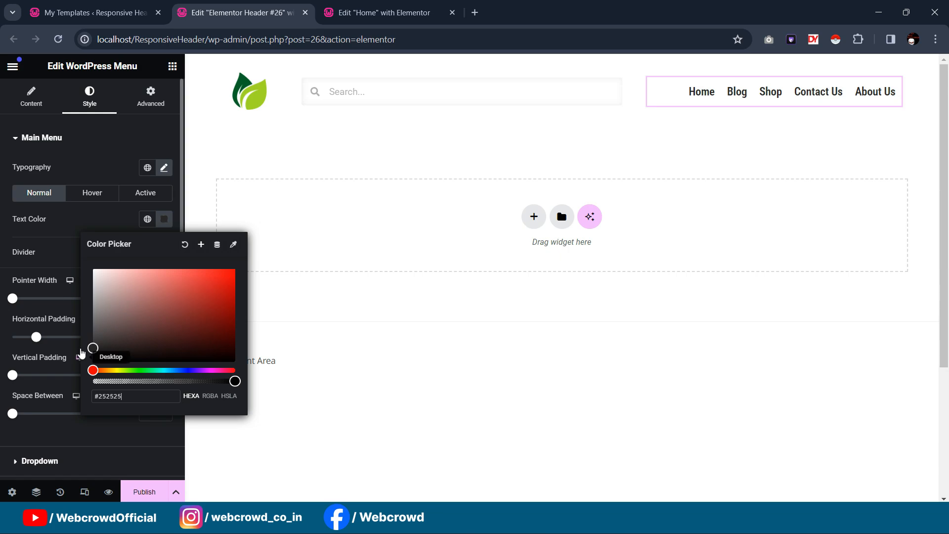
left_click(80, 218)
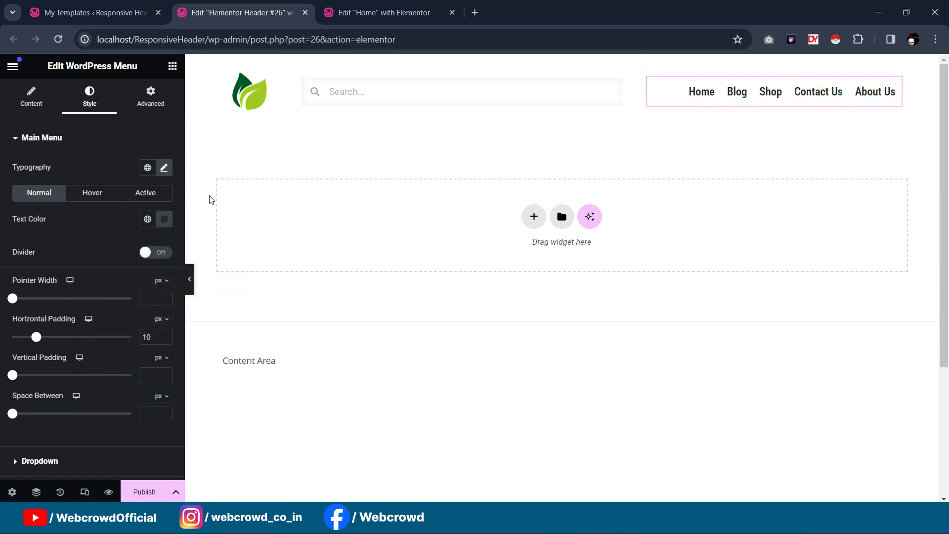
Copy the light green fill A3DA22 from the Figma design and check the reference menu's hover effect in the "Home" tab
left_click(90, 194)
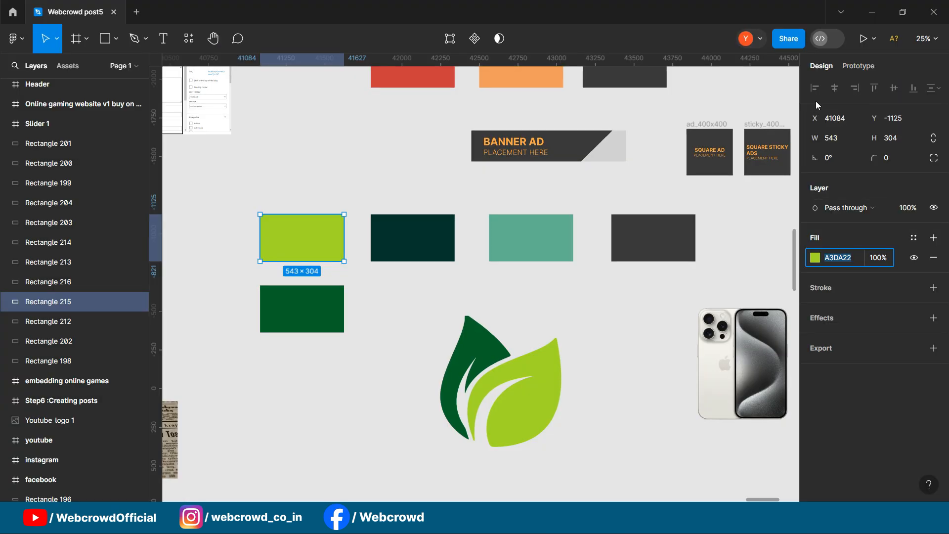
left_click(871, 12)
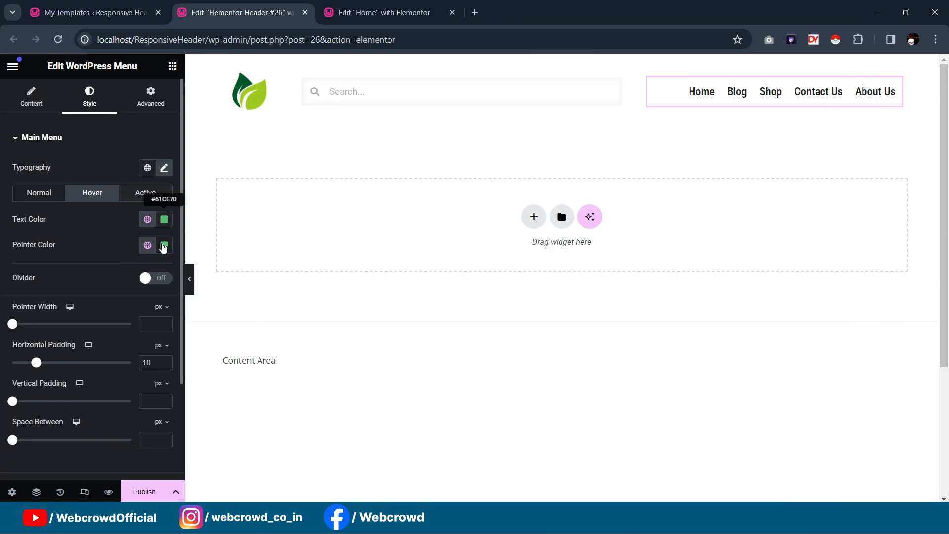
left_click(386, 18)
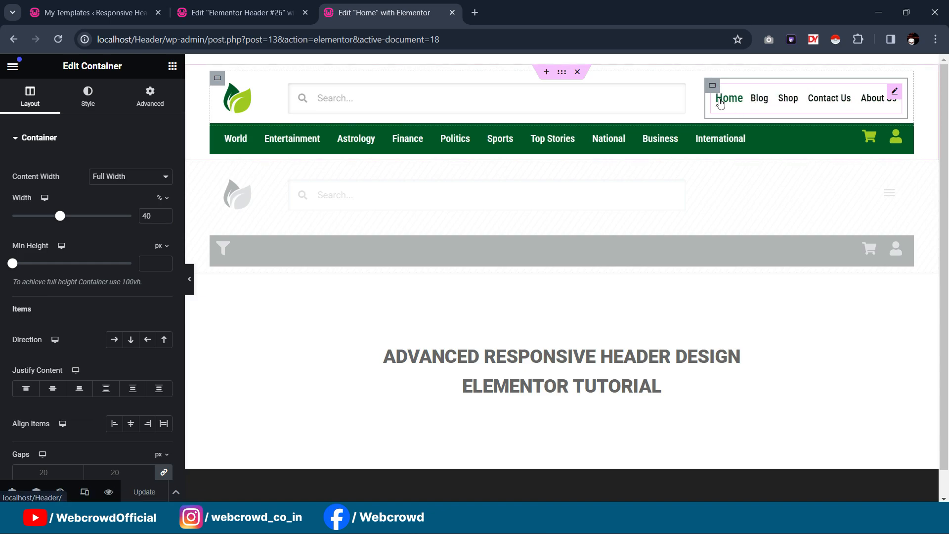
left_click(241, 12)
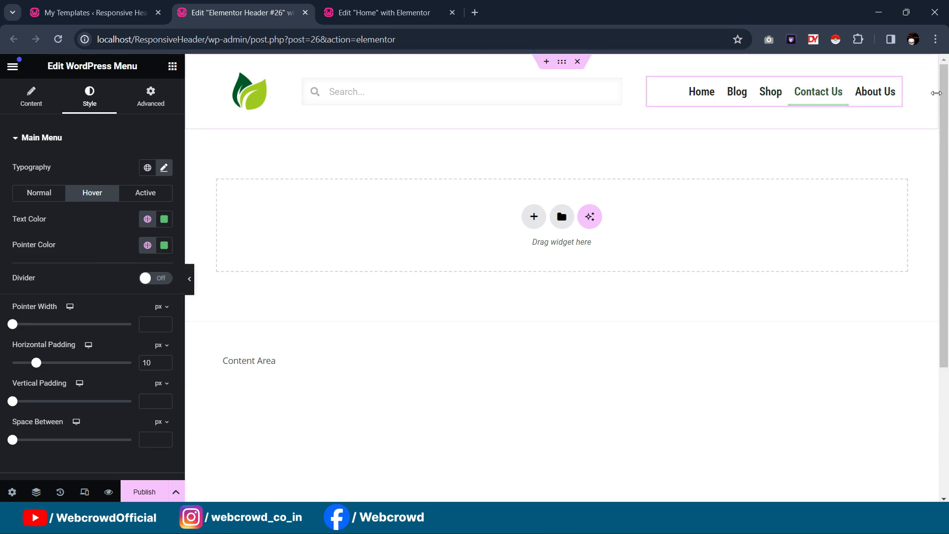
Set the WordPress menu's pointer to Text with the Grow animation
left_click(22, 193)
left_click(76, 197)
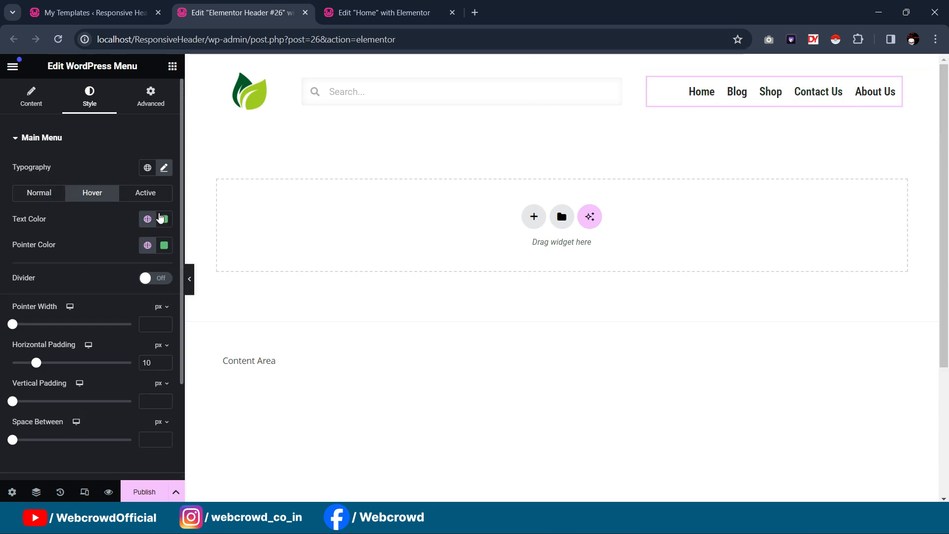
scroll(106, 268, "down", 4)
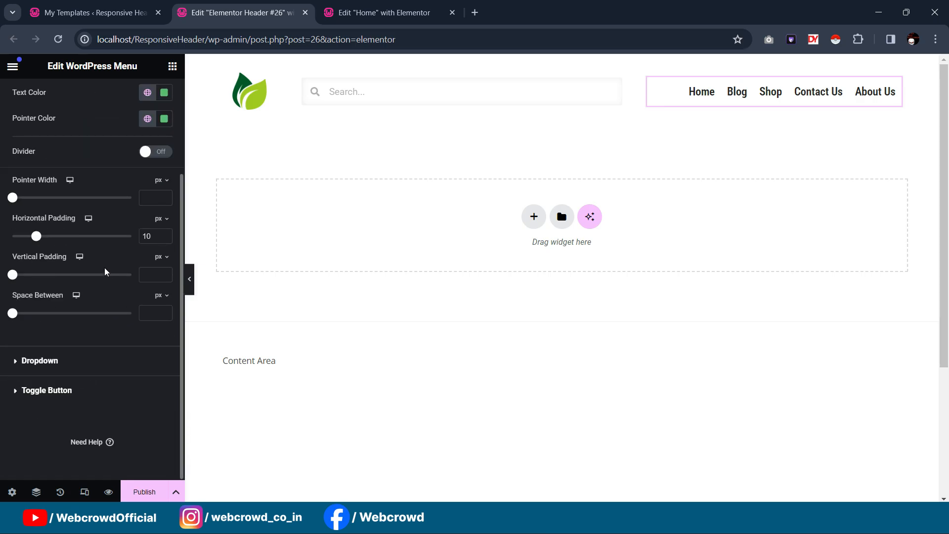
scroll(107, 272, "up", 3)
left_click(33, 100)
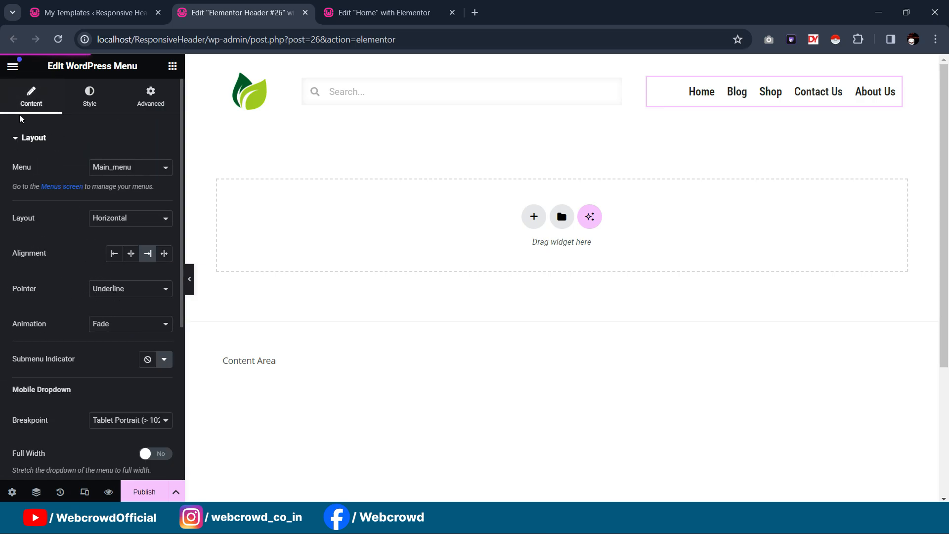
left_click(122, 295)
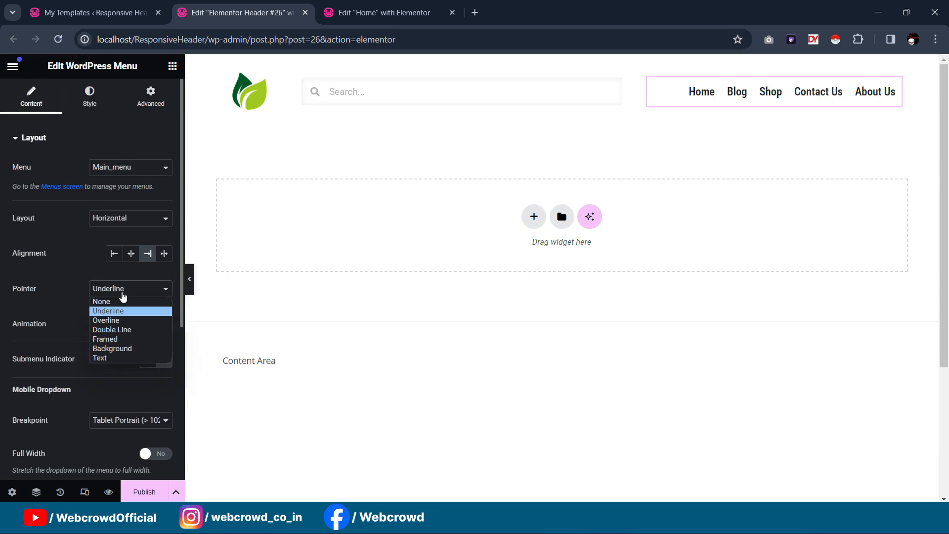
left_click(116, 356)
left_click(110, 328)
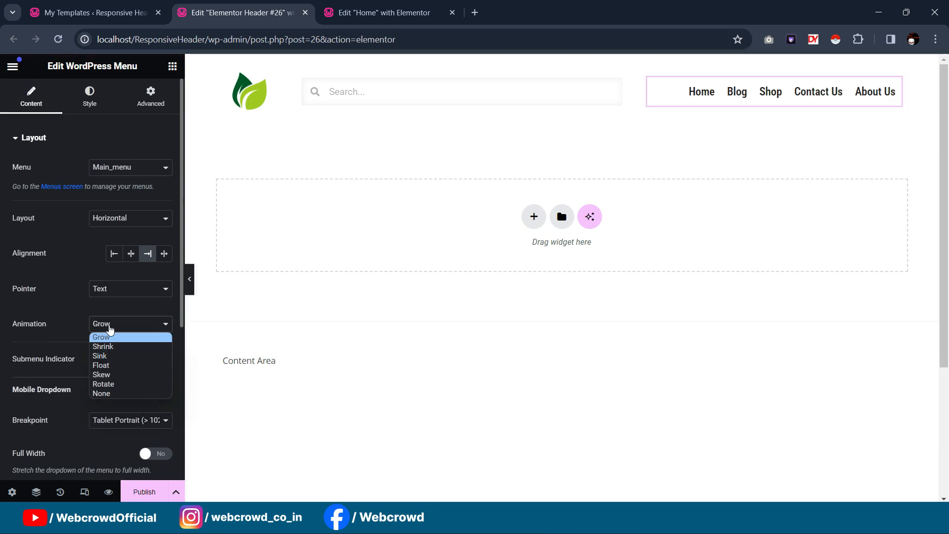
left_click(114, 393)
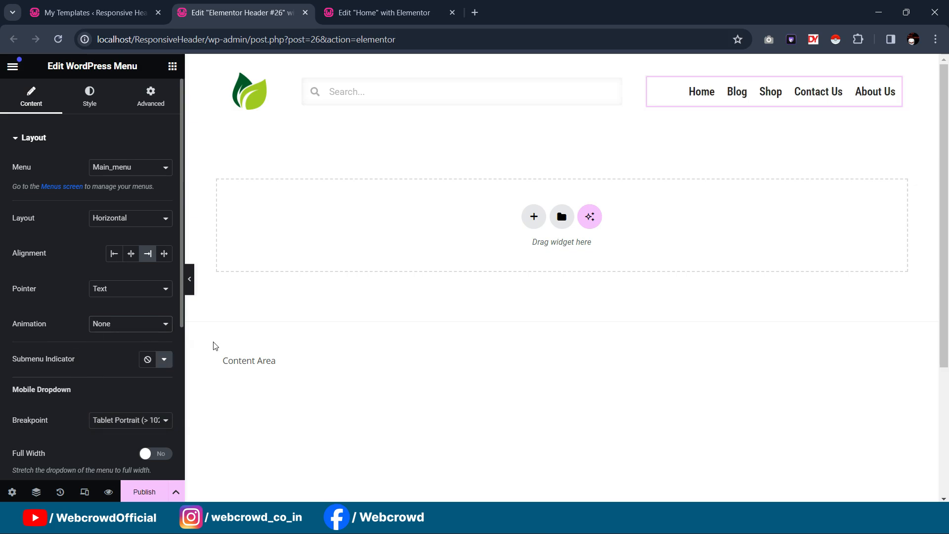
left_click(124, 324)
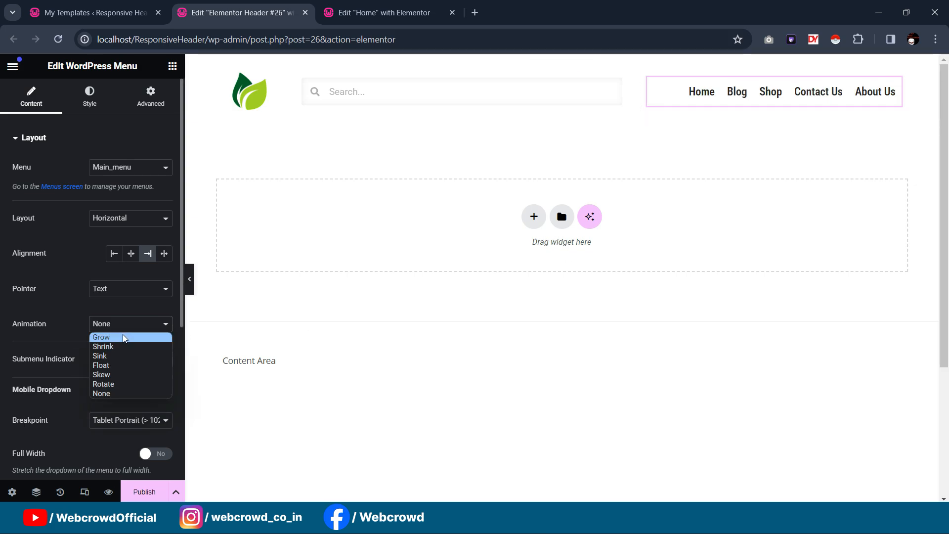
left_click(111, 337)
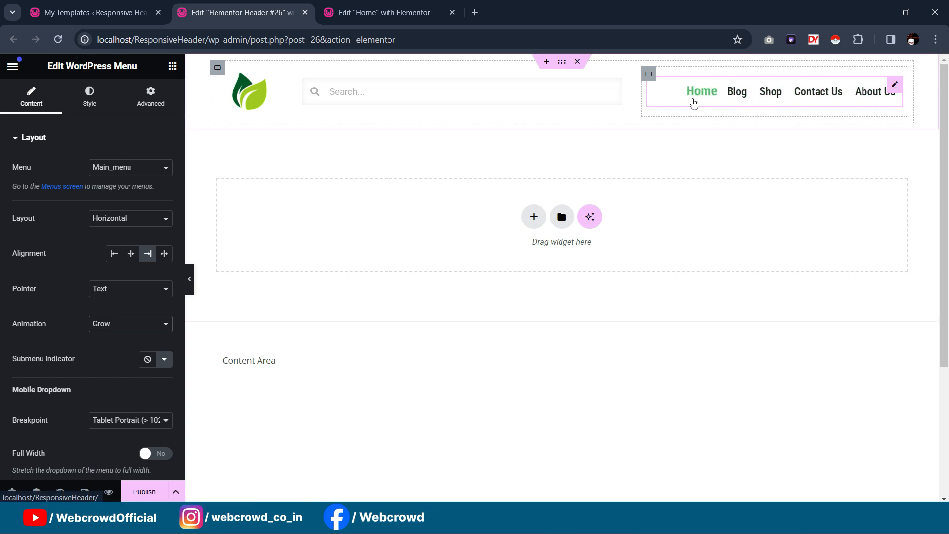
Set the menu's hover text color to #A3DA22 and preview it on the menu items
left_click(89, 97)
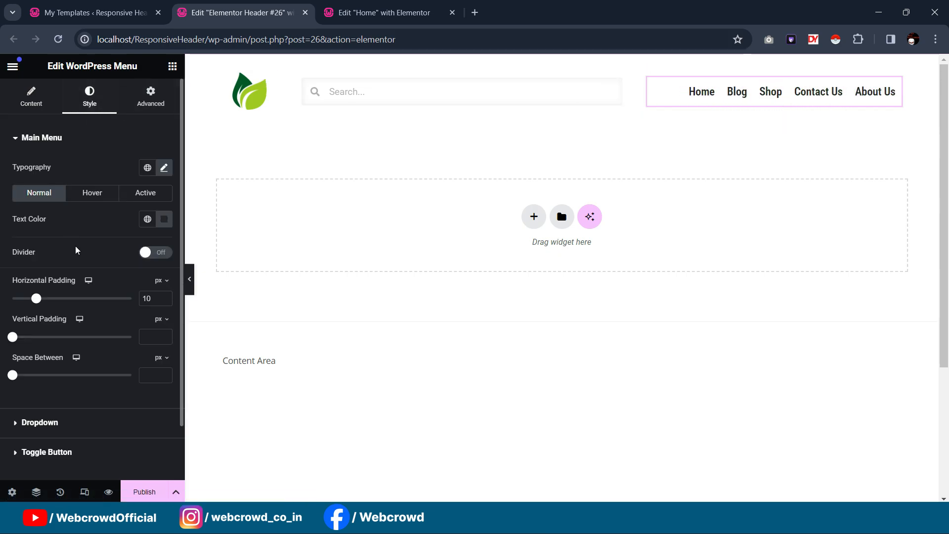
left_click(86, 198)
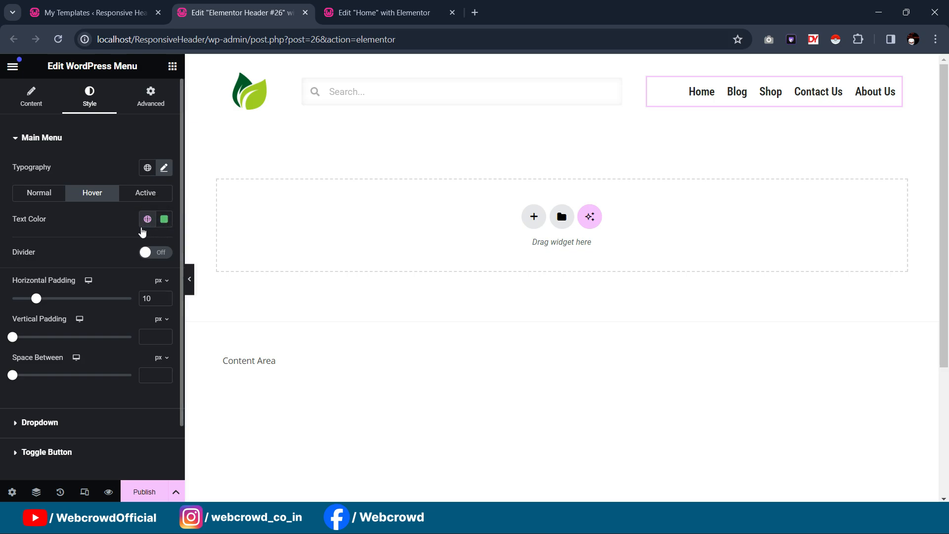
left_click(164, 219)
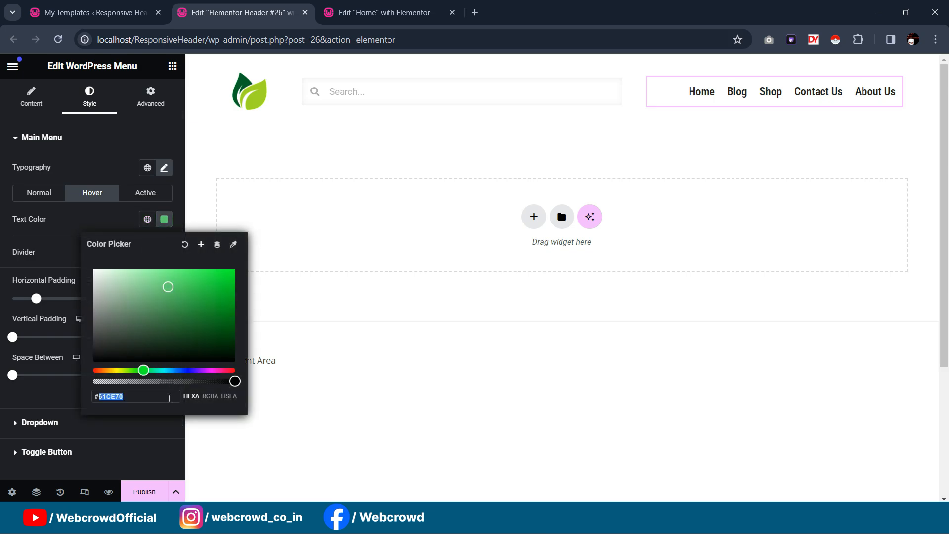
type("A3DA22")
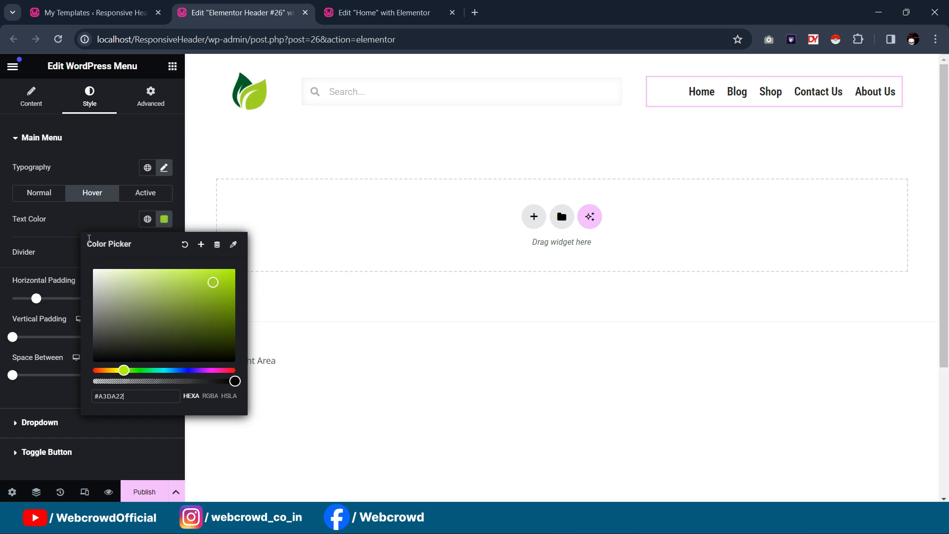
left_click(86, 222)
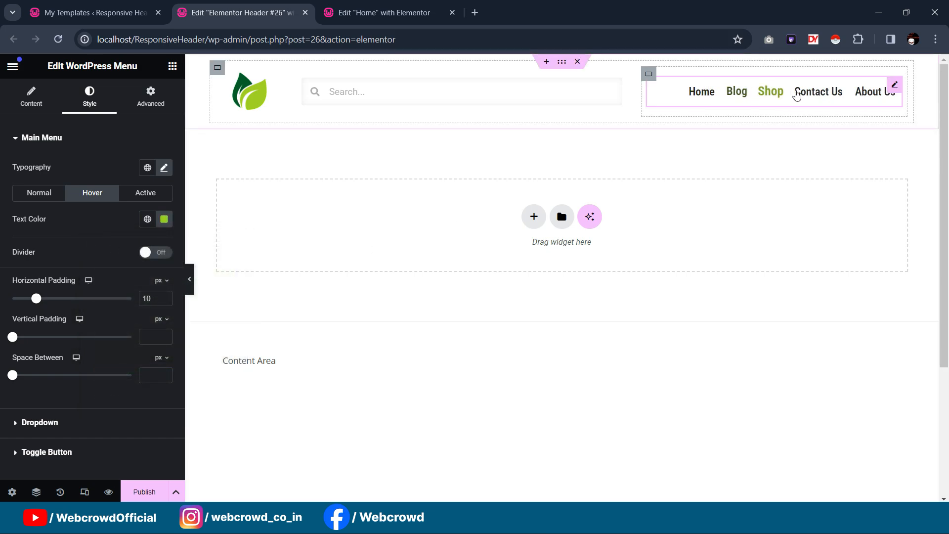
Save the menu's hover text color as a new global color named "1"
left_click(164, 219)
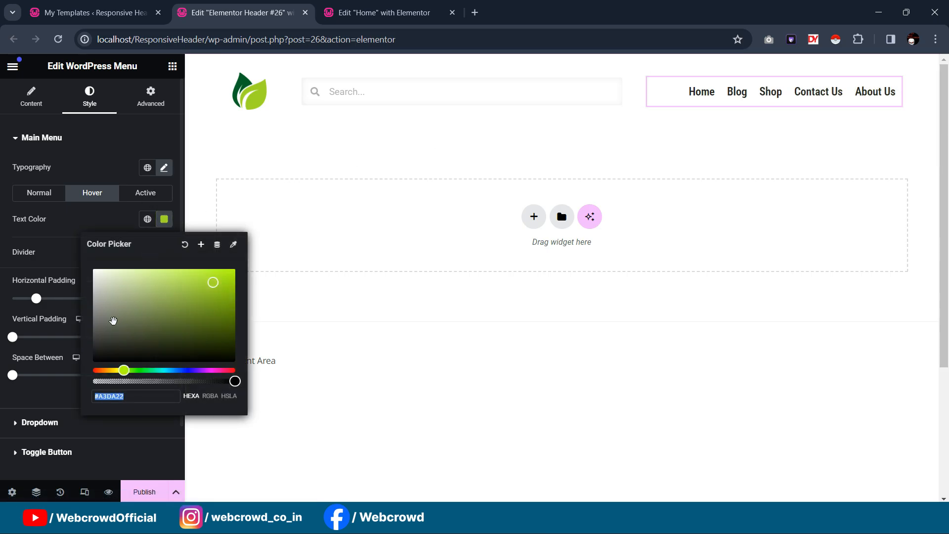
left_click(201, 245)
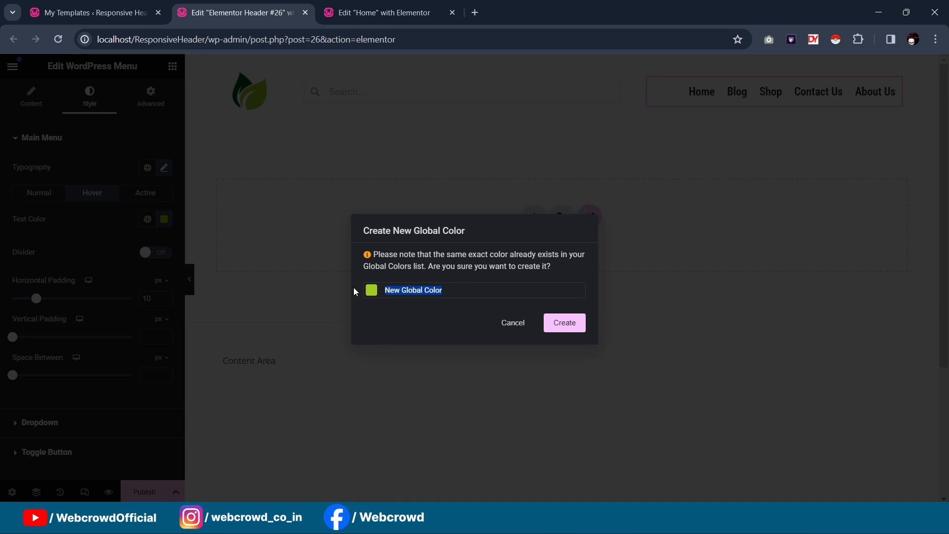
type("1")
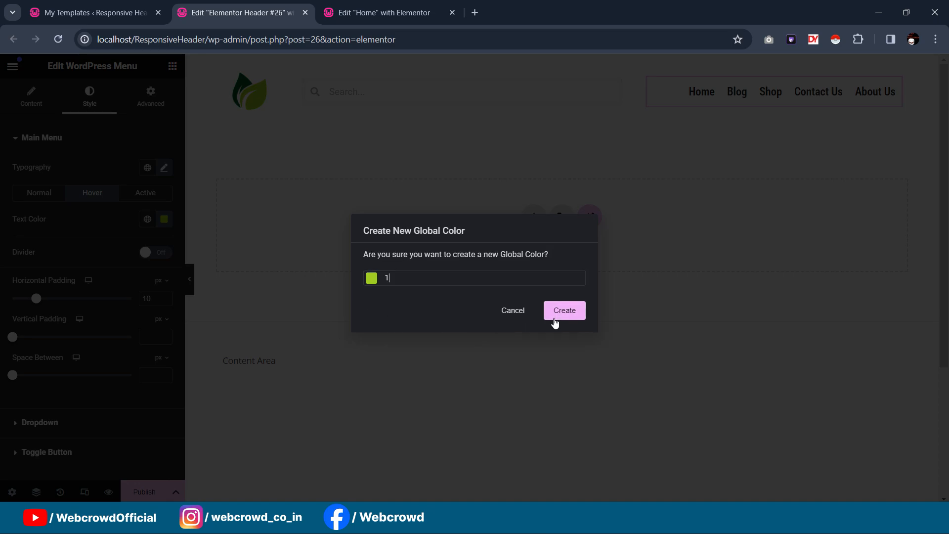
left_click(555, 320)
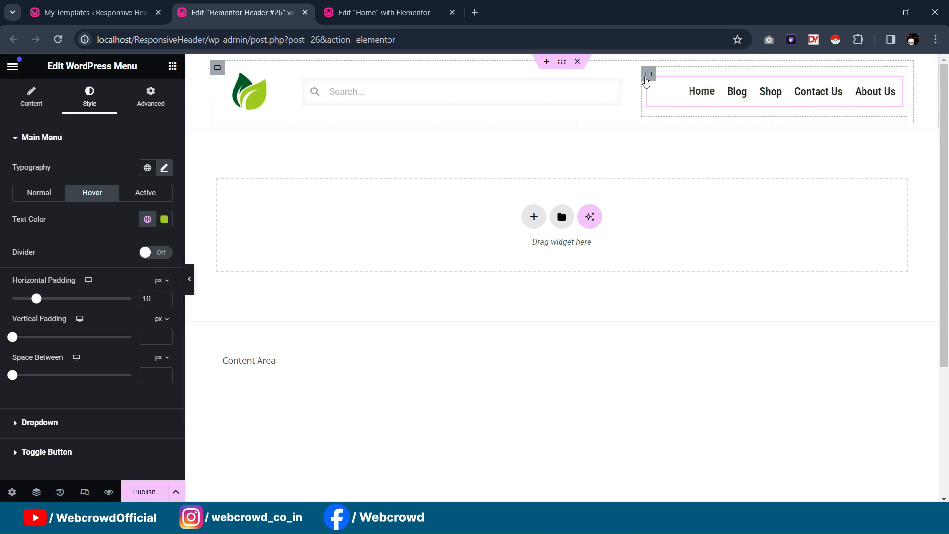
Set the menu container's width to 34% and the search form container's width to 64%
left_click(649, 75)
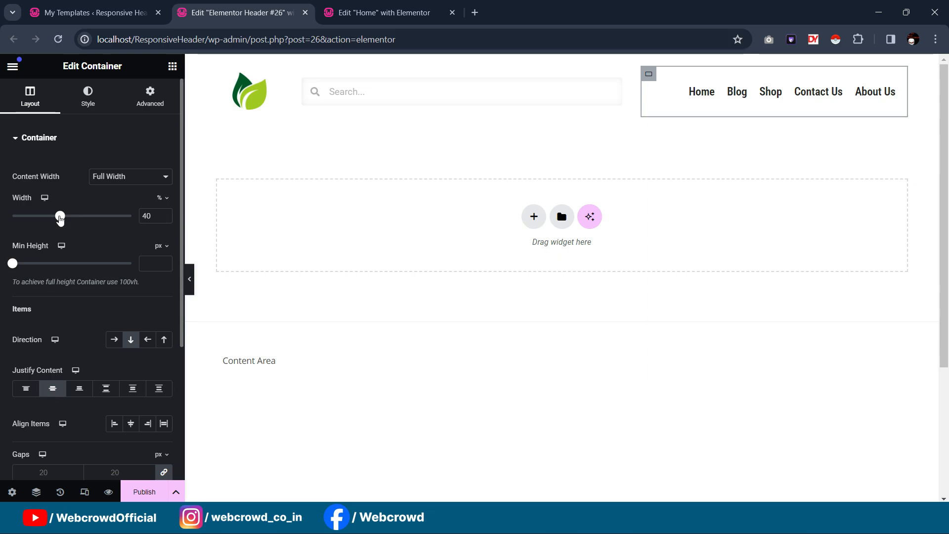
left_click_drag(61, 217, 54, 221)
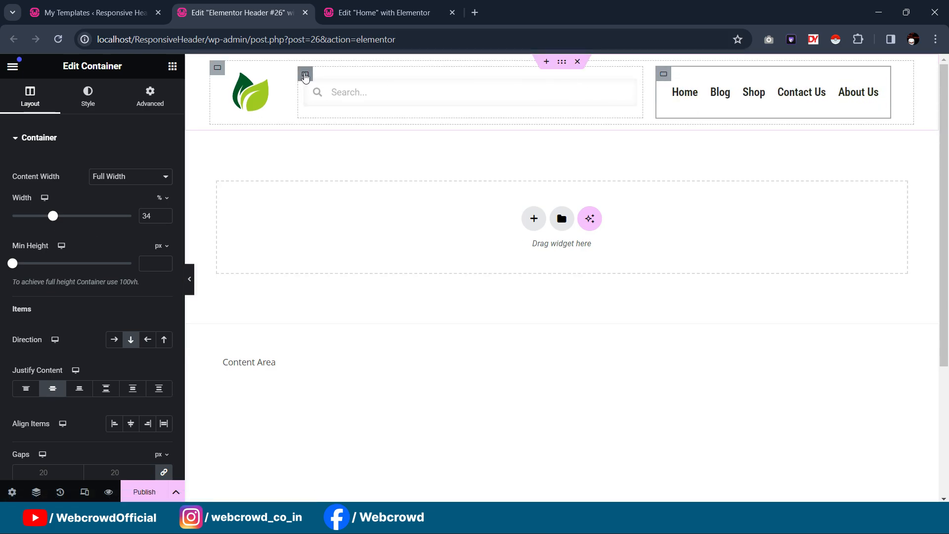
left_click(305, 75)
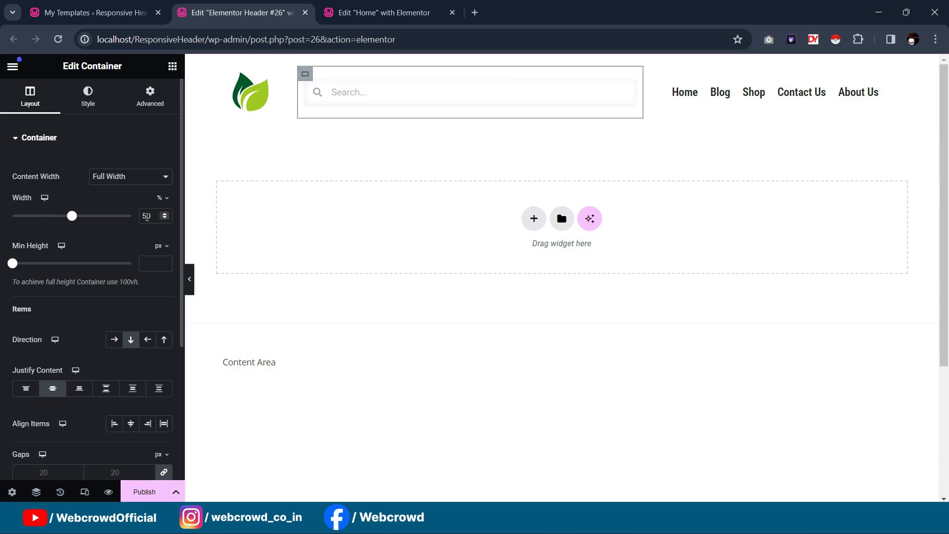
left_click(663, 73)
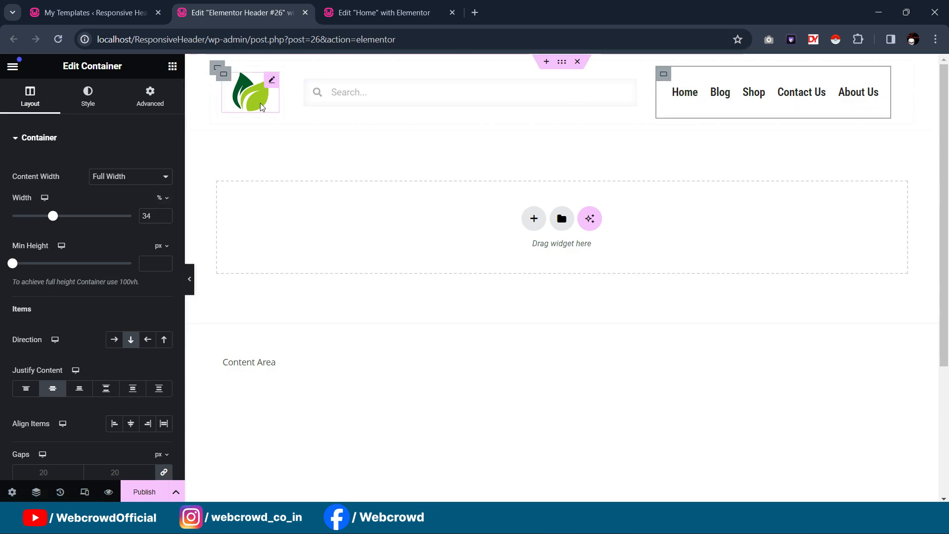
left_click(305, 74)
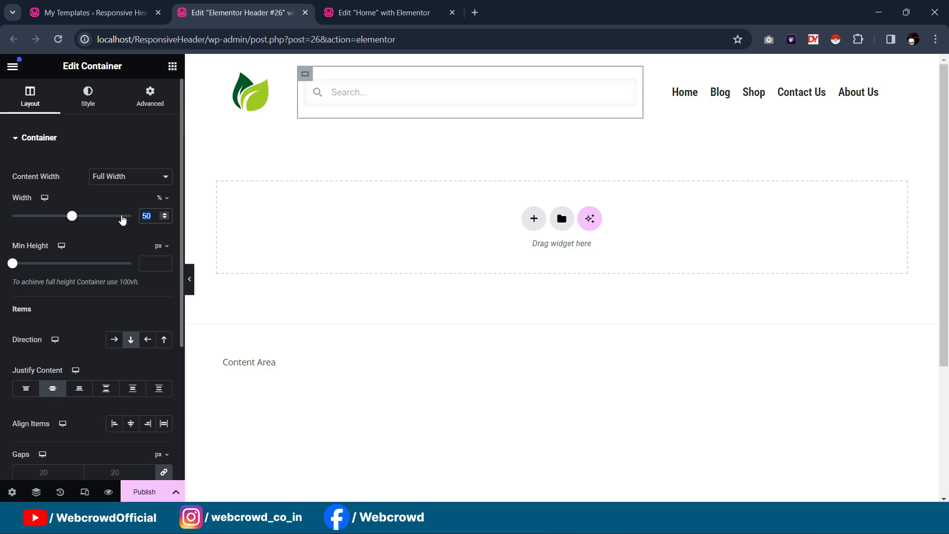
type("64")
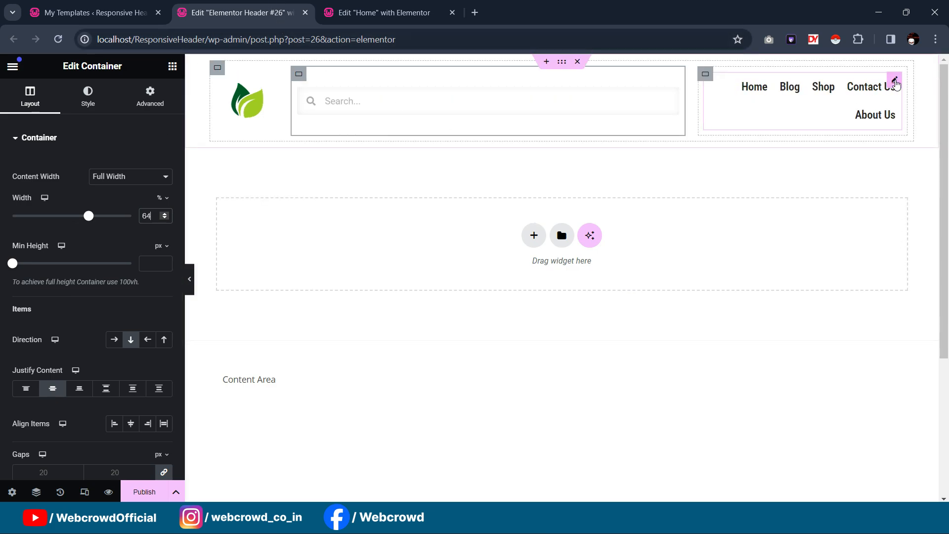
Set the menu's horizontal padding to 6 px and preview the header without the editing panel
left_click(894, 80)
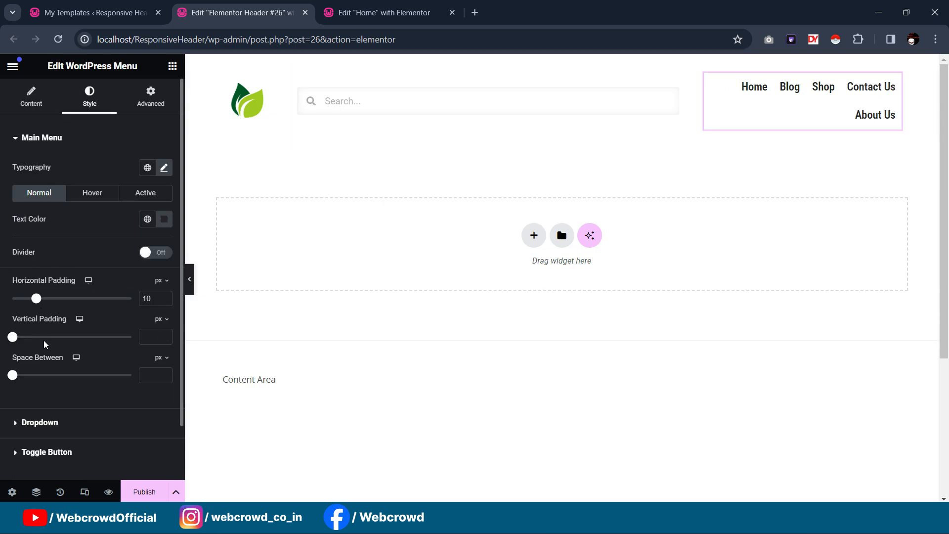
left_click_drag(33, 302, 27, 307)
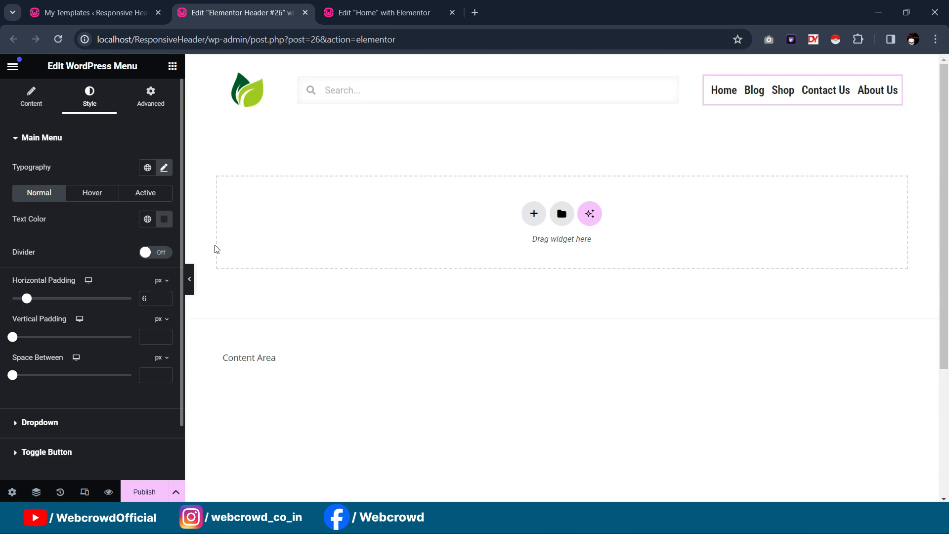
left_click(190, 286)
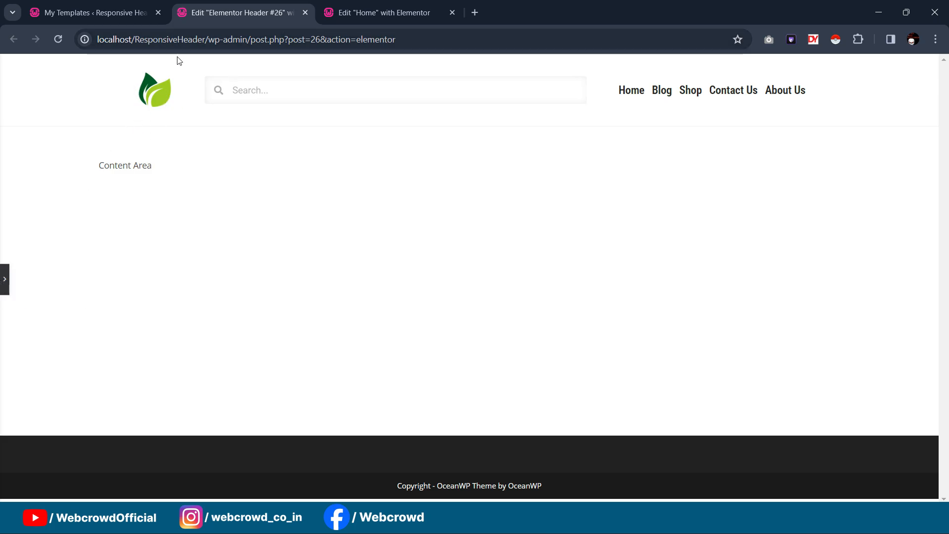
Compare with the reference header in the "Home" tab and set the site logo's width to 58%
left_click(380, 13)
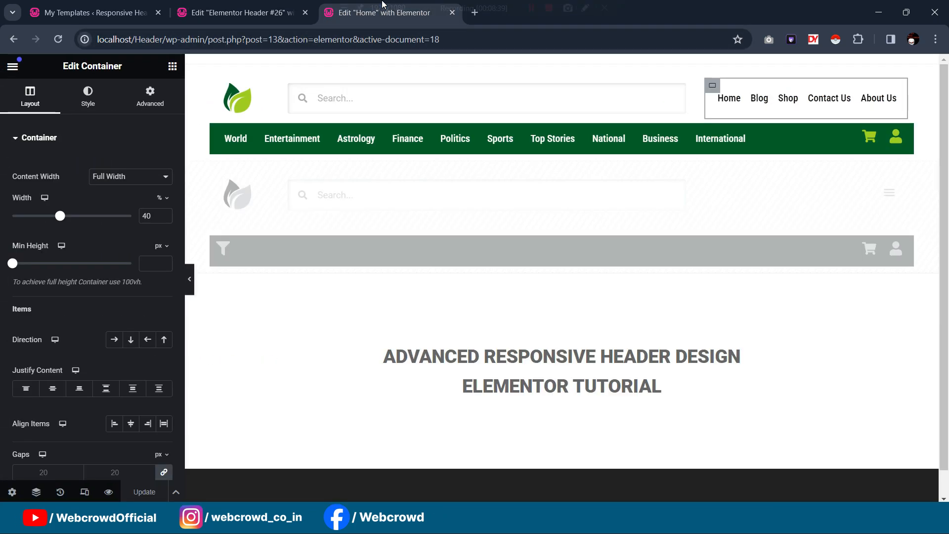
left_click(291, 10)
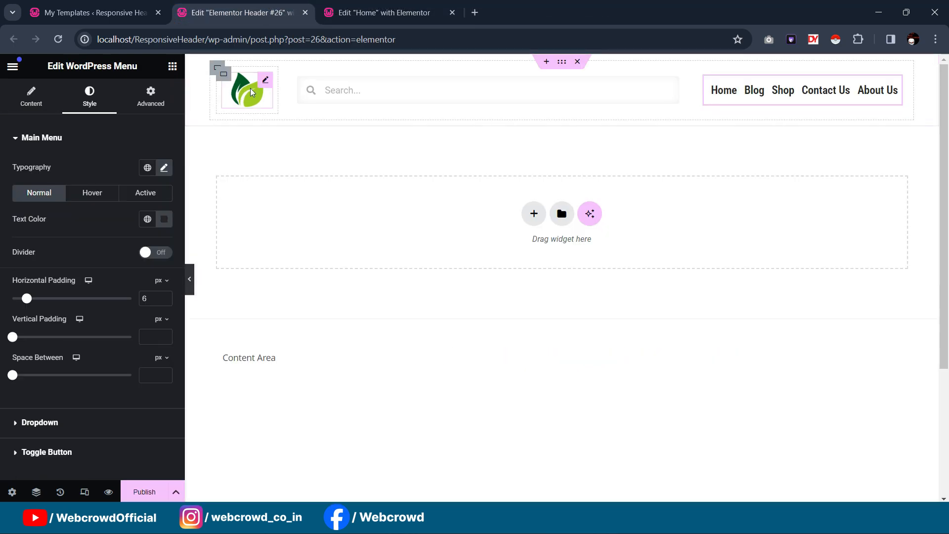
left_click(271, 88)
left_click_drag(95, 207, 81, 207)
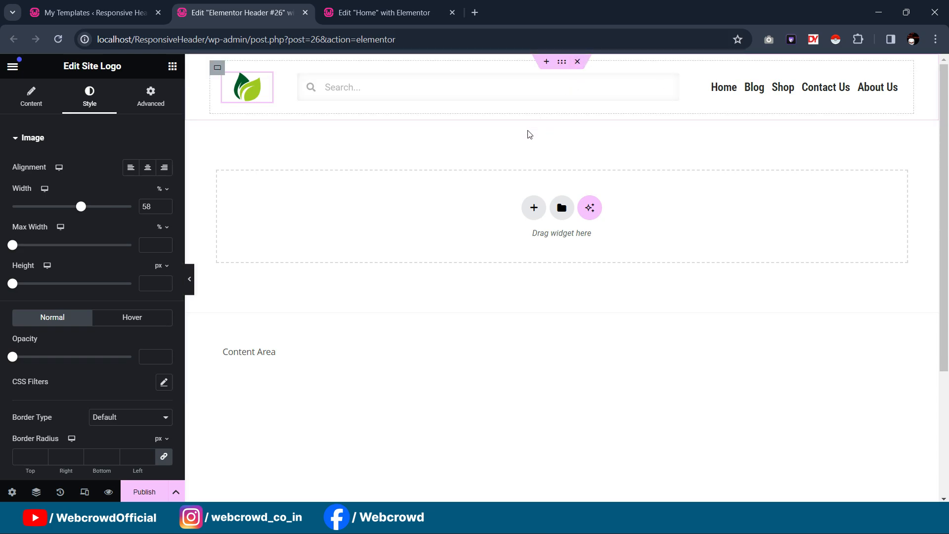
Check the category bar in the "Home" tab and add a container below the logo, search and menu row
left_click(534, 207)
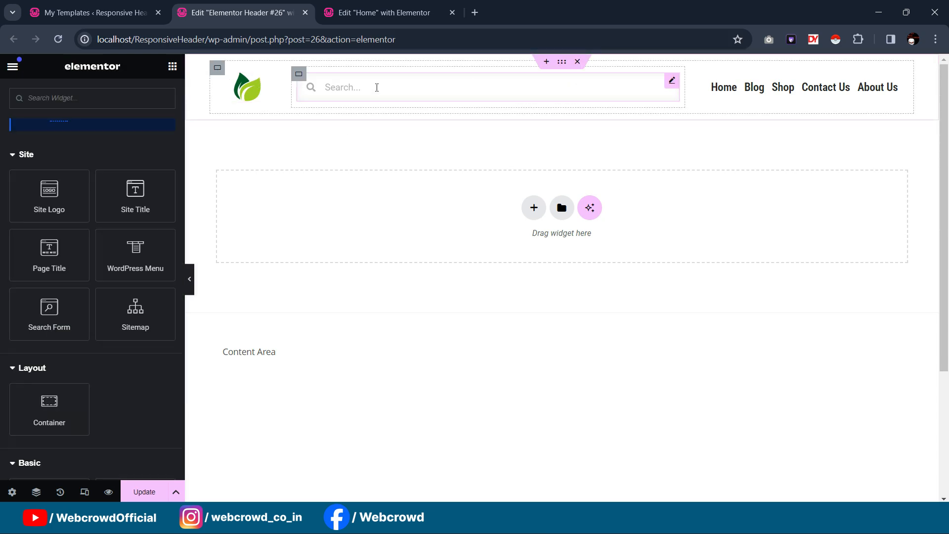
left_click(384, 12)
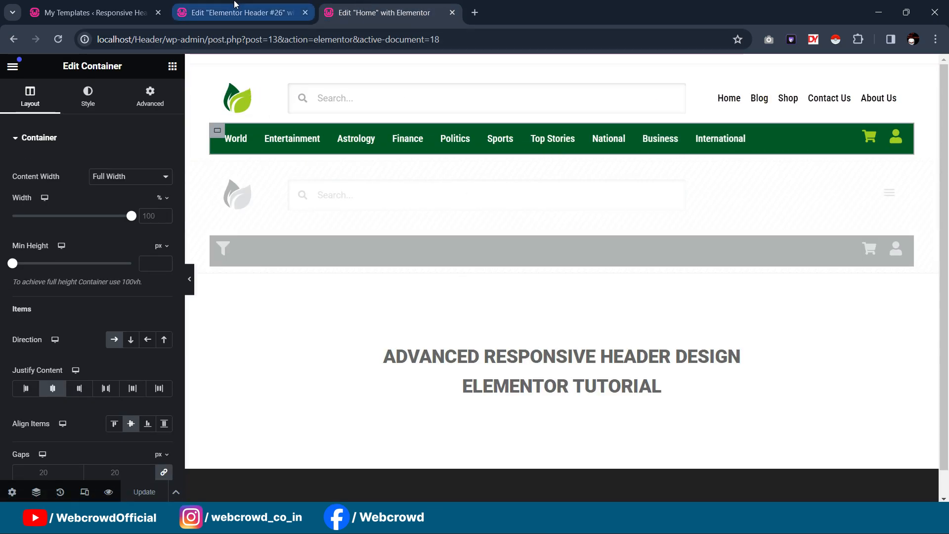
left_click(235, 5)
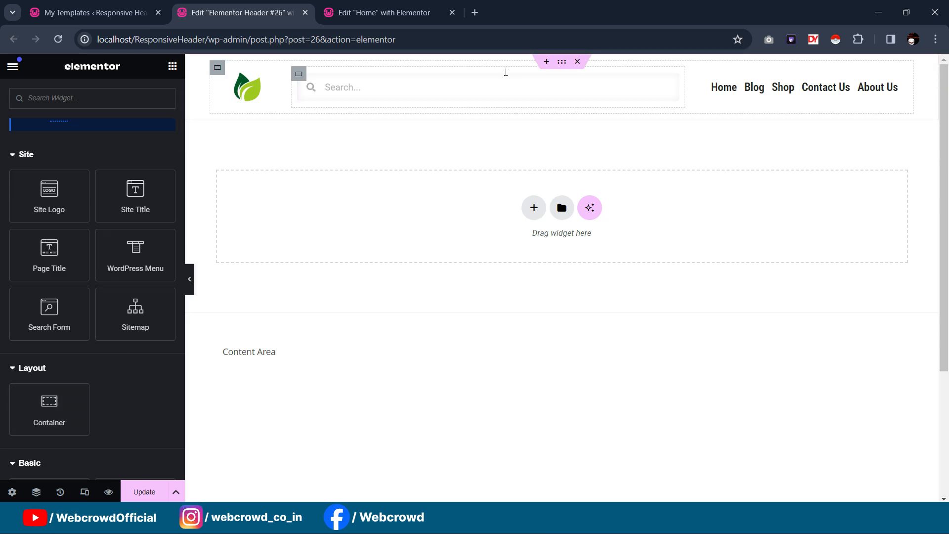
left_click(562, 61)
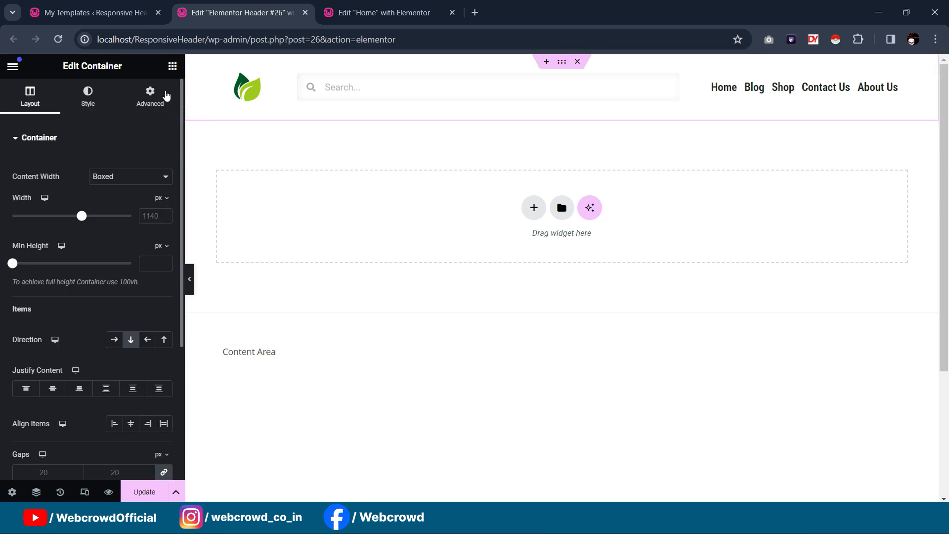
left_click(172, 66)
left_click_drag(49, 462, 325, 117)
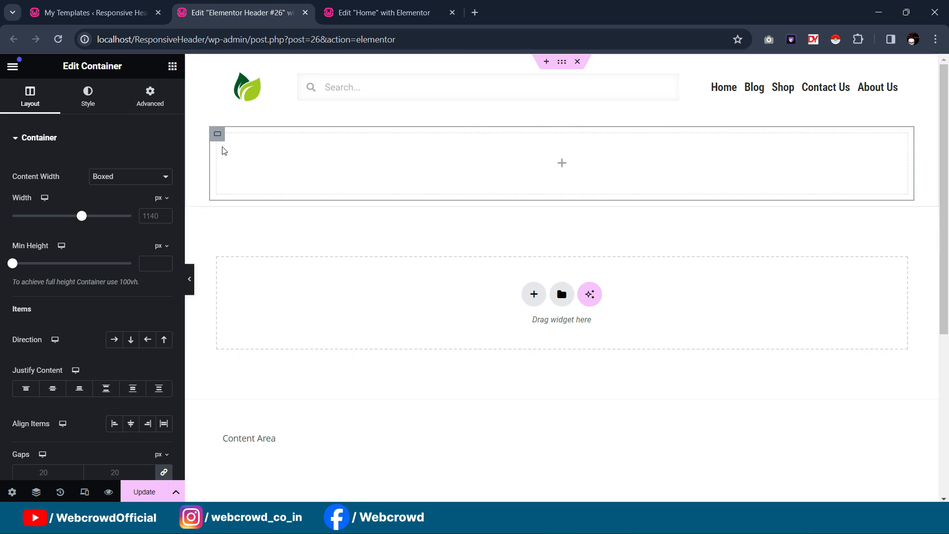
Compare with the reference in the "Home" tab and nest another container inside the new second-row container
left_click(413, 13)
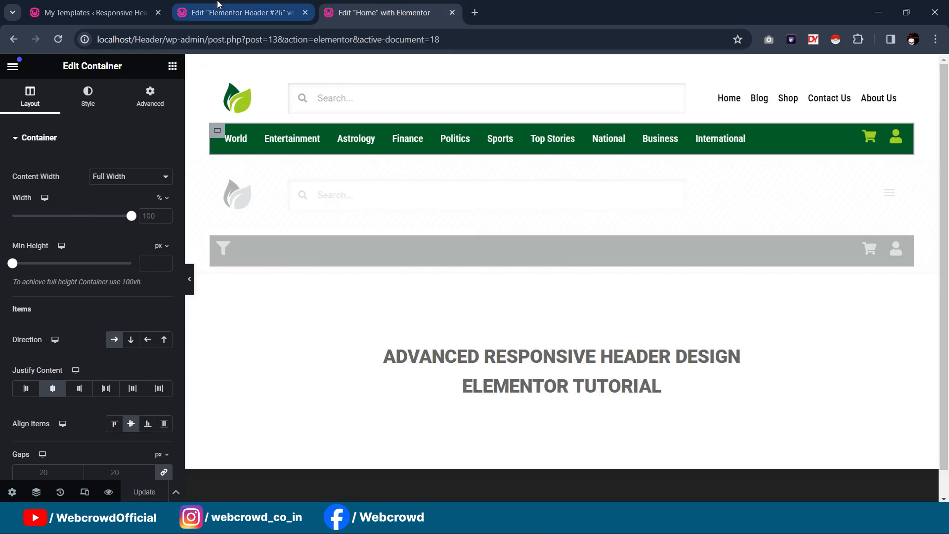
left_click(232, 11)
left_click(172, 65)
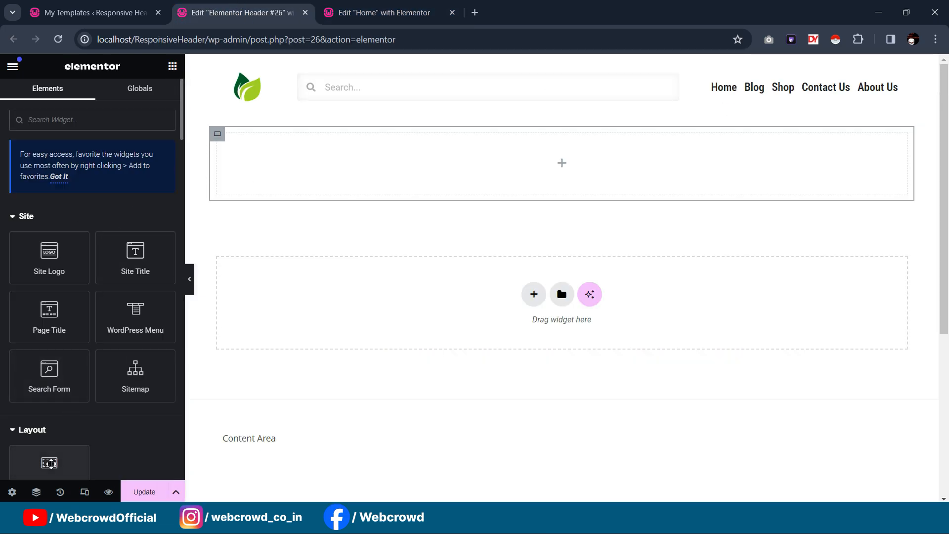
mouse_move(303, 172)
left_mouse_down()
mouse_move(305, 161)
mouse_move(297, 168)
left_mouse_up()
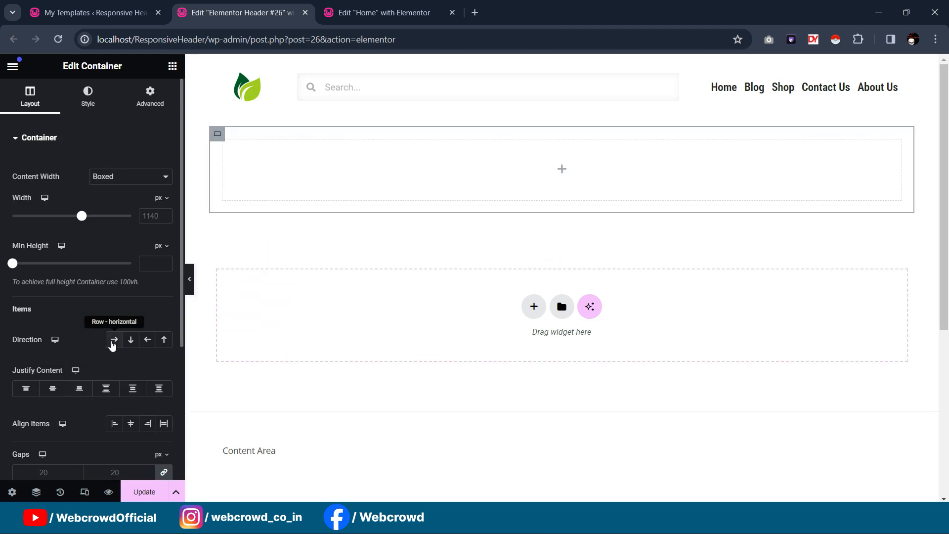
Set the second-row container's direction to Row - horizontal and duplicate its nested container
left_click(114, 340)
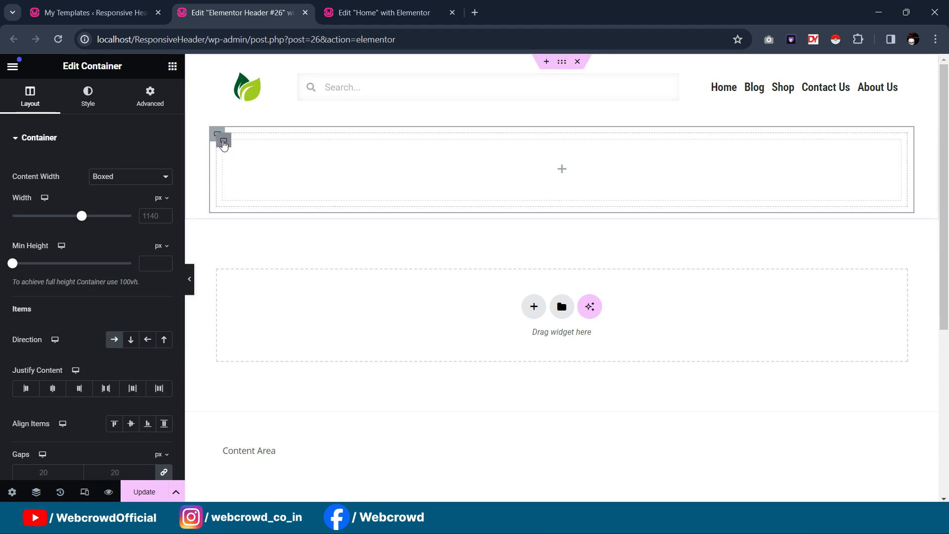
right_click(224, 143)
left_click(244, 178)
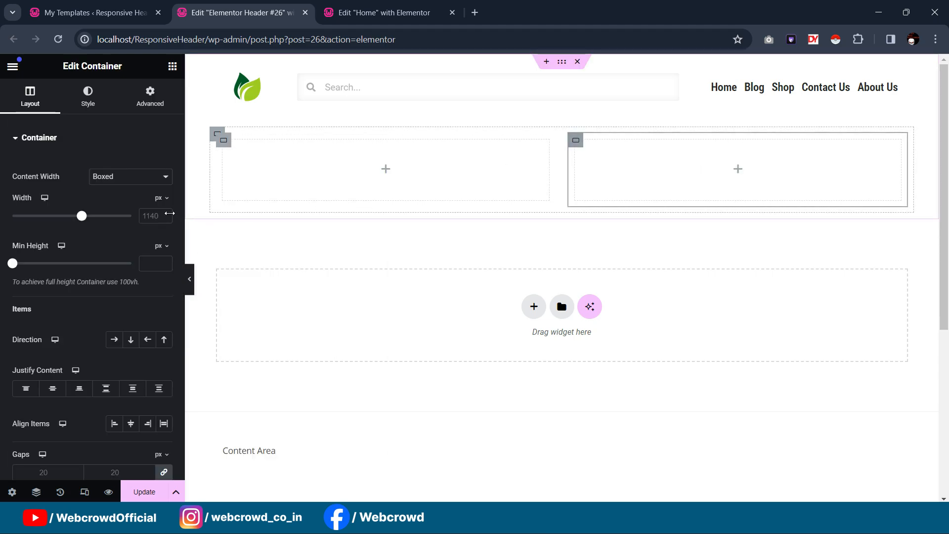
Examine the layout settings of the category bar and its icon container in the "Home" tab, and return to the header template
key("ctrl+Tab")
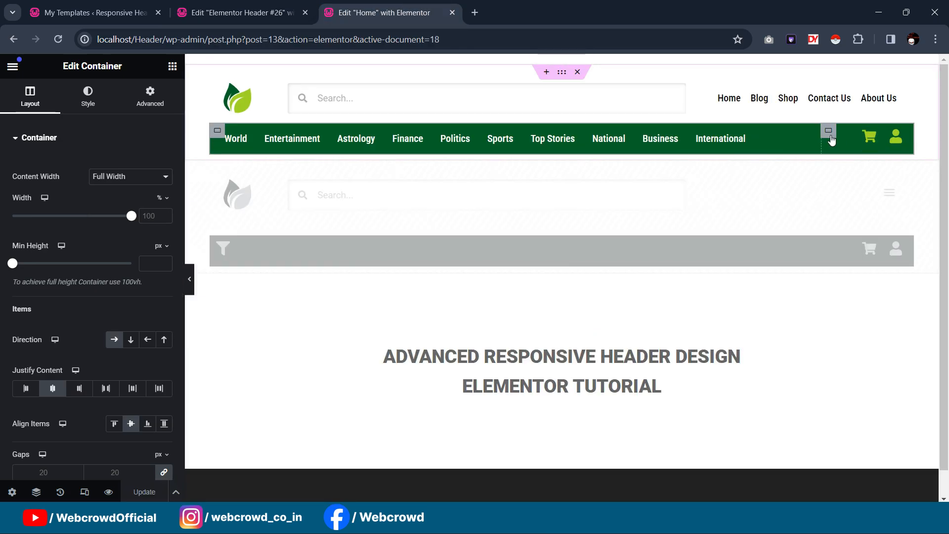
left_click(858, 150)
left_click(291, 7)
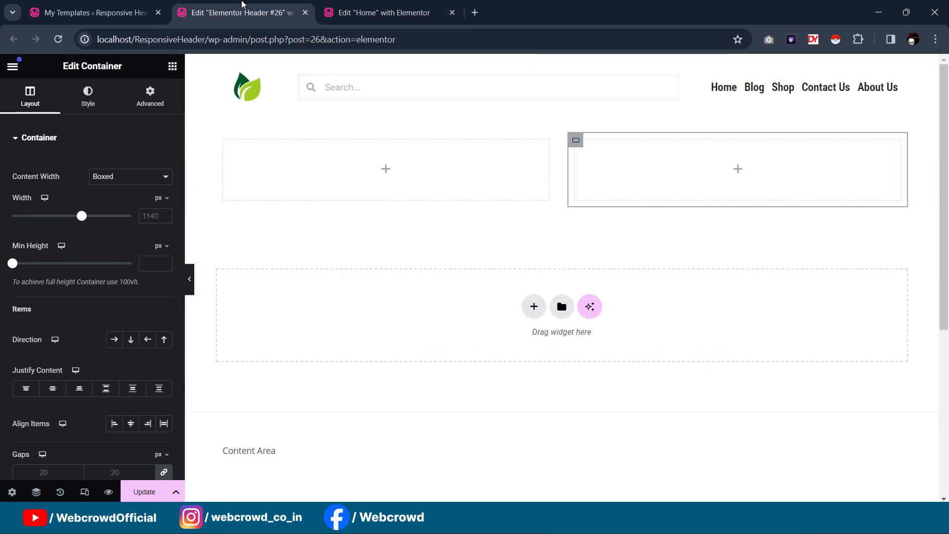
left_click(392, 5)
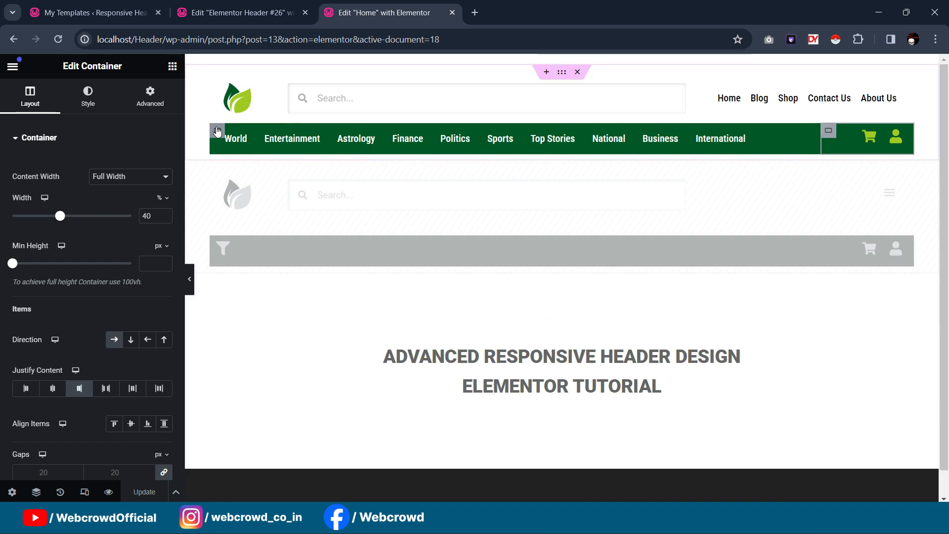
left_click(217, 130)
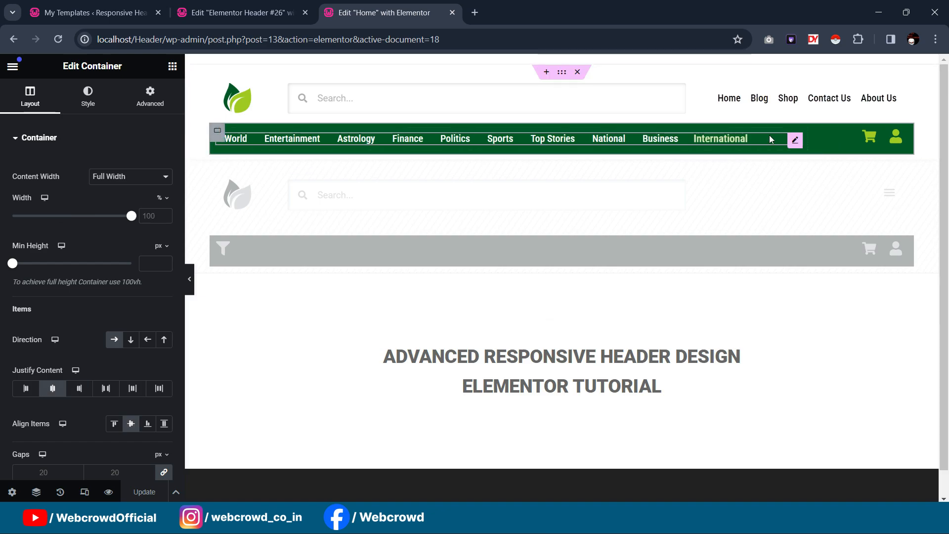
left_click(271, 4)
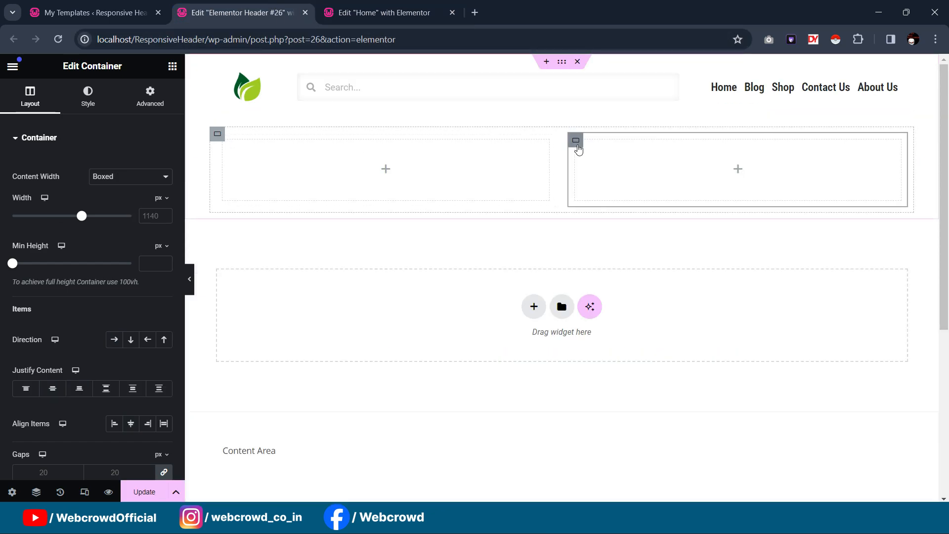
Set the second row's right container to Full Width content with a width of 30%
left_click(161, 198)
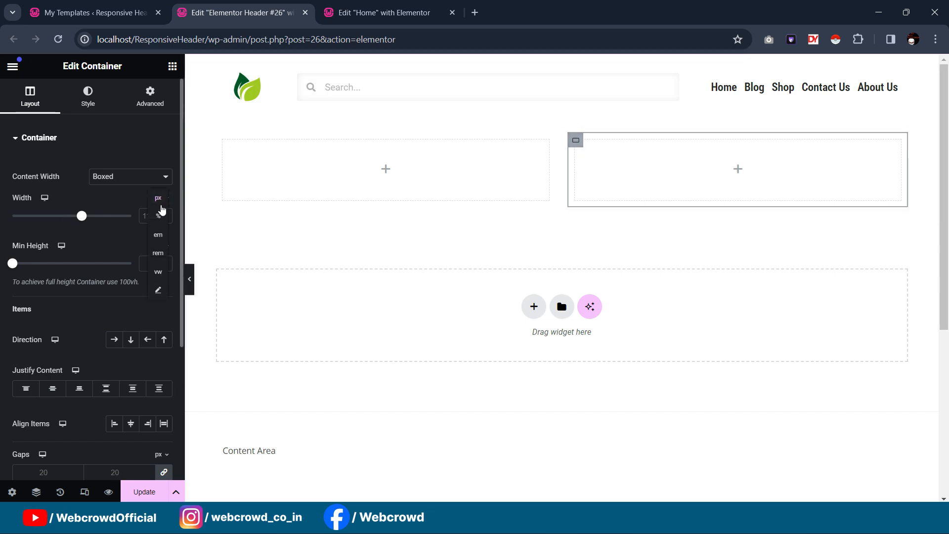
left_click(158, 216)
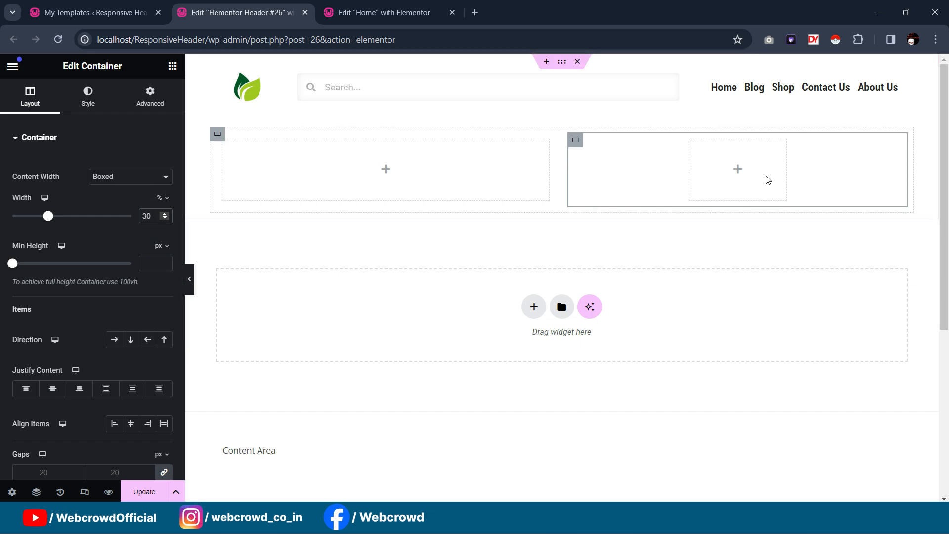
left_click(125, 187)
left_click(114, 198)
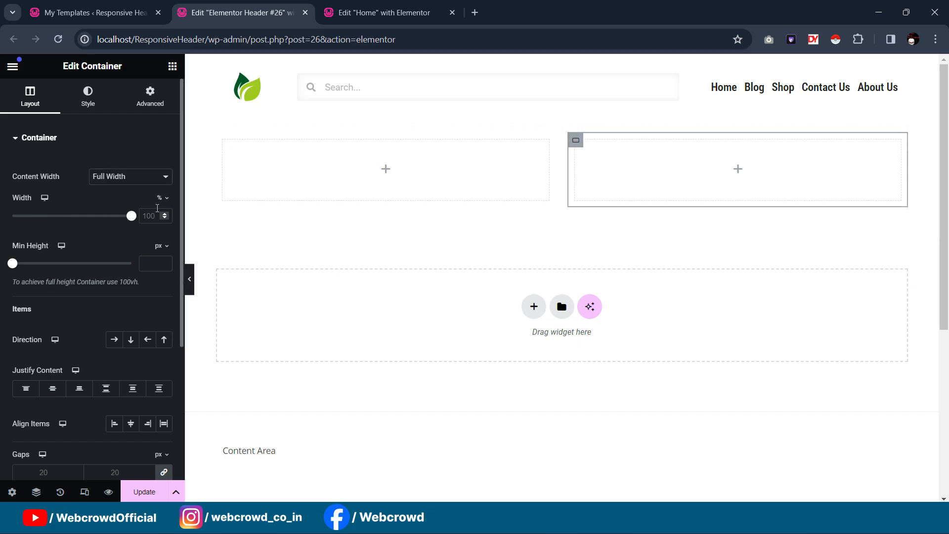
left_click(157, 209)
type("30")
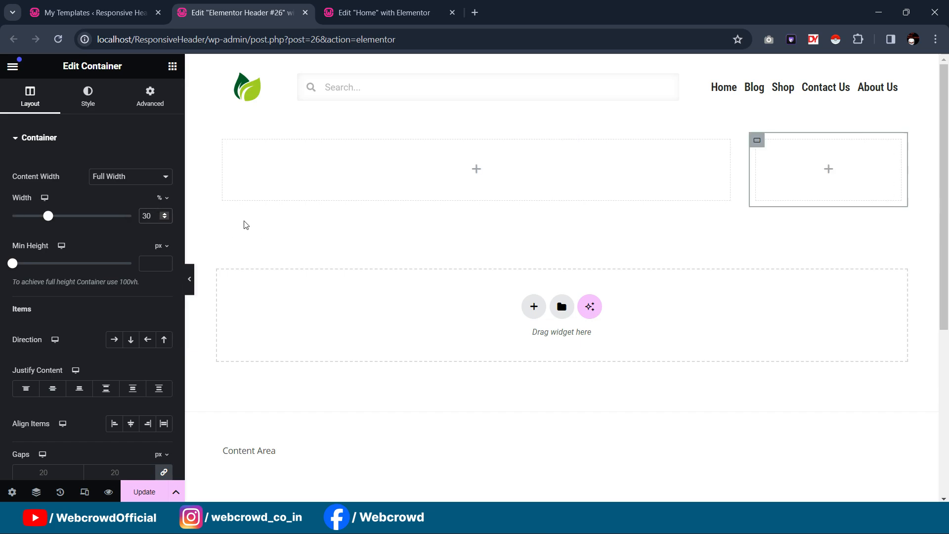
Set the second row's left container to Full Width content with a width of 70%
left_click(223, 142)
left_click(120, 184)
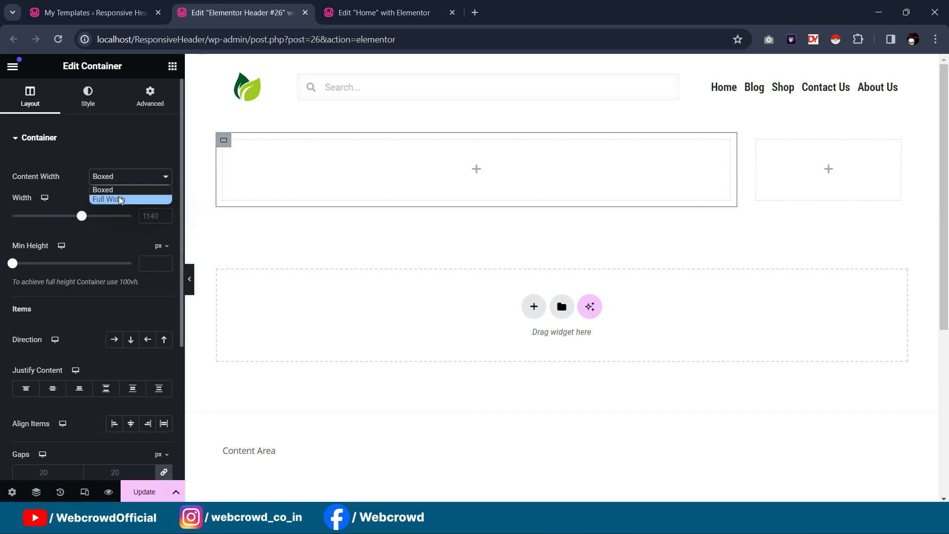
left_click(121, 196)
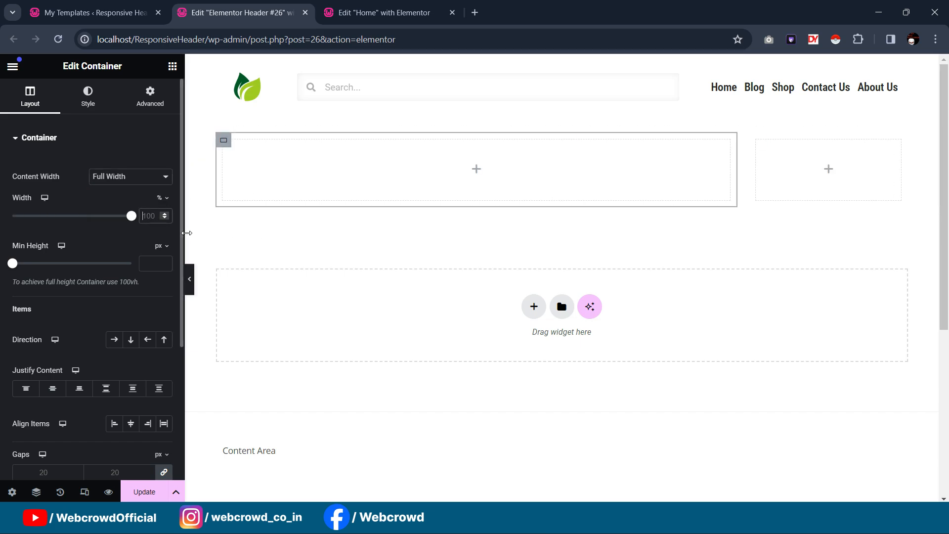
type("70")
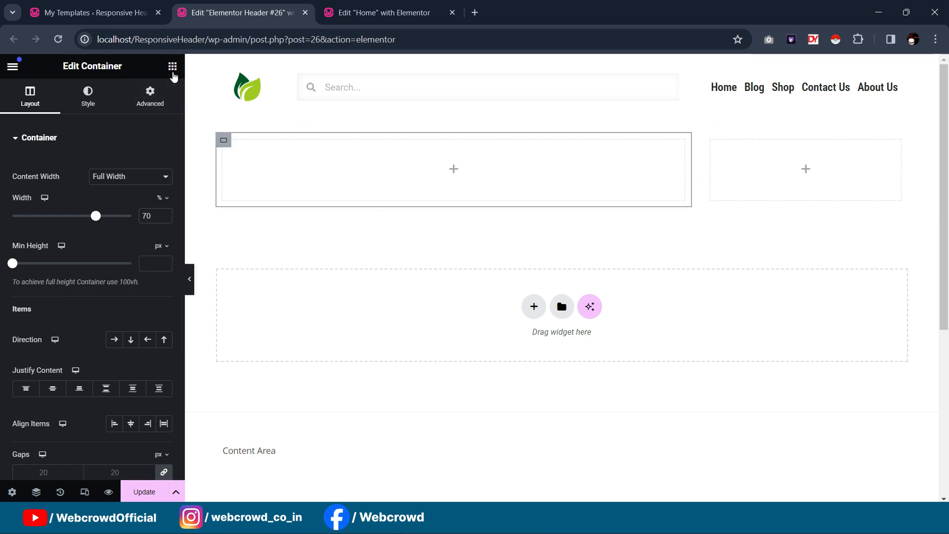
Copy the styled WordPress menu from the first row and paste it into the second row's left container
left_click(171, 65)
right_click(893, 85)
left_click(366, 191)
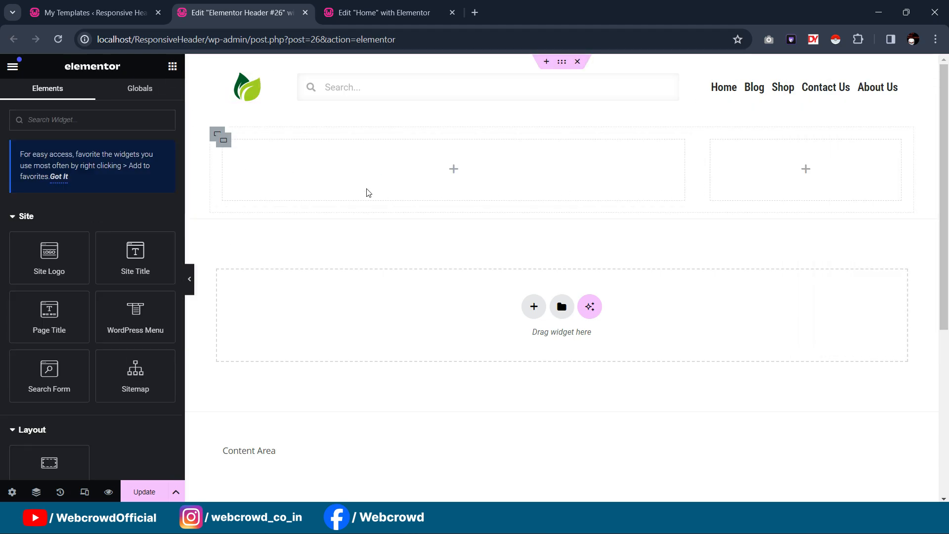
right_click(326, 159)
left_click(363, 267)
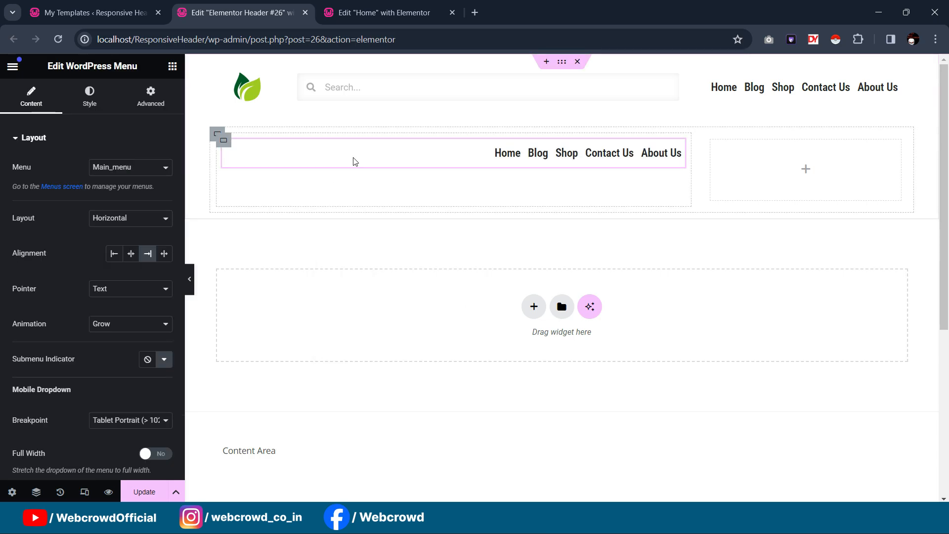
Align the pasted menu to the left and switch its menu source to category_menu
left_click(230, 143)
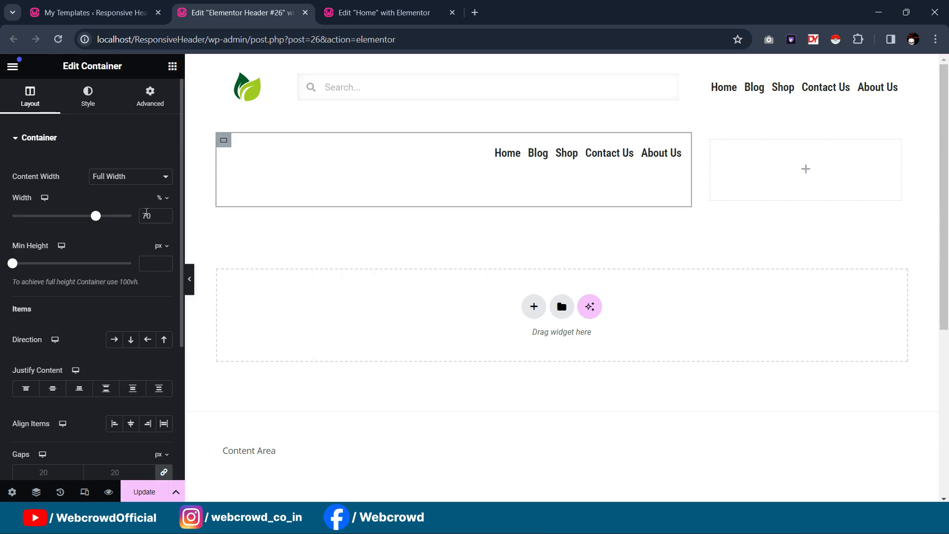
left_click(319, 164)
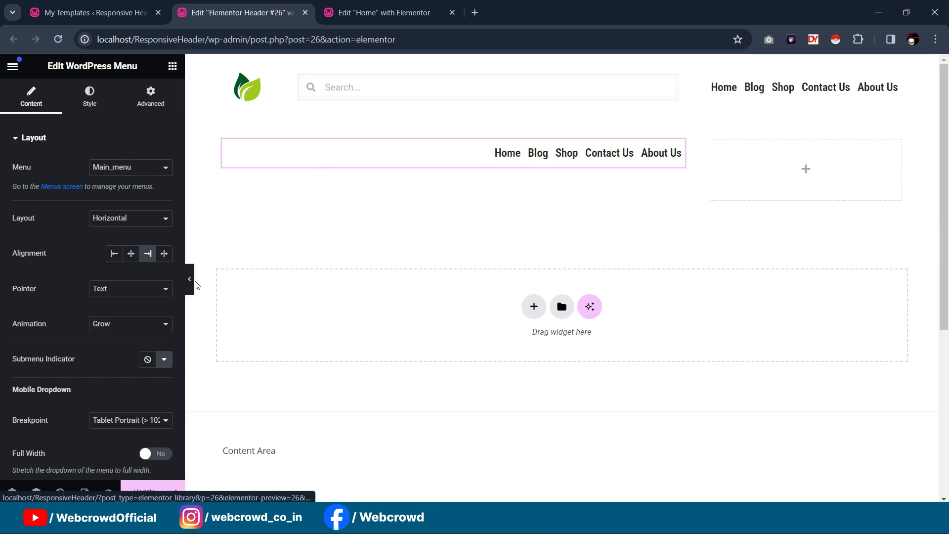
left_click(113, 253)
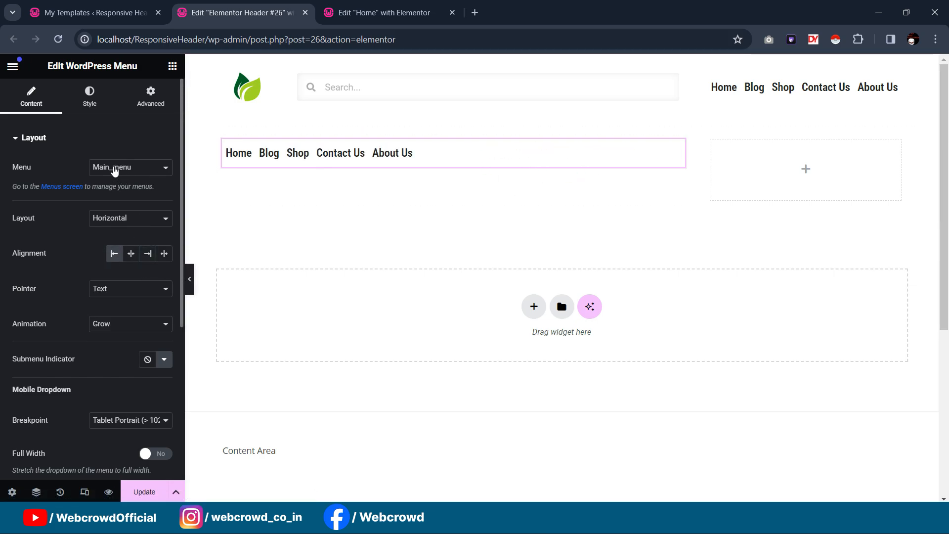
left_click(110, 171)
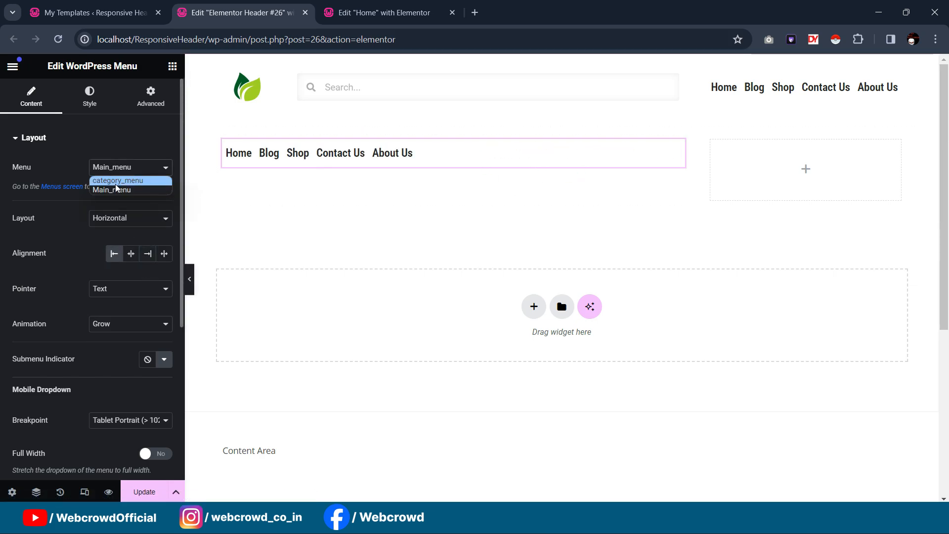
left_click(116, 180)
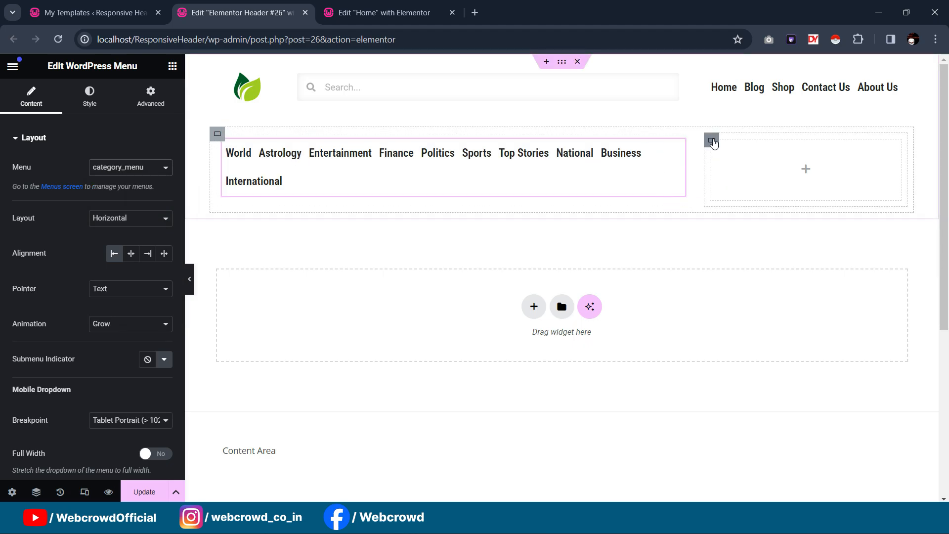
Set the second row's empty right container to 20% width and the category menu container to 80%
left_click(711, 141)
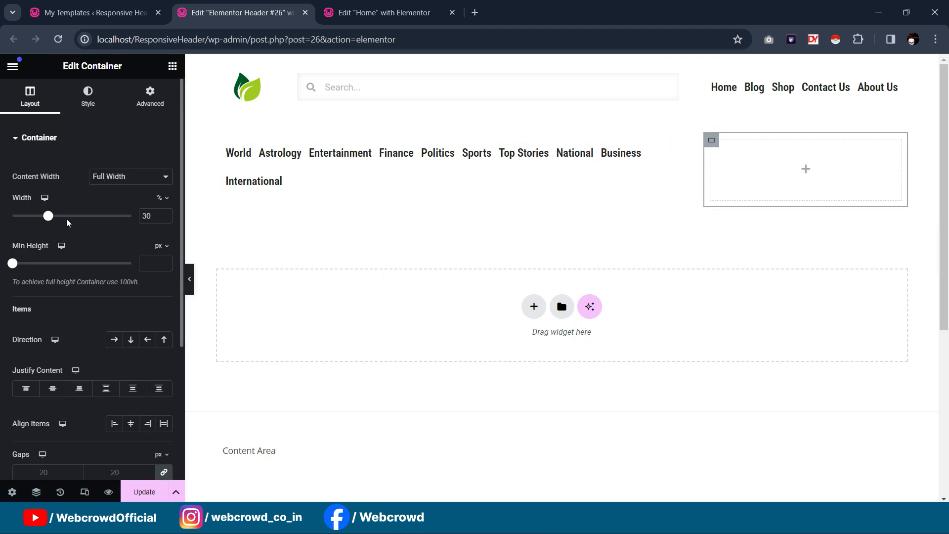
left_click_drag(48, 219, 35, 219)
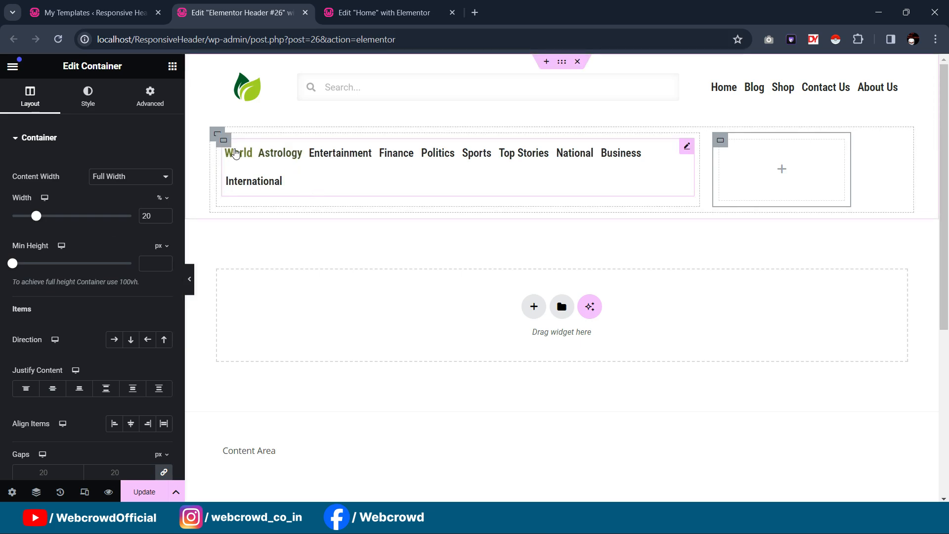
left_click(227, 142)
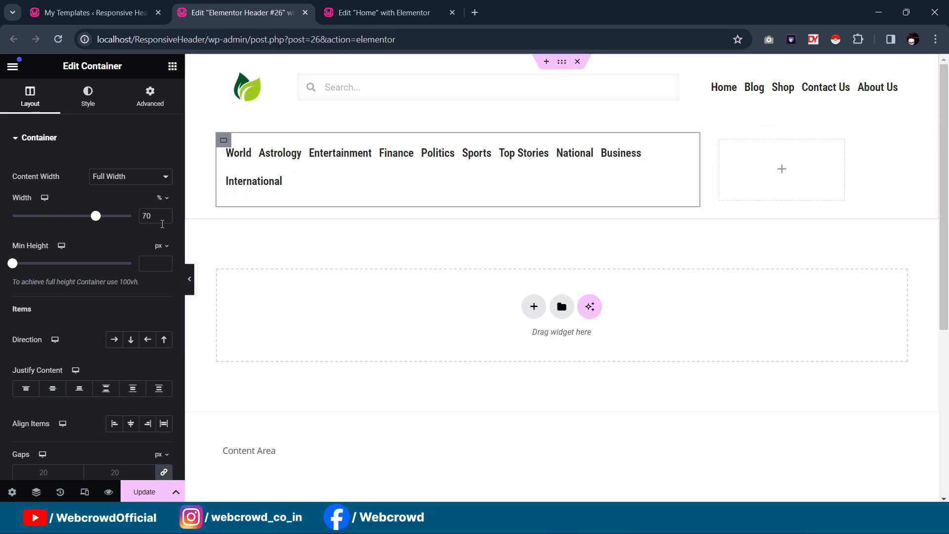
left_click_drag(98, 216, 102, 216)
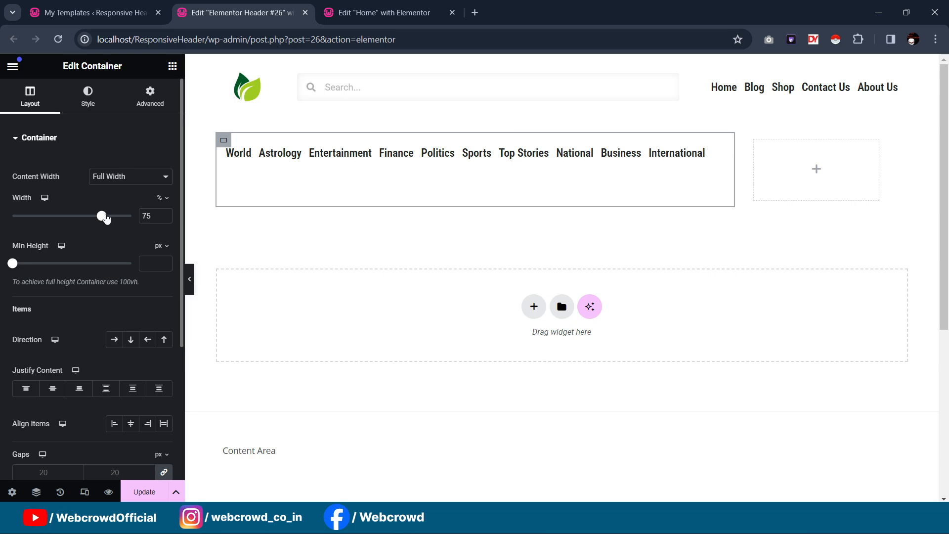
left_click_drag(106, 218, 107, 218)
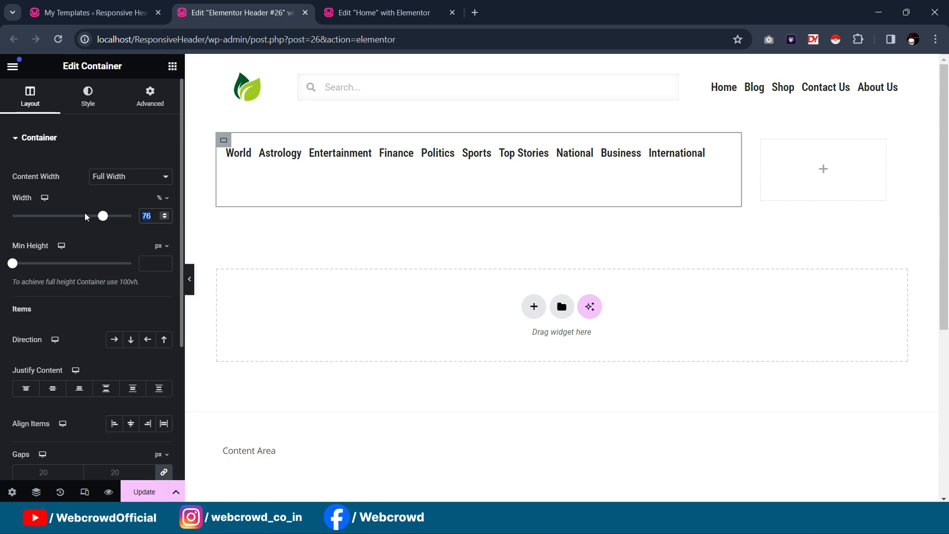
type("80")
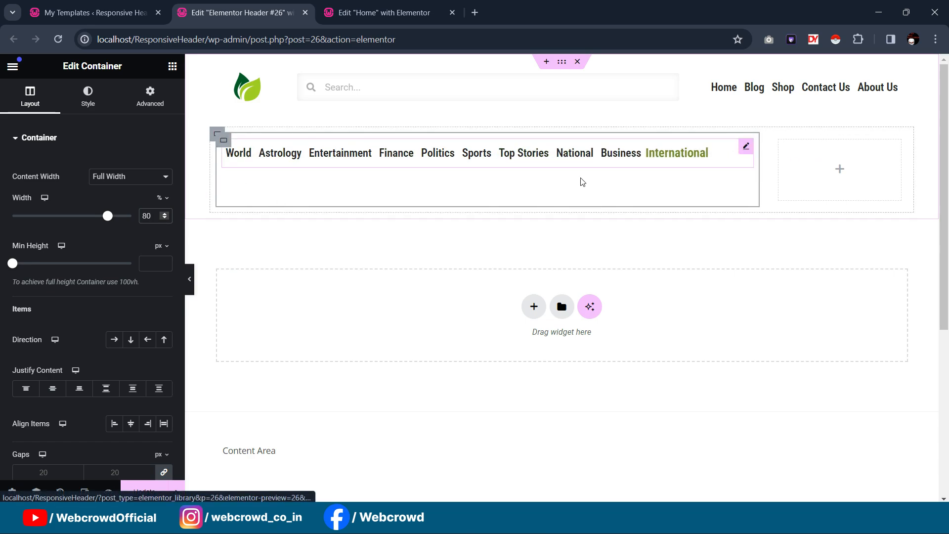
Give the second row's outer container a classic background in the dark green global color #056526
left_click(315, 4)
left_click(312, 6)
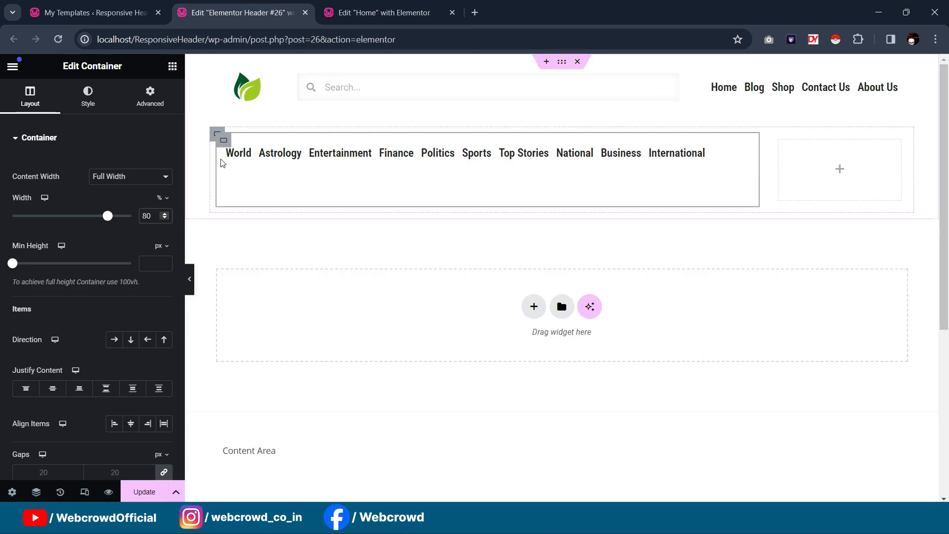
left_click(214, 137)
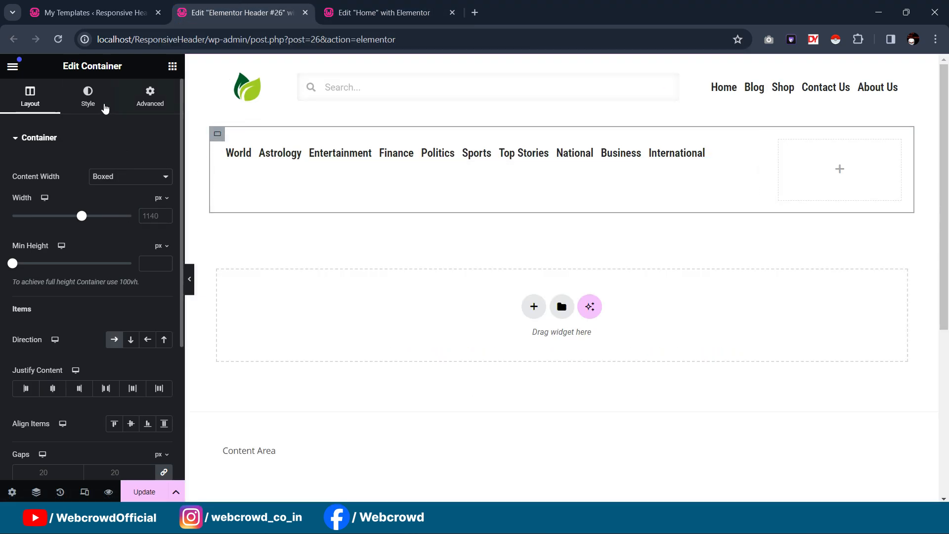
left_click(101, 105)
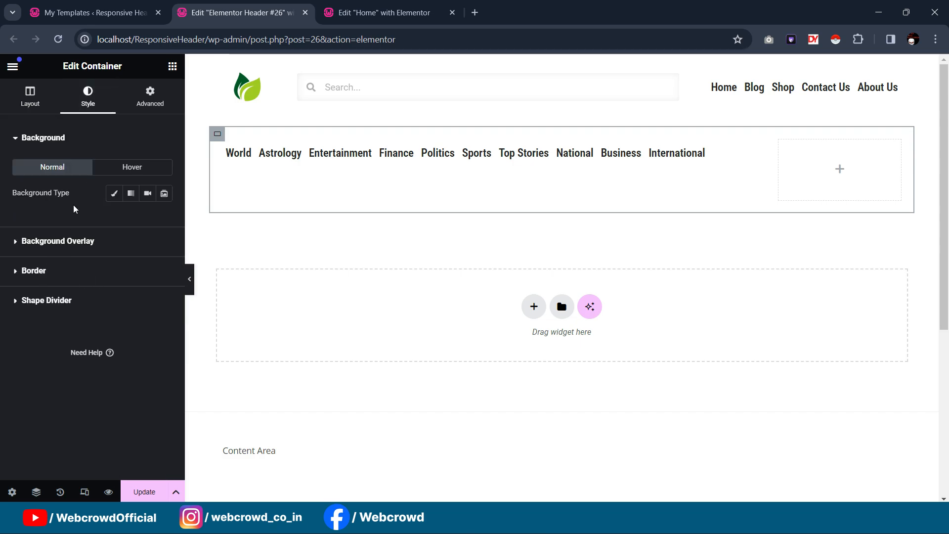
left_click(114, 193)
left_click(147, 219)
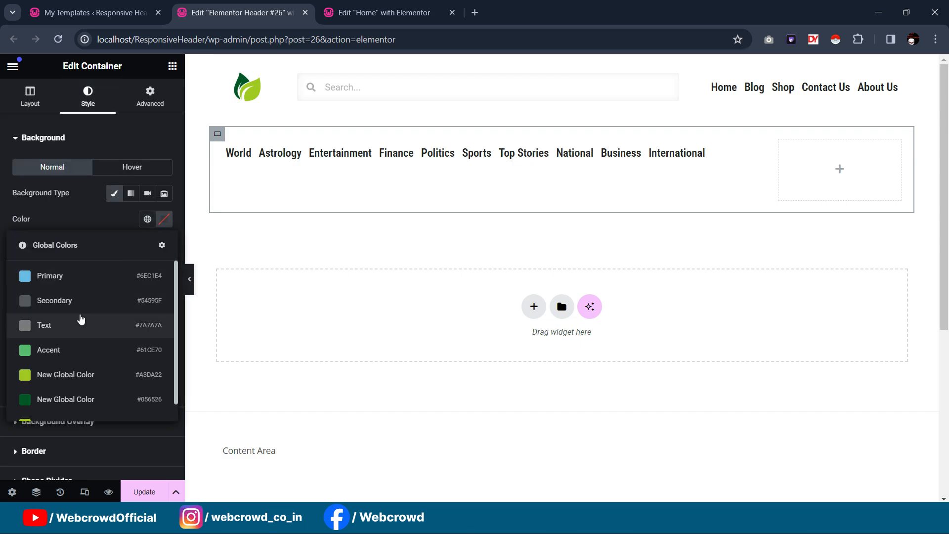
scroll(83, 341, "down", 1)
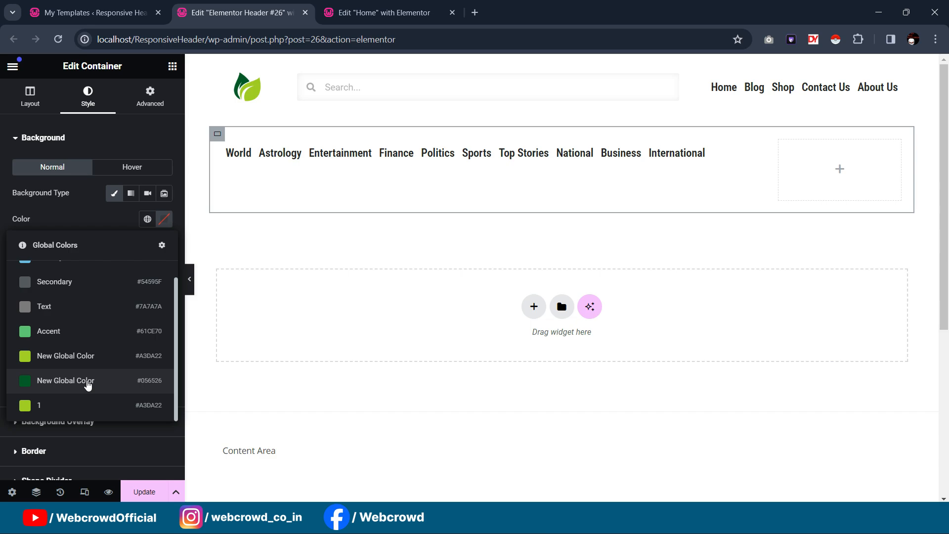
left_click(87, 381)
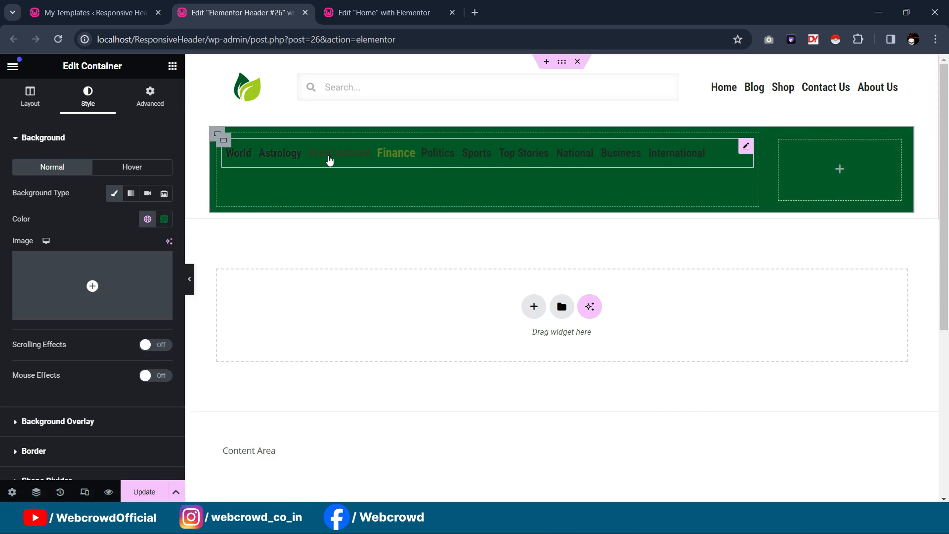
Set the category menu's text color to #FFFFFF and its horizontal padding to 9 px
left_click(741, 147)
left_click(89, 99)
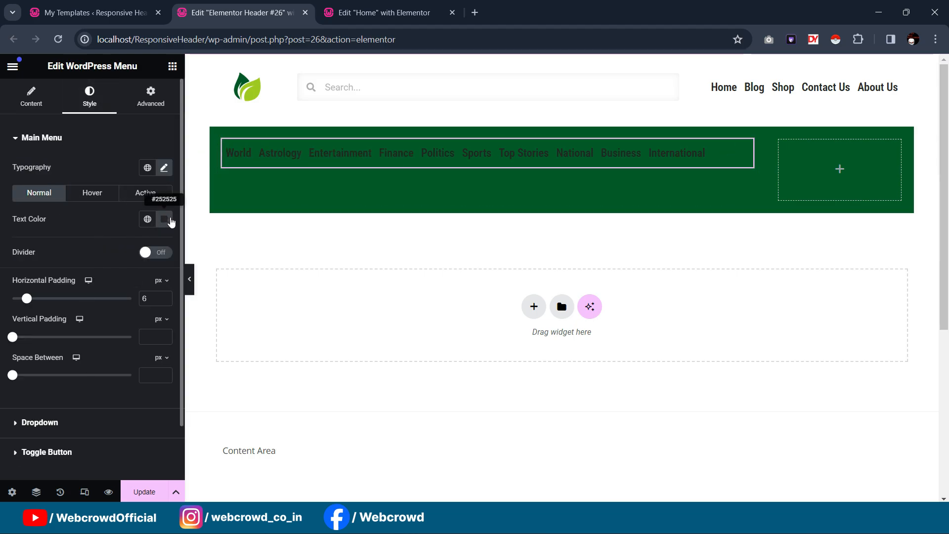
left_click(170, 220)
type("#FFFFFF")
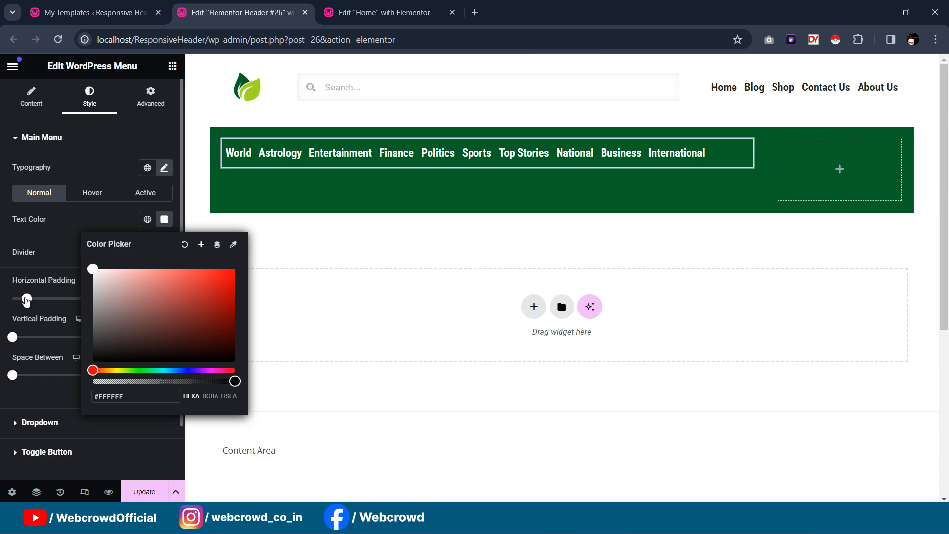
left_click_drag(27, 298, 35, 302)
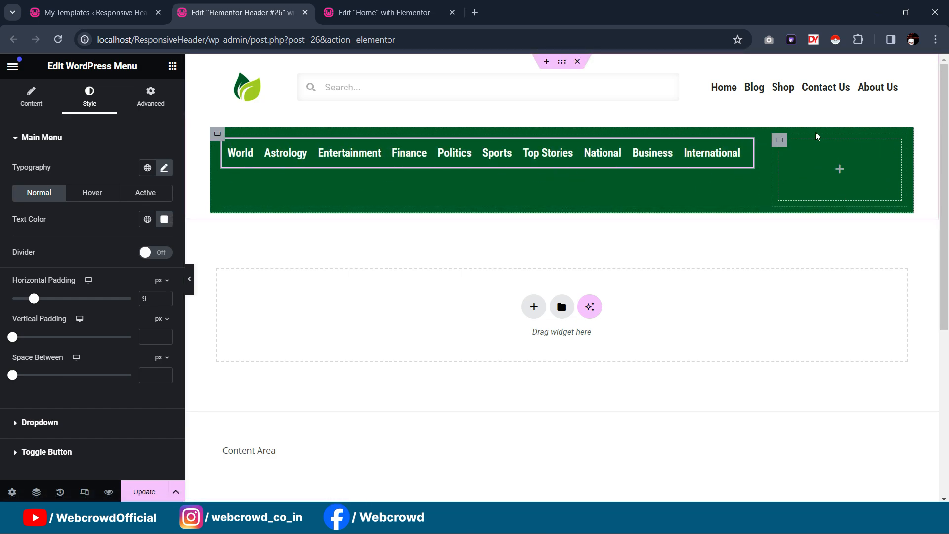
Add an Icon widget to the second row's empty right container and set its size to 27 px
left_click(172, 65)
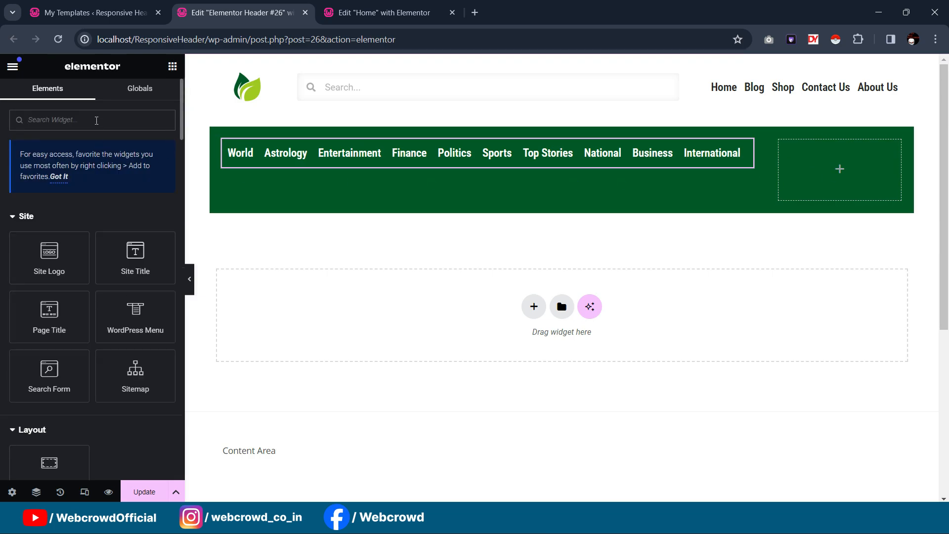
type("ico")
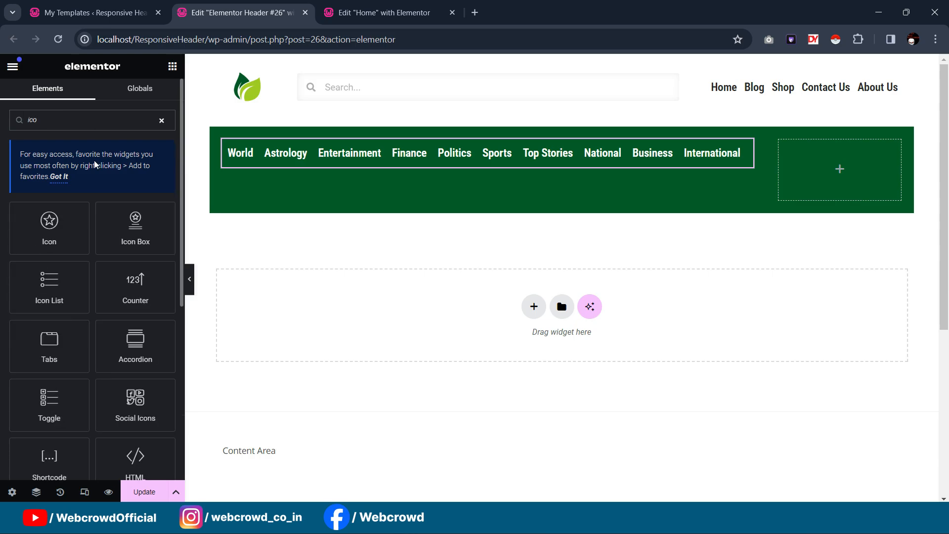
left_click_drag(50, 226, 860, 168)
mouse_move(96, 200)
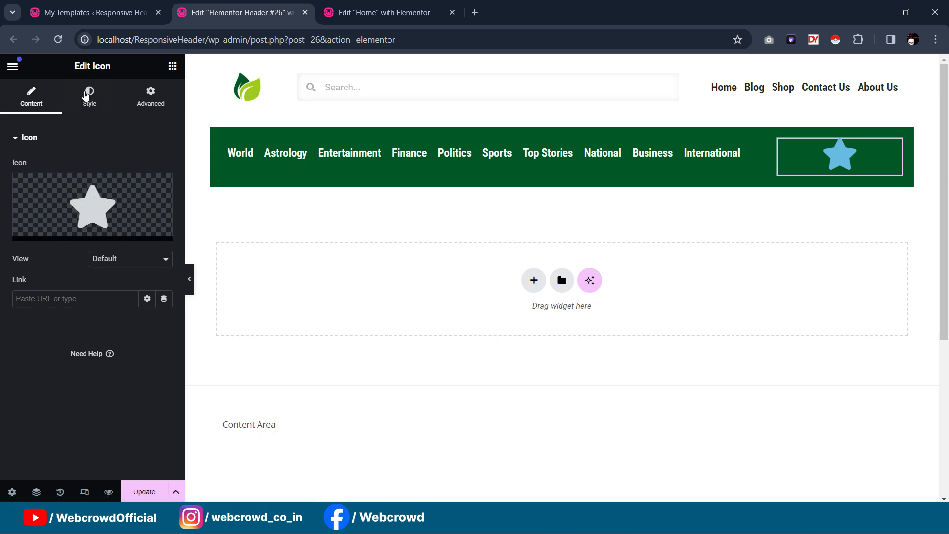
left_click(90, 96)
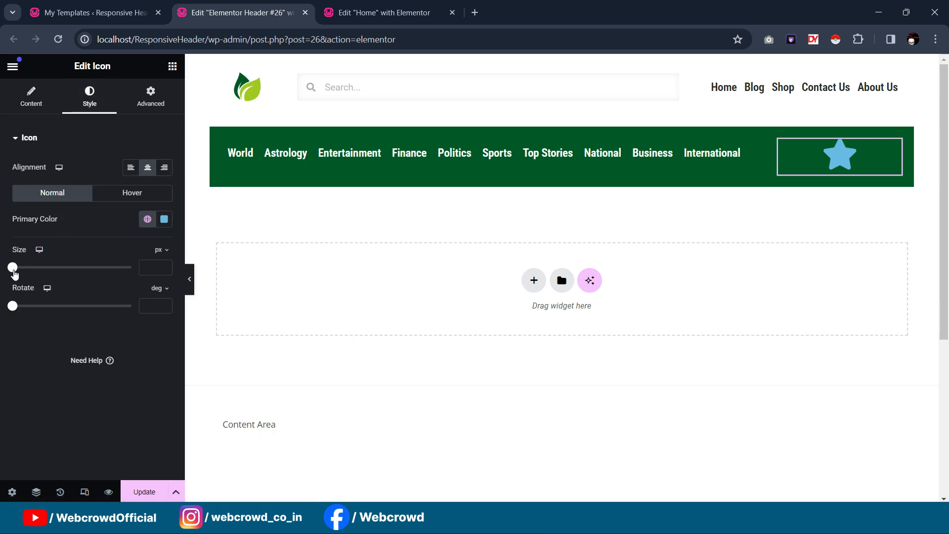
left_click_drag(13, 267, 25, 278)
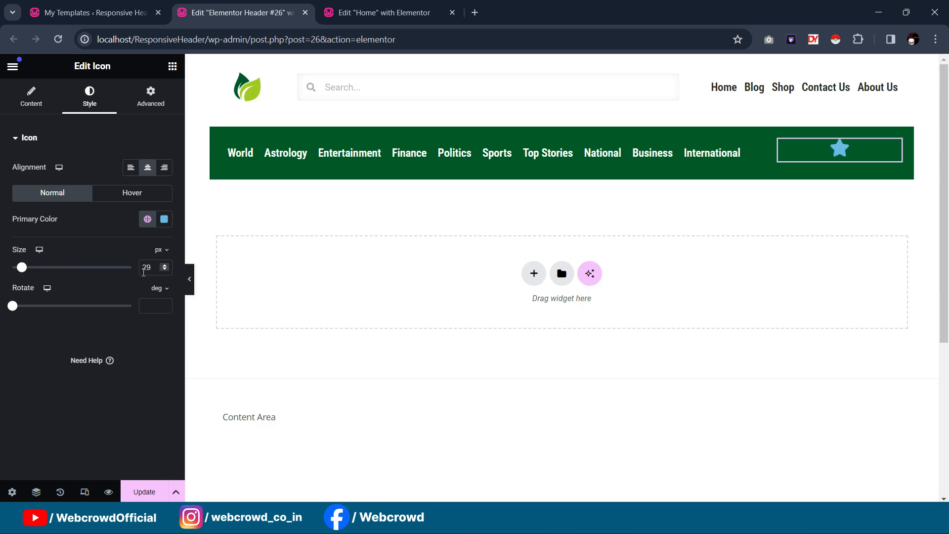
key("Down")
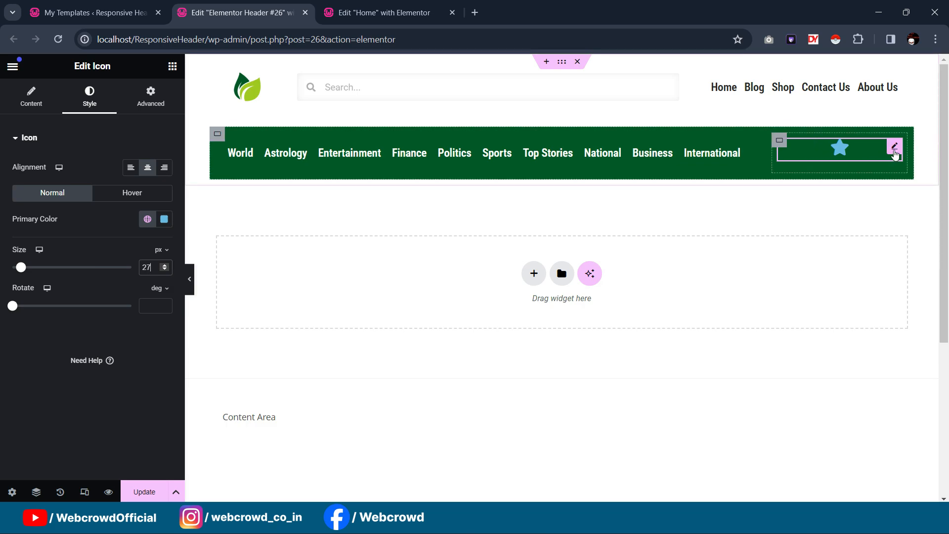
Unlink the star icon's margin values and set its bottom margin to -5 px
left_click(151, 96)
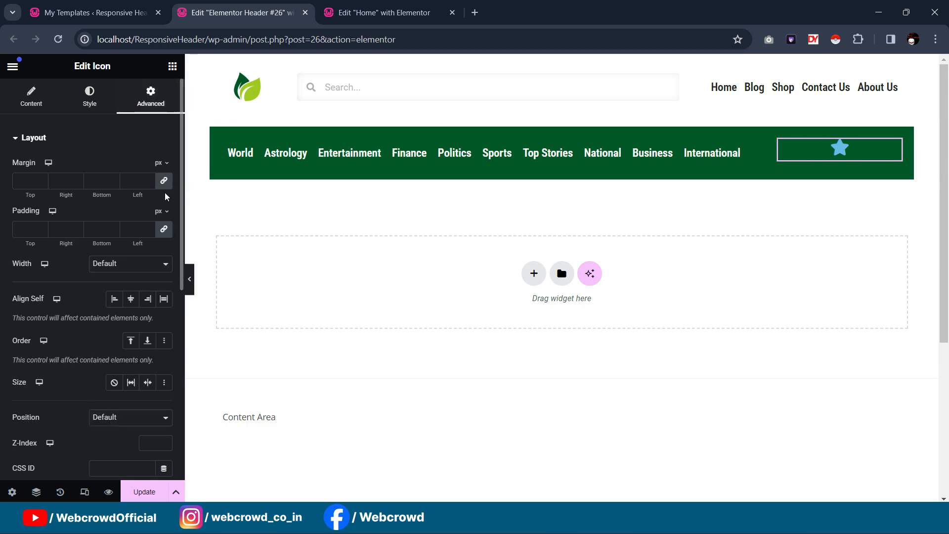
left_click(161, 184)
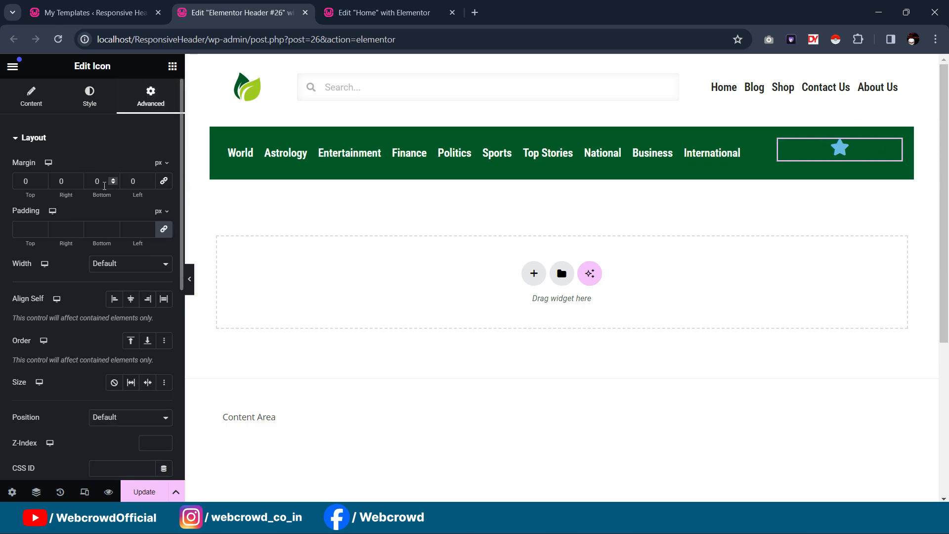
key("Down")
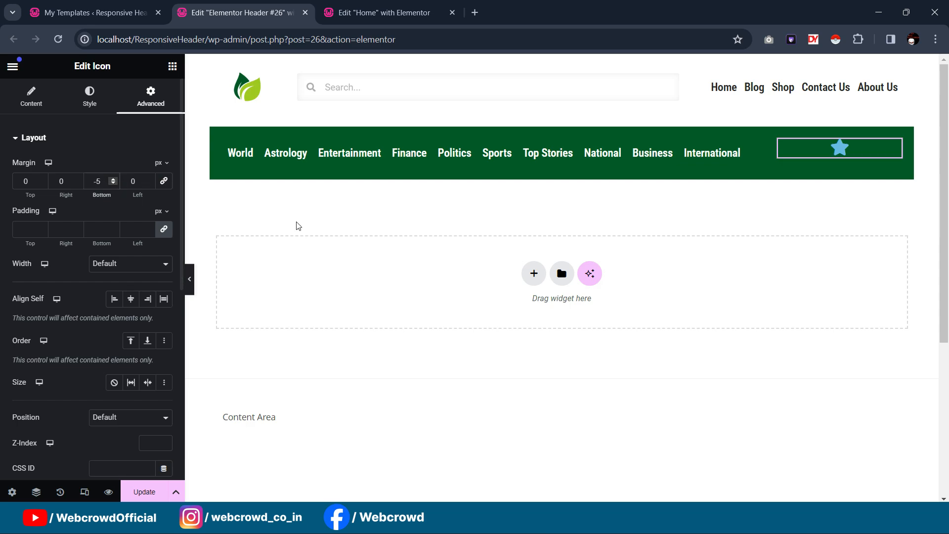
Set the star icon's width to Inline (auto)
left_click(99, 95)
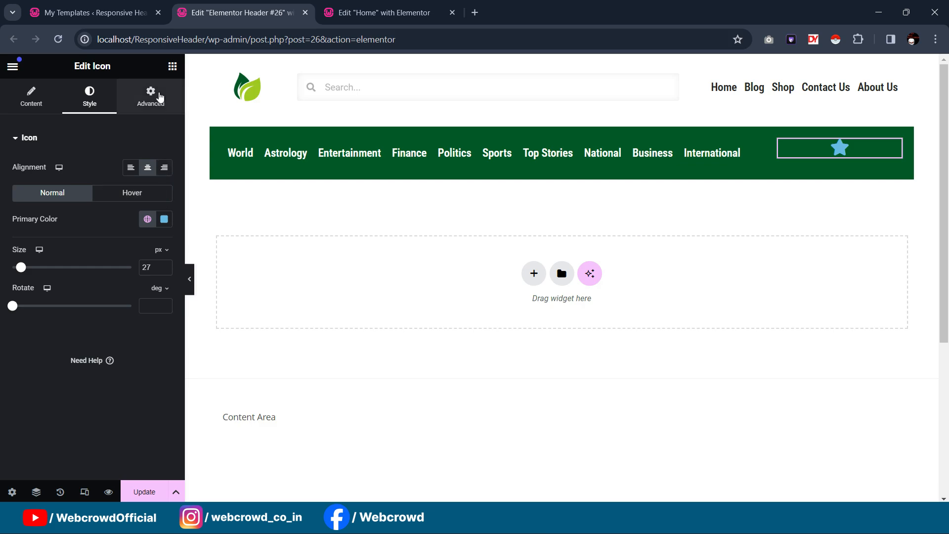
left_click(150, 97)
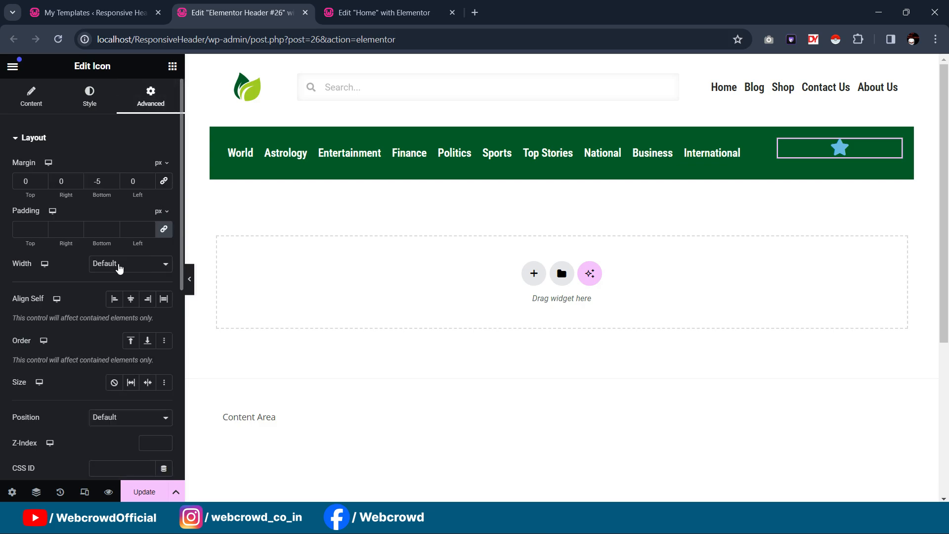
left_click(119, 267)
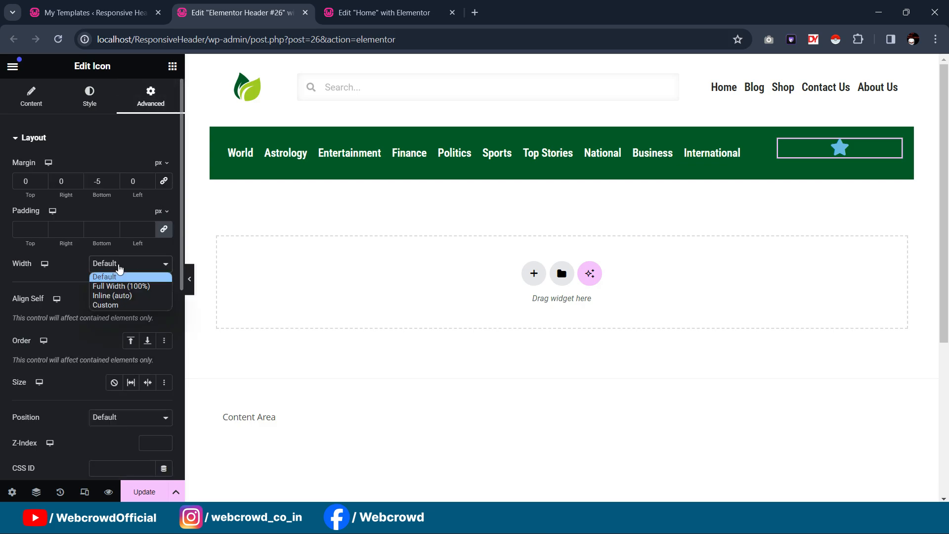
left_click(107, 296)
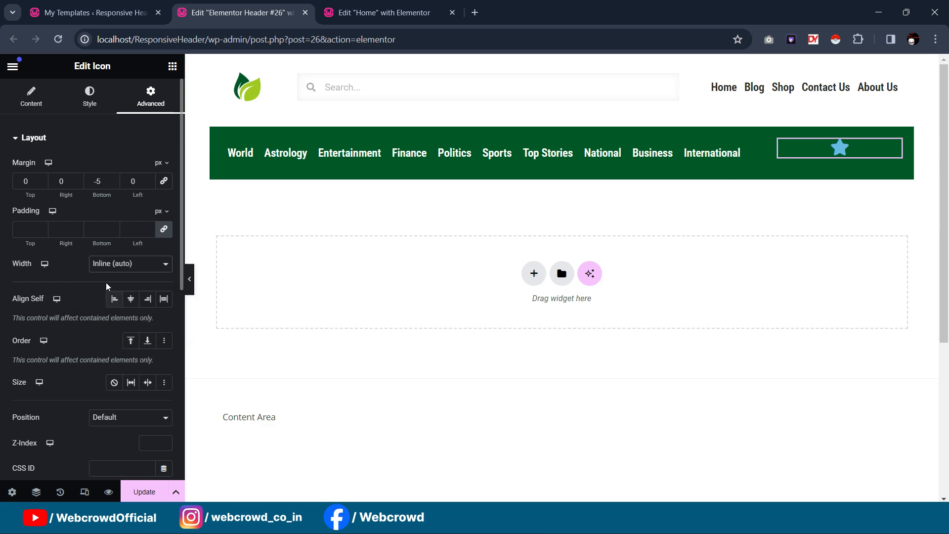
left_click(112, 265)
left_click(106, 304)
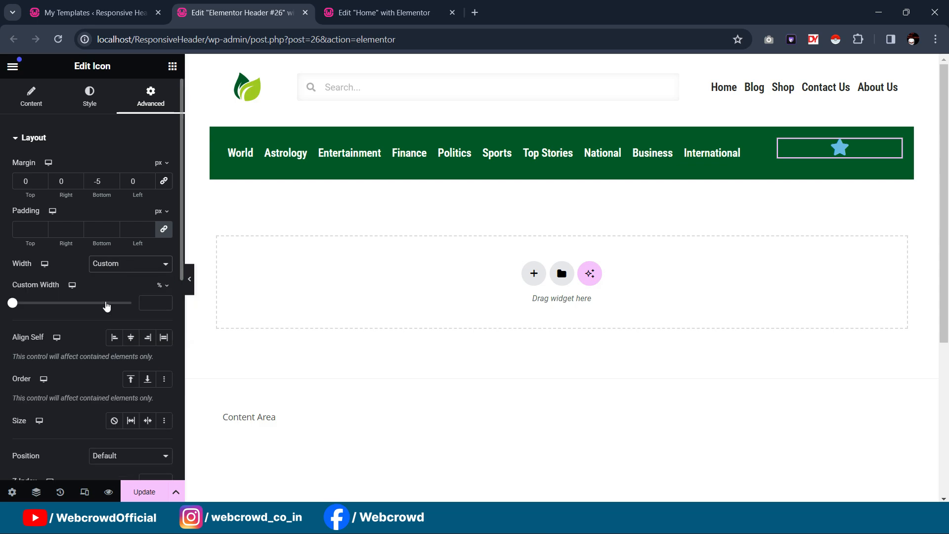
left_click(116, 268)
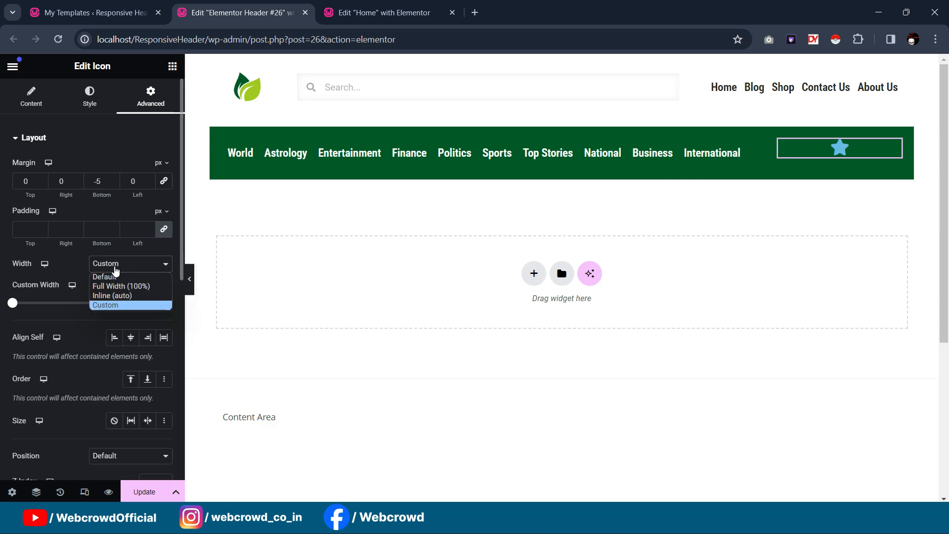
left_click(121, 296)
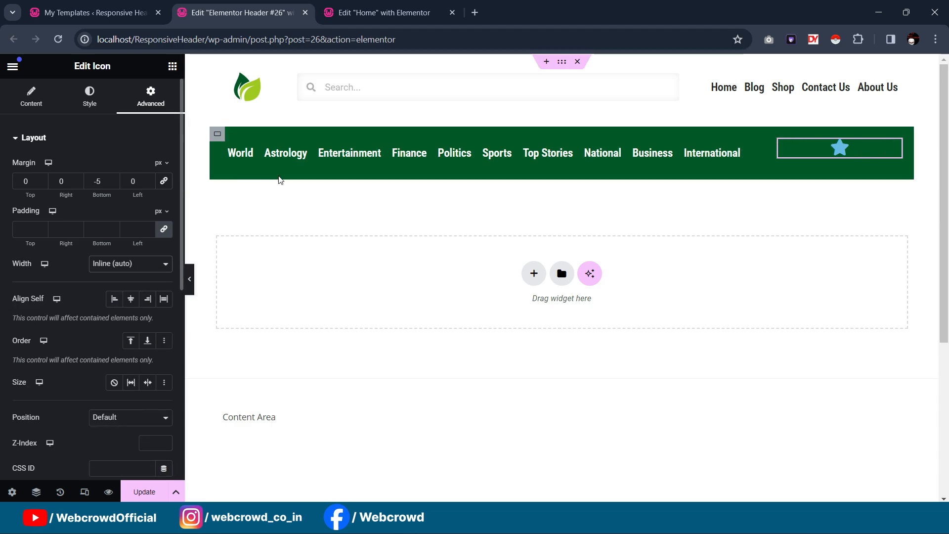
Center the justified content of the container that holds the star icon
left_click(778, 141)
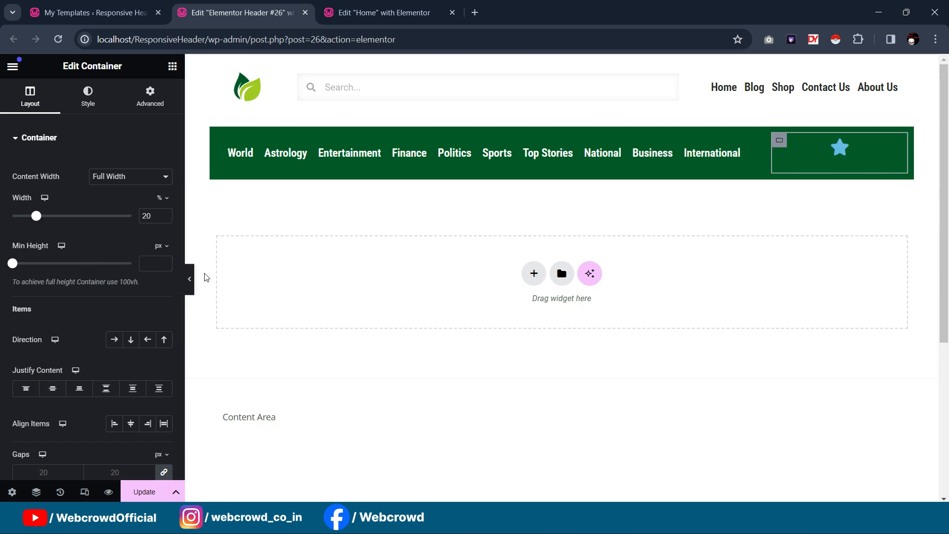
left_click(54, 390)
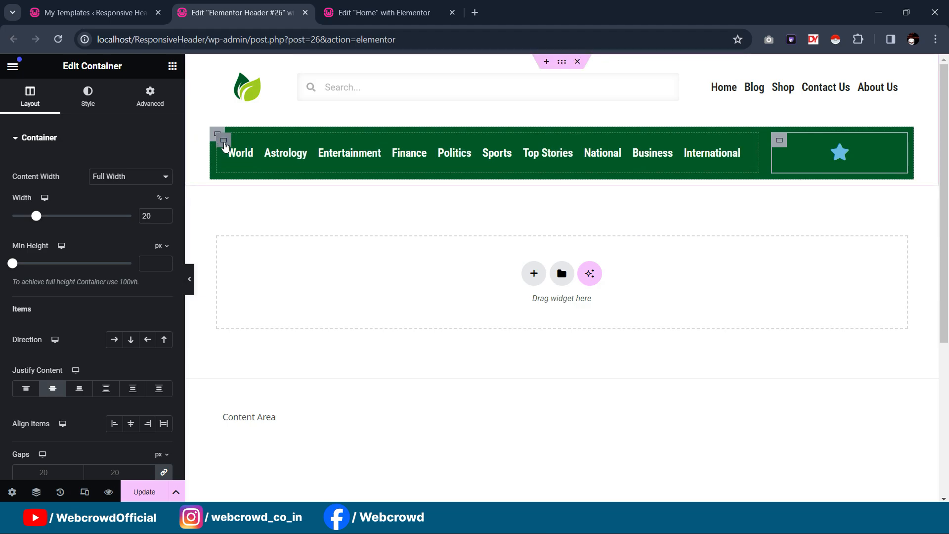
left_click(224, 141)
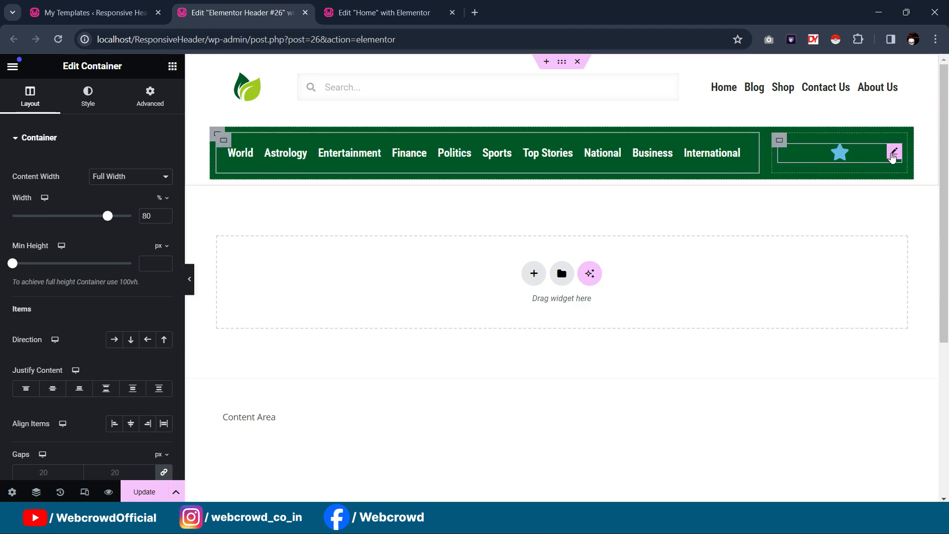
Replace the star with the shopping cart icon, found by filtering the icon library for "cart"
left_click(892, 157)
left_click(30, 97)
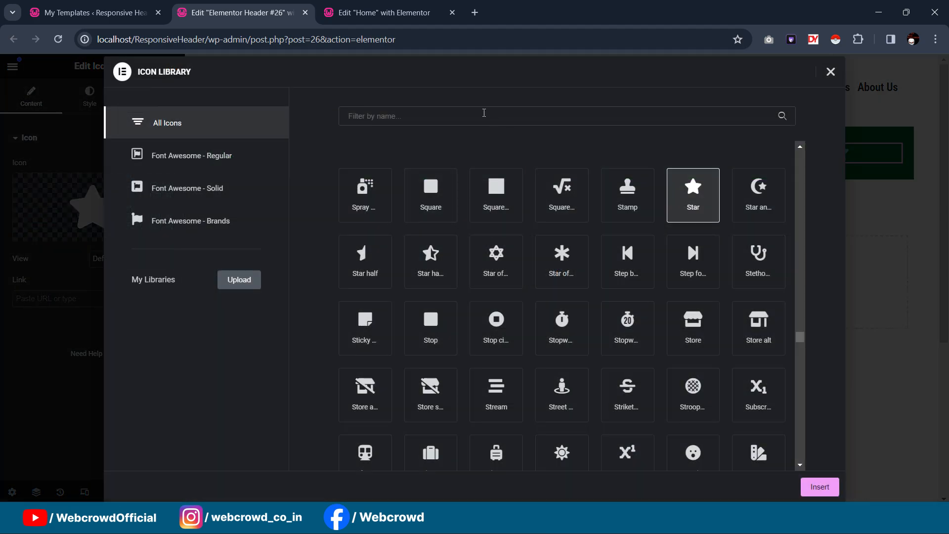
left_click(483, 118)
type("cart")
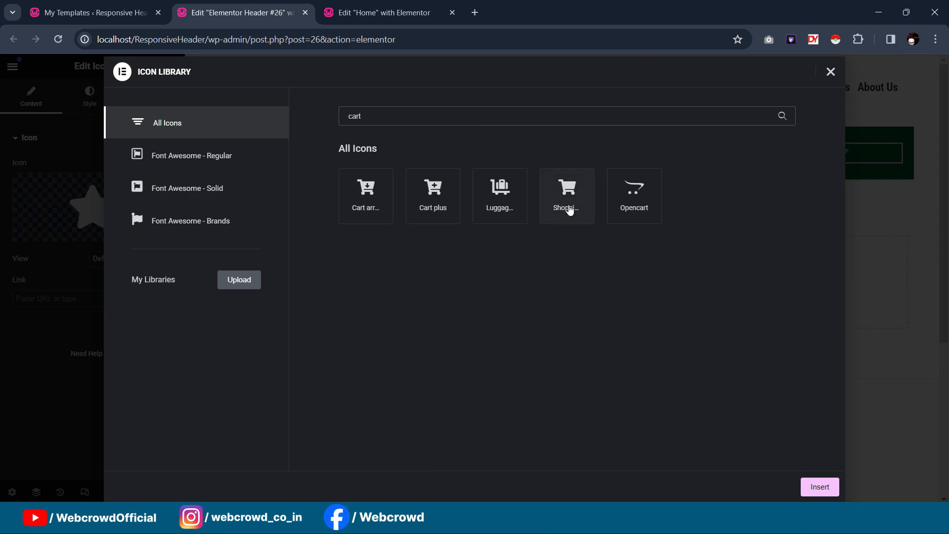
left_click(546, 208)
left_click(819, 487)
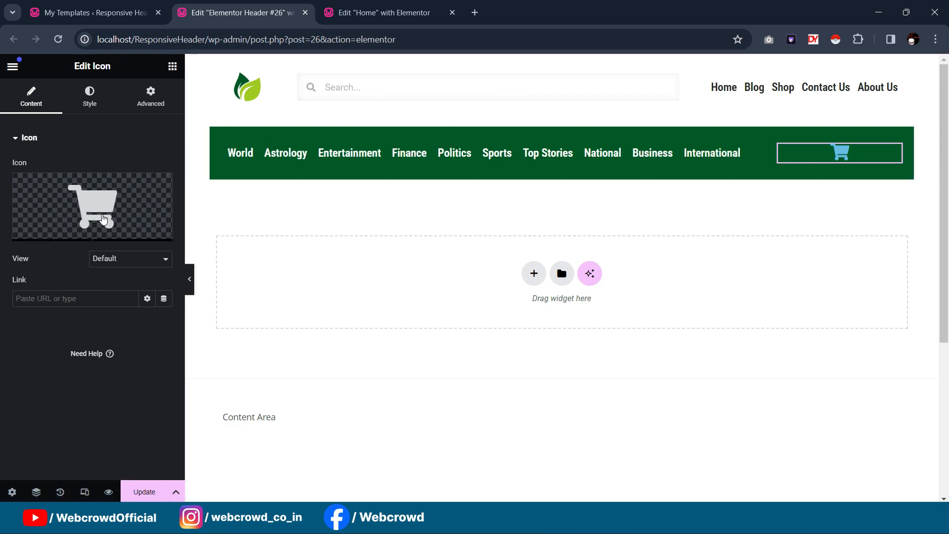
Set the cart icon's primary color to the light green global color #A3DA22 and compare it with the reference header
left_click(92, 99)
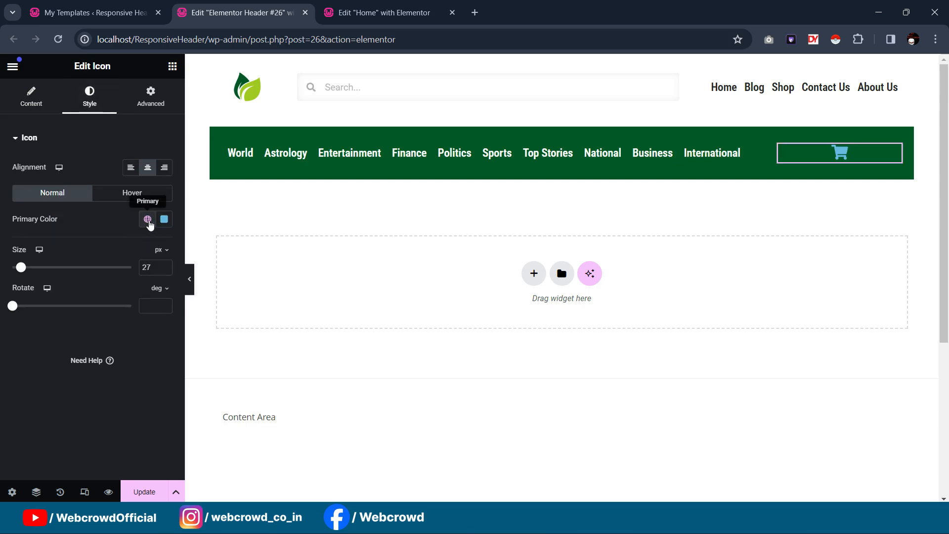
left_click(149, 222)
left_click(87, 377)
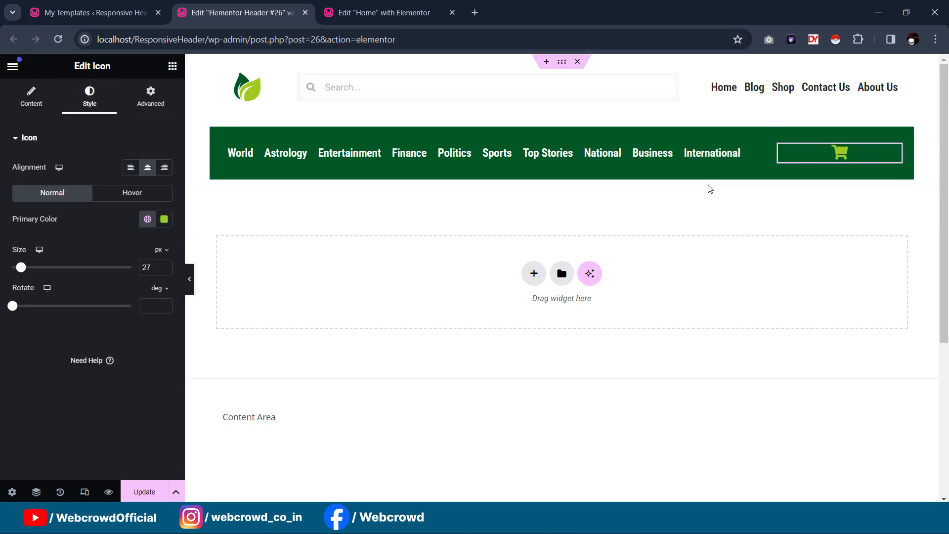
key("ctrl+Tab")
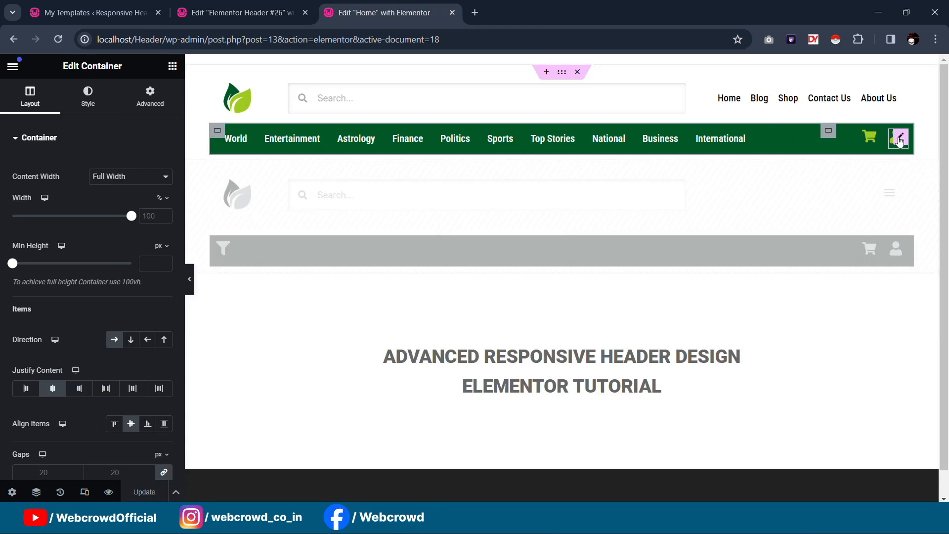
key("ctrl+shift+Tab")
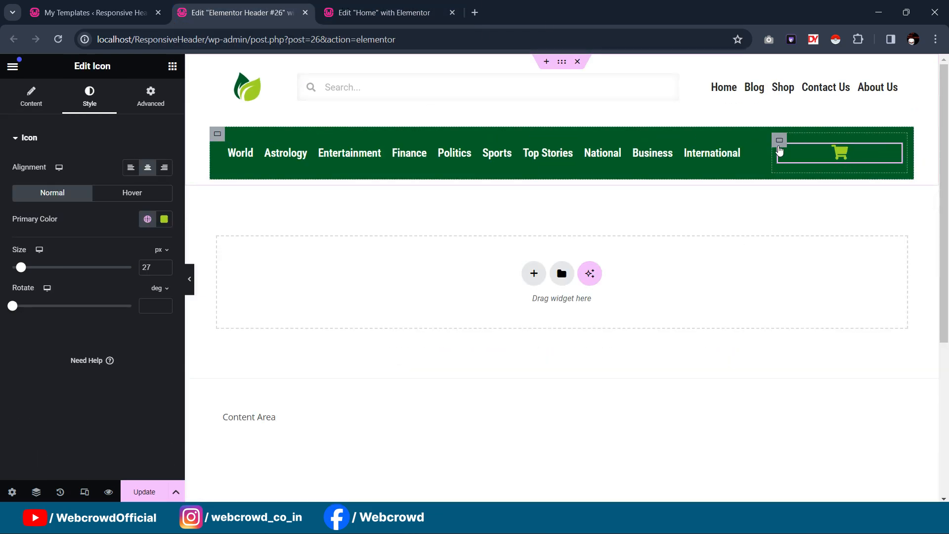
Set the cart icon container's direction to Row - horizontal and duplicate the cart icon inside it
left_click(780, 142)
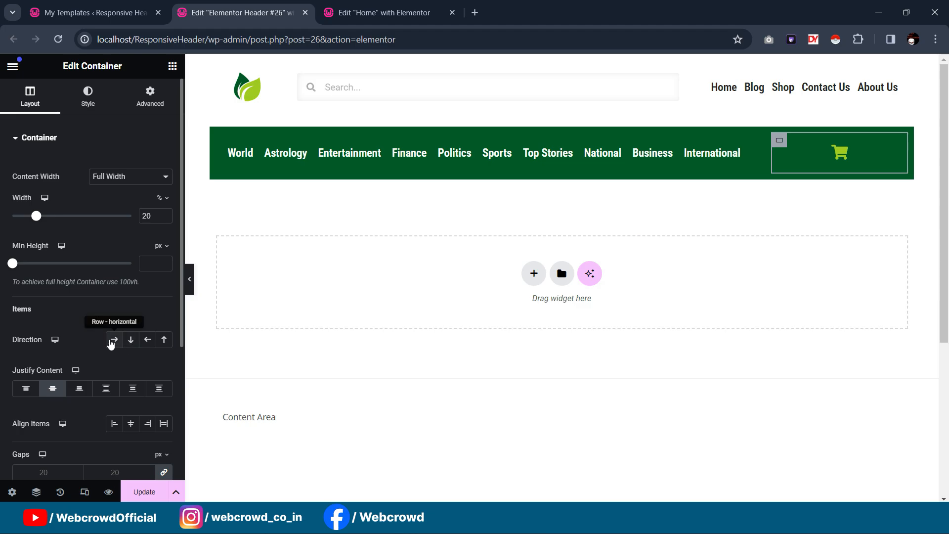
left_click(111, 341)
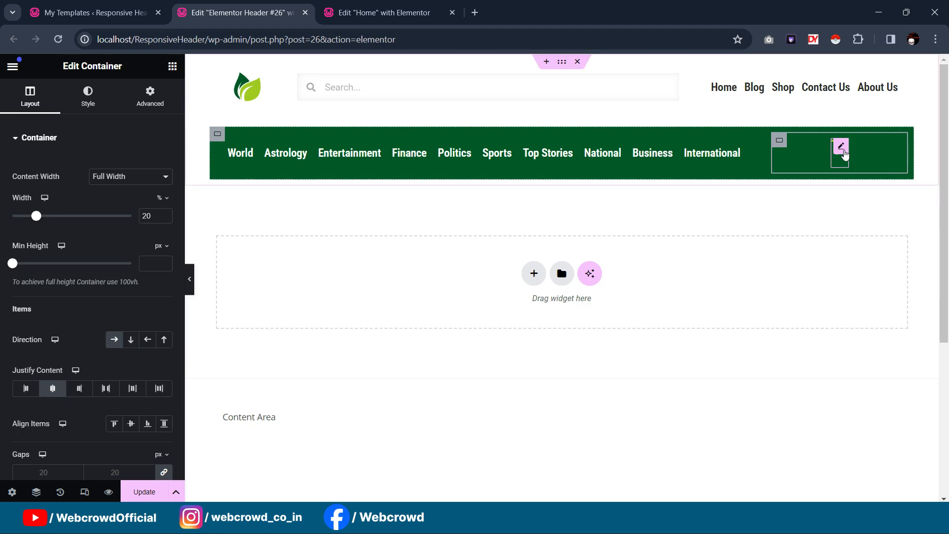
right_click(838, 145)
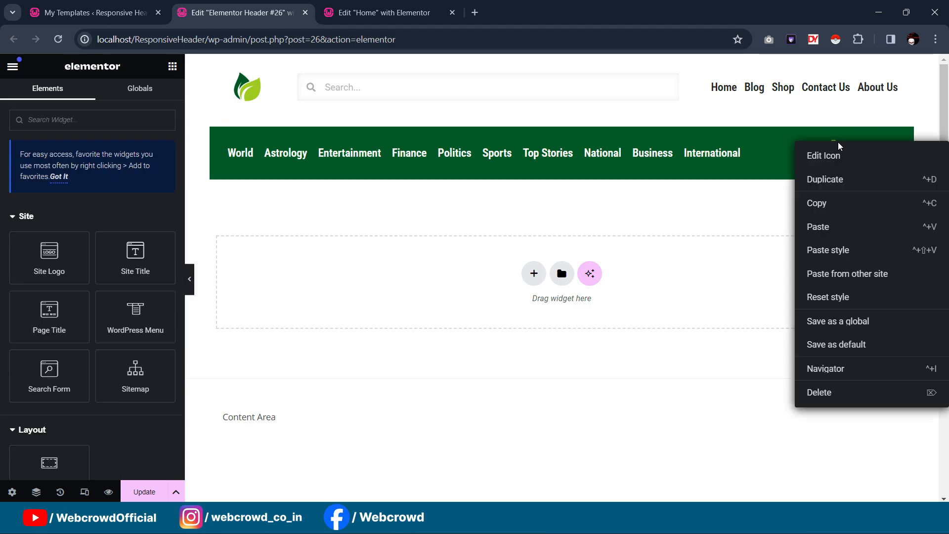
left_click(839, 177)
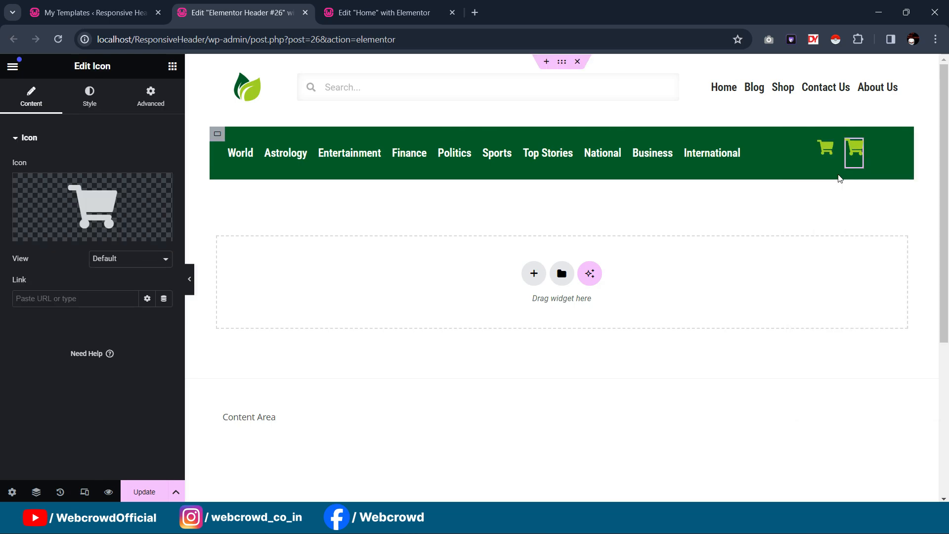
Set the bottom margin to -5 px on the first cart icon and -7 px on the duplicated one
left_click(826, 147)
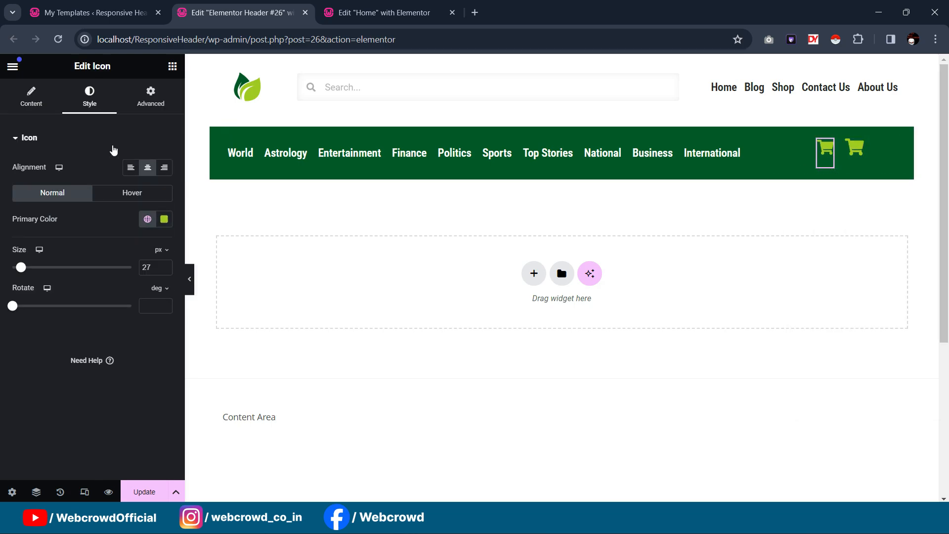
left_click(148, 101)
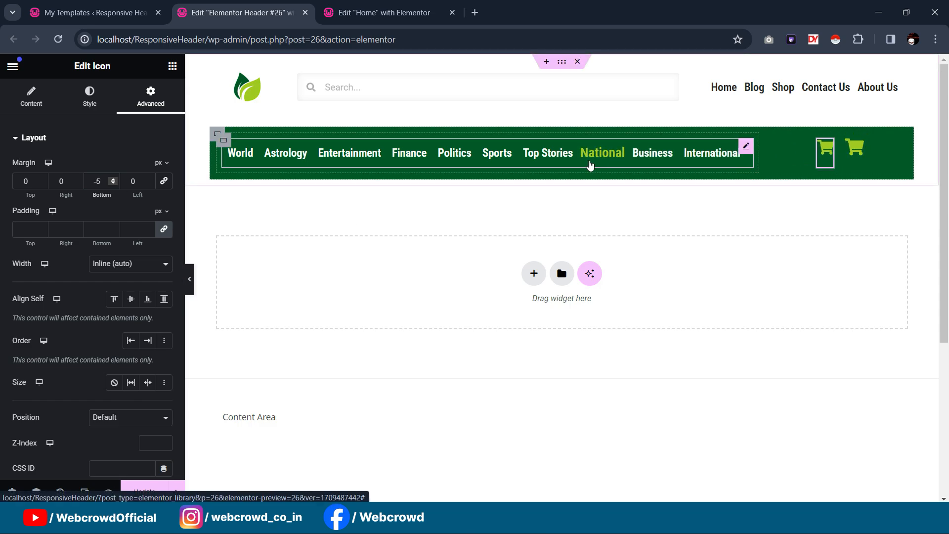
left_click(854, 150)
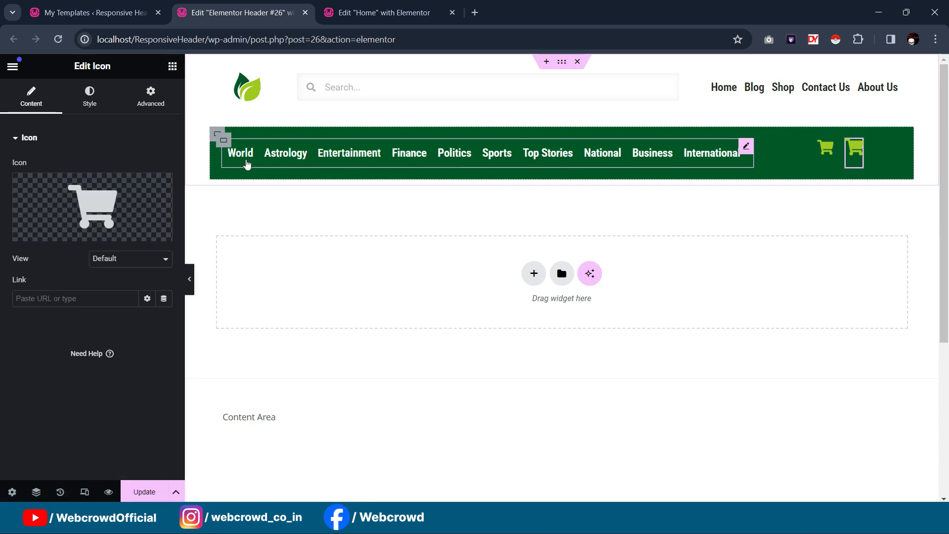
left_click(131, 105)
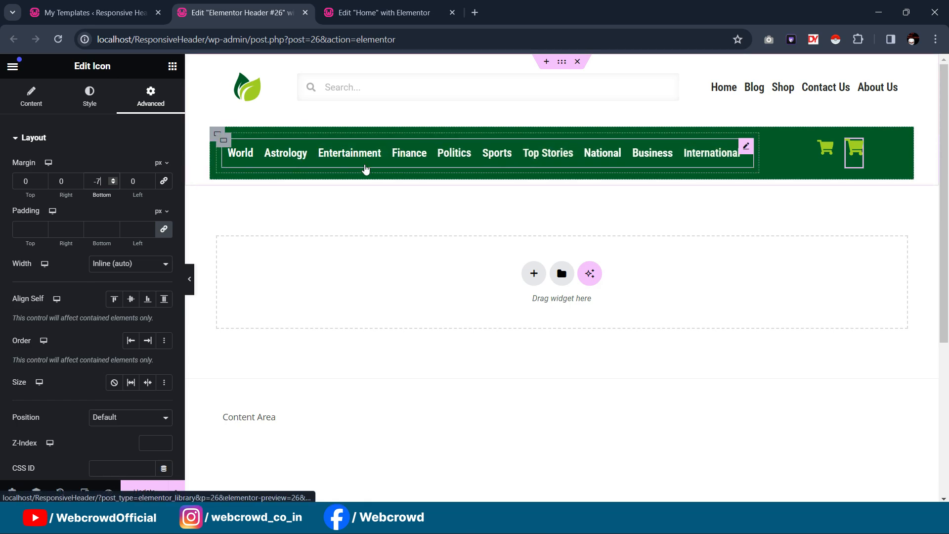
Unlink the margins of the category menu in the green bar and set its bottom margin to -11 px
left_click(746, 147)
left_click(150, 96)
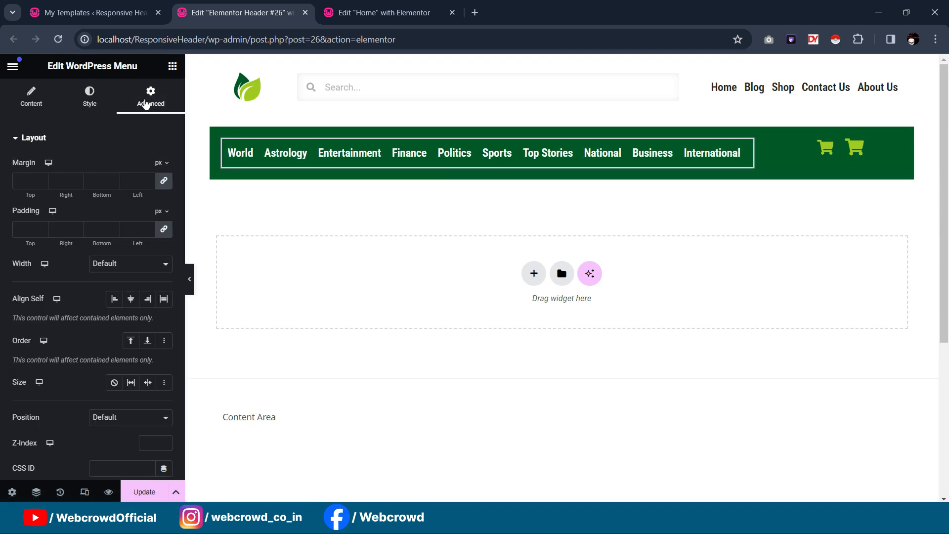
left_click(164, 181)
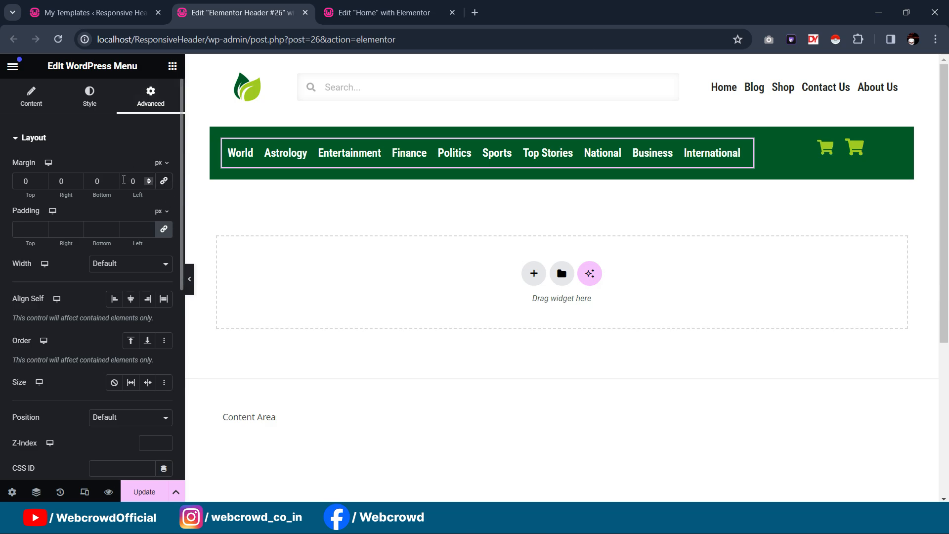
left_click(111, 179)
key("Down")
key("Down")
key("Down")
key("Down")
key("Down")
key("Down")
key("Down")
key("Down")
key("Down")
key("Down")
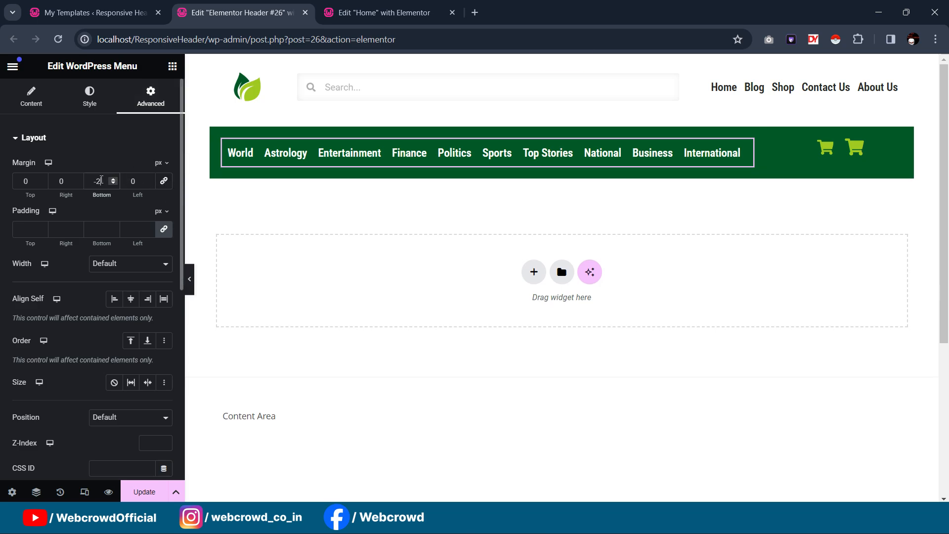
key("Down")
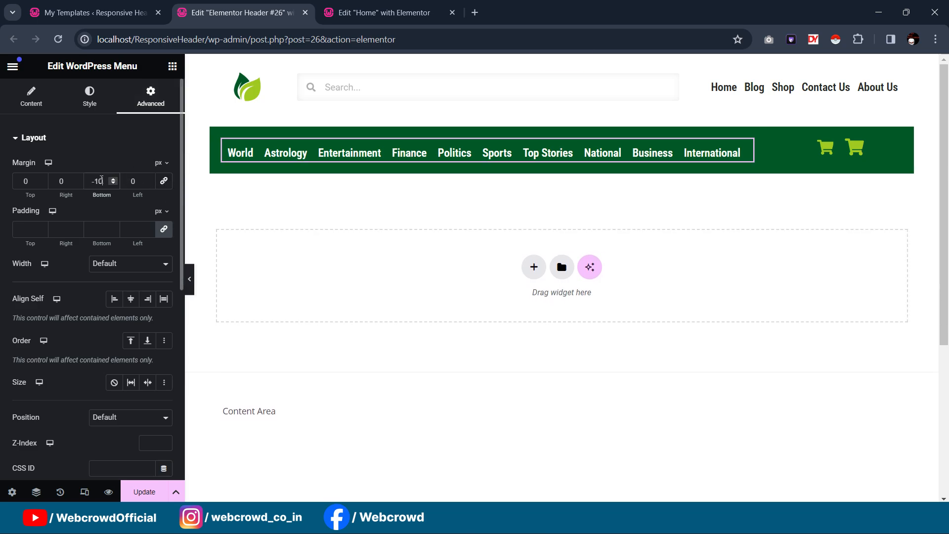
key("Down")
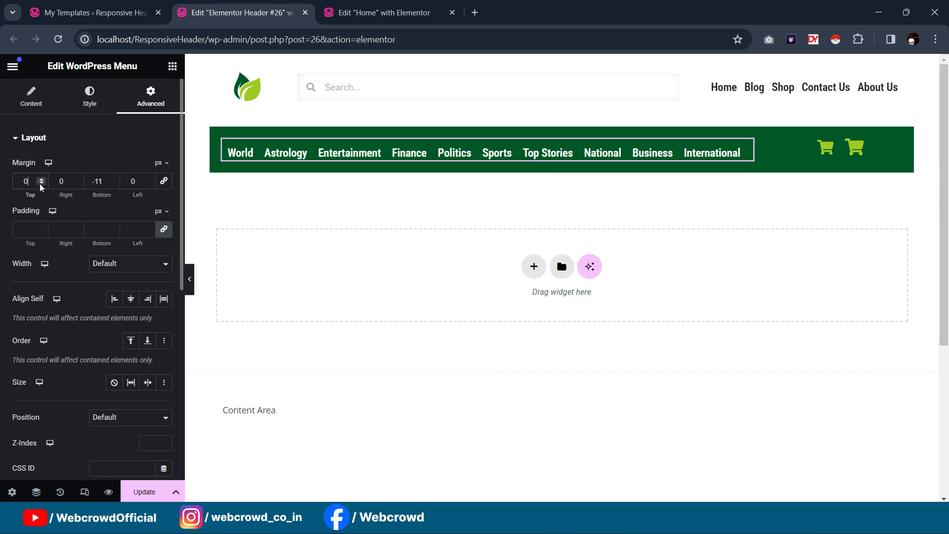
Set the category menu's top margin to -11 px
key("Down")
key("Down")
key("Down")
key("Down")
key("Down")
key("Down")
key("Down")
key("Down")
key("Down")
key("Down")
key("Down")
key("Down")
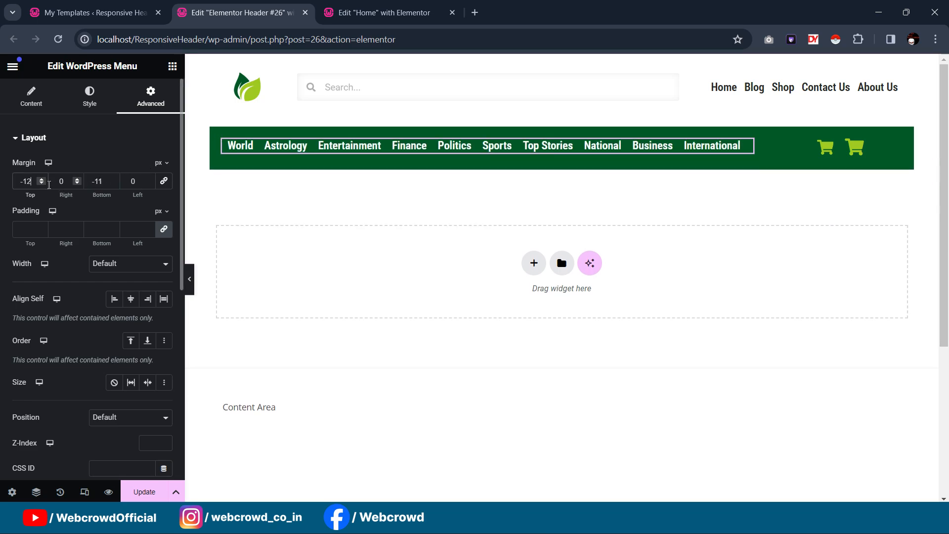
key("Up")
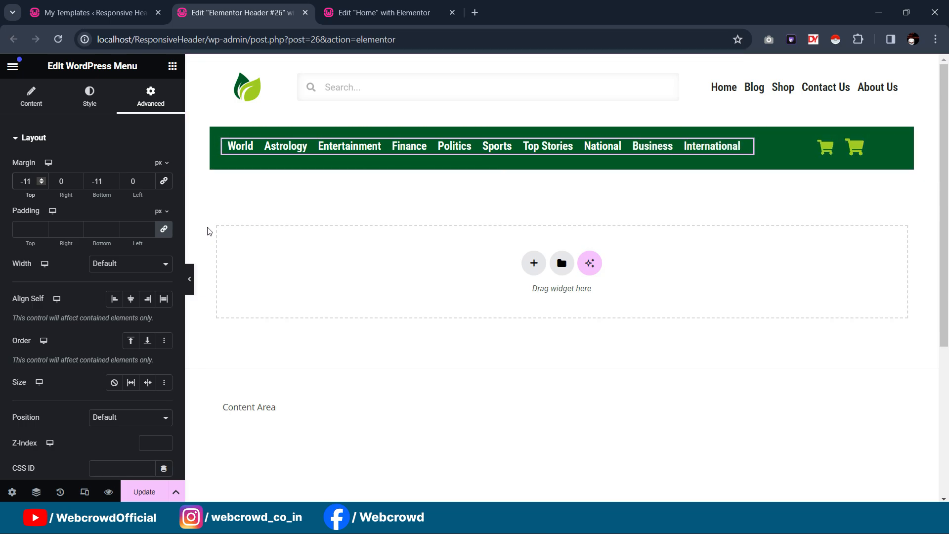
Center the aligned items of the green bar container and preview the header at full width
left_click(218, 138)
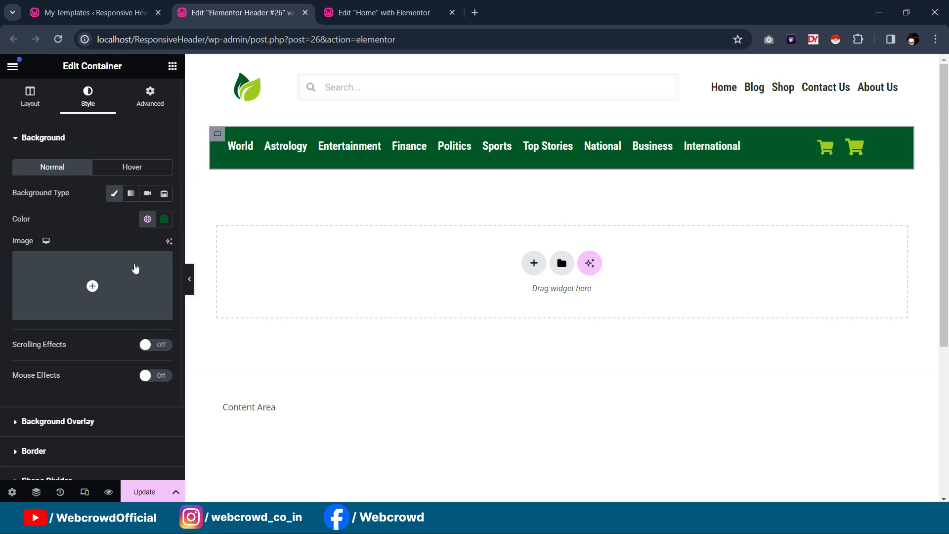
left_click(41, 101)
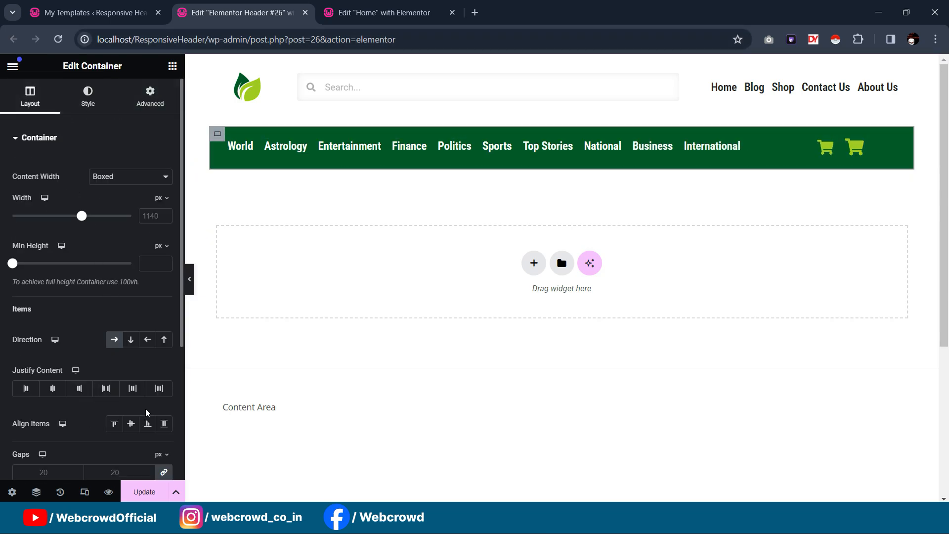
left_click(131, 424)
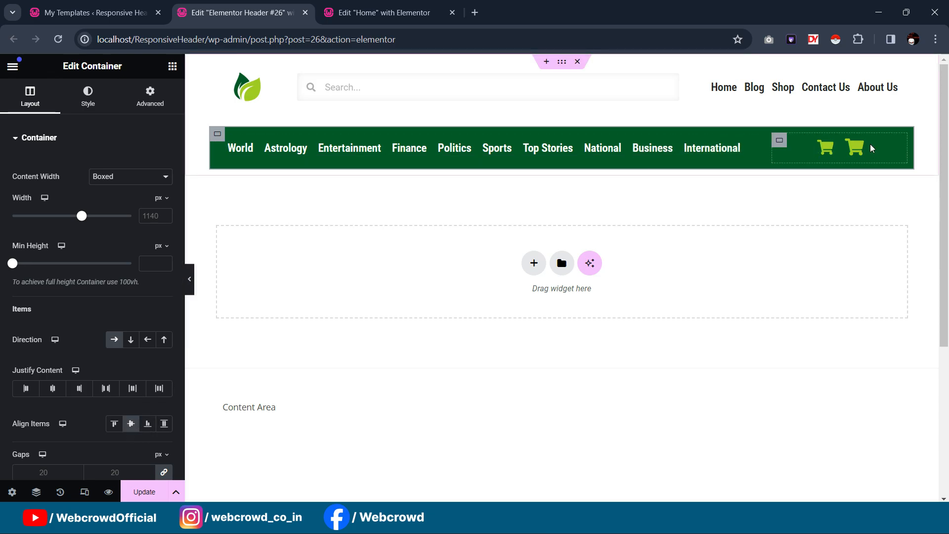
mouse_move(847, 155)
left_click(189, 279)
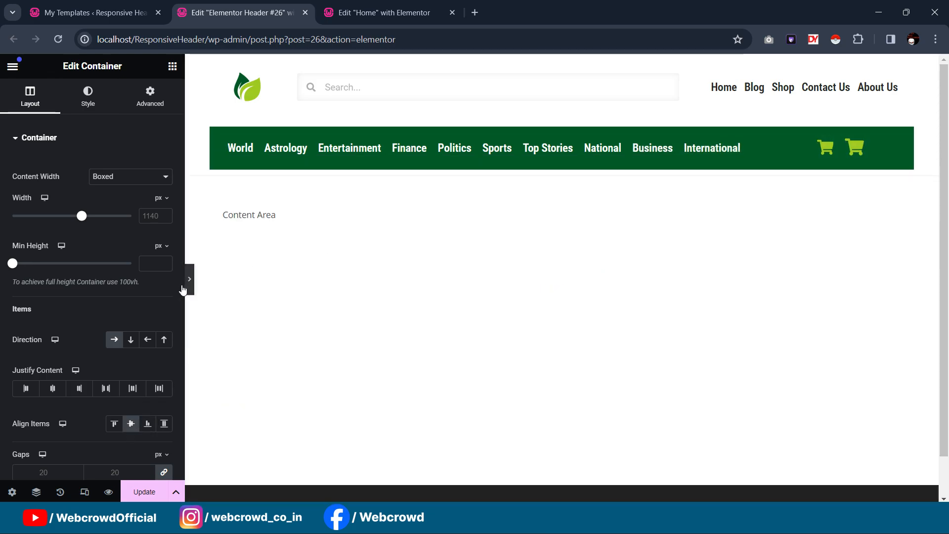
left_click(4, 279)
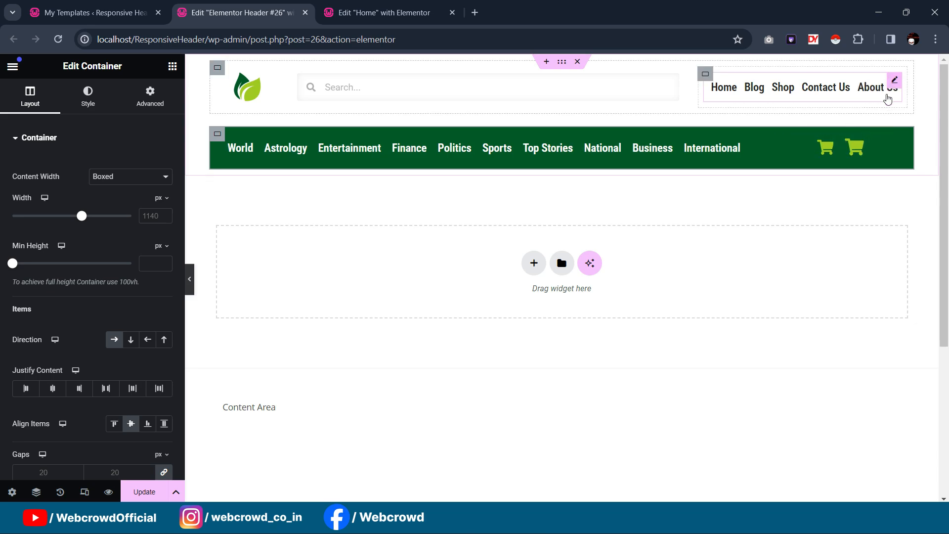
Justify the content of the container with the two cart icons to End and preview the header
mouse_move(811, 147)
left_click(779, 142)
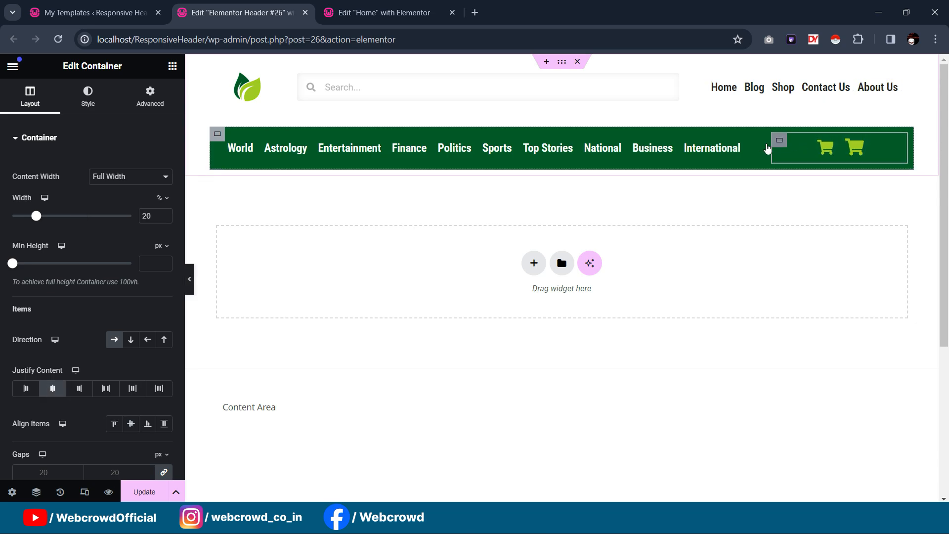
left_click(79, 388)
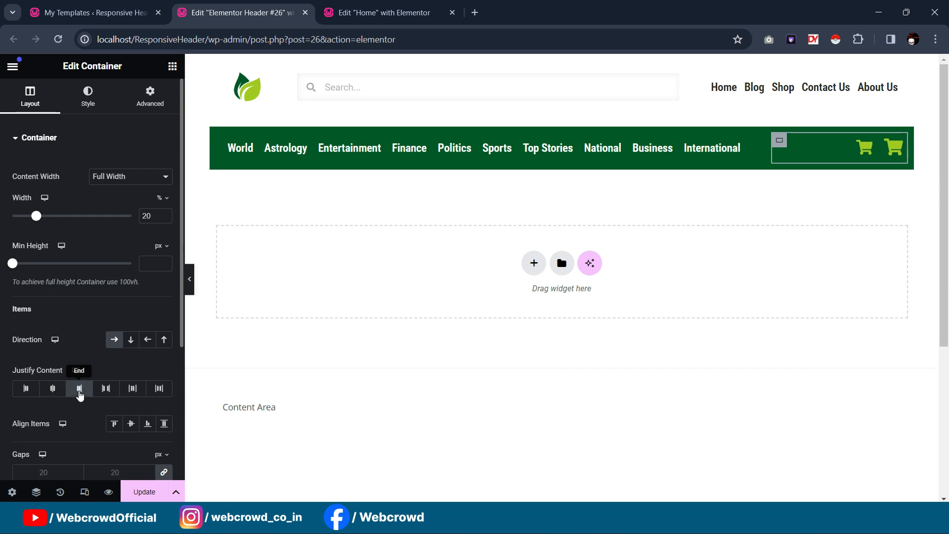
left_click(190, 290)
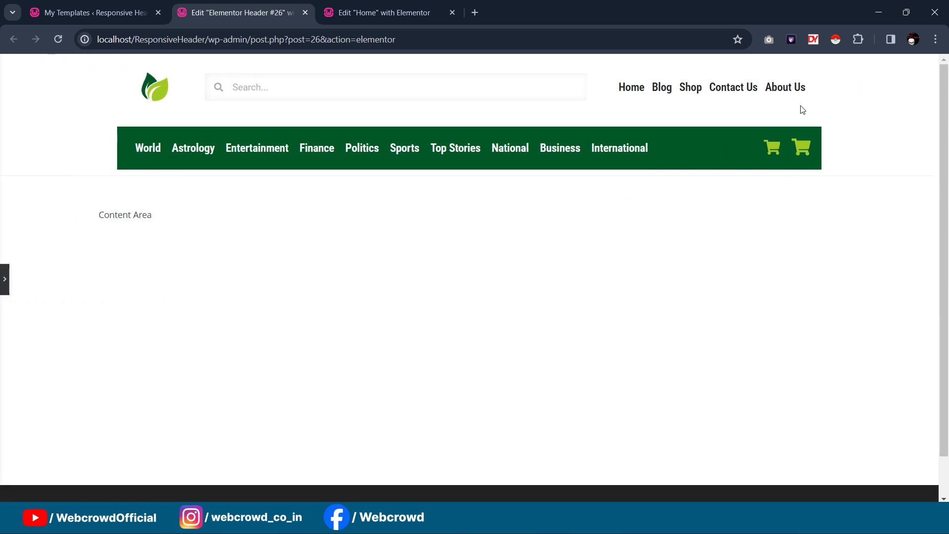
left_click(3, 280)
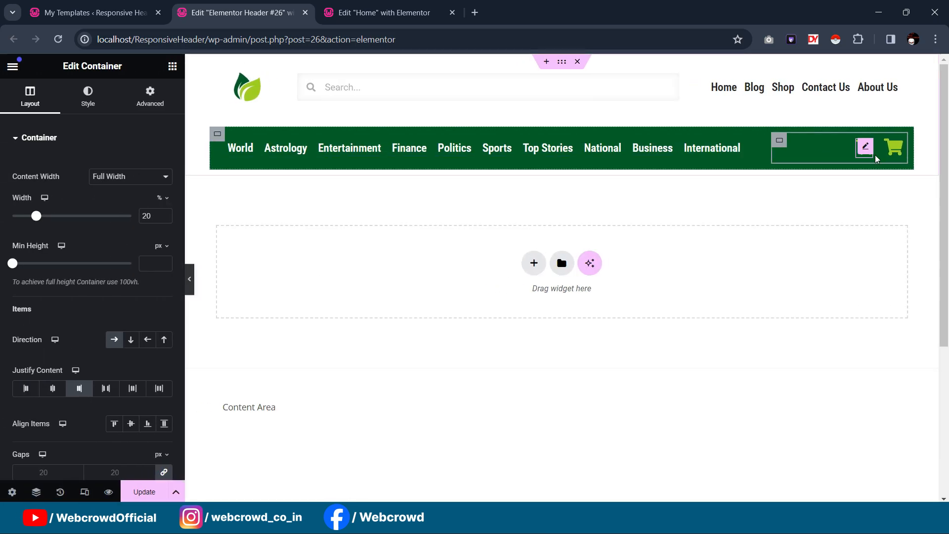
Set the second cart icon's right margin to 5 px and preview its alignment with the menu above
left_click(895, 148)
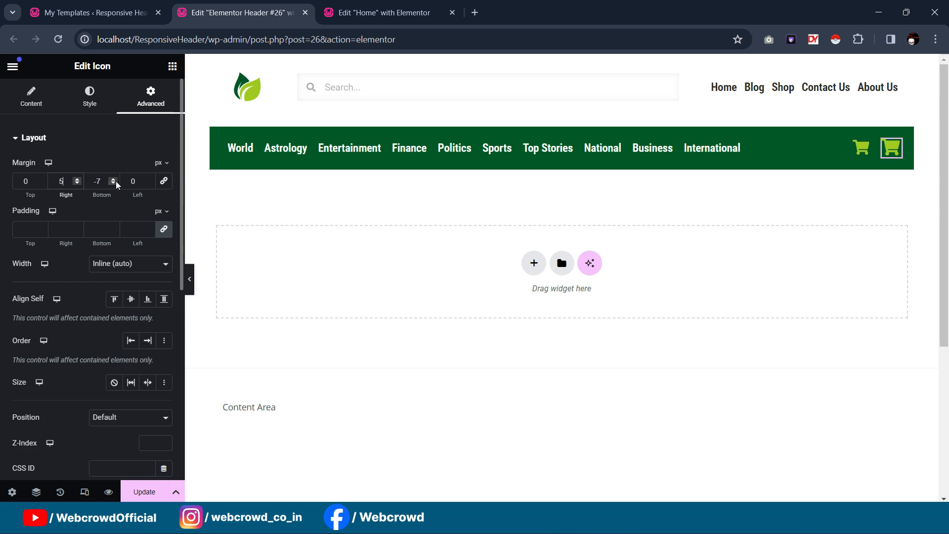
left_click(189, 279)
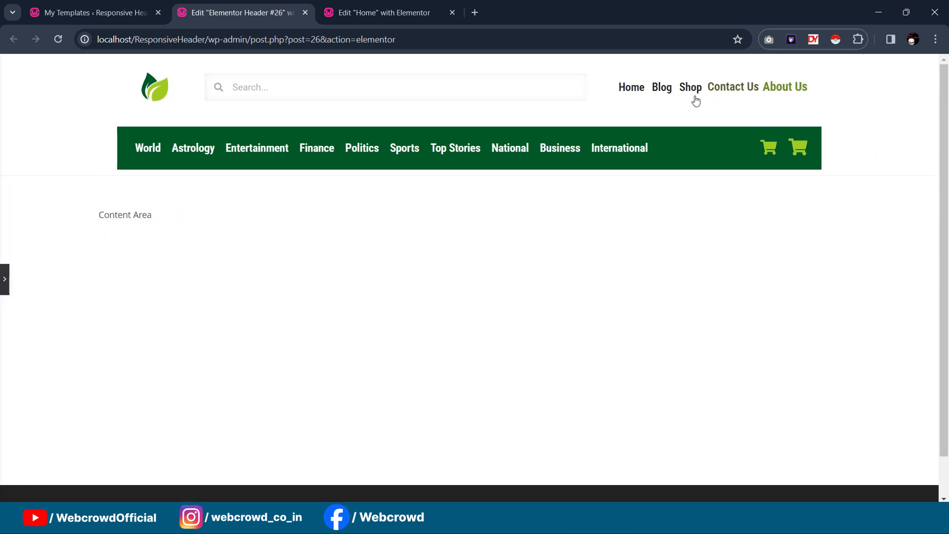
left_click(3, 275)
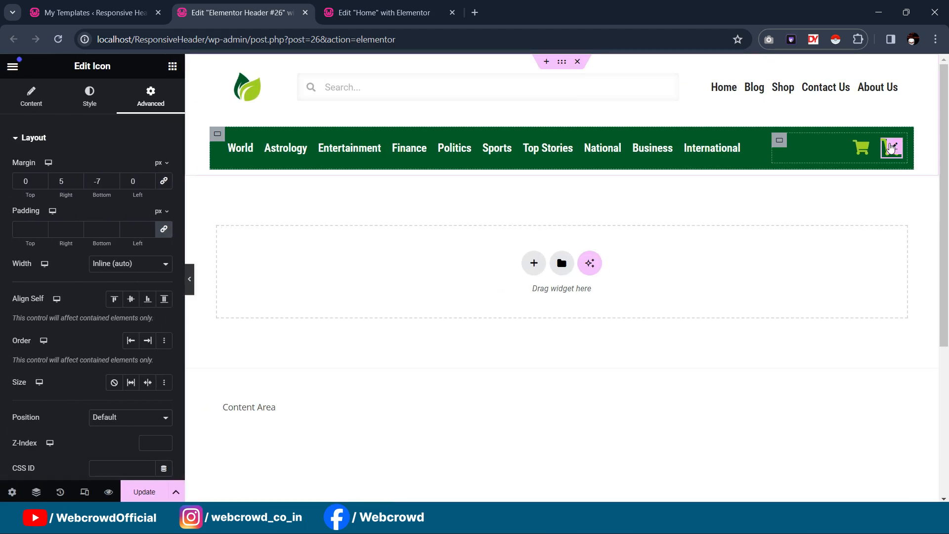
Replace the second cart with the solid User icon, found by filtering the icon library for "user", and compare the header with the reference
left_click(31, 96)
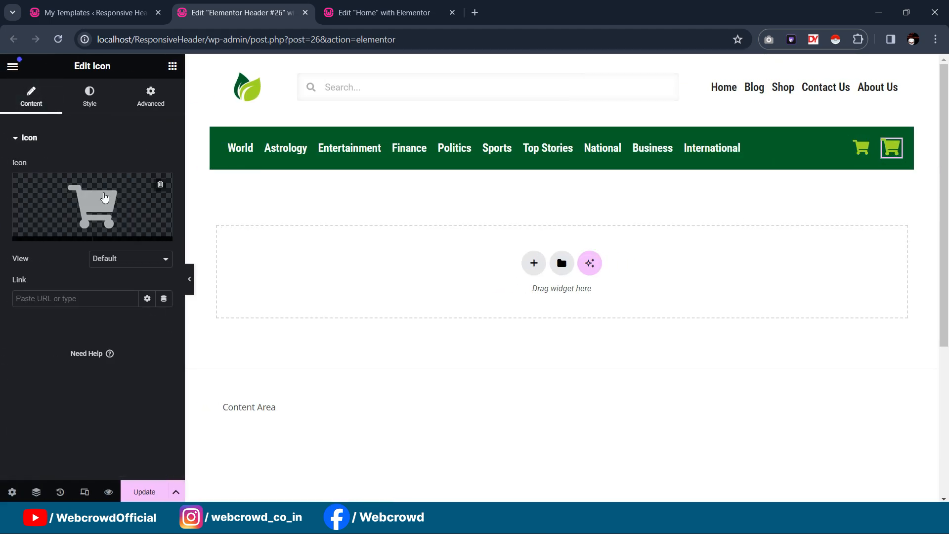
left_click(92, 205)
left_click(444, 118)
type("user")
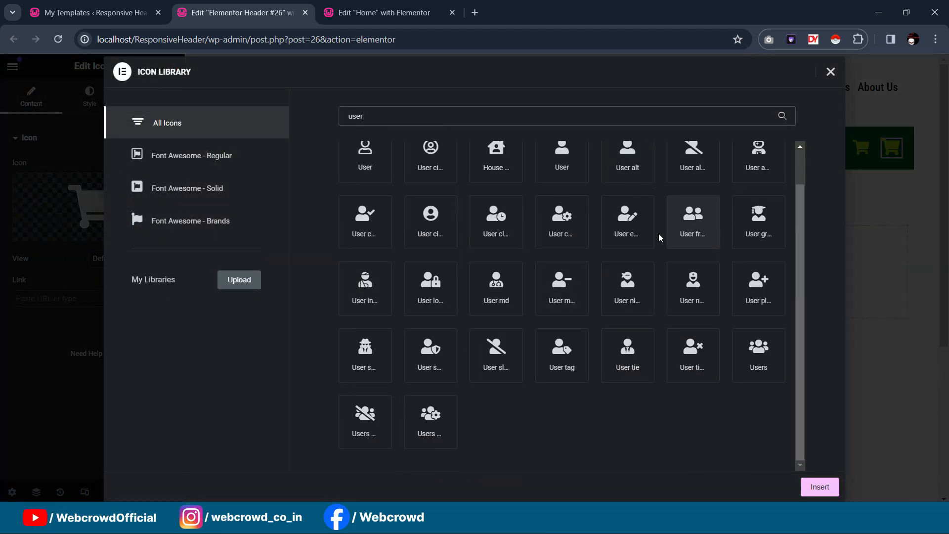
left_click(556, 158)
left_click(816, 487)
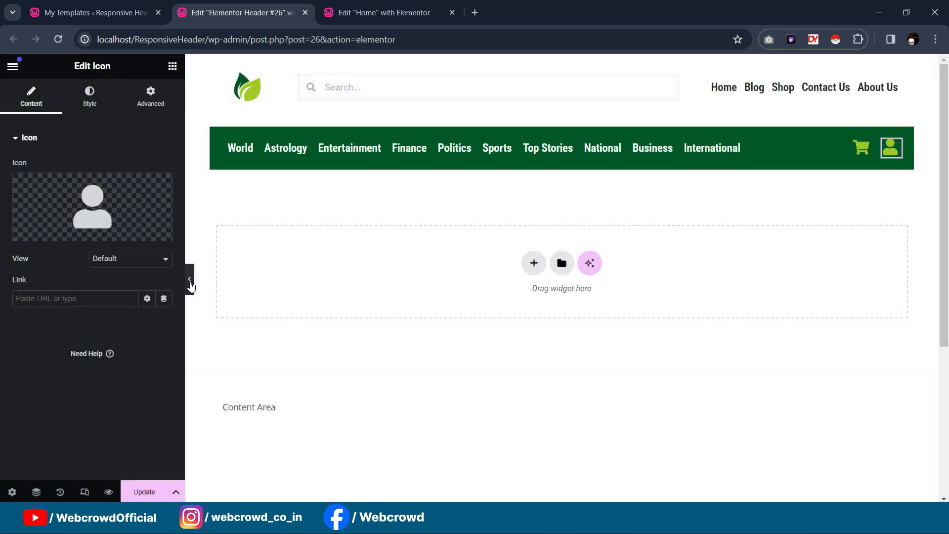
left_click(190, 284)
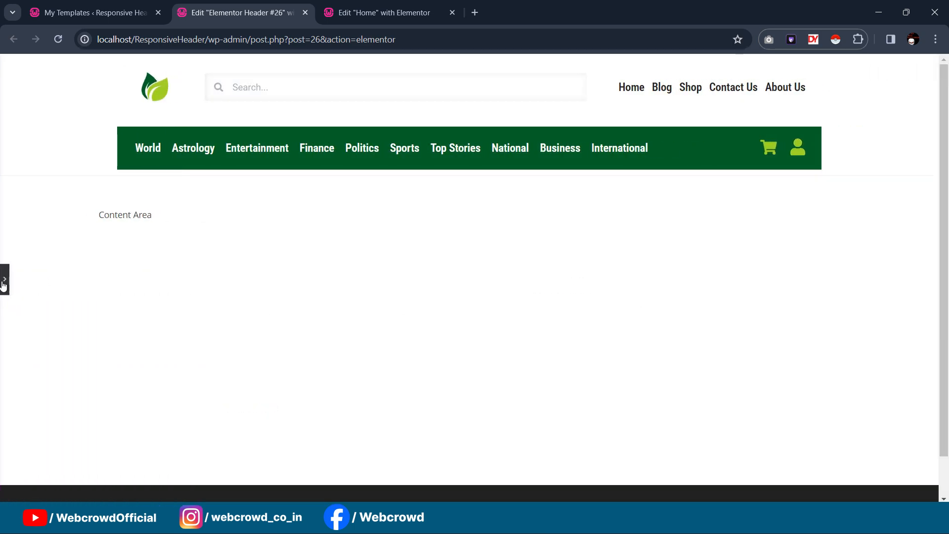
left_click(4, 284)
left_click(380, 13)
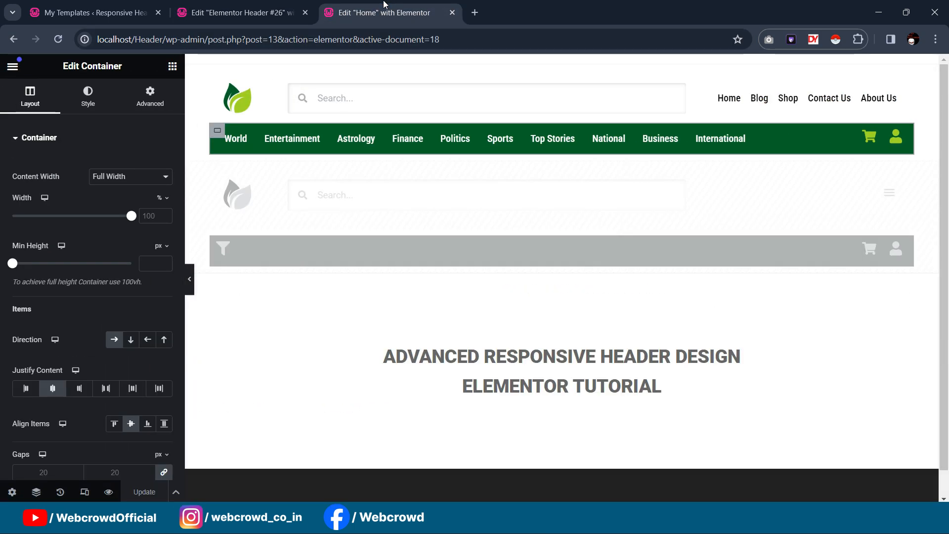
left_click(273, 5)
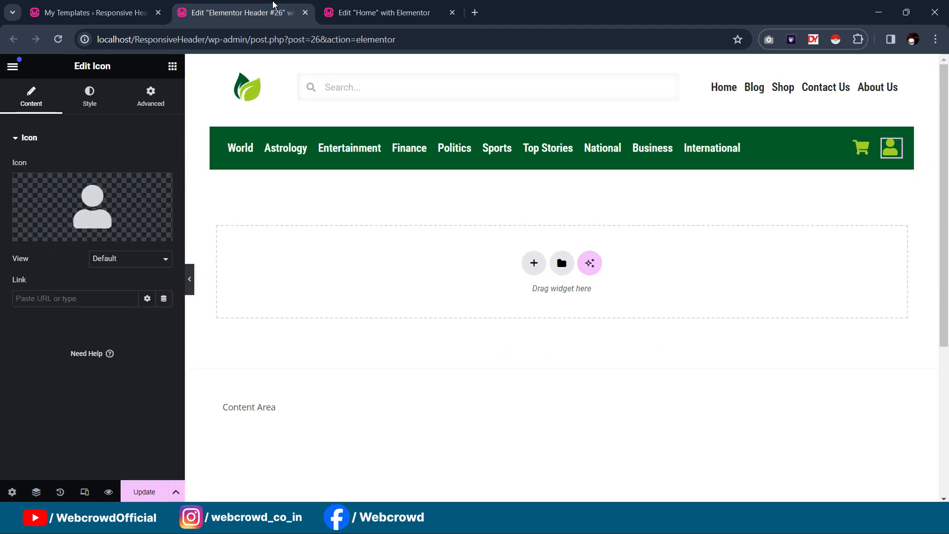
Set the cart icon's size in the green bar to 22 px
left_click(862, 150)
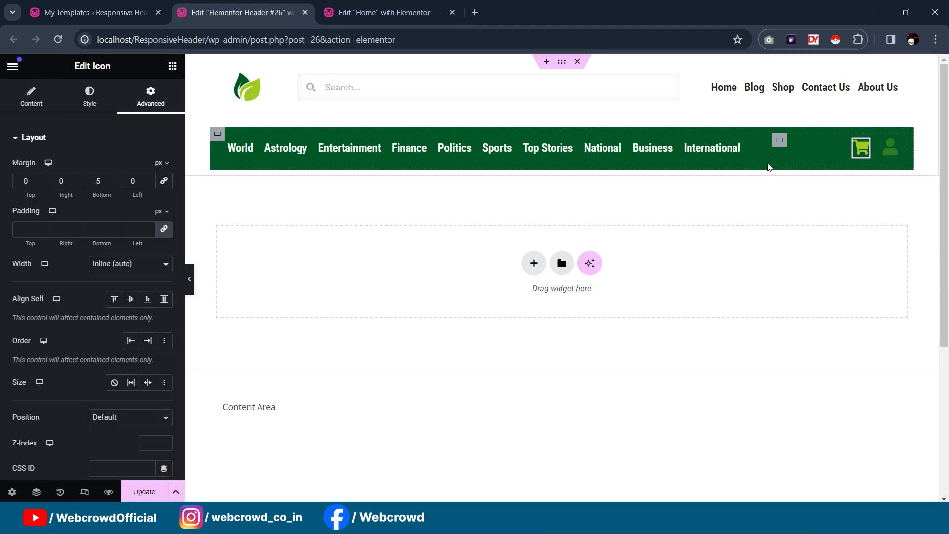
left_click(97, 97)
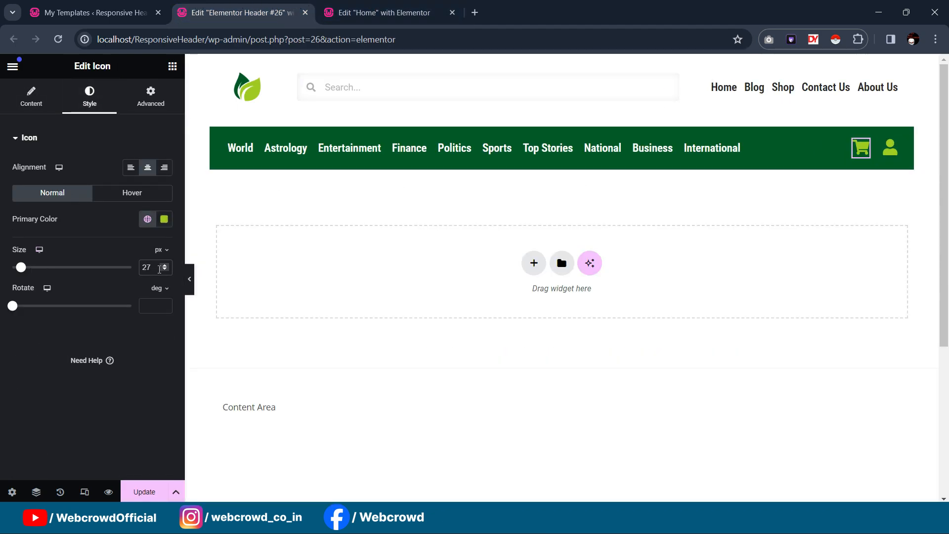
key("Down")
key("Down")
key("Down")
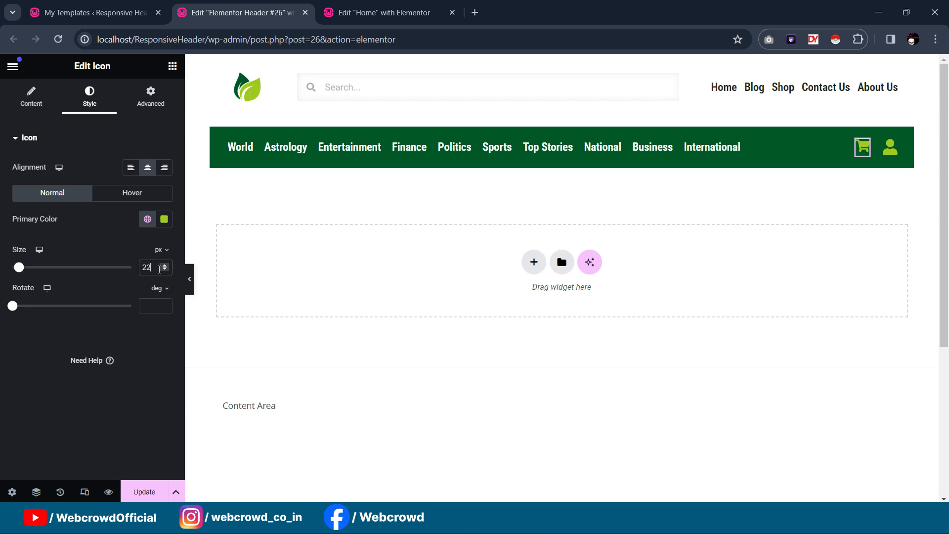
Set the user icon's size to 24 px, preview the header at full width and compare it with the reference
left_click(895, 148)
left_click(89, 95)
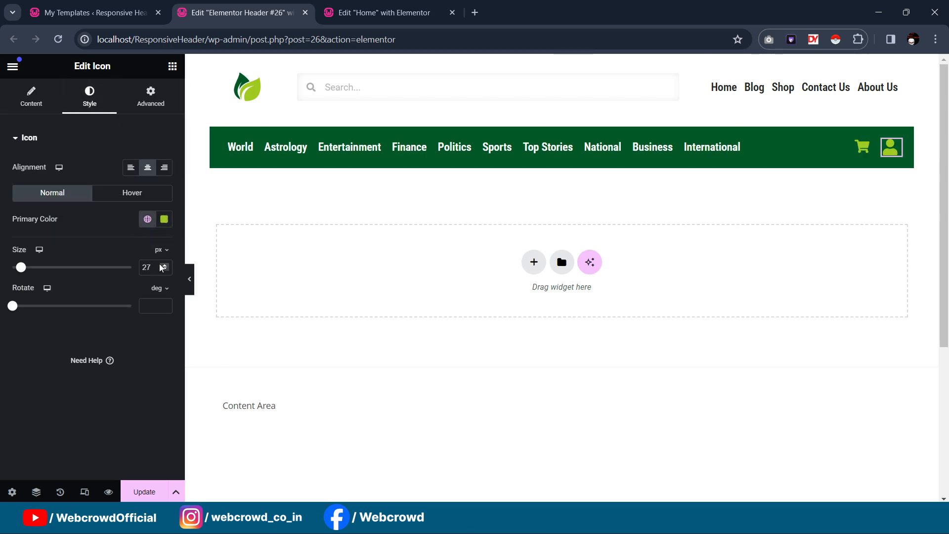
key("Down")
key("Down")
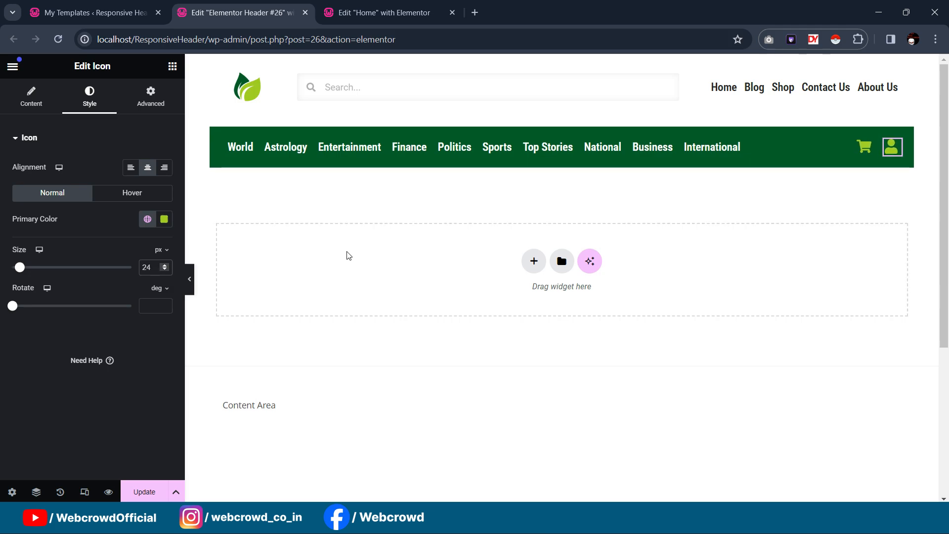
left_click(189, 279)
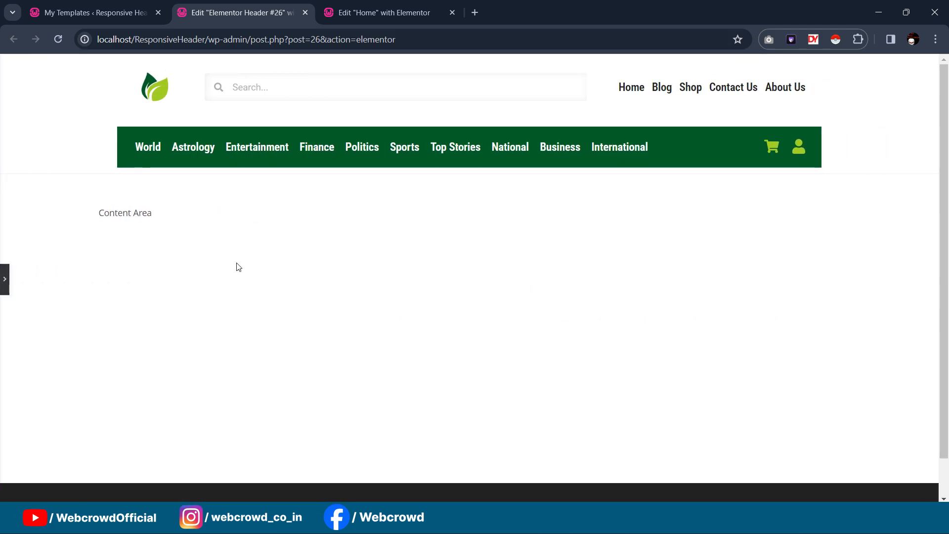
left_click(4, 283)
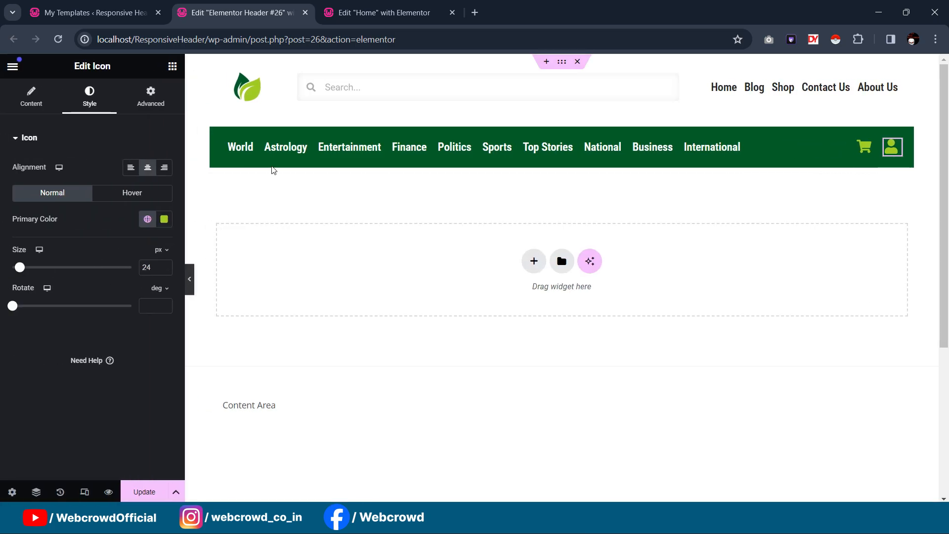
left_click(380, 13)
left_click(262, 5)
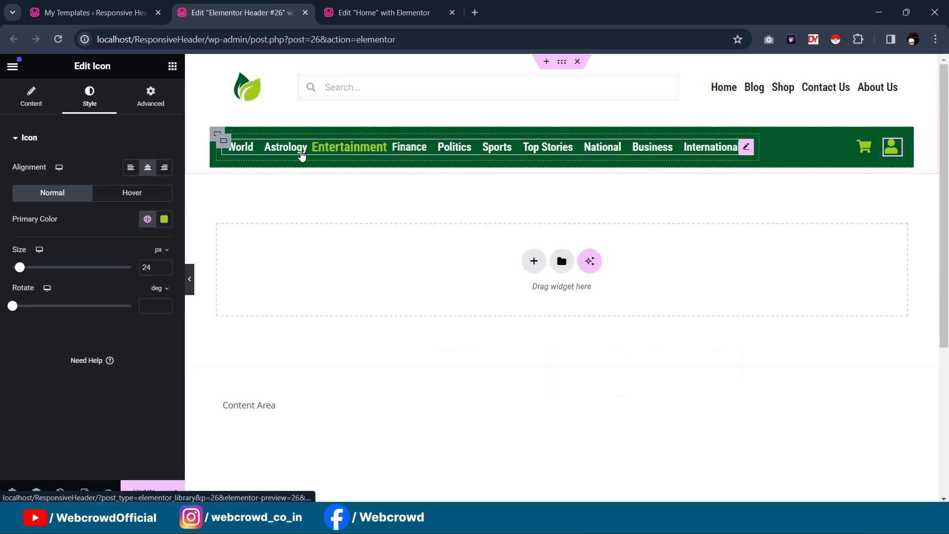
Set the green bar container's padding to 0 px on all sides and preview the slimmer bar at full width
left_click(216, 137)
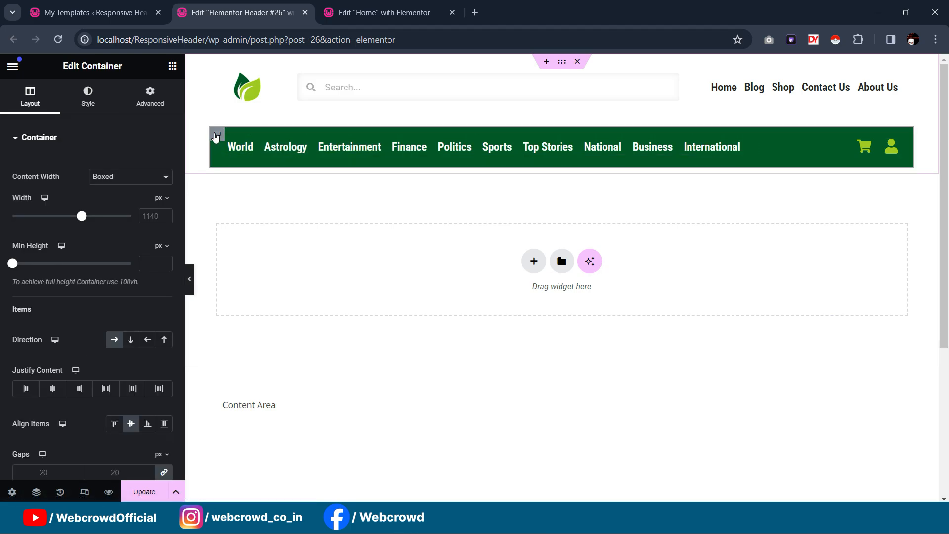
left_click(150, 96)
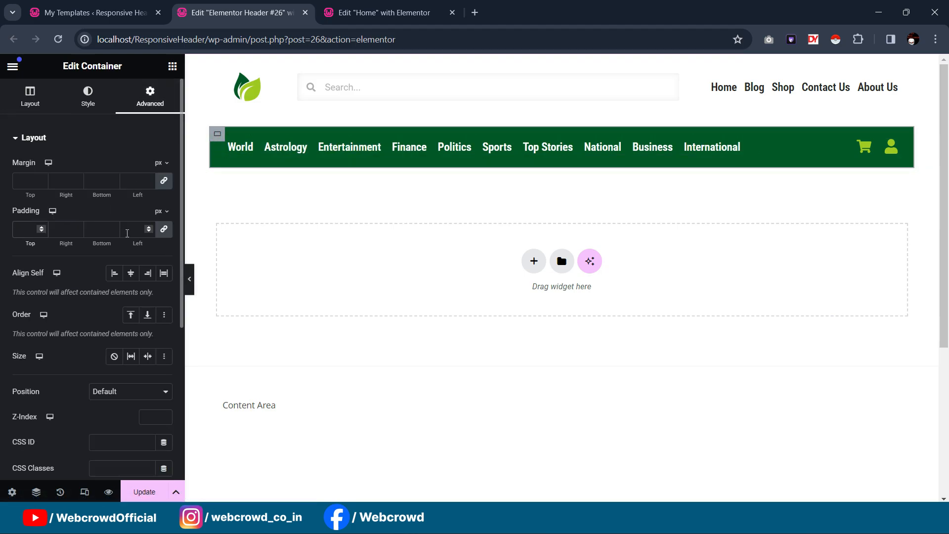
type("0")
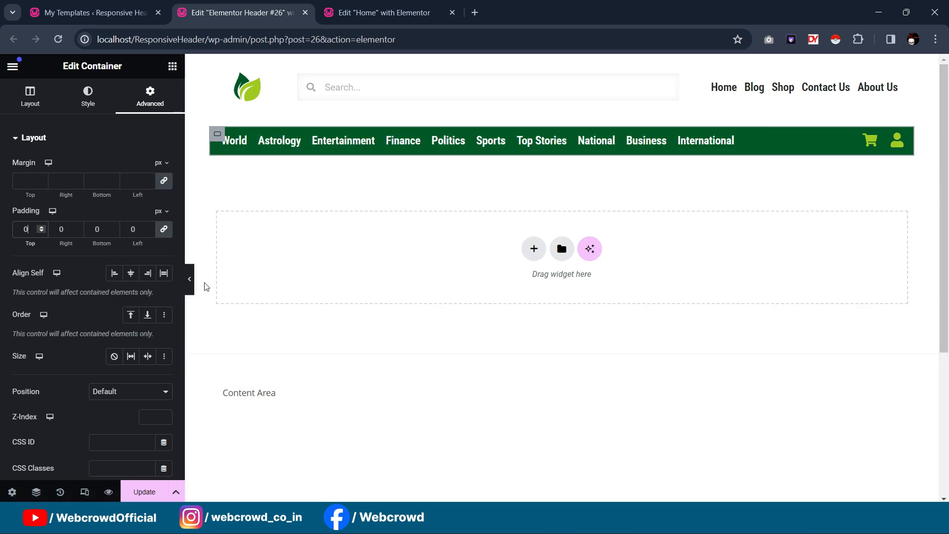
left_click(189, 281)
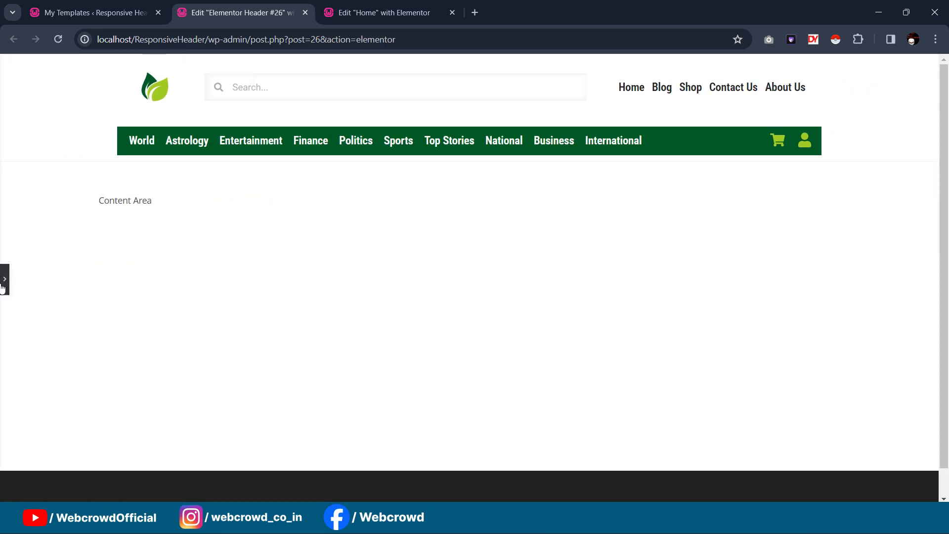
left_click(4, 280)
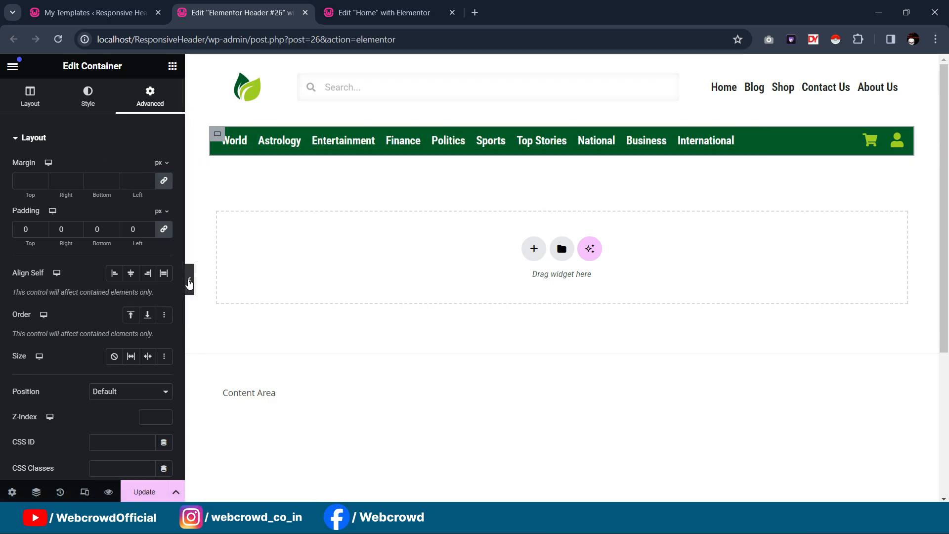
left_click(190, 279)
left_click(3, 283)
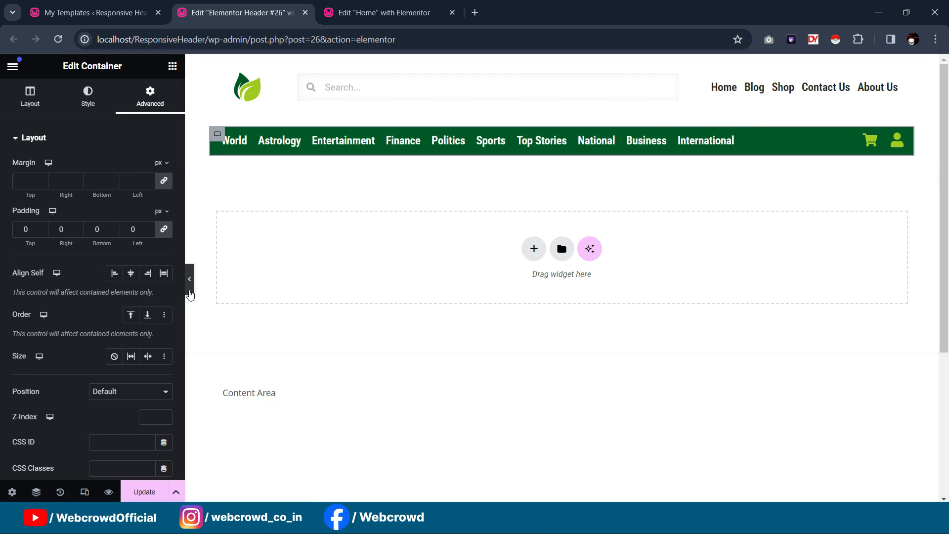
left_click(191, 292)
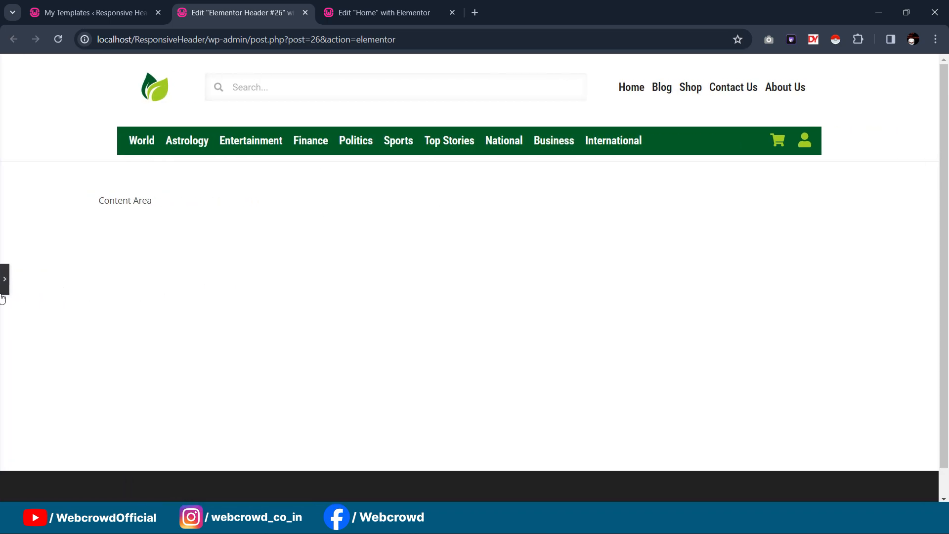
left_click(3, 291)
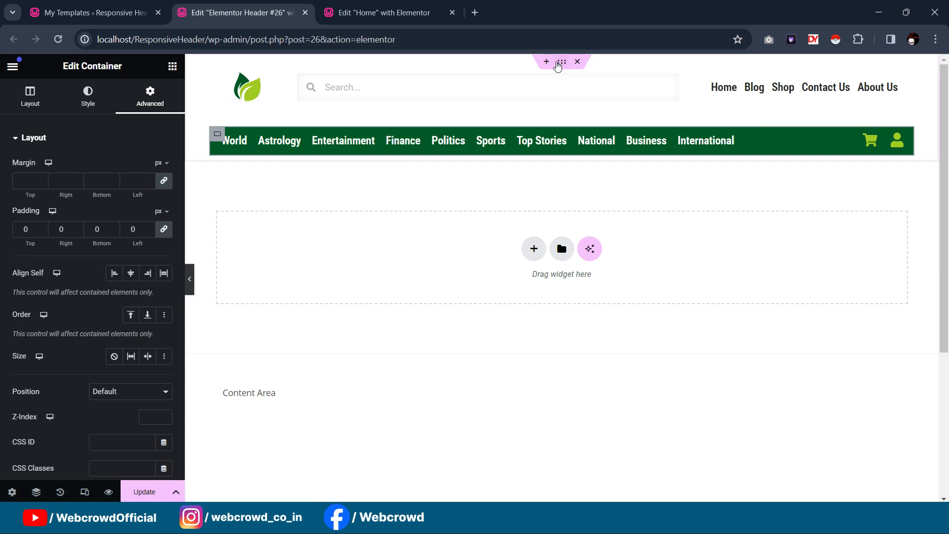
Duplicate the outer container that holds the whole header
left_click(559, 63)
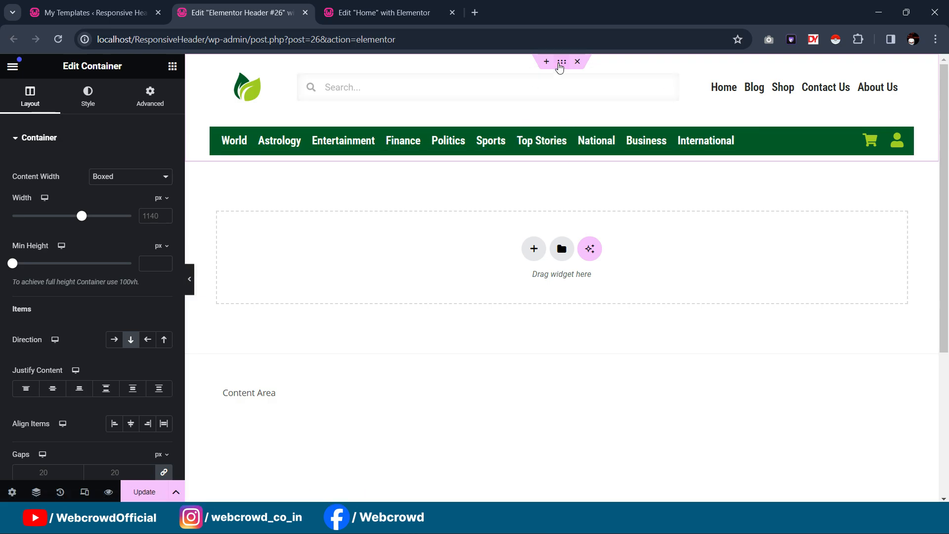
right_click(559, 67)
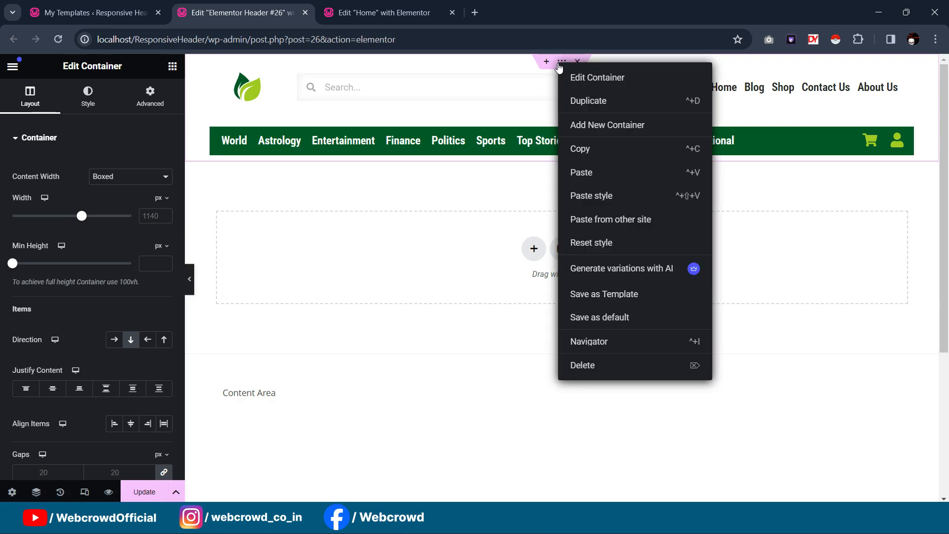
left_click(583, 102)
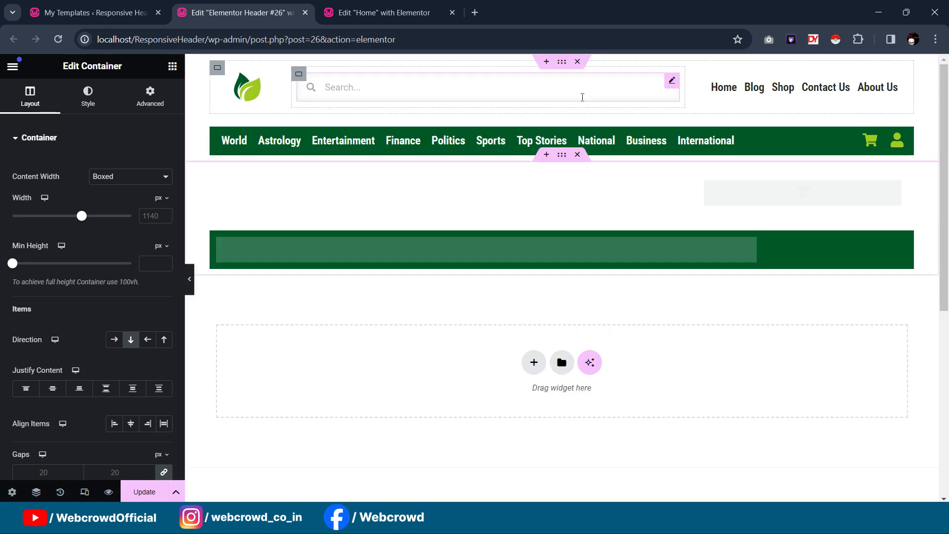
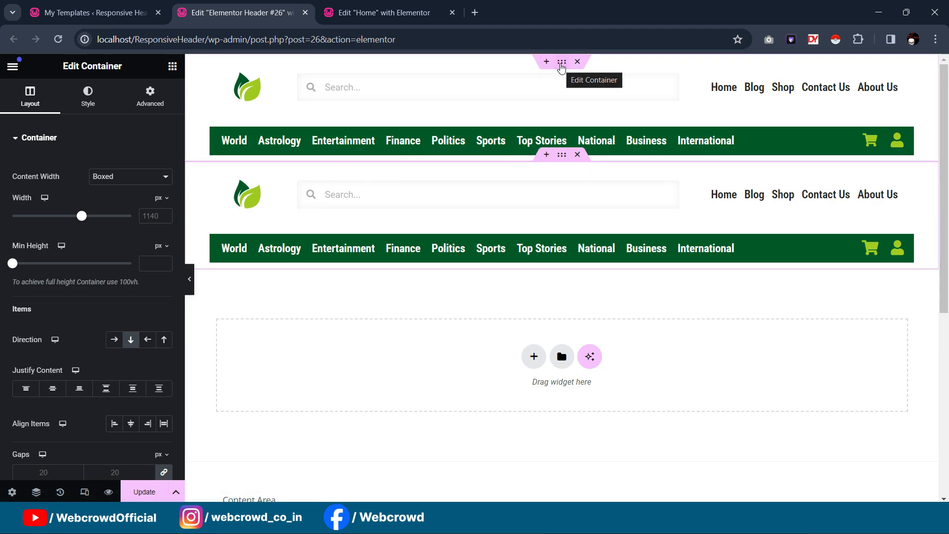
Hide the original header container on tablet portrait and mobile portrait
left_click(562, 67)
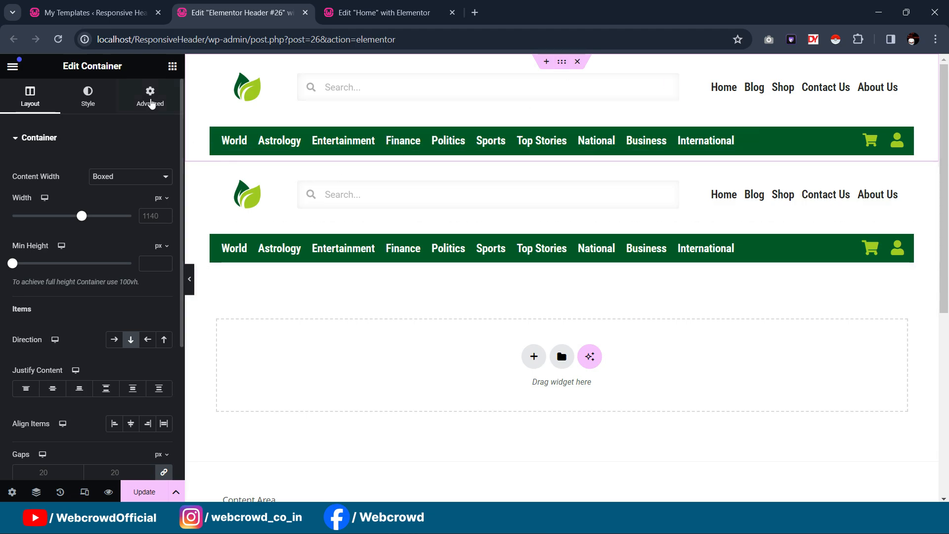
left_click(144, 105)
scroll(56, 242, "down", 5)
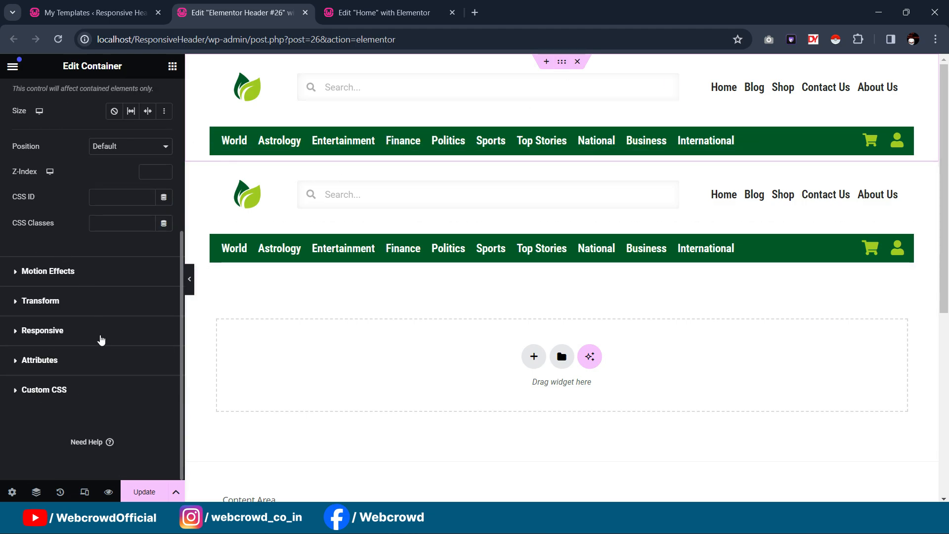
left_click(53, 333)
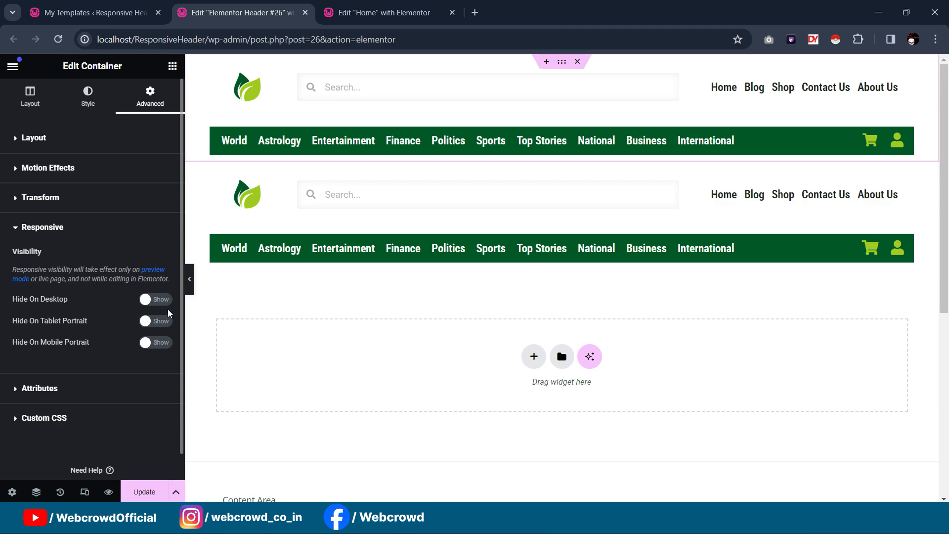
left_click(164, 322)
left_click(162, 343)
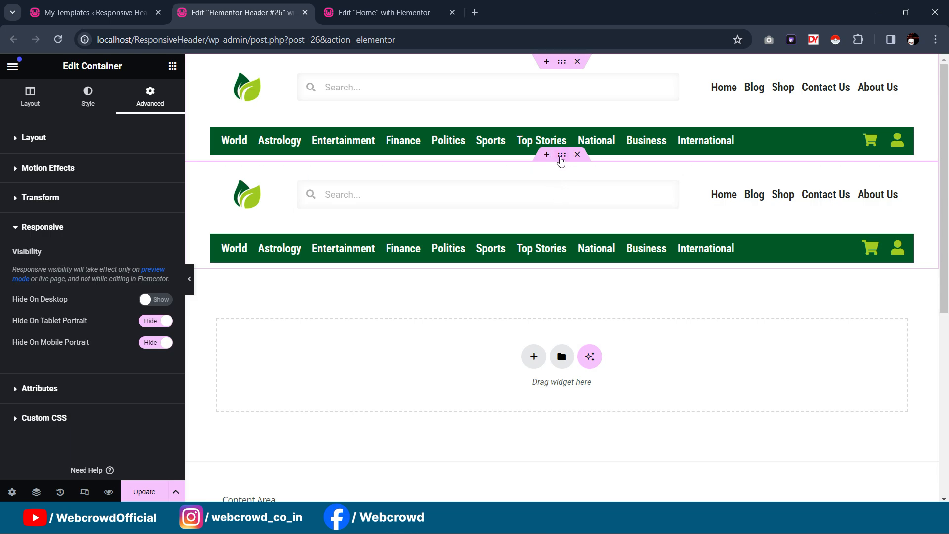
Hide the duplicated header container on desktop and preview the desktop header at full width
left_click(561, 158)
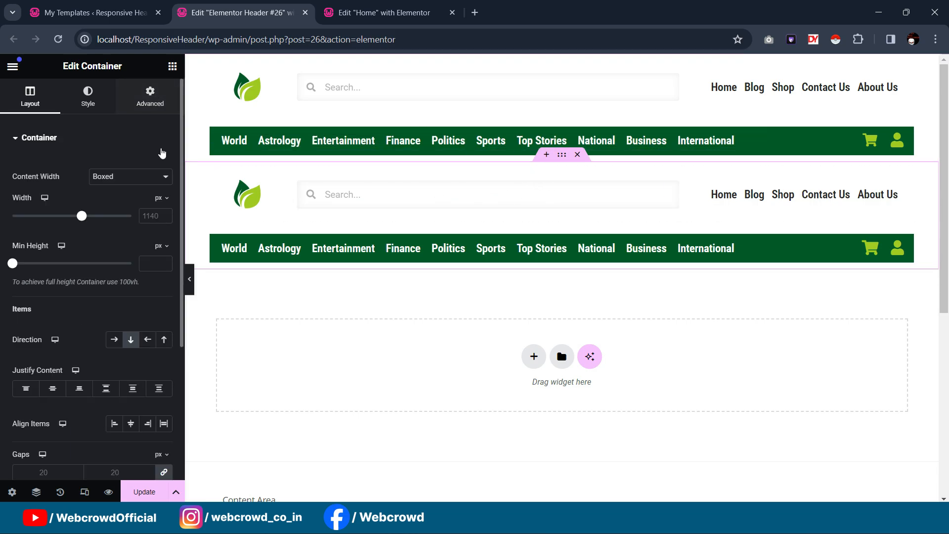
left_click(150, 97)
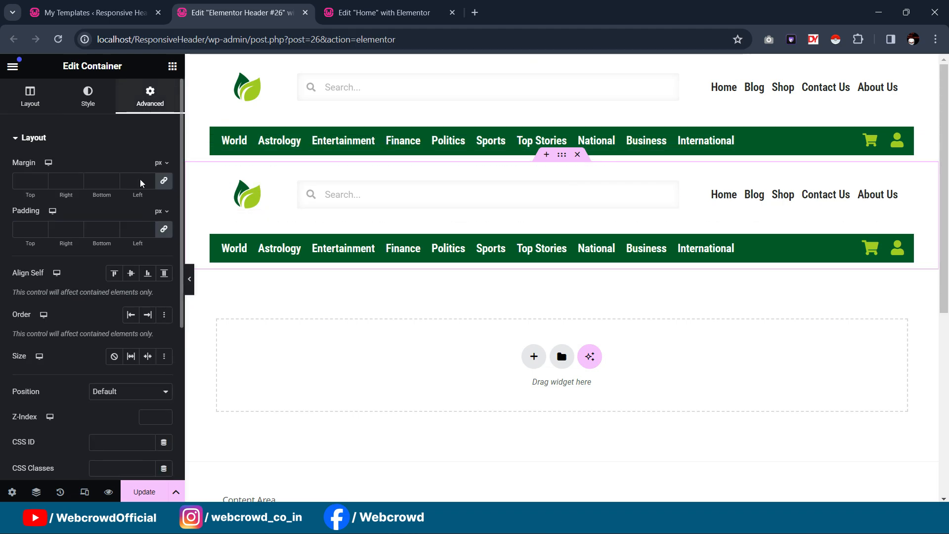
scroll(99, 297, "down", 5)
left_click(64, 330)
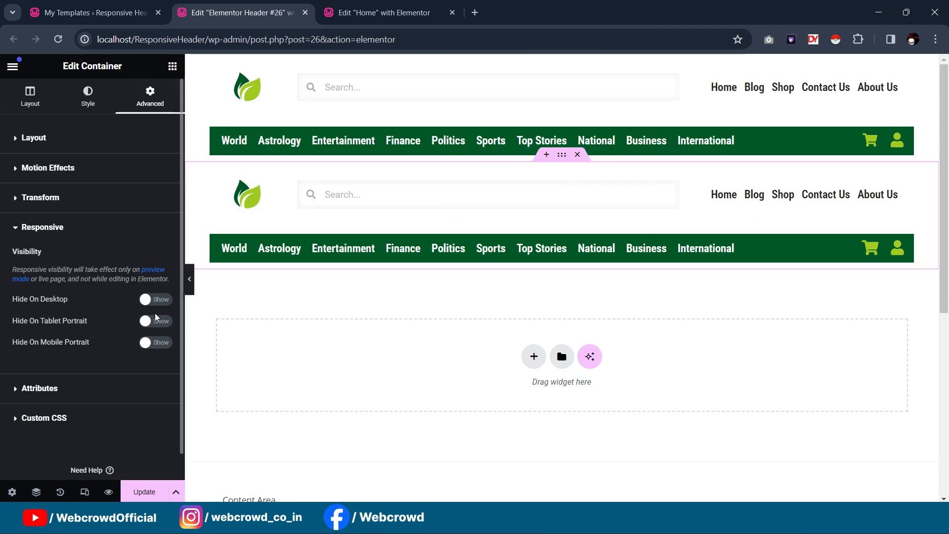
left_click(157, 299)
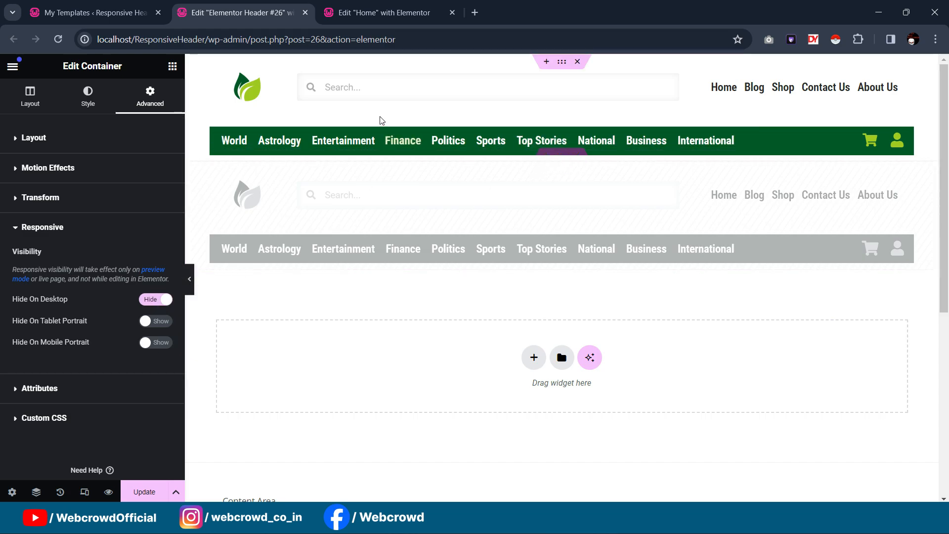
left_click(189, 279)
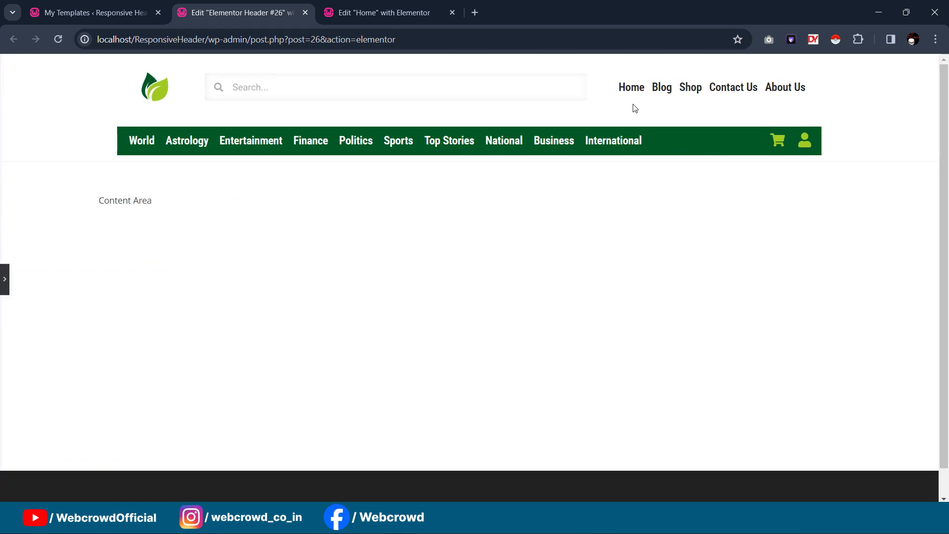
left_click(3, 284)
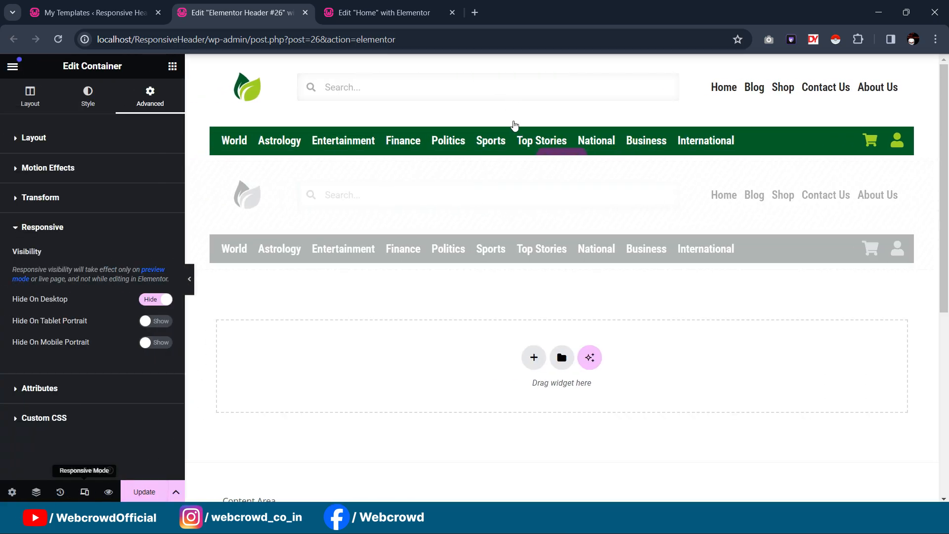
Switch the responsive view to tablet portrait and preview the header without the settings panel
left_click(512, 65)
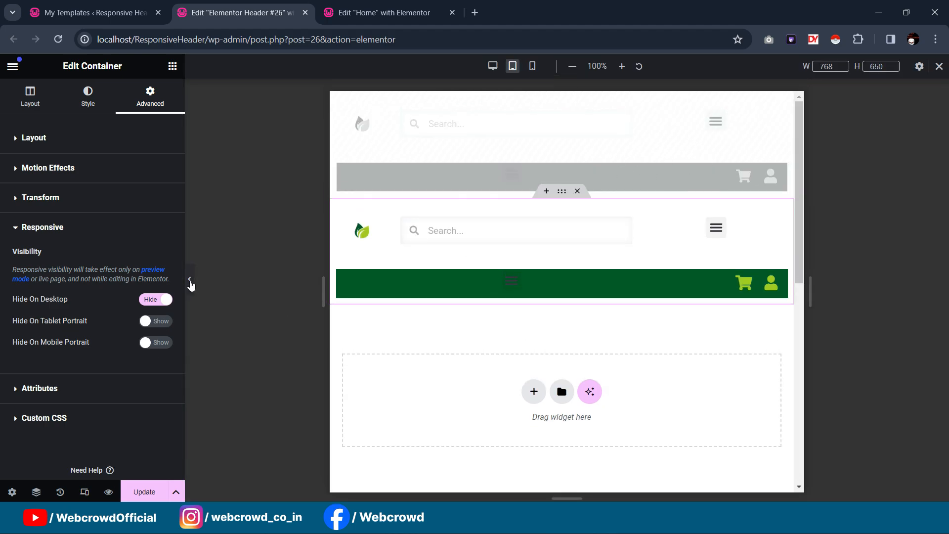
left_click(189, 280)
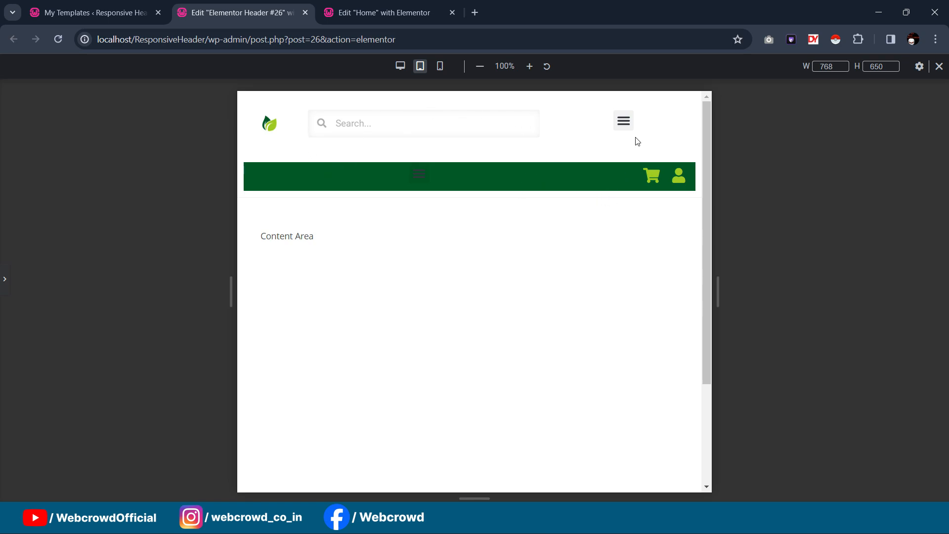
left_click(8, 280)
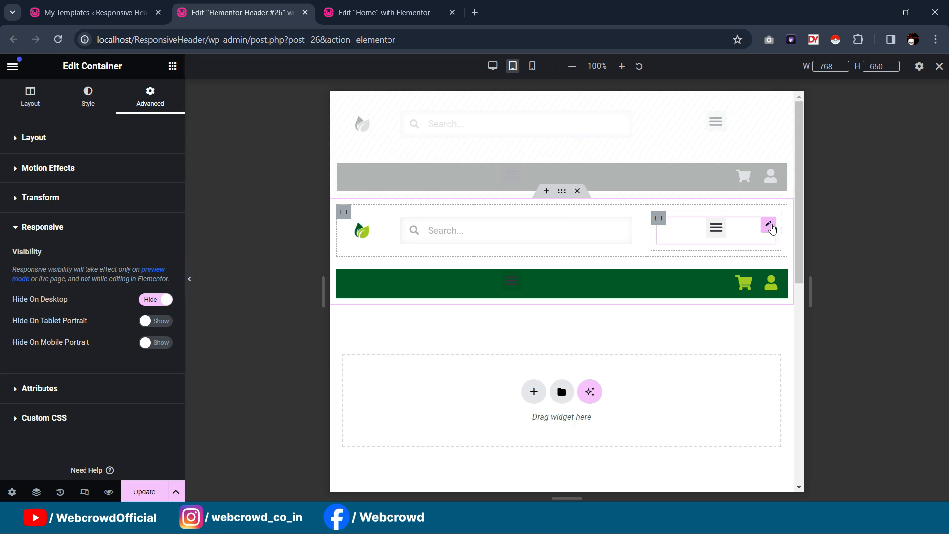
Delete the Main_menu WordPress Menu widget from the top row of the duplicated header
left_click(770, 227)
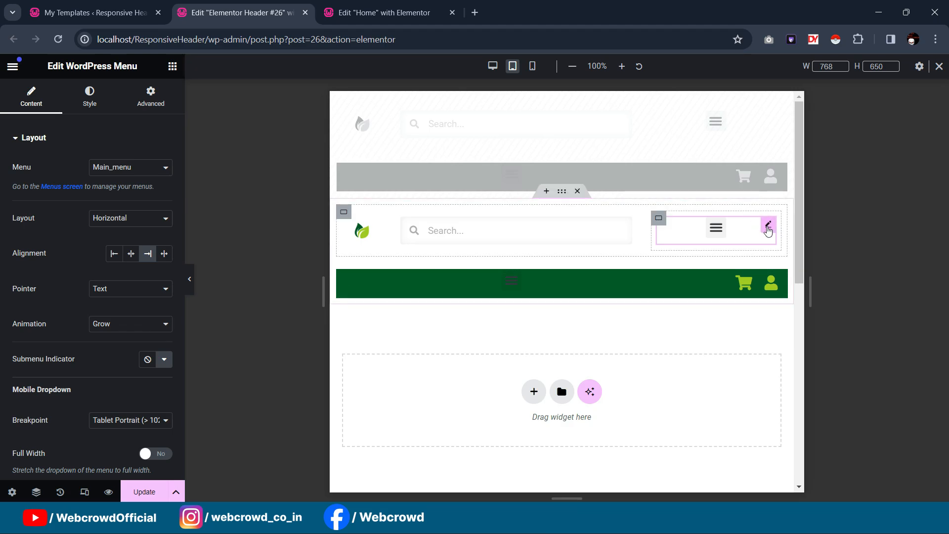
right_click(767, 229)
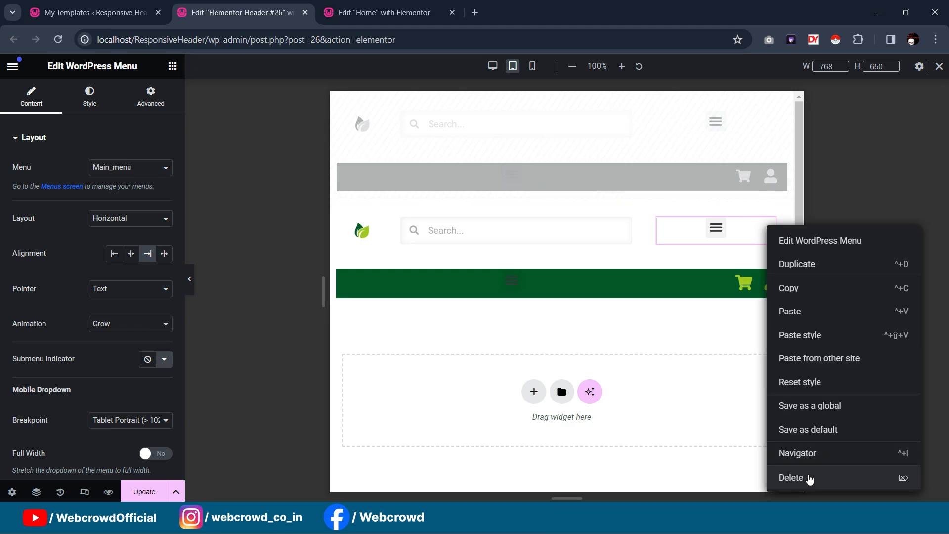
left_click(807, 477)
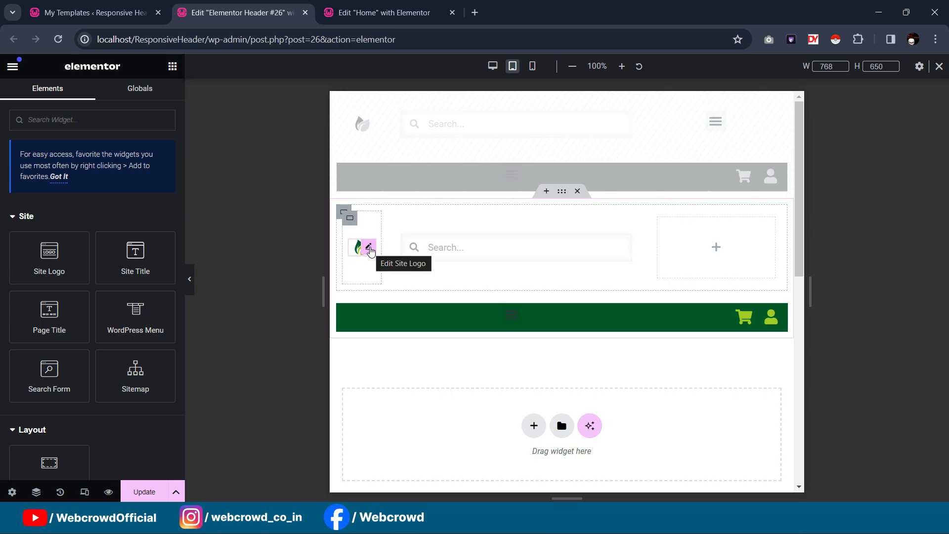
Set the site logo's tablet width to 100% in the duplicated header
left_click(368, 247)
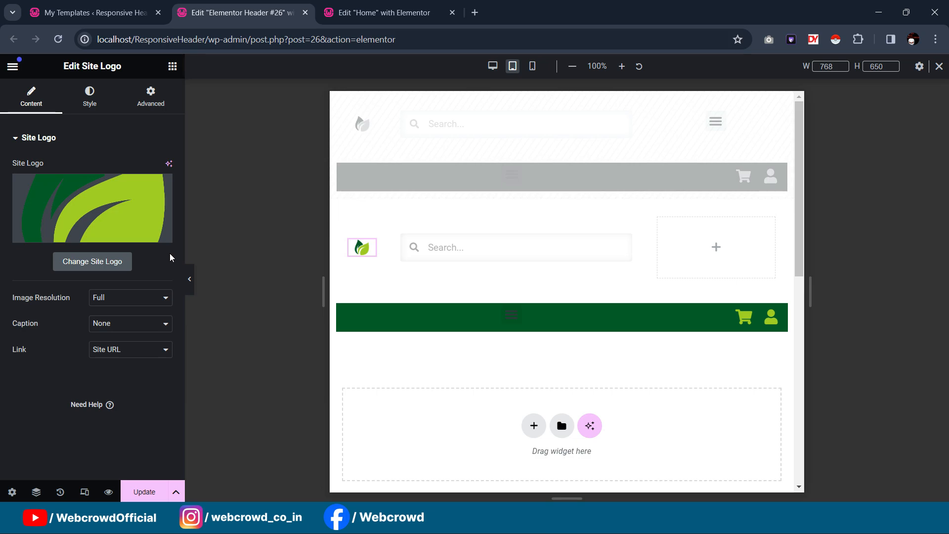
left_click(89, 96)
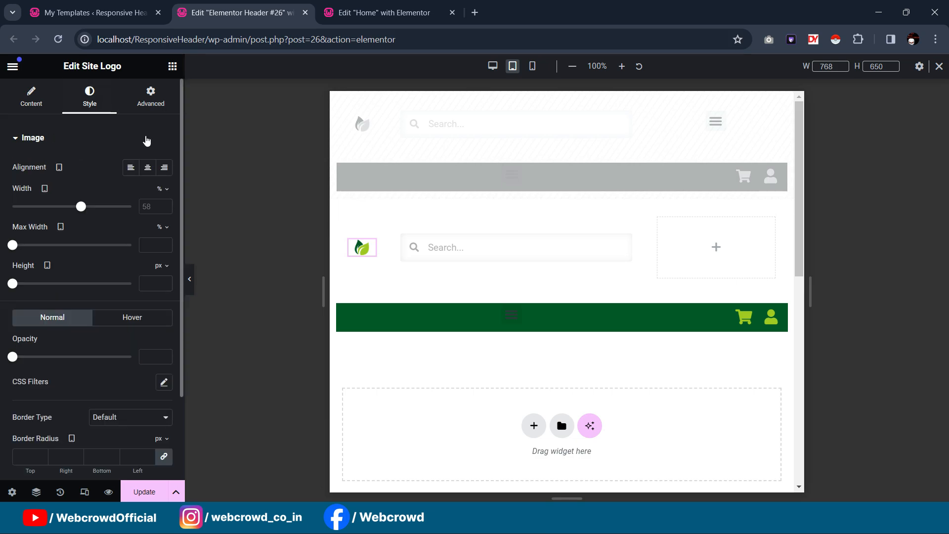
left_click_drag(84, 209, 138, 218)
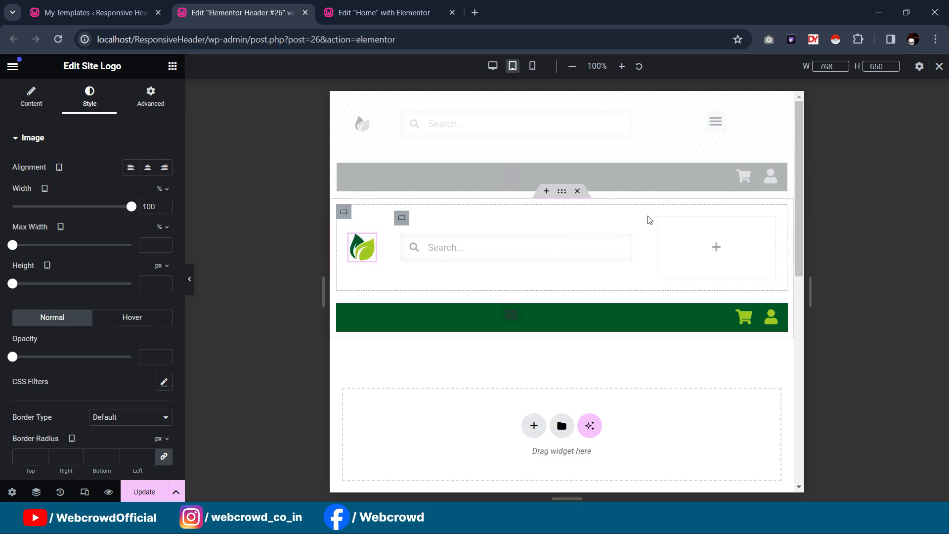
Change the tablet width unit to % for the empty, search and logo containers in the duplicated header's top row
left_click(660, 224)
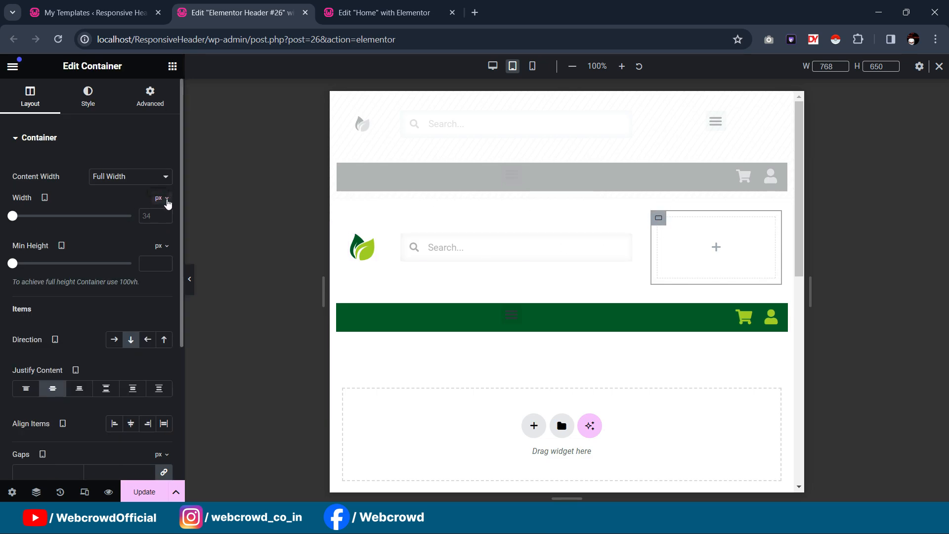
left_click(163, 198)
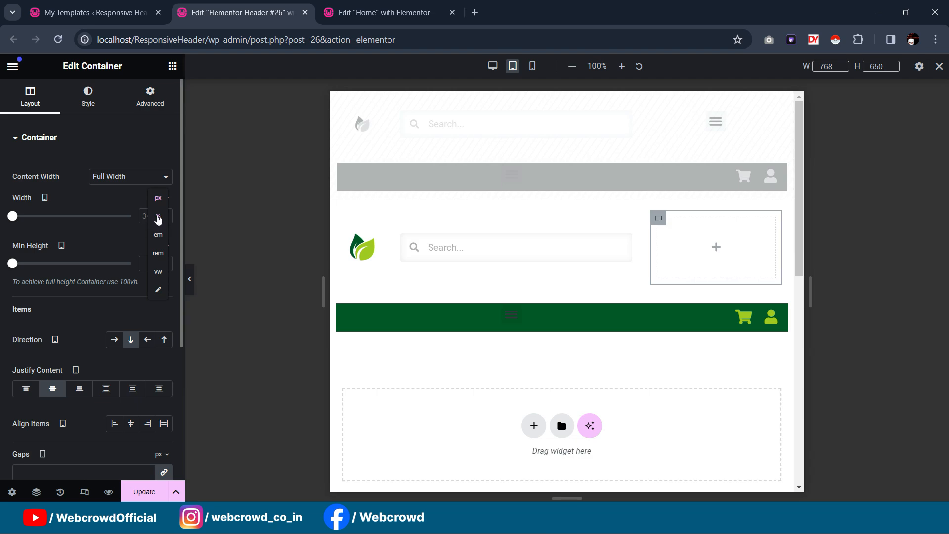
left_click(401, 218)
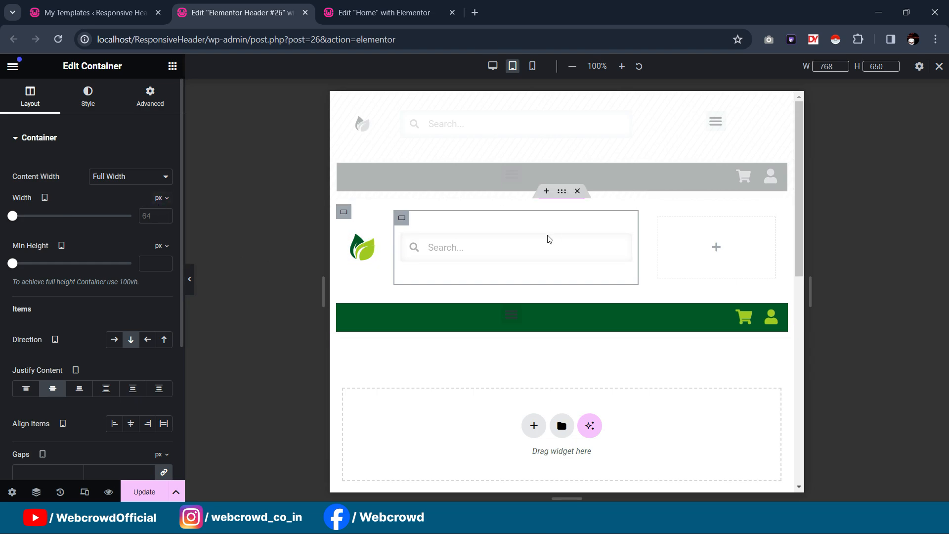
left_click(160, 199)
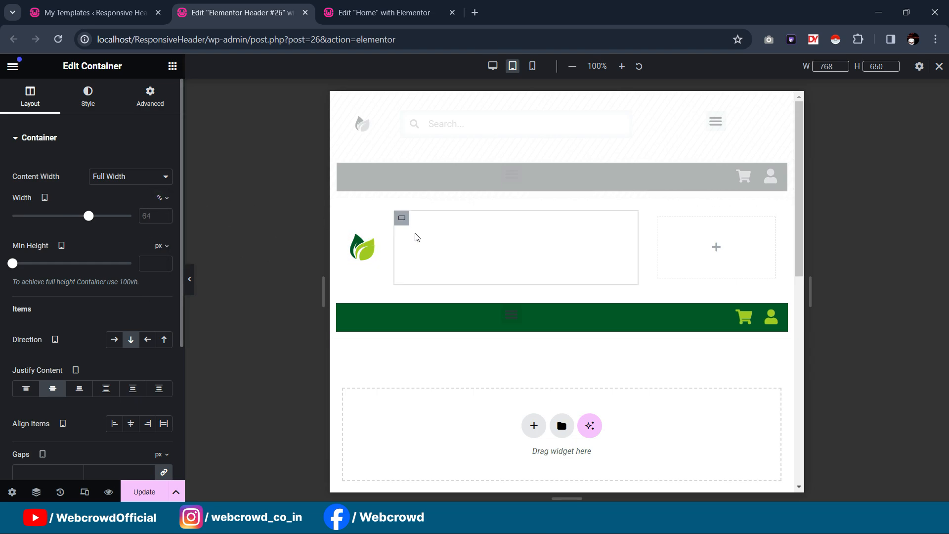
left_click(350, 218)
left_click(161, 199)
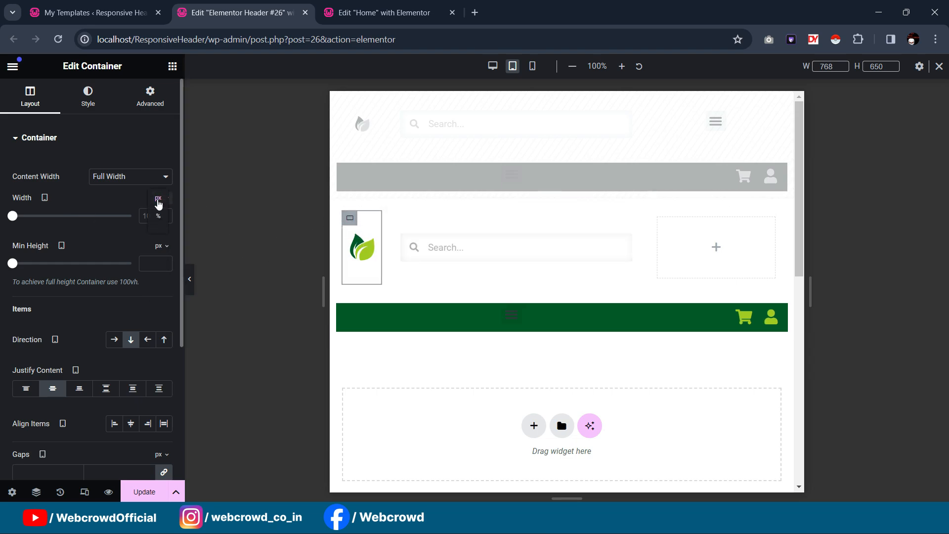
left_click(159, 212)
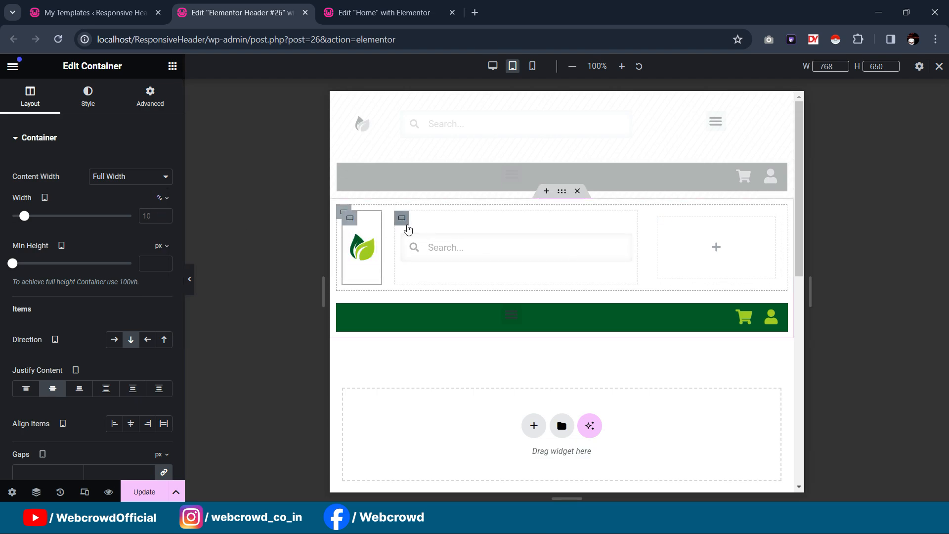
Set the tablet width of the search container to 80% and of the empty container beside it to 10%
left_click(407, 226)
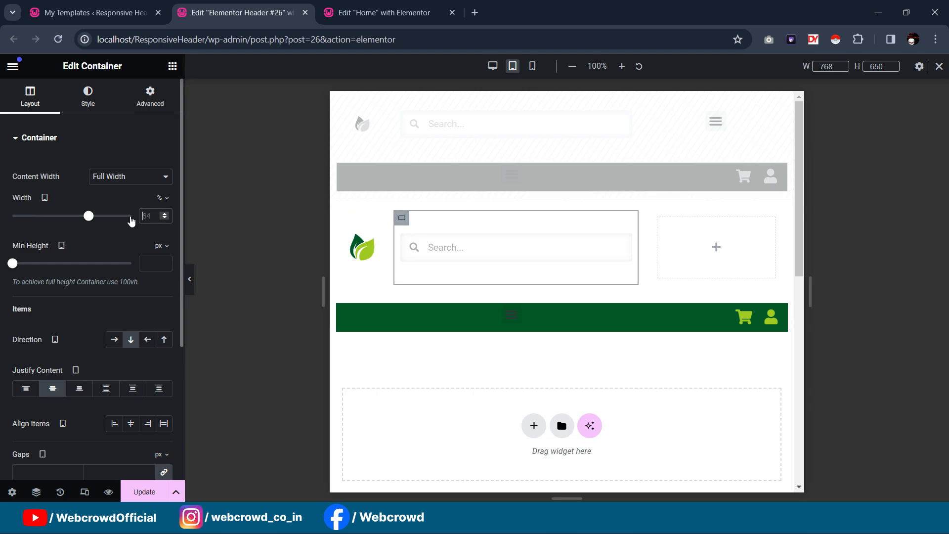
type("80")
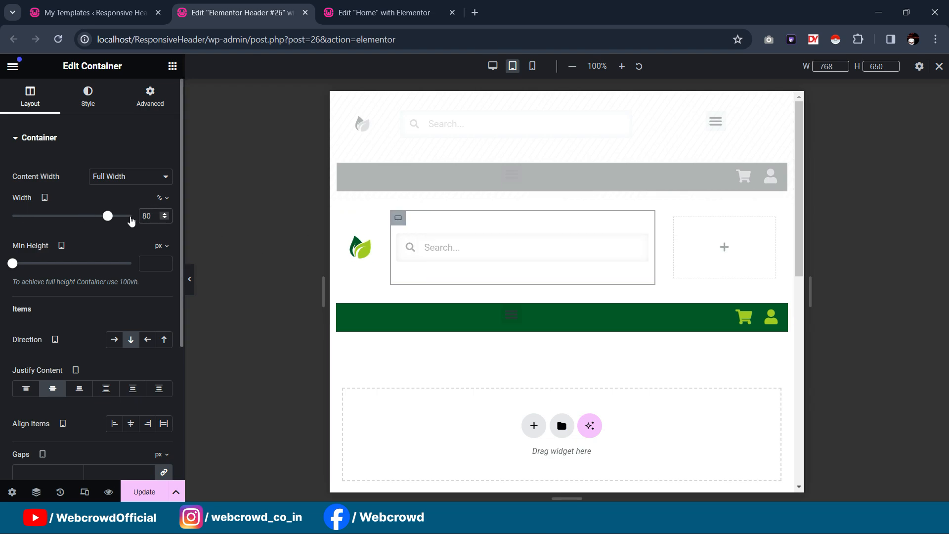
left_click(675, 218)
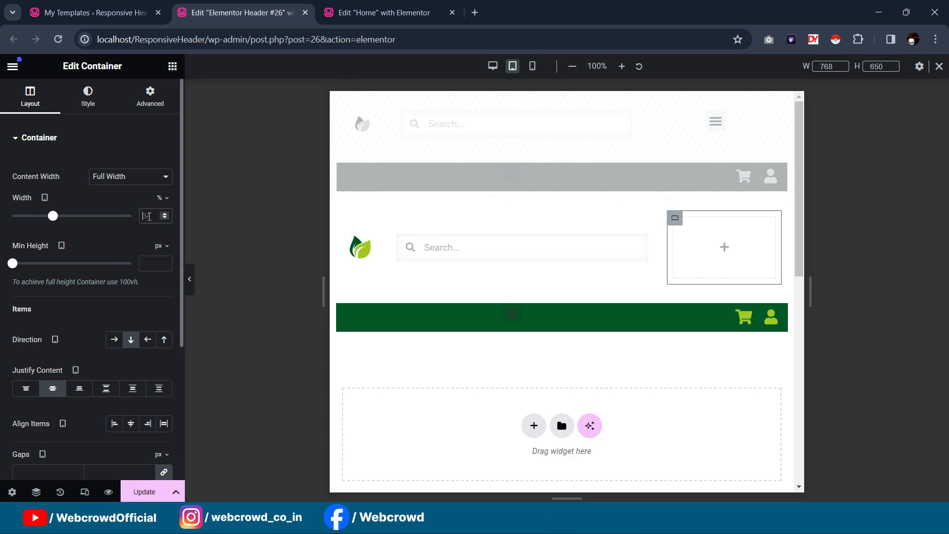
double_click(149, 216)
type("10")
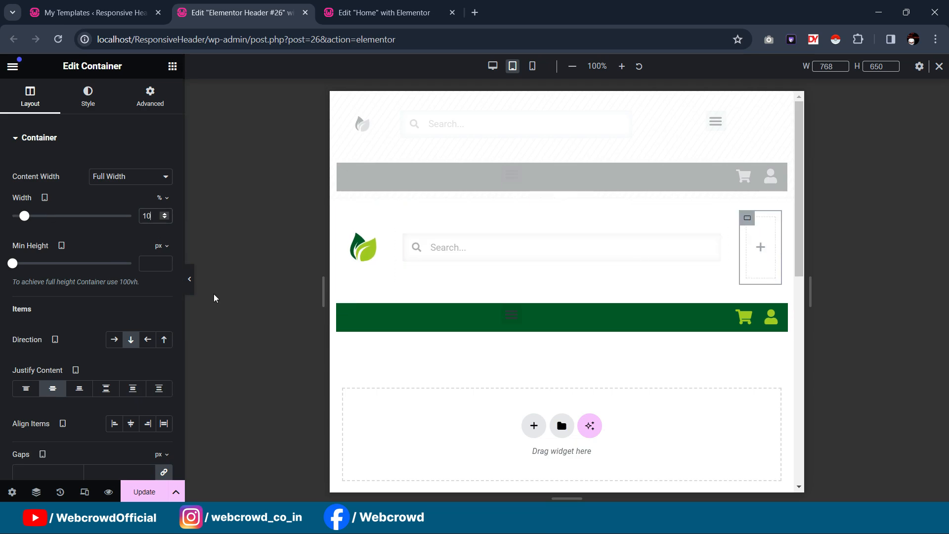
Delete the category_menu WordPress Menu widget from the duplicated header's green bar
left_click(362, 323)
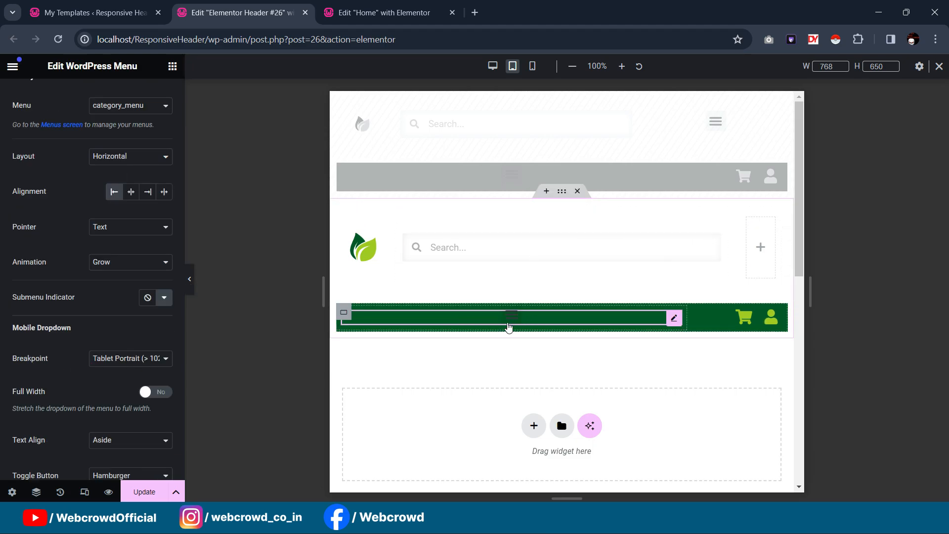
right_click(676, 321)
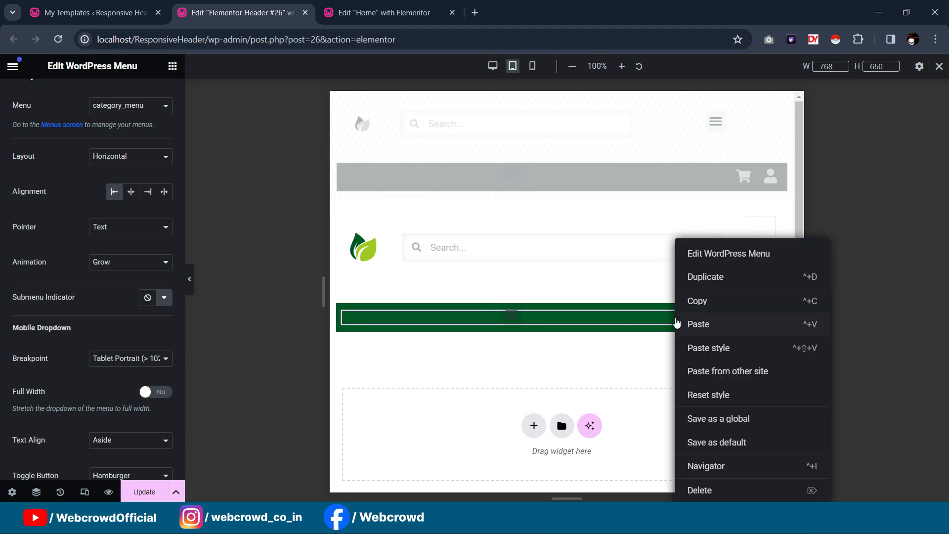
left_click(719, 490)
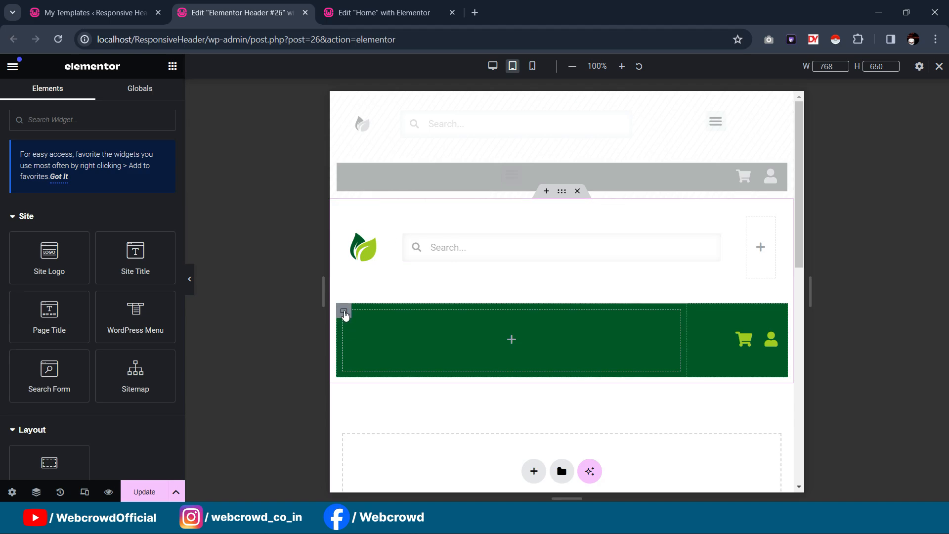
Try a top margin of -27 px on the empty green-bar container and reset it to 0
left_click(344, 313)
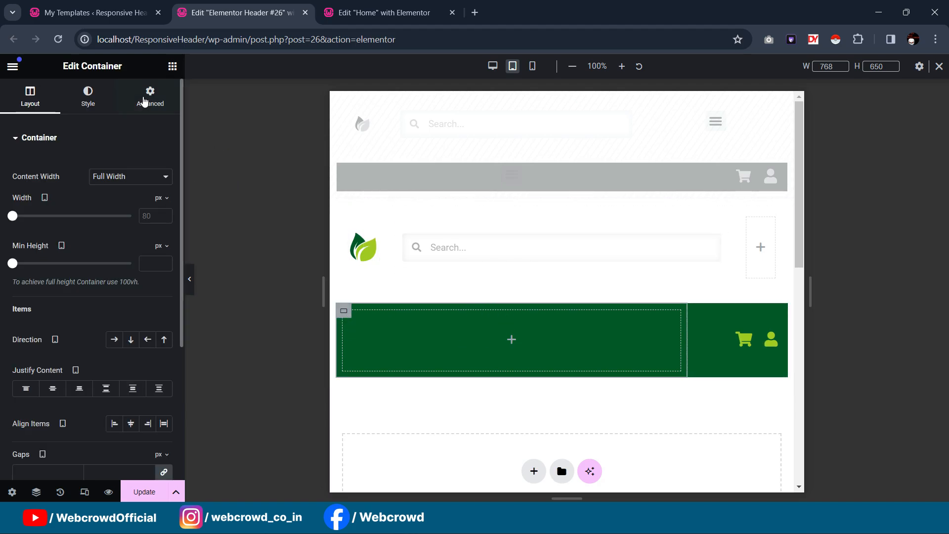
left_click(144, 102)
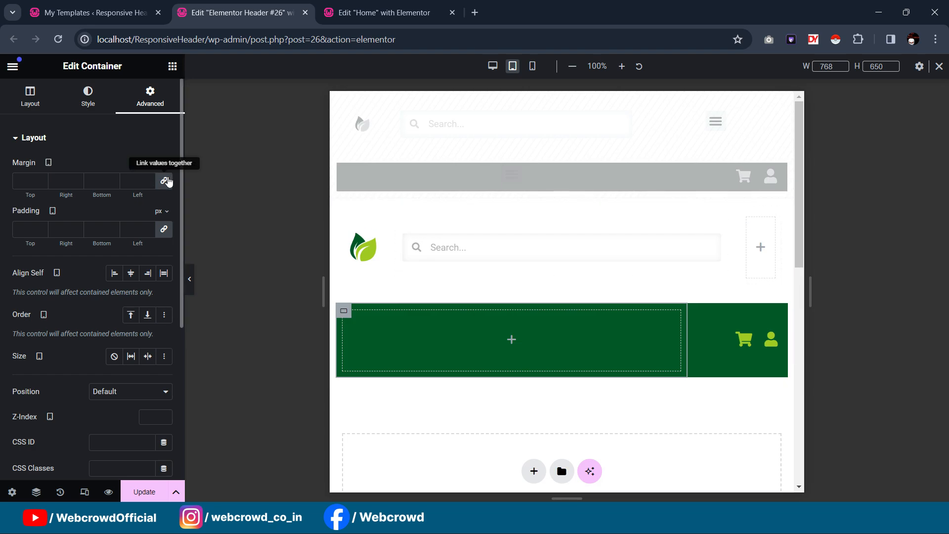
left_click(164, 181)
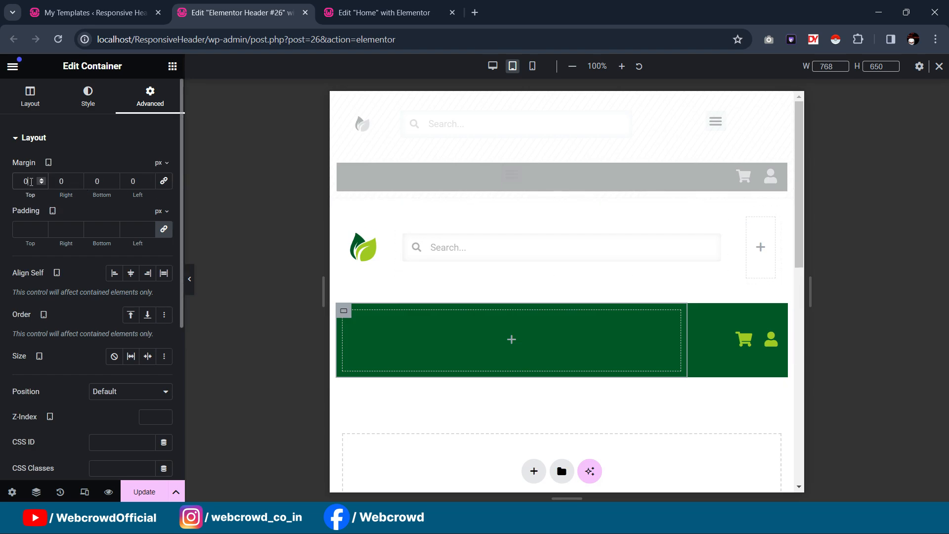
key("Down")
key("Down")
key("Down")
key("Down")
key("Down")
key("Down")
key("Down")
key("Down")
key("Down")
key("Down")
key("Down")
key("Down")
key("Down")
key("Down")
key("Down")
key("Down")
key("Down")
key("Down")
key("Down")
key("Down")
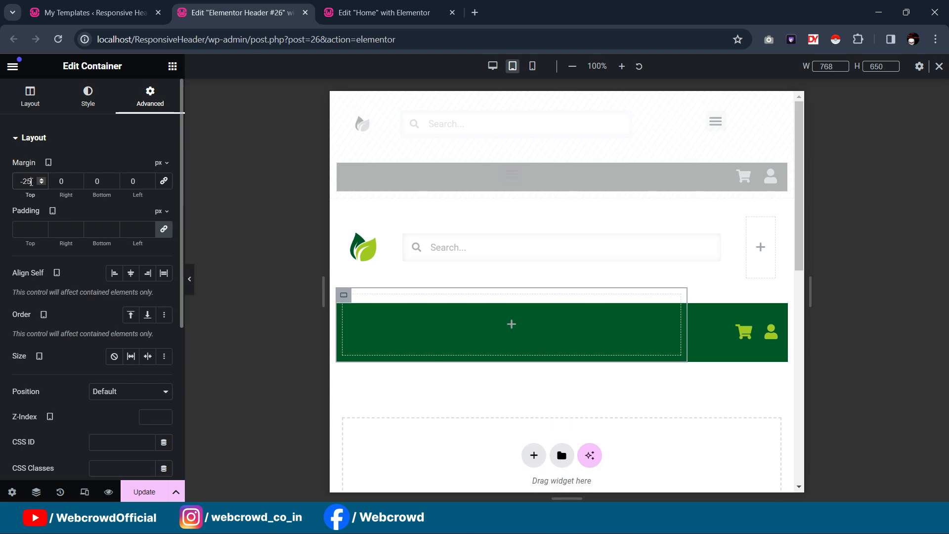
key("Down")
key("Down")
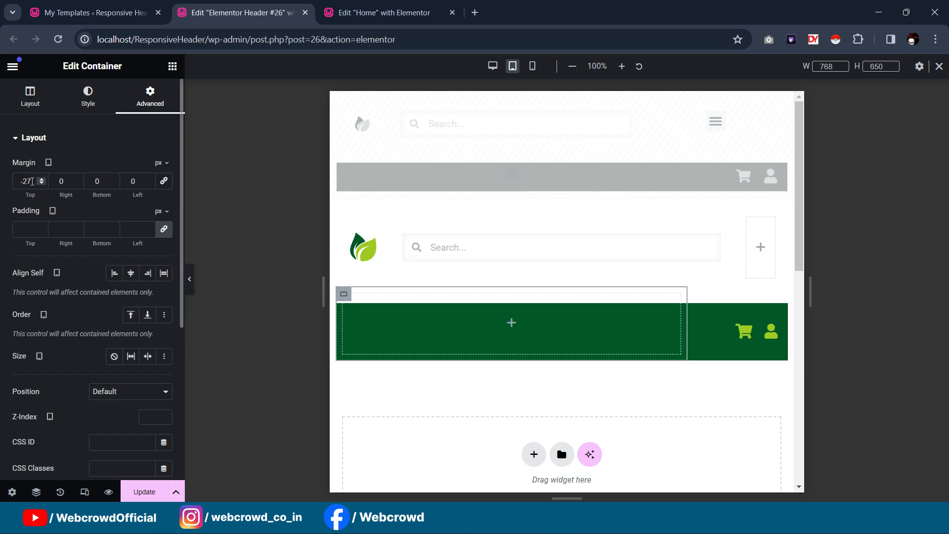
key("Up")
key("Up")
type("0")
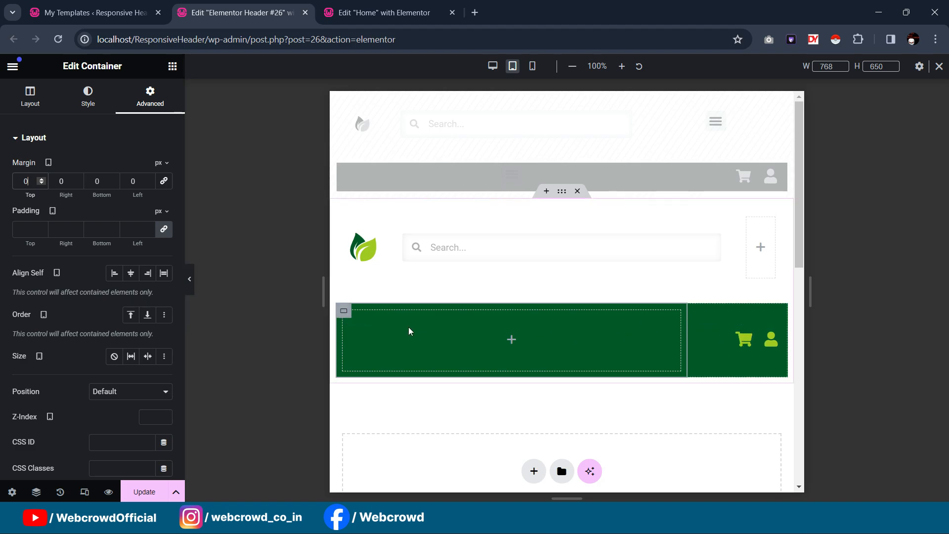
Copy the account icon from the green bar and paste it into the bar's empty container
left_click(172, 66)
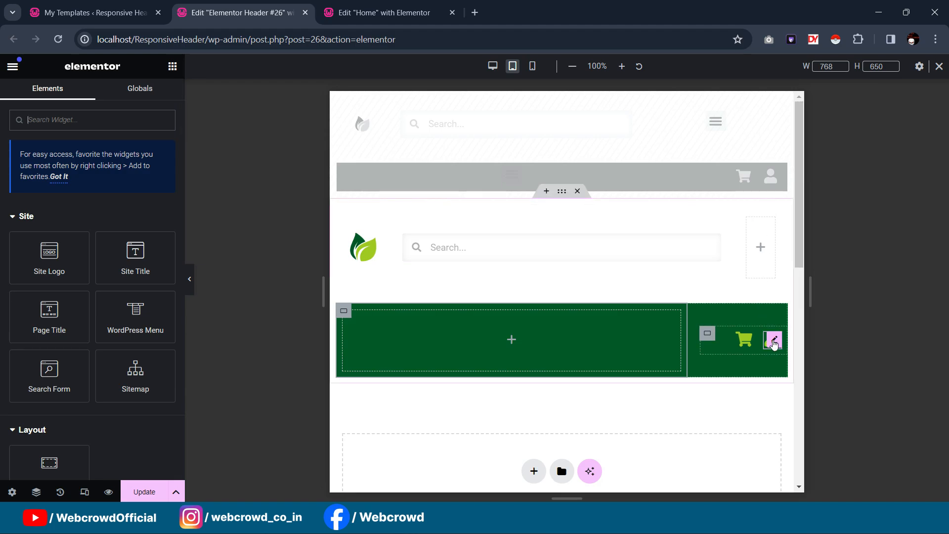
right_click(772, 339)
left_click(799, 300)
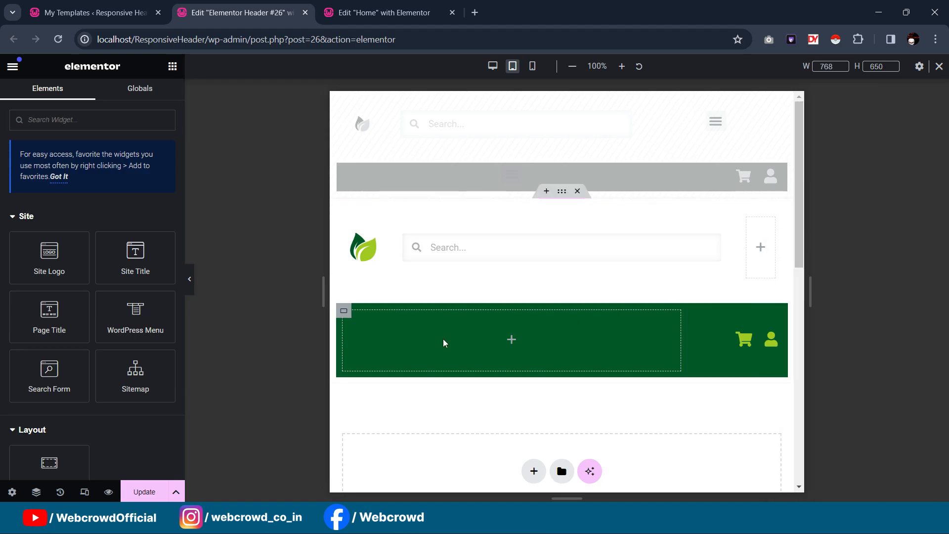
right_click(345, 311)
left_click(365, 297)
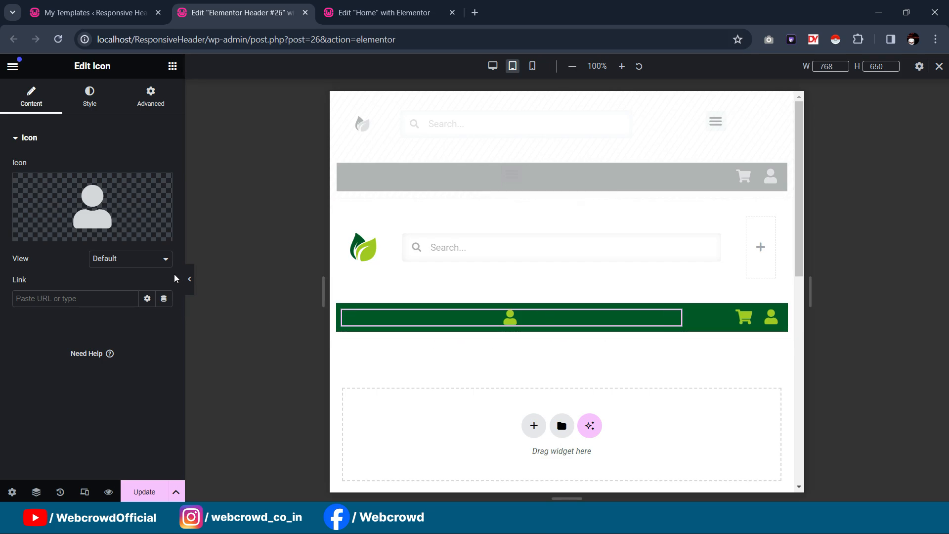
Left-align the pasted account icon, set its margins to 0 px with 5 px on the left, and preview the tablet header
left_click(112, 102)
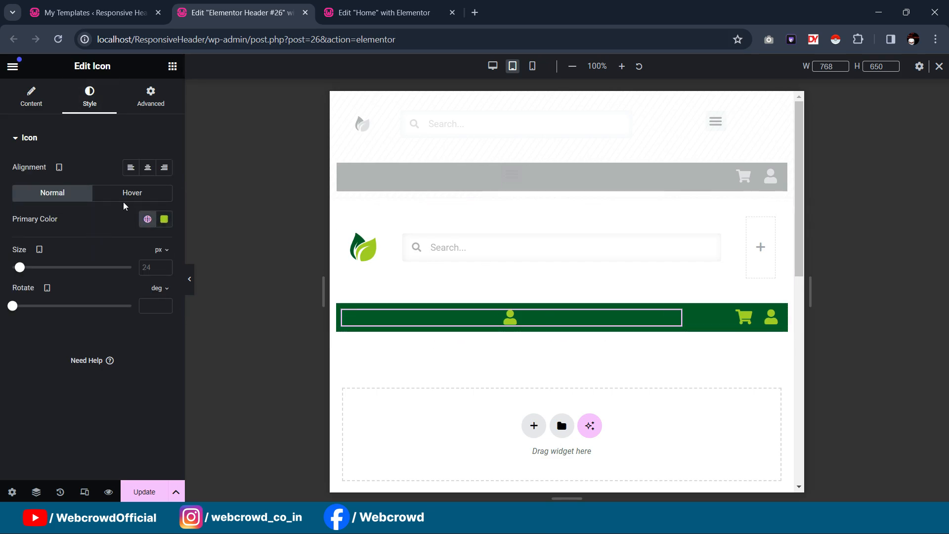
left_click(132, 169)
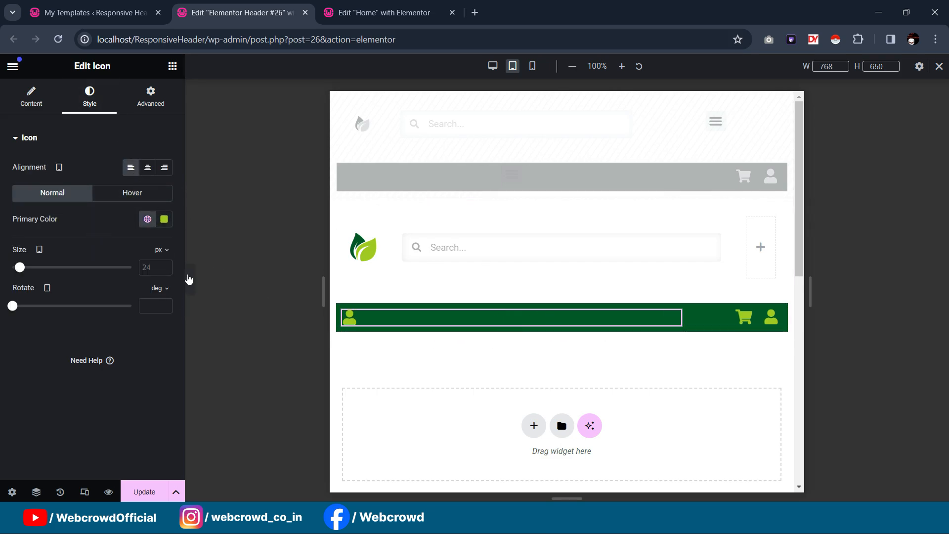
left_click(159, 101)
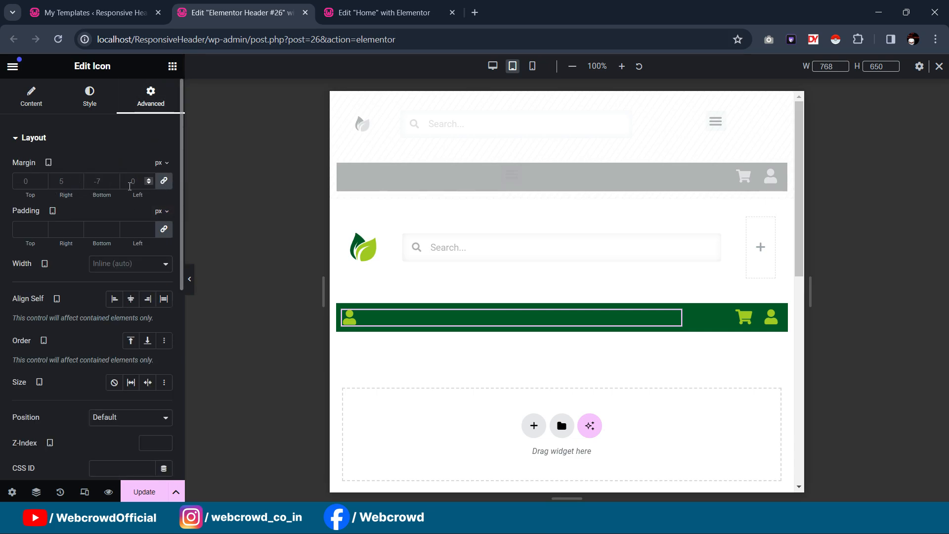
left_click(163, 180)
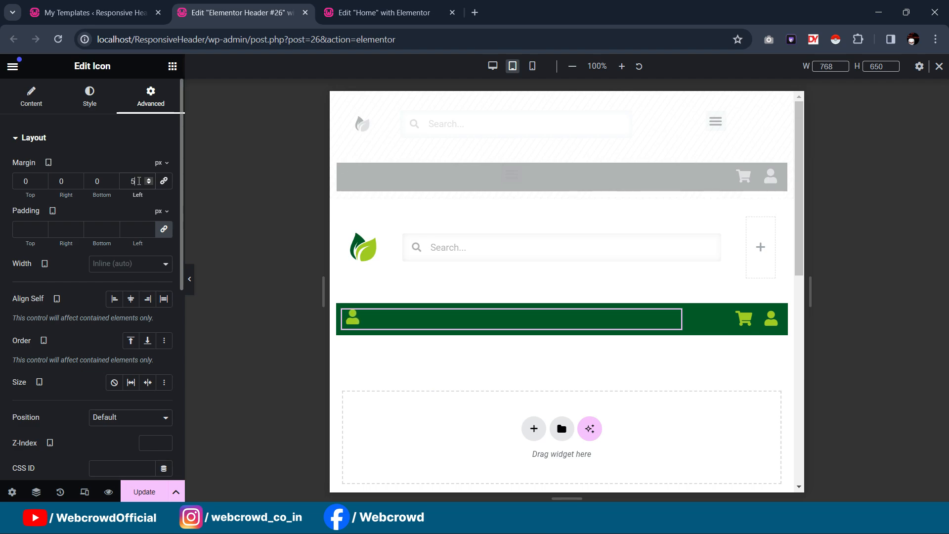
left_click(189, 275)
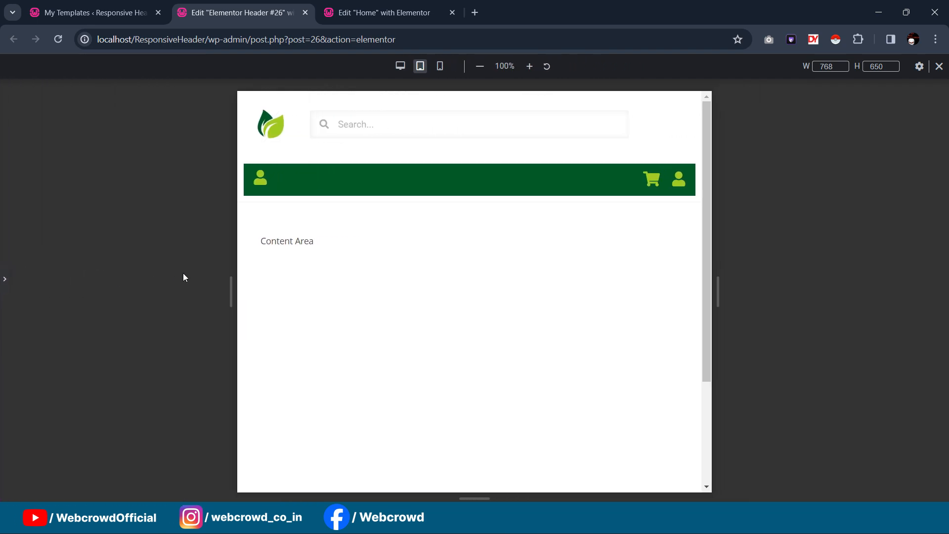
left_click(4, 282)
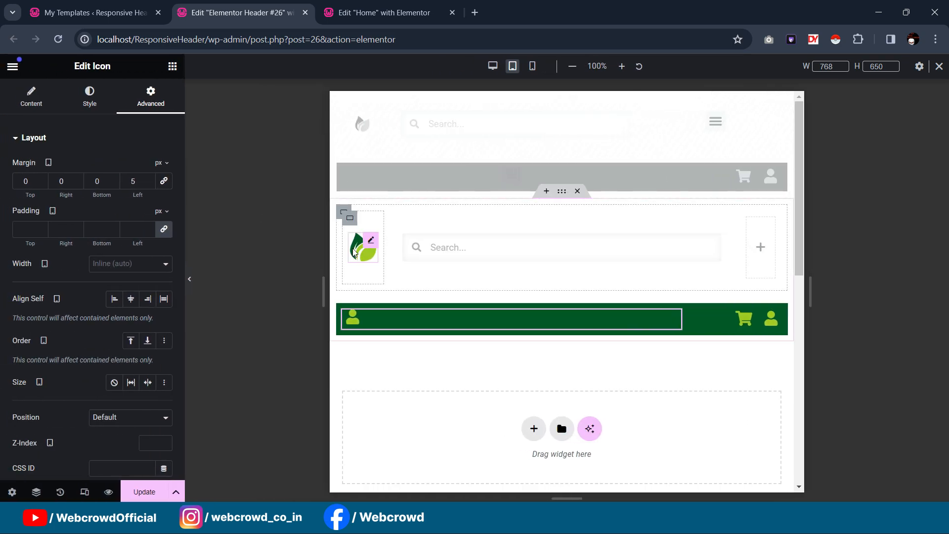
Set the duplicated header's site logo margins to 0 px with -5 px on the left, and preview the tablet header
left_click(358, 249)
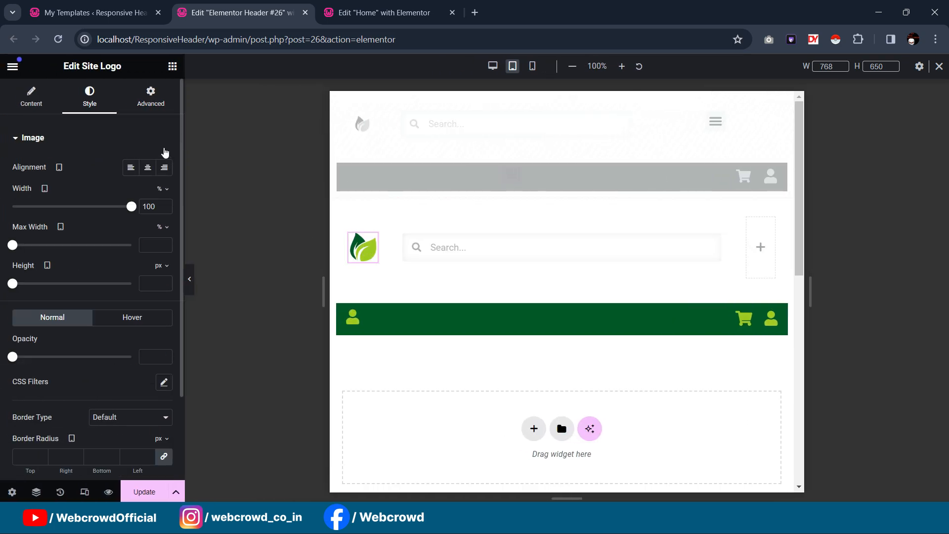
left_click(151, 97)
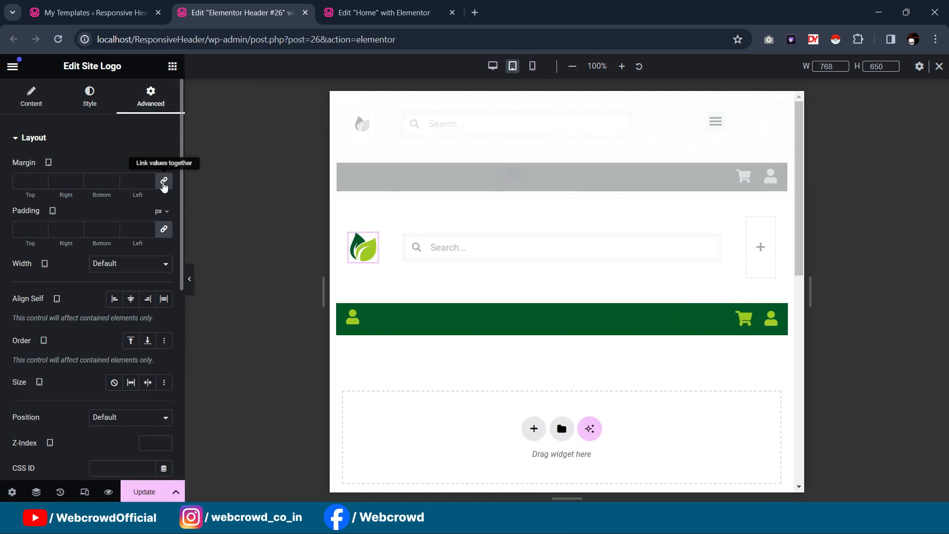
left_click(164, 180)
left_click(138, 181)
type("-2")
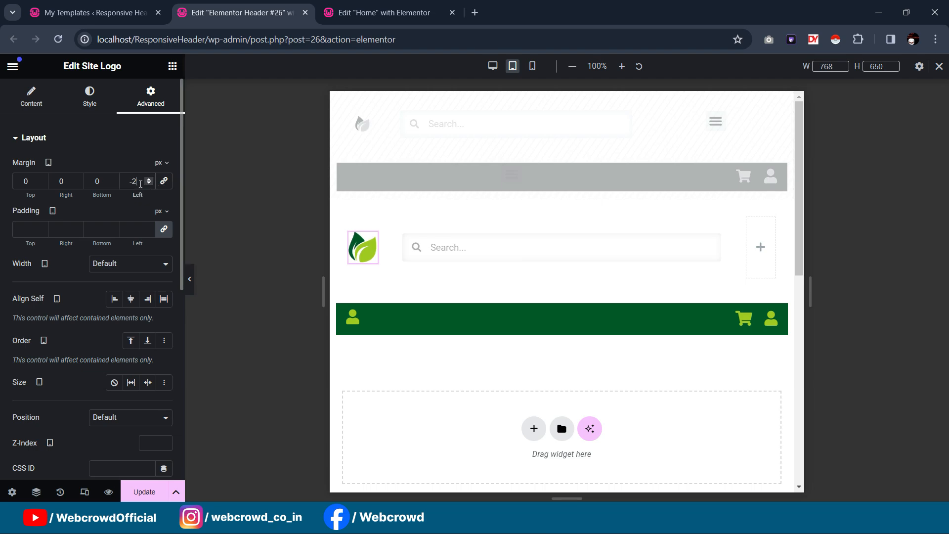
key("Down")
key("Down")
key("Down")
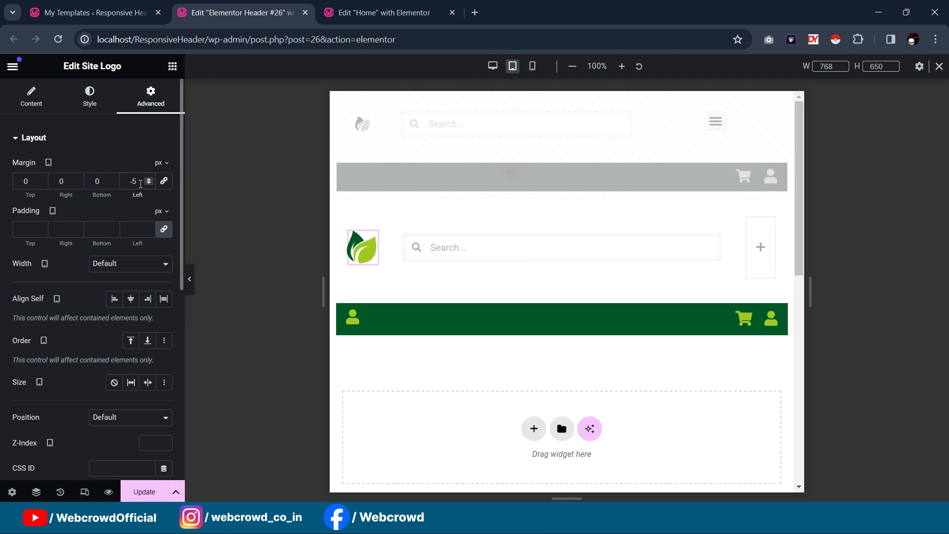
left_click(190, 273)
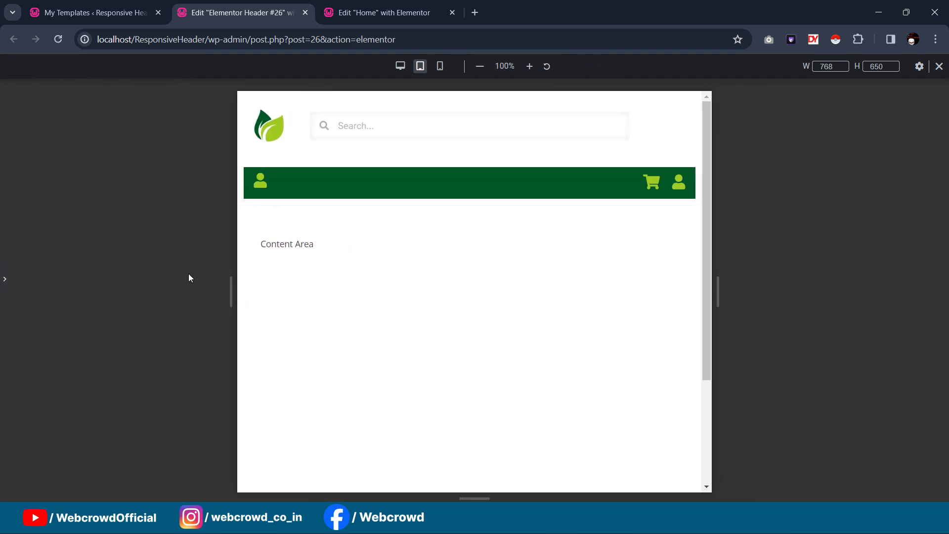
left_click(5, 280)
Set the bottom margin of the account icon at the green bar's left end to -4 px
left_click(356, 326)
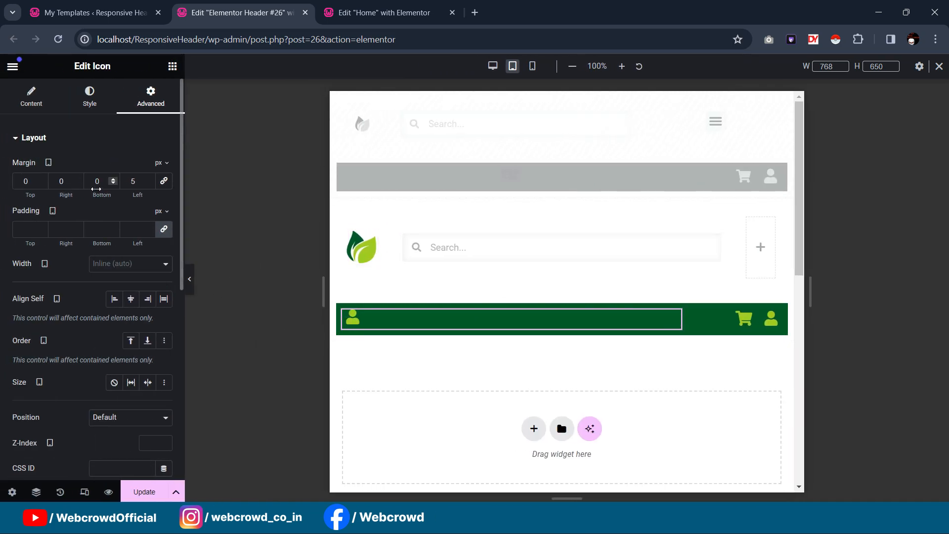
left_click(101, 183)
key("Down")
key("Down")
key("Down")
key("Down")
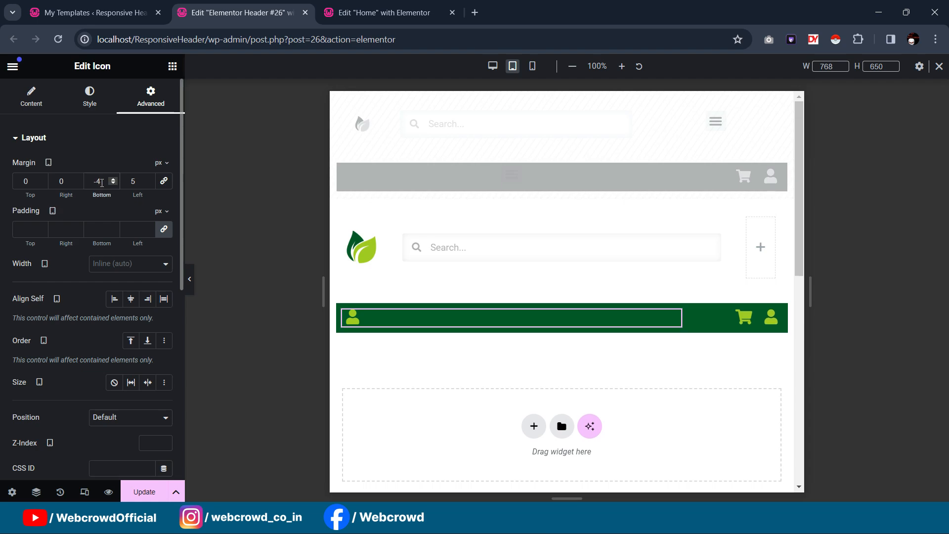
Replace the green bar's left account icon with the Filter icon, found by searching the icon library for "filt"
left_click(673, 320)
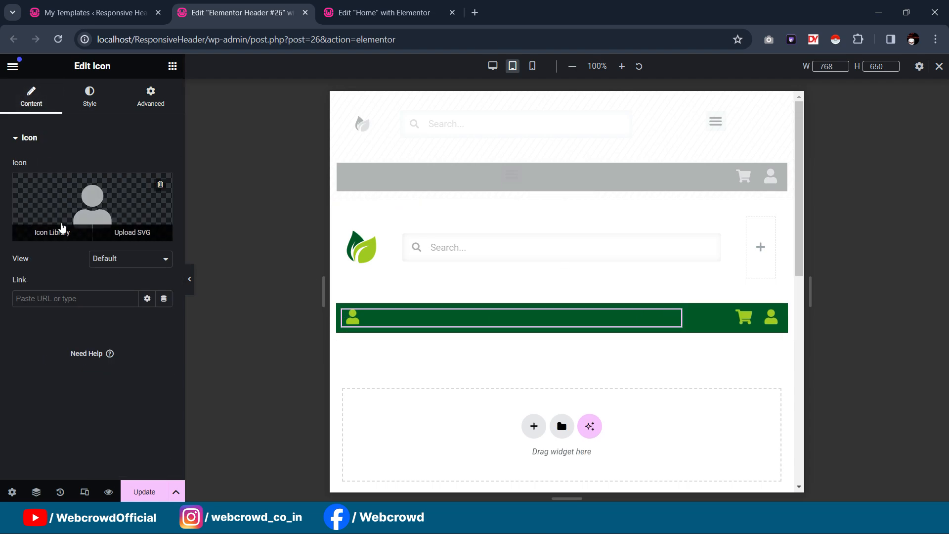
left_click(62, 230)
left_click(591, 116)
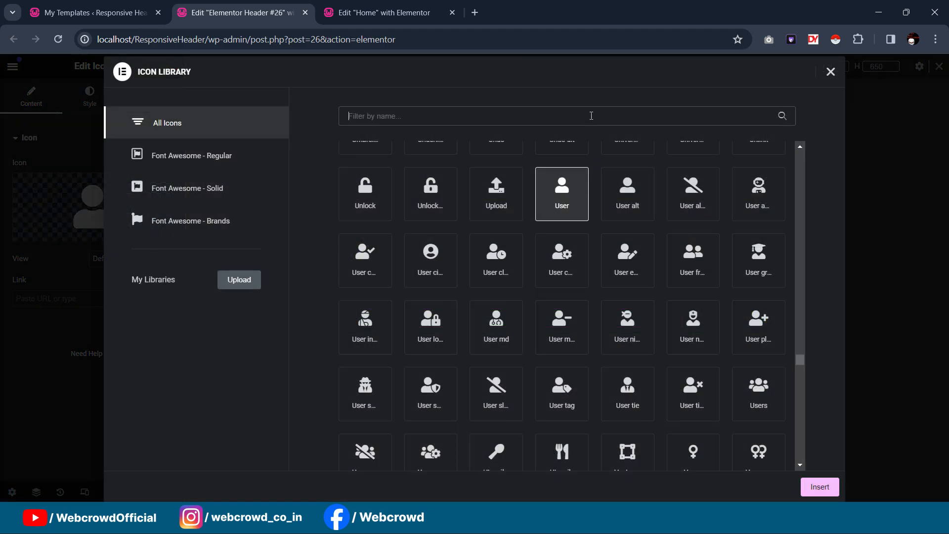
type("filt")
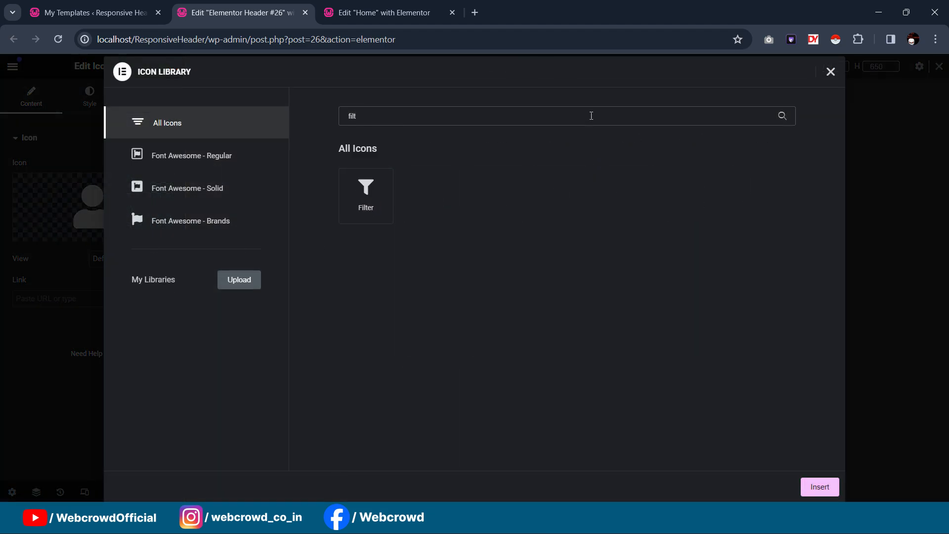
left_click(387, 199)
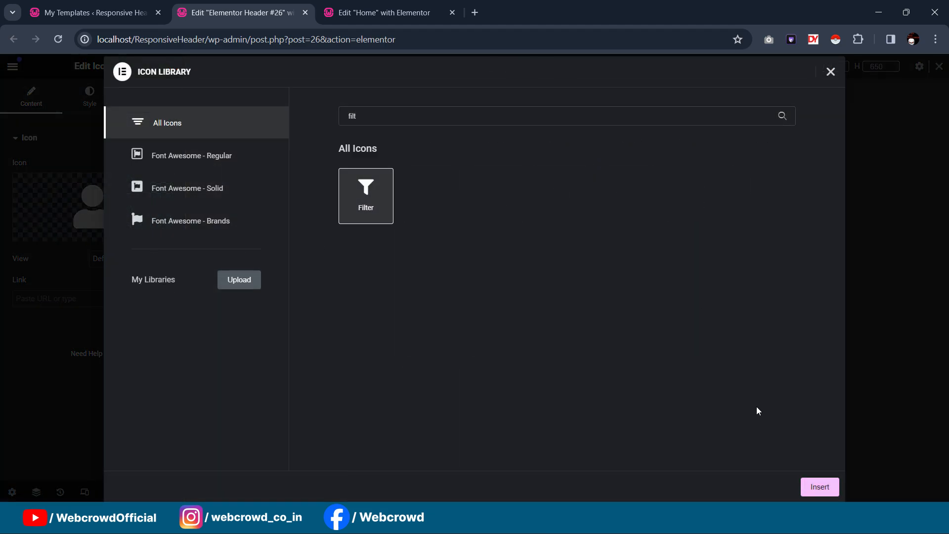
left_click(816, 486)
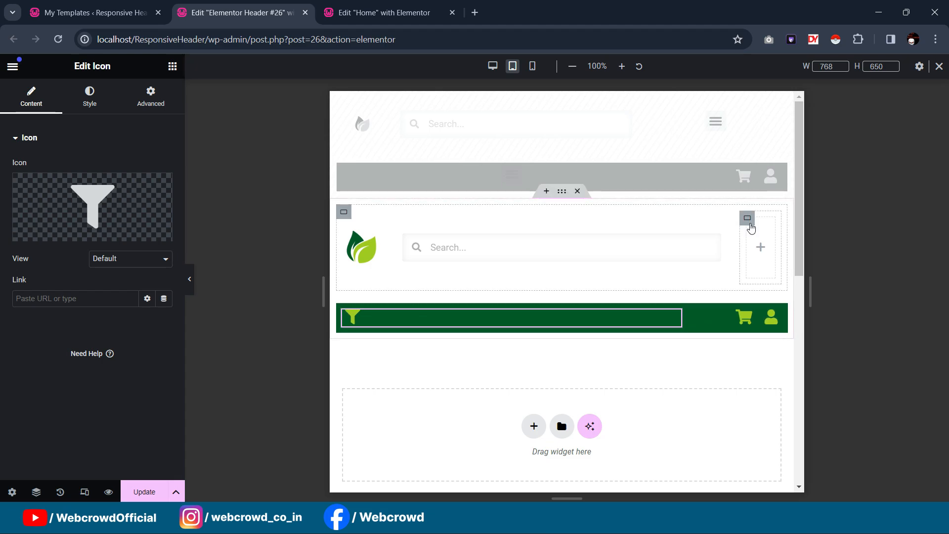
Paste the copied account icon into the empty container beside the search form and open the icon library for it
right_click(750, 223)
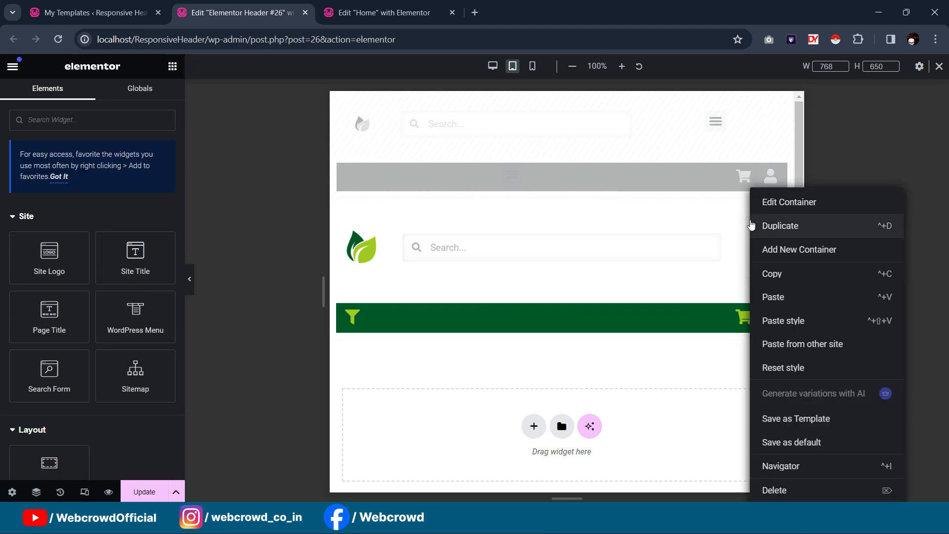
left_click(776, 297)
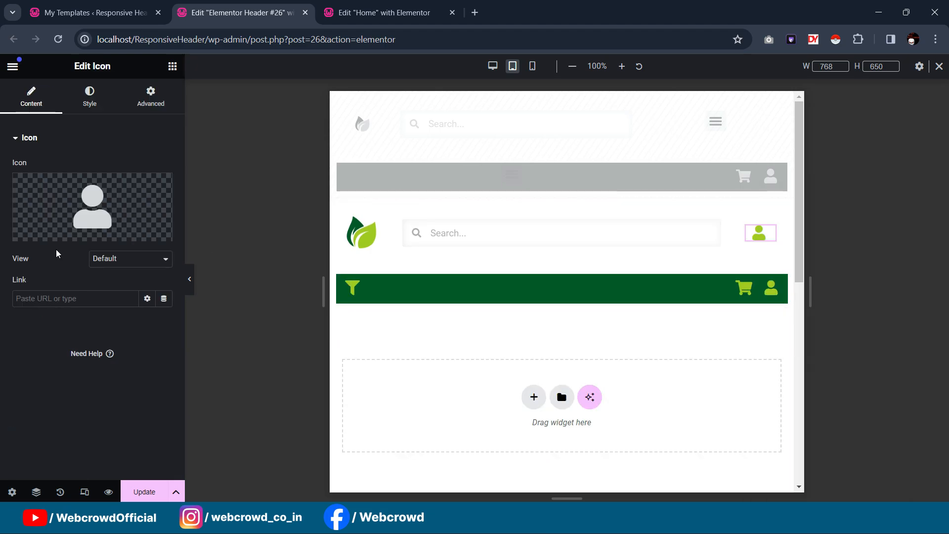
mouse_move(70, 186)
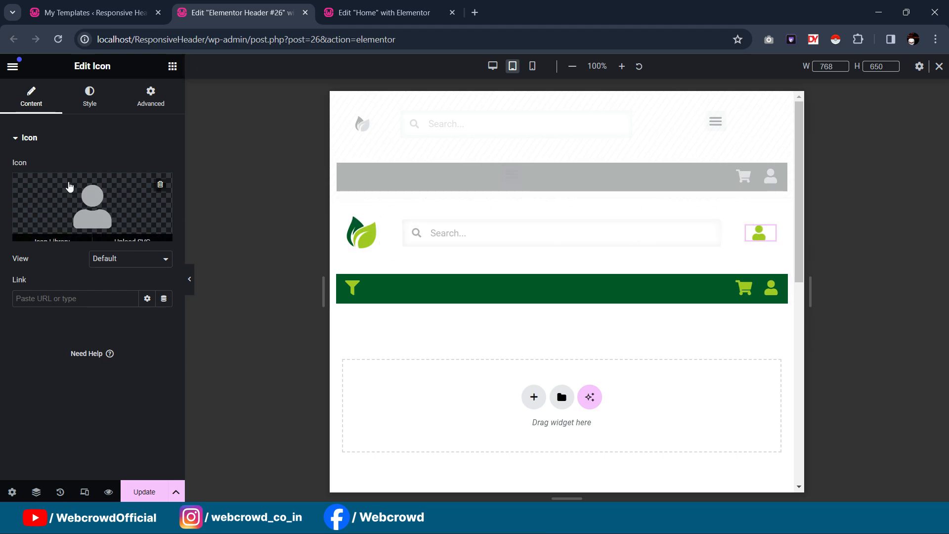
left_click(52, 232)
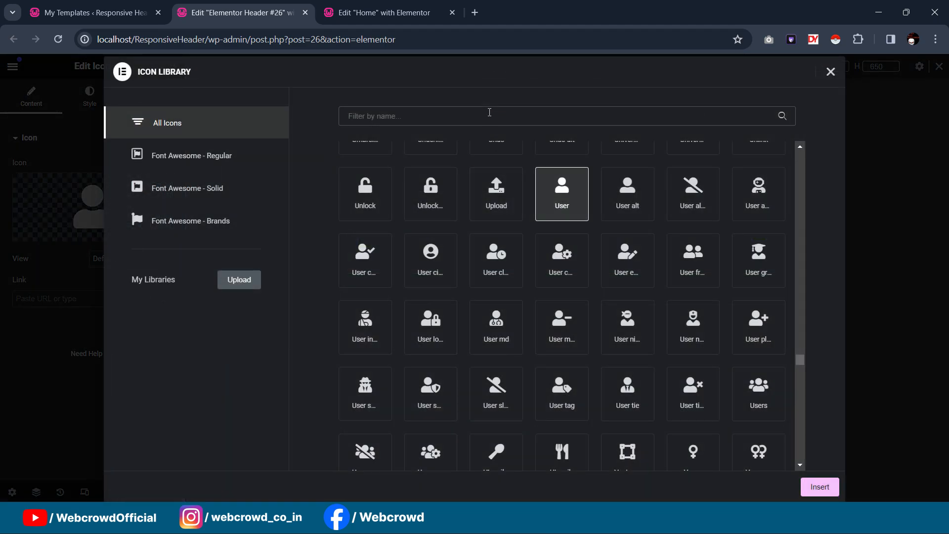
Search the icon library for a hamburger menu icon using "menu", "ham" and "men"
left_click(490, 113)
type("menu")
key("BackSpace")
key("BackSpace")
key("BackSpace")
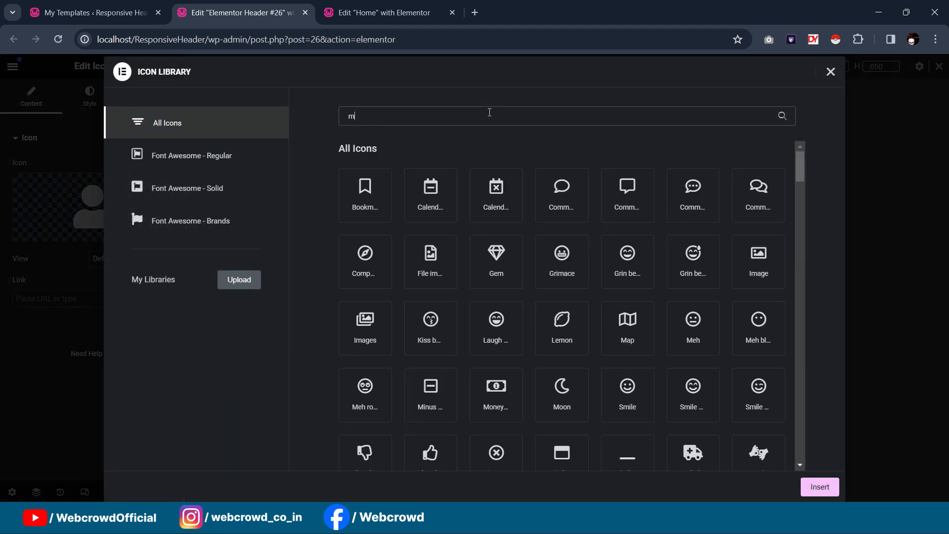
key("BackSpace")
type("ham")
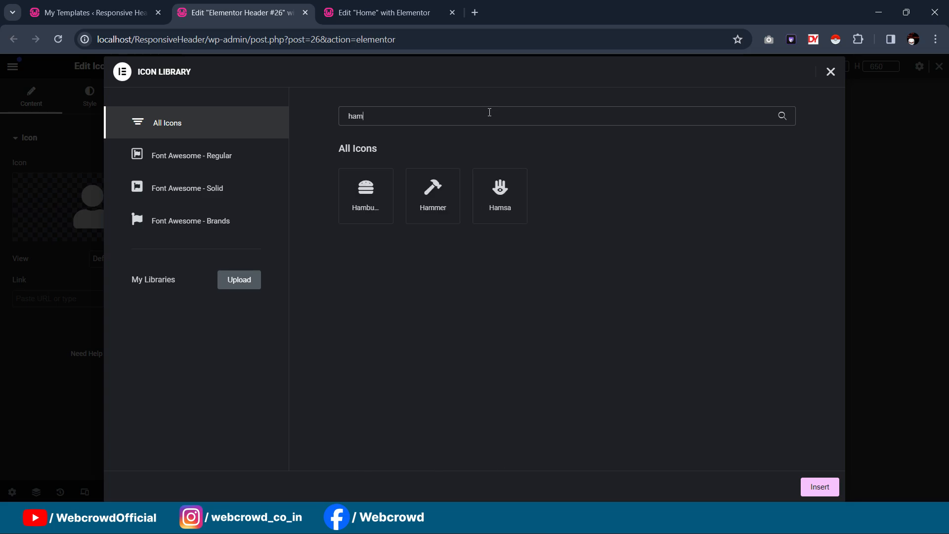
key("BackSpace")
key("BackSpace")
key("BackSpace")
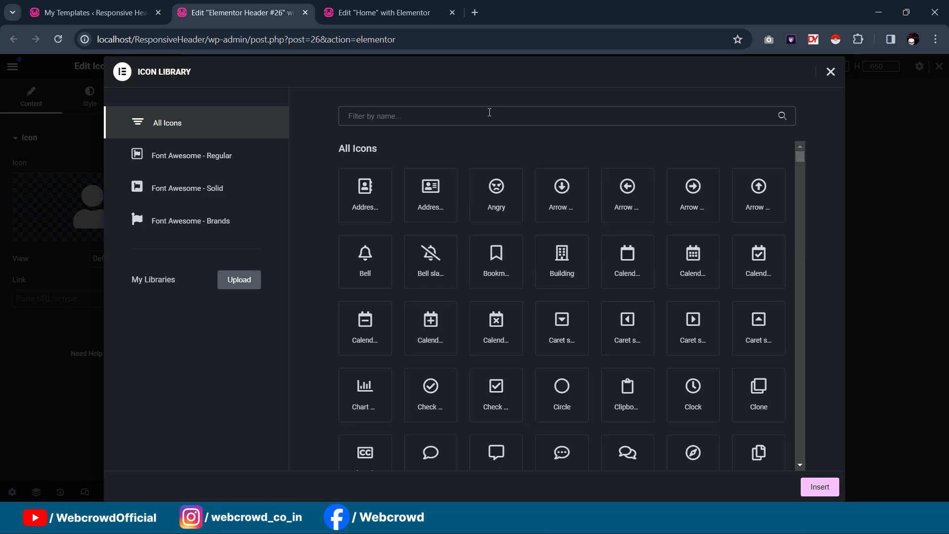
type("me")
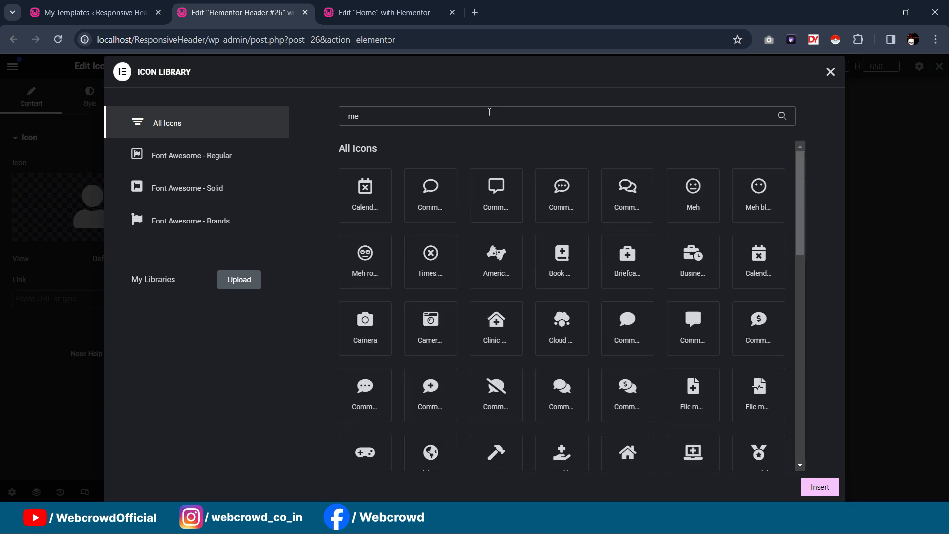
type("n")
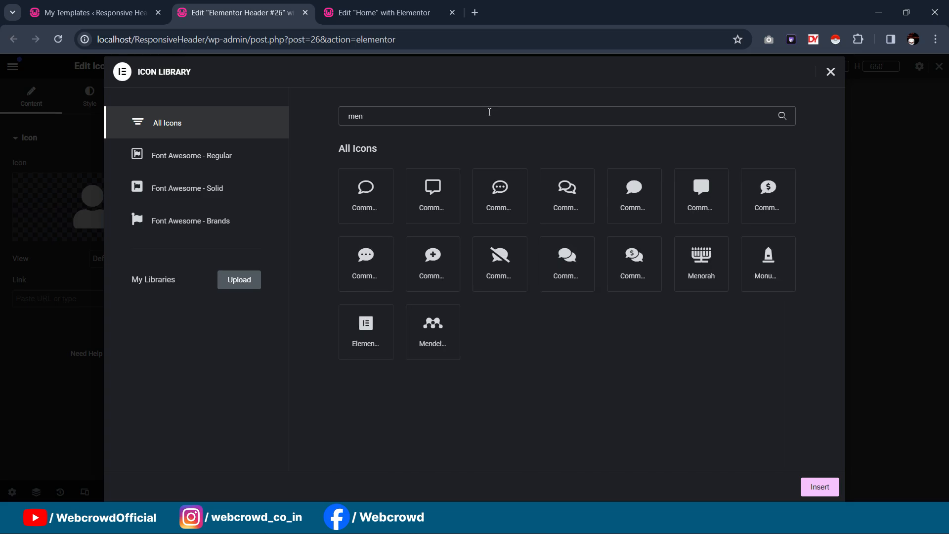
key("BackSpace")
key("BackSpace")
key("BackSpace")
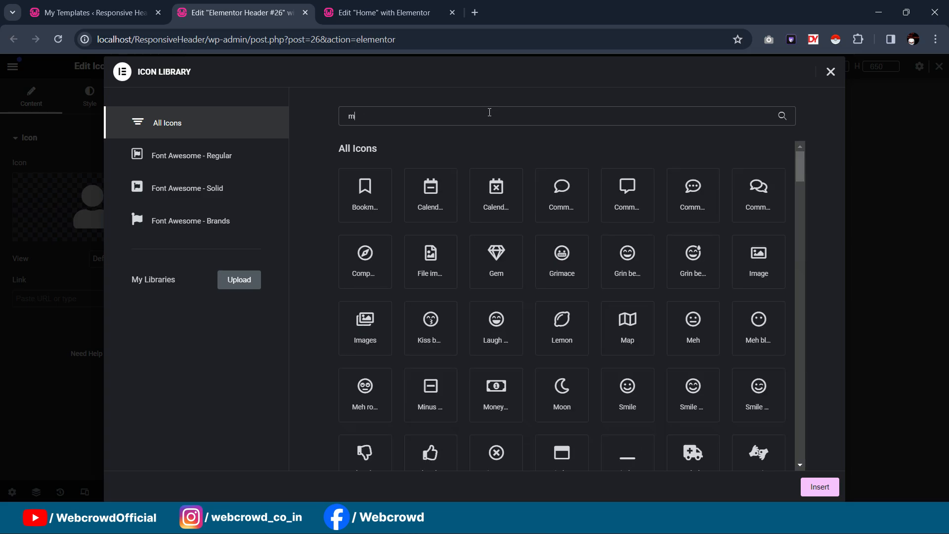
Browse the unfiltered icon library and insert the four-line Align justify icon in place of the pasted account icon
scroll(538, 143, "down", 12)
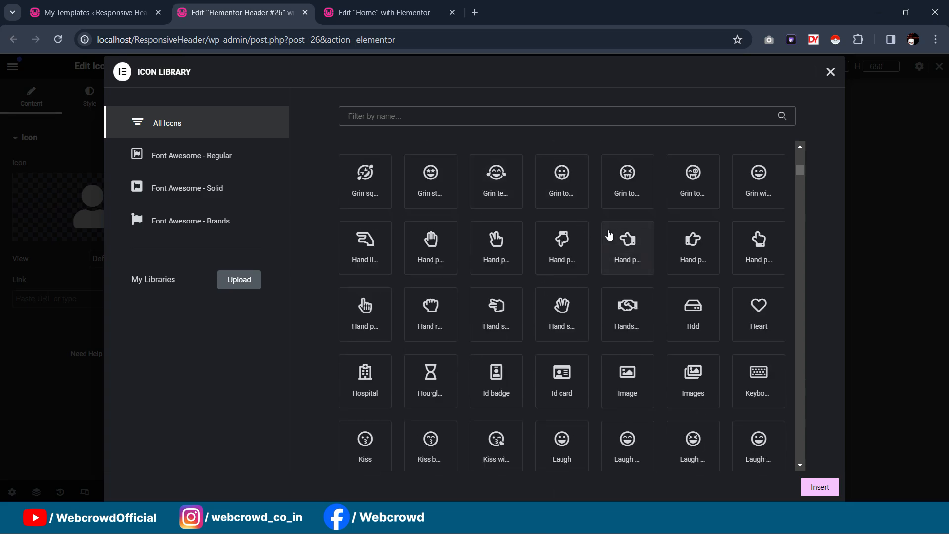
scroll(608, 232, "down", 5)
scroll(596, 213, "down", 5)
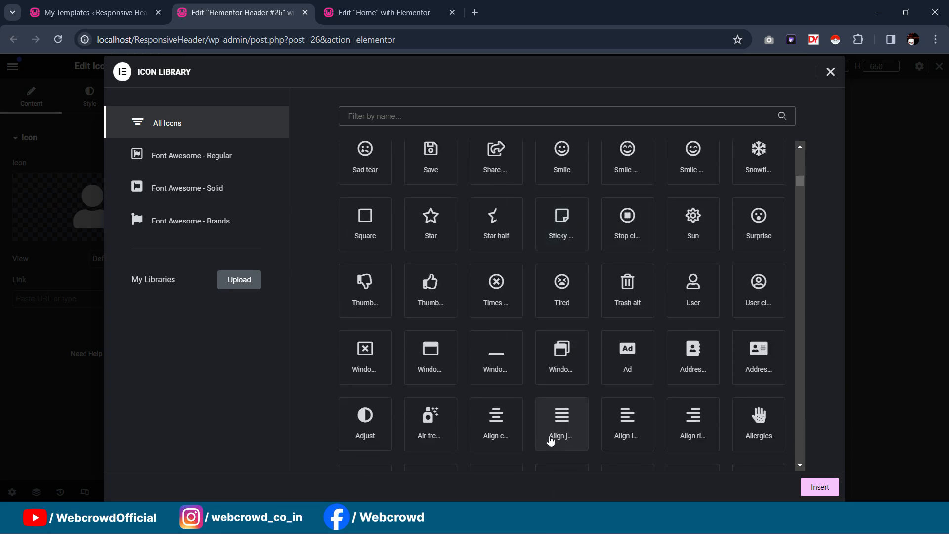
left_click(561, 433)
left_click(818, 486)
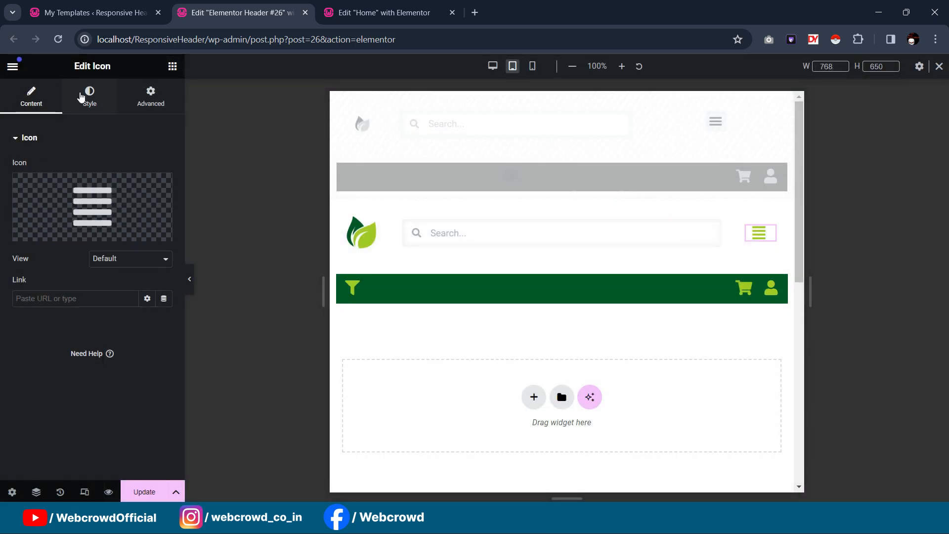
Right-align the four-line menu icon beside the search form and preview the tablet header
left_click(90, 96)
left_click(165, 167)
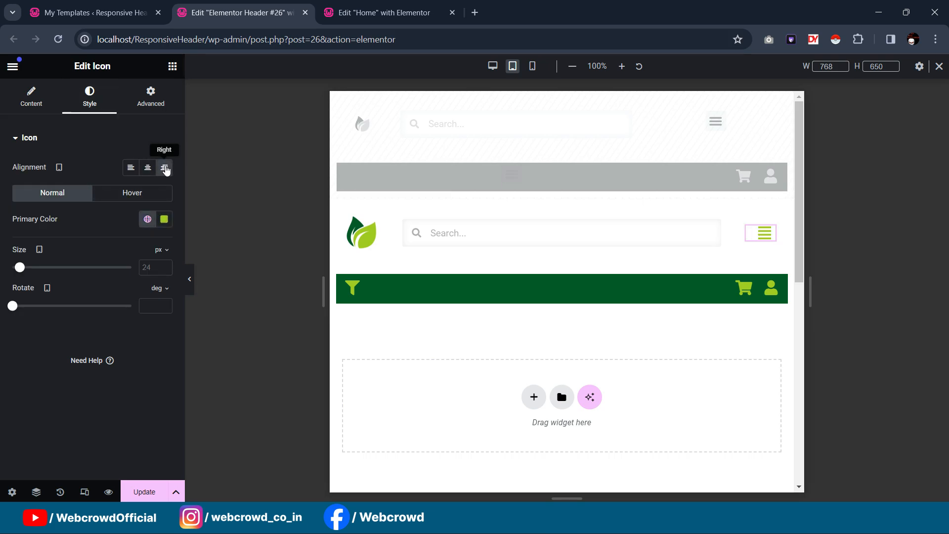
left_click(189, 279)
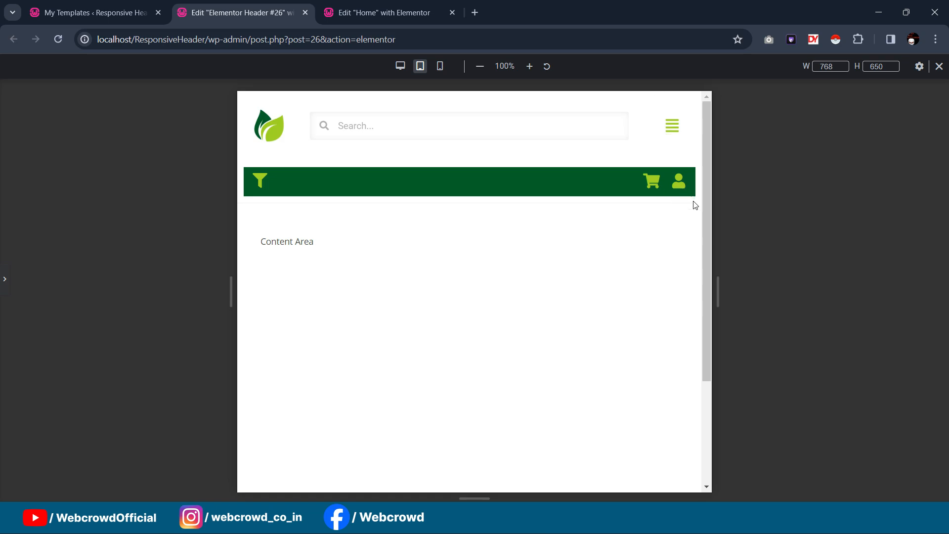
left_click(2, 298)
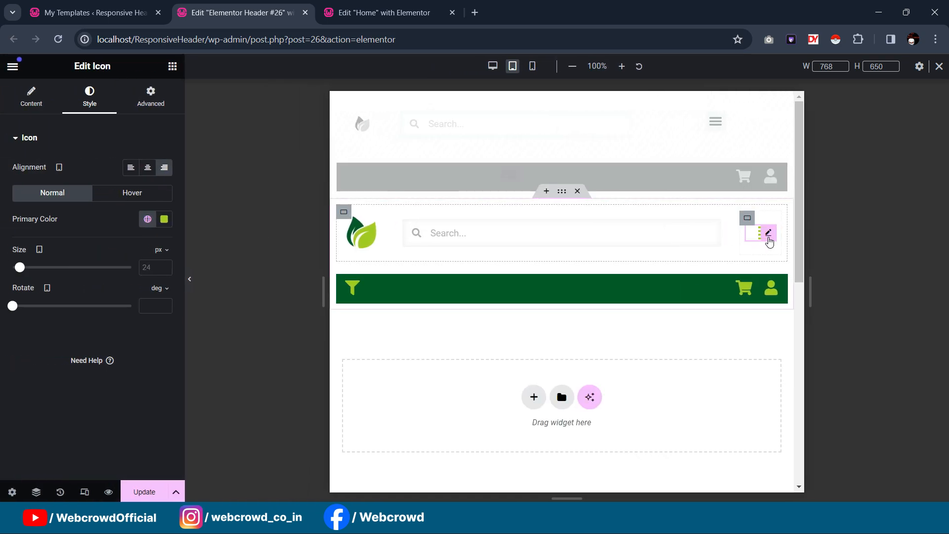
Unlink the menu icon's tablet margins and set them to 0 px with -7 px at the bottom
left_click(150, 98)
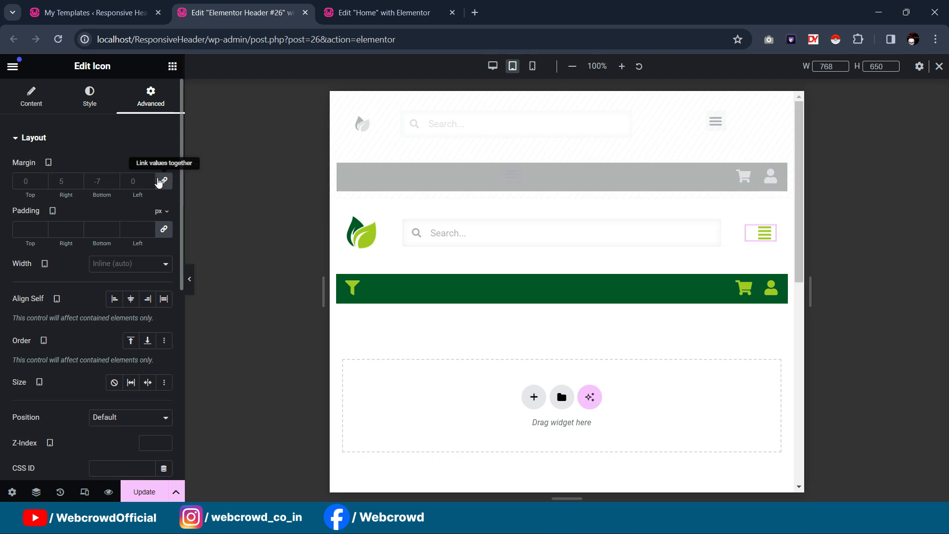
left_click(159, 181)
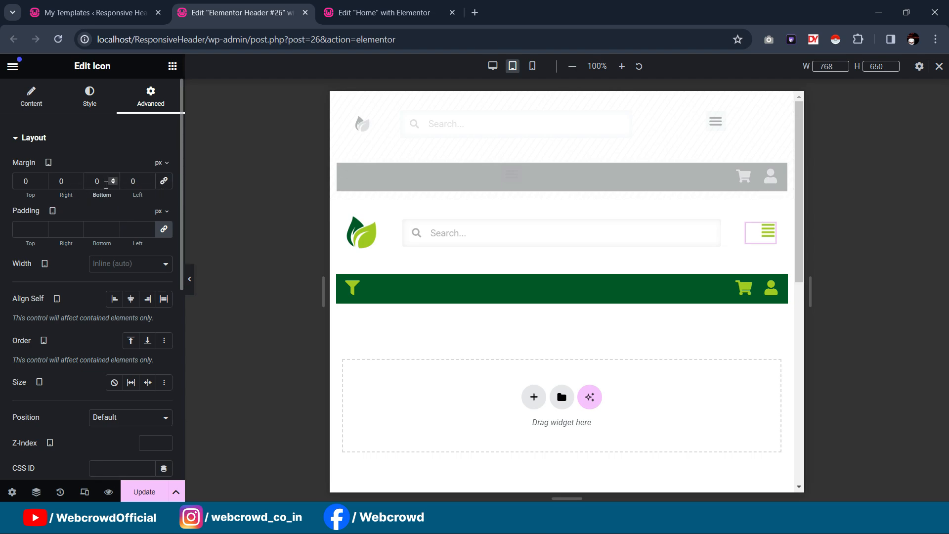
left_click(105, 185)
key("Down")
key("Down")
key("Down")
key("Down")
key("Down")
key("Down")
key("Down")
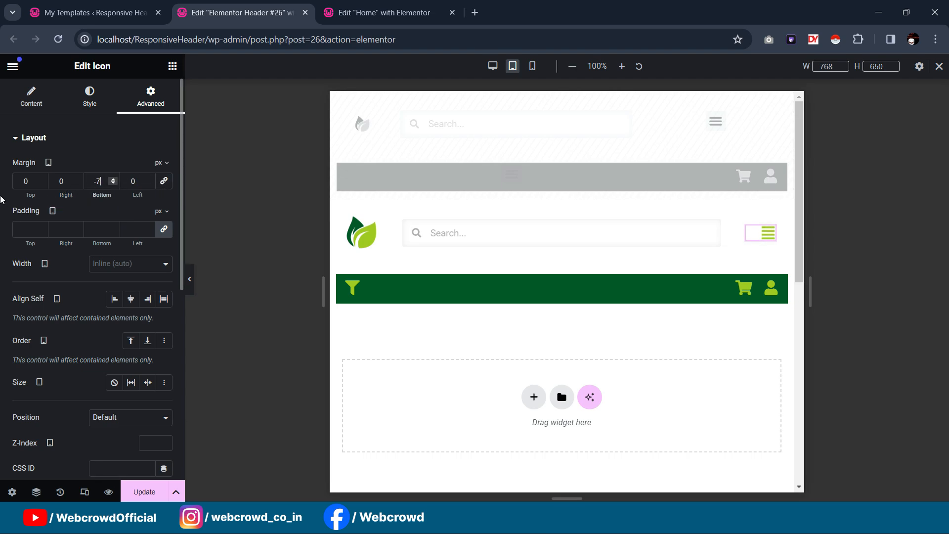
Set the menu icon's right margin to -4 px and preview its alignment in the tablet header
left_click(65, 182)
key("Down")
left_click(189, 280)
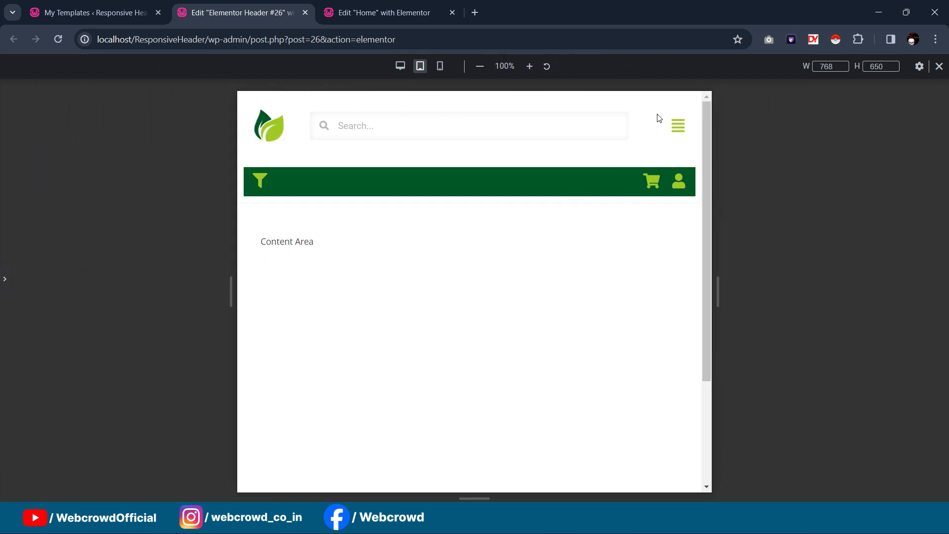
left_click(3, 279)
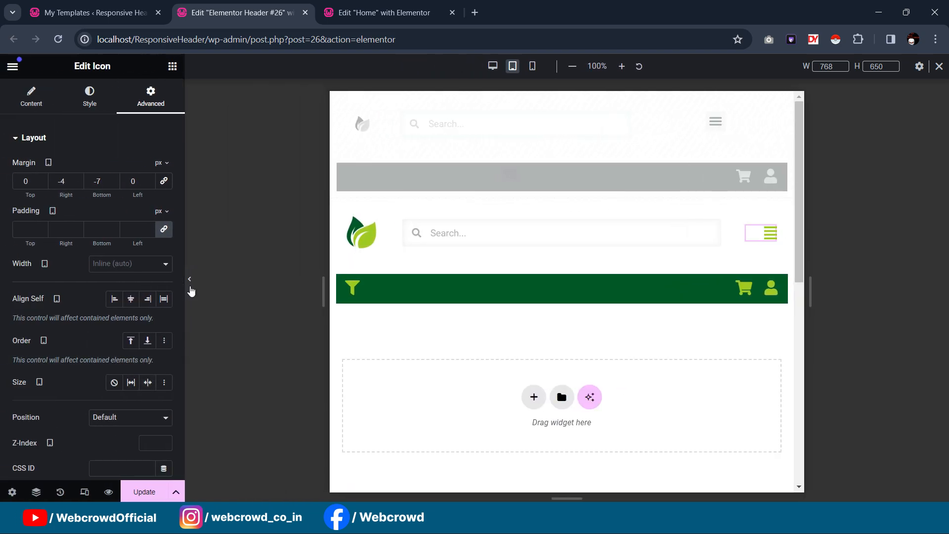
left_click(191, 288)
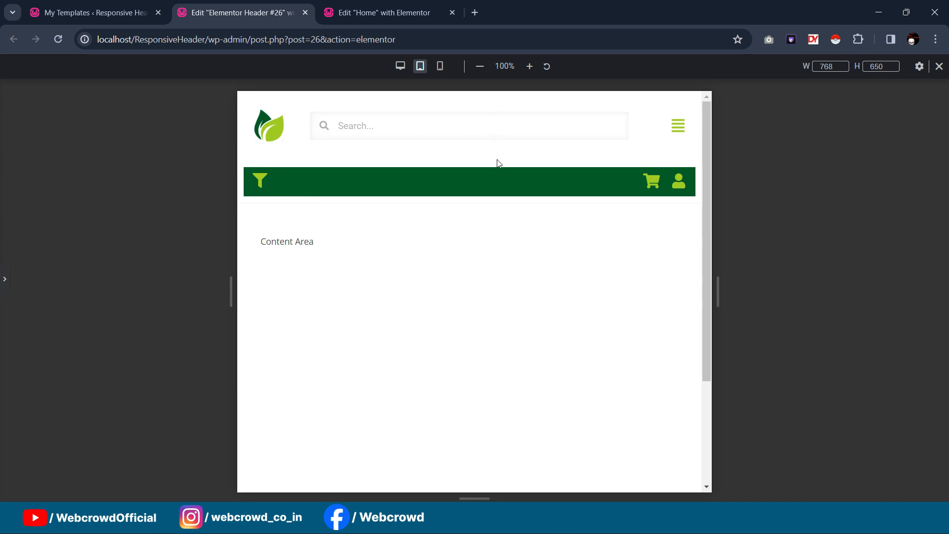
left_click(5, 279)
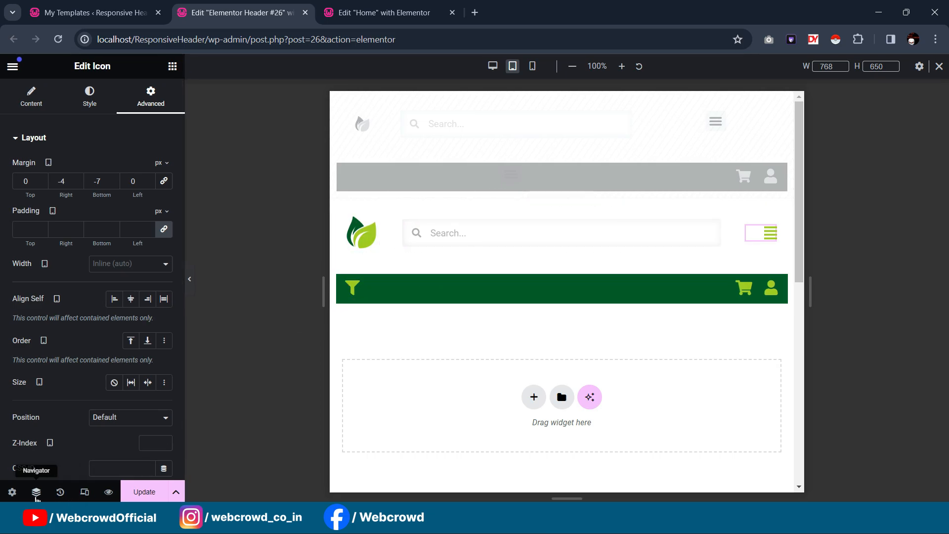
Set the green bar container's tablet top margin to -26 px in the duplicated header and preview the spacing
left_click(36, 492)
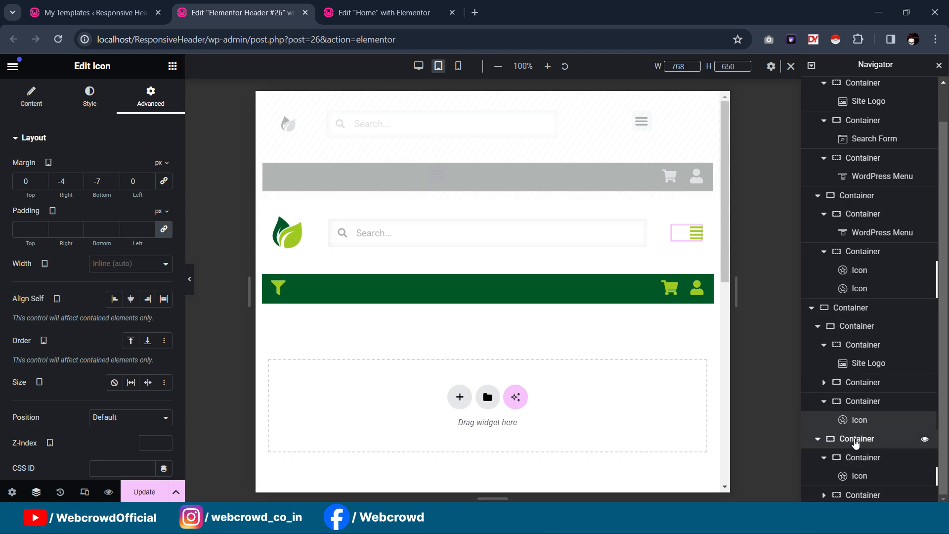
left_click(856, 441)
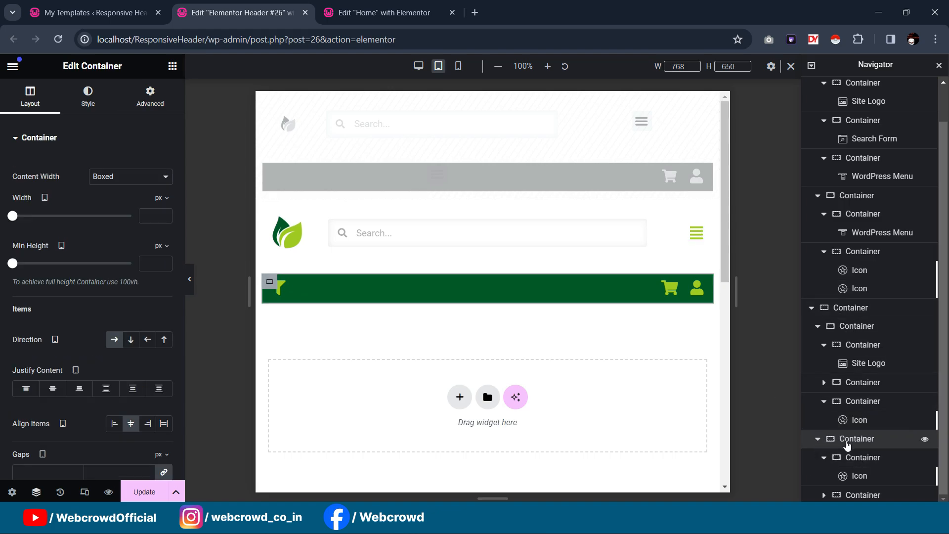
left_click(150, 96)
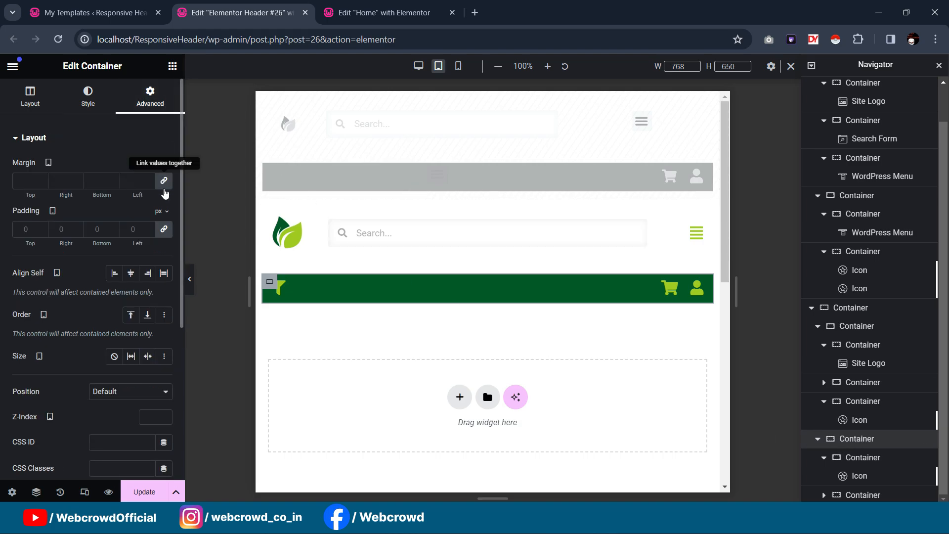
left_click(34, 186)
key("Down")
key("Down")
key("Down")
key("Down")
key("Down")
key("Down")
key("Down")
key("Down")
key("Down")
key("Down")
key("Down")
key("Down")
key("Down")
key("Down")
key("Down")
key("Down")
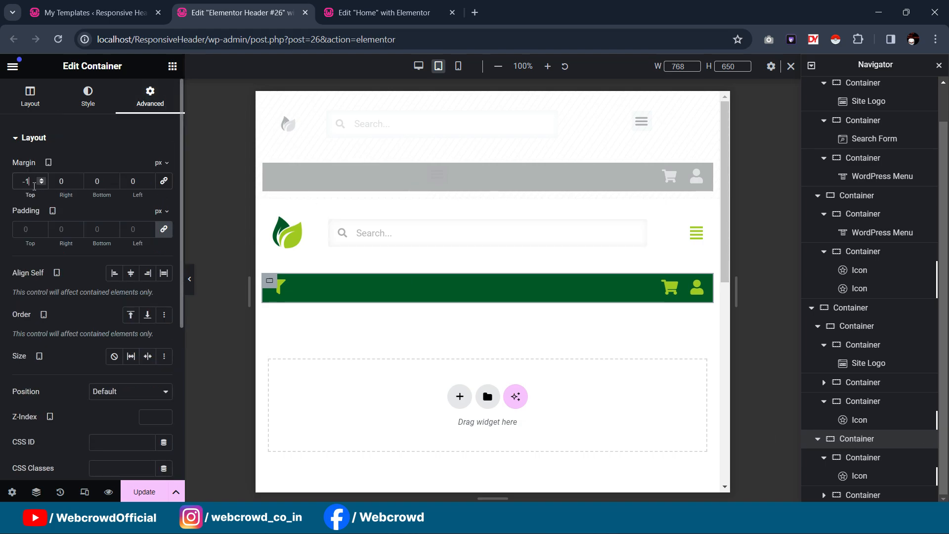
key("Down")
key("Down")
key("Down")
key("Down")
key("Down")
key("Down")
key("Down")
key("Down")
key("Down")
key("Down")
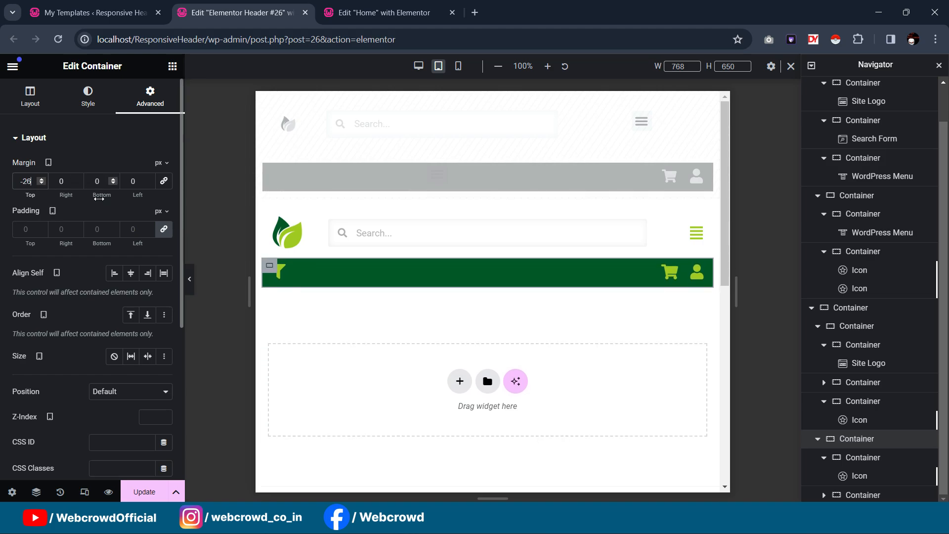
left_click(191, 279)
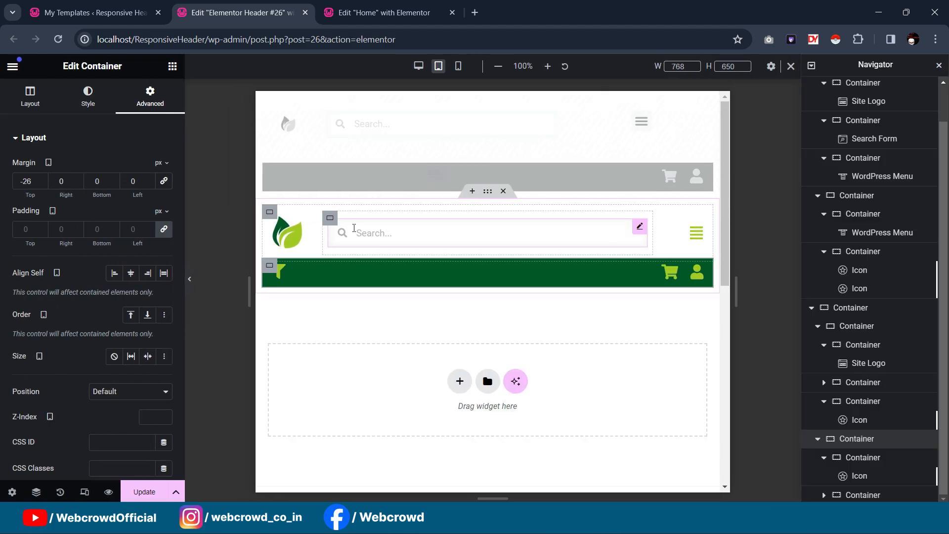
Compare the top-row containers' tablet widths, try widening the search form container to 95%, and undo the width change
left_click(546, 234)
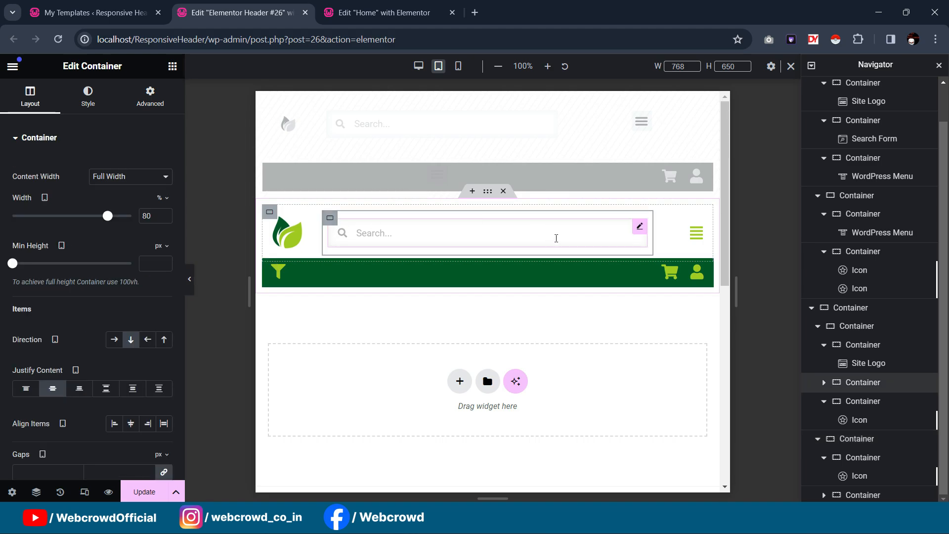
left_click(274, 221)
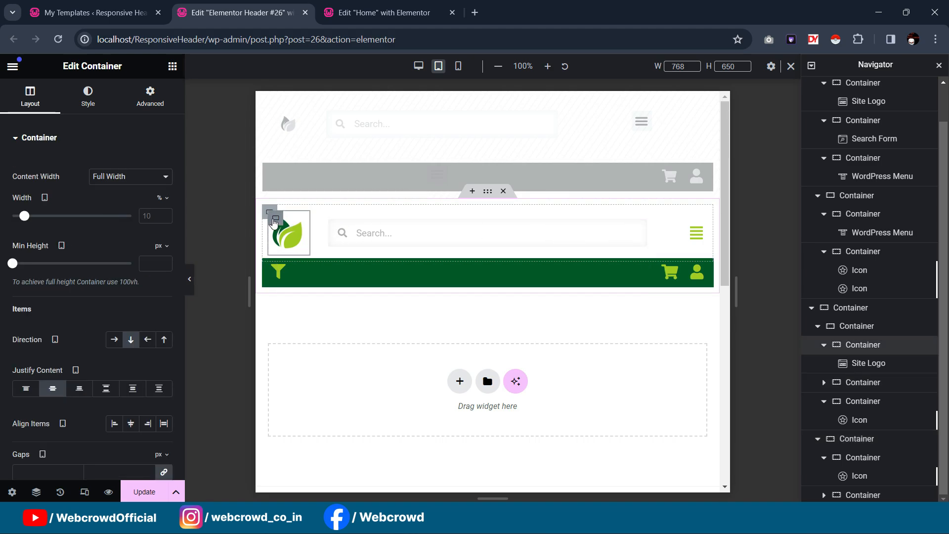
left_click(686, 243)
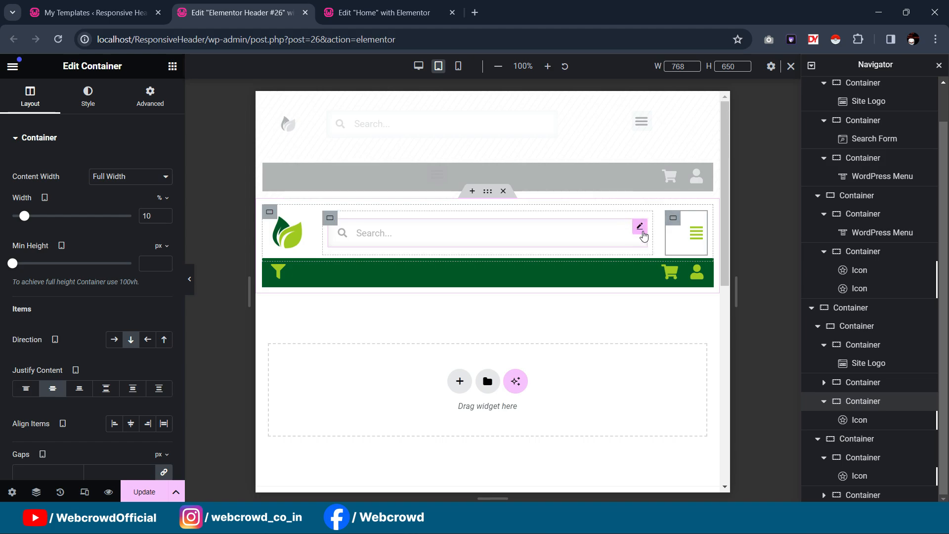
left_click(329, 217)
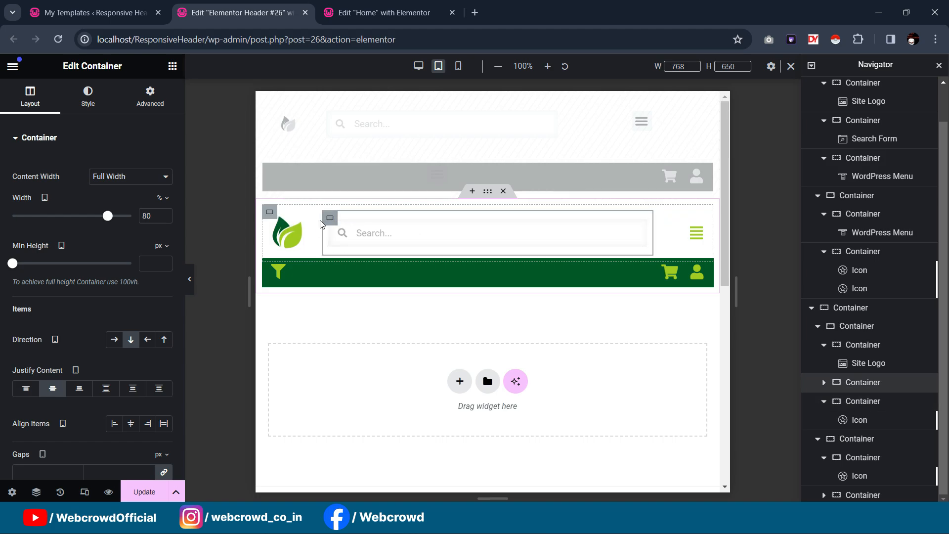
left_click_drag(108, 221, 127, 226)
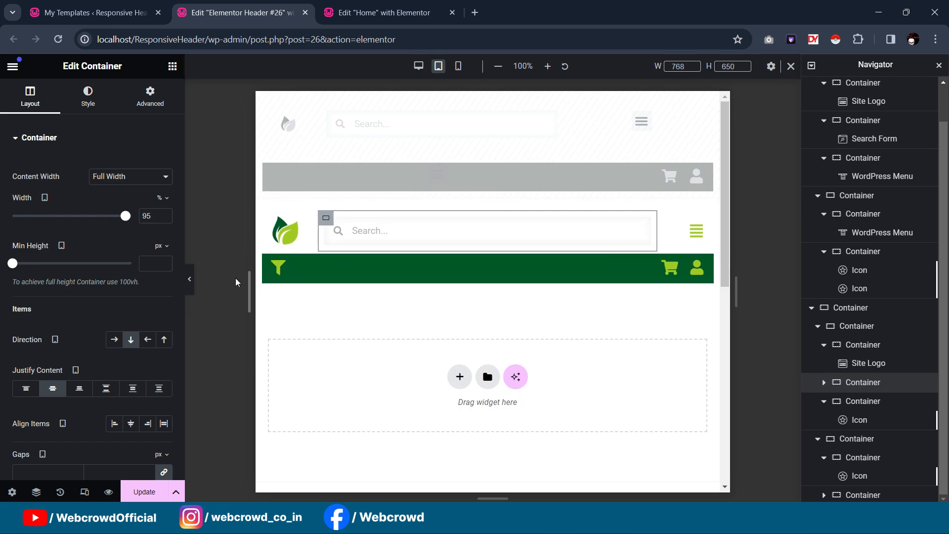
key("ctrl+z")
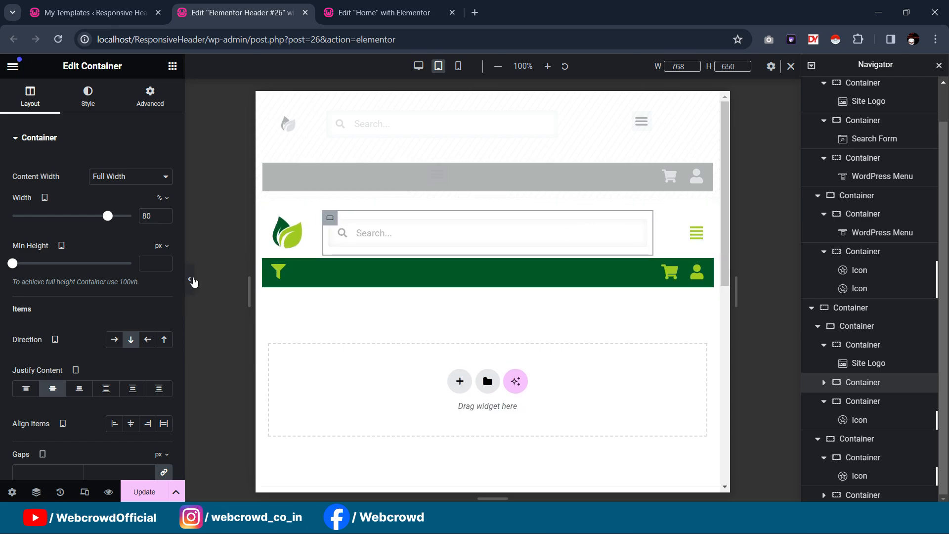
Preview the tablet header without the editing panels and close the Navigator
left_click(191, 279)
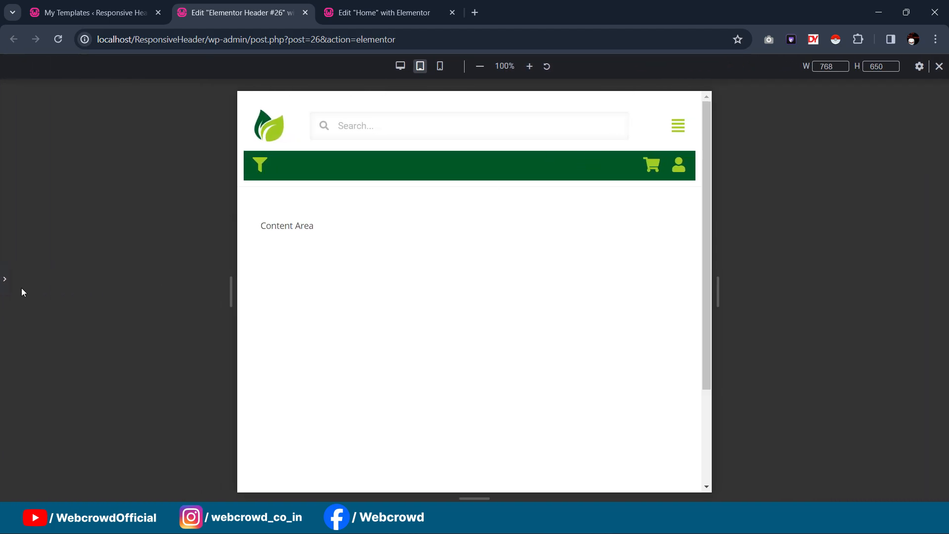
left_click(5, 279)
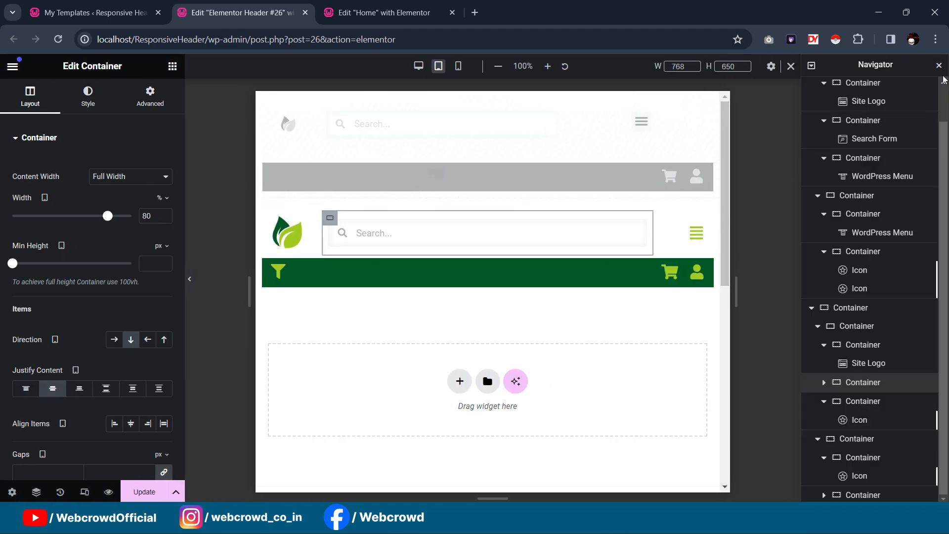
left_click(939, 66)
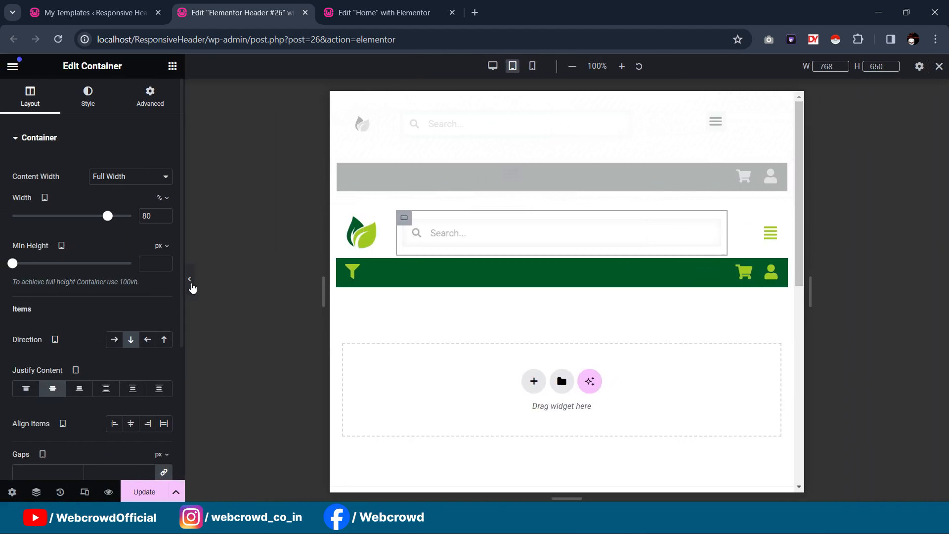
left_click(190, 279)
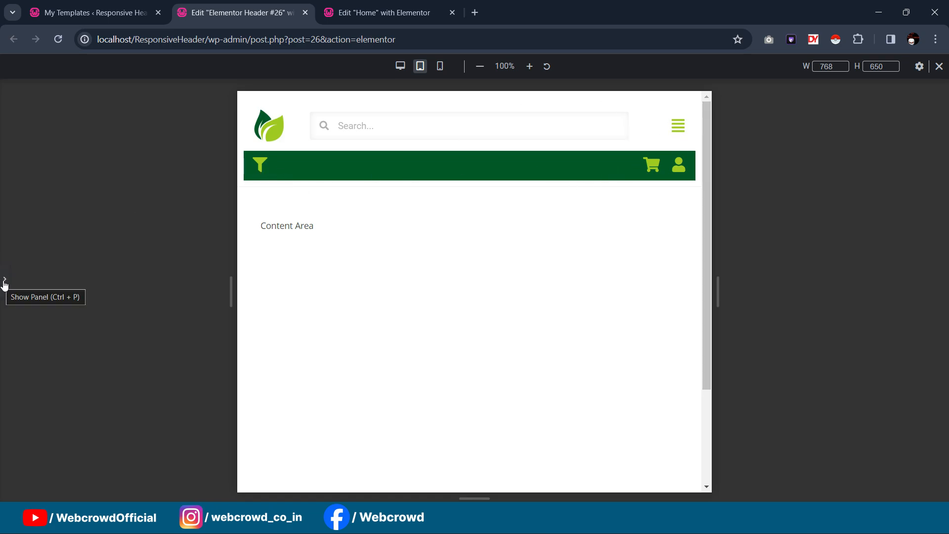
Switch to the mobile preview and examine the layout of the logo, search form, menu icon and green bar
left_click(440, 68)
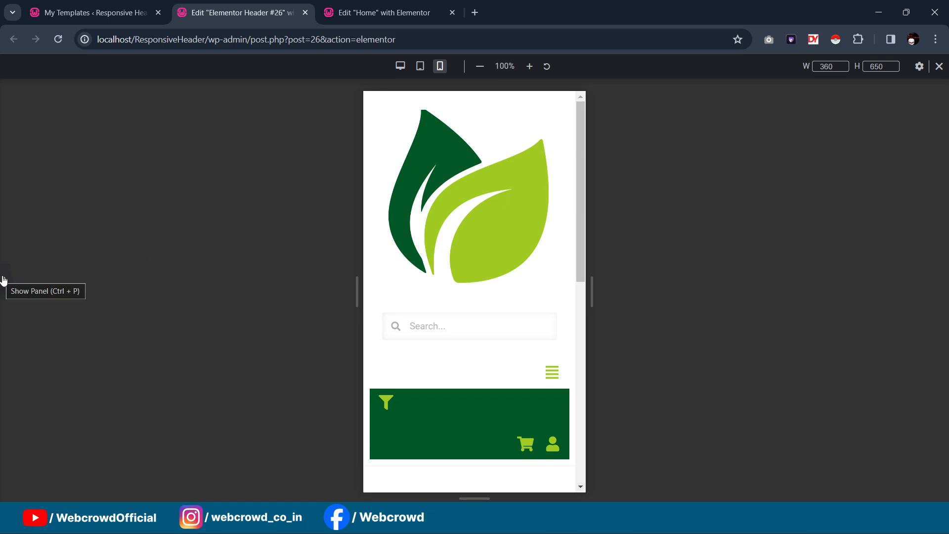
scroll(483, 179, "down", 5)
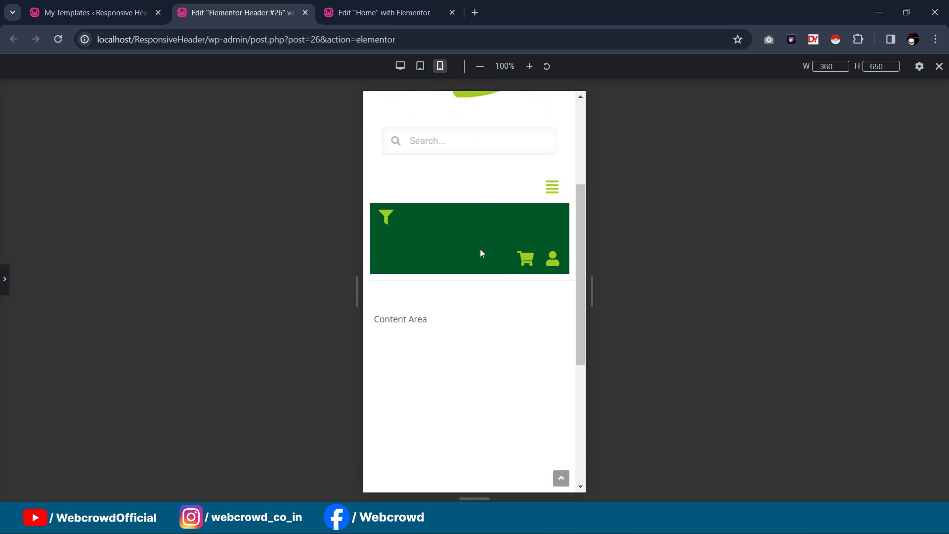
scroll(508, 237, "up", 5)
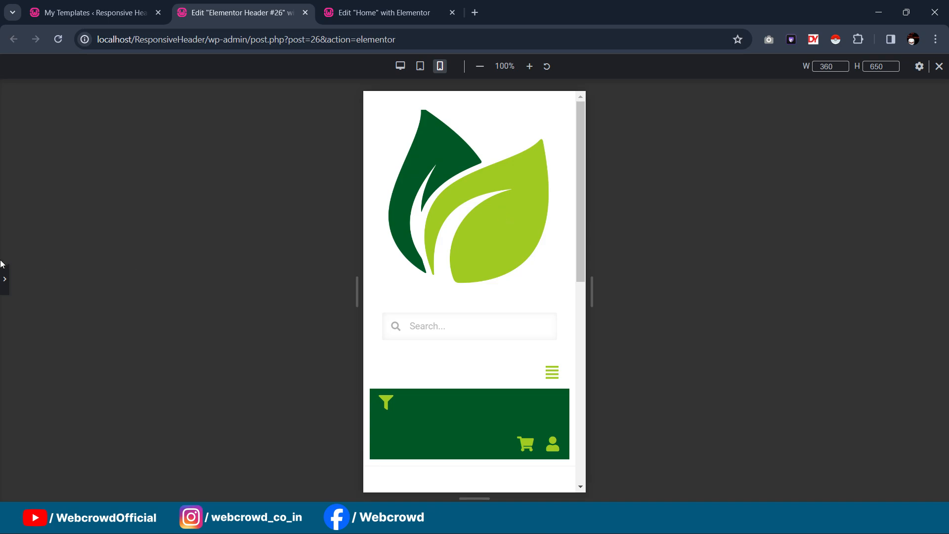
Compare the header's layout in the mobile portrait and tablet portrait previews
scroll(505, 198, "down", 2)
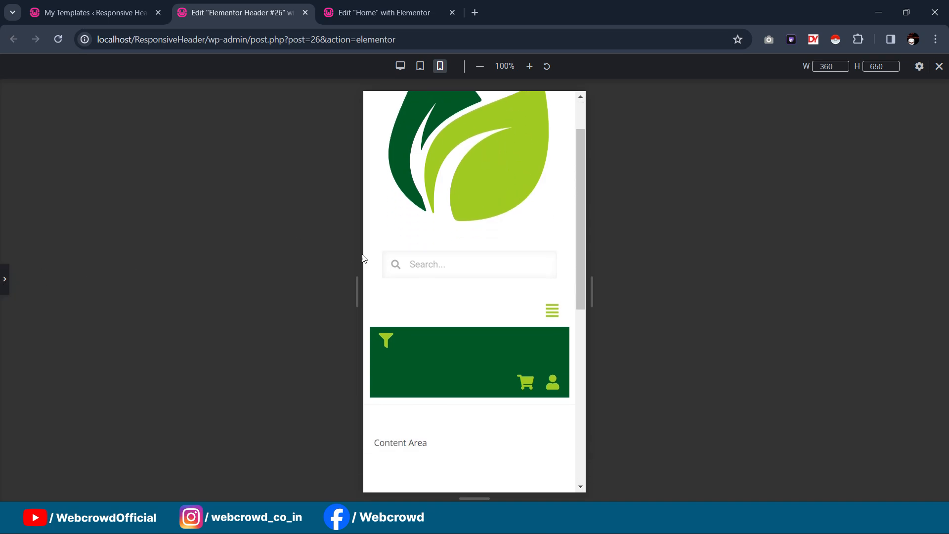
left_click(4, 279)
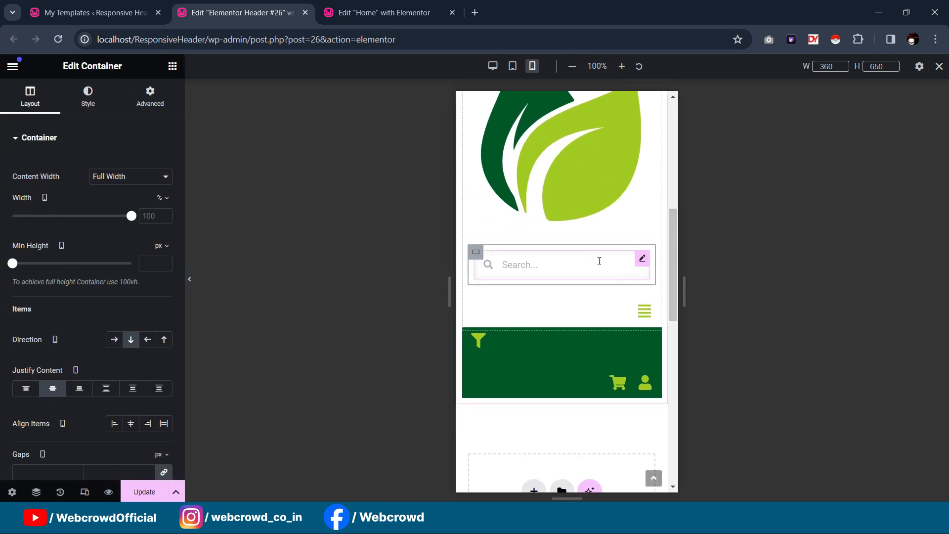
scroll(614, 235, "up", 2)
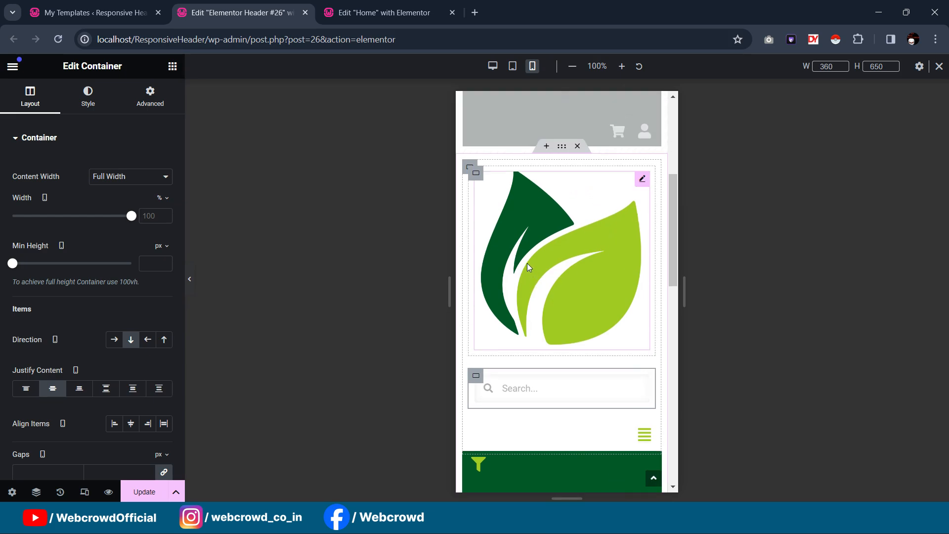
scroll(604, 211, "down", 1)
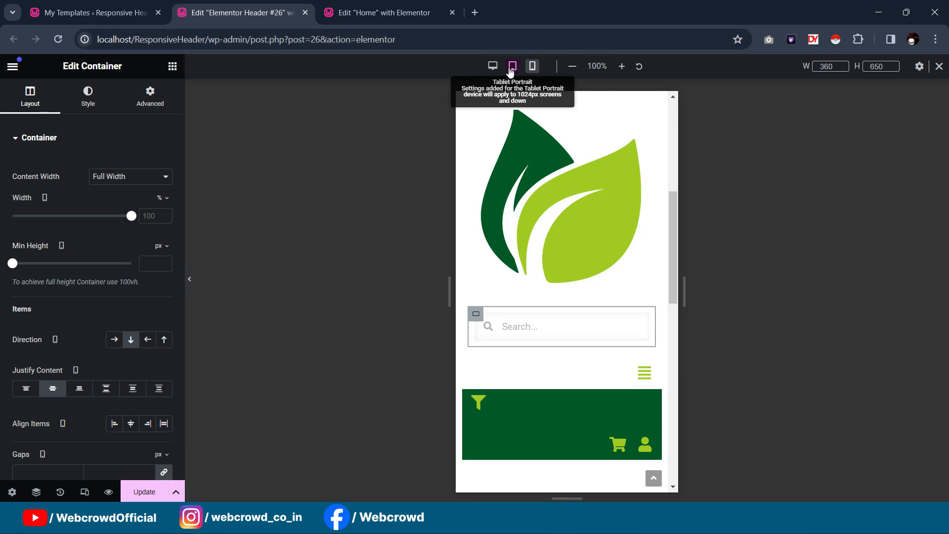
left_click(512, 67)
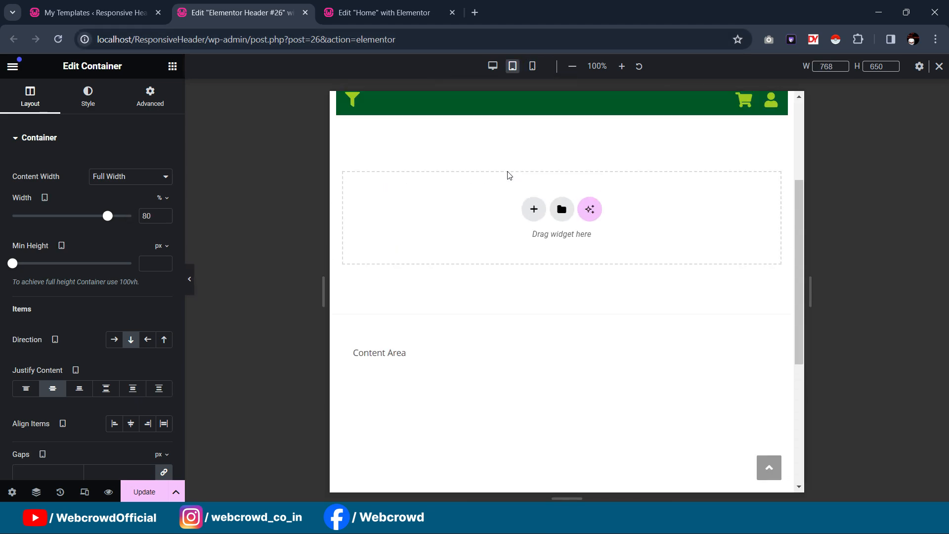
scroll(536, 183, "up", 3)
left_click(532, 66)
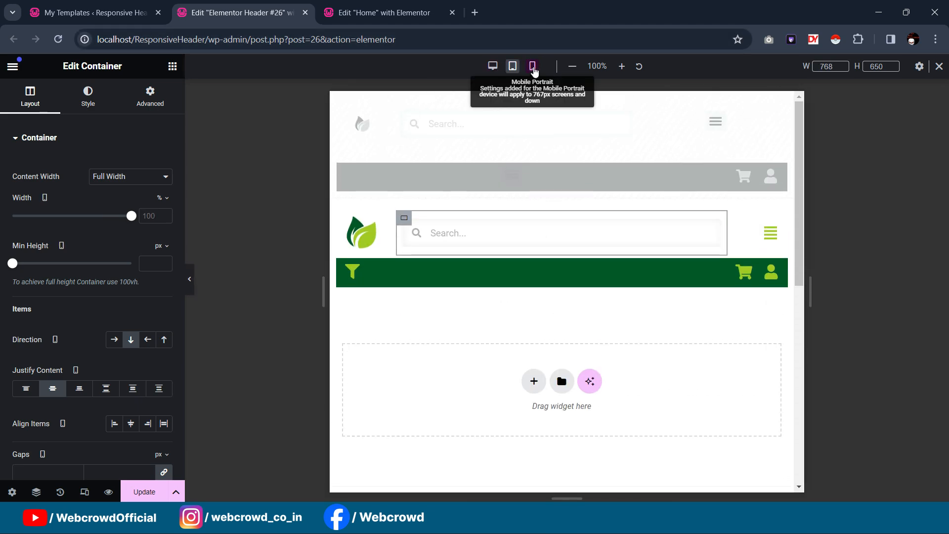
Hide the search bar's container on mobile portrait and check the mobile header without editing overlays
scroll(568, 247, "down", 3)
scroll(550, 240, "down", 4)
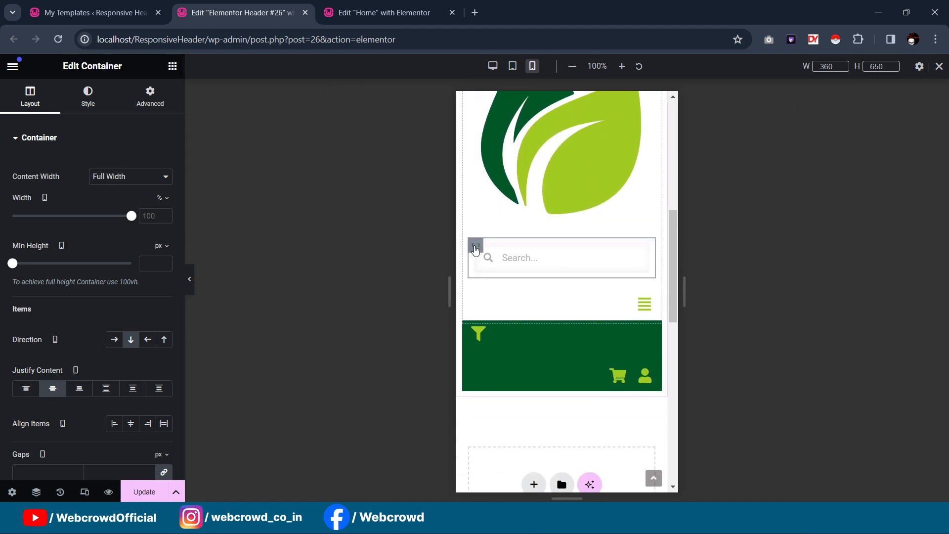
left_click(150, 93)
scroll(65, 270, "down", 5)
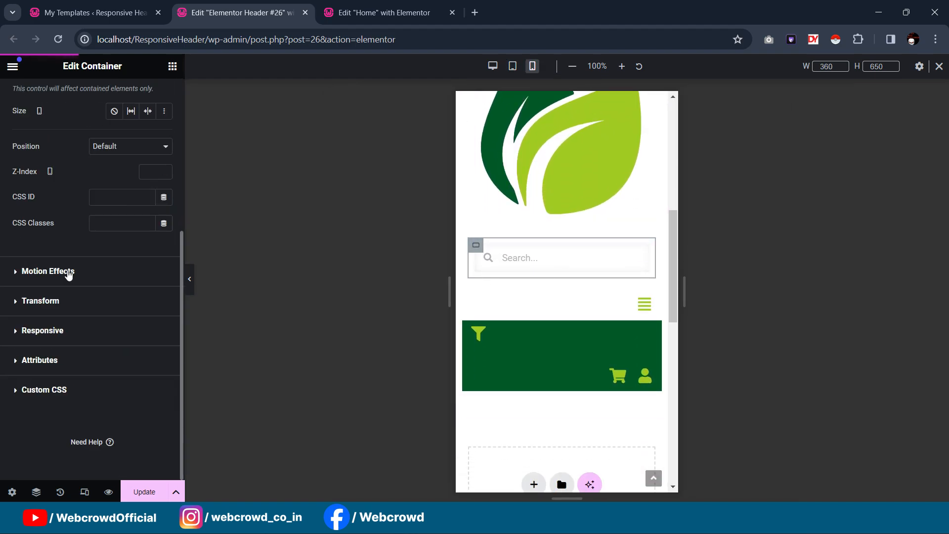
left_click(73, 330)
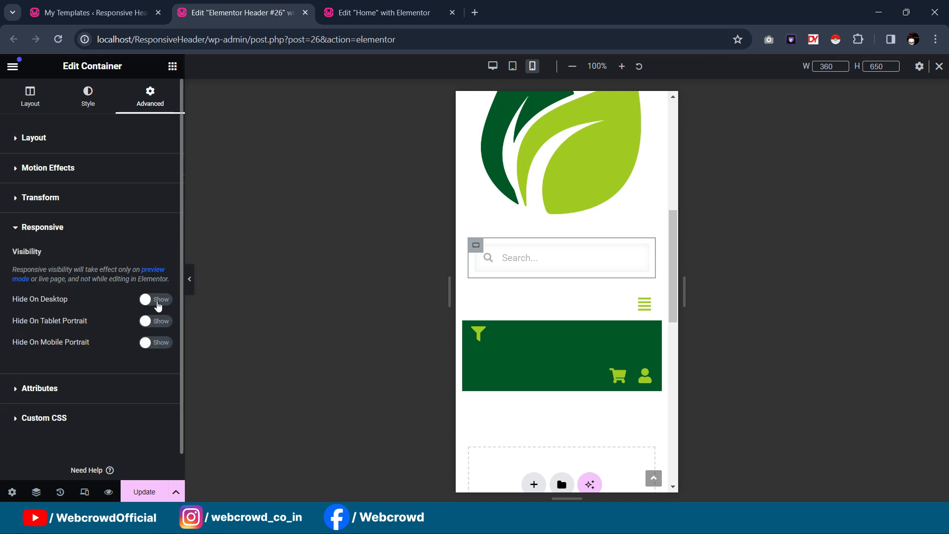
left_click(156, 342)
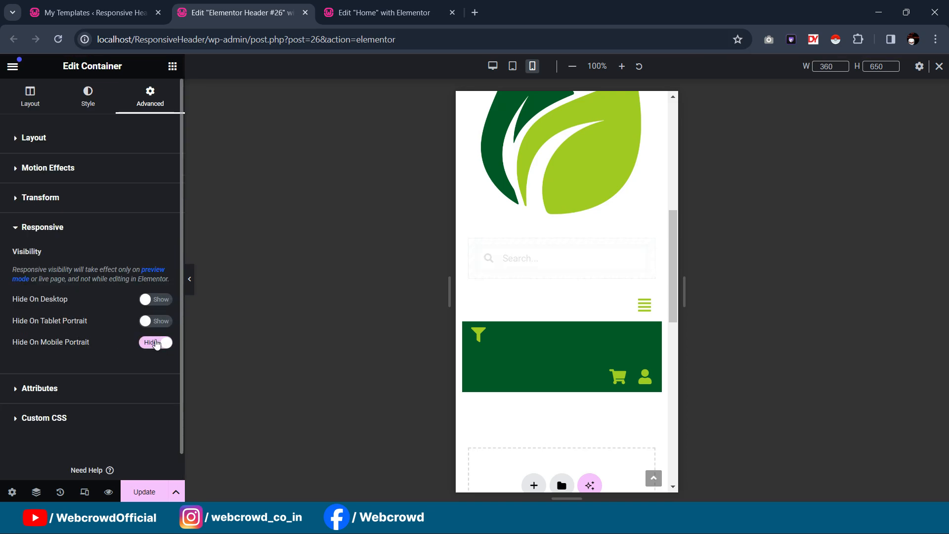
left_click(190, 279)
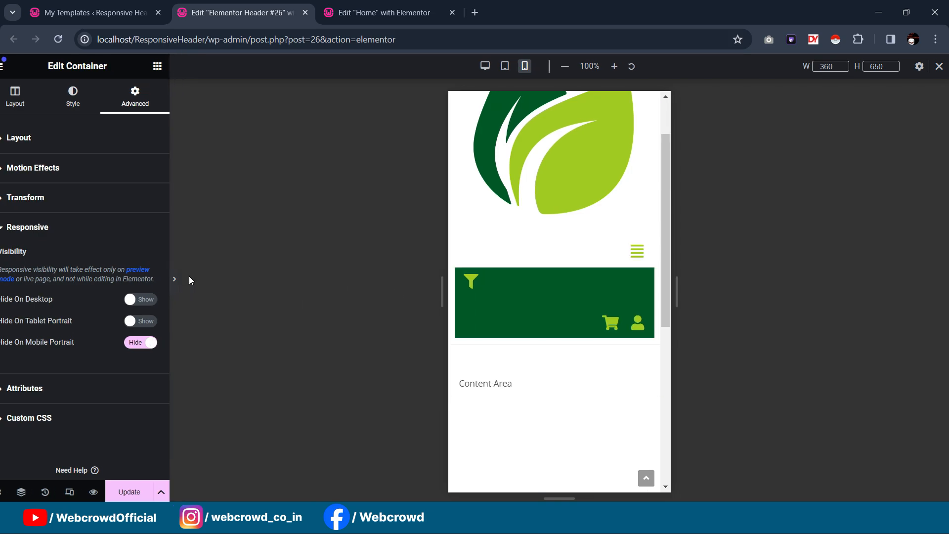
scroll(491, 262, "up", 2)
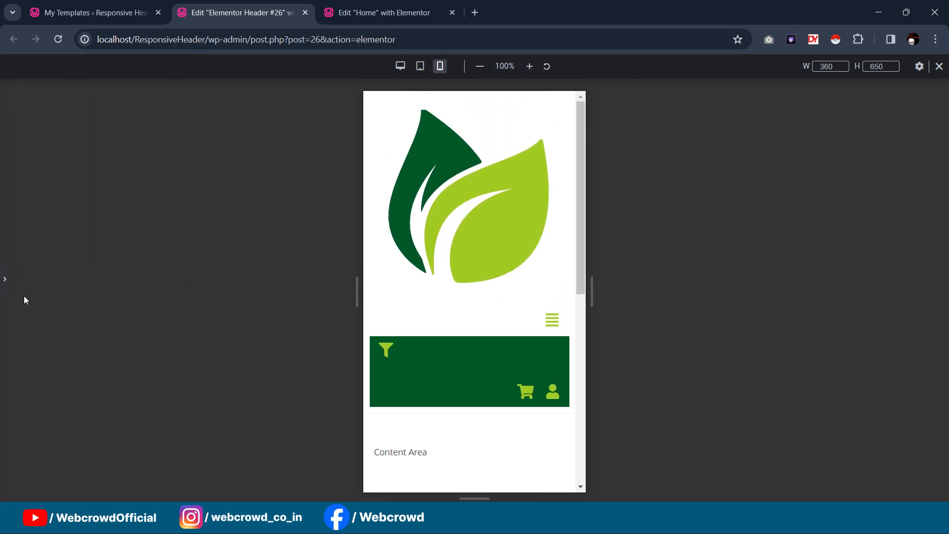
Set the mobile width of both the logo container and the menu icon container to 50%, and preview the header
left_click(3, 281)
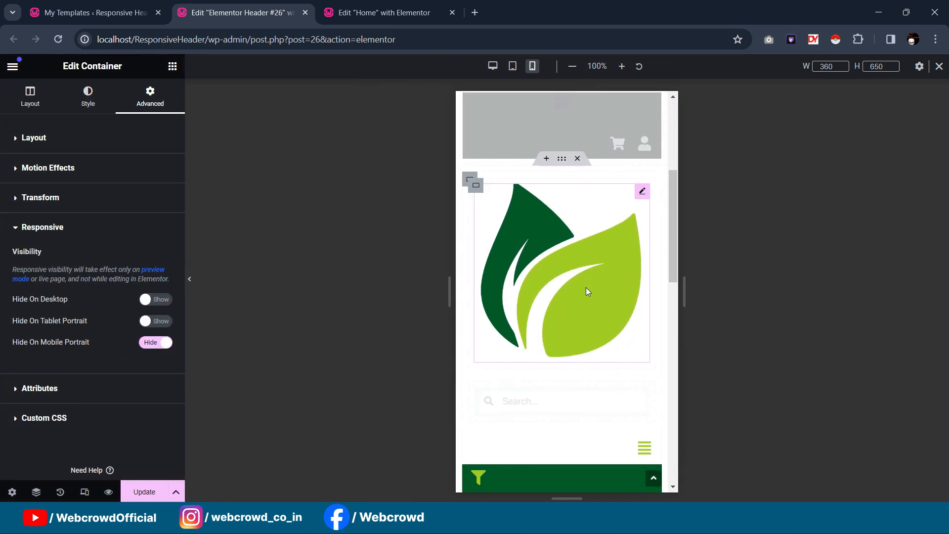
left_click(475, 185)
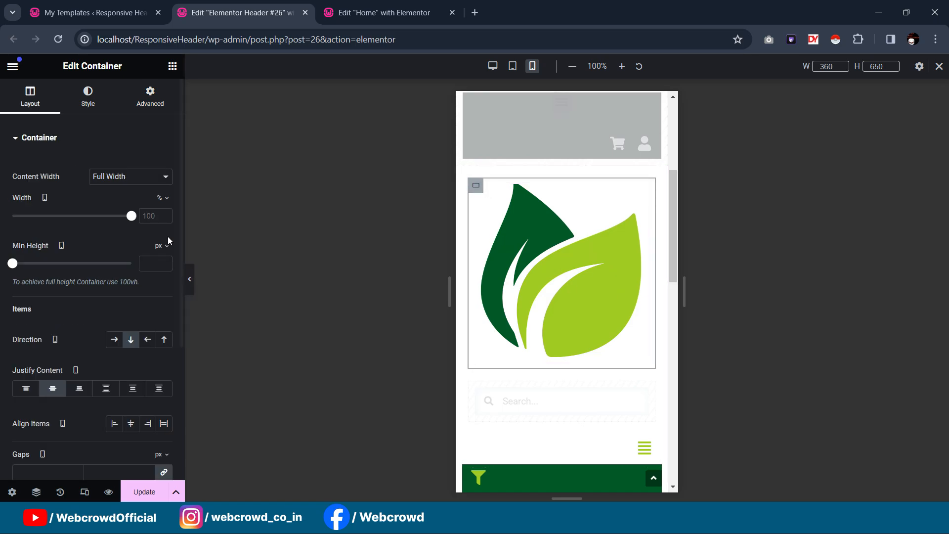
left_click(149, 215)
type("50")
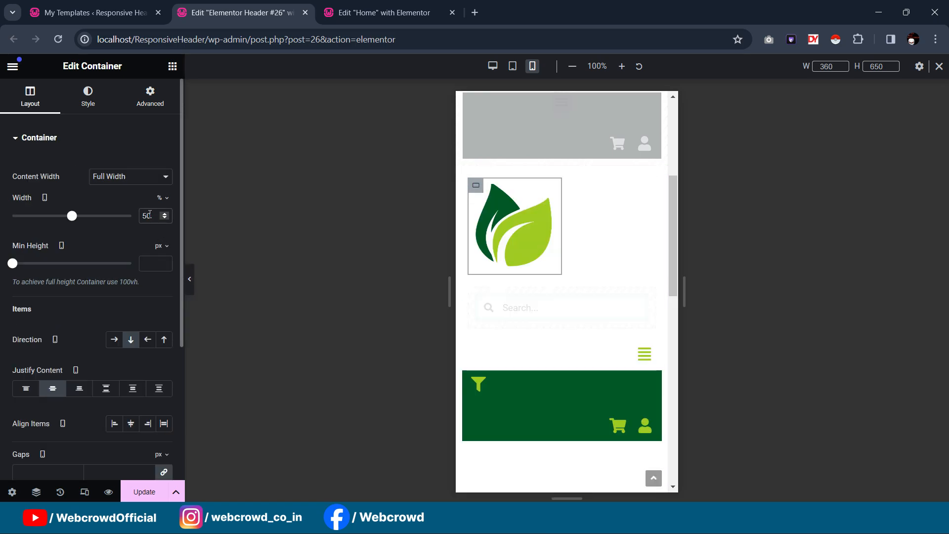
left_click(476, 348)
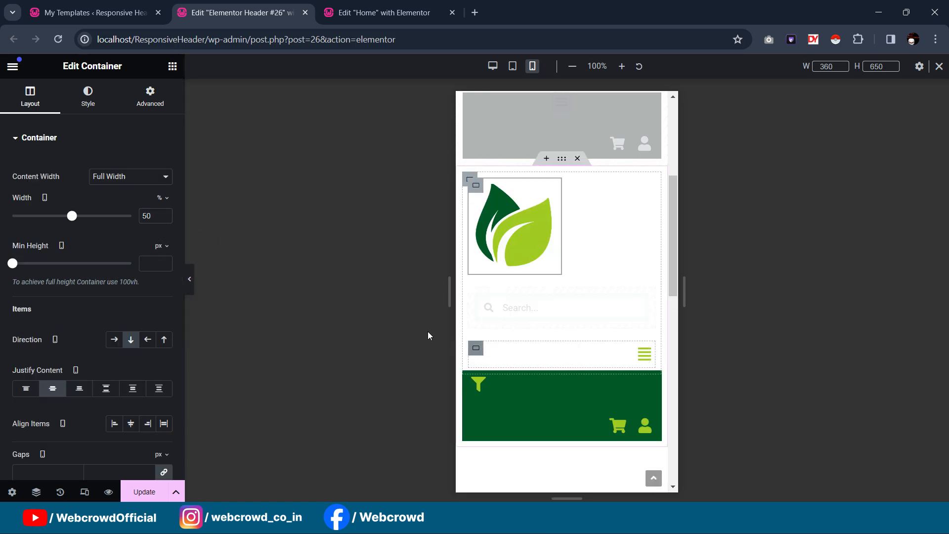
left_click(144, 216)
type("50")
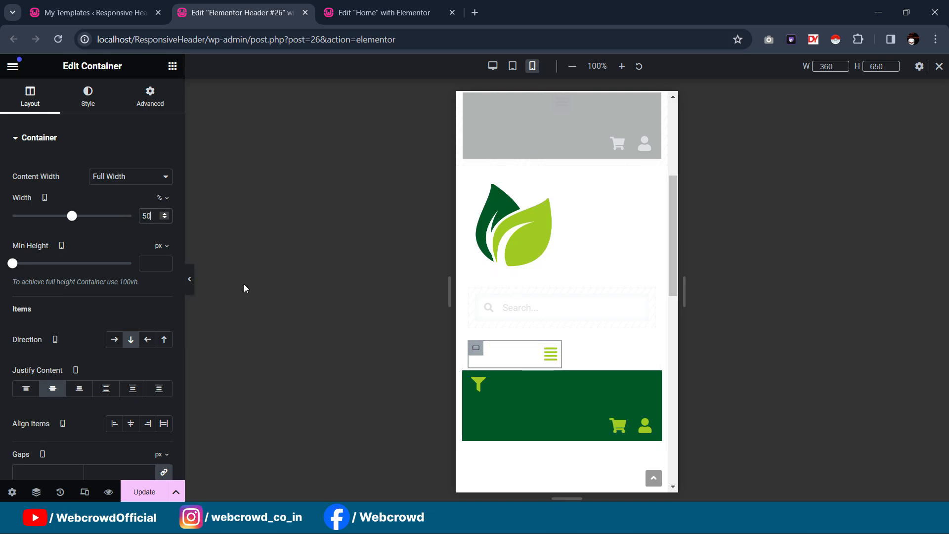
left_click(187, 280)
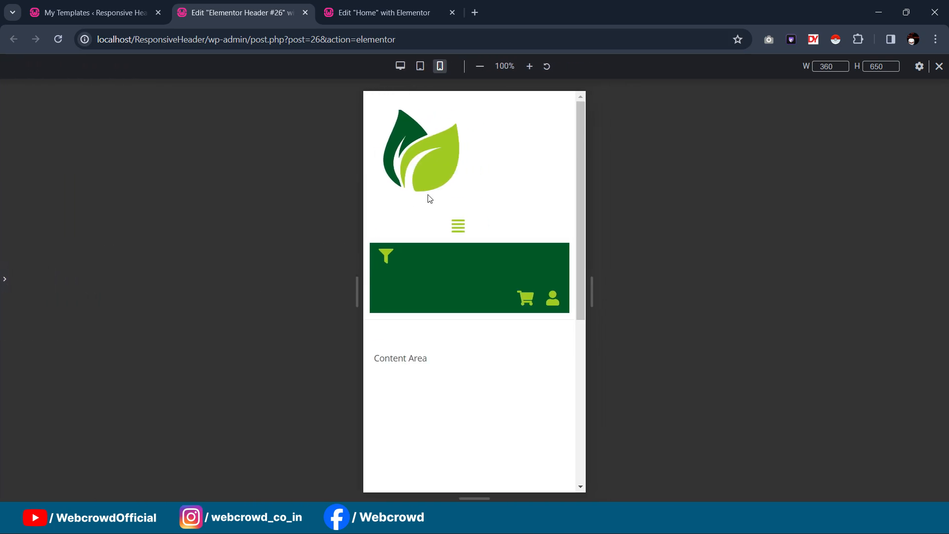
Reduce the logo container's mobile width to 40% and preview the header row
left_click(4, 281)
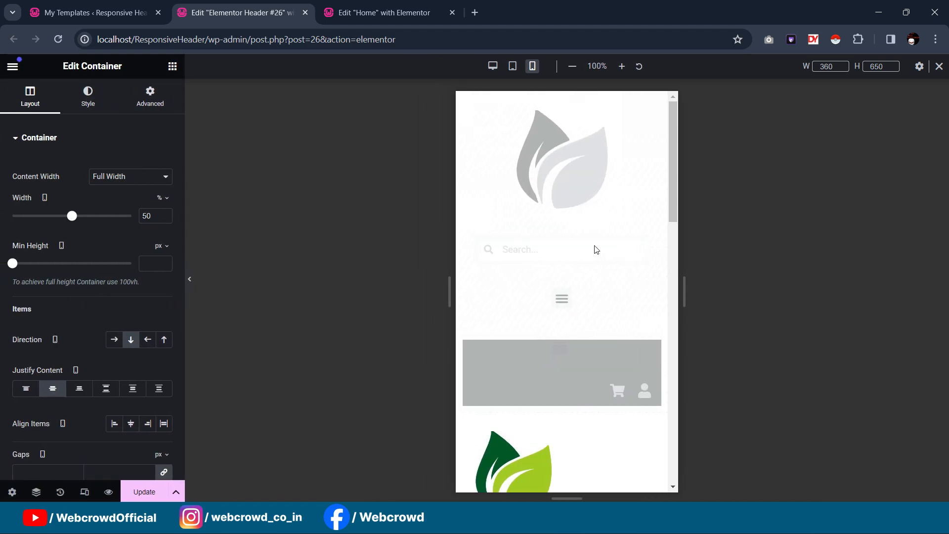
scroll(592, 260, "down", 4)
scroll(588, 268, "down", 1)
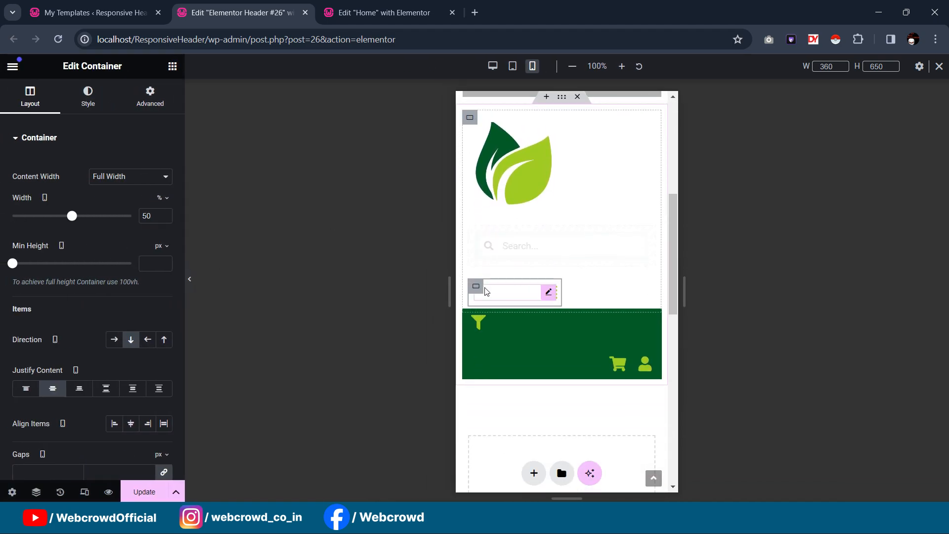
left_click(476, 124)
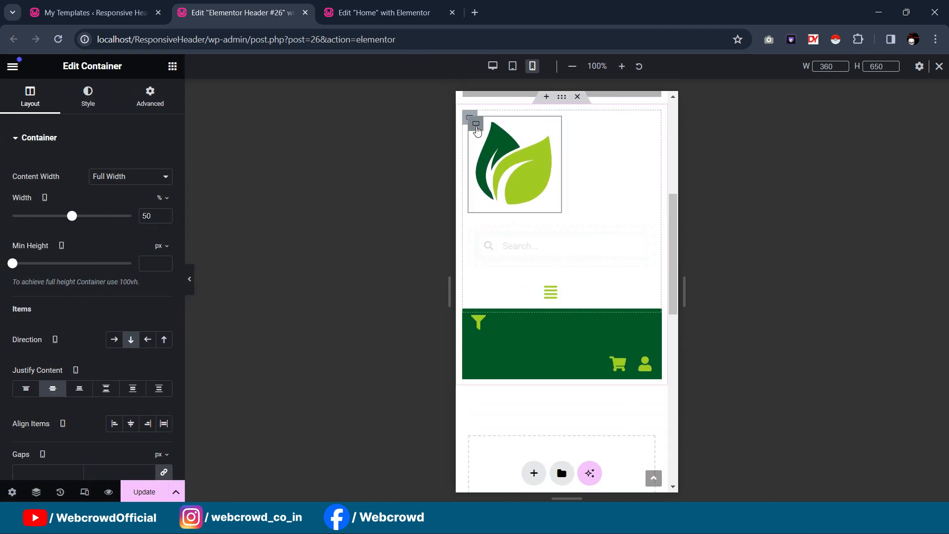
left_click_drag(73, 221, 63, 224)
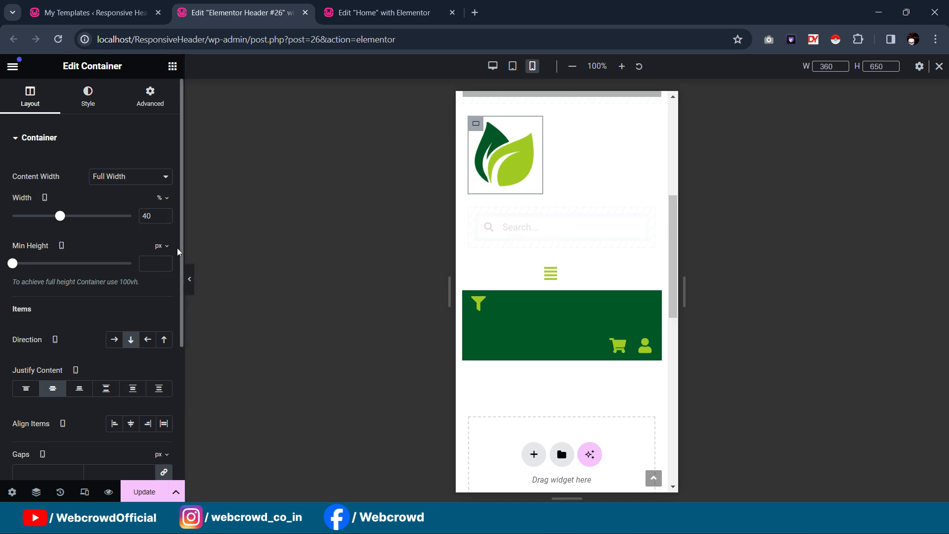
left_click(190, 281)
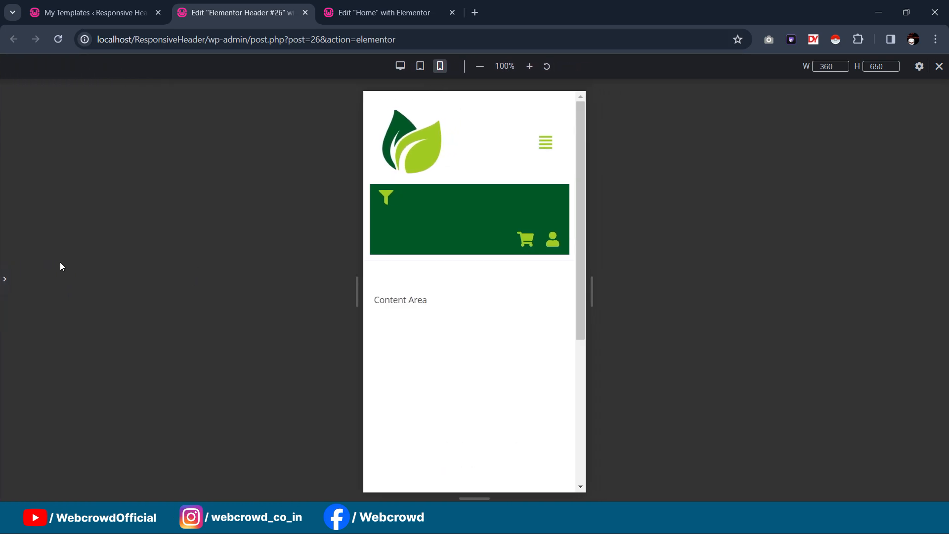
Set the site logo image's mobile width to 55%, align it left, and preview the header
left_click(5, 278)
scroll(544, 247, "down", 3)
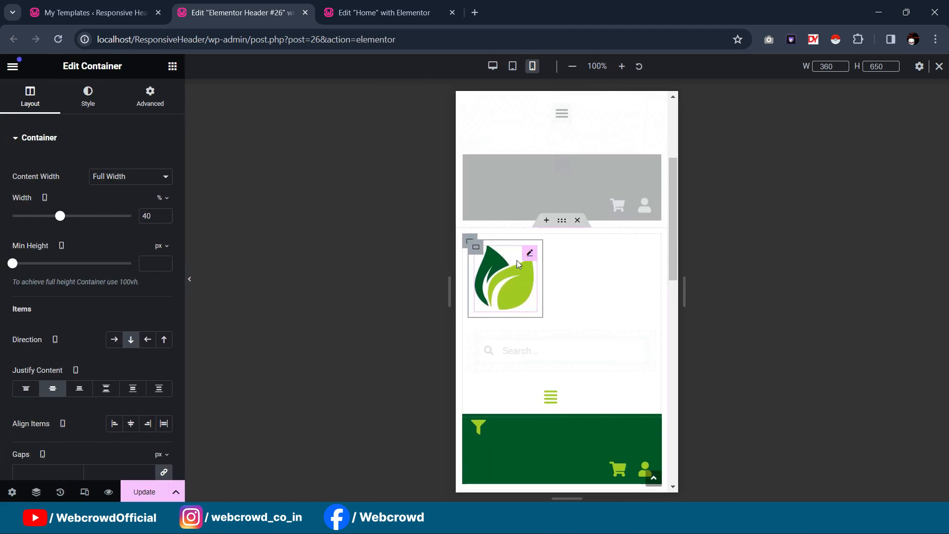
left_click(530, 255)
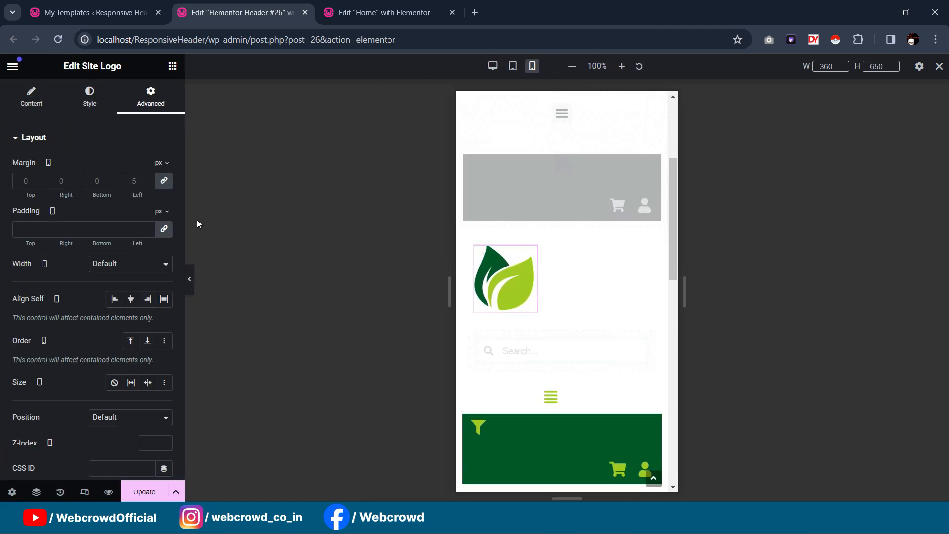
left_click(89, 95)
left_click_drag(131, 206, 78, 210)
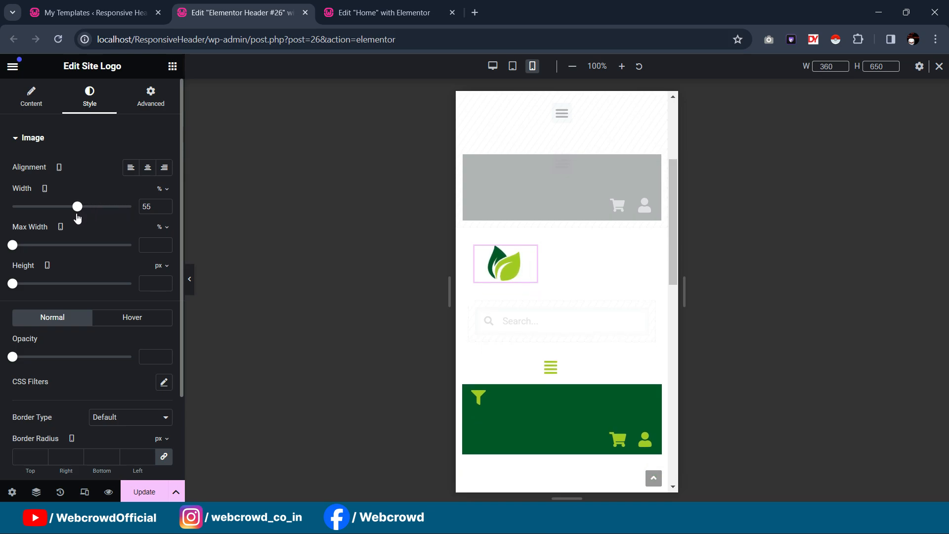
left_click(131, 167)
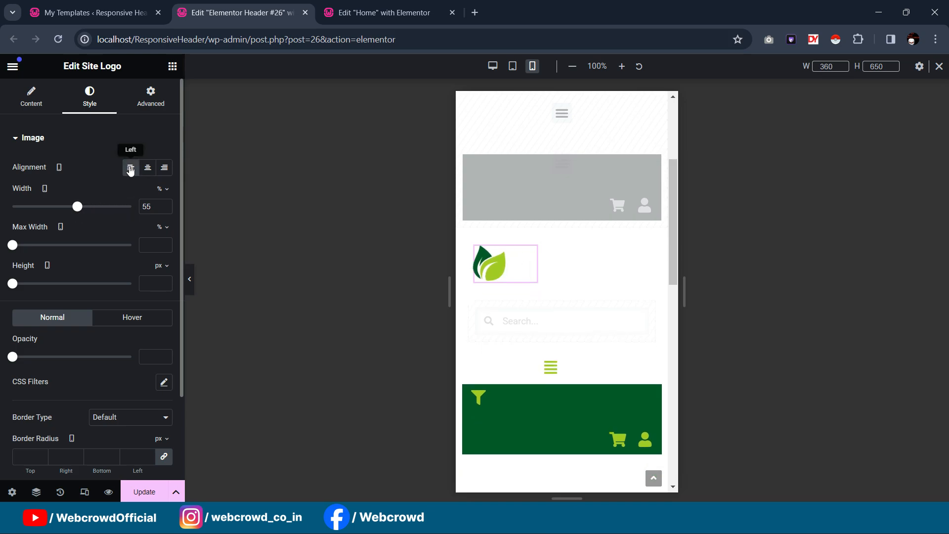
left_click(190, 280)
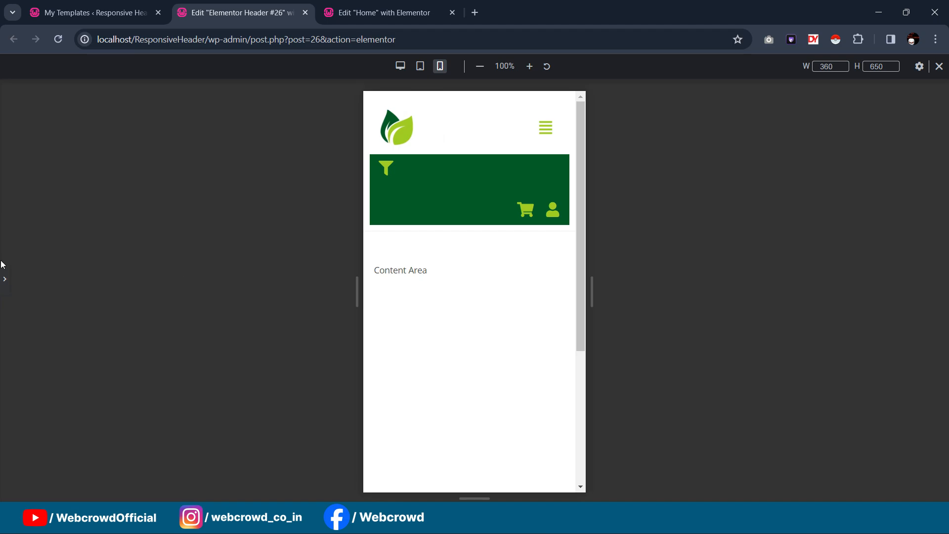
Unlink the menu icon's mobile margin values and set its bottom margin to -7 px
left_click(5, 278)
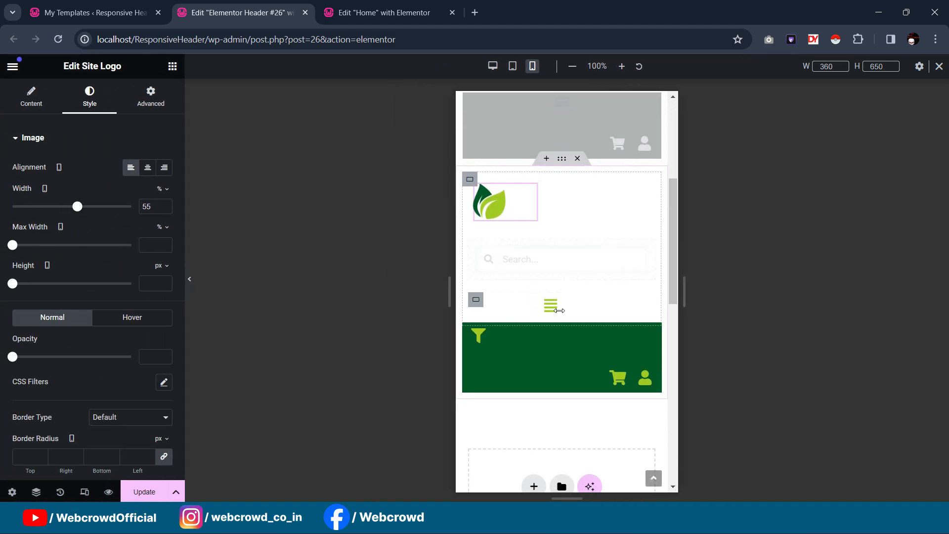
left_click(549, 305)
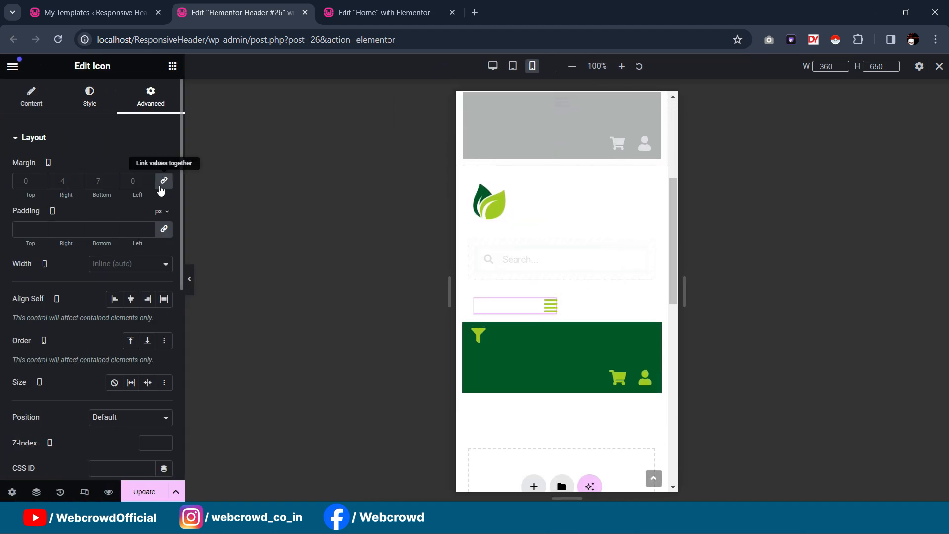
left_click(163, 181)
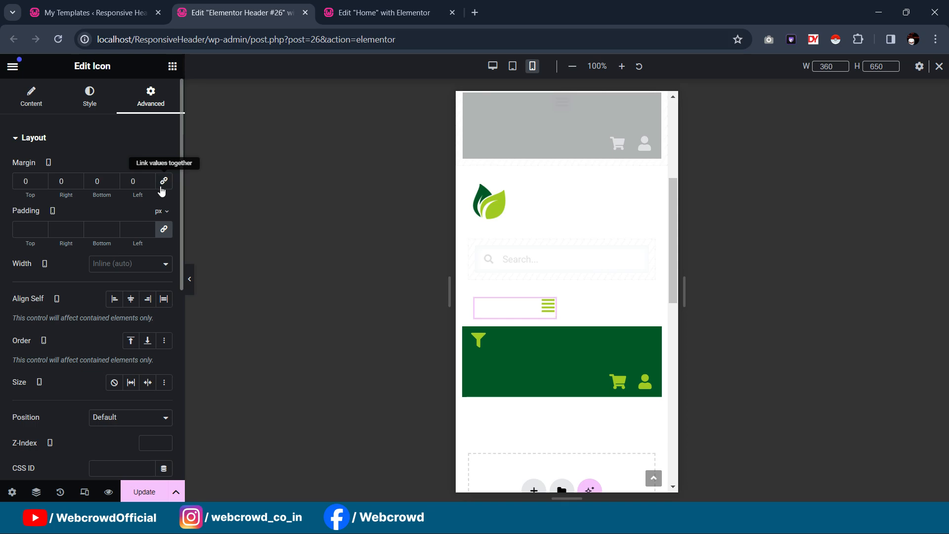
left_click(107, 179)
key("Down")
key("Down")
key("Down")
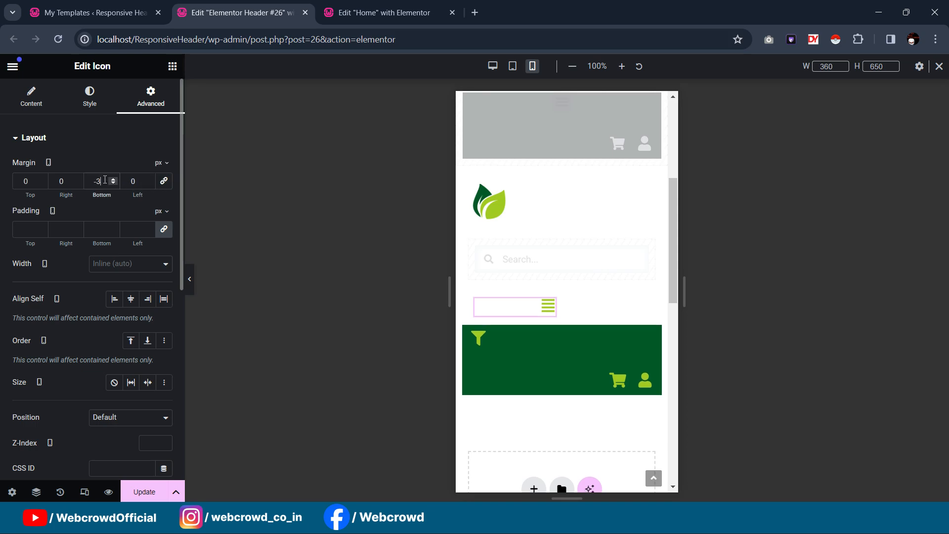
key("Down")
key("Down")
key("Down")
key("Down")
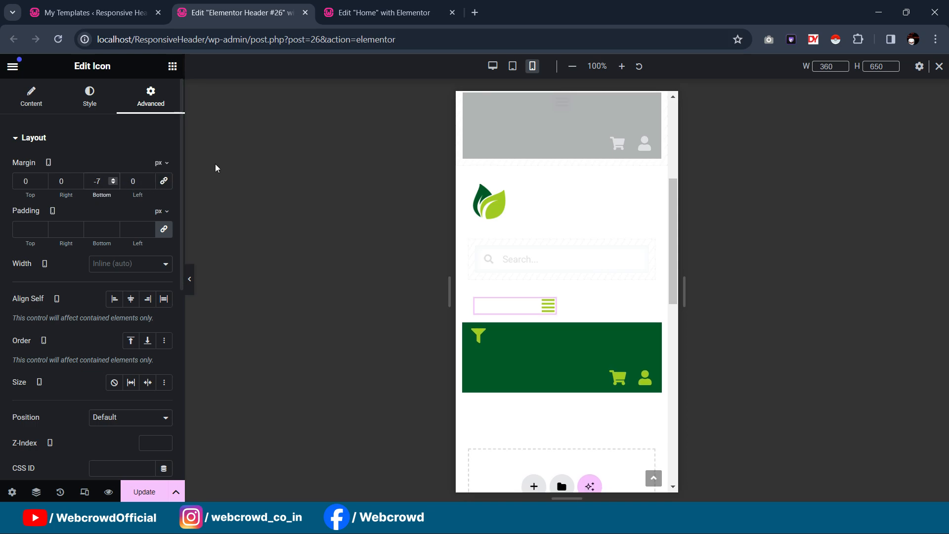
Set the menu icon's right margin to -6 px and preview the mobile header
left_click(71, 180)
key("Down")
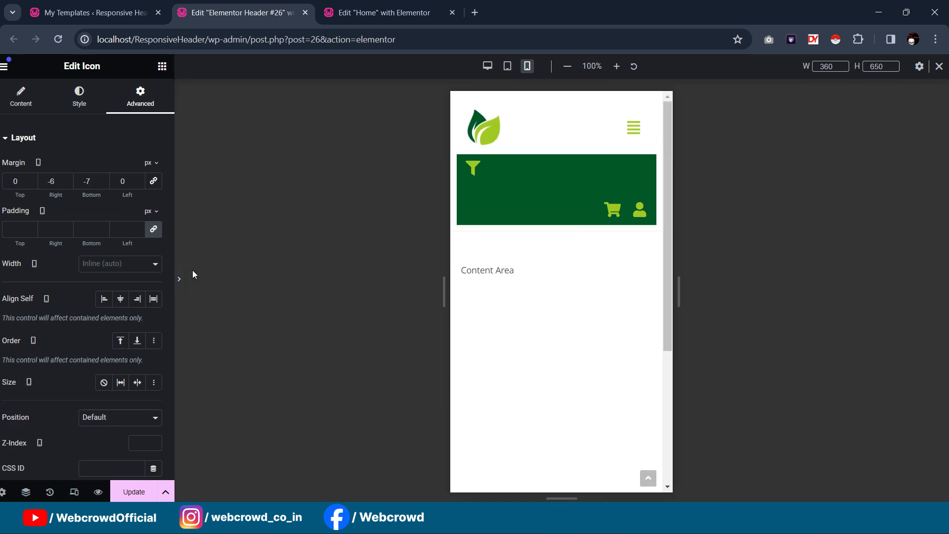
left_click(190, 277)
left_click(5, 278)
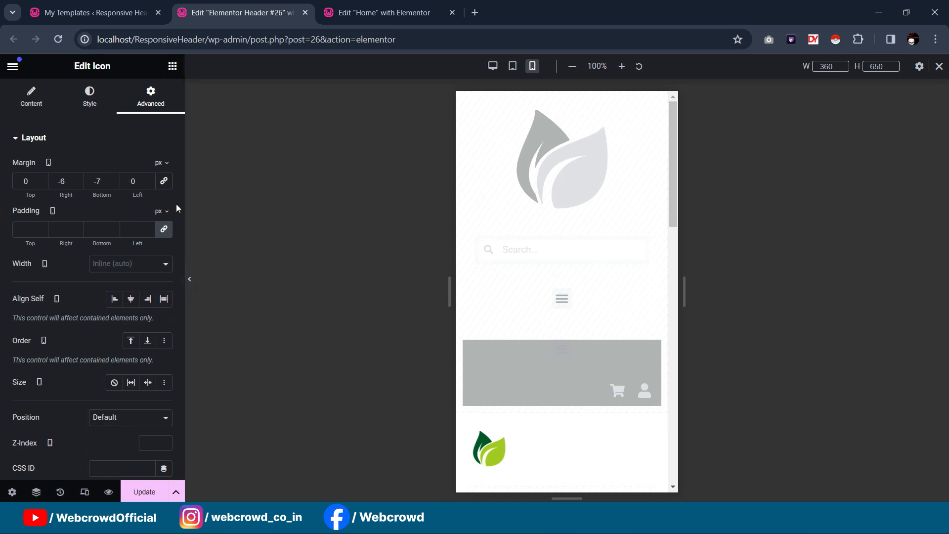
Set the menu icon's right margin to -10 px and preview the mobile header
left_click(70, 181)
scroll(508, 215, "down", 1)
scroll(509, 215, "down", 3)
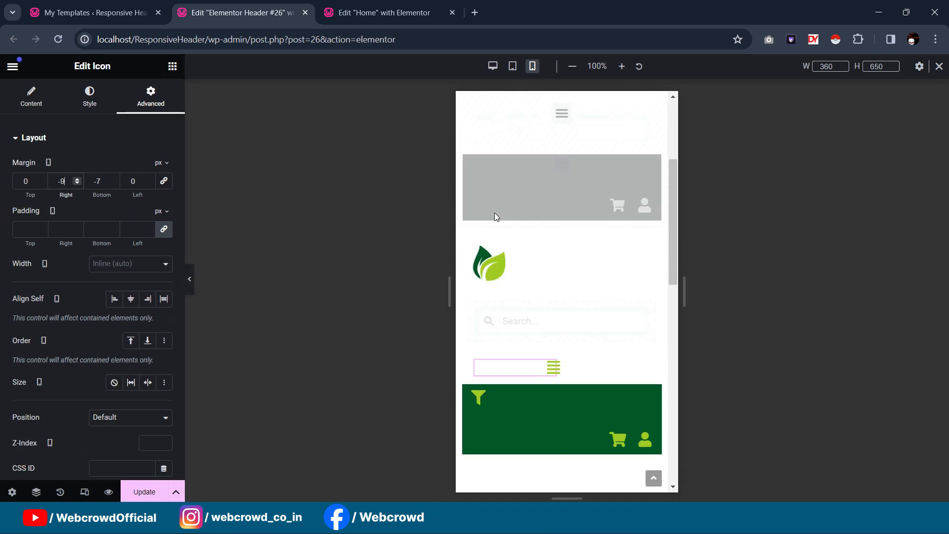
left_click(192, 279)
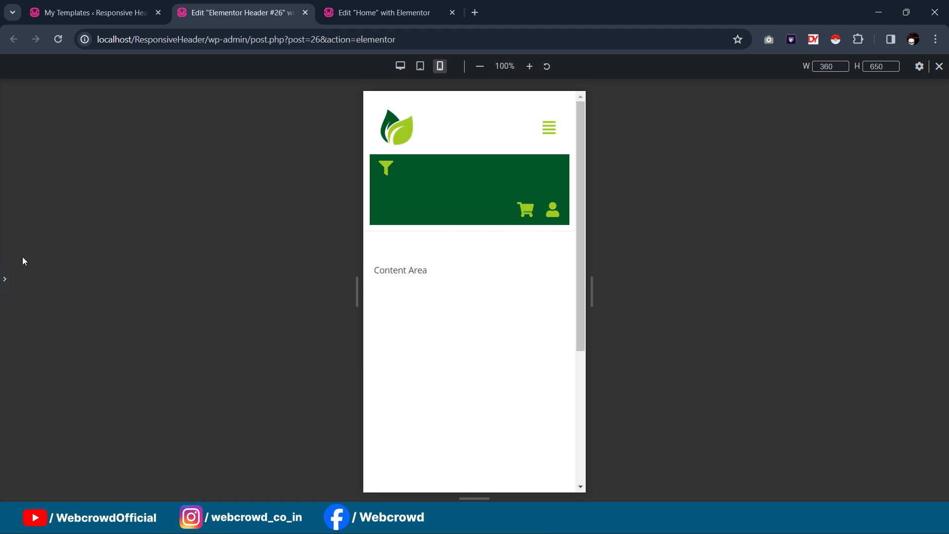
left_click(4, 277)
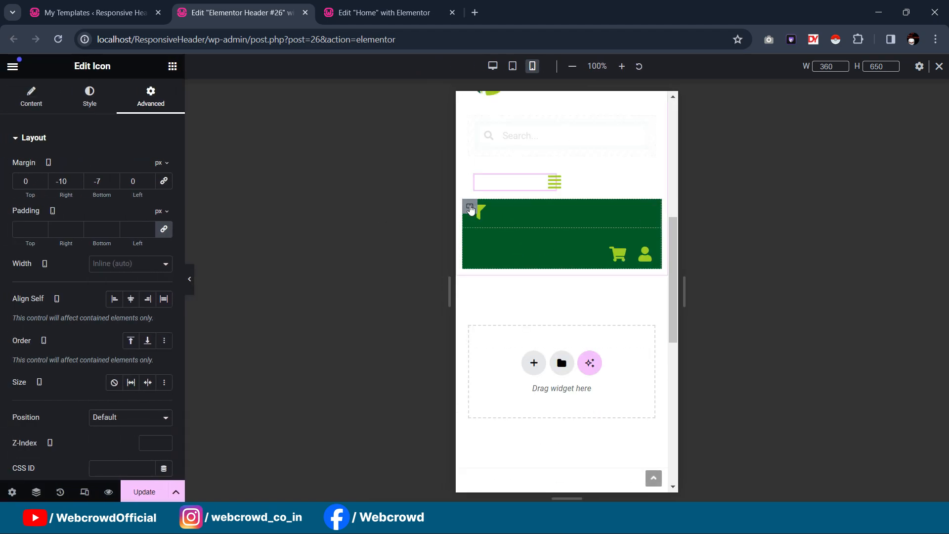
Switch the mobile width unit of the filter icon's container to percent
left_click(470, 207)
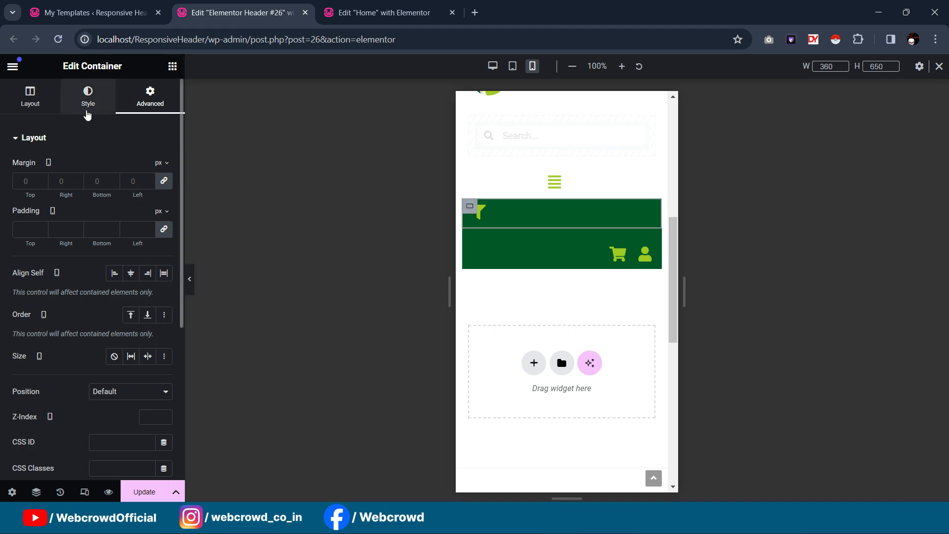
left_click(87, 106)
left_click(32, 101)
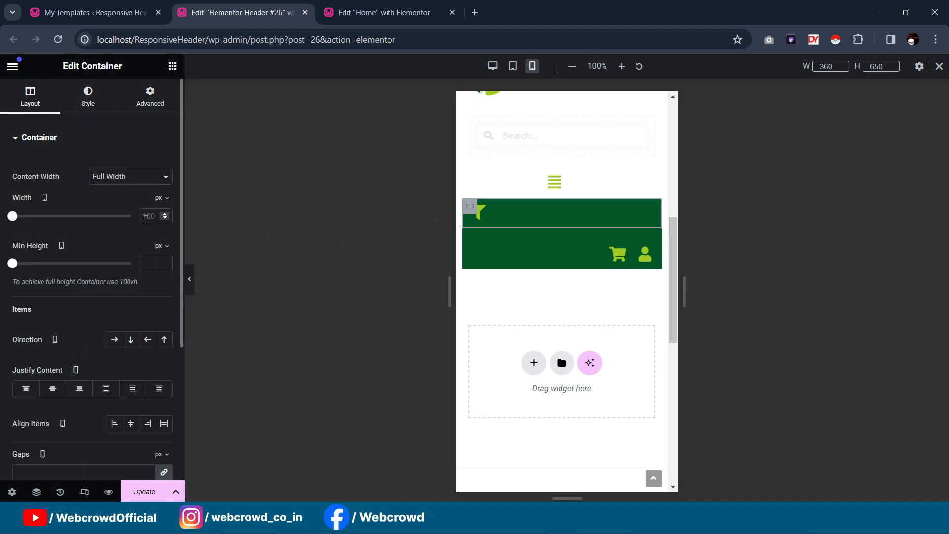
left_click(160, 198)
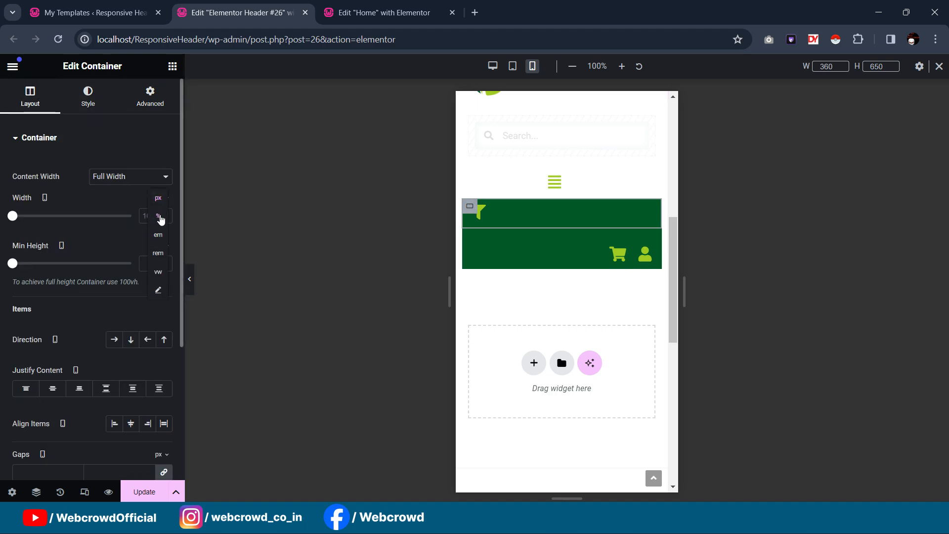
left_click(158, 217)
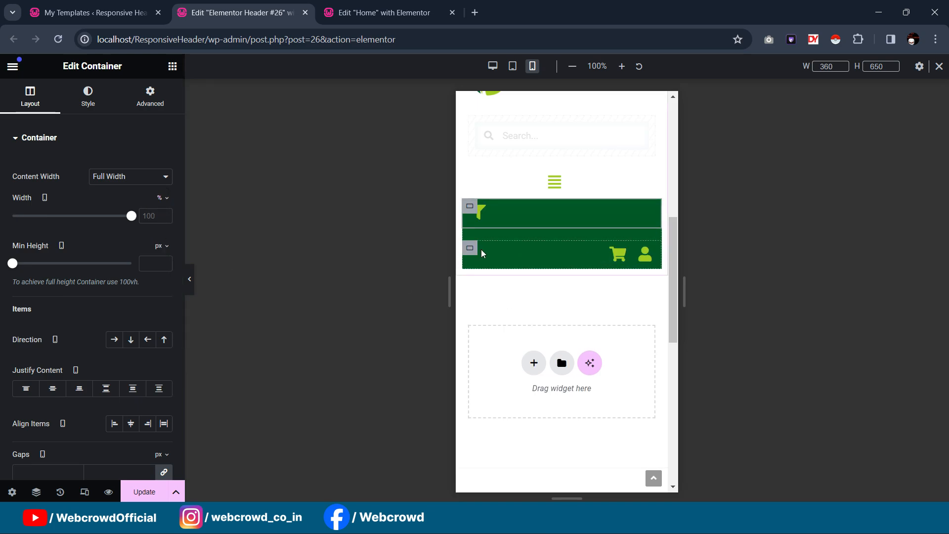
Set the mobile width of the container holding the cart and account icons to 40%
left_click(469, 249)
left_click(160, 197)
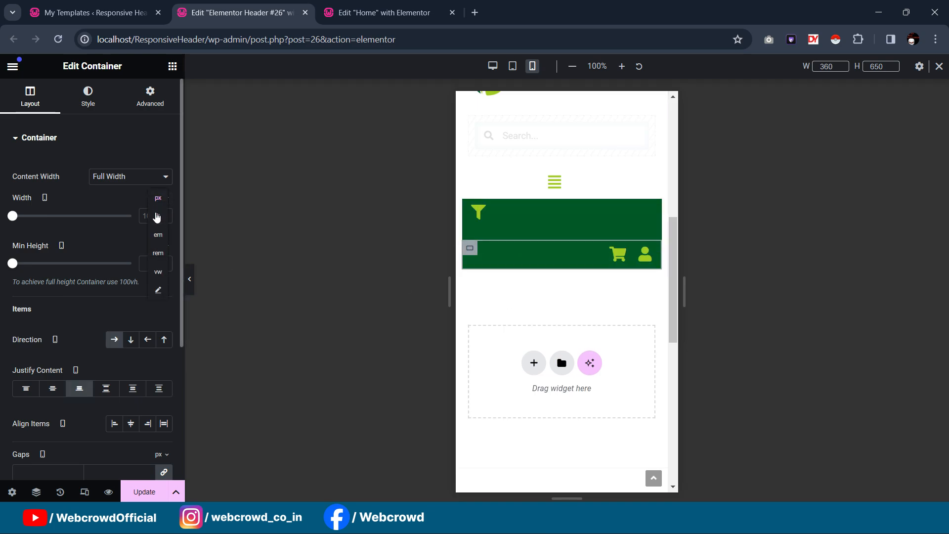
left_click(158, 217)
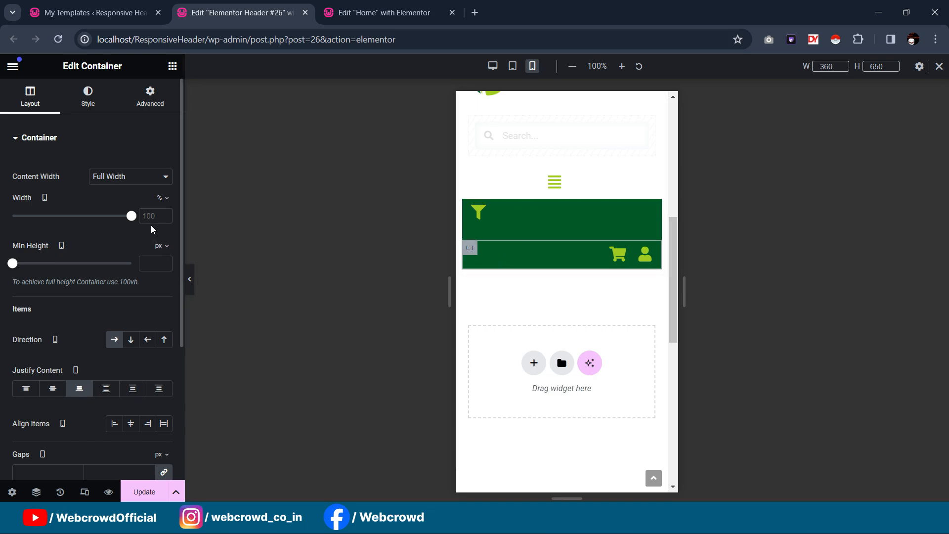
left_click(155, 213)
type("4")
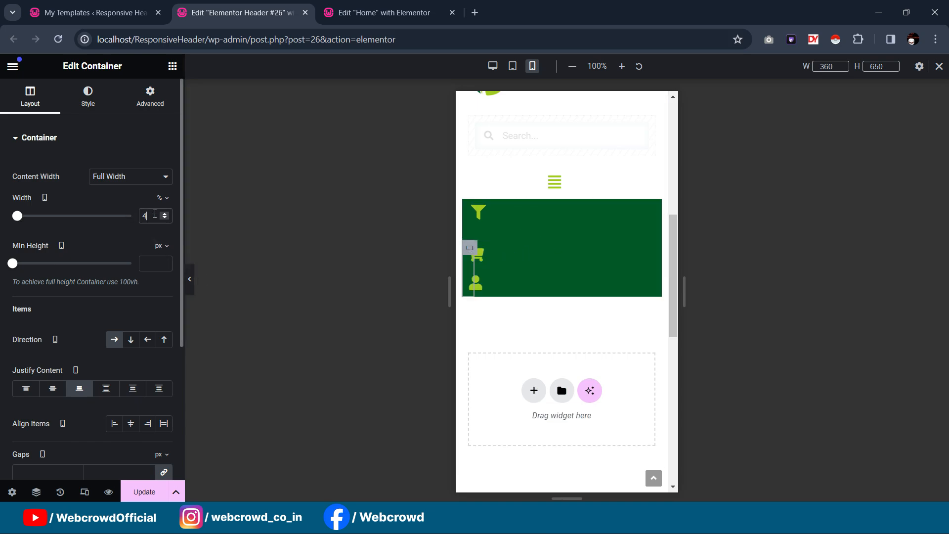
type("0")
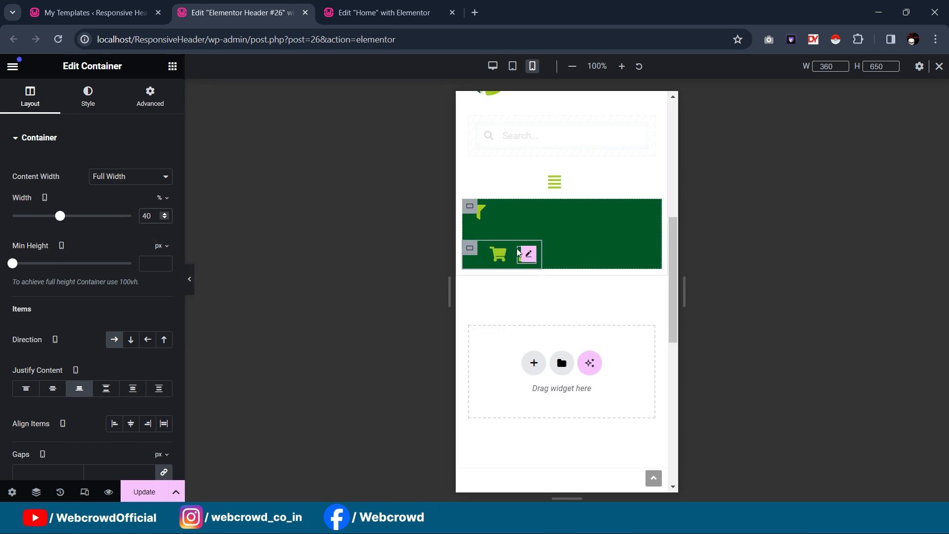
Set the filter icon container's mobile direction to horizontal row and its width to 53%, and preview the header
left_click(471, 208)
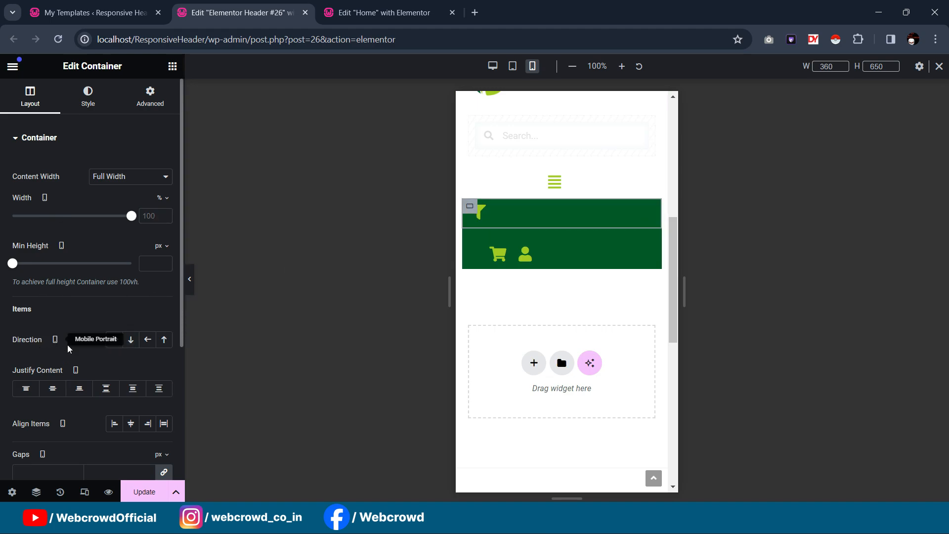
left_click(115, 342)
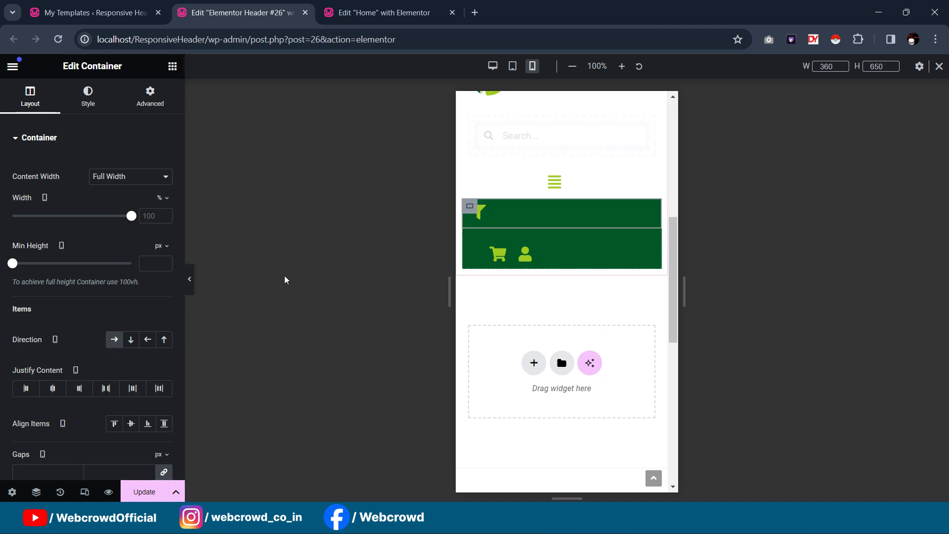
left_click(163, 217)
type("60")
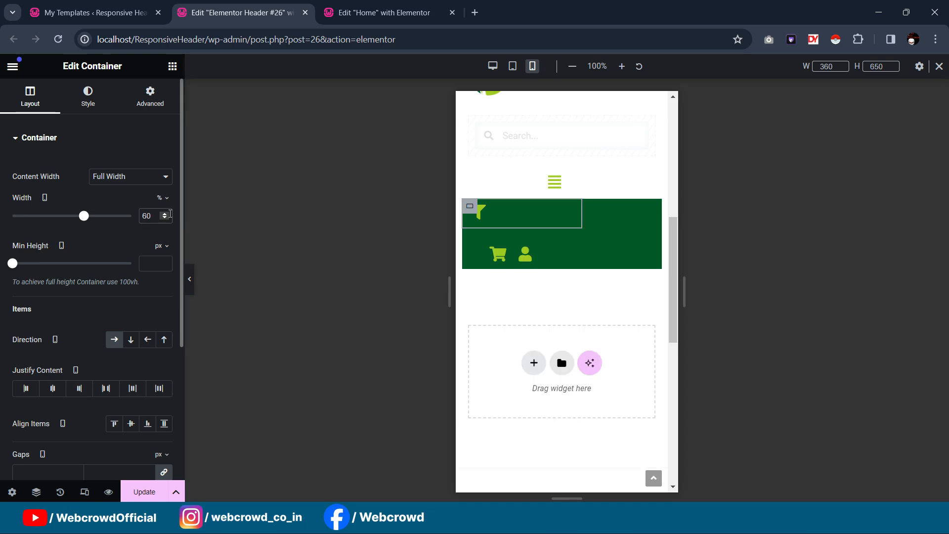
key("BackSpace")
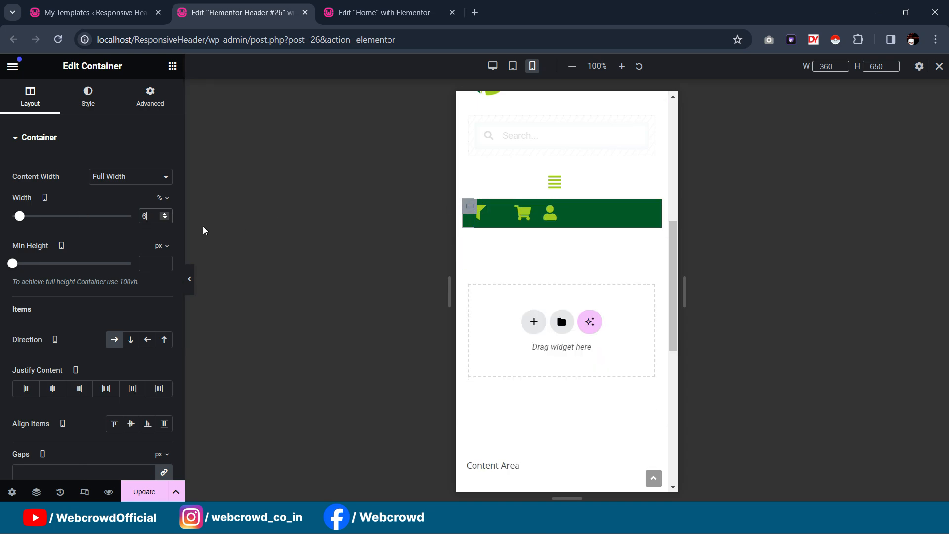
left_click_drag(16, 223, 77, 232)
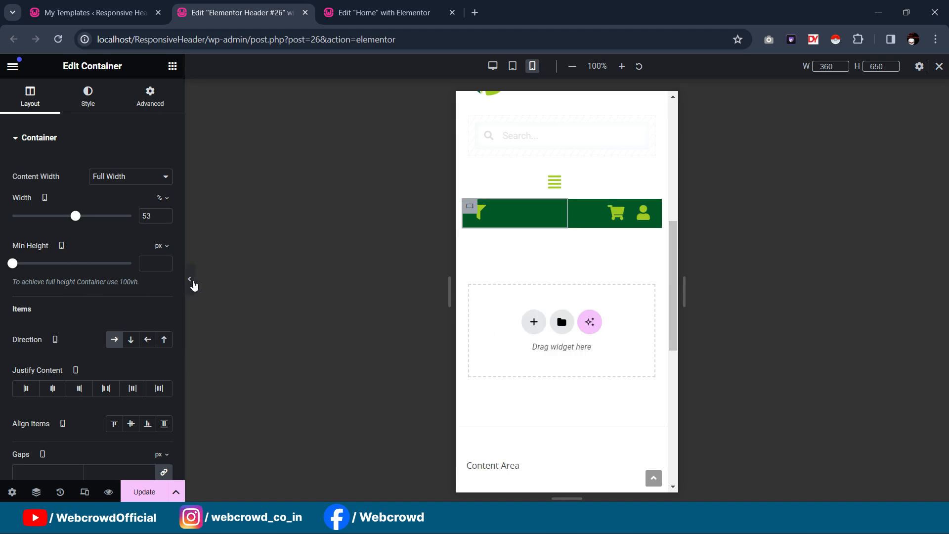
left_click(190, 279)
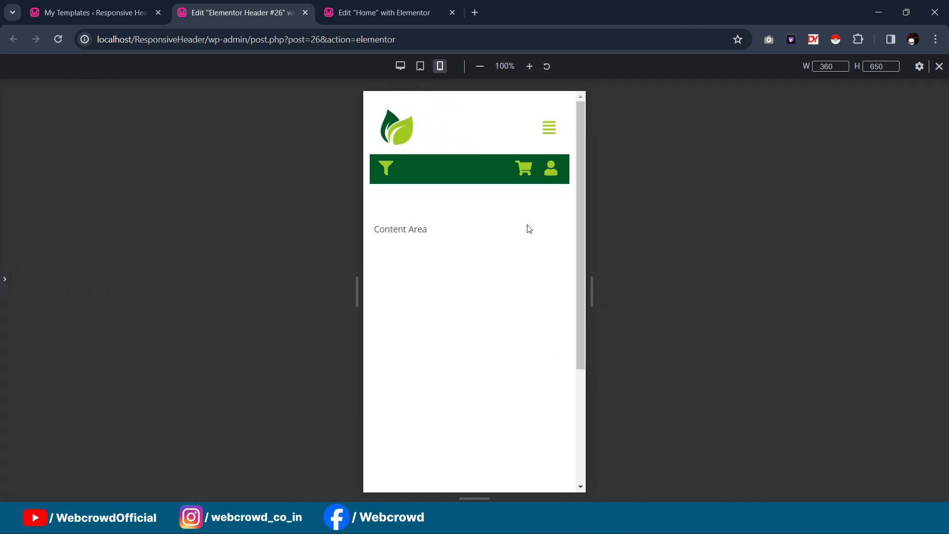
left_click(4, 278)
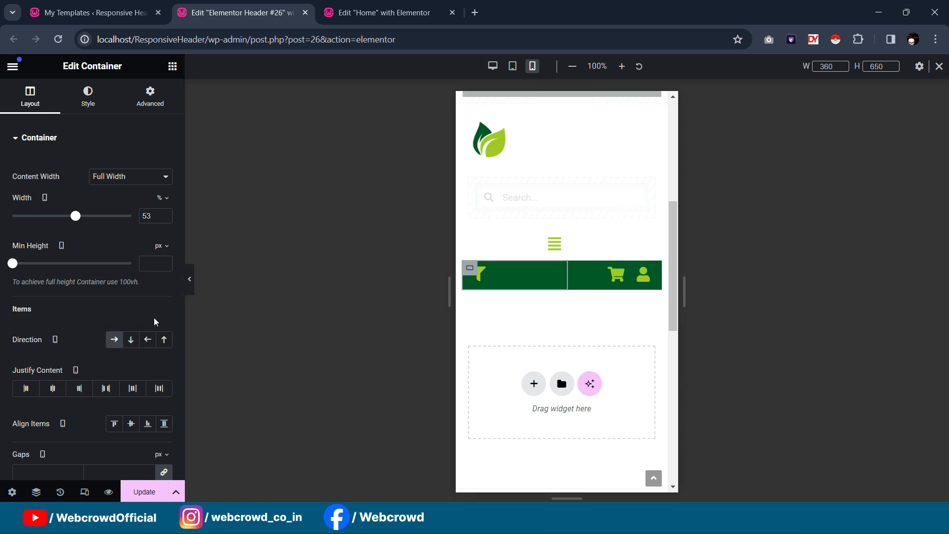
Examine the header layout in the desktop, tablet portrait and mobile portrait views
left_click(189, 278)
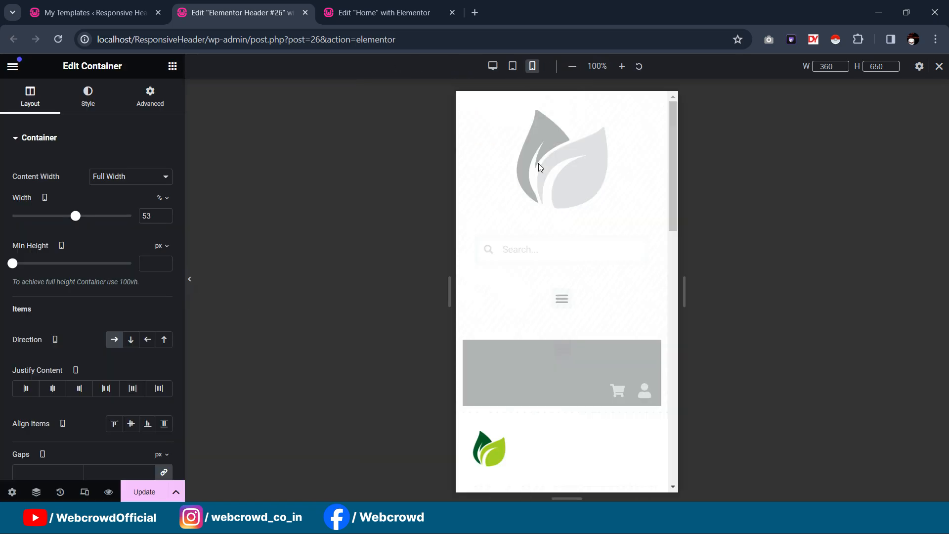
scroll(538, 162, "down", 3)
scroll(538, 161, "up", 2)
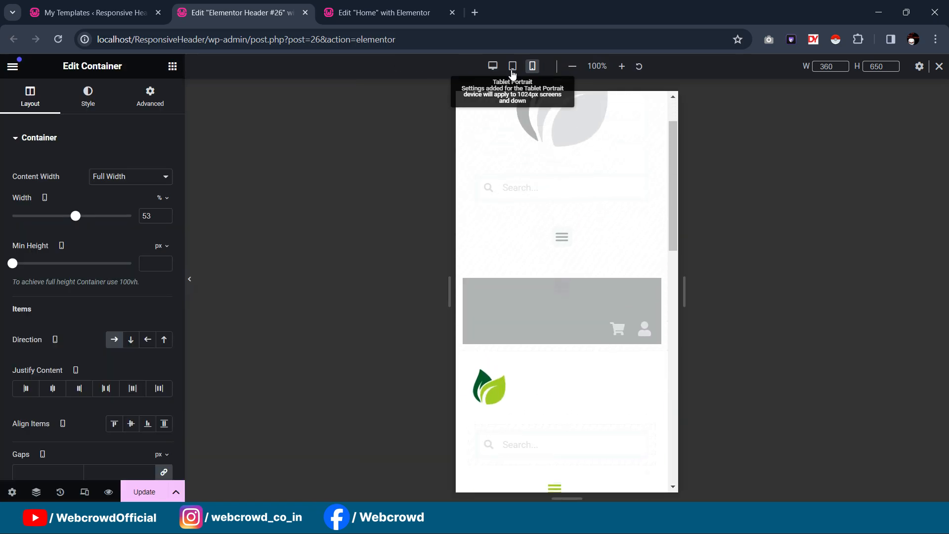
left_click(492, 70)
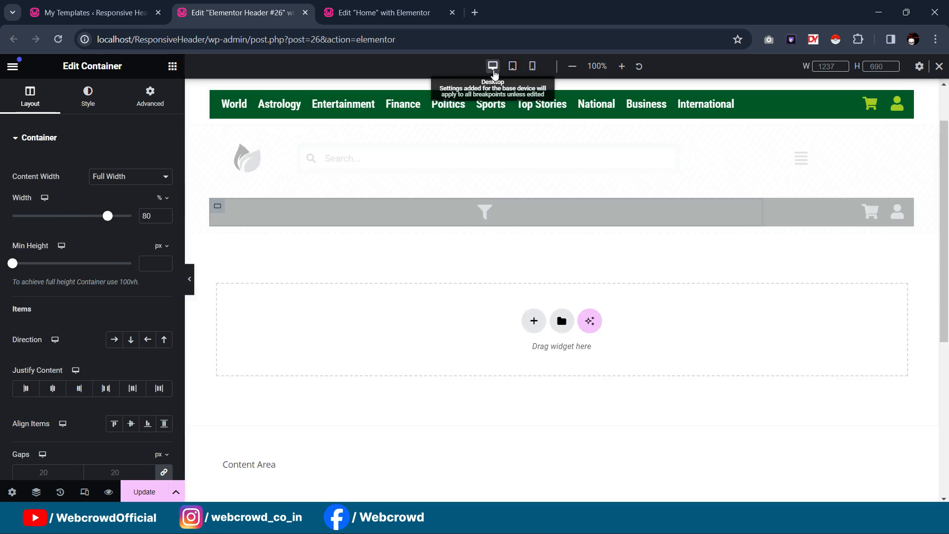
left_click(514, 71)
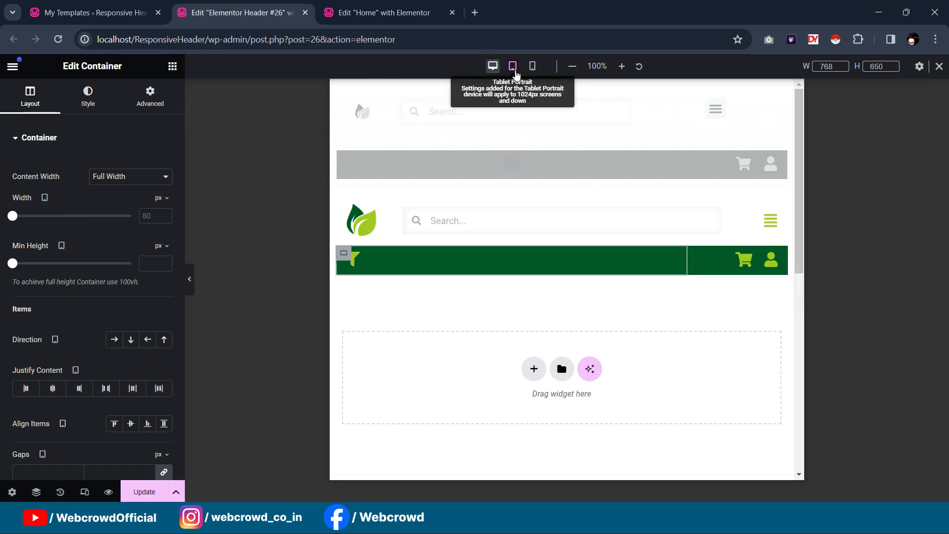
left_click(533, 68)
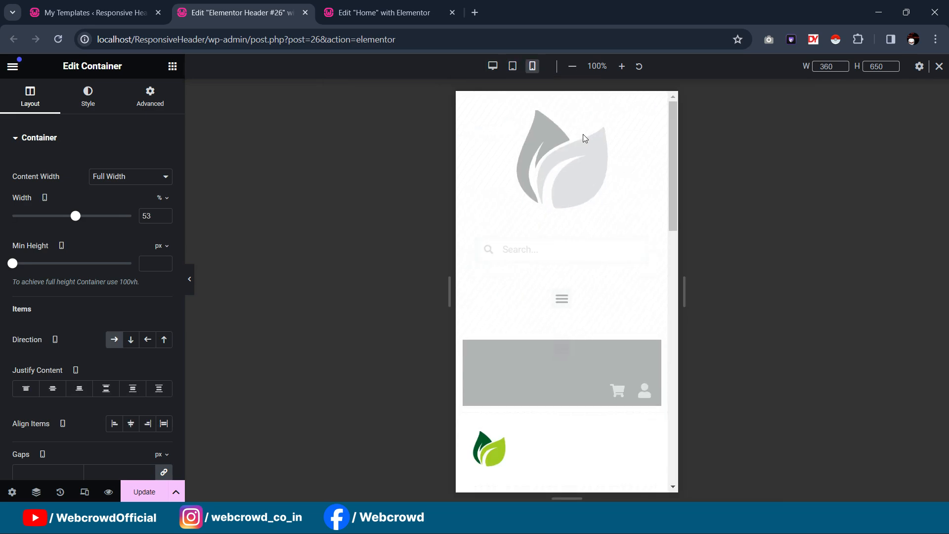
scroll(583, 134, "down", 5)
left_click(189, 279)
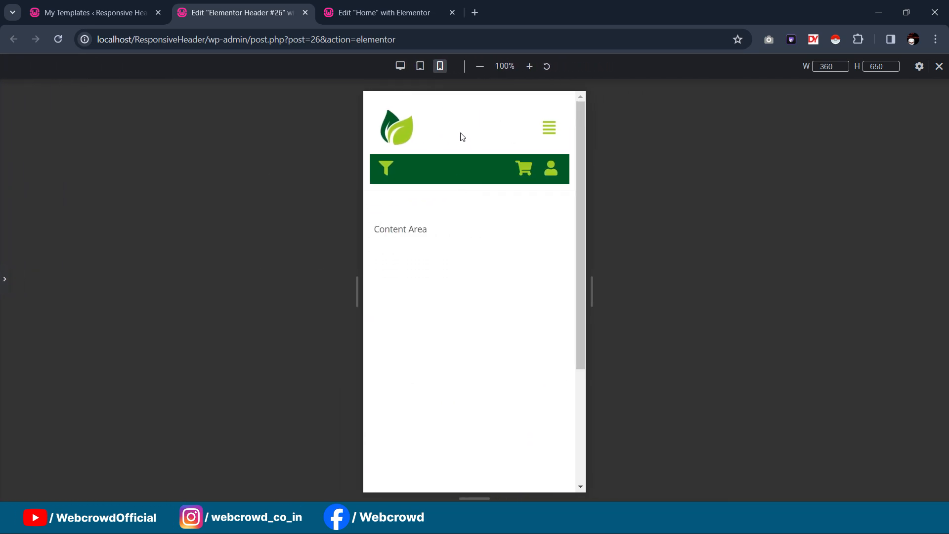
left_click(401, 66)
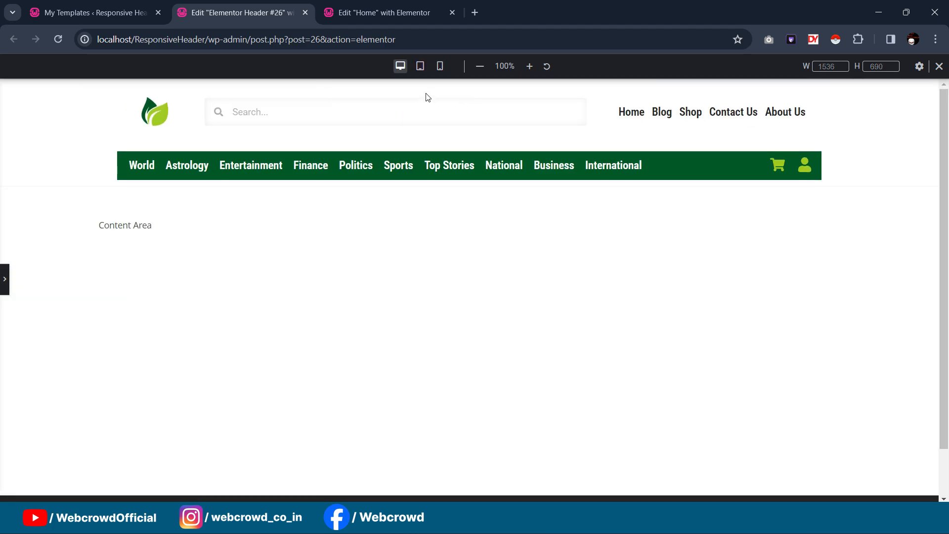
left_click(419, 66)
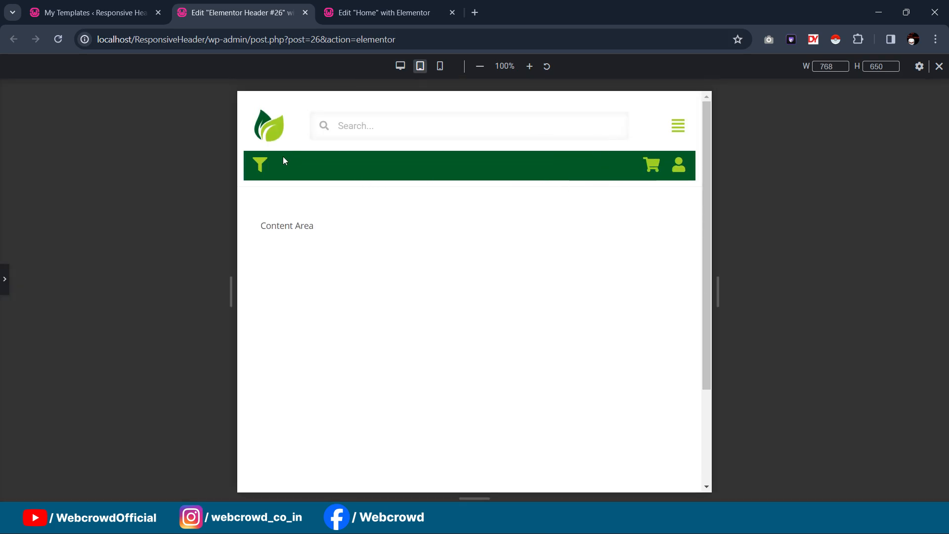
left_click(440, 66)
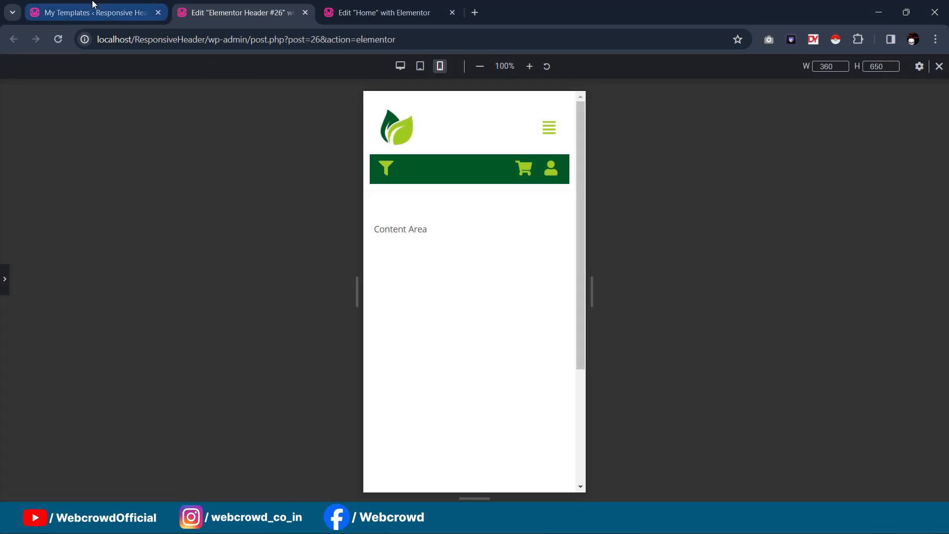
Go to the Popups list in the WordPress dashboard's saved templates
left_click(95, 7)
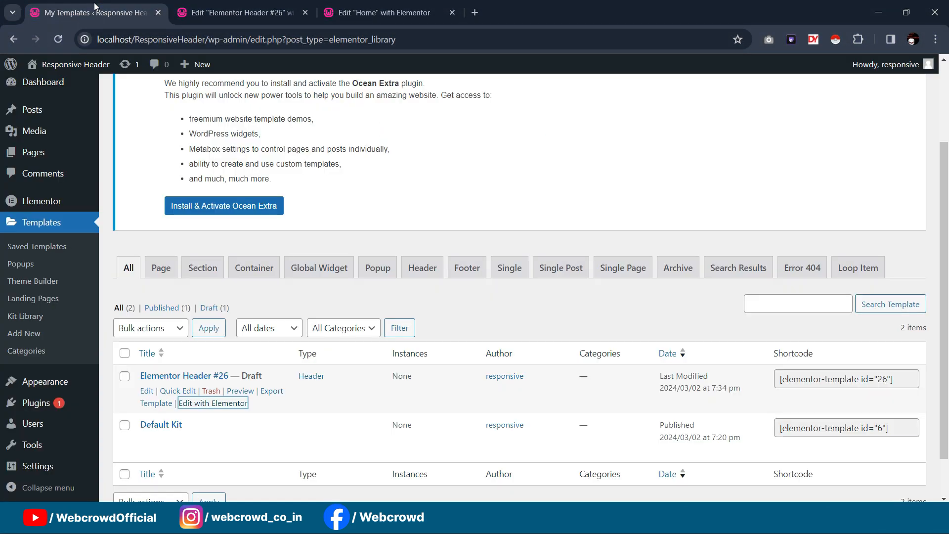
scroll(242, 266, "up", 3)
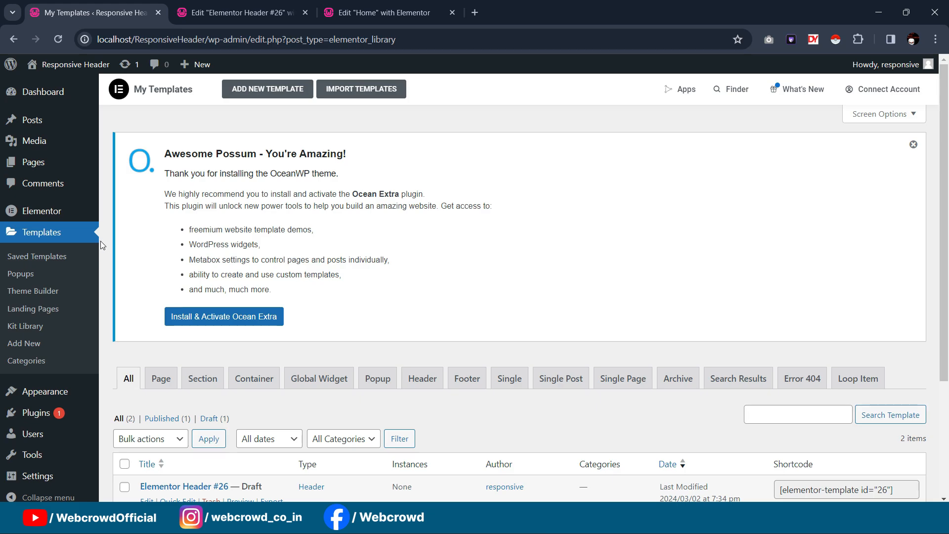
left_click(20, 275)
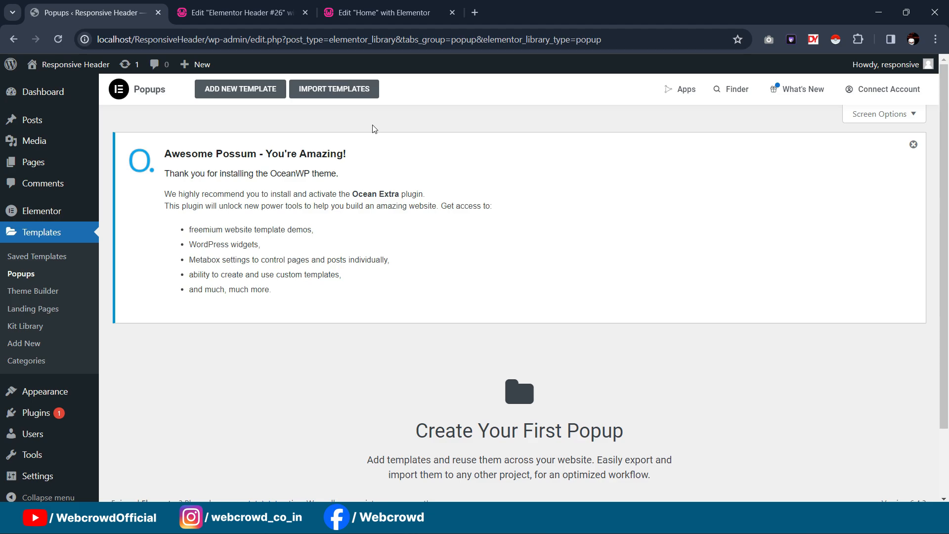
Create a new popup template named Main Slider Popup and dismiss the template library
scroll(387, 141, "down", 3)
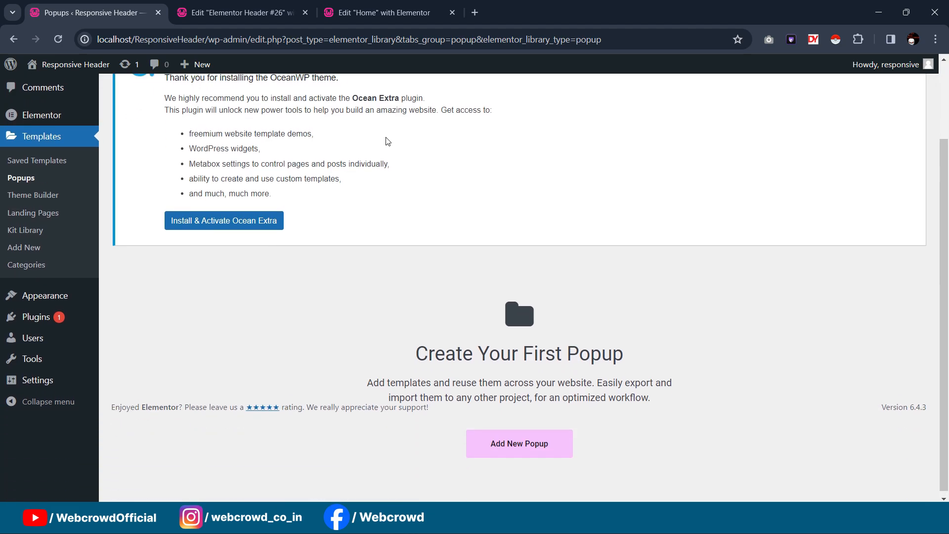
left_click(510, 443)
left_click(508, 337)
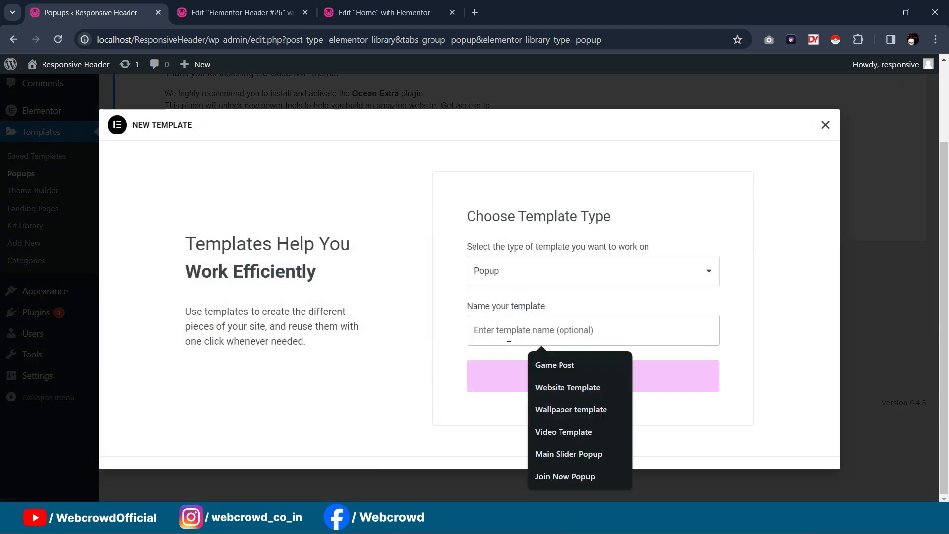
type("Main Slider Popup")
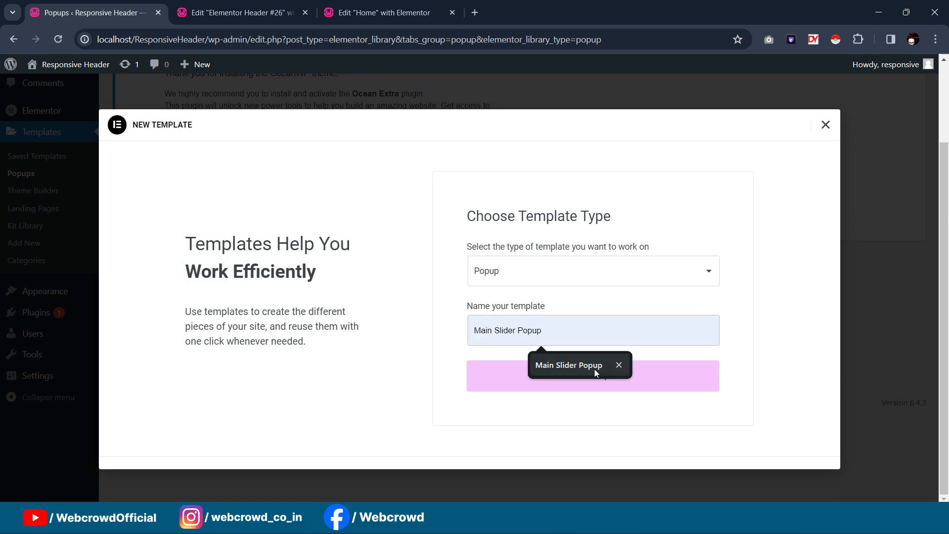
left_click(594, 368)
left_click(575, 379)
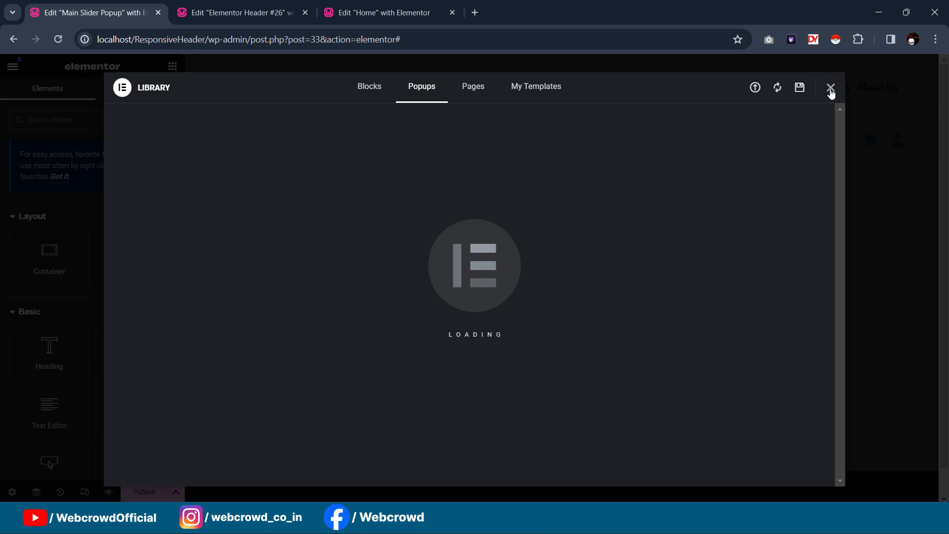
left_click(830, 89)
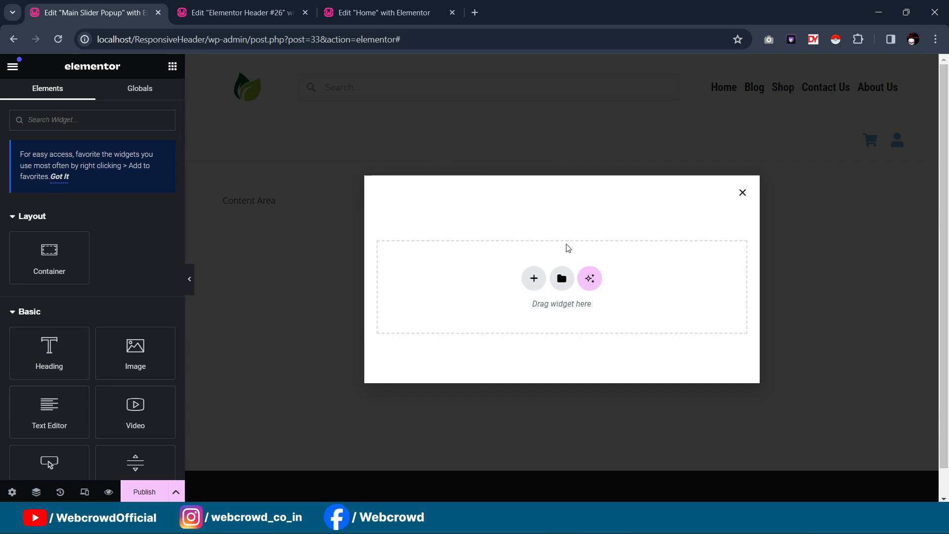
Set the popup's width to 90 vw, its height to Fit To Screen and its horizontal position to left
left_click(12, 491)
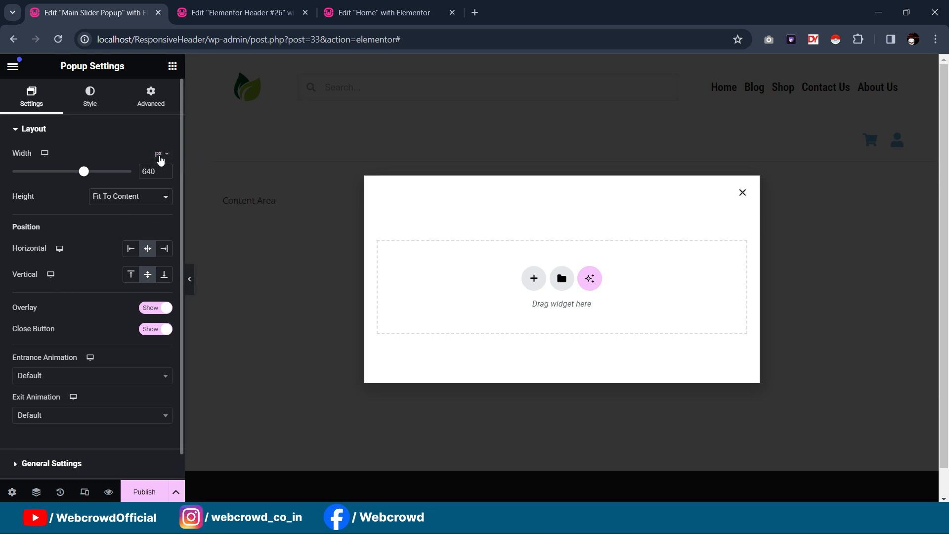
left_click(161, 154)
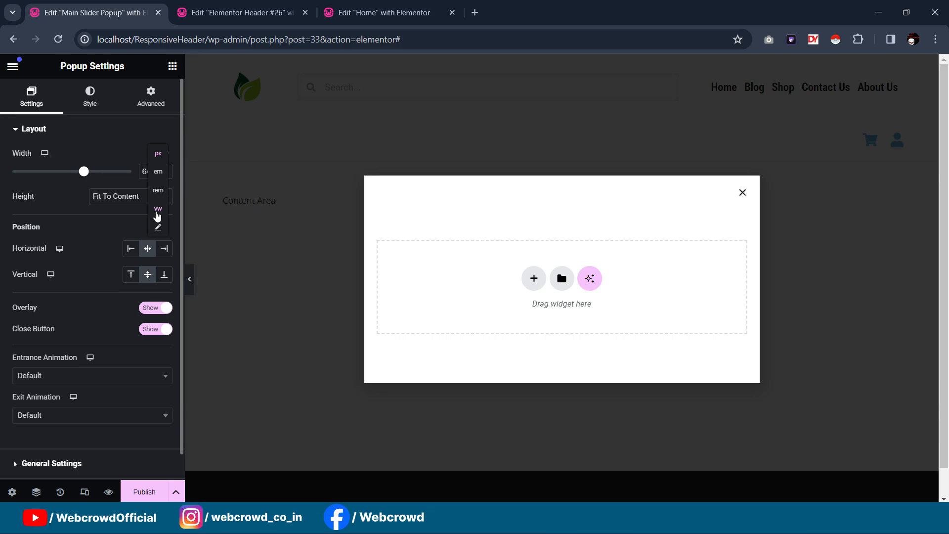
left_click(158, 215)
left_click_drag(154, 171, 110, 172)
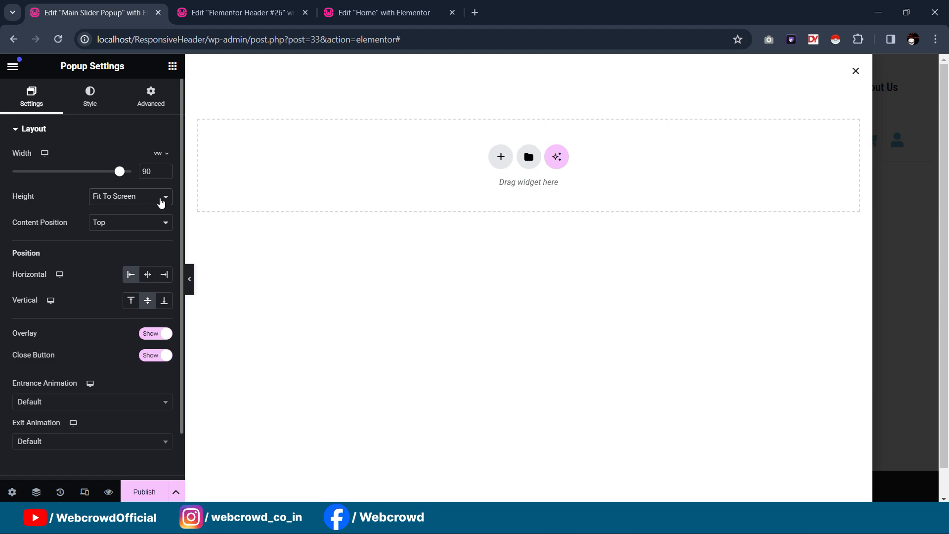
Set the popup's entrance animation to Slide In Left
scroll(129, 228, "down", 1)
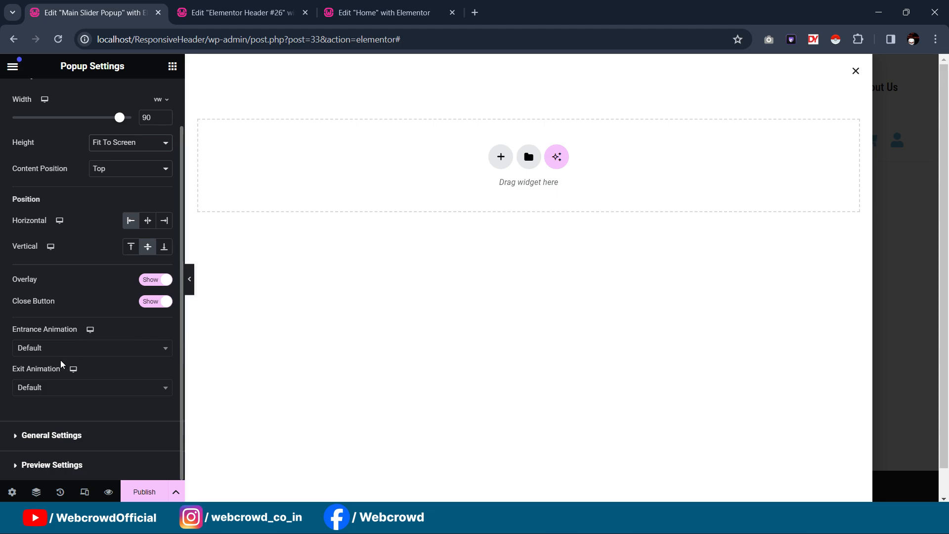
left_click(45, 356)
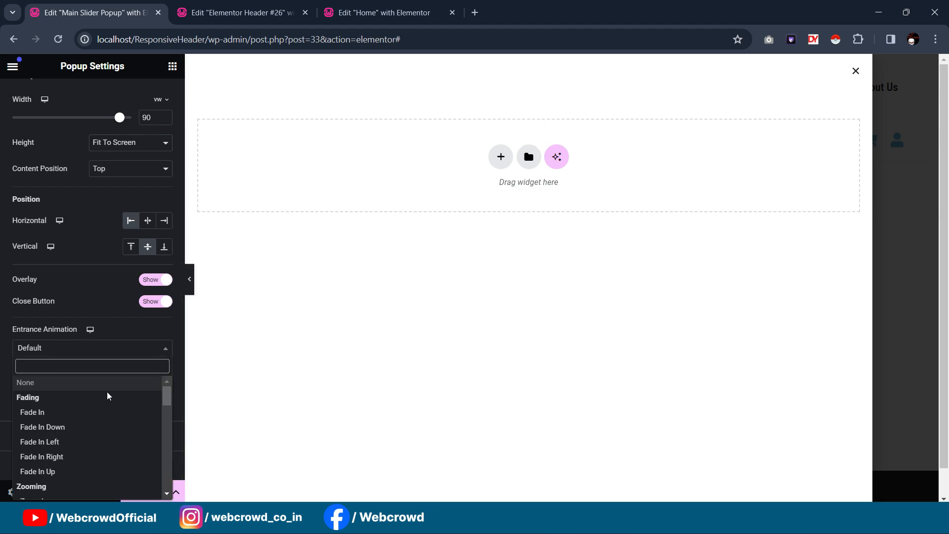
scroll(106, 394, "down", 2)
double_click(76, 348)
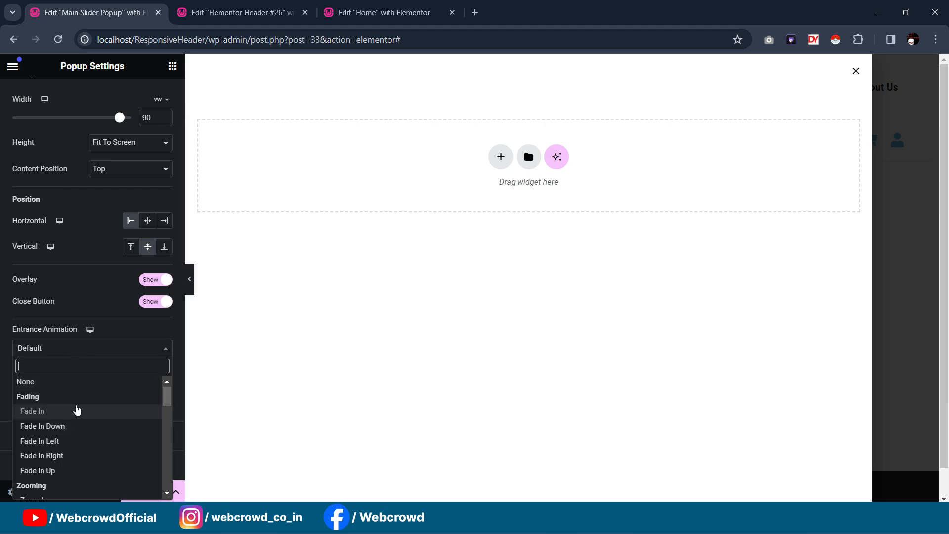
scroll(77, 410, "down", 5)
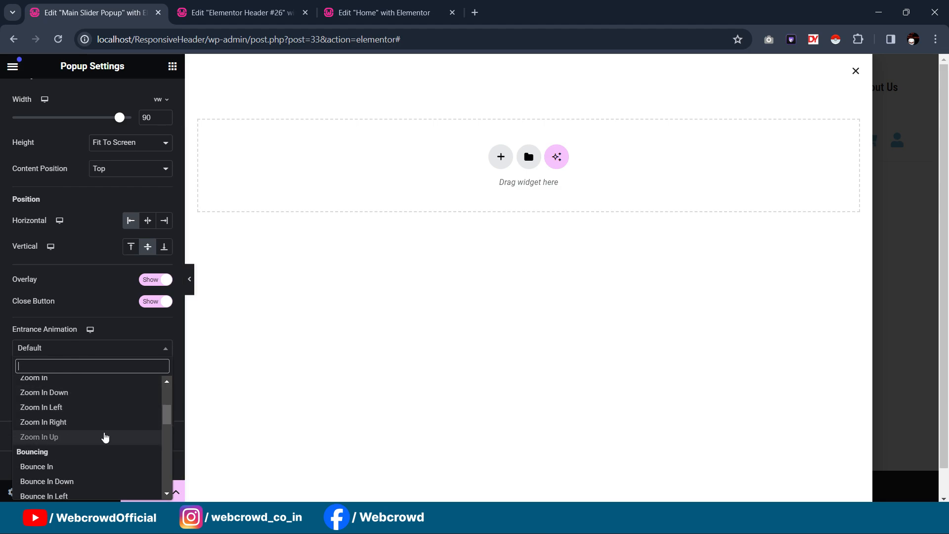
scroll(112, 415, "down", 2)
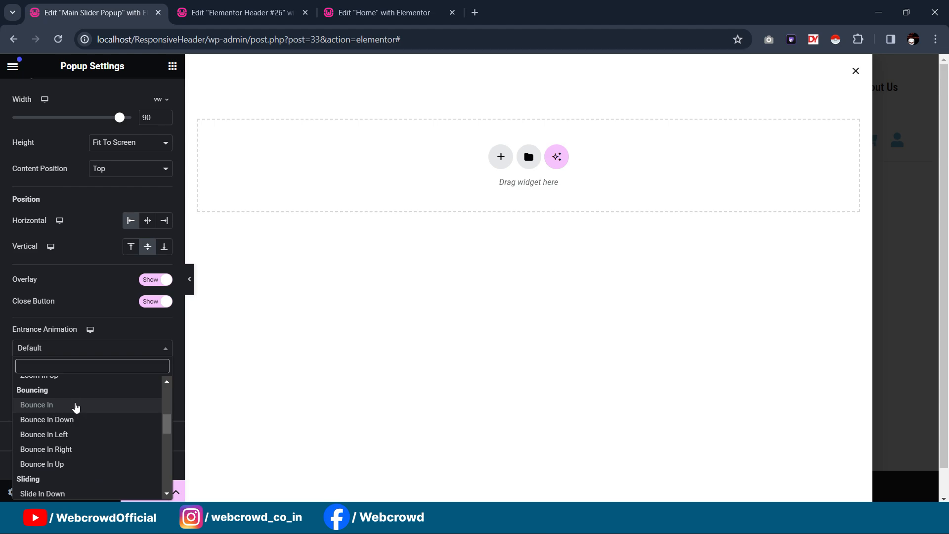
scroll(76, 406, "down", 1)
scroll(80, 410, "down", 4)
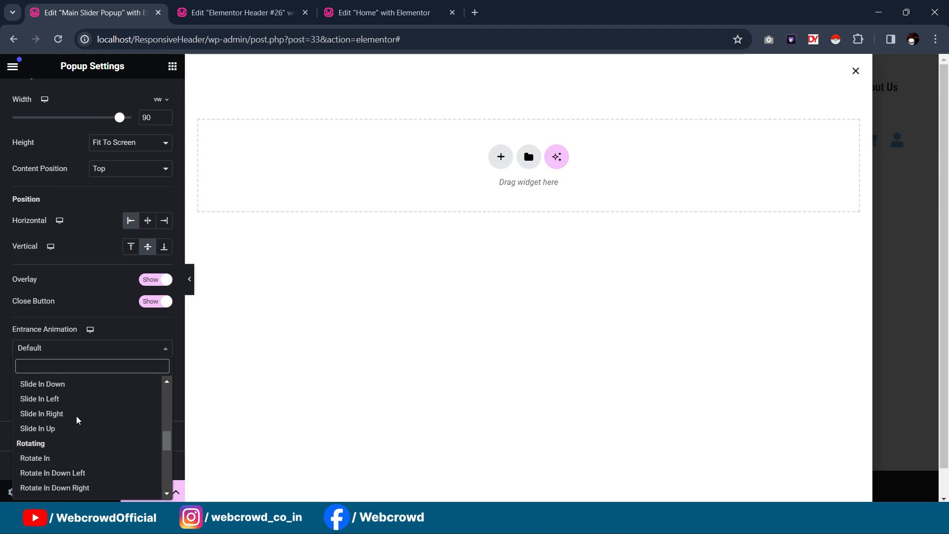
scroll(95, 431, "up", 3)
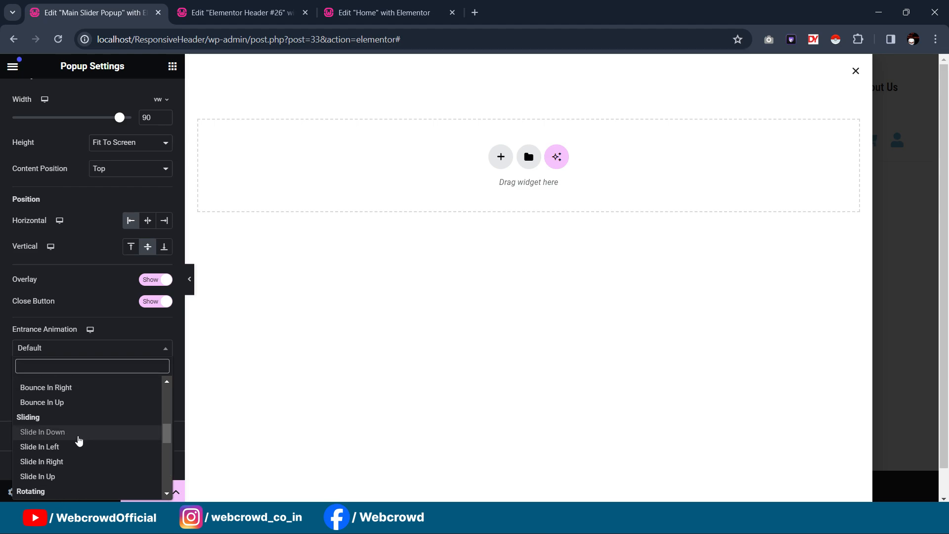
left_click(70, 448)
Set the popup's exit animation to Slide Out Left and the animation duration to .5 seconds
scroll(92, 330, "down", 1)
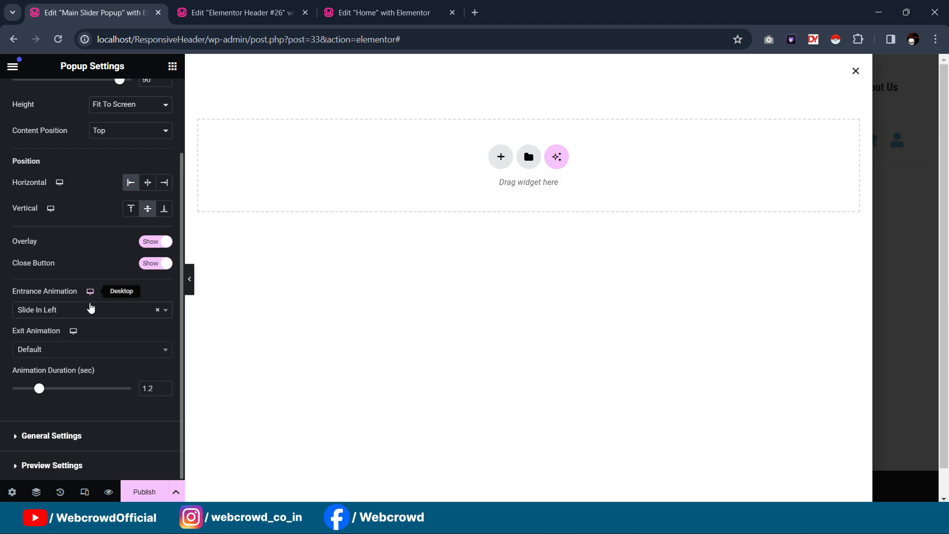
left_click(65, 348)
scroll(74, 415, "down", 3)
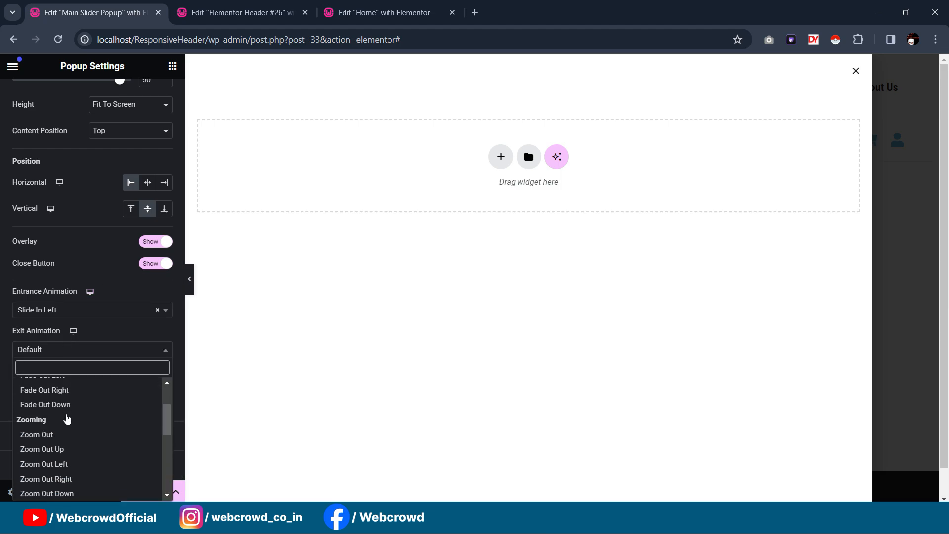
scroll(80, 409, "down", 1)
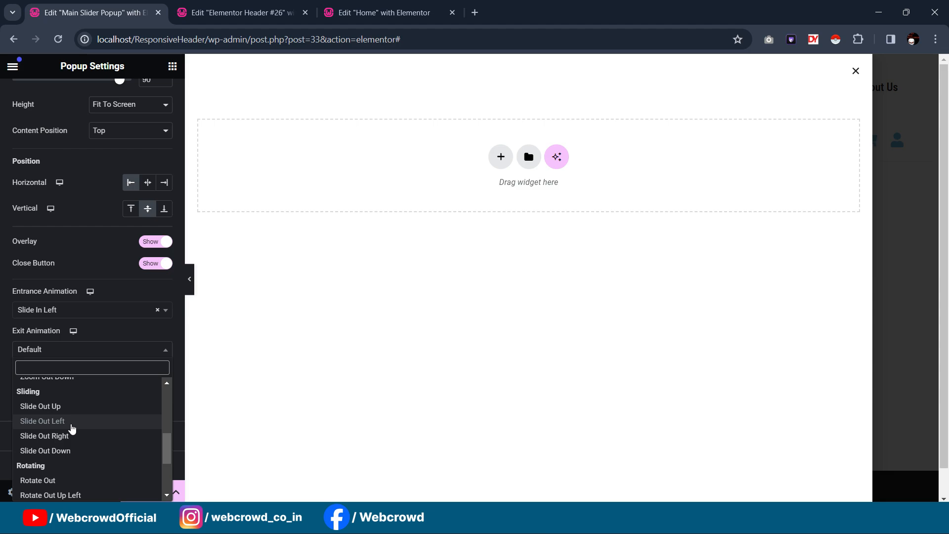
left_click(71, 422)
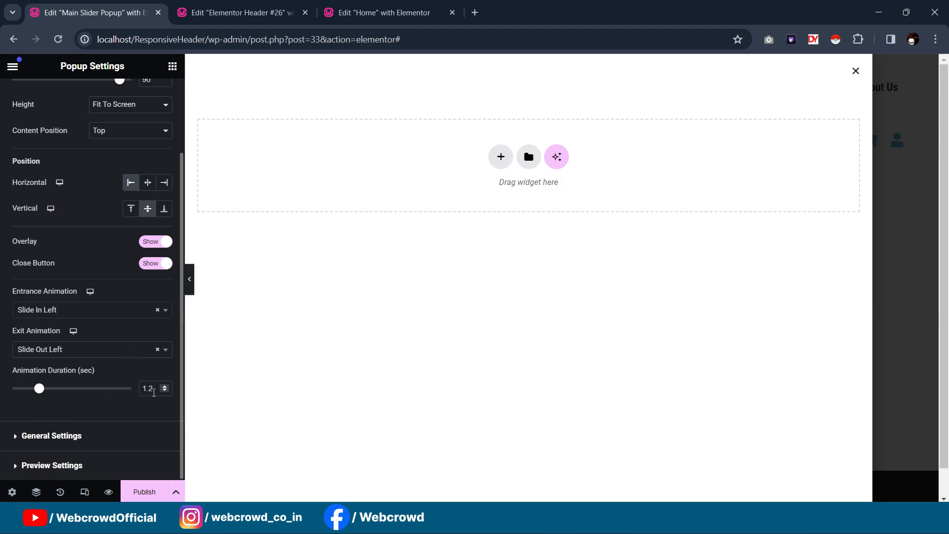
double_click(154, 392)
type(".5")
scroll(118, 318, "up", 2)
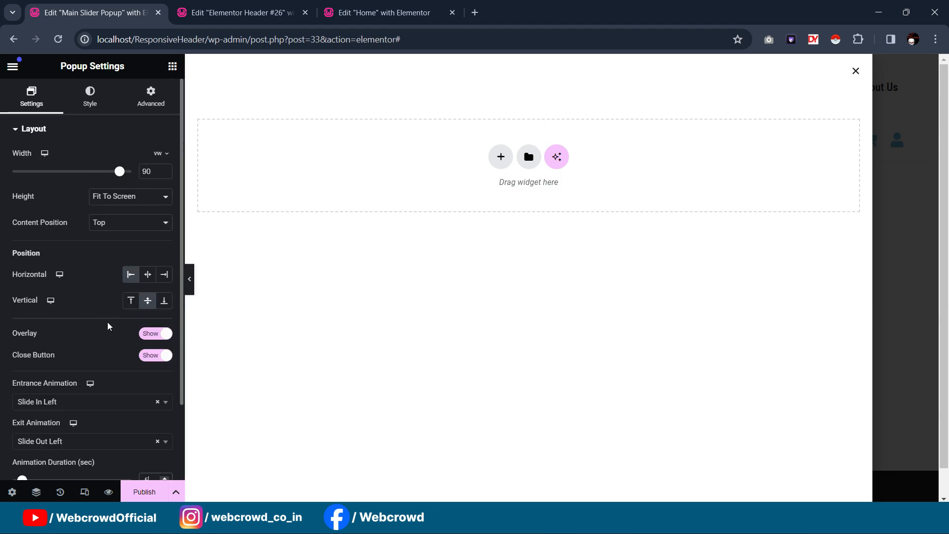
Set the popup's background type to Classic and check the global colors available for it
left_click(93, 106)
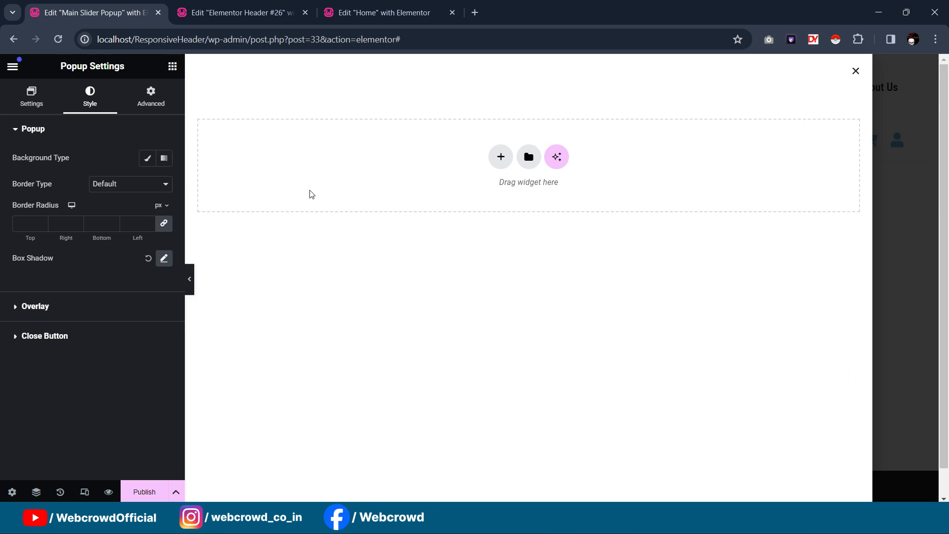
left_click(147, 158)
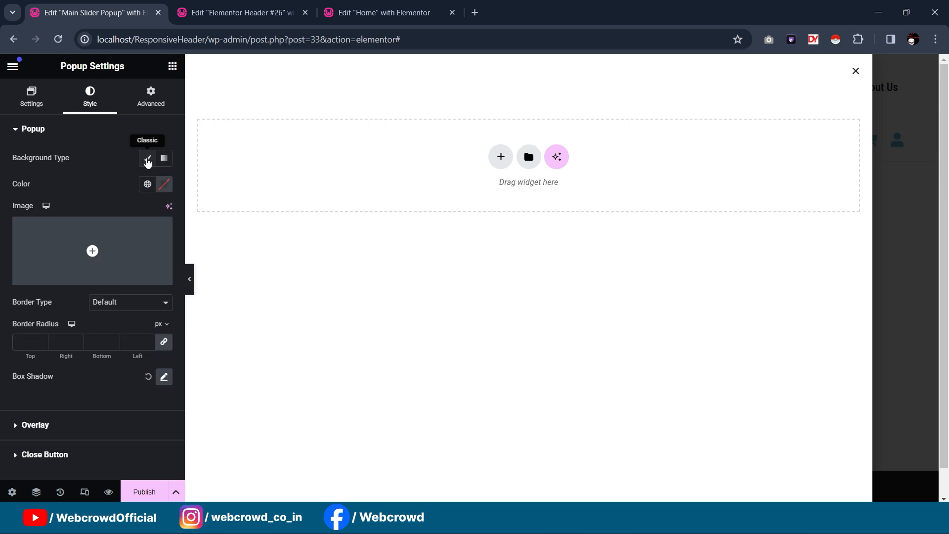
left_click(148, 184)
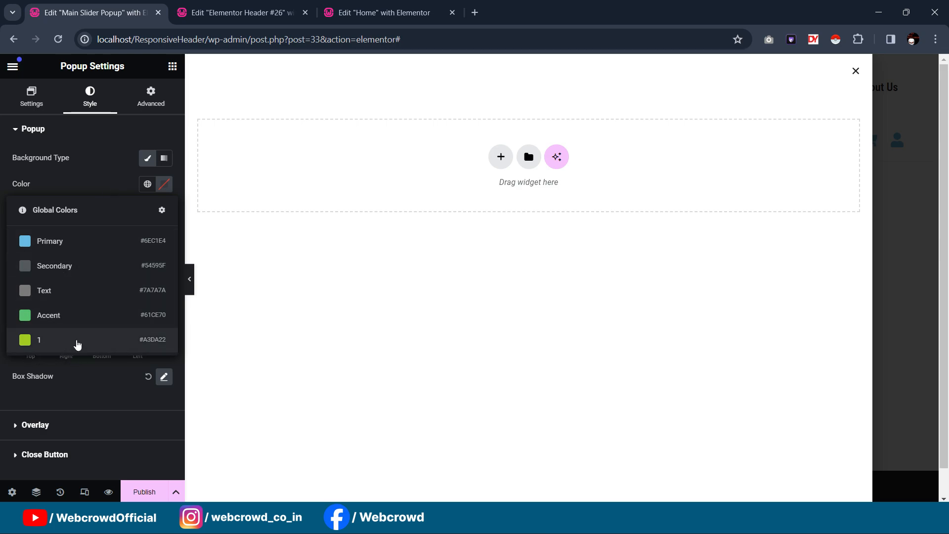
left_click(82, 170)
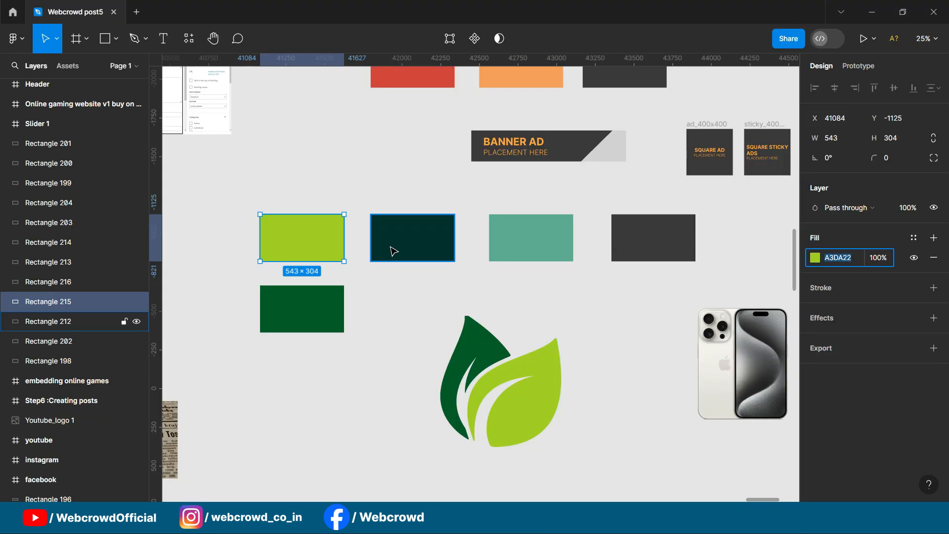
In Figma, copy the fill hex code 01352C of the dark teal rectangle and return to the Elementor editor
left_click(393, 251)
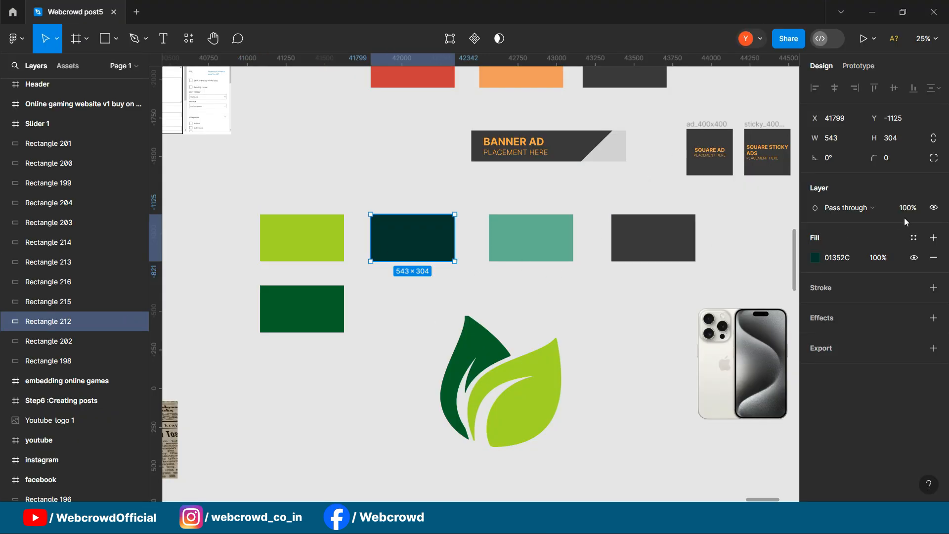
left_click(852, 257)
key("ctrl+c")
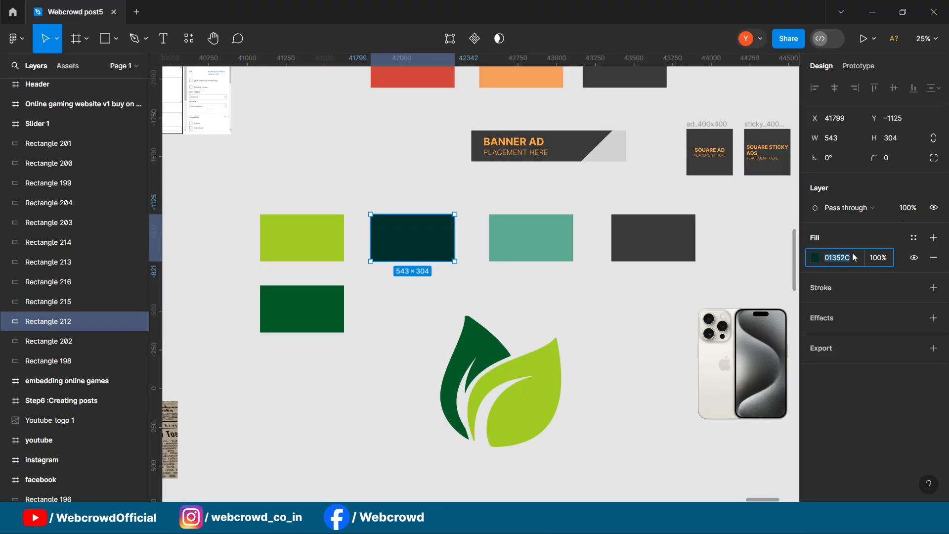
left_click(871, 12)
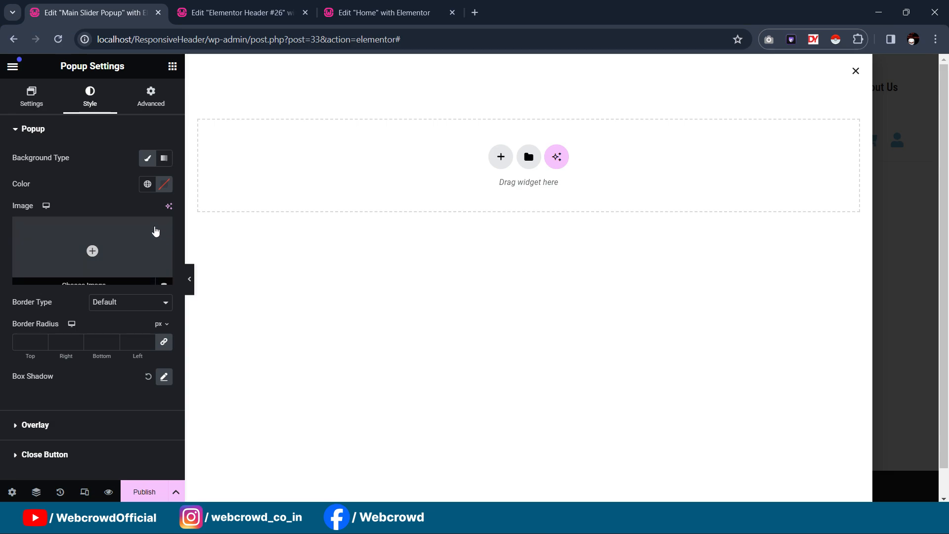
Set the popup's background color to 01352C and save it as a new global color named 2
left_click(163, 184)
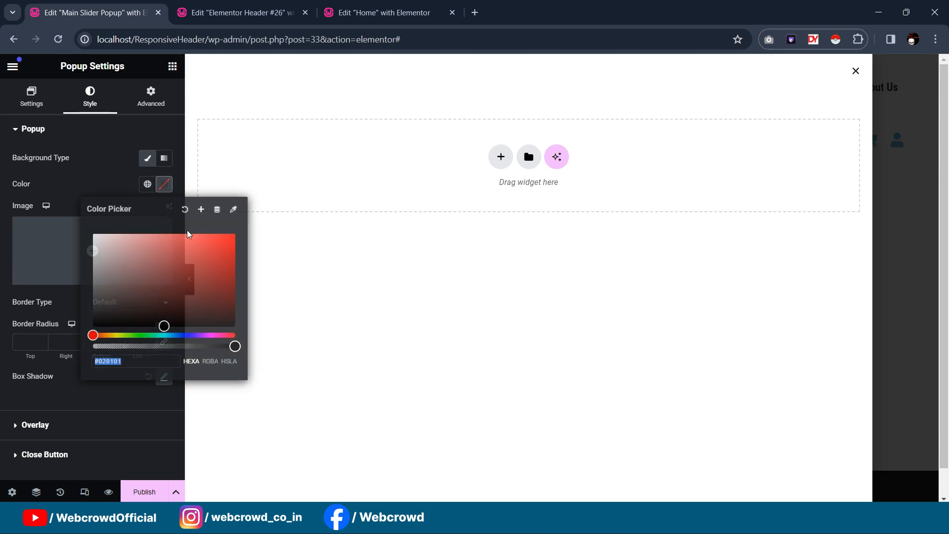
key("ctrl+v")
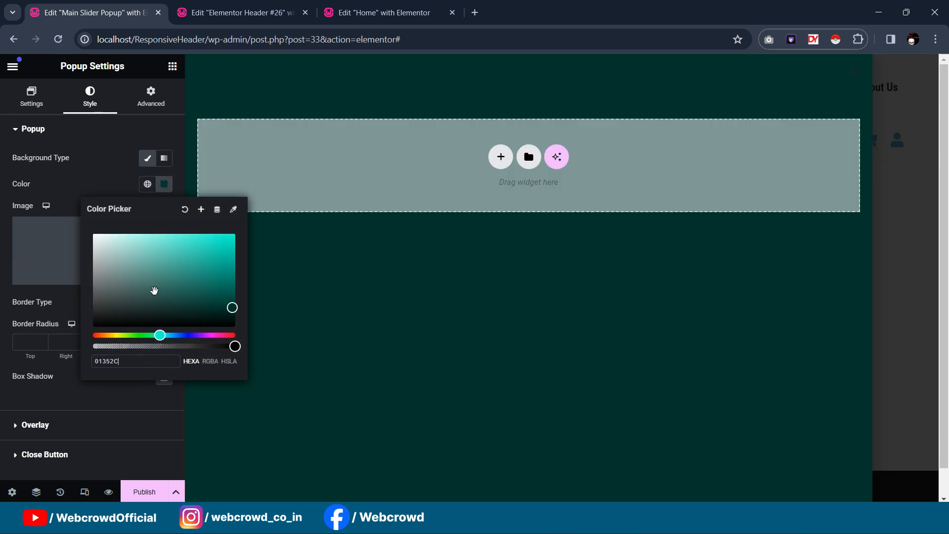
left_click(201, 211)
left_click_drag(470, 281, 307, 282)
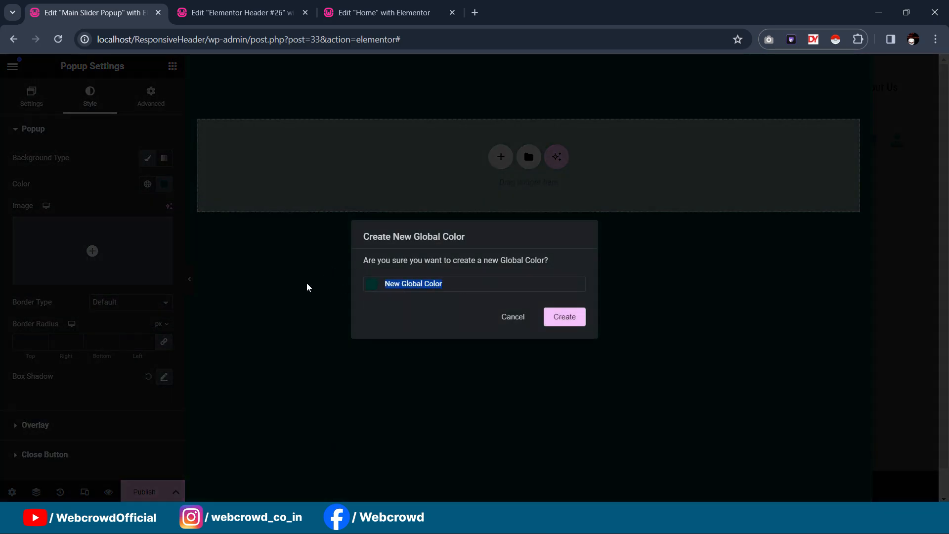
type("2")
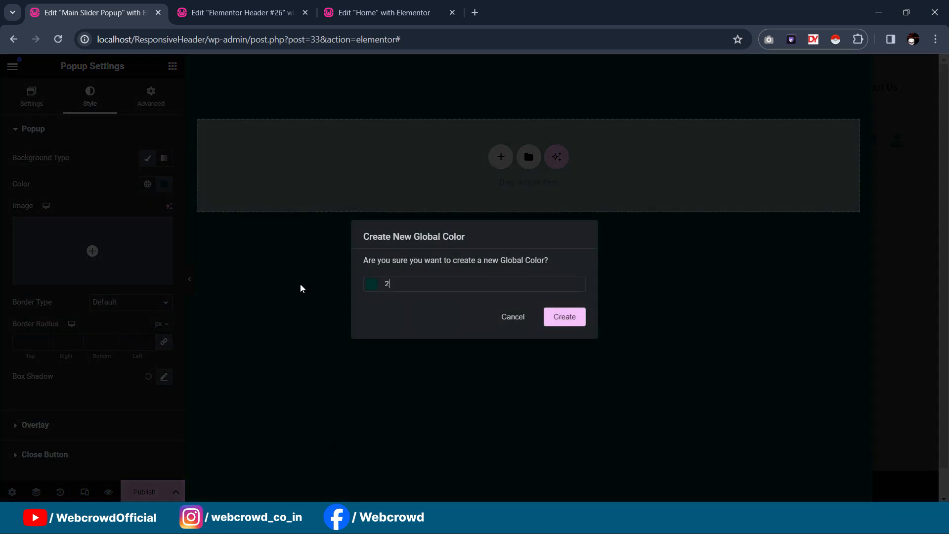
left_click(565, 325)
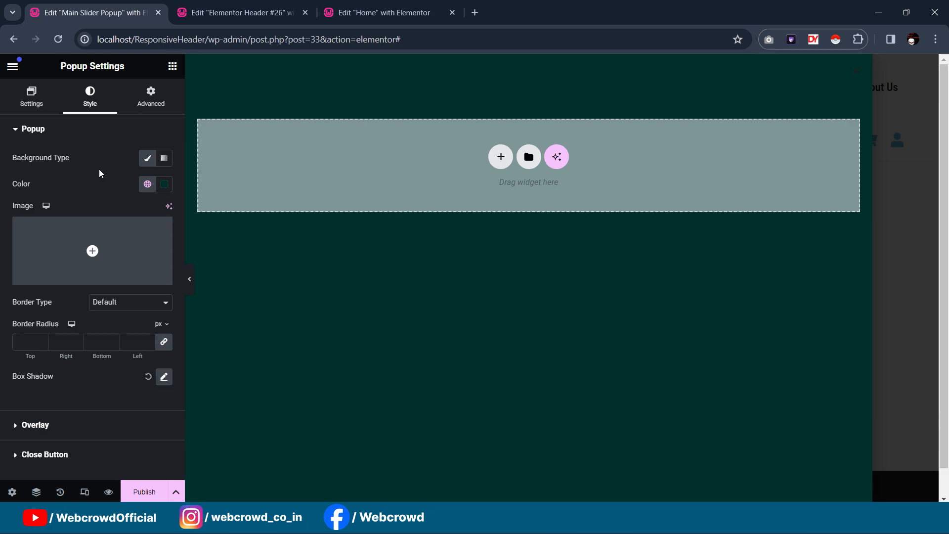
Add a Heading widget to the popup and set its title to Main Menu
left_click(173, 66)
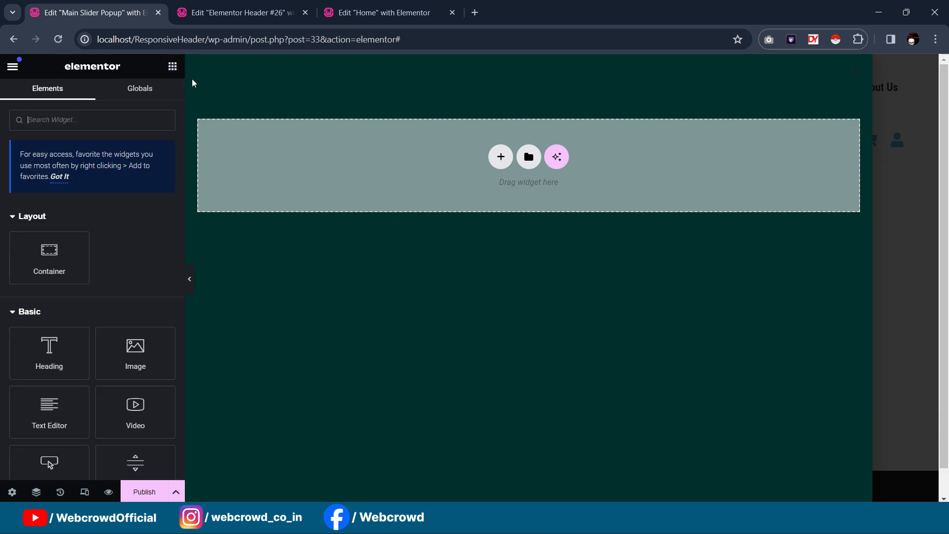
left_click_drag(47, 364, 336, 201)
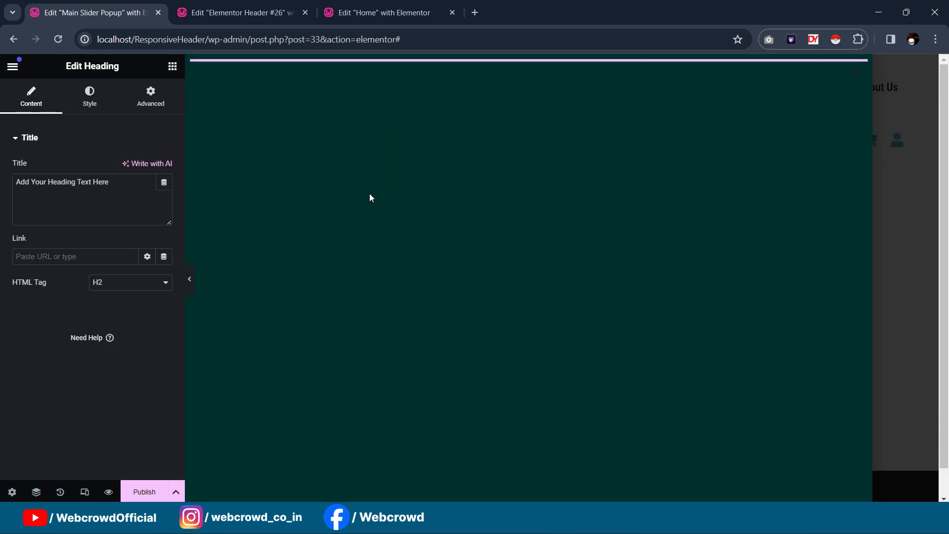
left_click_drag(108, 188, 2, 187)
type("m")
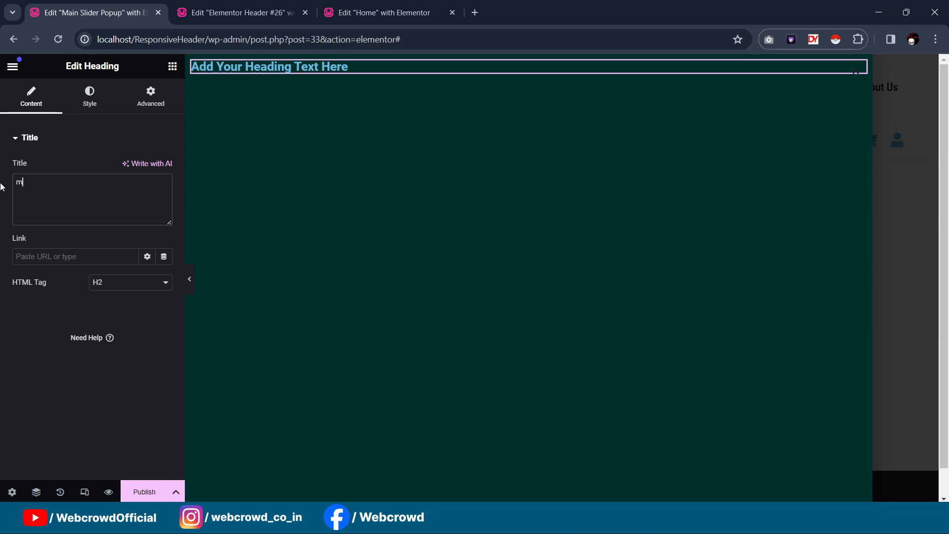
type("ain")
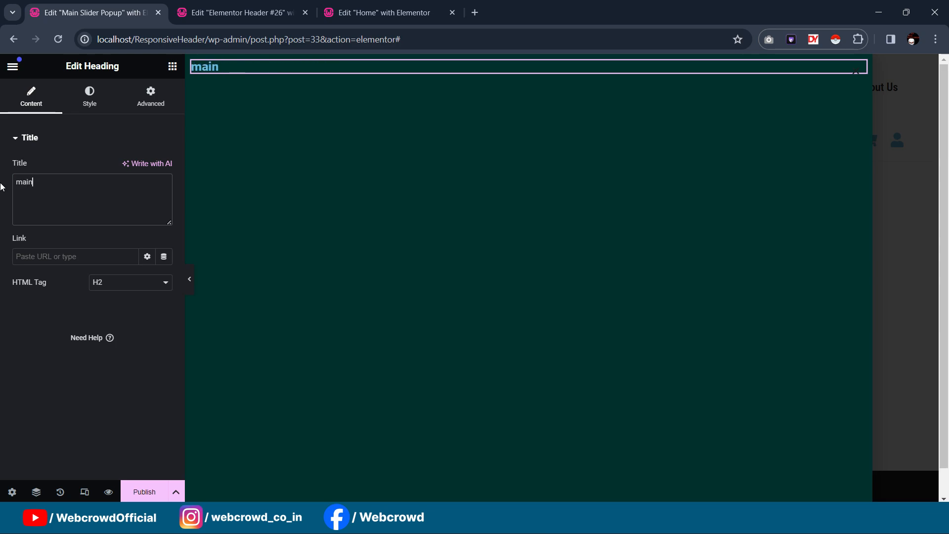
key("BackSpace")
key("BackSpace")
key("BackSpace")
key("BackSpace")
type("Main ")
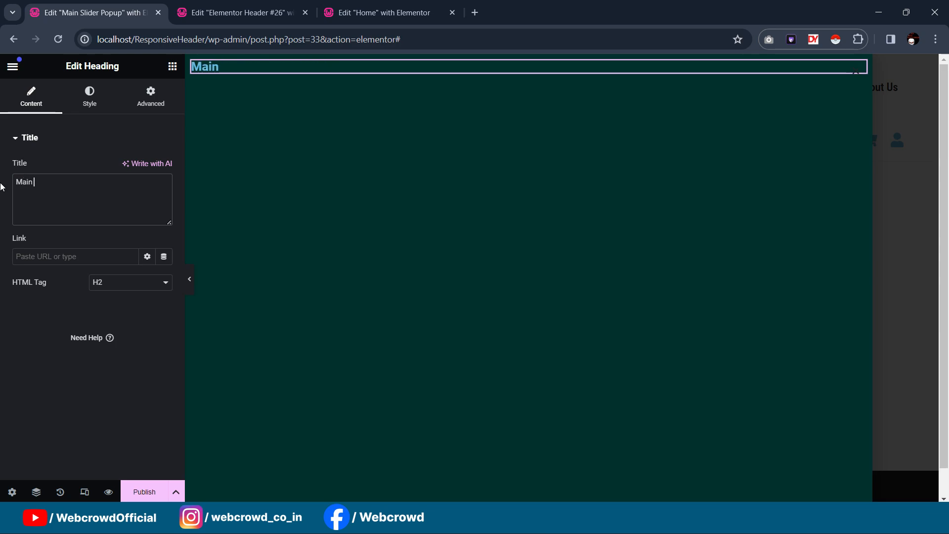
type("Menu")
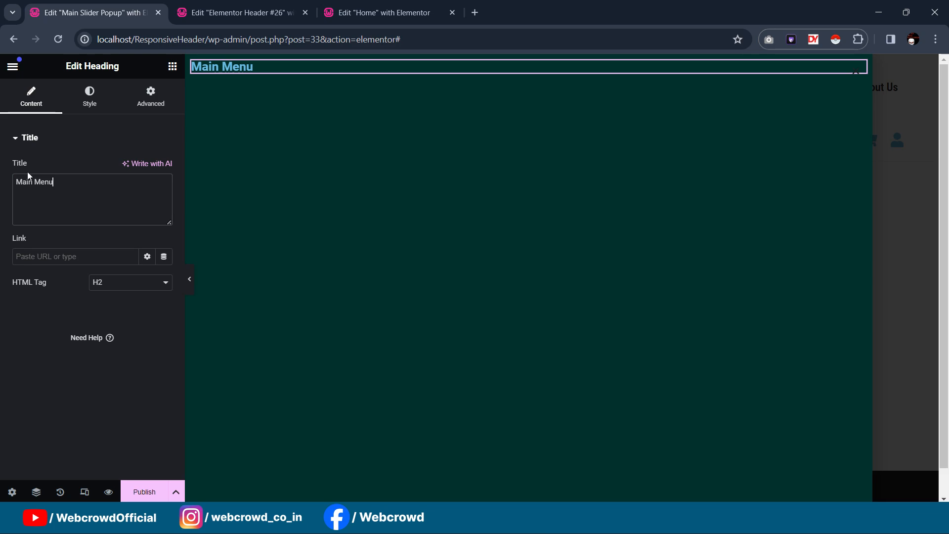
Unlink the Main Menu heading's padding values and set the top and left padding to 30 px
left_click(169, 100)
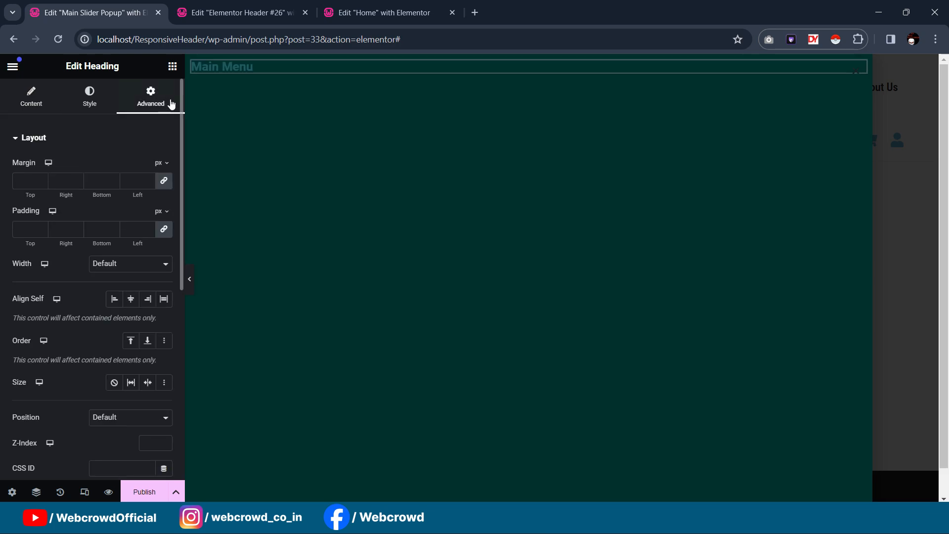
left_click(164, 229)
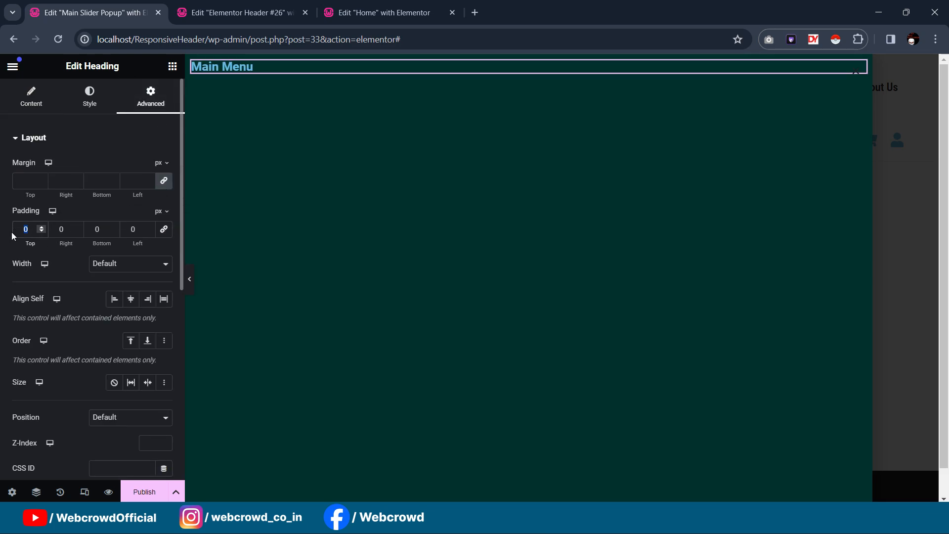
type("30")
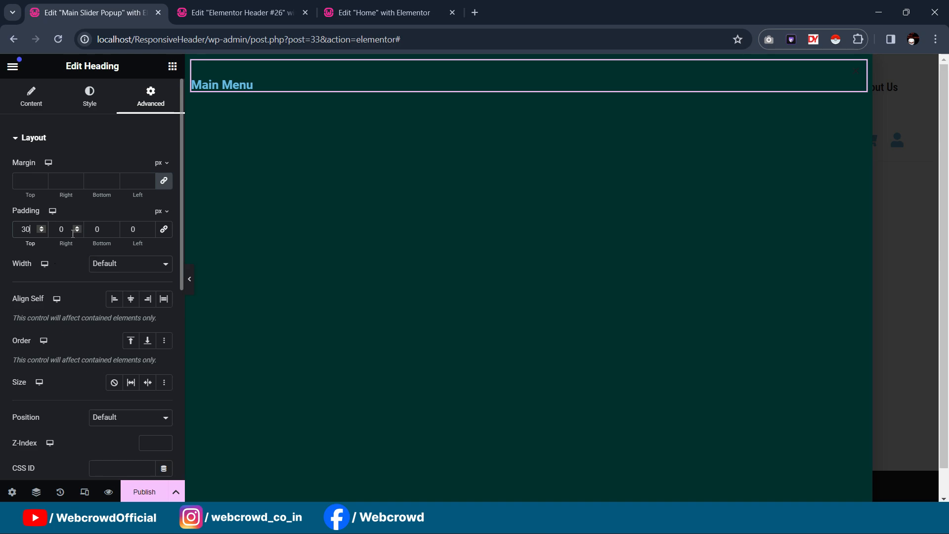
left_click(139, 228)
type("30")
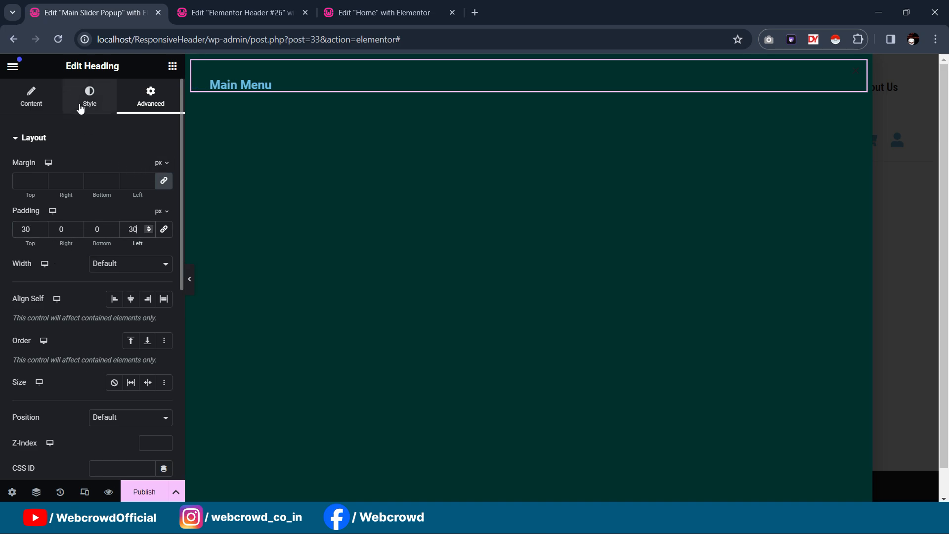
Set the Main Menu heading's text color to the global color 1 (A3DA22)
left_click(88, 100)
left_click(147, 194)
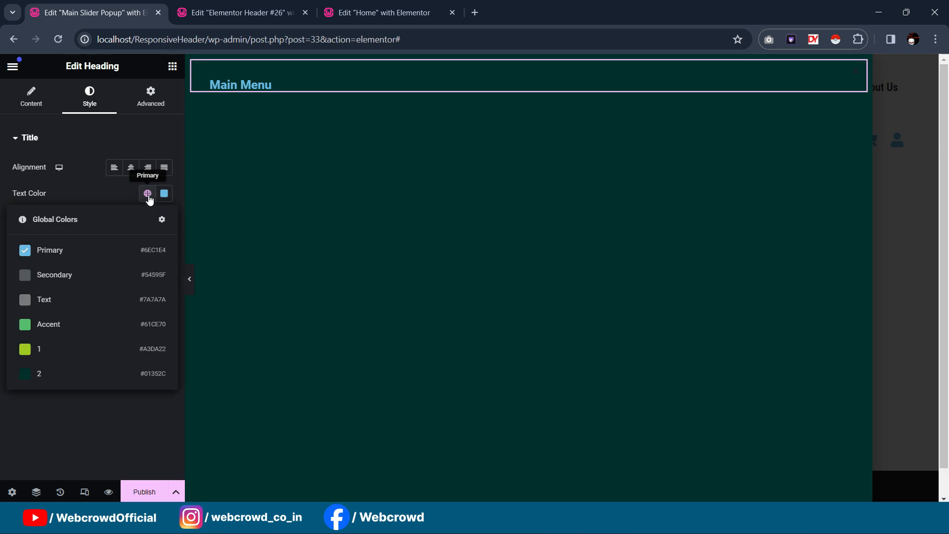
left_click(91, 352)
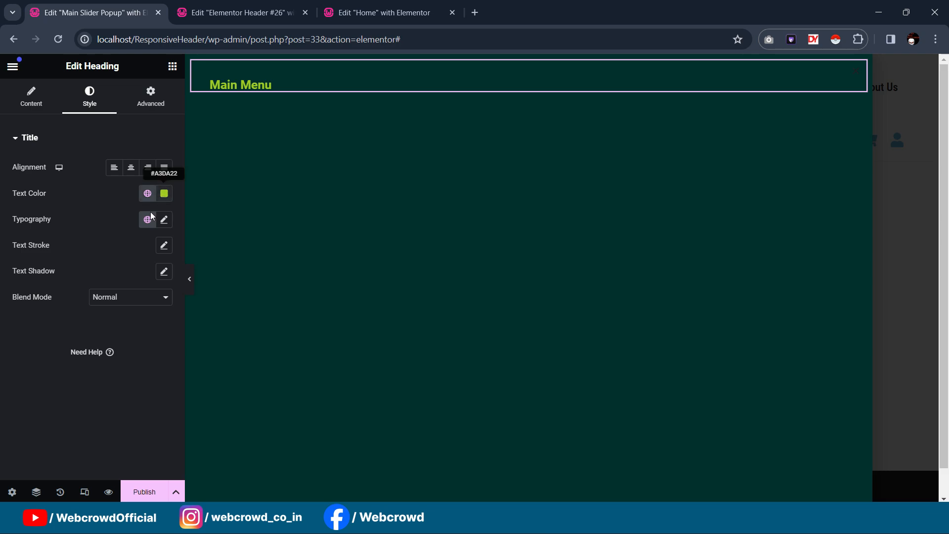
left_click(41, 108)
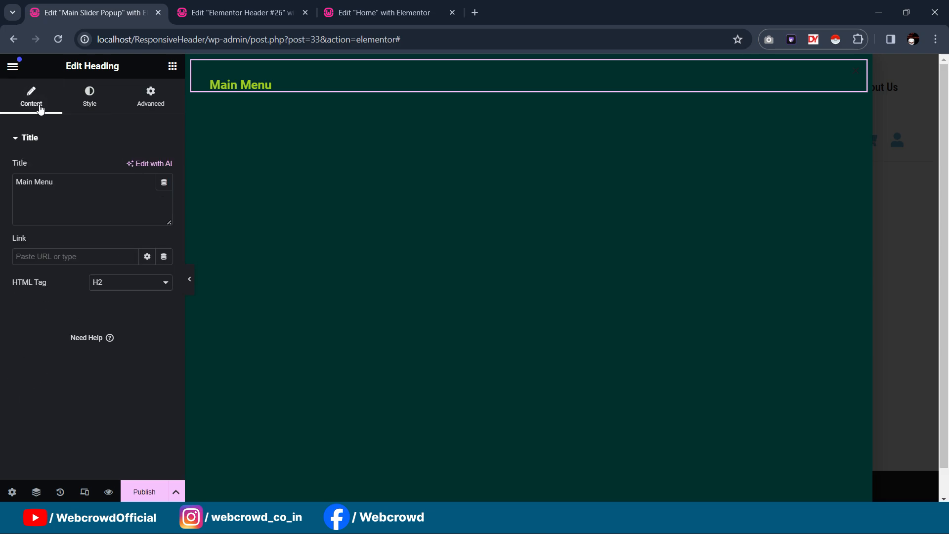
left_click(172, 66)
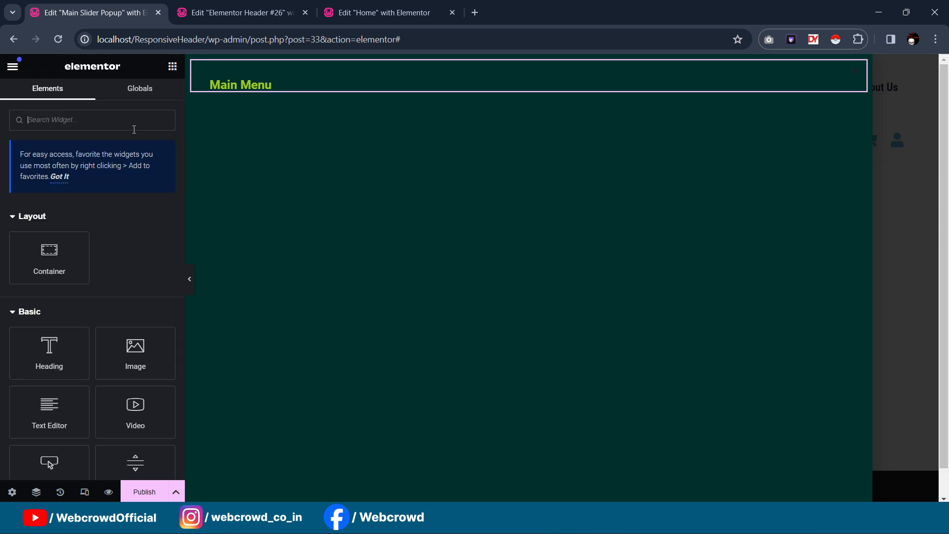
left_click(113, 113)
type("men")
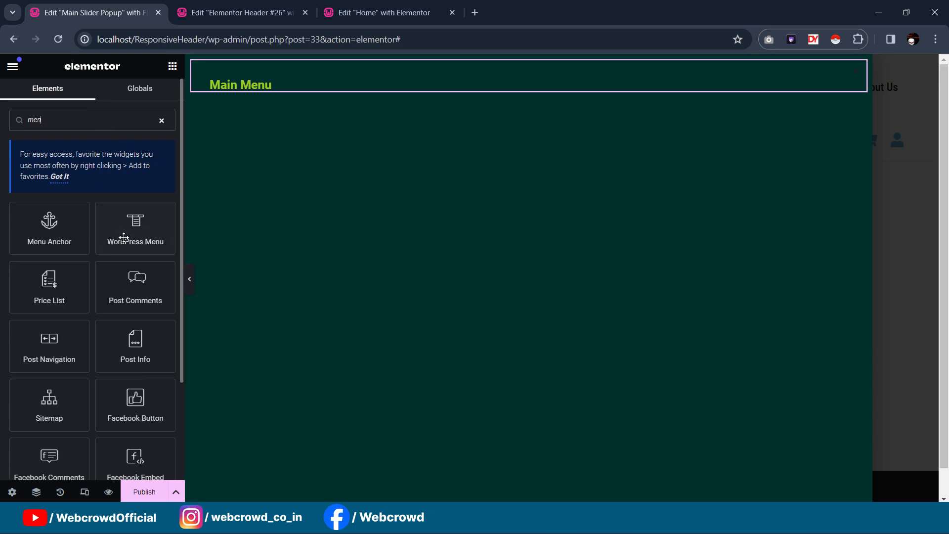
left_click_drag(123, 241, 244, 88)
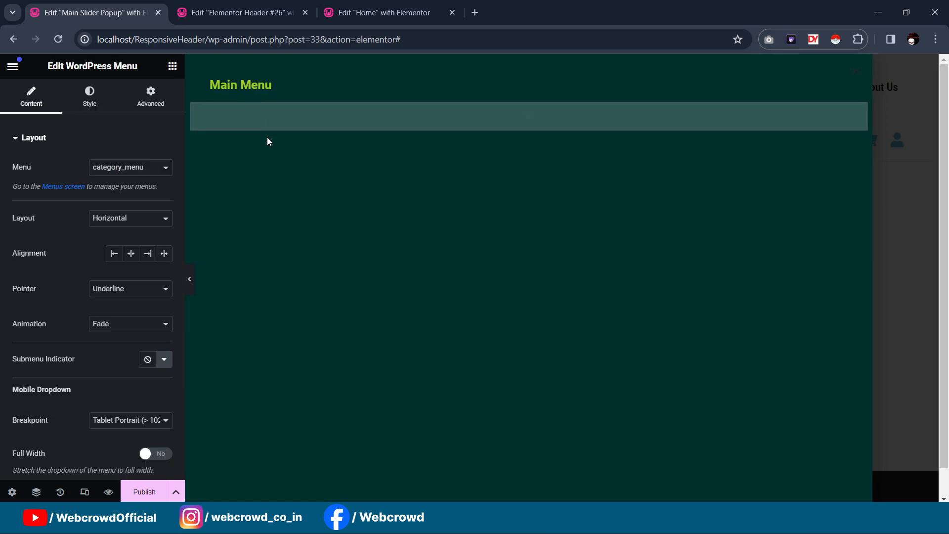
left_click(249, 6)
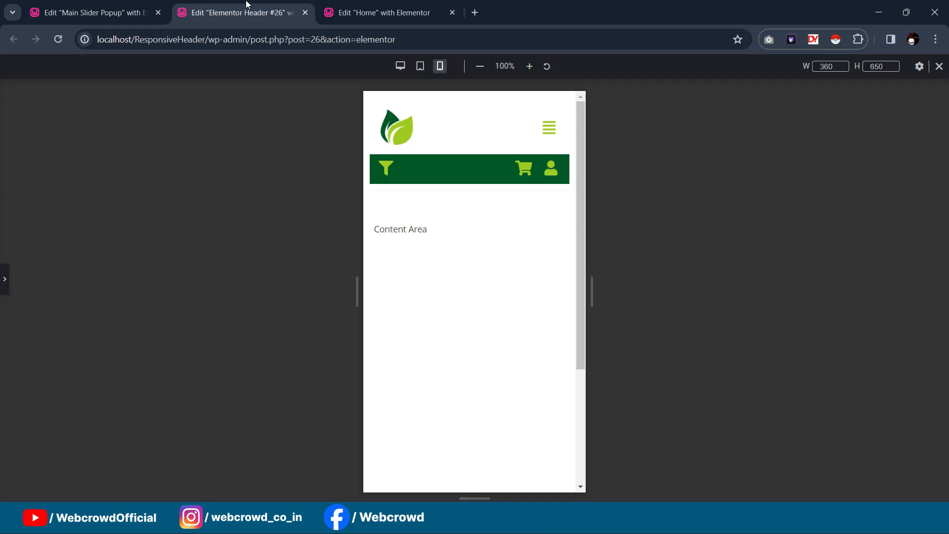
left_click(115, 6)
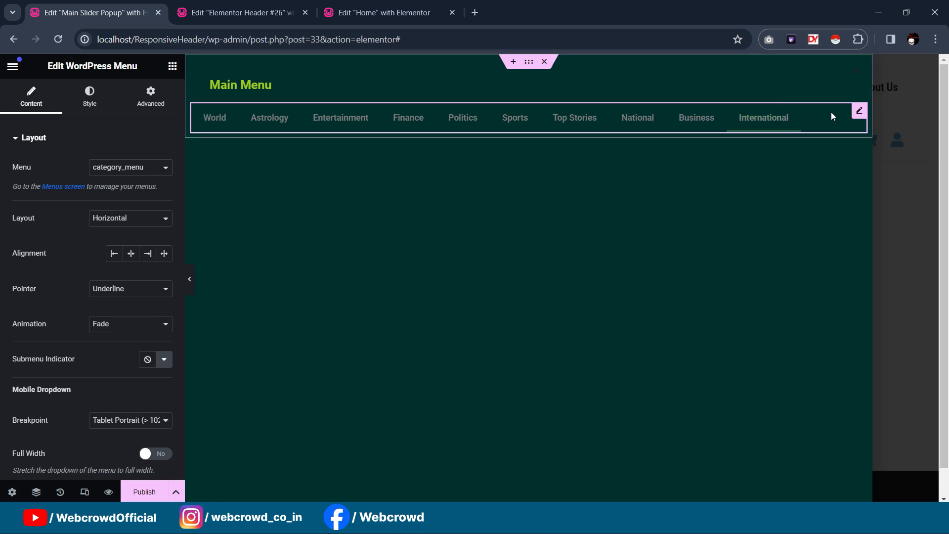
key("Delete")
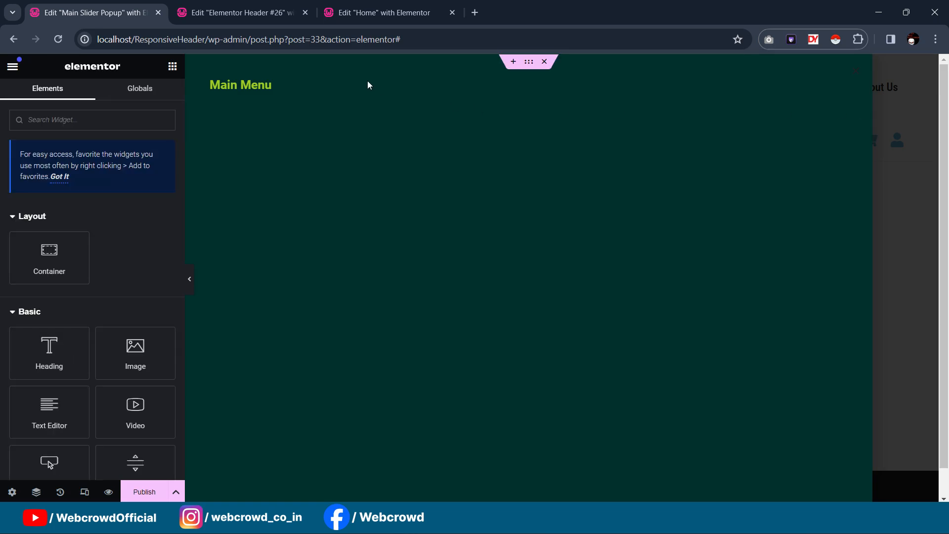
Copy the Home–About Us WordPress Menu widget from the header template's desktop view and paste it below the popup's Main Menu heading
left_click(218, 5)
left_click(400, 66)
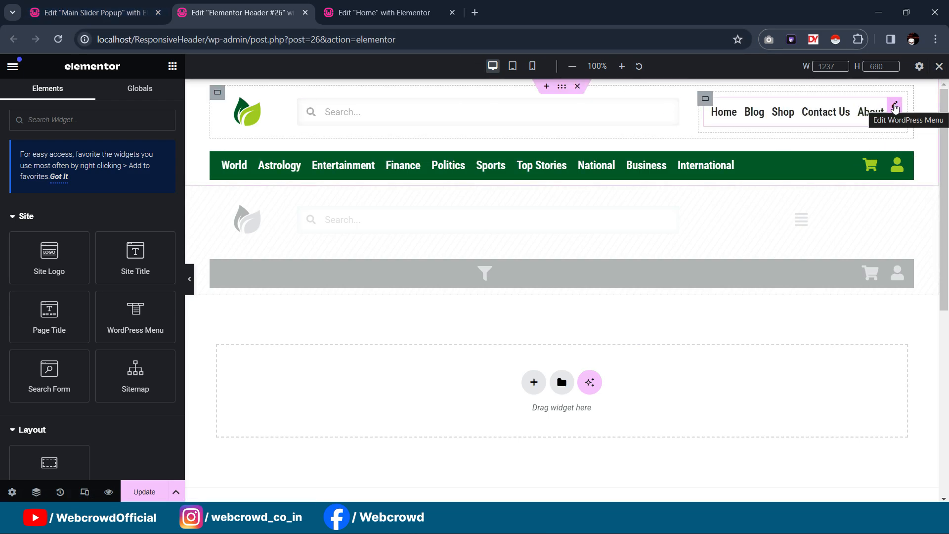
left_click(894, 105)
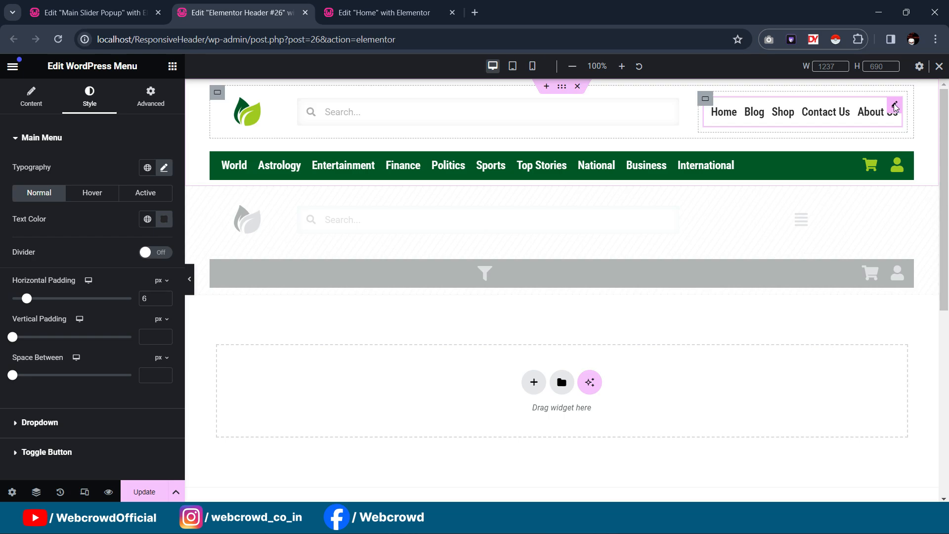
right_click(895, 107)
left_click(856, 163)
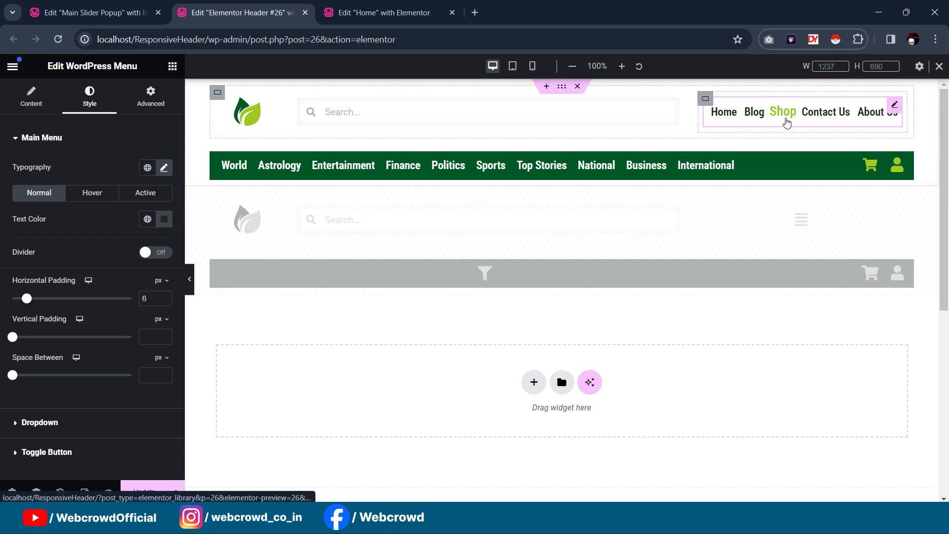
left_click(118, 7)
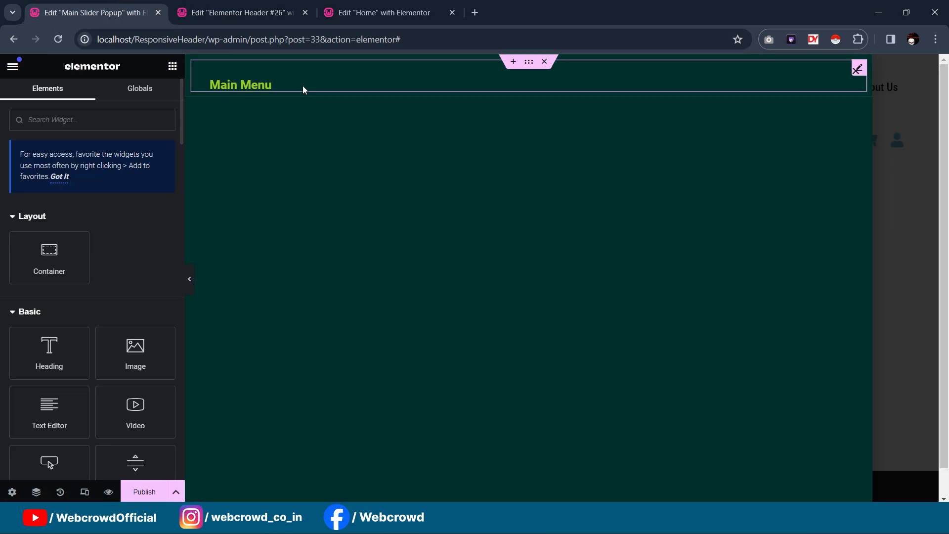
right_click(534, 74)
left_click(579, 169)
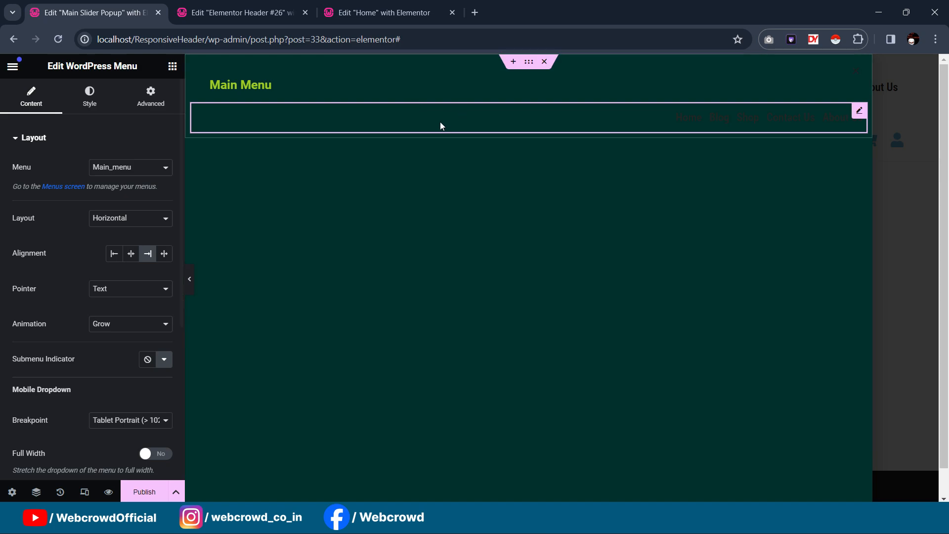
Set the pasted WordPress Menu's layout to Vertical and its alignment to Left
left_click(127, 219)
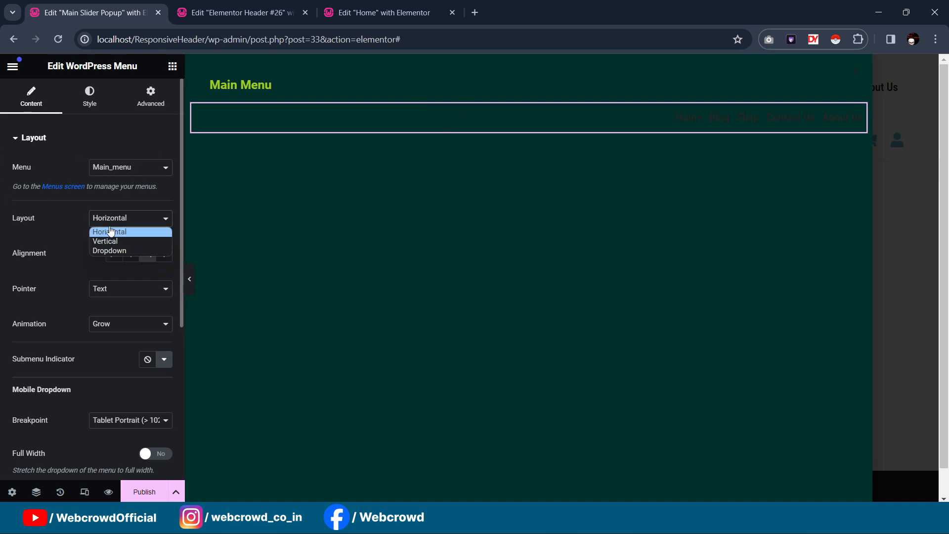
left_click(116, 240)
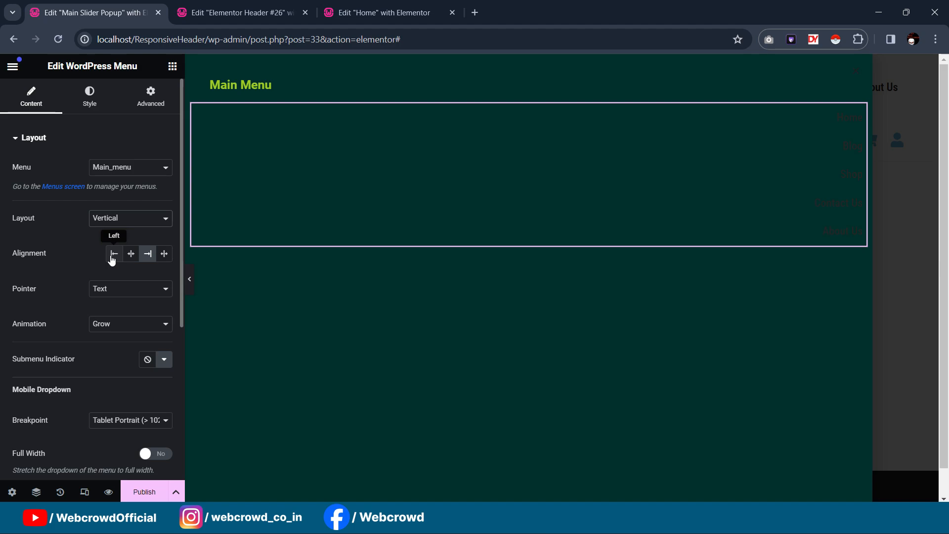
left_click(112, 259)
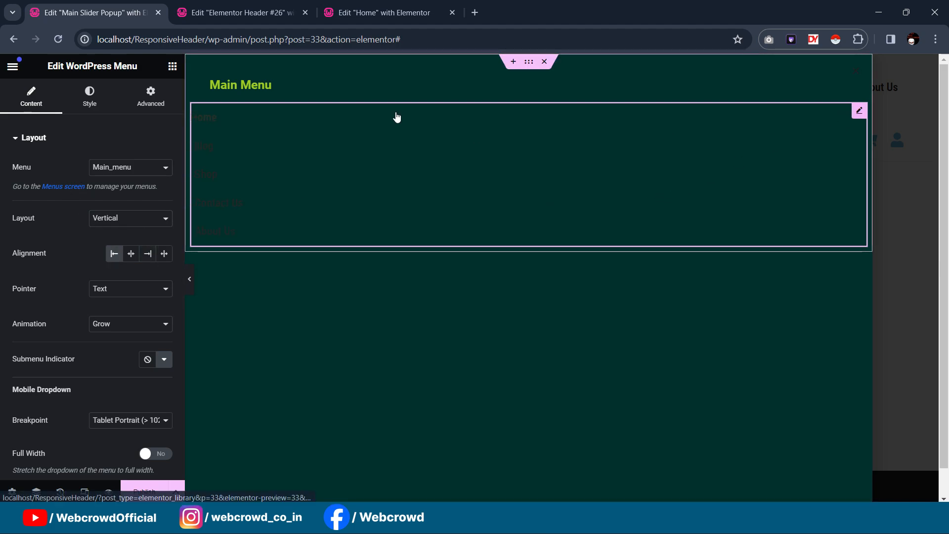
Set the vertical menu's normal text color to the global color 1 (A3DA22)
left_click(85, 113)
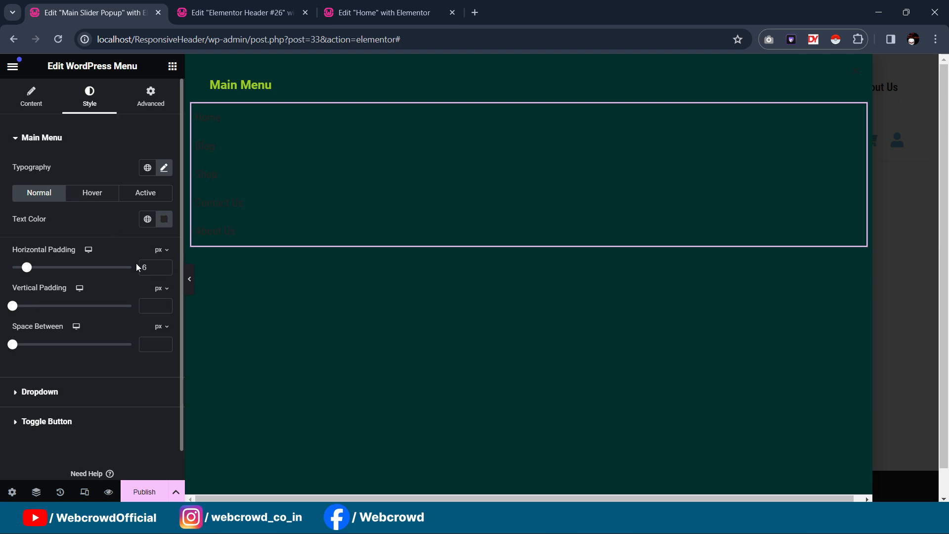
left_click(150, 222)
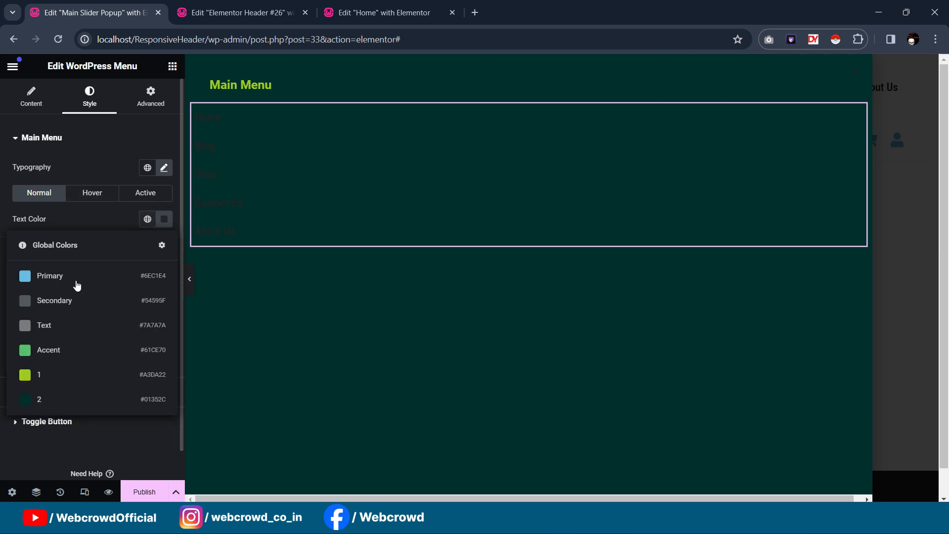
left_click(77, 380)
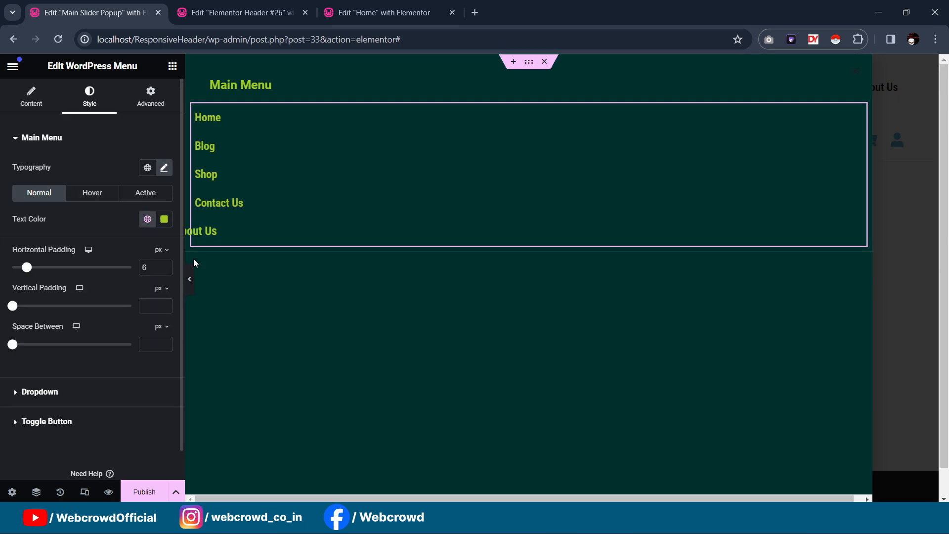
Unlink the WordPress Menu widget's margin values, try adjusting the right margin, and set it back to 0
left_click(164, 106)
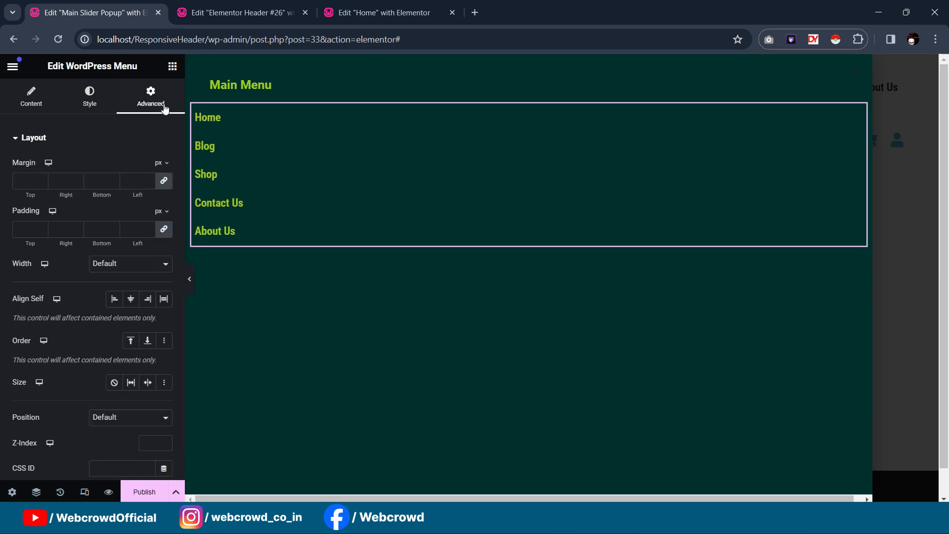
left_click(163, 180)
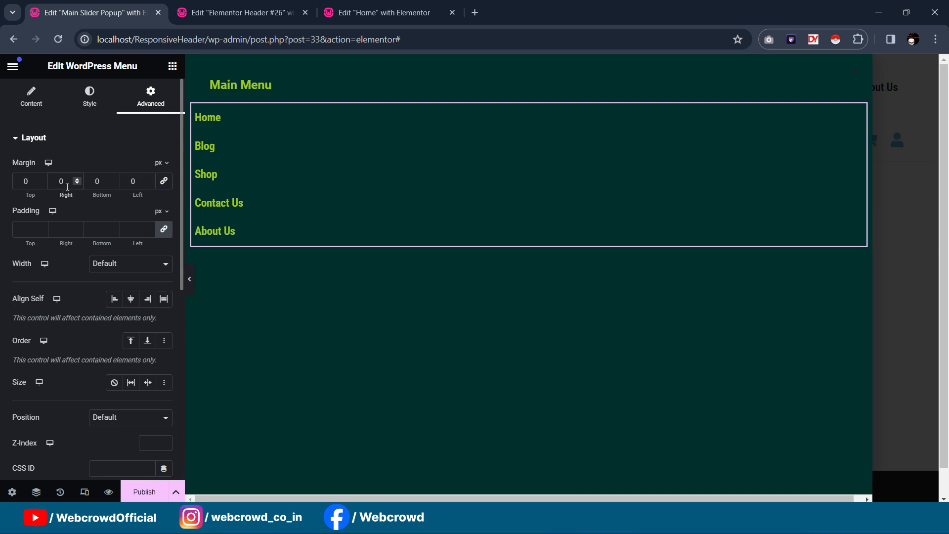
key("Down")
key("Down")
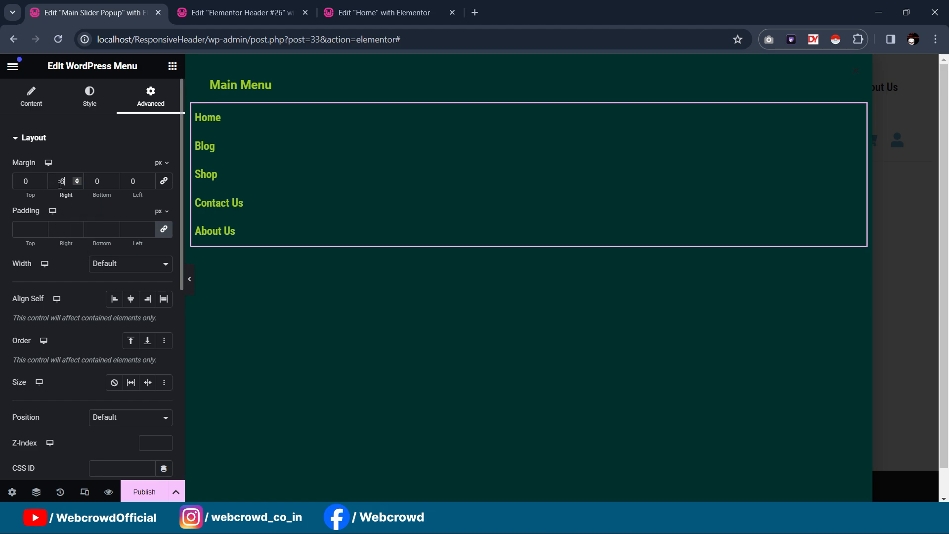
key("BackSpace")
key("BackSpace")
type("3")
key("Up")
key("Up")
key("ctrl+a")
type("0")
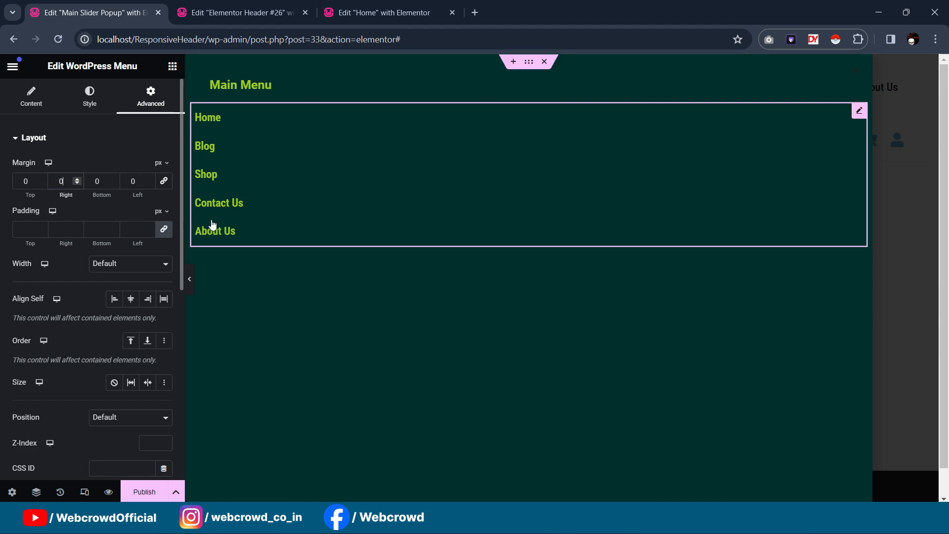
Set the WordPress Menu widget's left margin to 22 px to line its items up with the Main Menu heading
left_click(133, 181)
type("15")
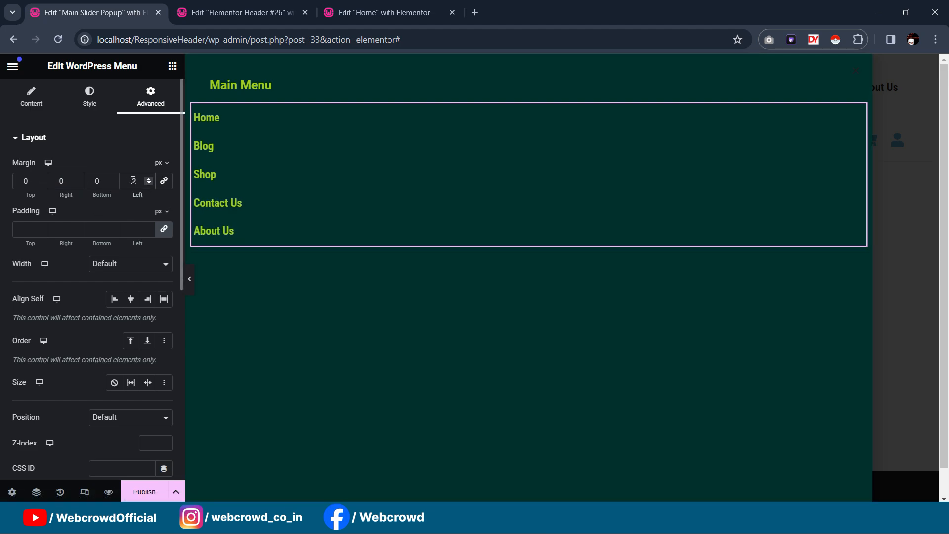
key("Up")
key("Up")
key("Up")
key("Up")
key("Up")
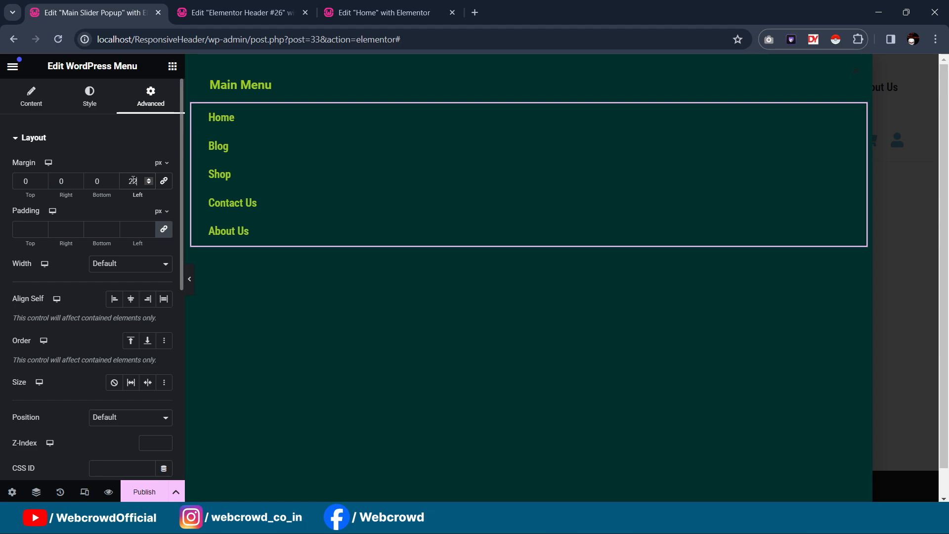
key("Up")
key("Up")
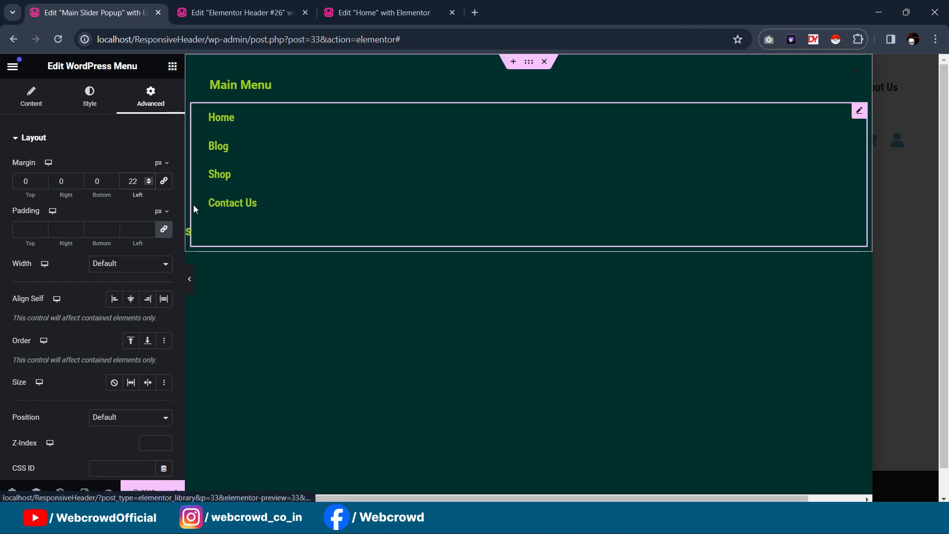
Preview the popup with the editing panel hidden, and reopen the WordPress Menu widget's content settings
left_click(189, 287)
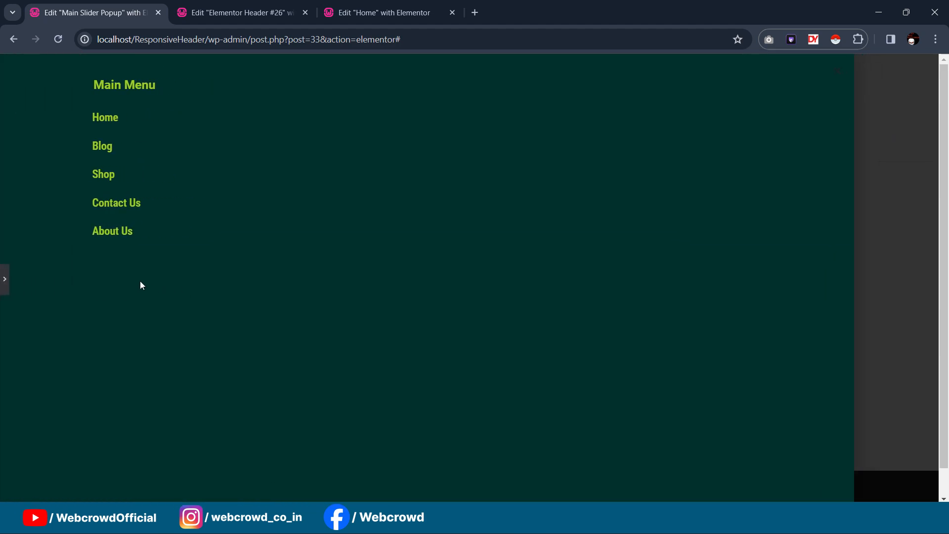
left_click(5, 278)
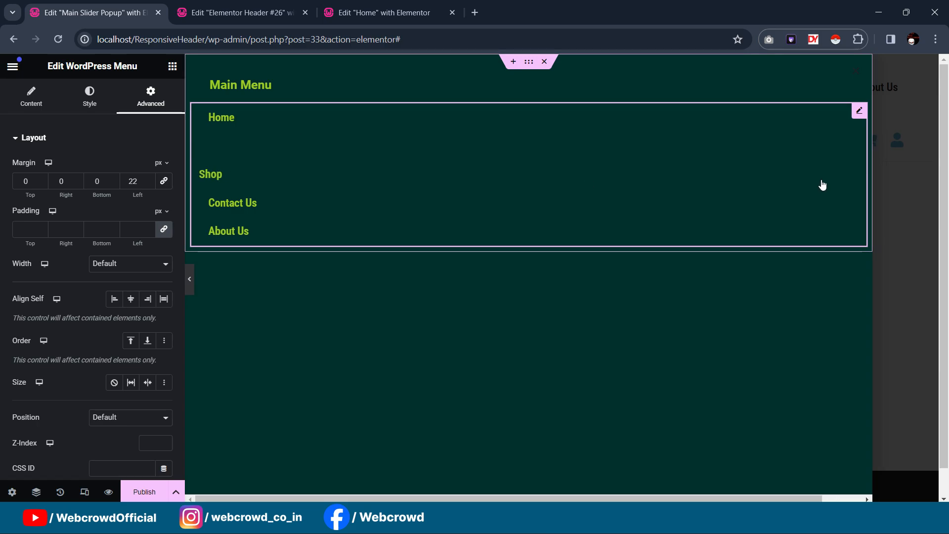
left_click(85, 110)
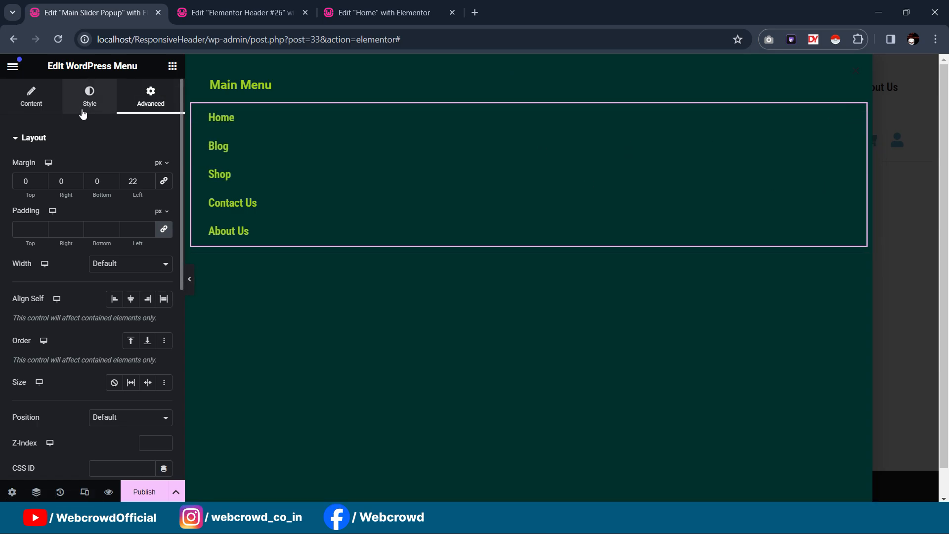
left_click(35, 98)
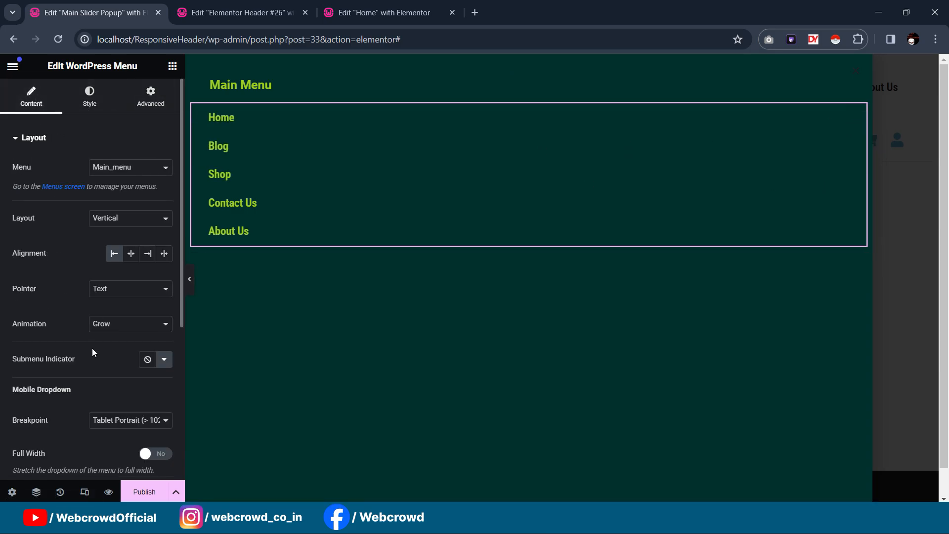
Set the WordPress Menu widget's mobile dropdown breakpoint to None
scroll(97, 361, "down", 4)
left_click(125, 239)
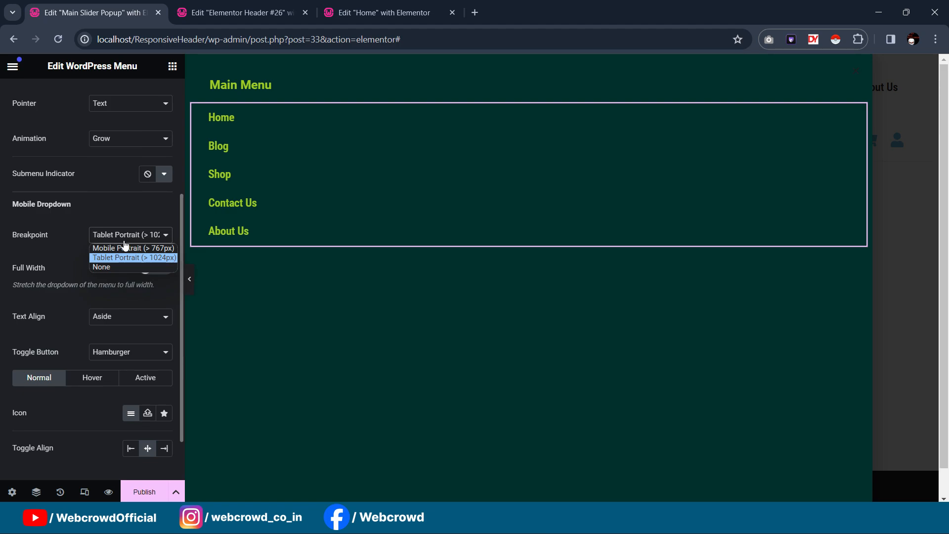
left_click(102, 267)
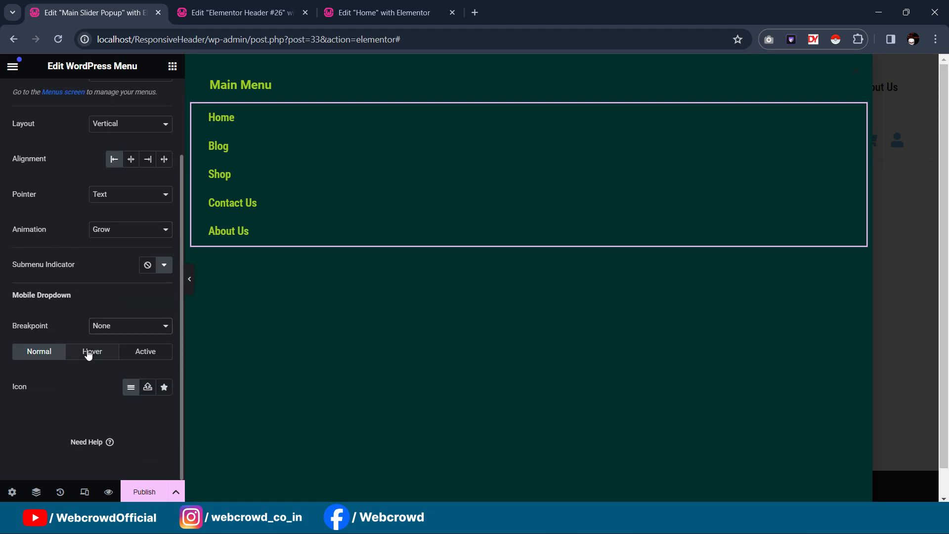
Check the menu's style options, and set its pointer animation to None in the content settings
scroll(87, 251, "up", 3)
left_click(89, 96)
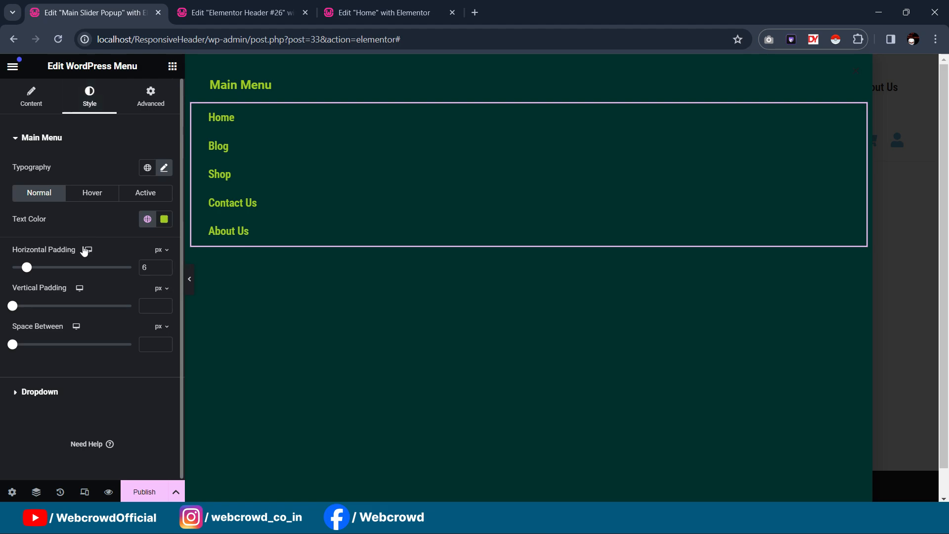
left_click(81, 197)
left_click(33, 99)
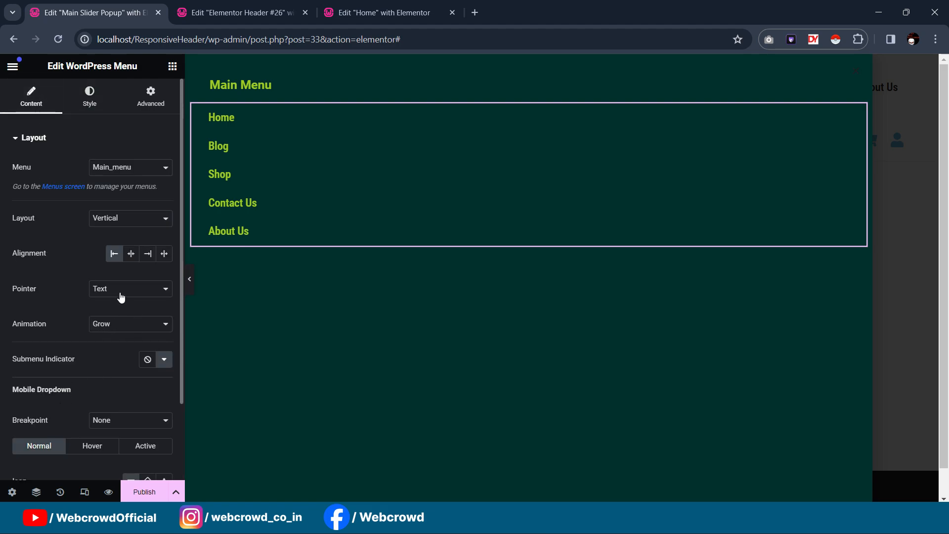
left_click(119, 334)
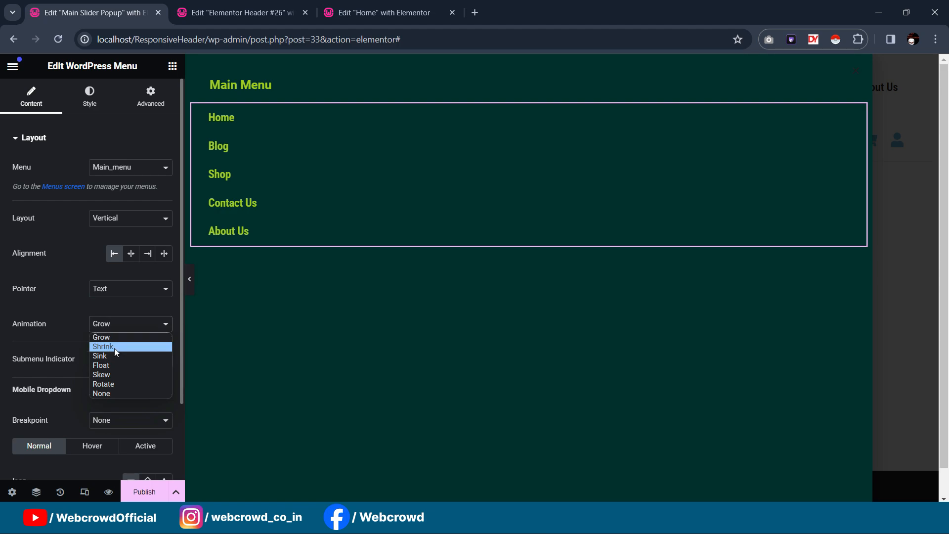
left_click(112, 394)
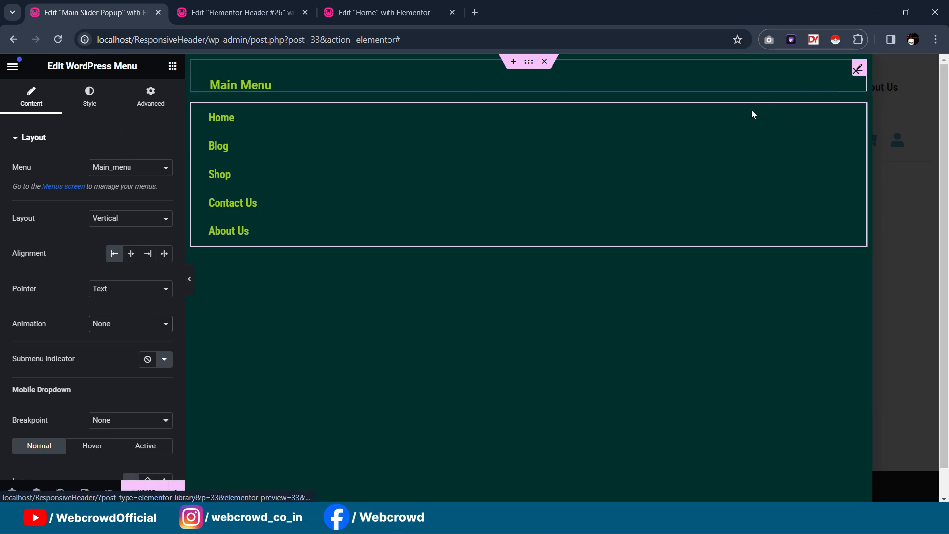
scroll(76, 344, "down", 2)
scroll(79, 297, "up", 2)
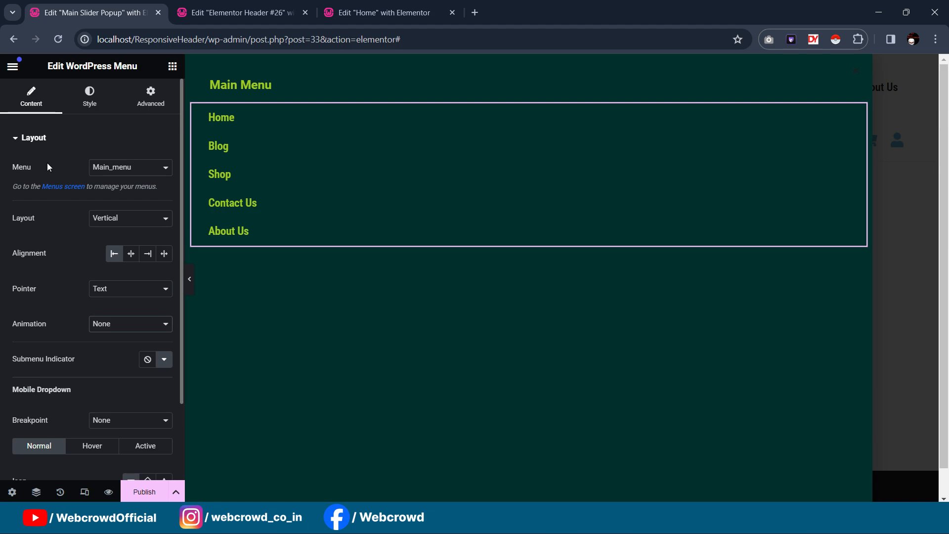
Reduce the vertical menu's typography size to 16 px
left_click(95, 100)
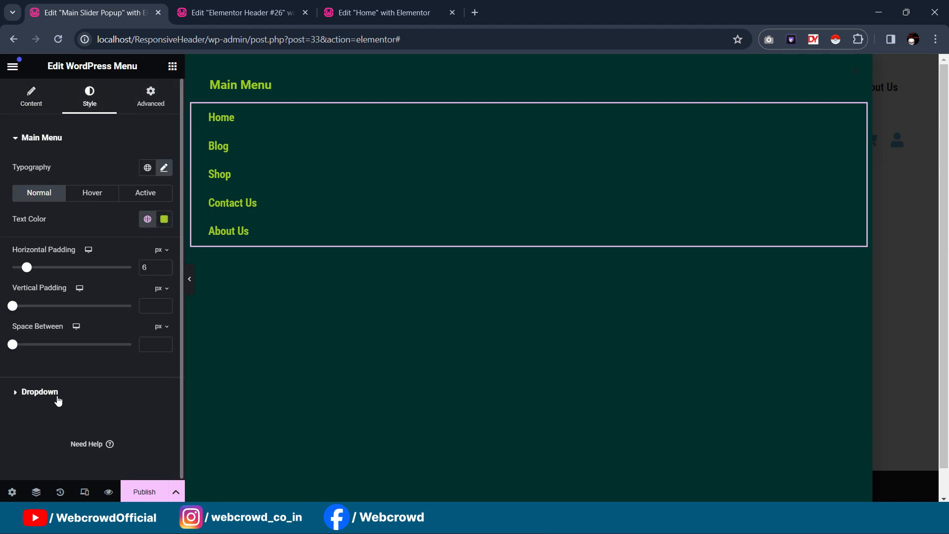
left_click(163, 169)
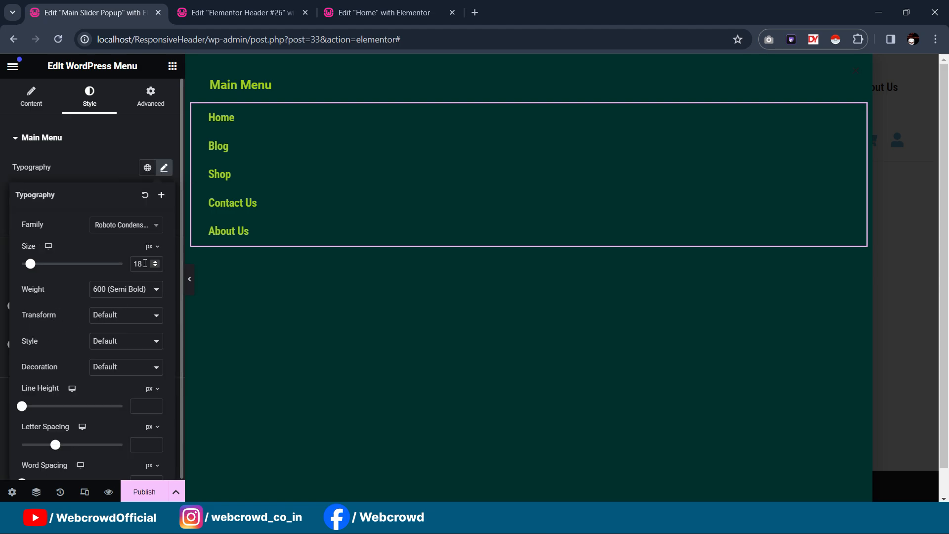
key("Down")
key("Down")
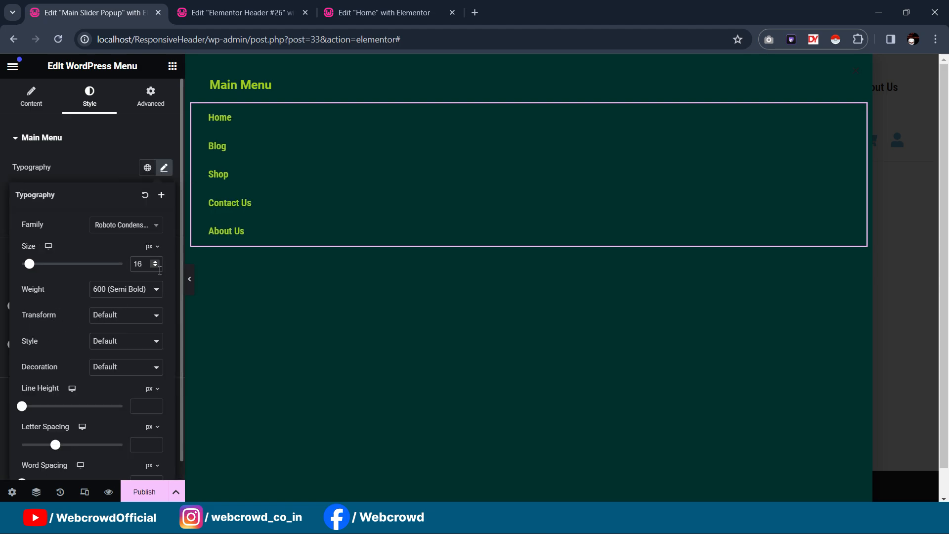
left_click(95, 167)
Set the menu items' vertical padding to 7 px and preview the popup with the editing panel hidden
left_click(31, 97)
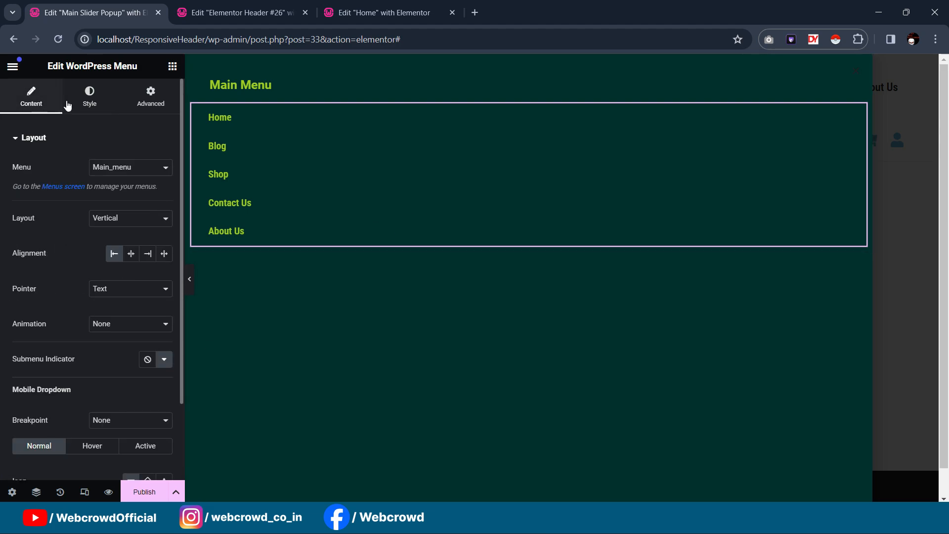
left_click(87, 99)
left_click_drag(14, 306, 30, 309)
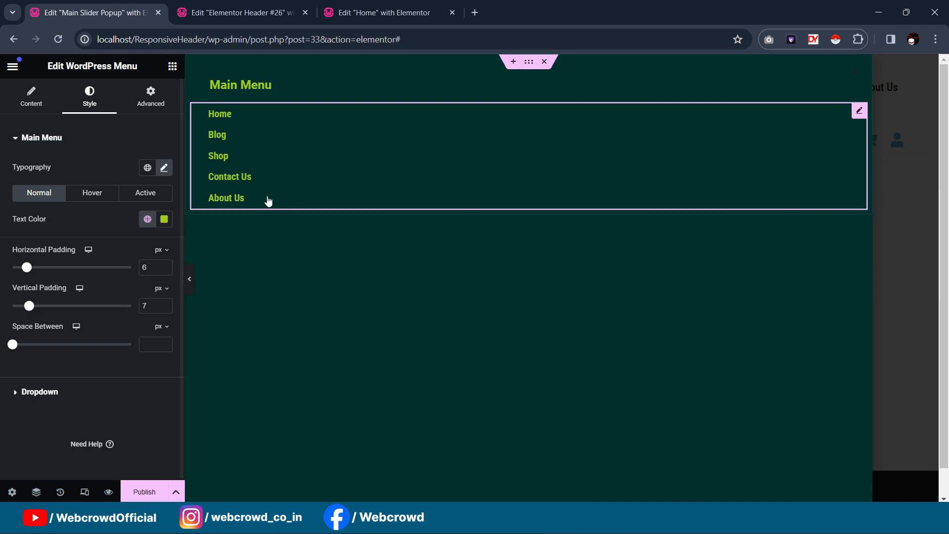
left_click(191, 278)
left_click(3, 273)
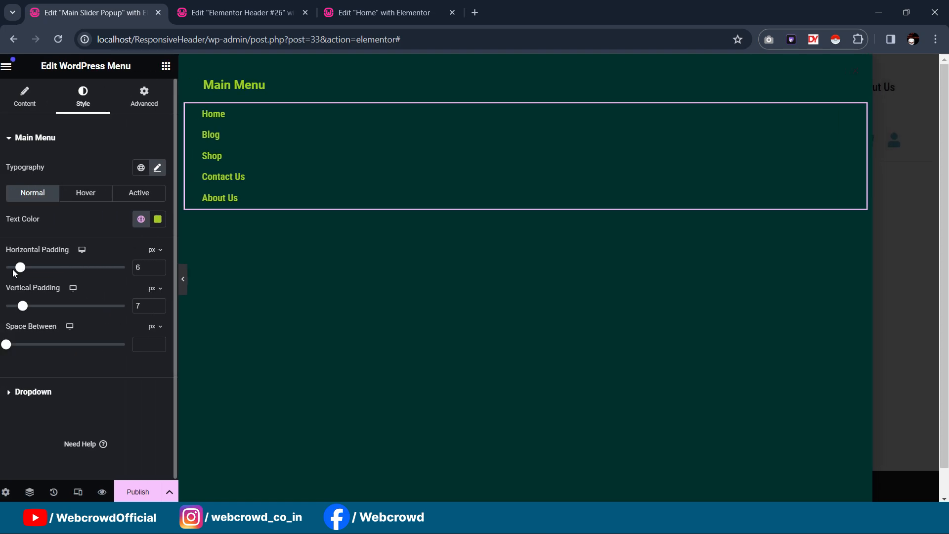
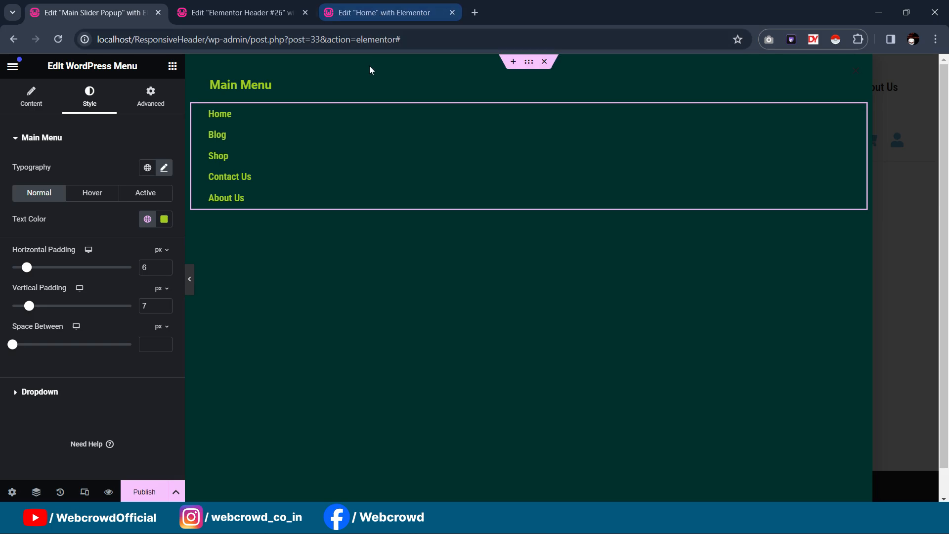
Copy the Search Form widget from the Elementor Header #26 template and paste it into the Main Slider Popup's container
left_click(243, 20)
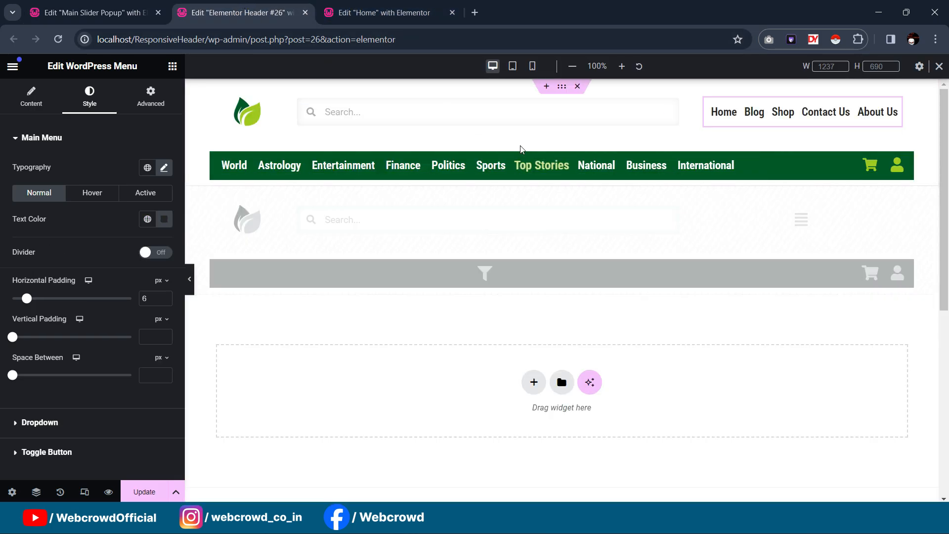
right_click(671, 113)
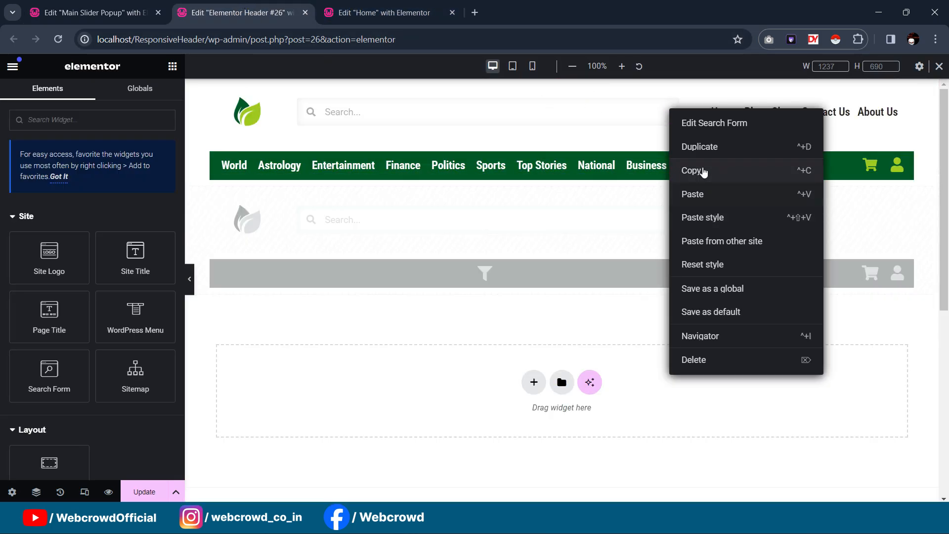
left_click(692, 166)
left_click(94, 12)
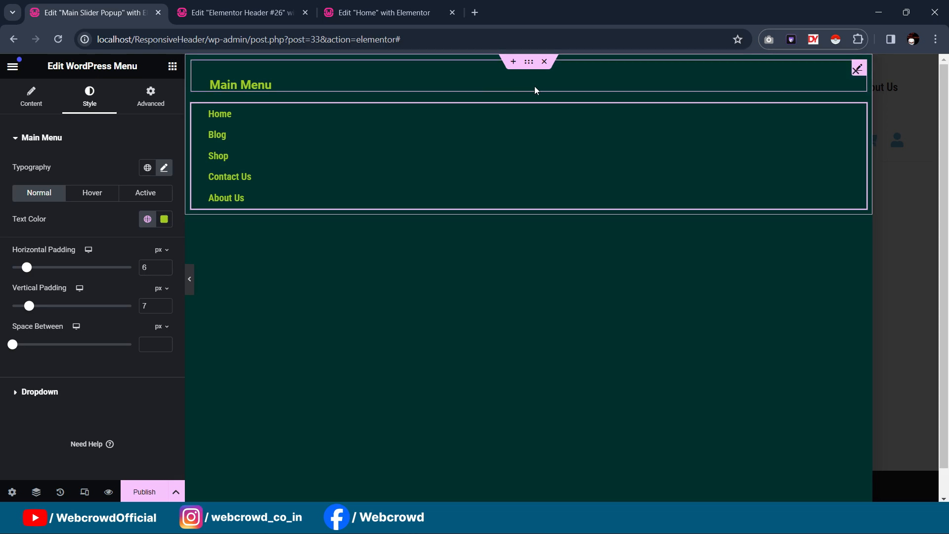
right_click(531, 67)
left_click(567, 184)
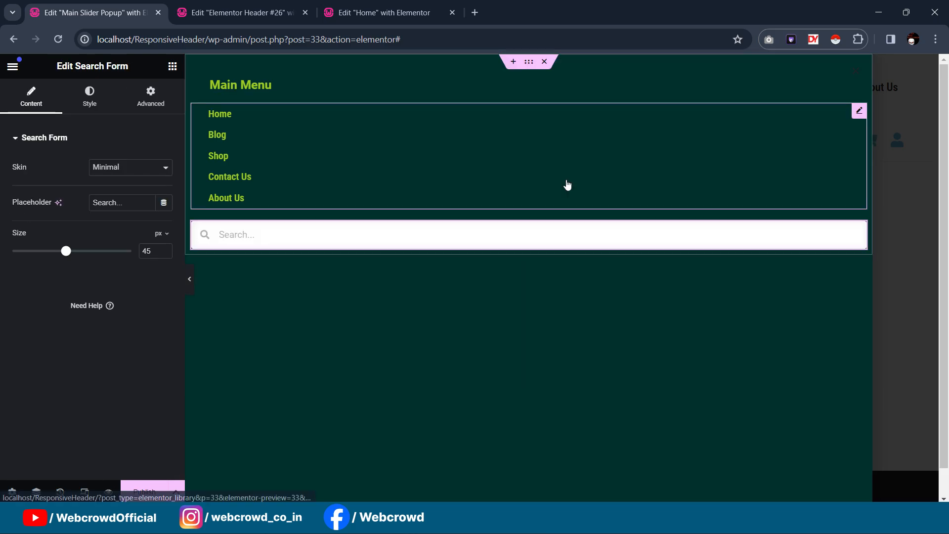
Preview the popup without the editing panel, and reset the Search Form's box shadow in its style settings
left_click(90, 95)
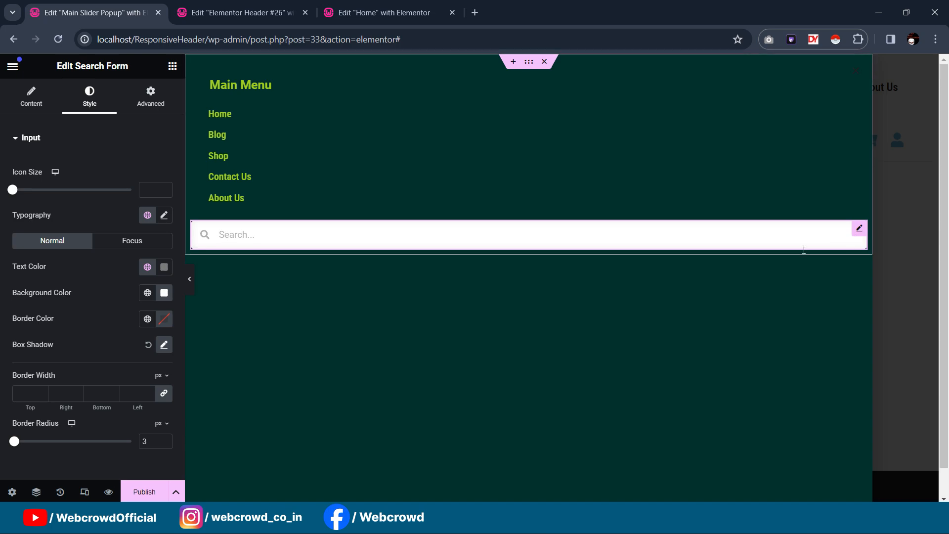
left_click(189, 278)
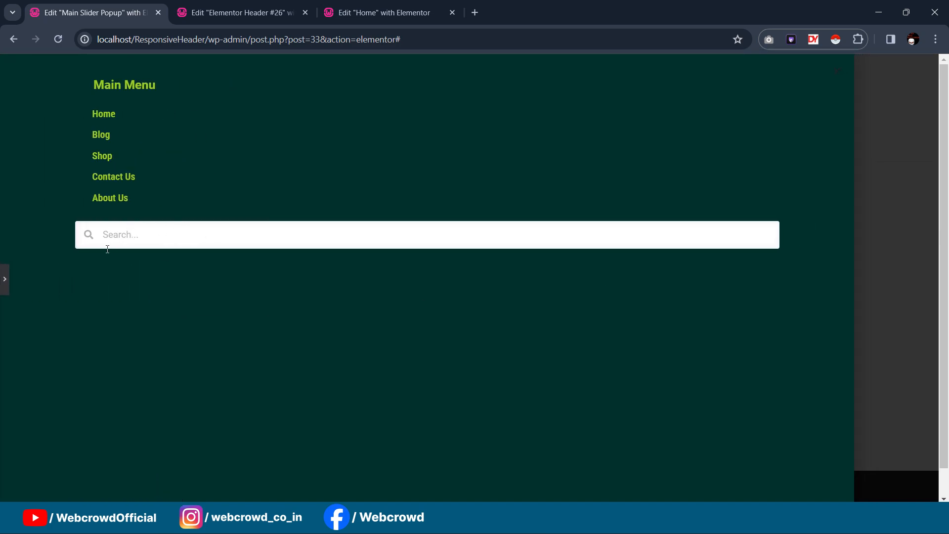
left_click(4, 280)
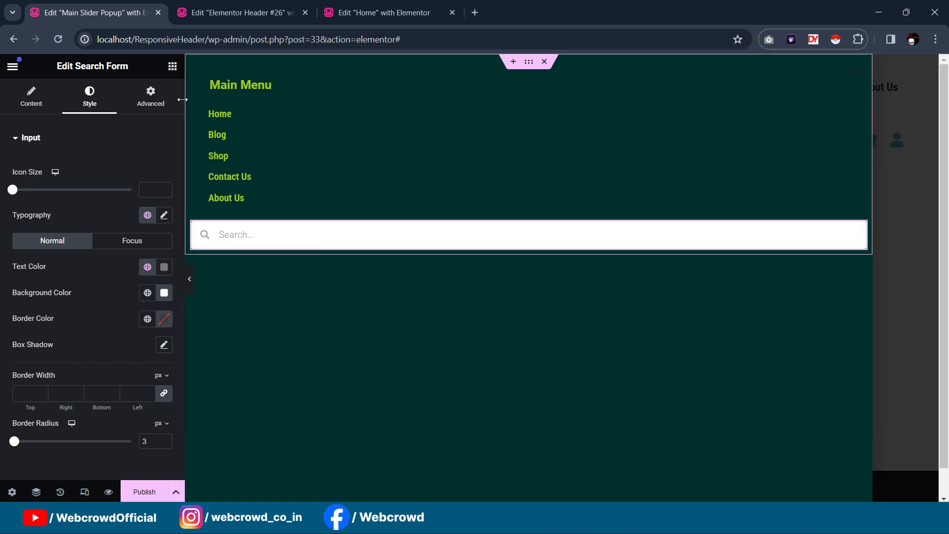
Give the Search Form a custom width of 70%
left_click(165, 108)
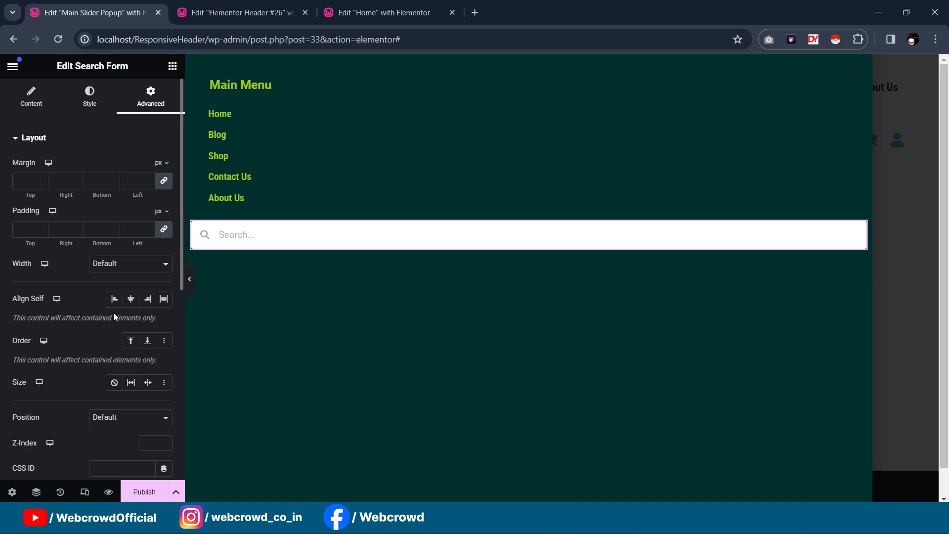
left_click(142, 265)
left_click(124, 304)
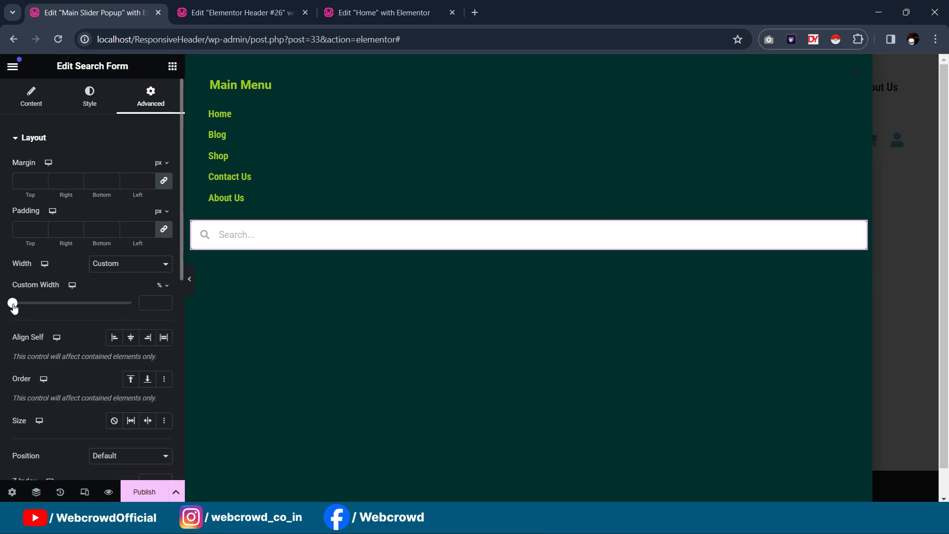
left_click_drag(14, 307, 42, 312)
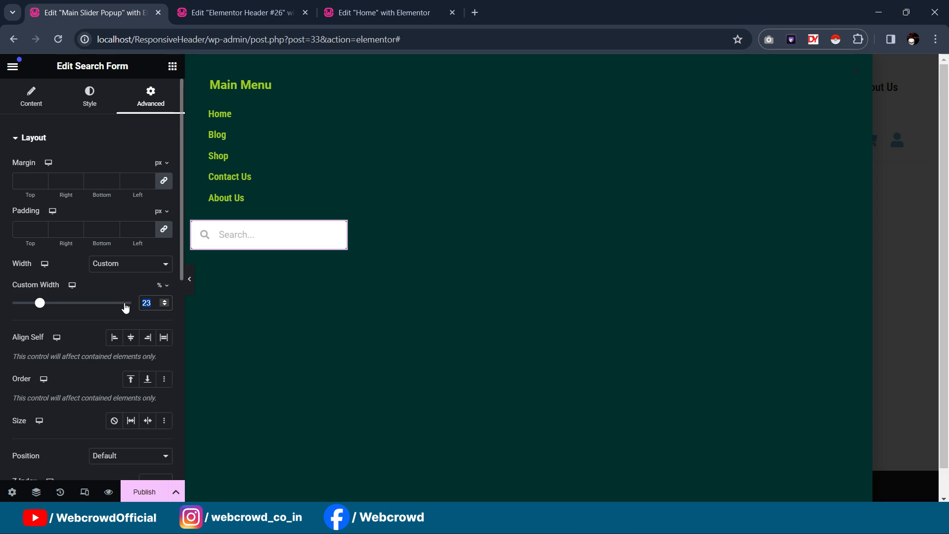
type("70")
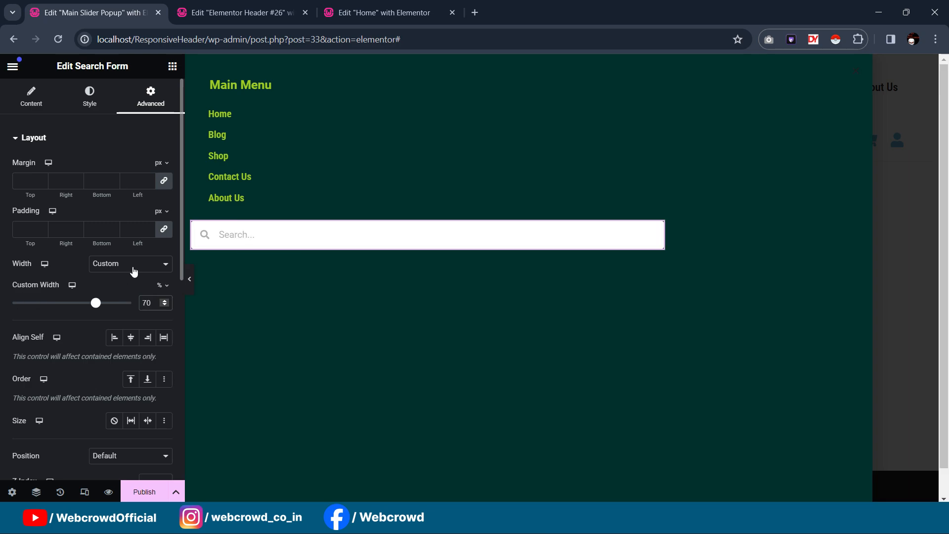
Unlink the Search Form's margin values, set the left margin to 23 px, and preview its alignment with the menu items
left_click(163, 185)
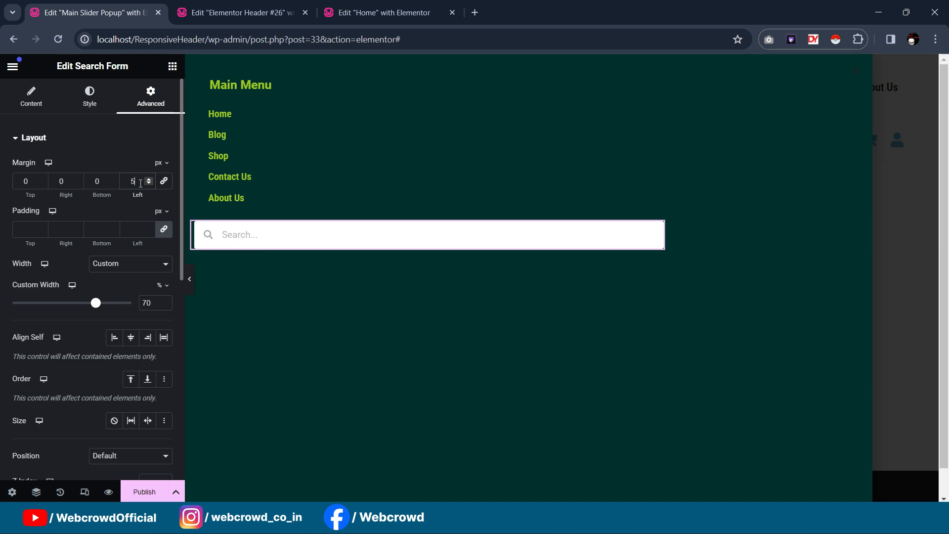
key("Up")
key("Up")
key("Up")
key("Up")
key("Up")
key("Up")
key("Up")
key("Up")
key("Up")
key("Up")
key("Up")
key("Up")
key("Up")
key("Up")
key("Up")
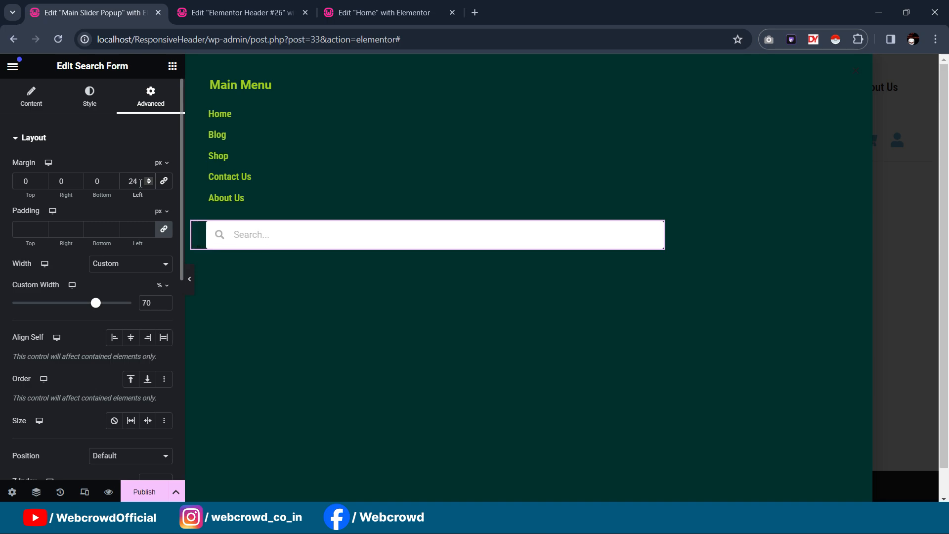
left_click(190, 279)
left_click(4, 282)
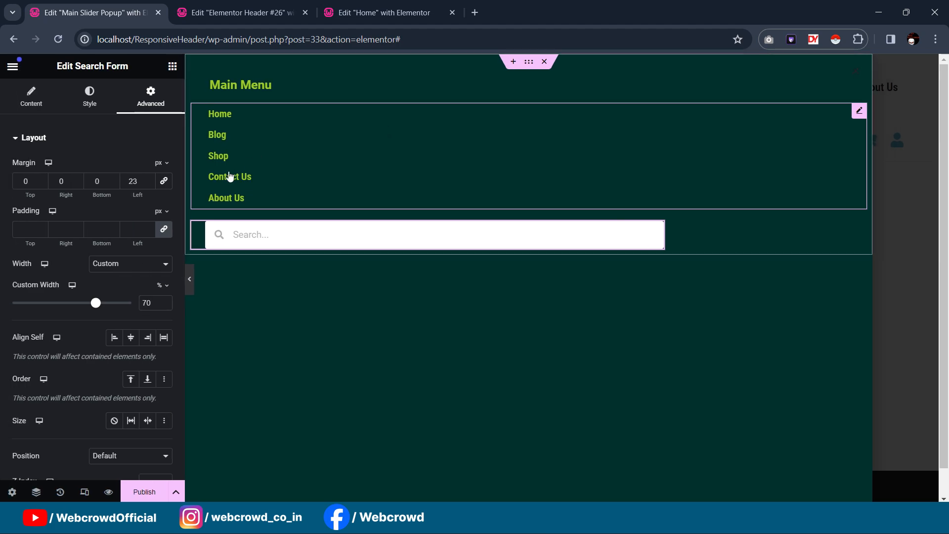
Find the Social Icons widget and add it below the search form in the popup
left_click(172, 66)
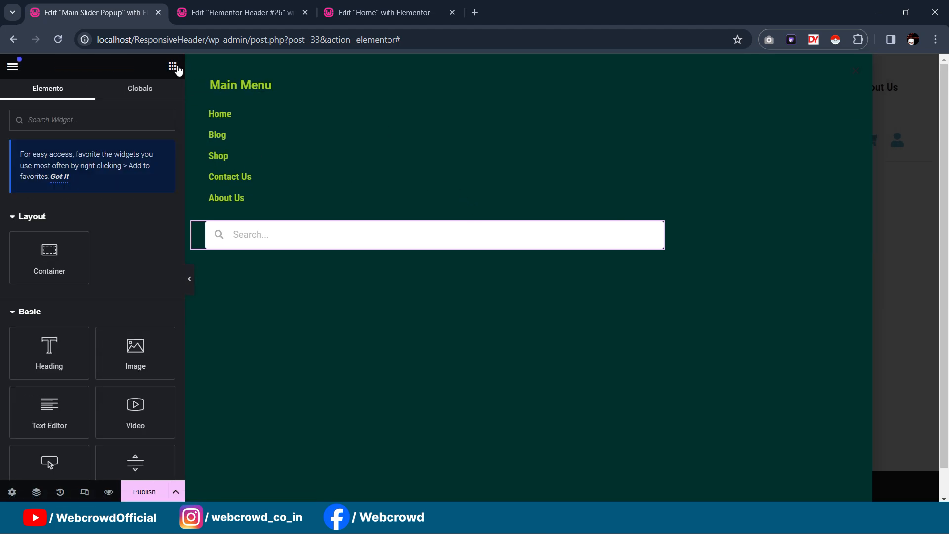
left_click(102, 120)
type("s")
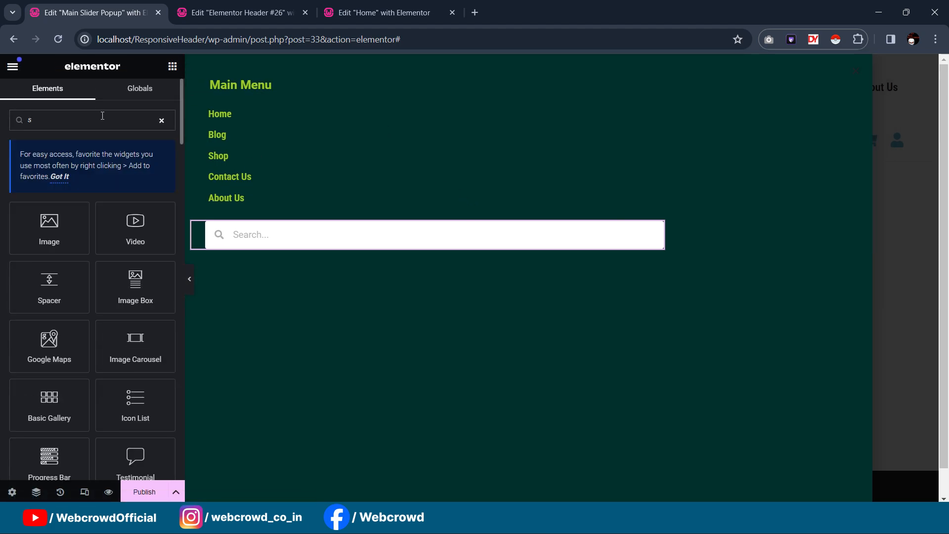
type("oc")
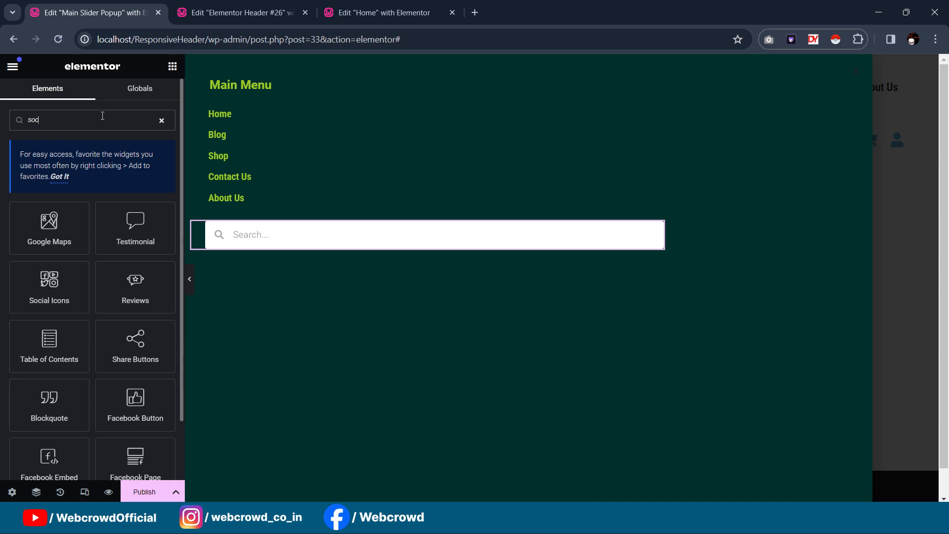
type("ia")
left_click_drag(46, 227, 282, 243)
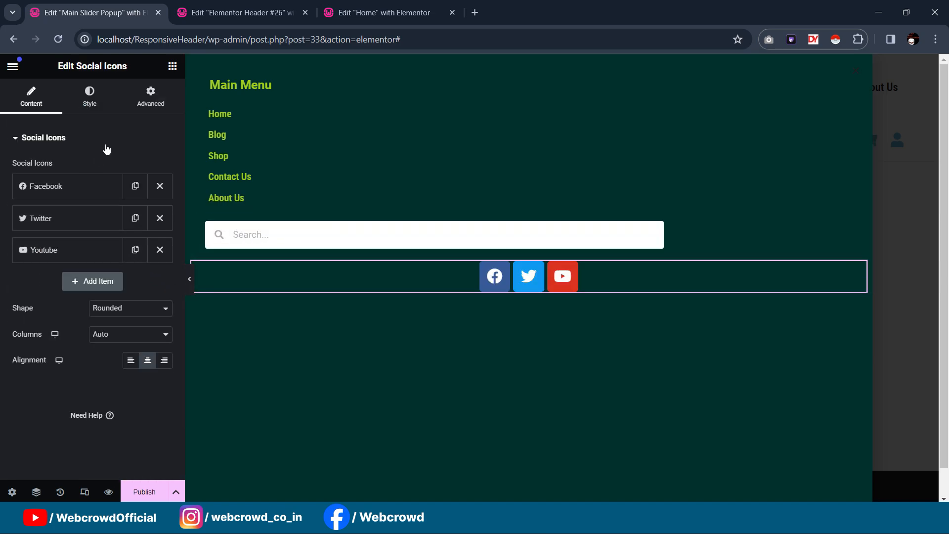
Set the social icons' size to 15 px and their spacing to 8 px
left_click(90, 99)
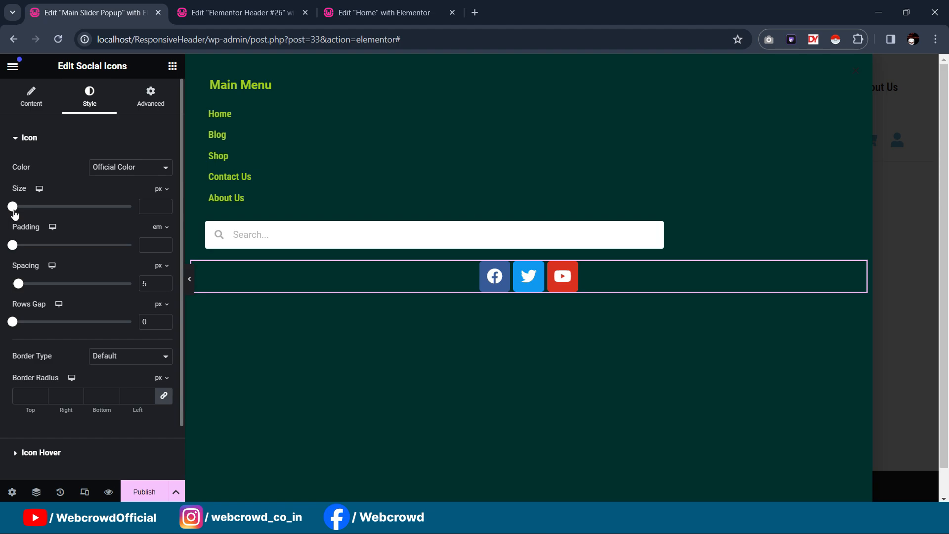
mouse_move(15, 212)
left_mouse_down()
mouse_move(25, 213)
mouse_move(18, 217)
left_mouse_up()
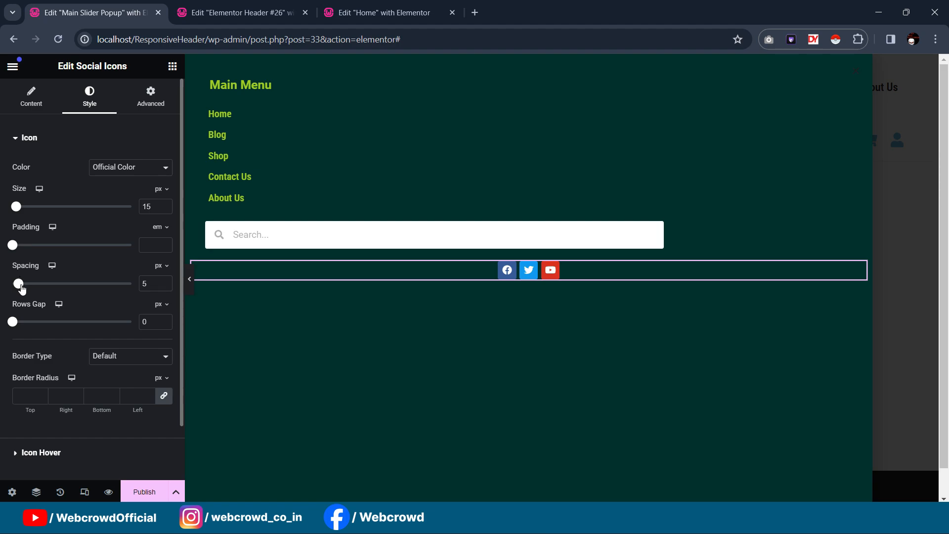
left_click_drag(17, 290, 24, 294)
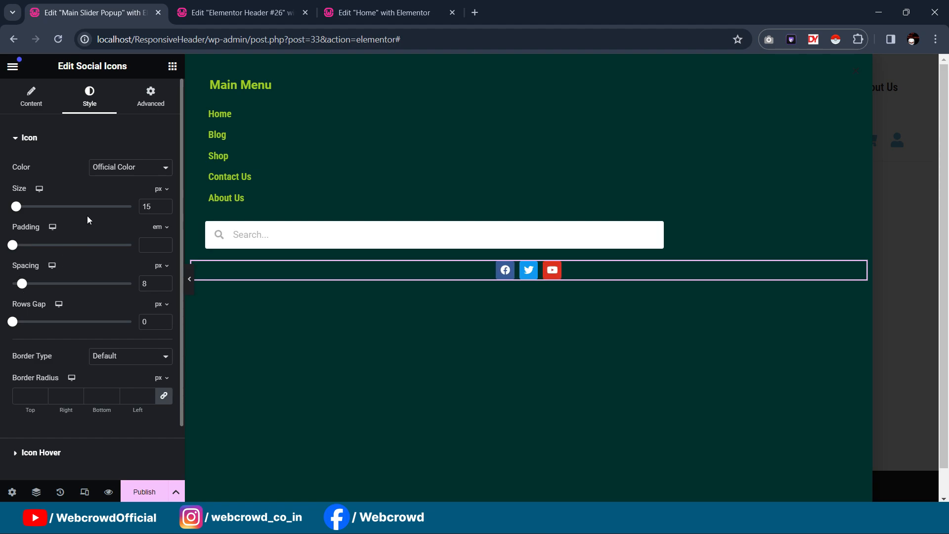
Left-align the social icons and set their left margin to 21 px with the other margins at 0
left_click(47, 106)
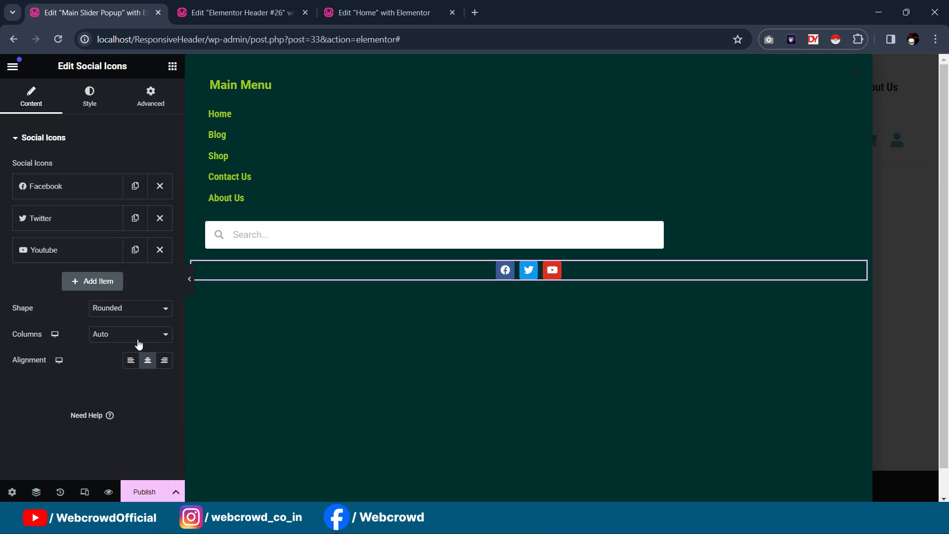
left_click(132, 364)
left_click(151, 97)
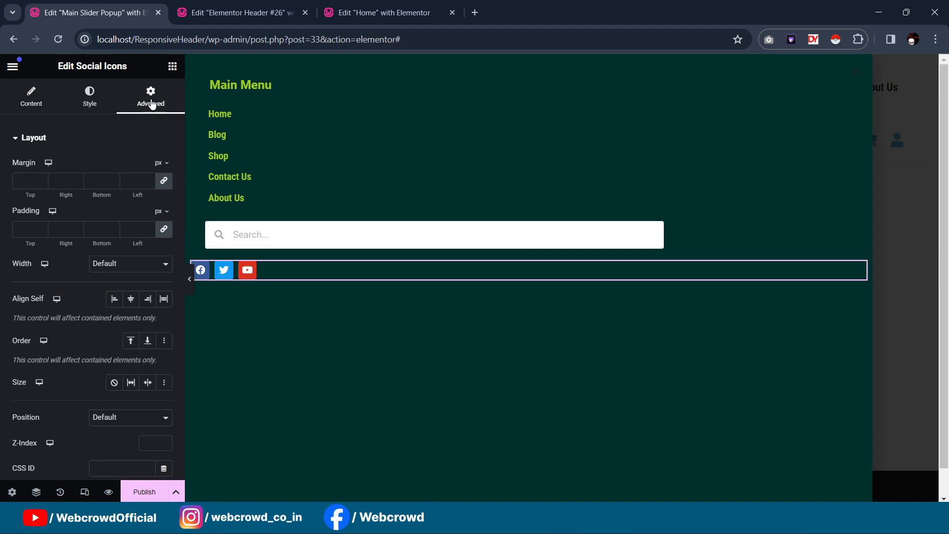
left_click(142, 185)
type("20")
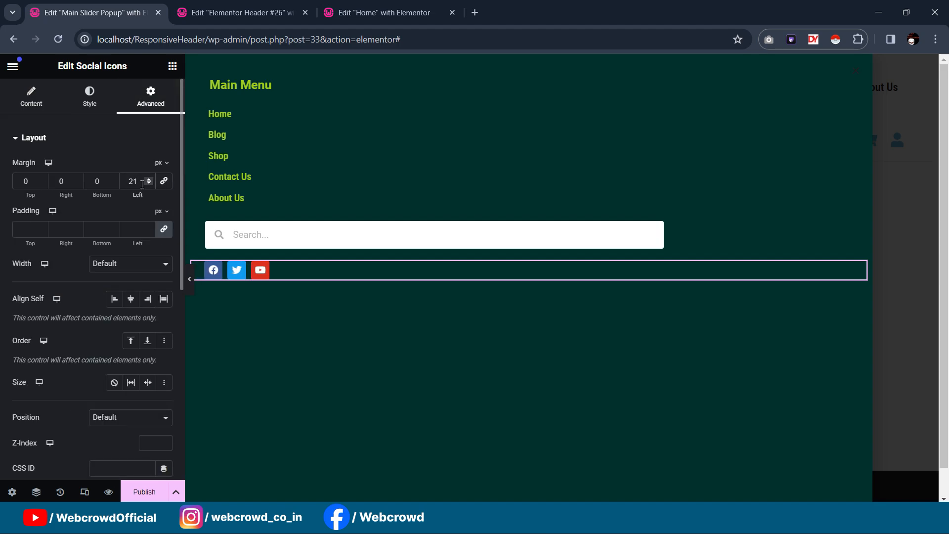
key("Up")
key("Down")
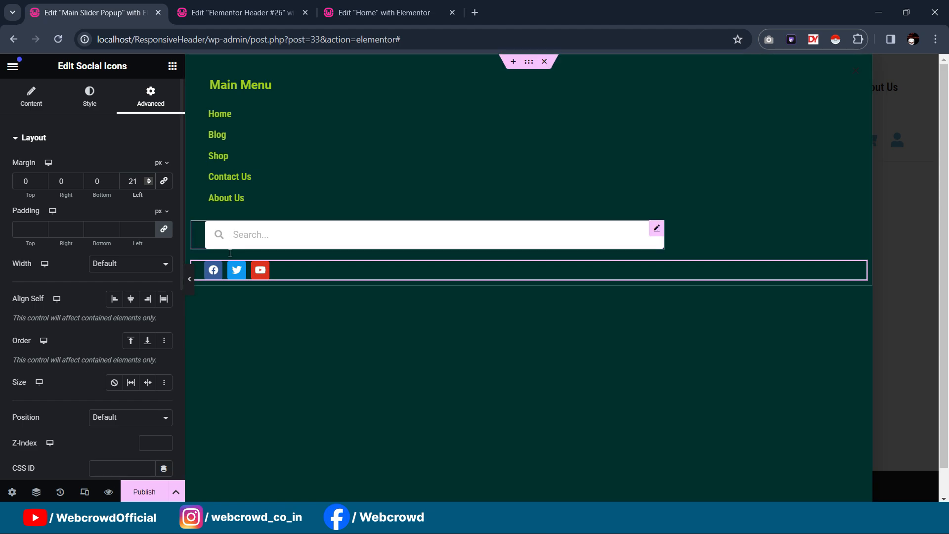
Preview the popup without the editing panel and publish it without adding any display conditions
left_click(189, 278)
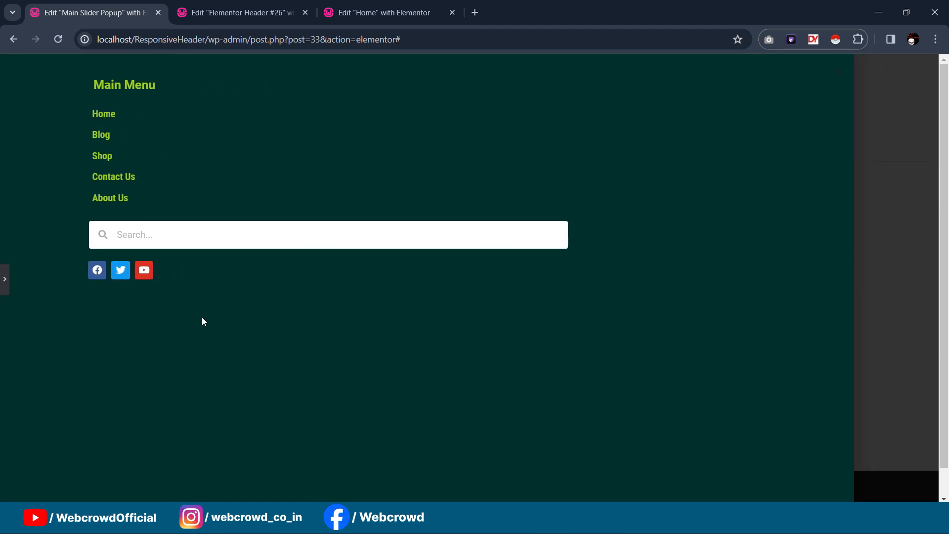
left_click(4, 280)
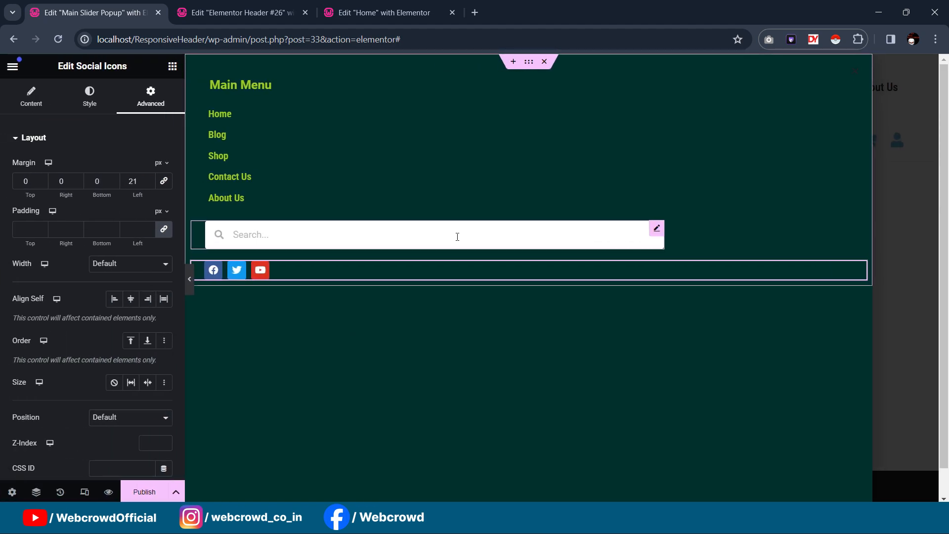
left_click(144, 492)
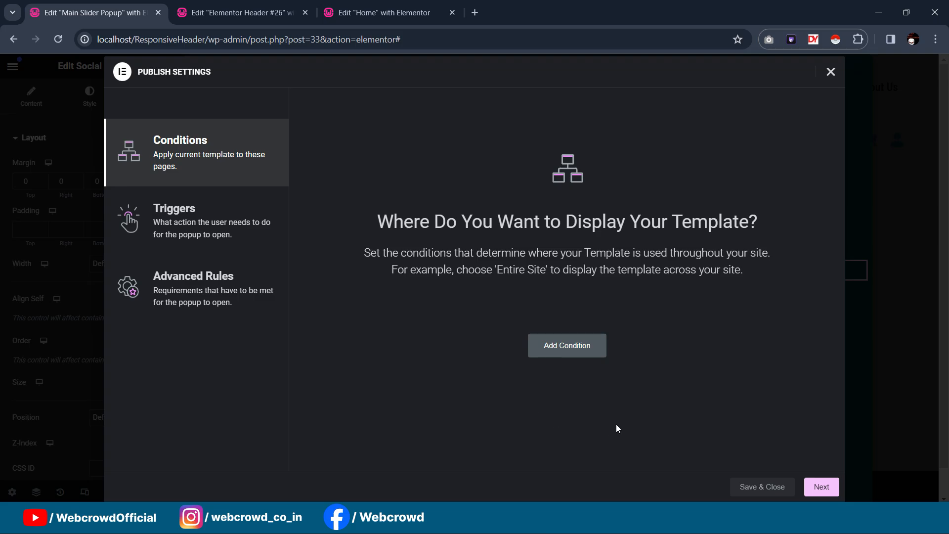
left_click(762, 487)
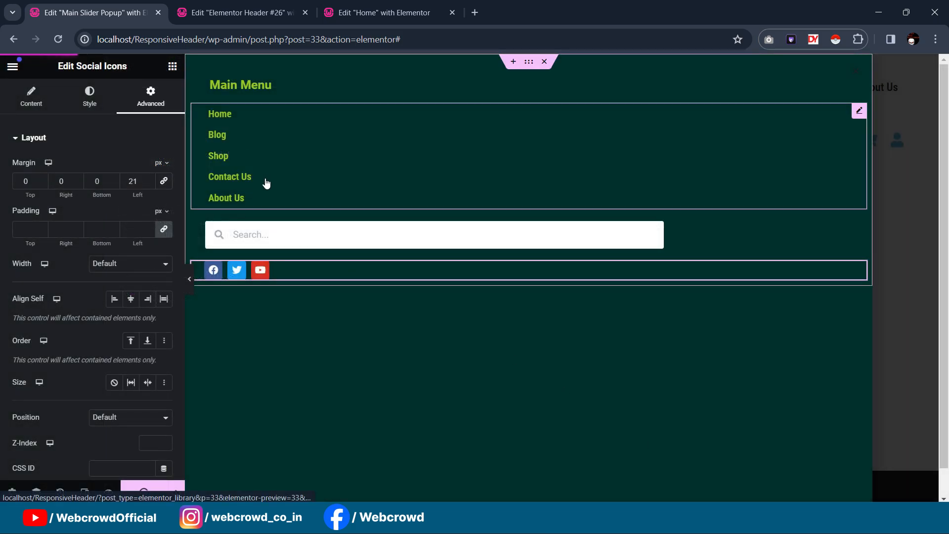
left_click(13, 40)
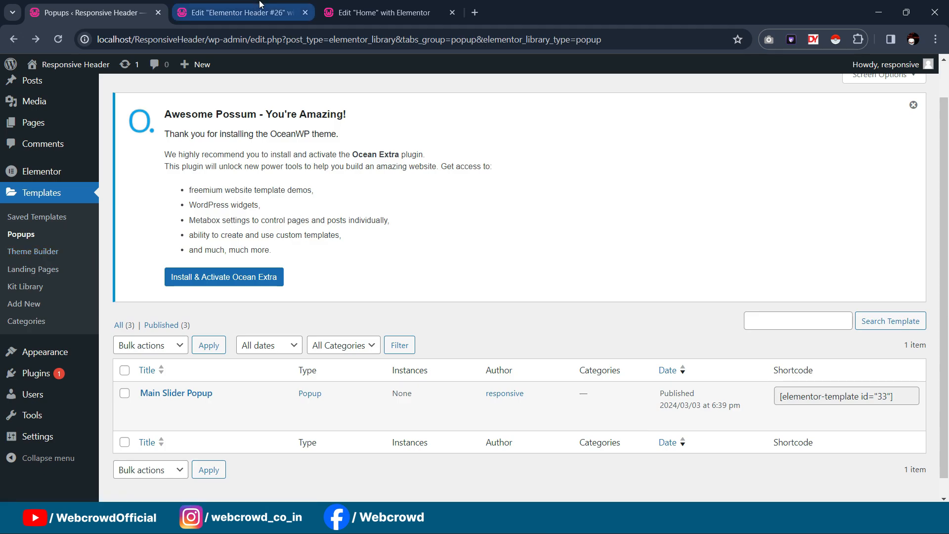
Switch to the Elementor Header #26 template, update it, and check the header in mobile portrait view
left_click(239, 9)
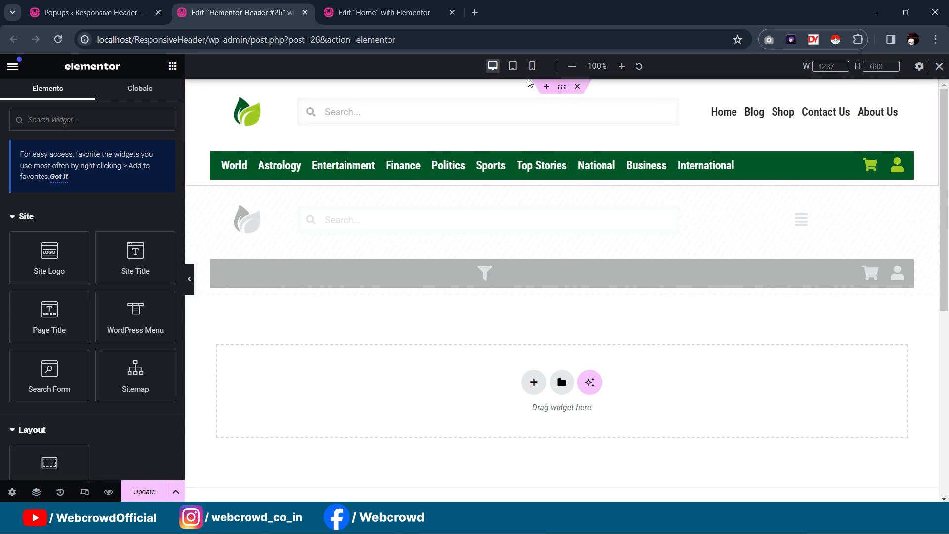
left_click(512, 66)
left_click(492, 65)
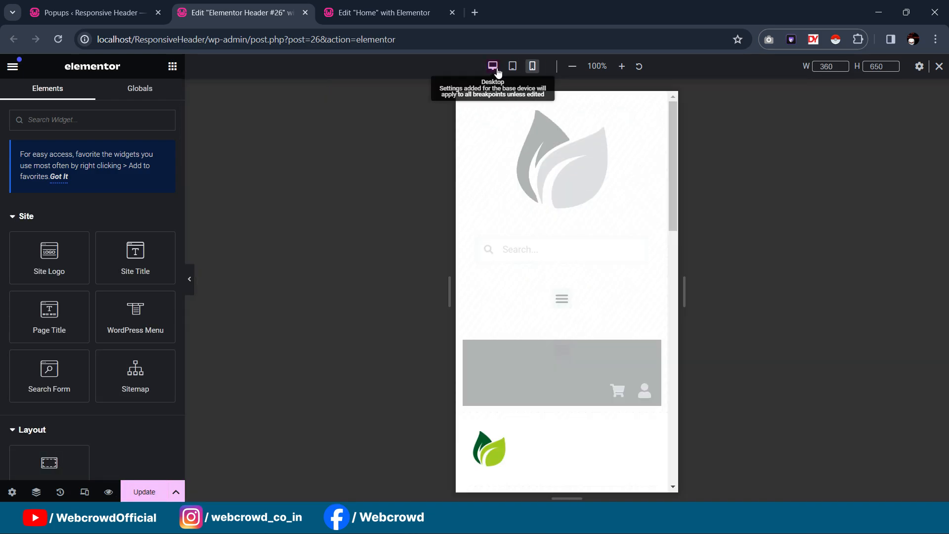
left_click(148, 492)
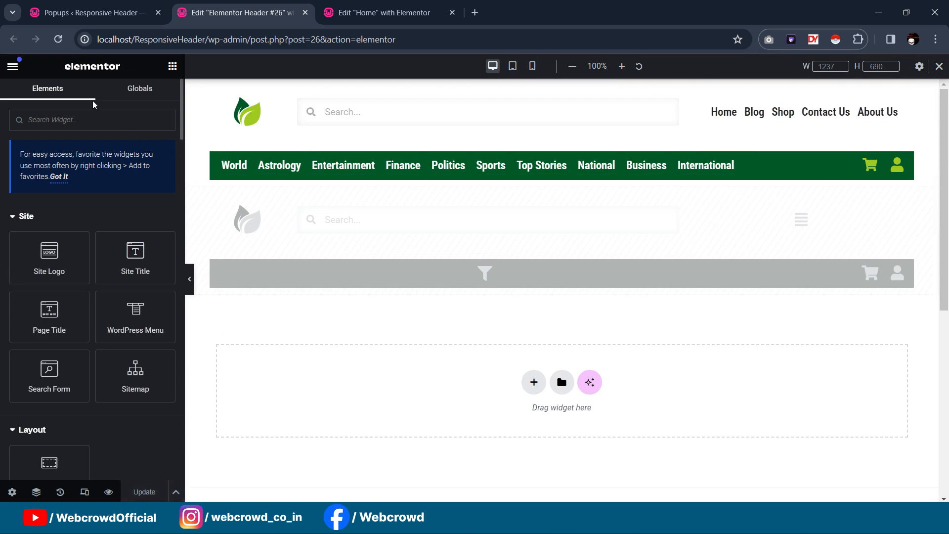
left_click(58, 40)
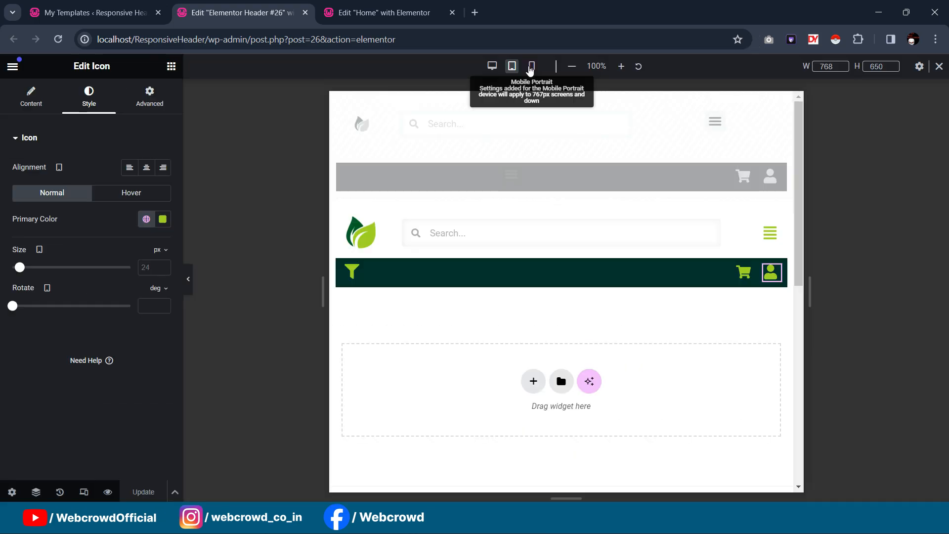
left_click(530, 68)
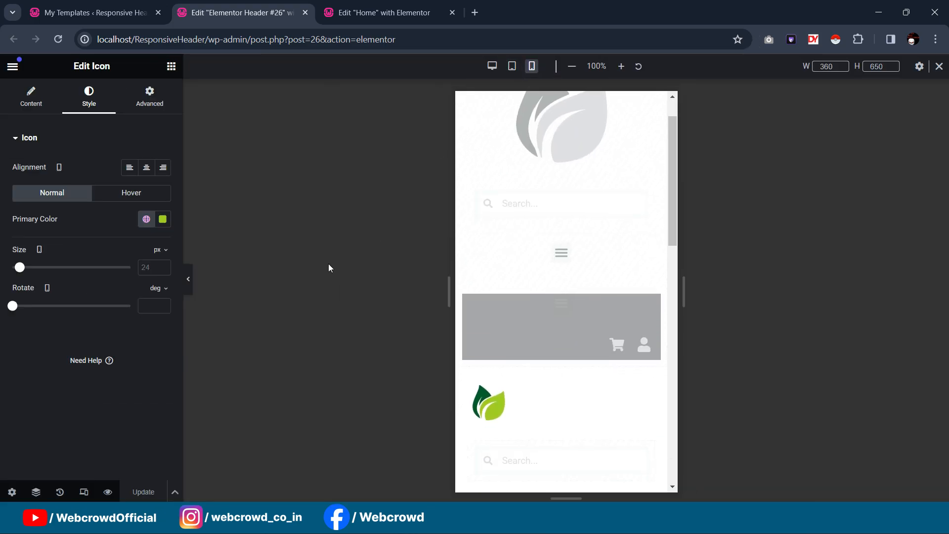
left_click(188, 279)
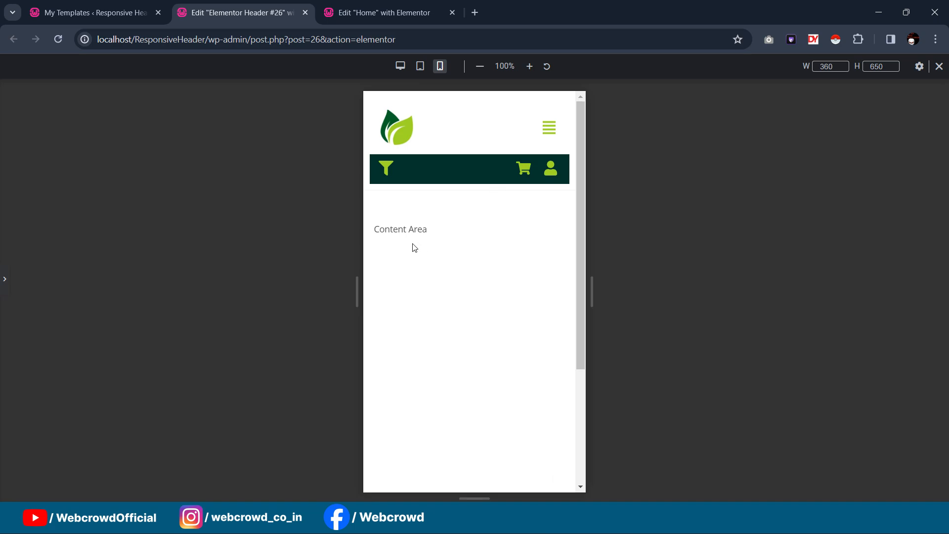
left_click(4, 279)
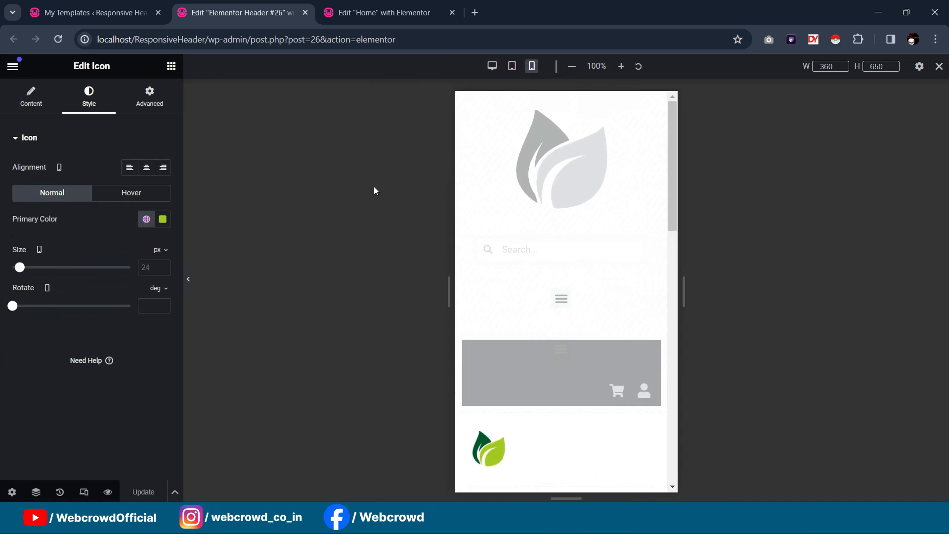
In tablet view, give the header's hamburger menu icon a dynamic link with the Popup action
left_click(511, 68)
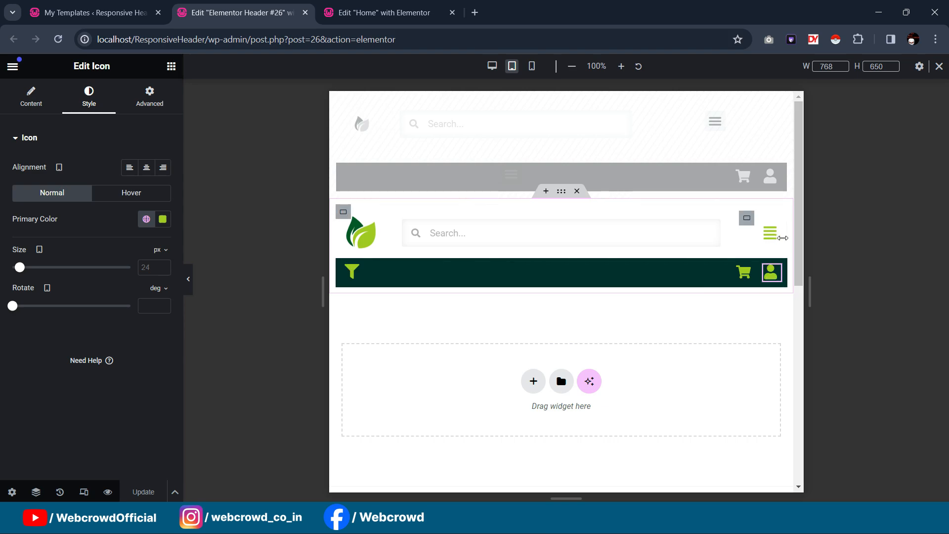
left_click(768, 235)
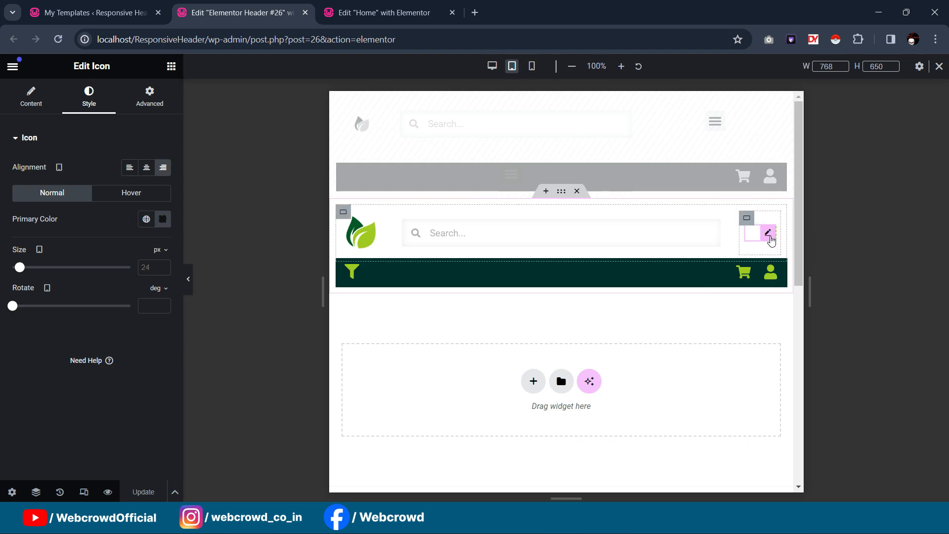
left_click(29, 99)
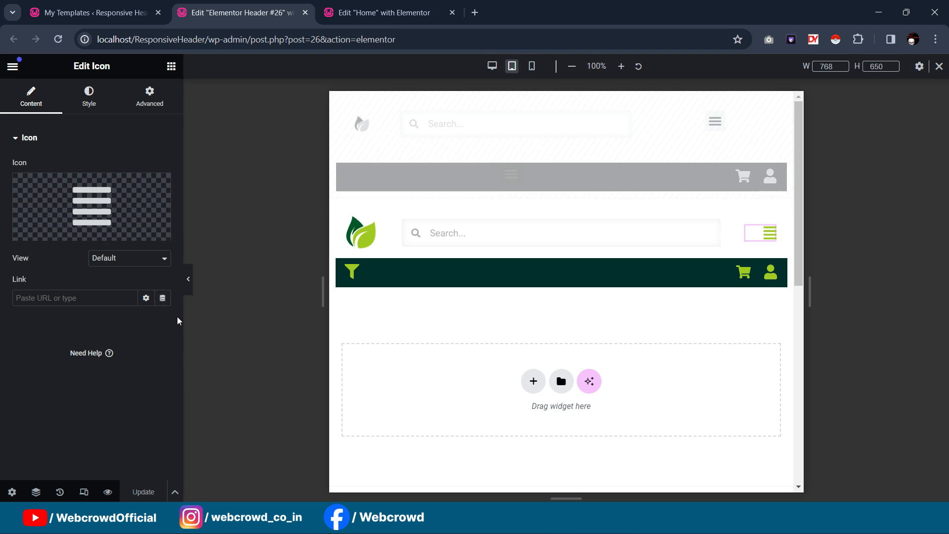
left_click(162, 297)
scroll(72, 393, "down", 3)
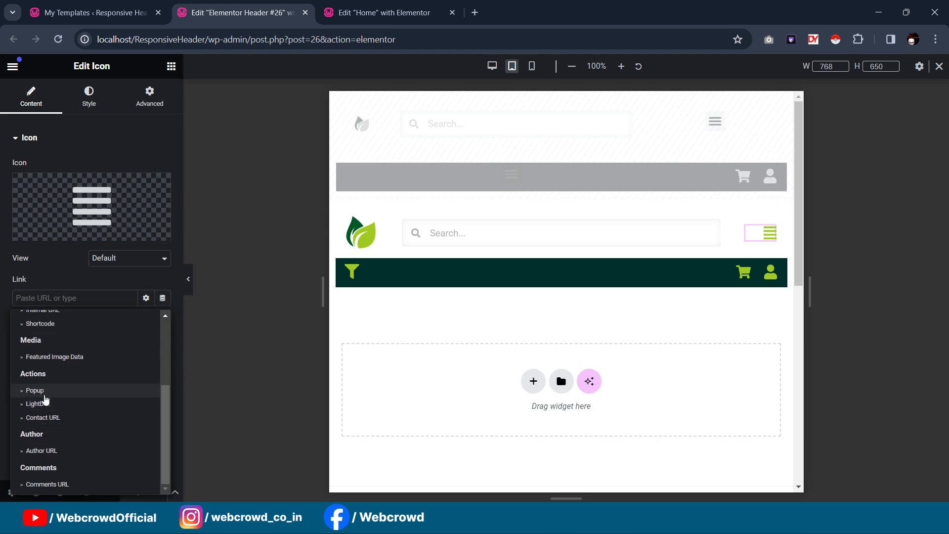
left_click(35, 390)
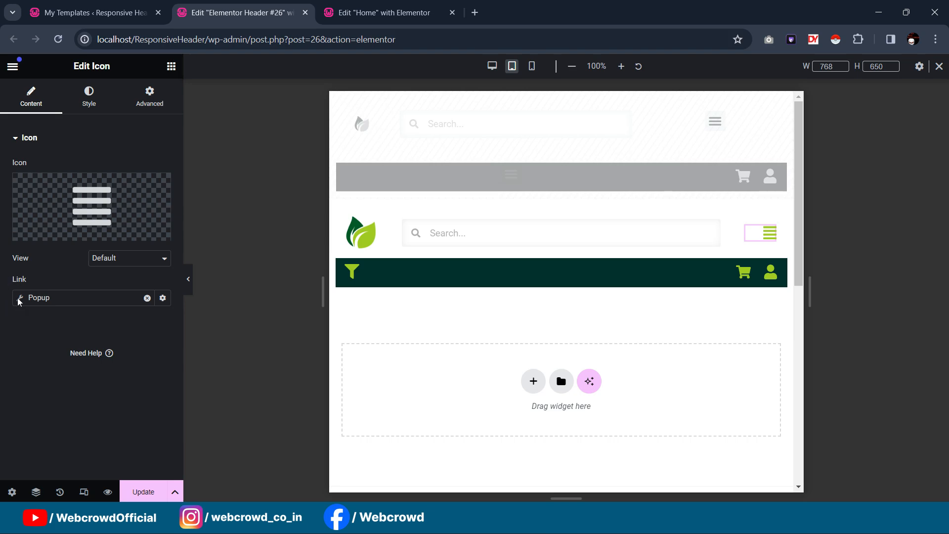
Set the icon's popup link to open Main Slider Popup and update the header template
left_click(20, 298)
left_click(65, 398)
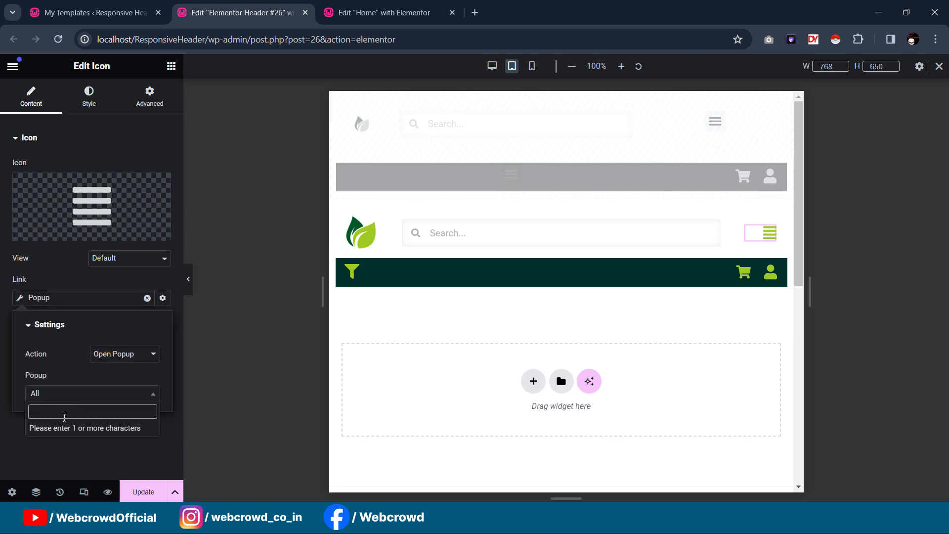
type("Mai")
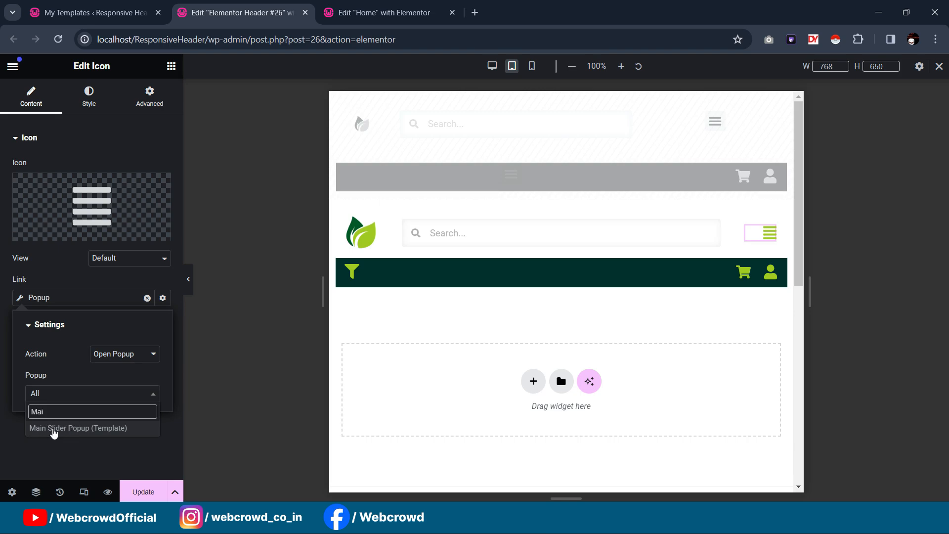
left_click(54, 427)
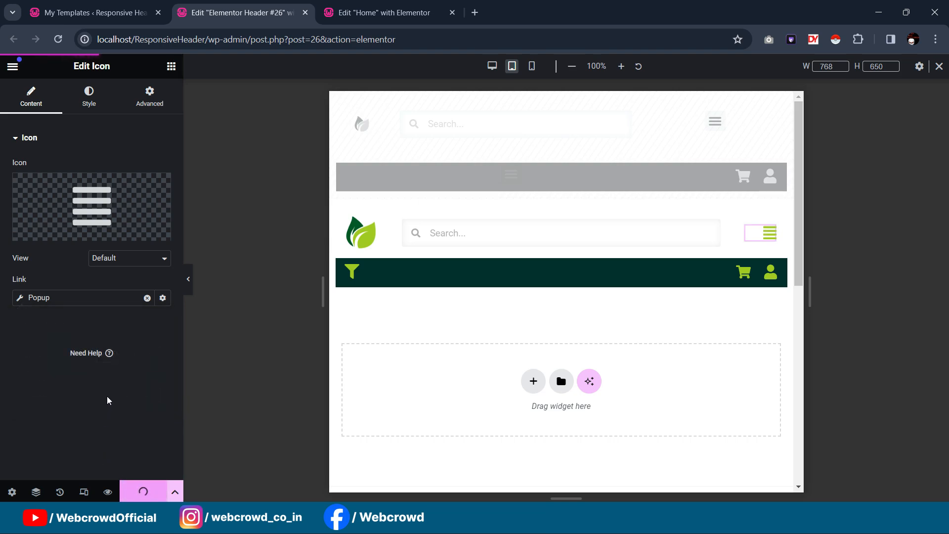
Open the live Responsive Header site in a new tab from the WordPress templates page
left_click(96, 5)
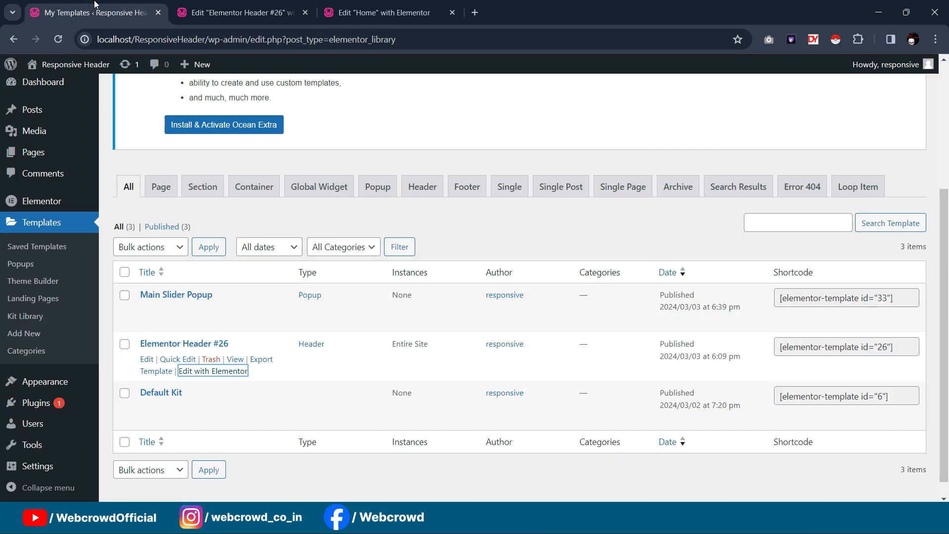
mouse_move(44, 69)
right_click(34, 85)
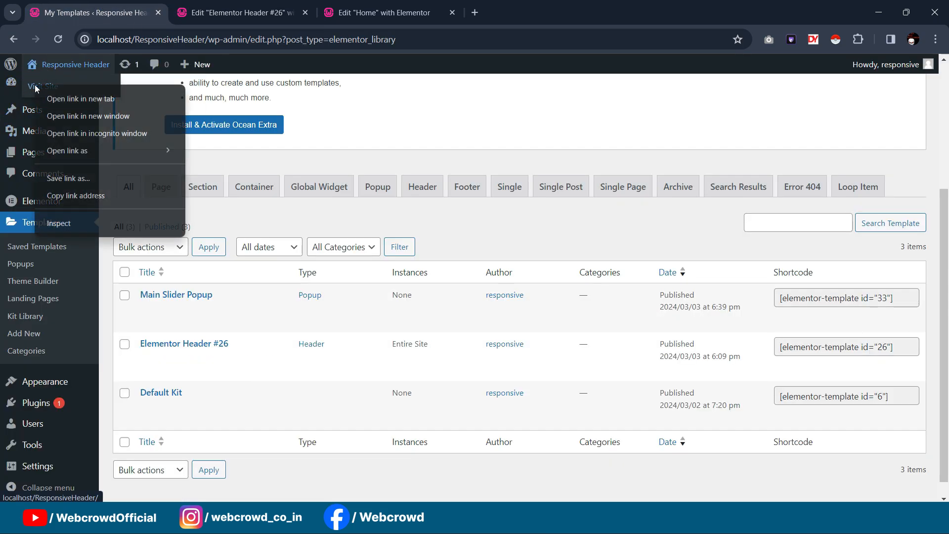
left_click(46, 99)
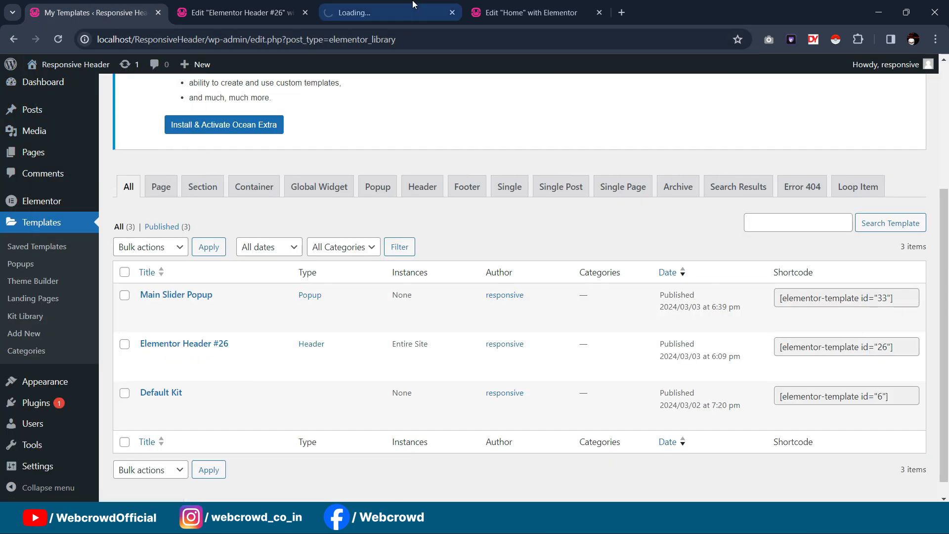
left_click(389, 16)
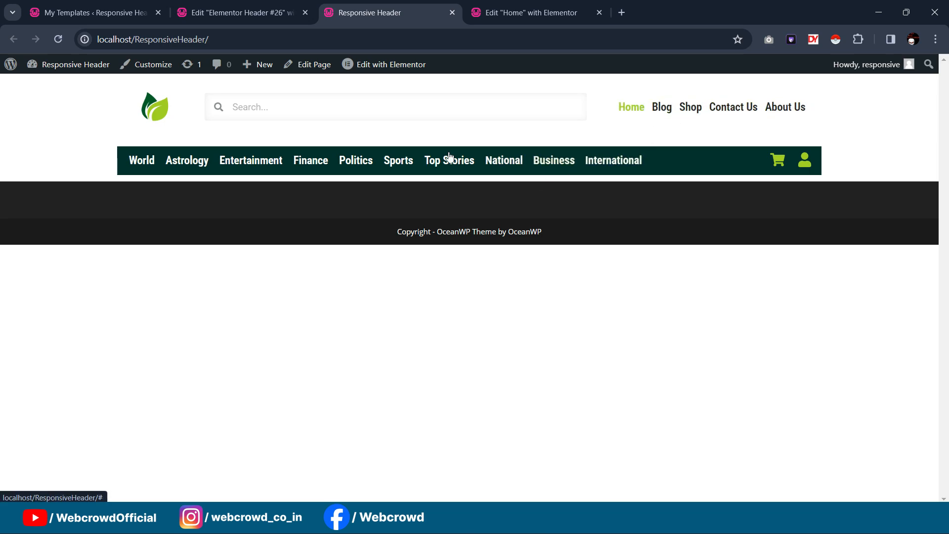
Inspect the live Responsive Header page in the browser's responsive device view at a width of 800
right_click(665, 315)
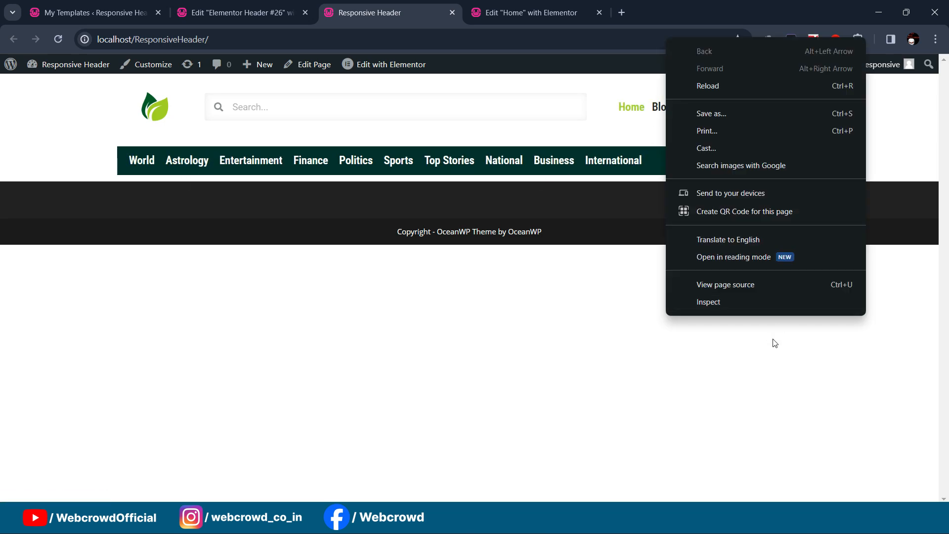
left_click(772, 351)
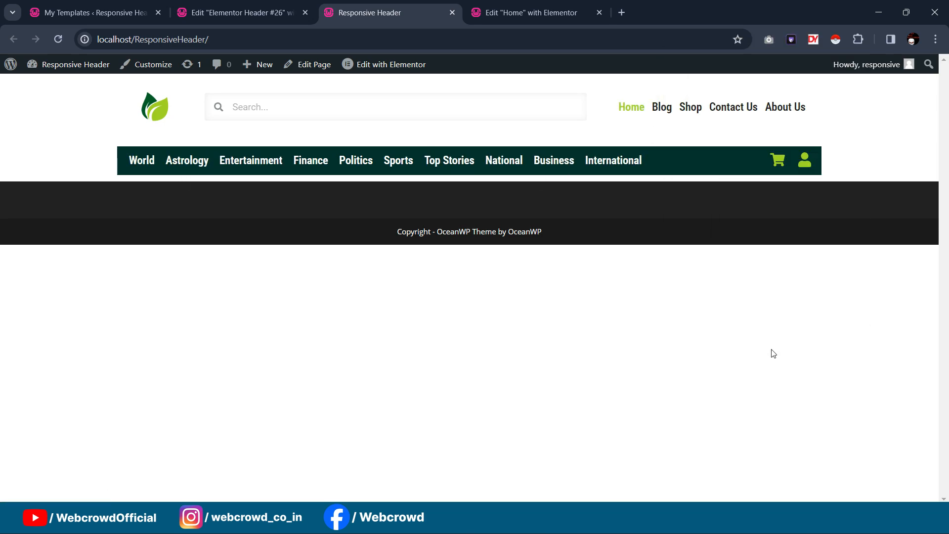
right_click(800, 299)
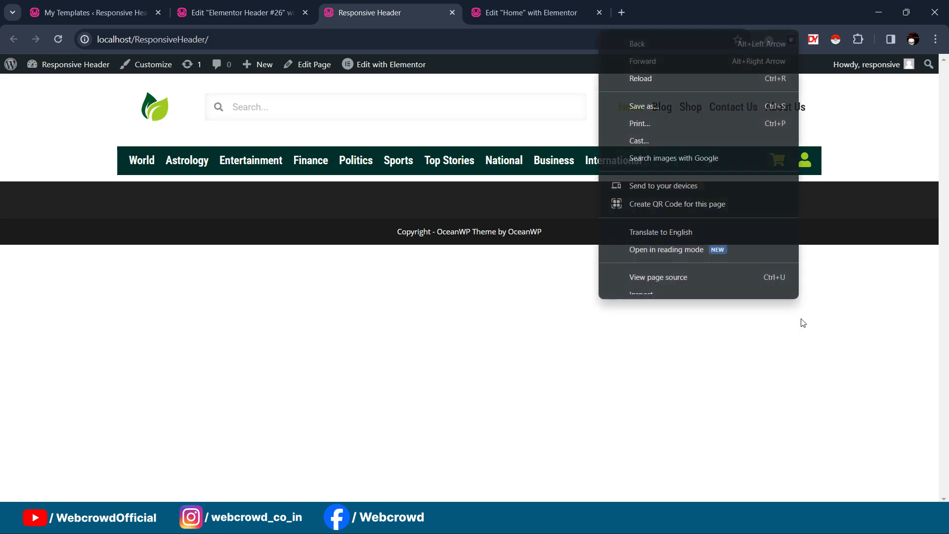
left_click(711, 299)
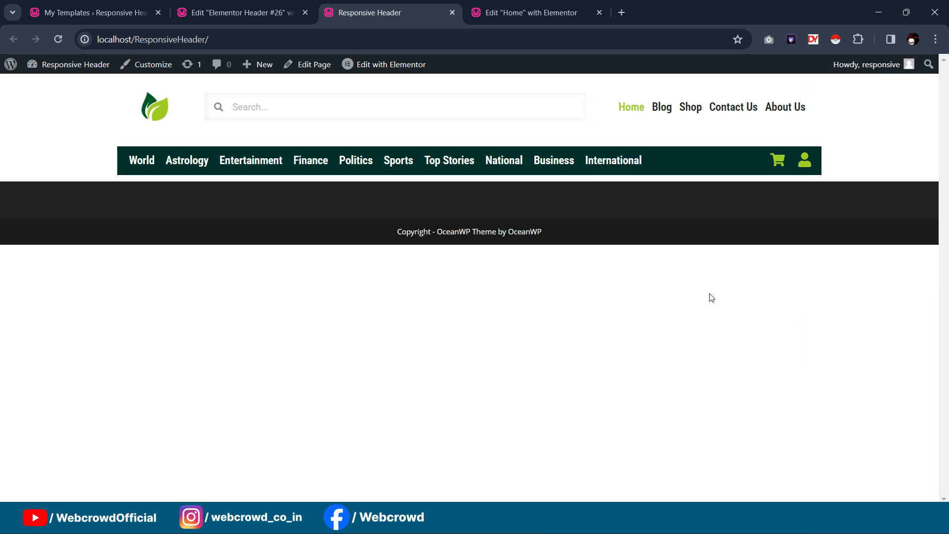
right_click(712, 288)
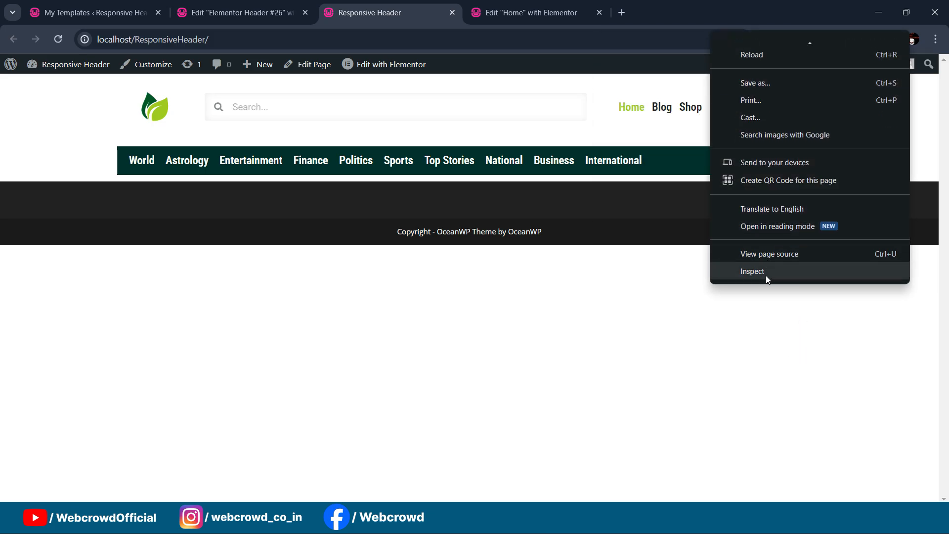
left_click(767, 279)
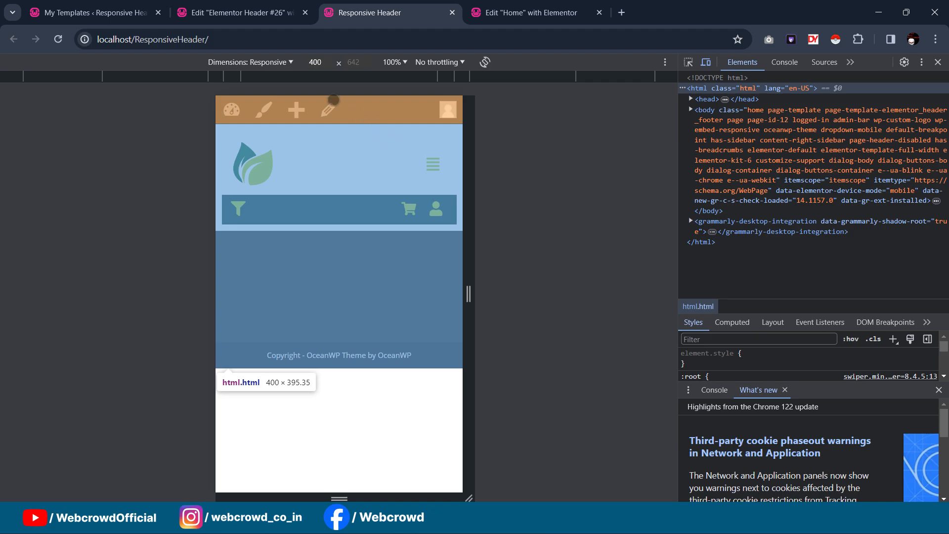
left_click(322, 60)
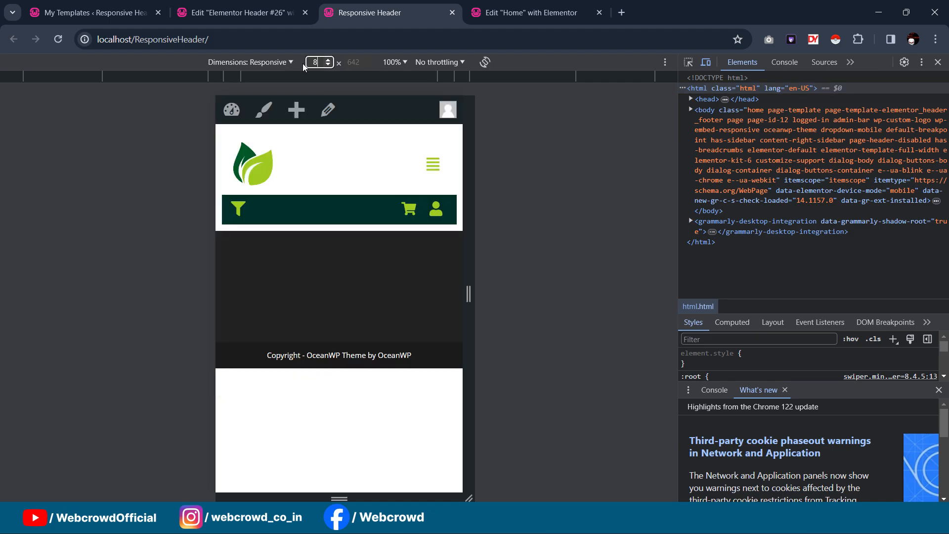
type("800")
key("Return")
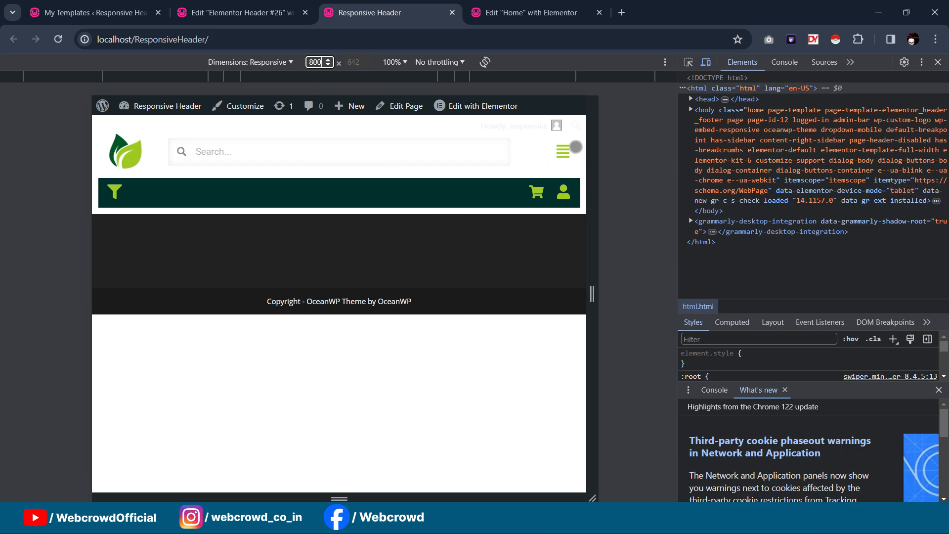
Test opening and closing the Main Menu popup from the header's hamburger icon at tablet width
left_click(564, 152)
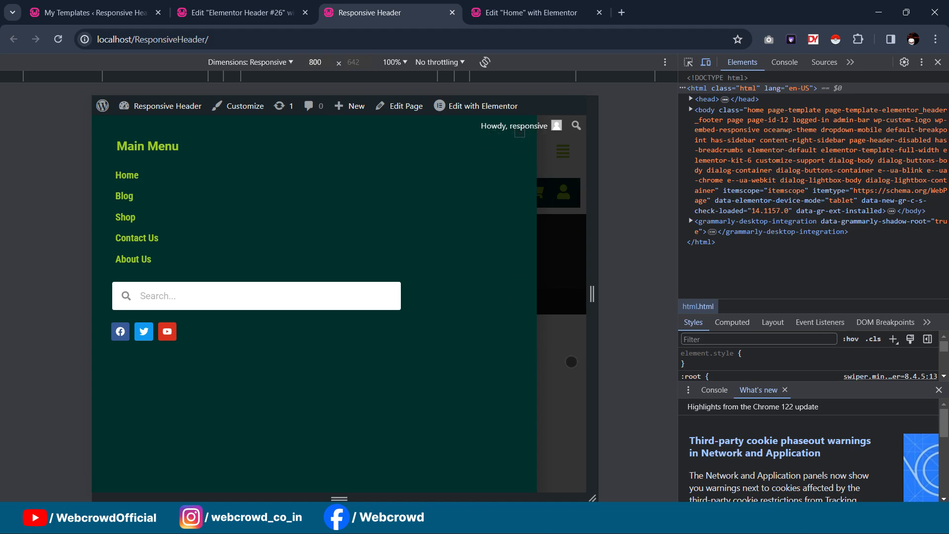
left_click(571, 361)
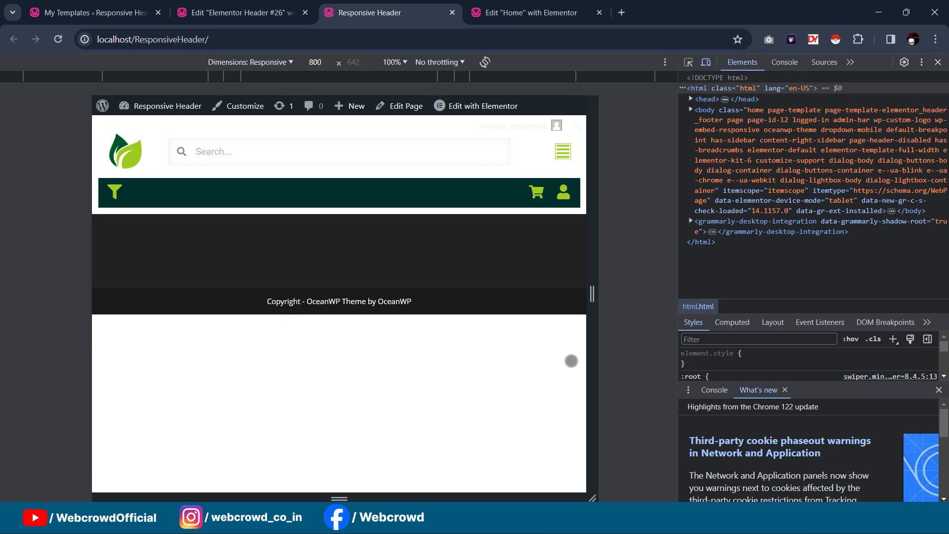
left_click(564, 150)
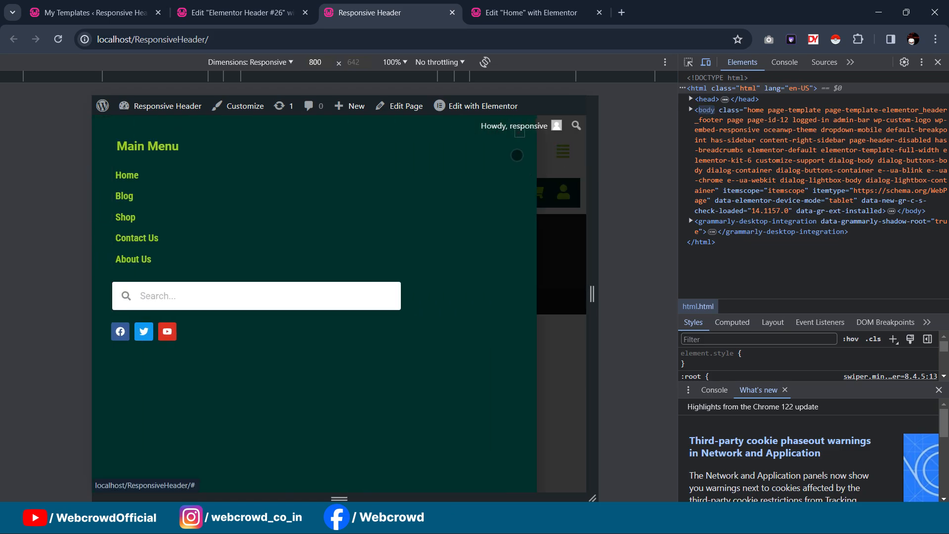
left_click(519, 134)
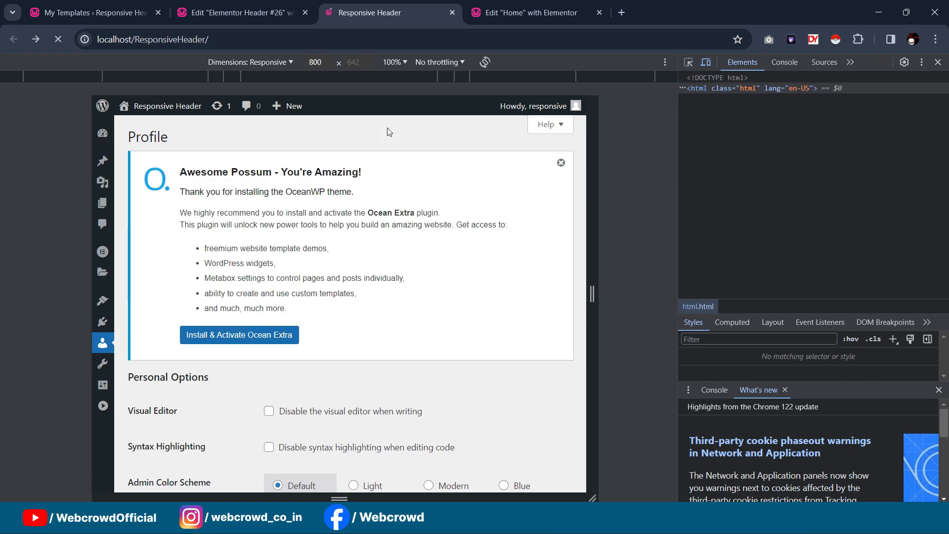
Set the responsive view width to 400, open the hamburger icon's popup to test it, and close the live site
left_click(321, 62)
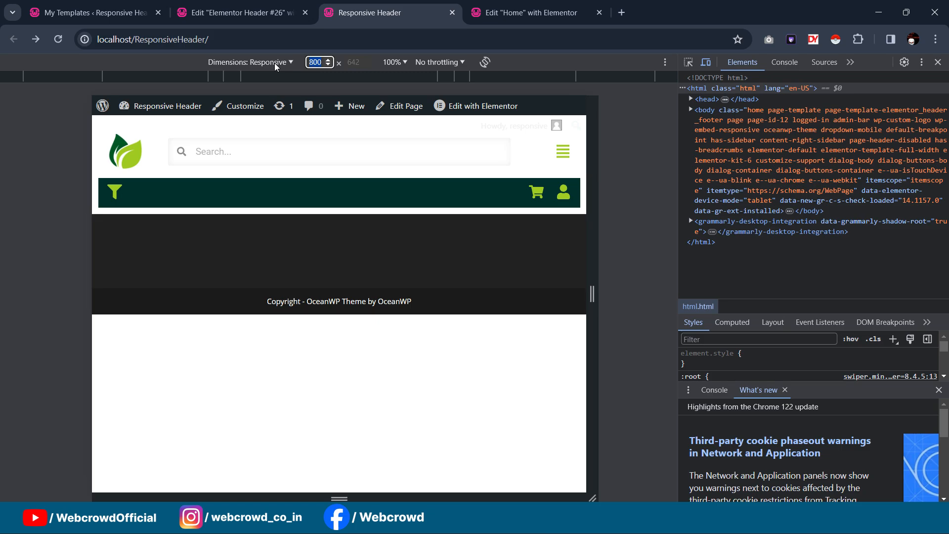
type("400")
key("Return")
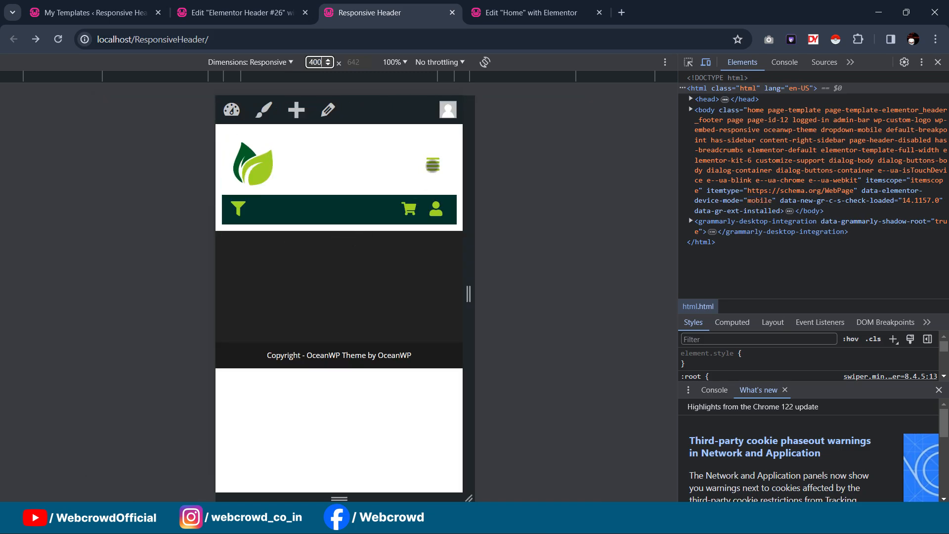
left_click(433, 165)
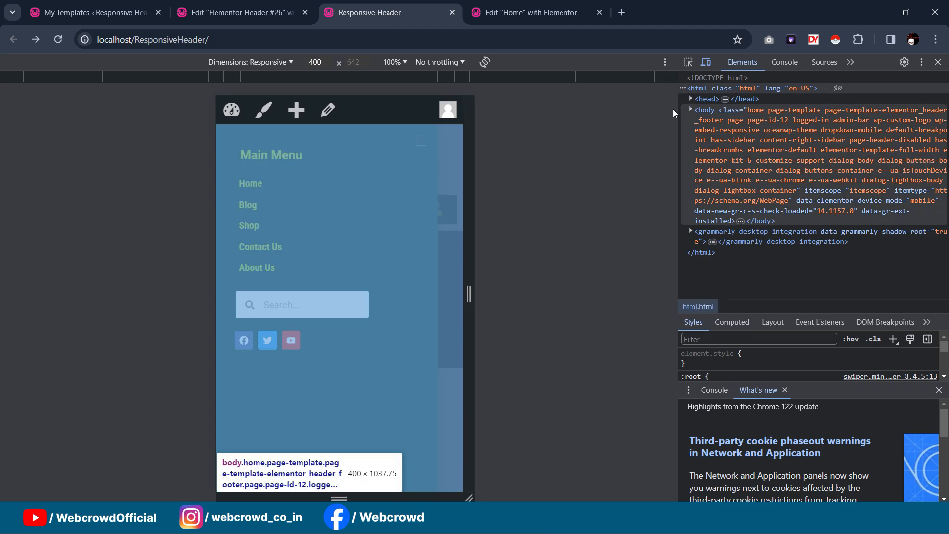
left_click(452, 13)
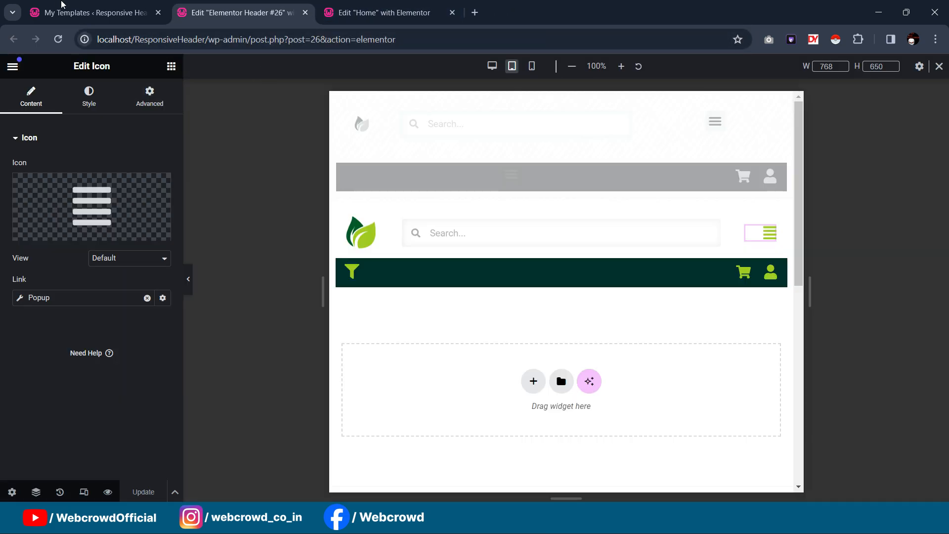
From the WordPress templates page, open the Popups list and the Main Slider Popup Elementor editor in separate new tabs
left_click(93, 12)
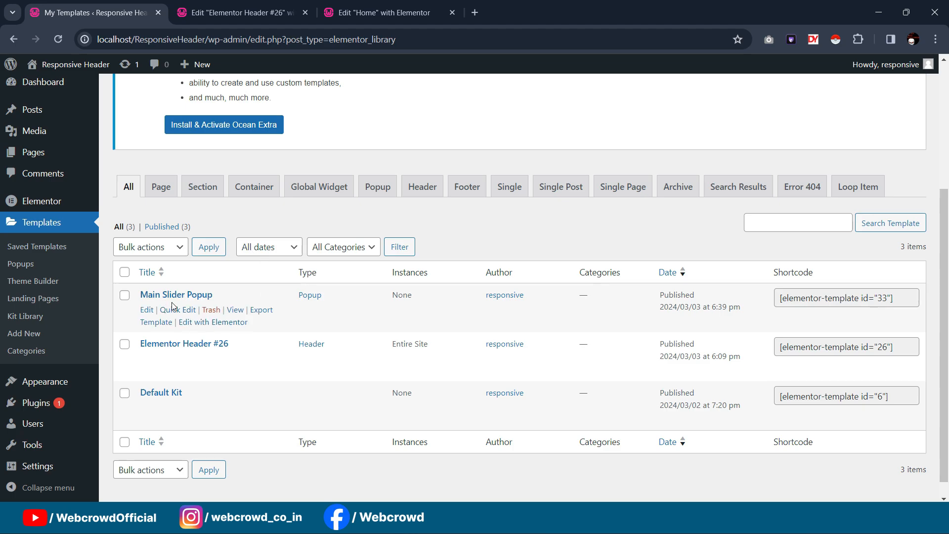
scroll(253, 308, "up", 1)
scroll(253, 316, "down", 1)
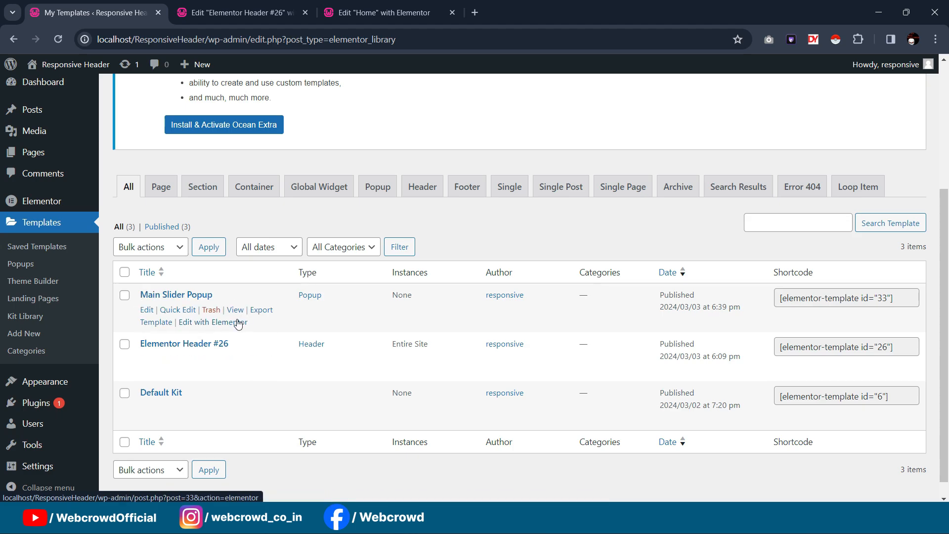
middle_click(25, 266)
left_click(255, 4)
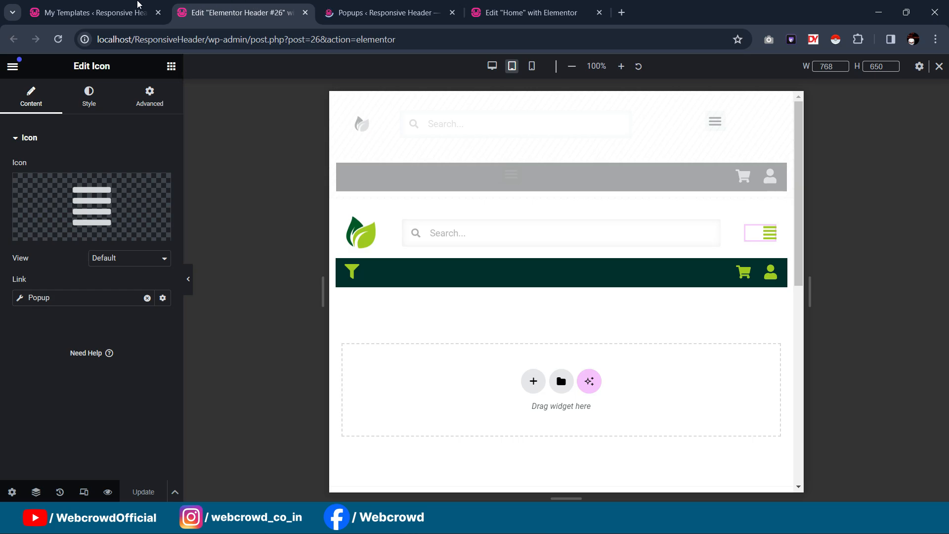
left_click(109, 8)
mouse_move(76, 63)
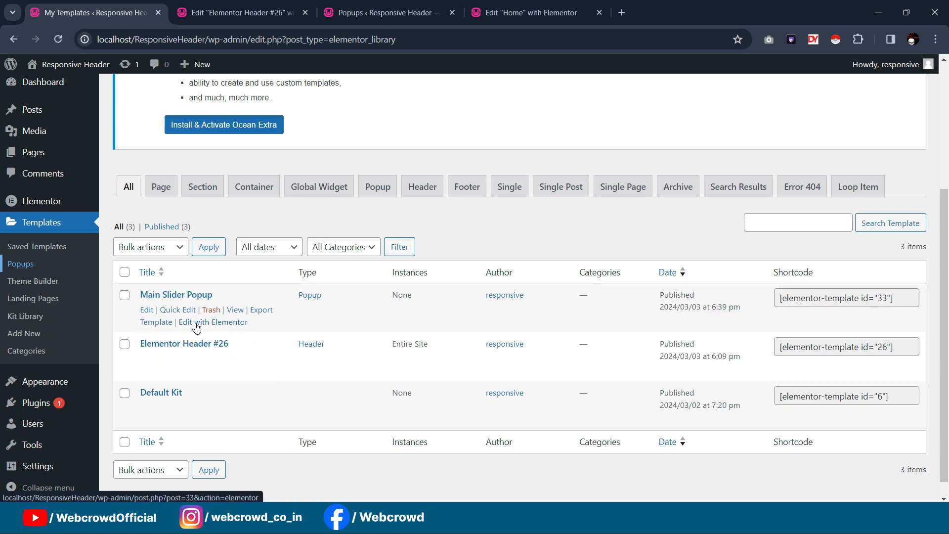
middle_click(196, 327)
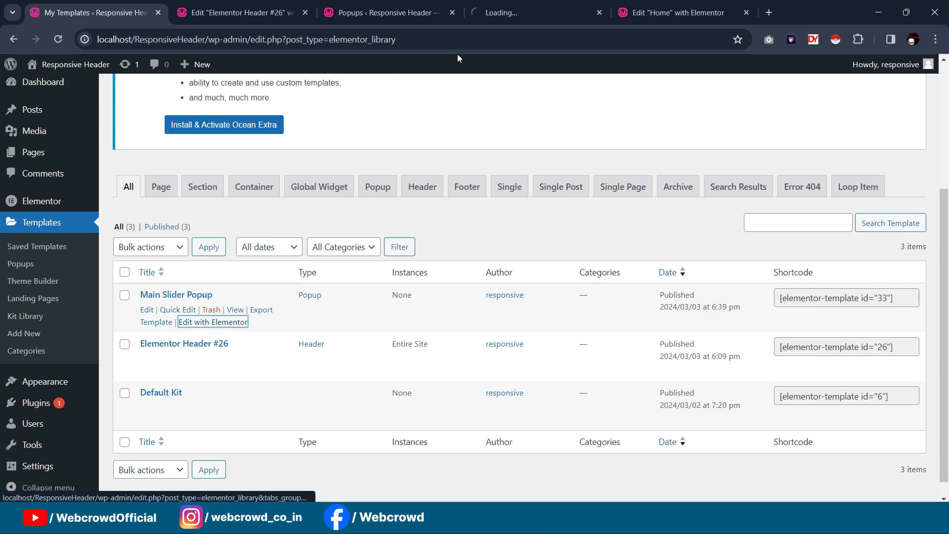
In the Popups list, create a new Popup template named Category Menu Slider
left_click(388, 13)
scroll(276, 336, "down", 1)
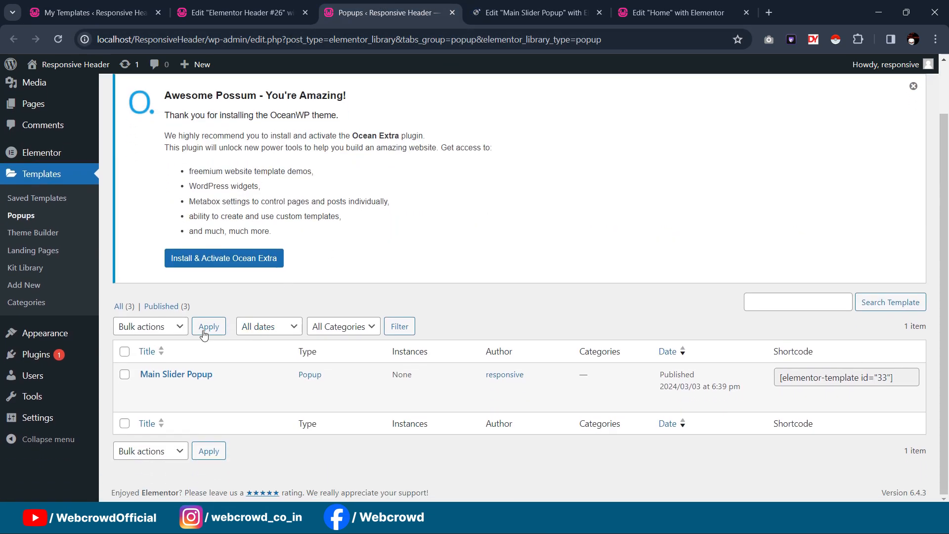
scroll(346, 237, "up", 1)
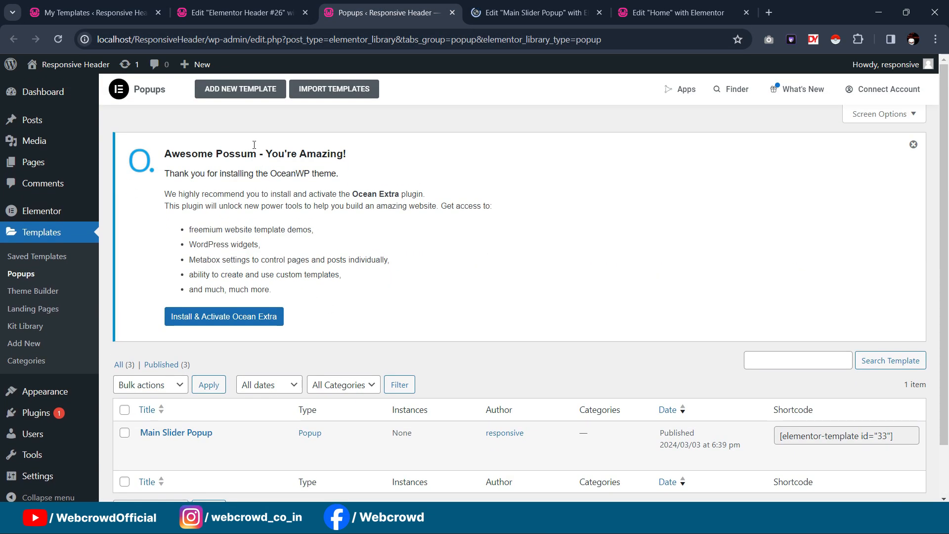
scroll(292, 232, "down", 1)
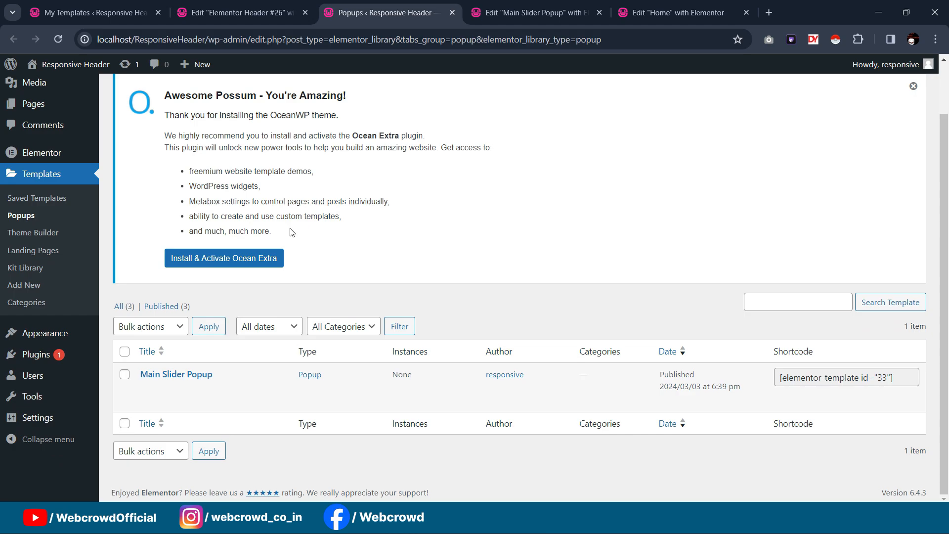
scroll(421, 273, "up", 1)
left_click(266, 94)
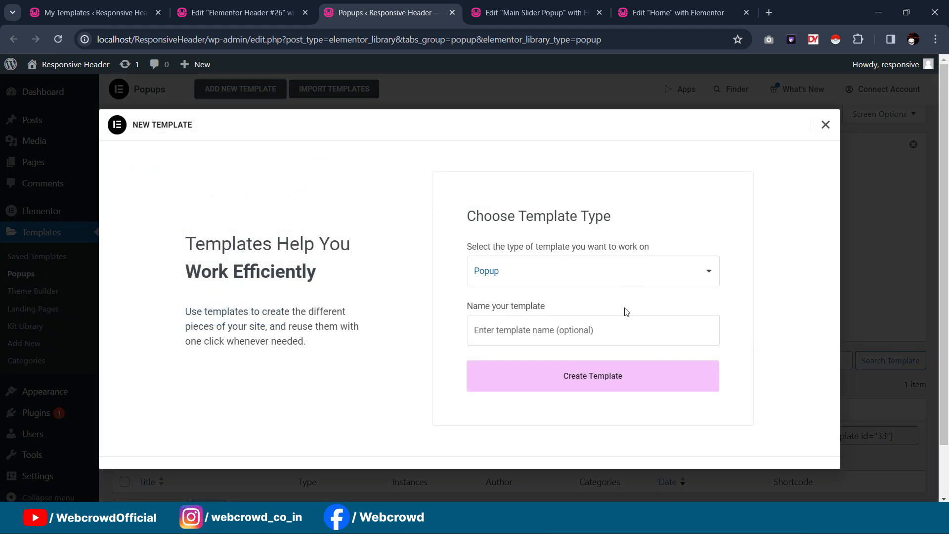
left_click(536, 332)
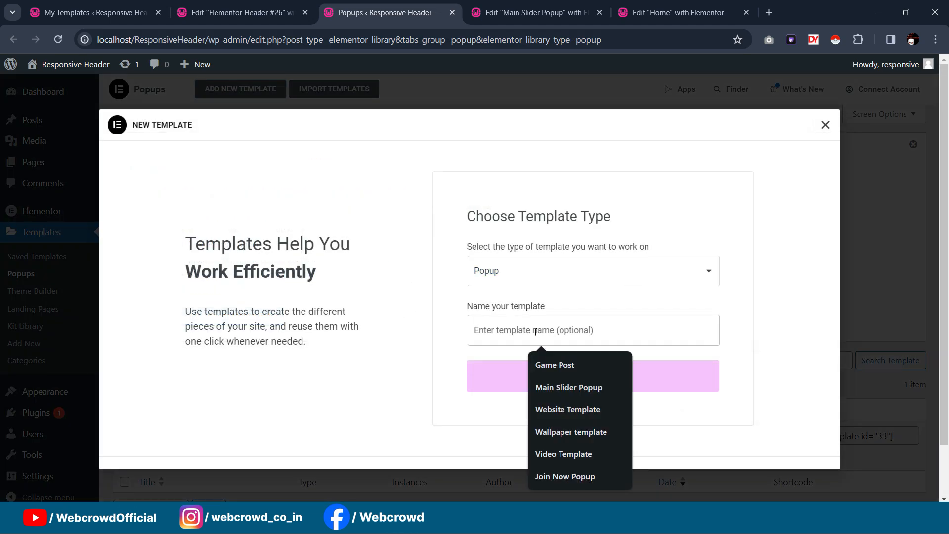
type("cate")
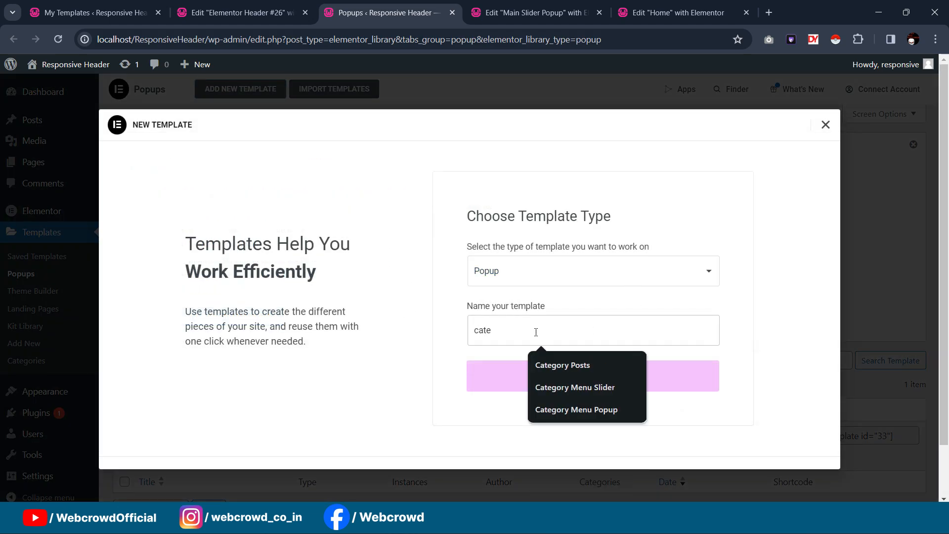
left_click(591, 392)
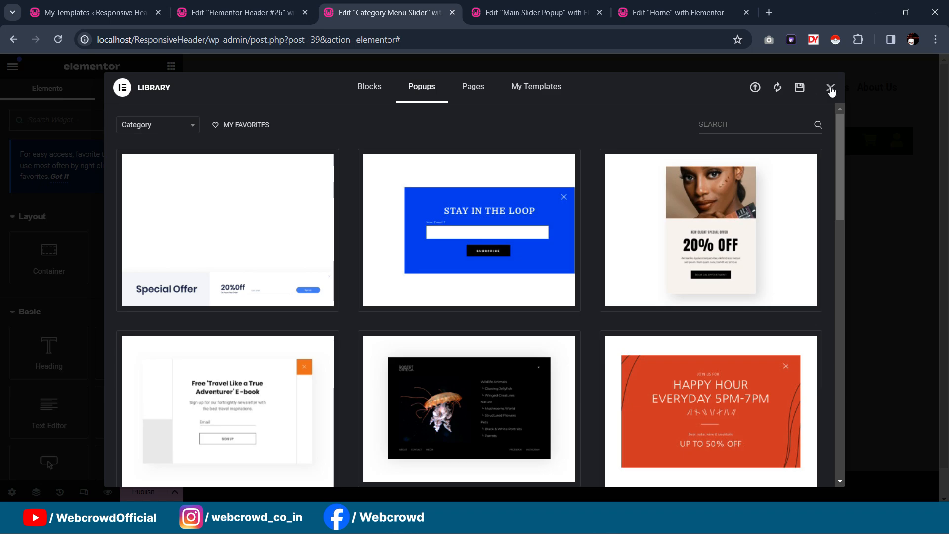
Close the template library and set the popup to 90 vw wide, Fit To Screen, Top content, left-aligned, with Slide In Left and Slide Out Left animations
left_click(830, 88)
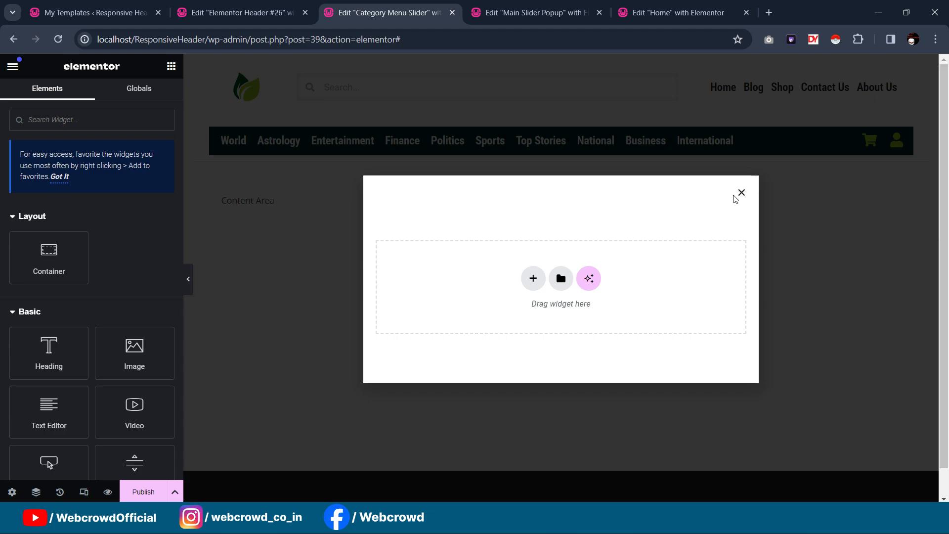
left_click(12, 492)
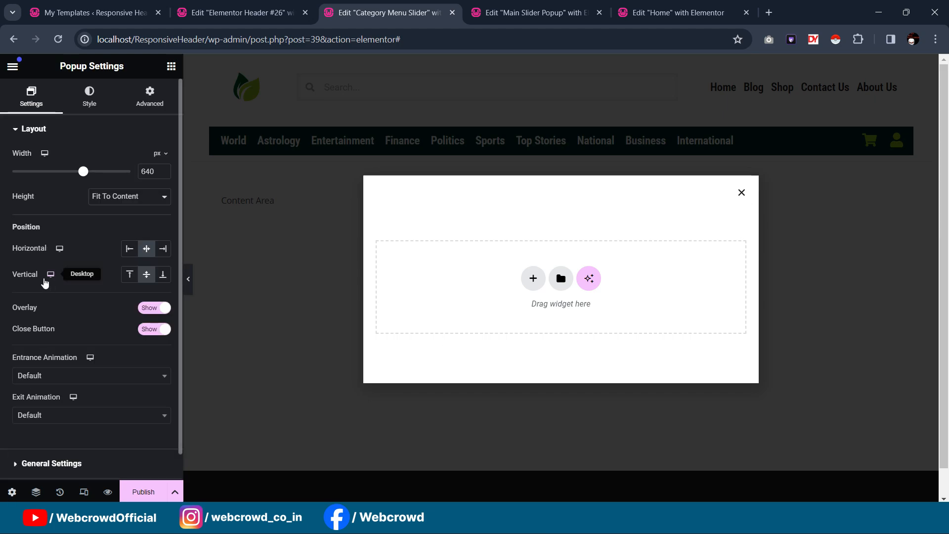
left_click(159, 153)
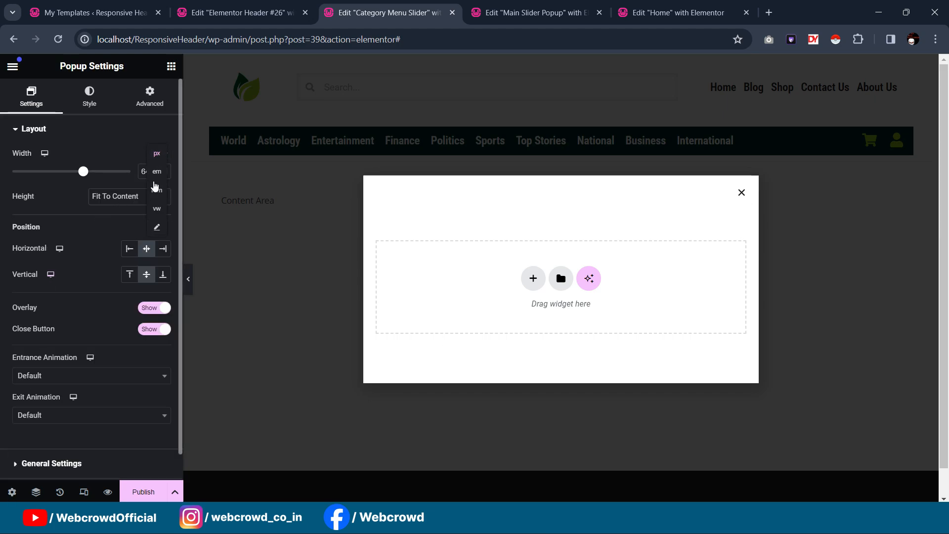
left_click(156, 210)
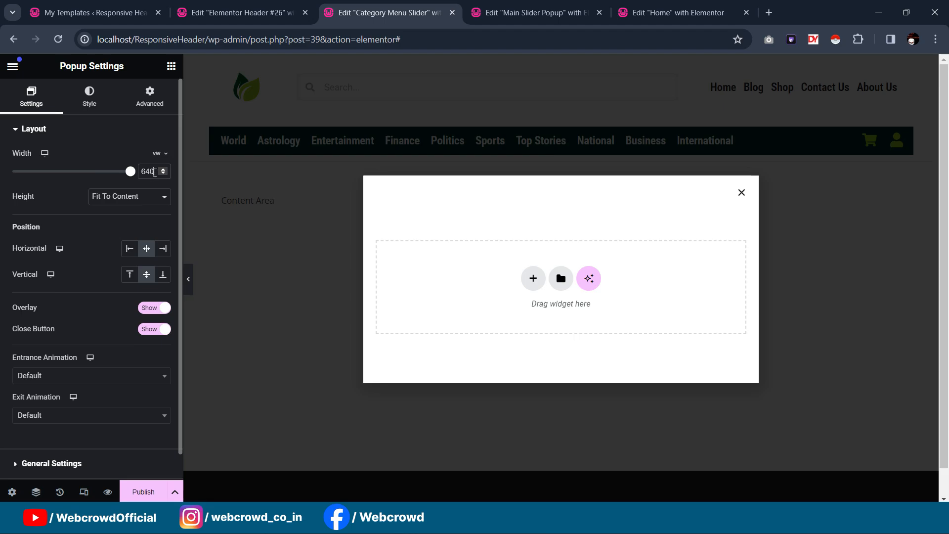
double_click(155, 172)
Copy the whole container from the Main Slider Popup and paste it into the Category Menu Slider popup
key("ctrl+Tab")
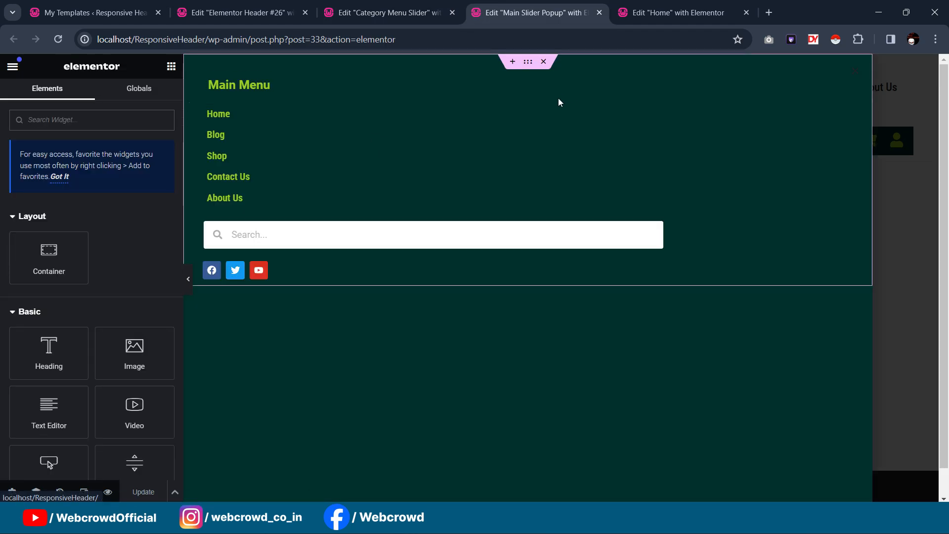
right_click(527, 63)
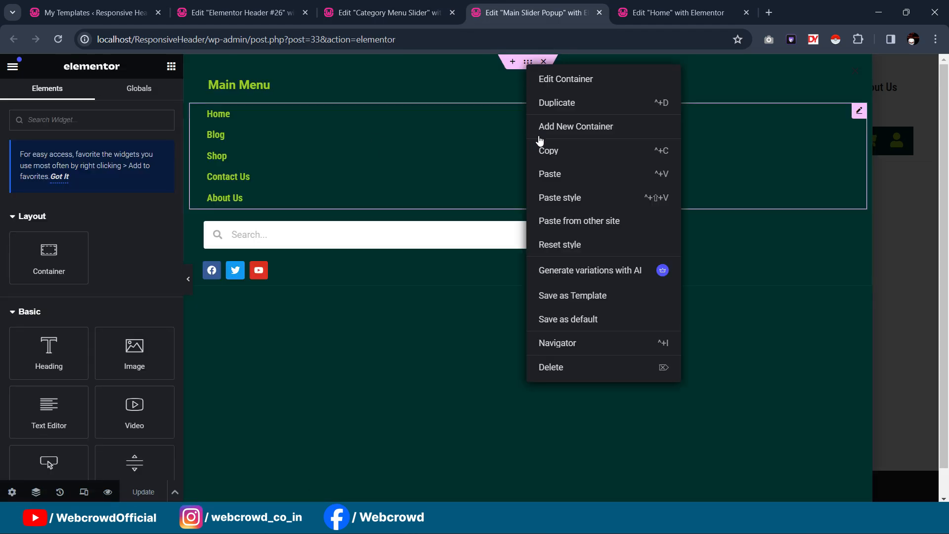
left_click(561, 153)
left_click(350, 3)
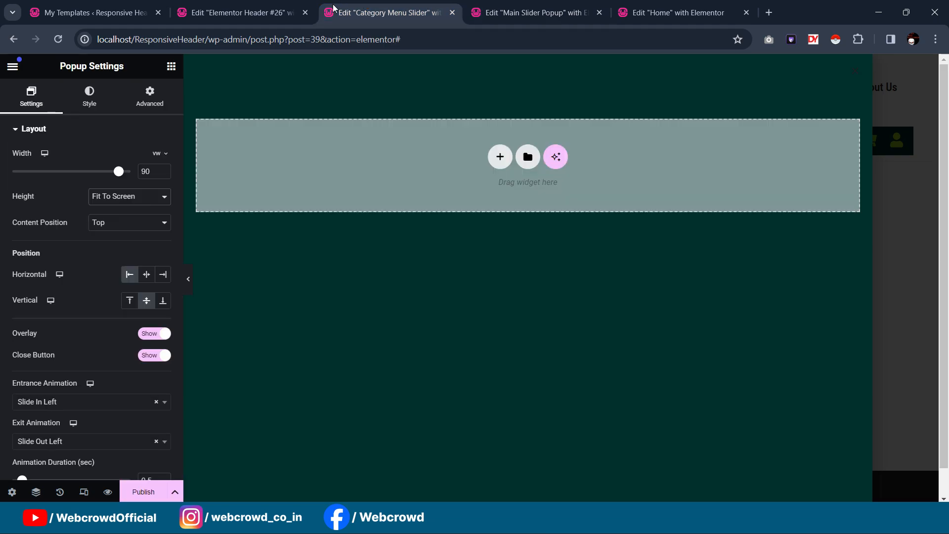
right_click(377, 127)
left_click(411, 148)
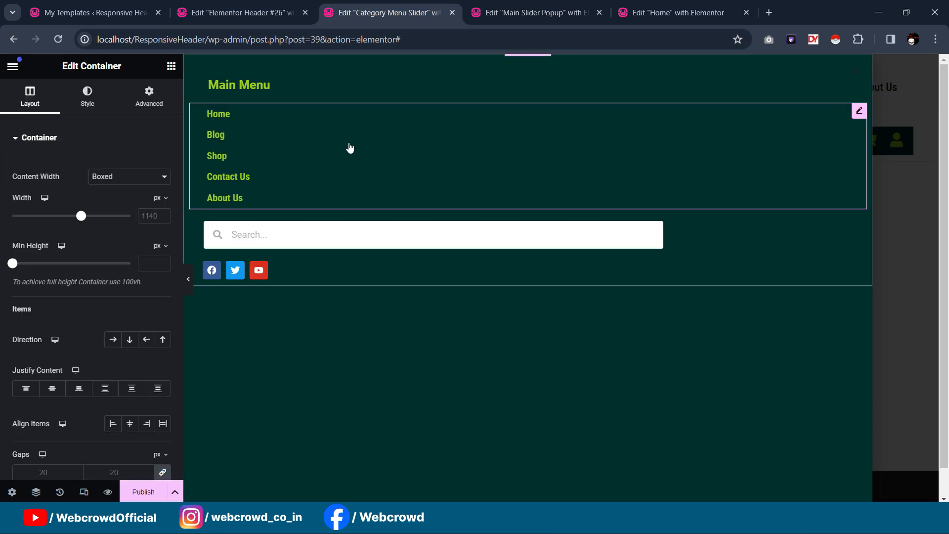
Change the pasted Main Menu heading's title to Category Menu
left_click(261, 87)
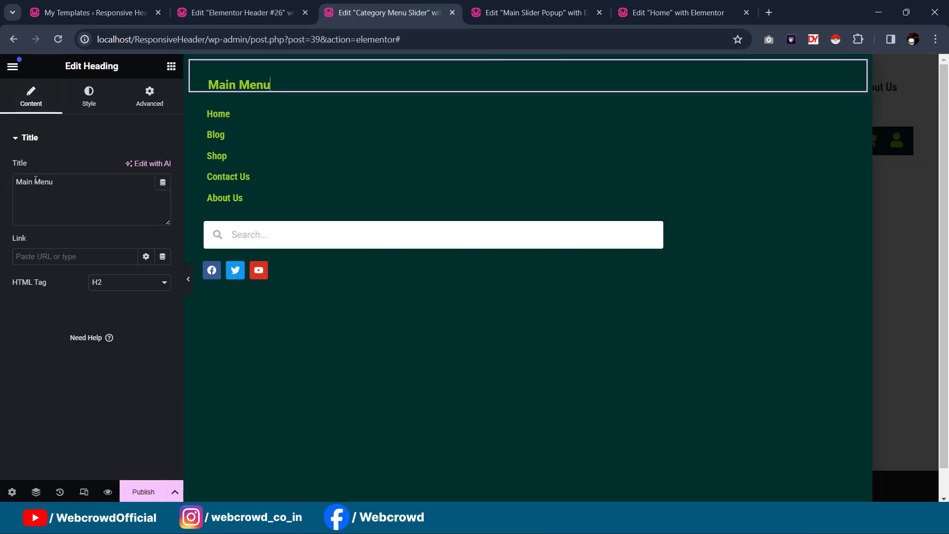
left_click_drag(29, 182, 2, 186)
type("cate")
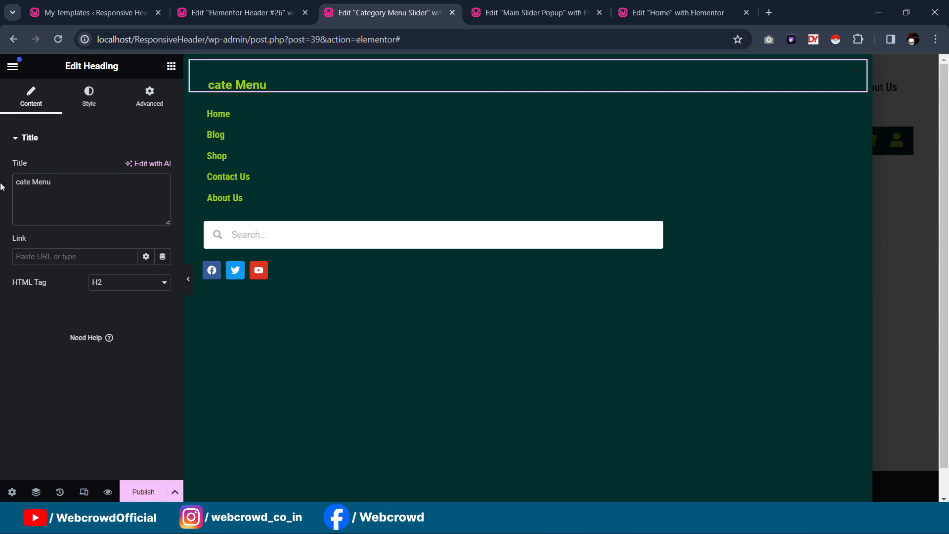
key("BackSpace")
key("BackSpace")
key("BackSpace")
key("BackSpace")
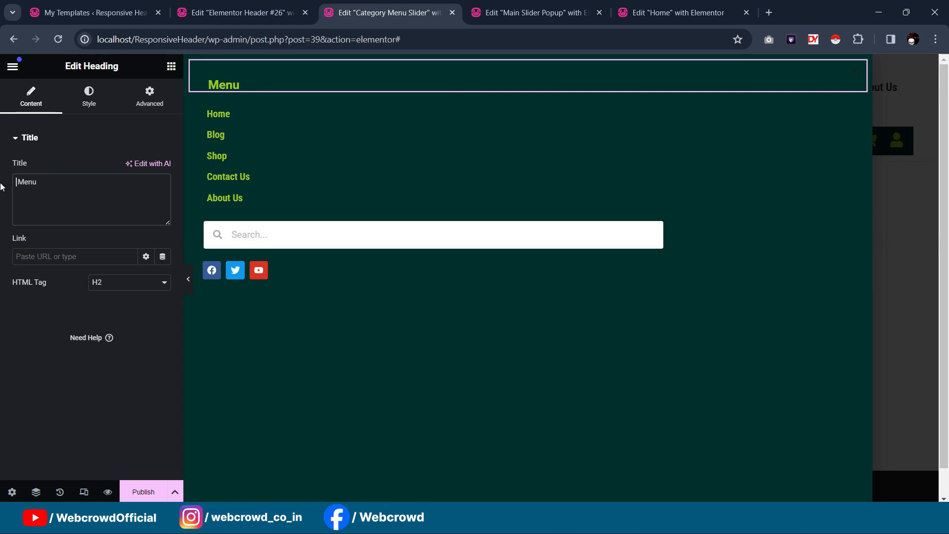
type("Categ ")
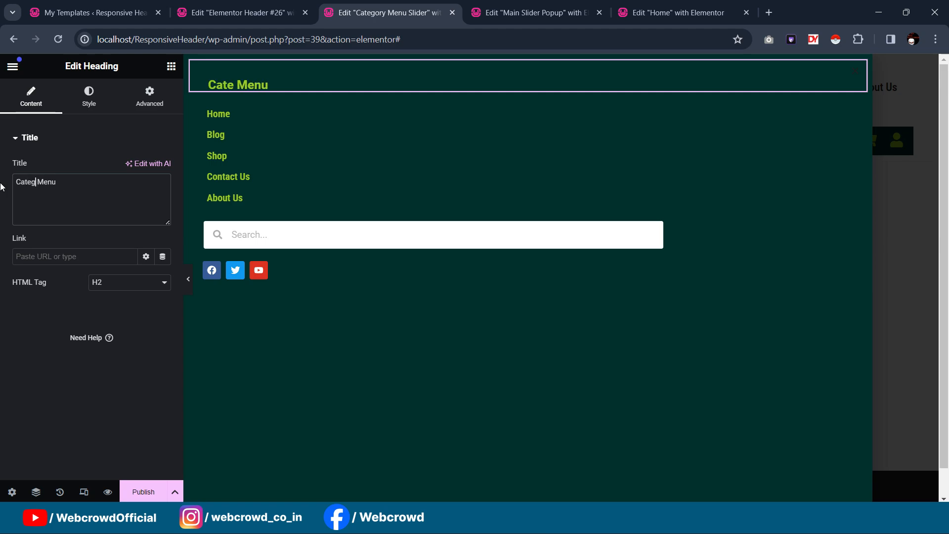
type("ory")
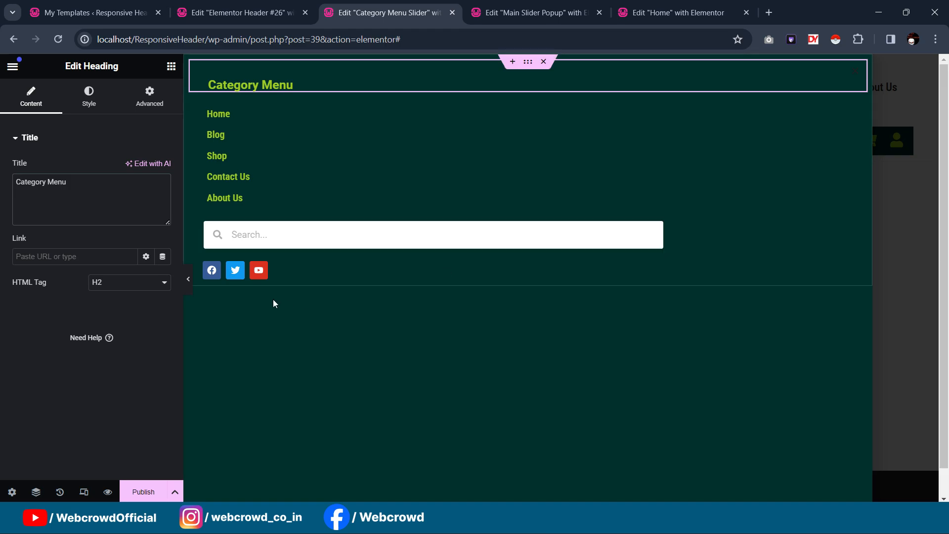
Delete the search form and the social icons from the Category Menu Slider popup
key("Delete")
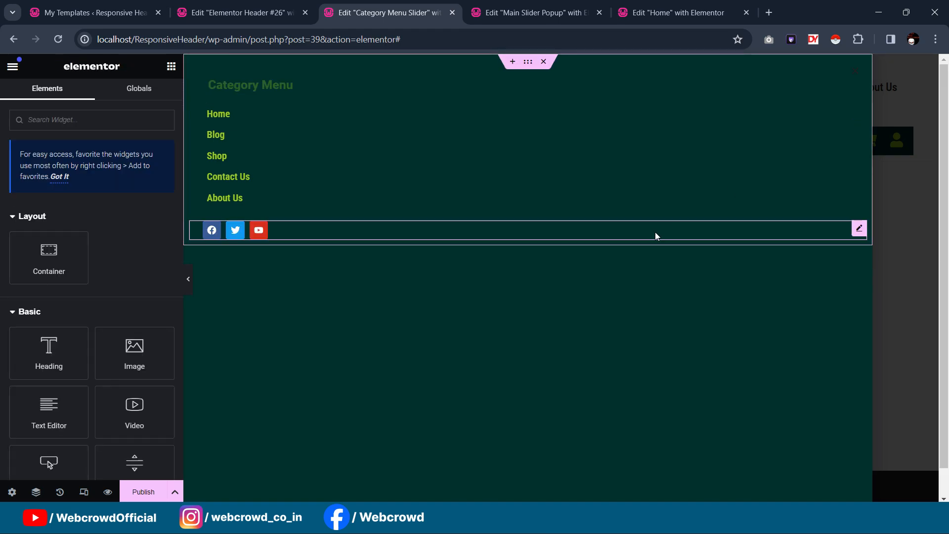
left_click(702, 220)
key("Delete")
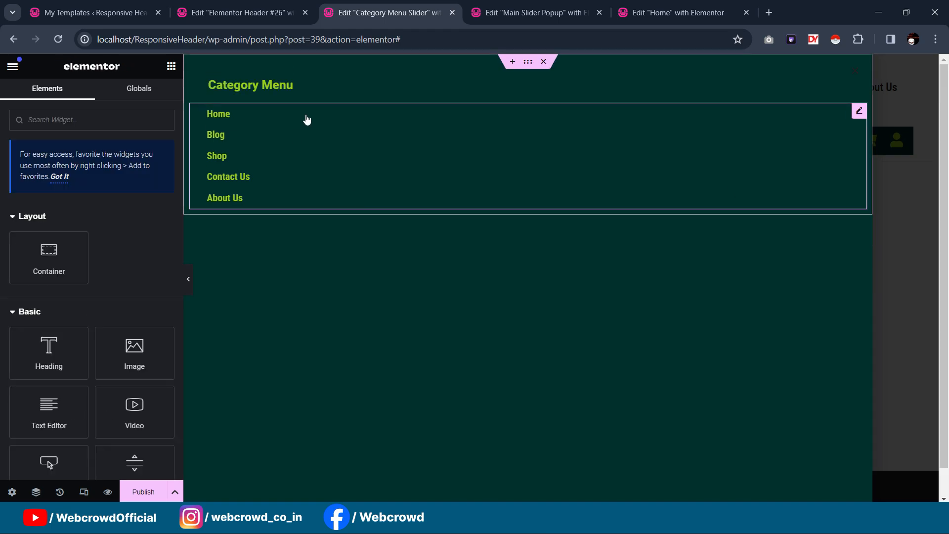
Set the popup's WordPress Menu widget to show category_menu
left_click(859, 110)
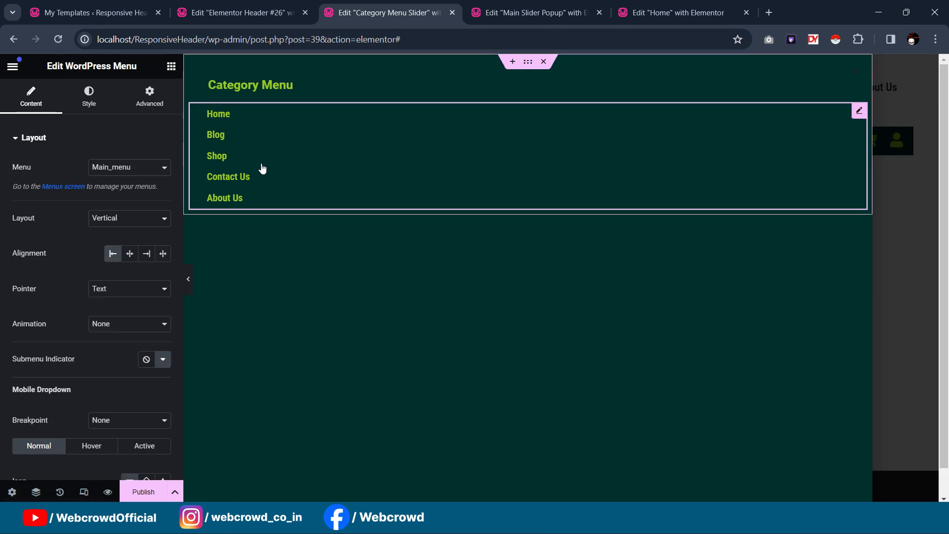
left_click(136, 171)
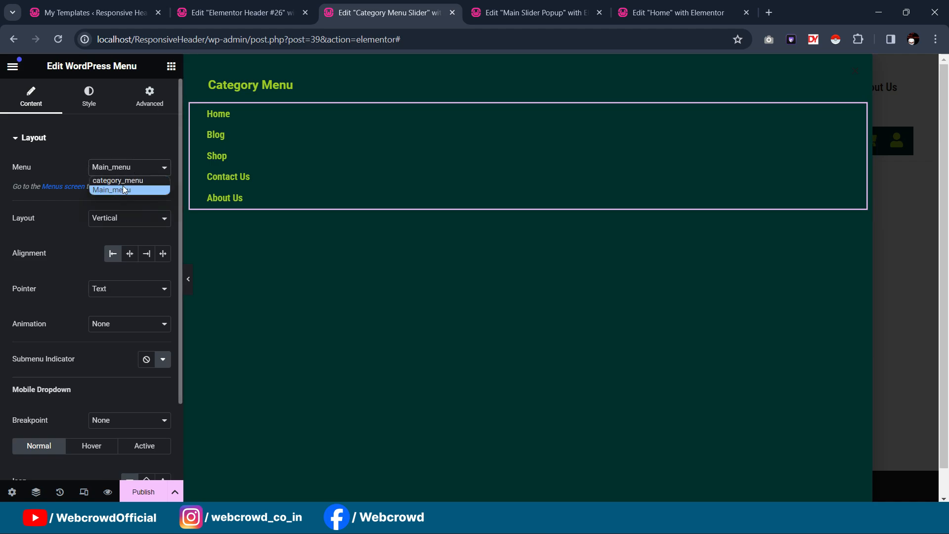
left_click(126, 180)
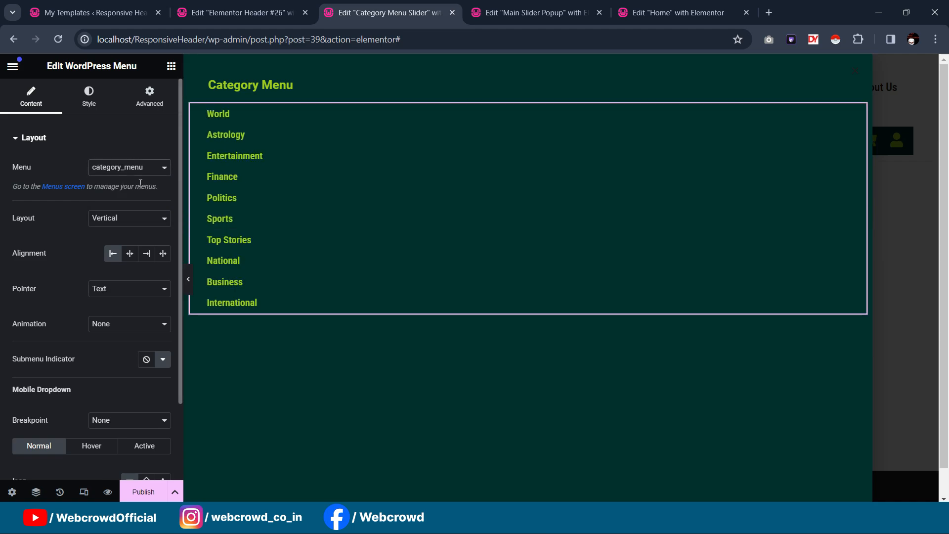
scroll(76, 391, "down", 2)
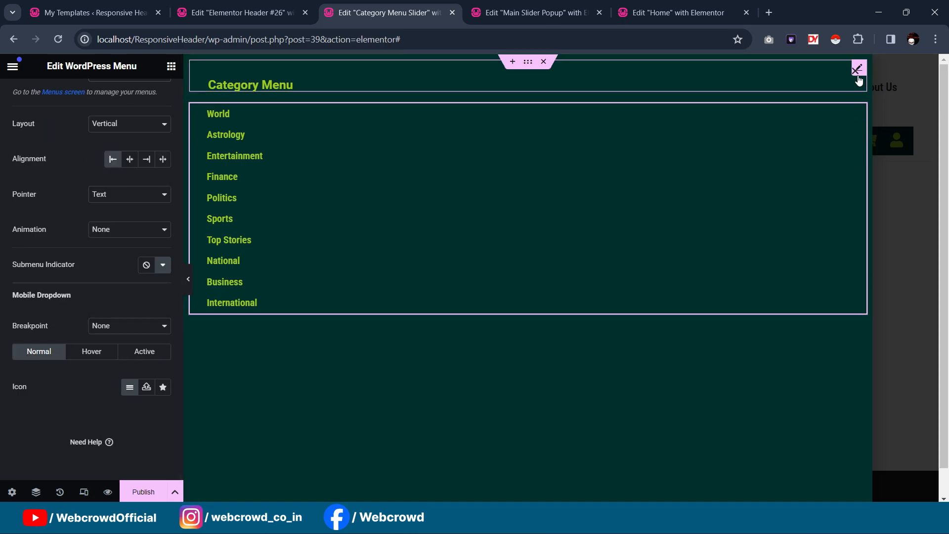
scroll(55, 212, "up", 2)
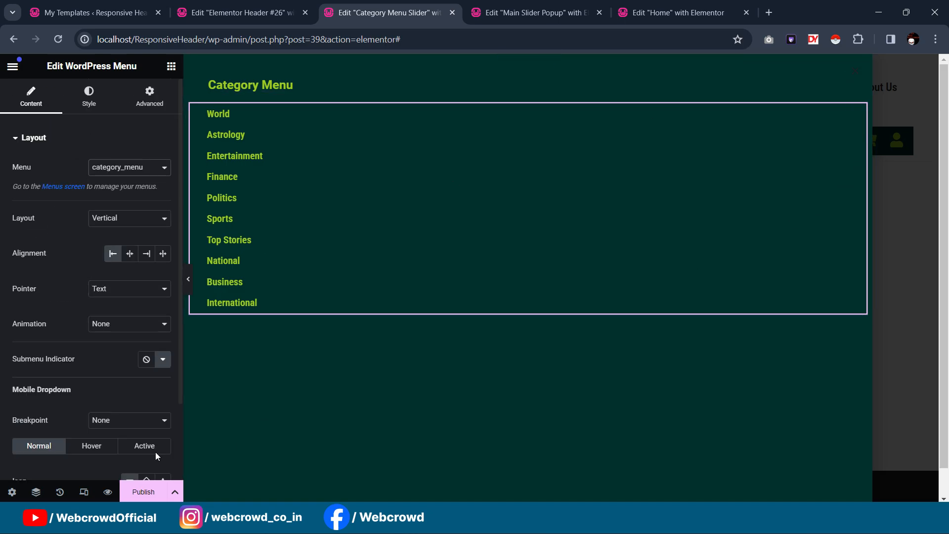
left_click(89, 96)
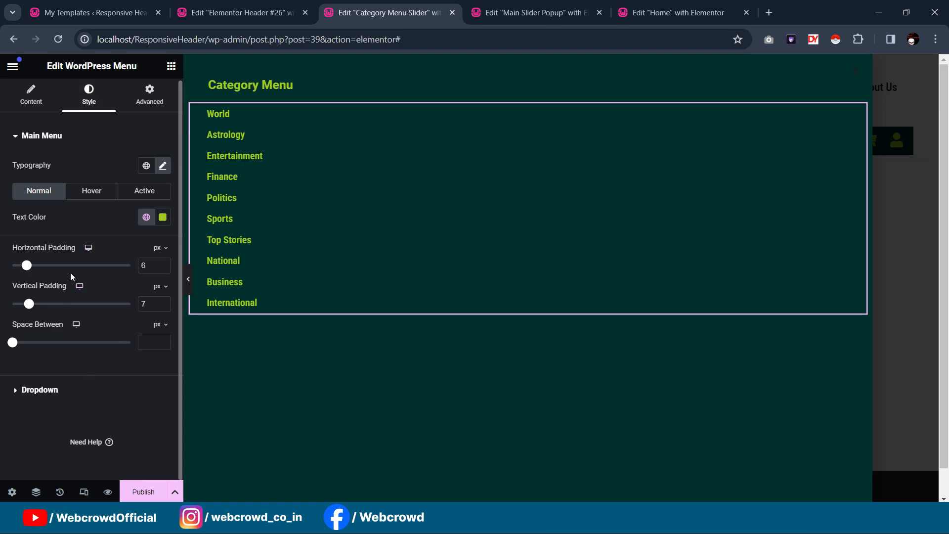
left_click(29, 103)
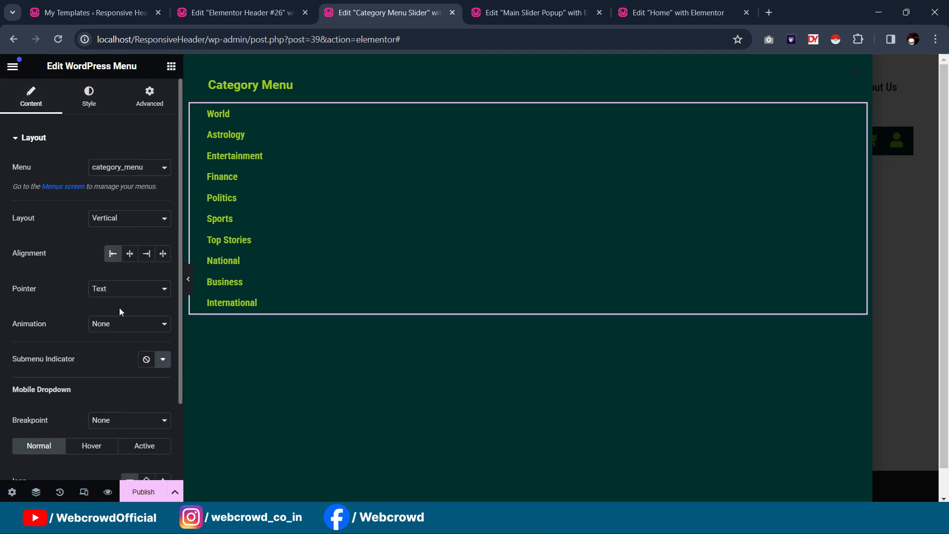
scroll(121, 307, "down", 2)
scroll(144, 355, "up", 2)
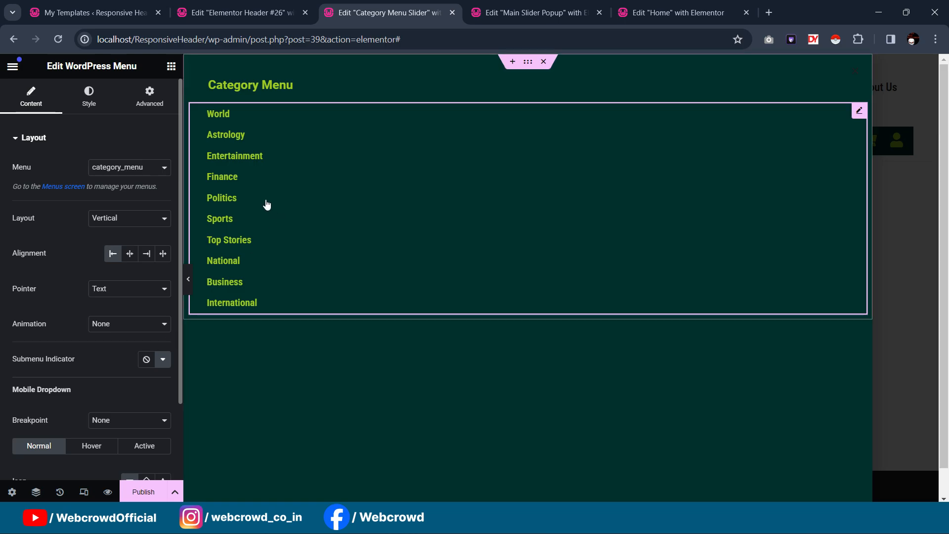
scroll(76, 305, "down", 2)
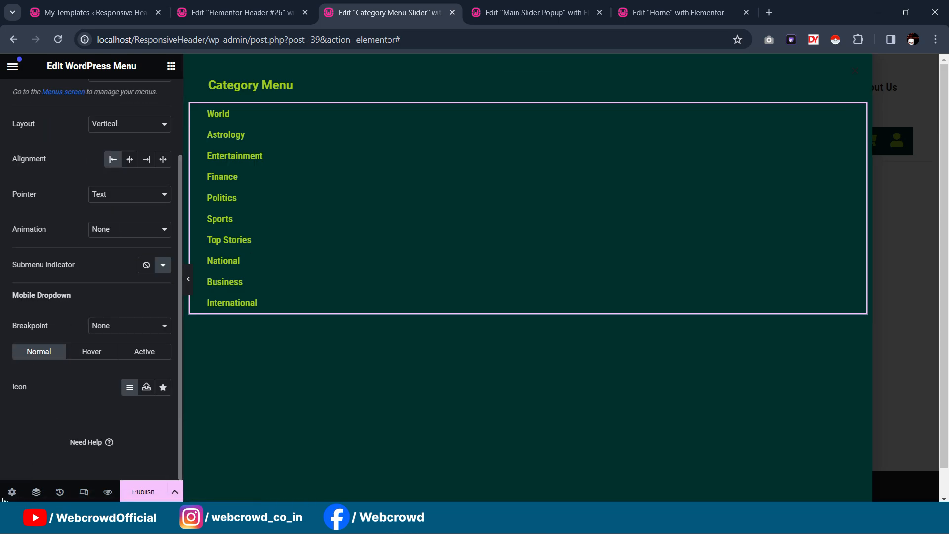
Style the popup's close button with size 26 and the green global color, and publish the popup without adding display conditions
left_click(11, 492)
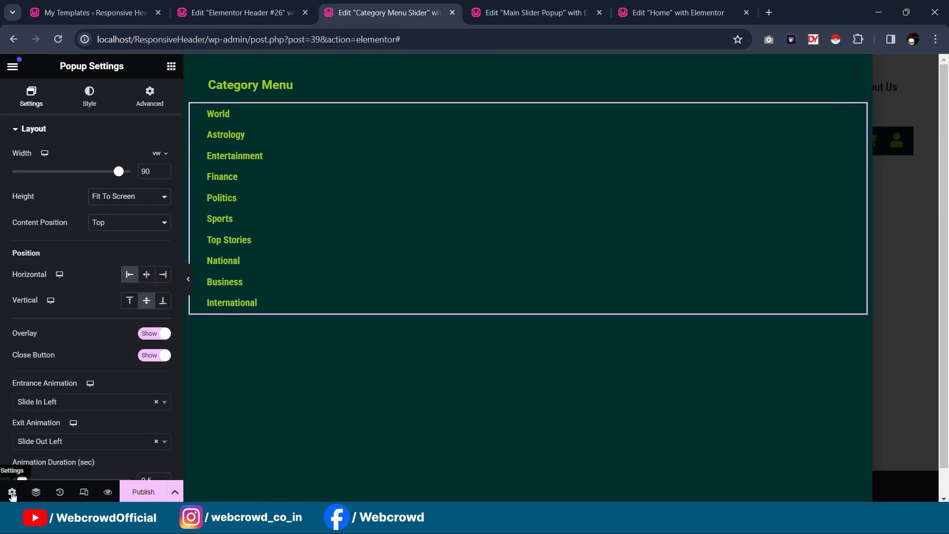
scroll(105, 292, "down", 2)
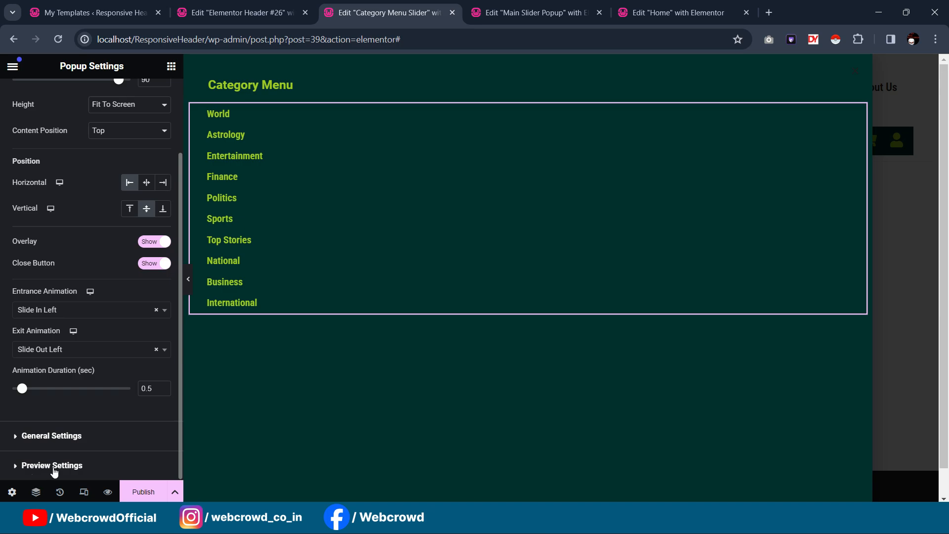
scroll(67, 368, "up", 2)
left_click(87, 110)
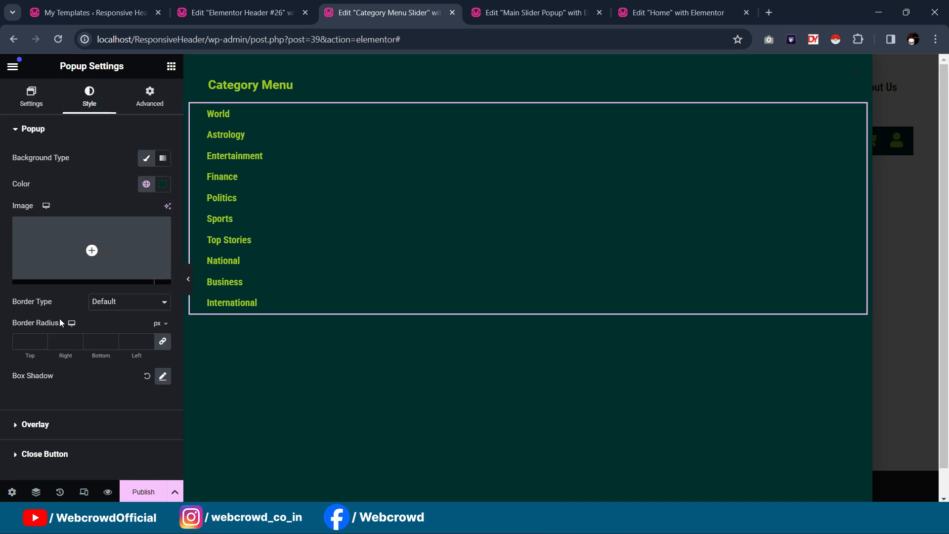
left_click(67, 454)
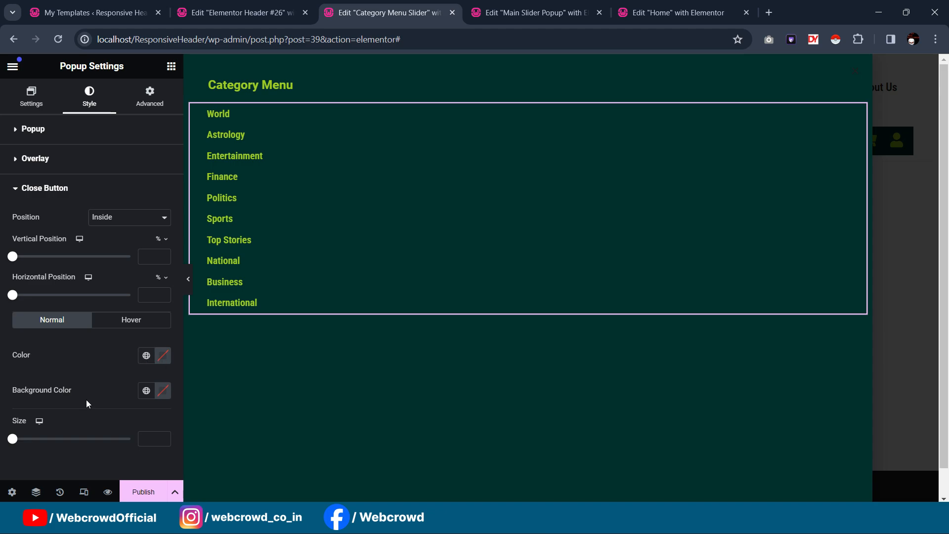
left_click_drag(17, 442, 45, 451)
left_click(145, 355)
left_click(79, 289)
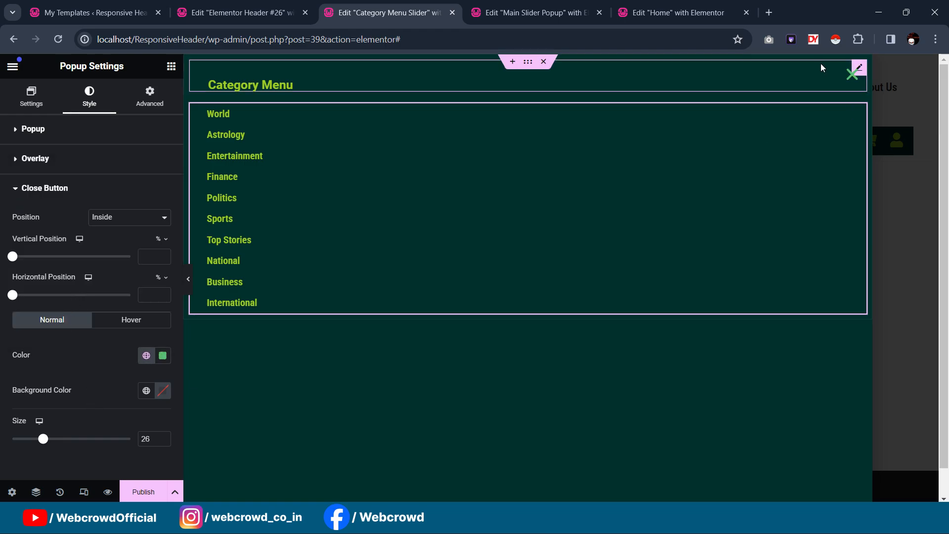
left_click(143, 492)
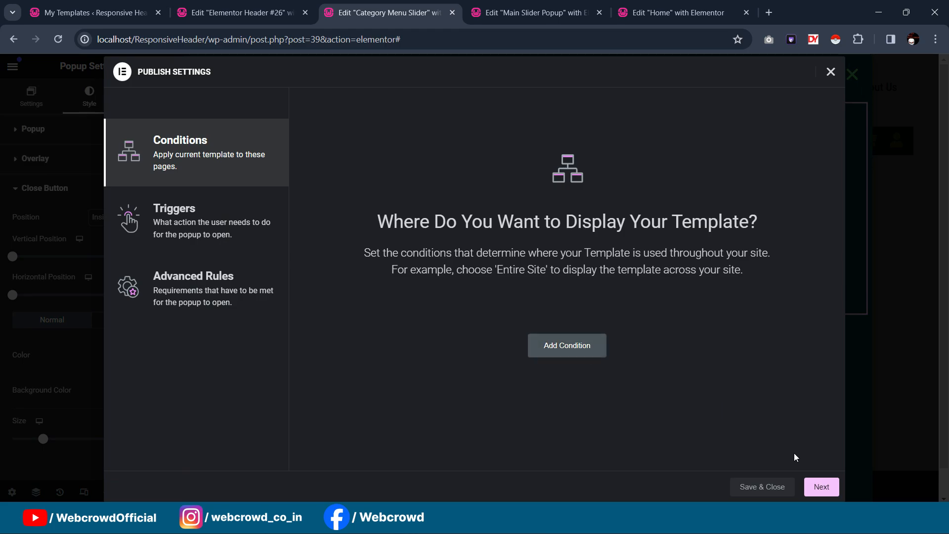
left_click(762, 487)
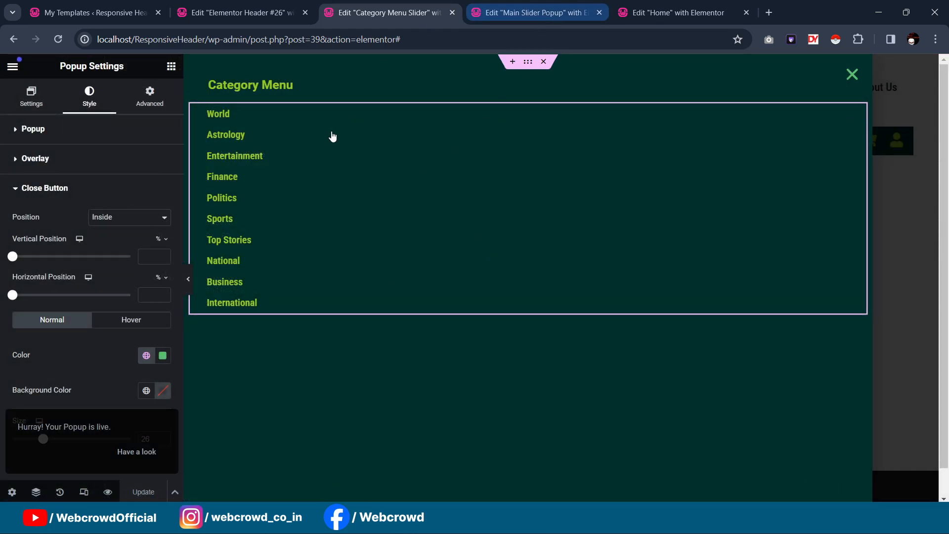
Switch to the Elementor Header #26 editor, reload it, and show the header in Tablet Portrait view
left_click(251, 4)
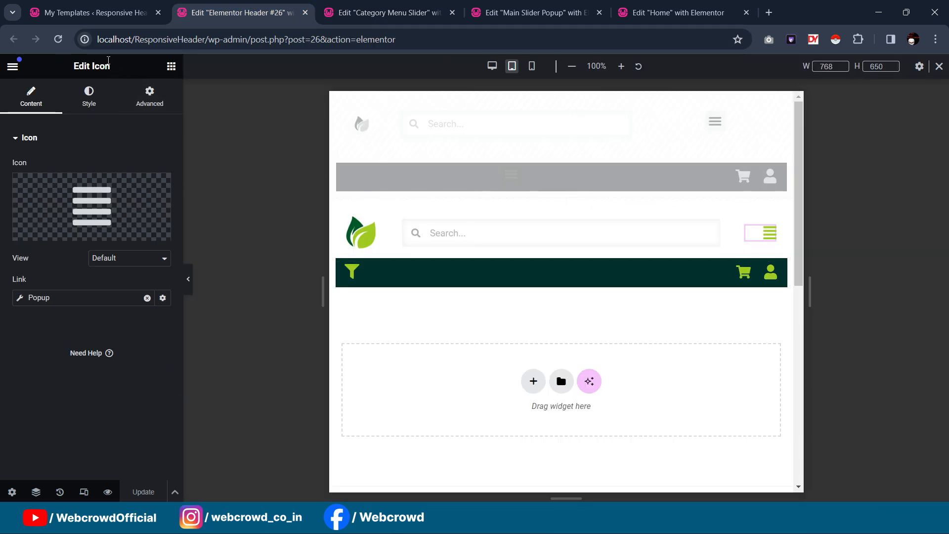
left_click(58, 39)
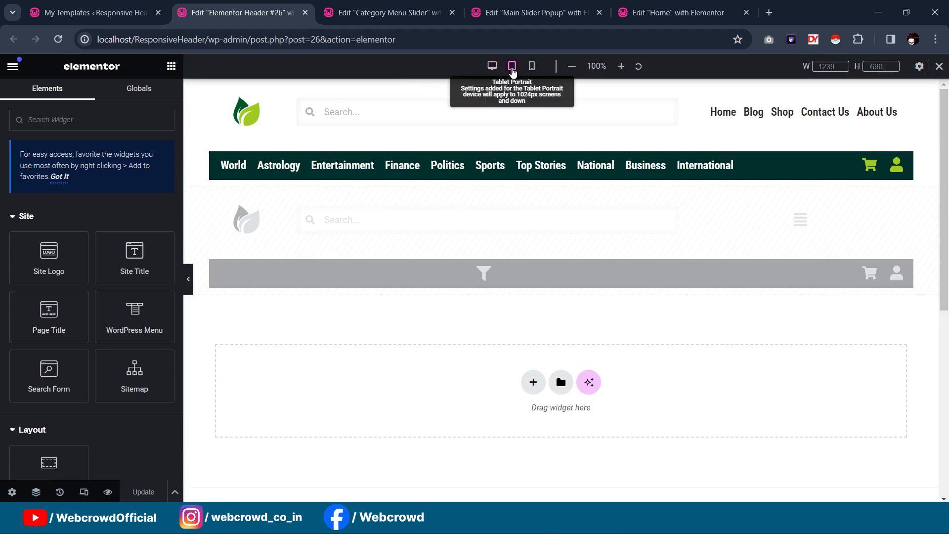
left_click(511, 65)
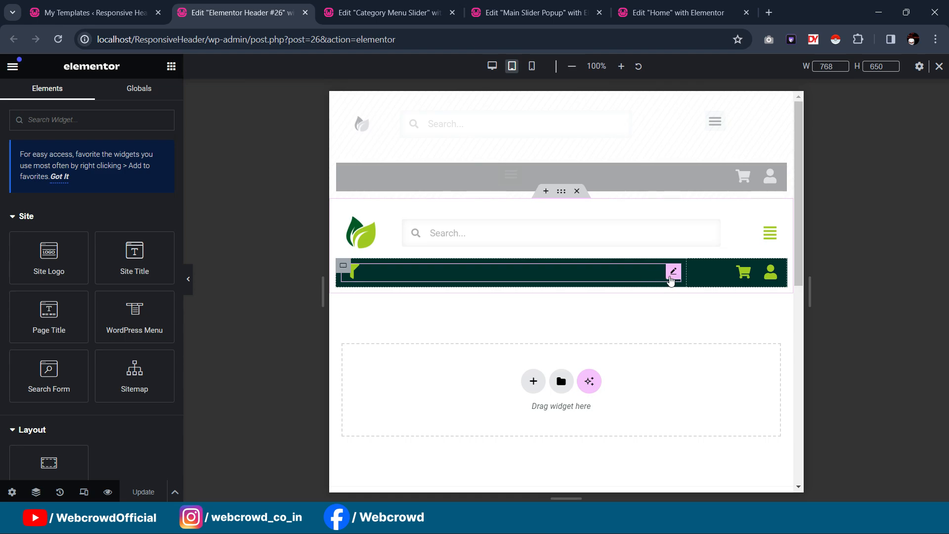
Set the link of the tablet header's filter icon to the Popup dynamic action
left_click(671, 278)
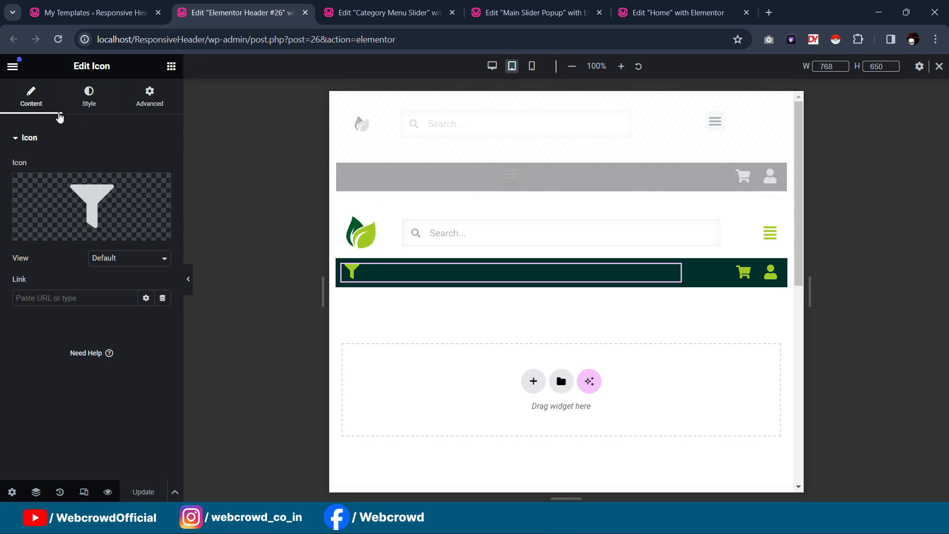
left_click(162, 298)
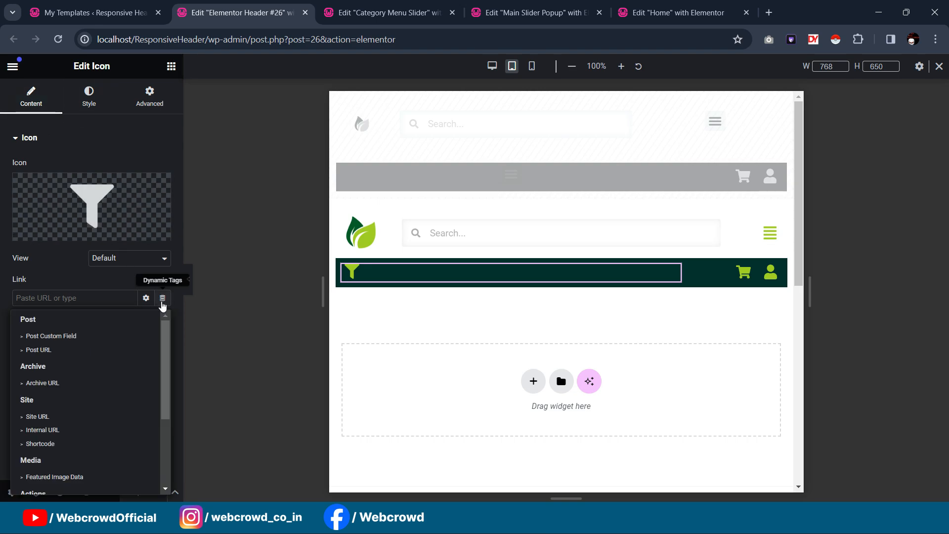
scroll(99, 356, "down", 4)
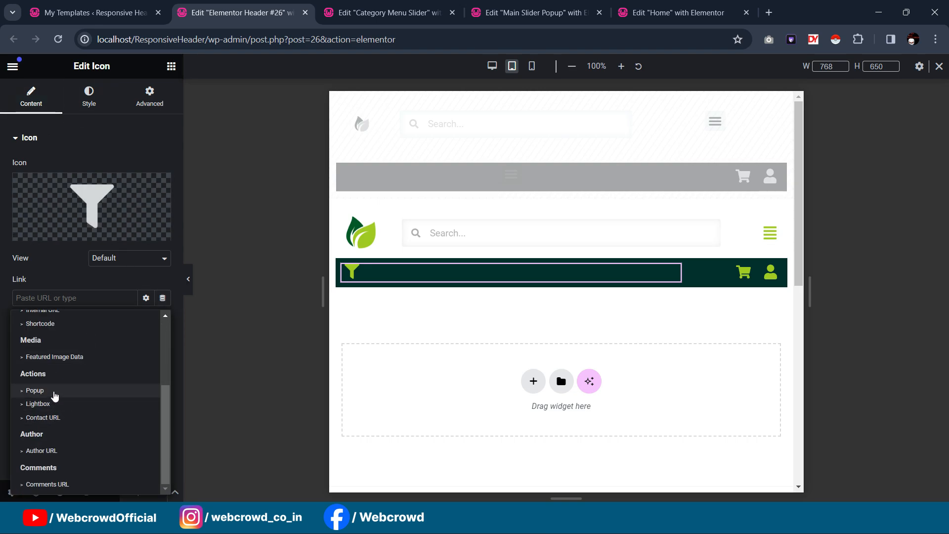
left_click(54, 391)
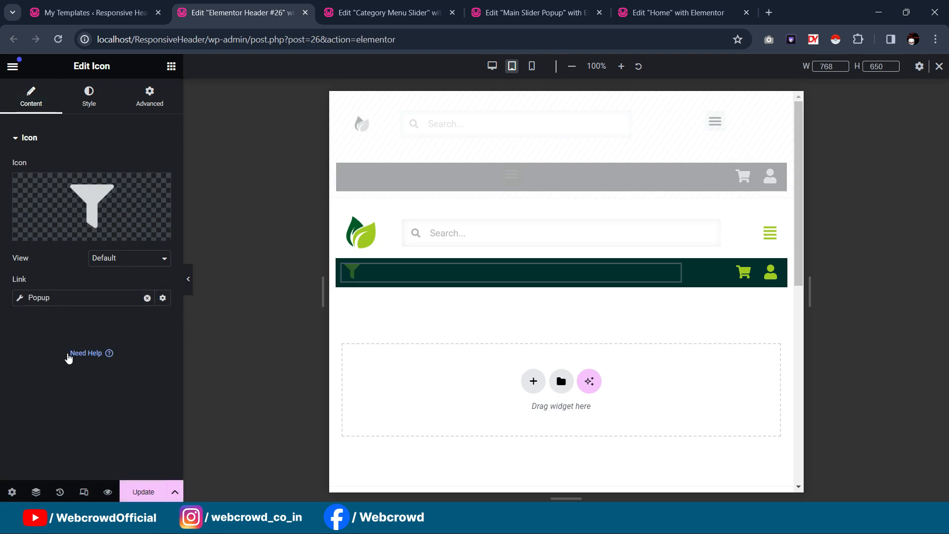
Make the filter icon's link open the Category Menu Slider popup, and update the header template
left_click(19, 298)
left_click(47, 393)
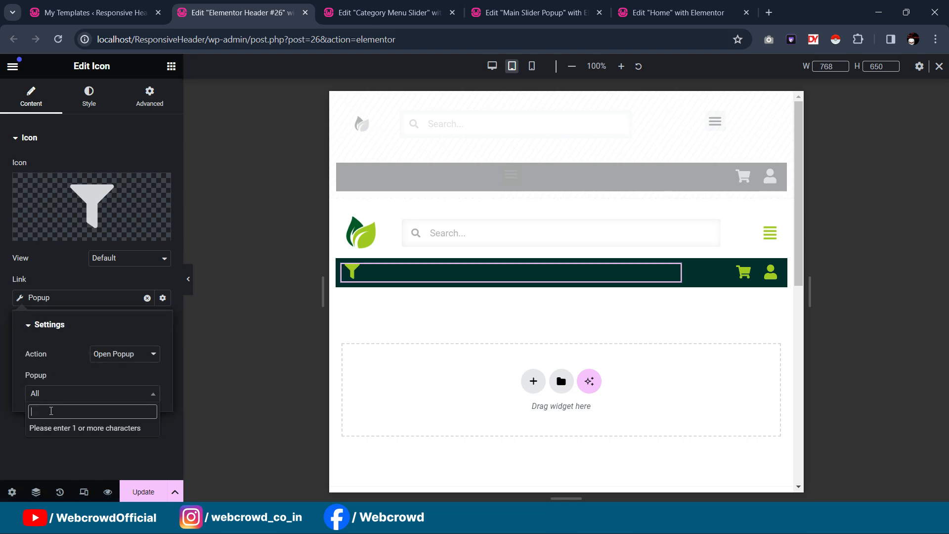
right_click(45, 412)
left_click(45, 412)
type("ca")
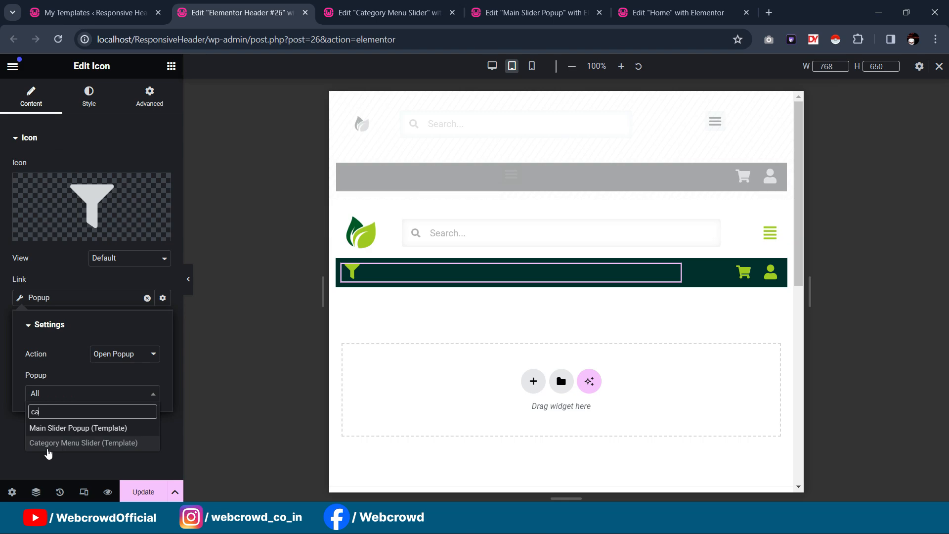
left_click(48, 443)
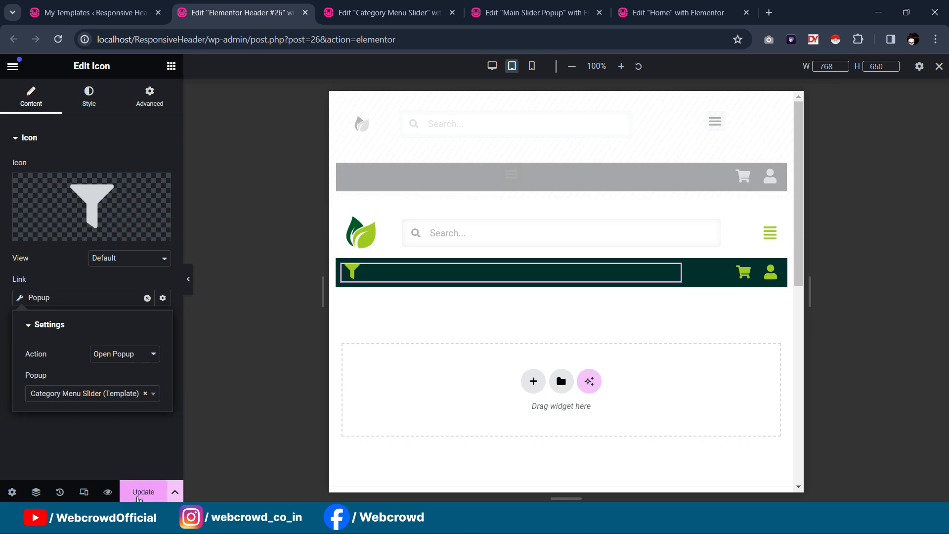
left_click(138, 494)
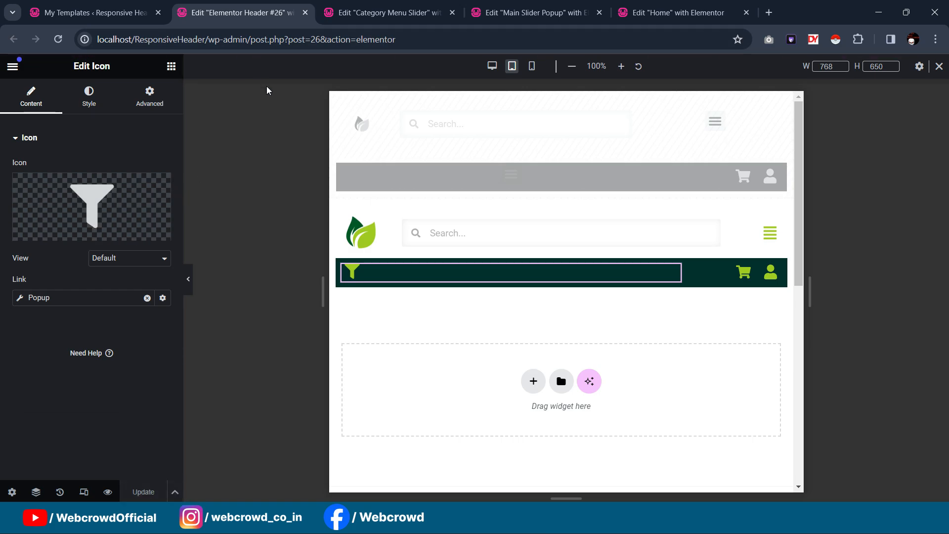
Close the Main Slider Popup editor and open the live Responsive Header site in a new tab from the My Templates page
left_click(409, 9)
left_click(537, 12)
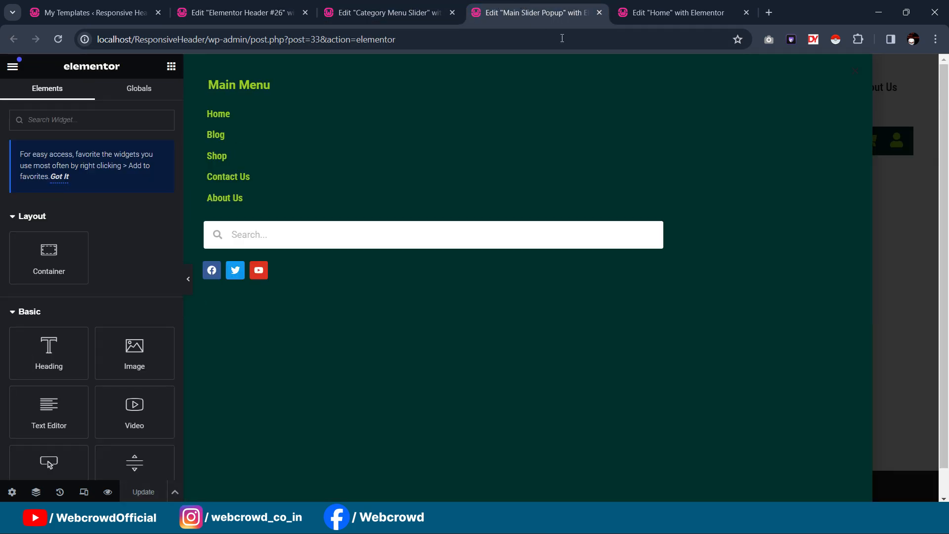
left_click(601, 14)
left_click(94, 12)
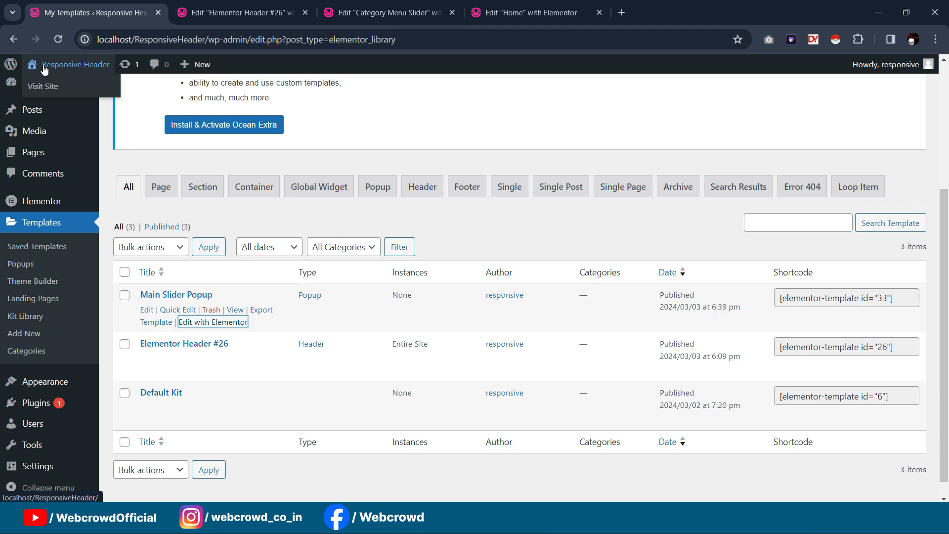
right_click(44, 70)
left_click(56, 75)
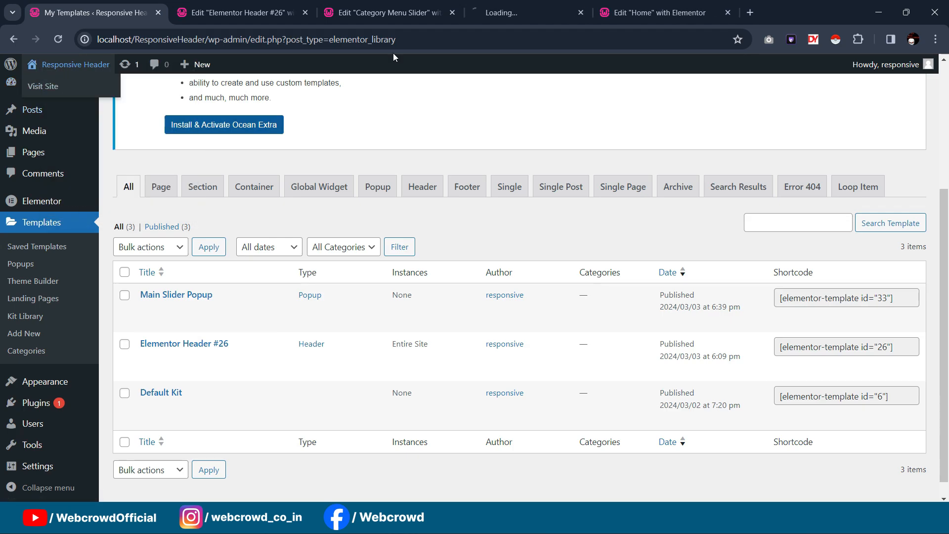
left_click(572, 6)
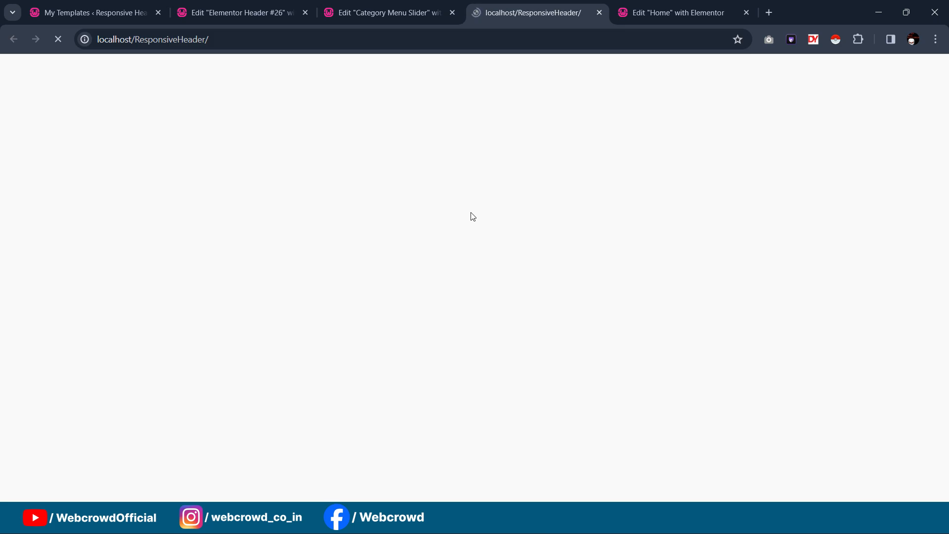
Inspect the live page in the developer tools' mobile device view, and open and close the main menu popup with the hamburger icon
right_click(676, 284)
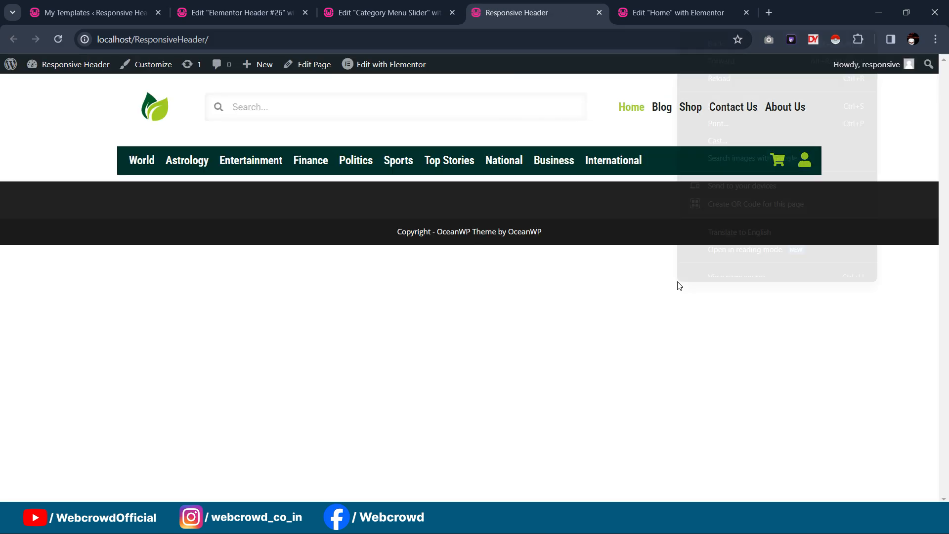
left_click(748, 270)
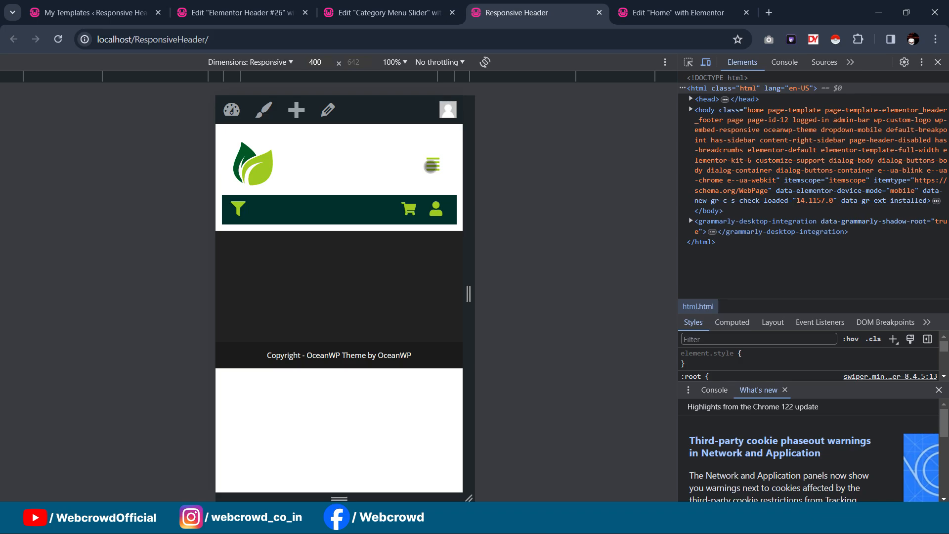
left_click(430, 165)
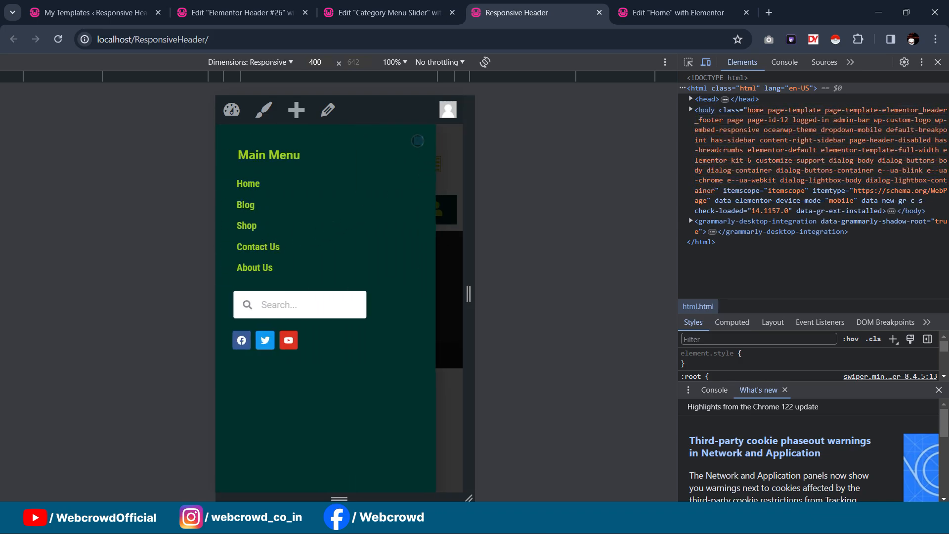
left_click(418, 140)
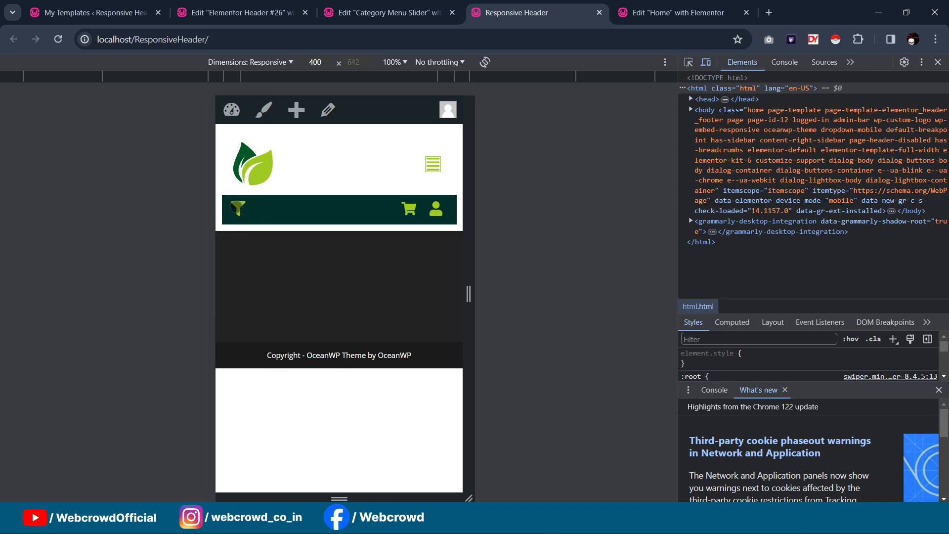
Open the category menu popup with the filter icon, look through its entries, and close it
left_click(237, 208)
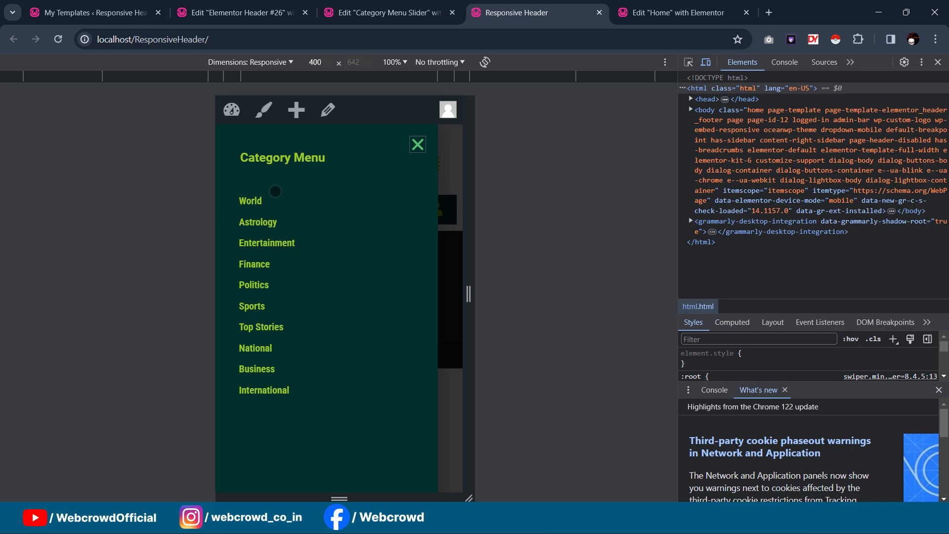
scroll(307, 282, "down", 1)
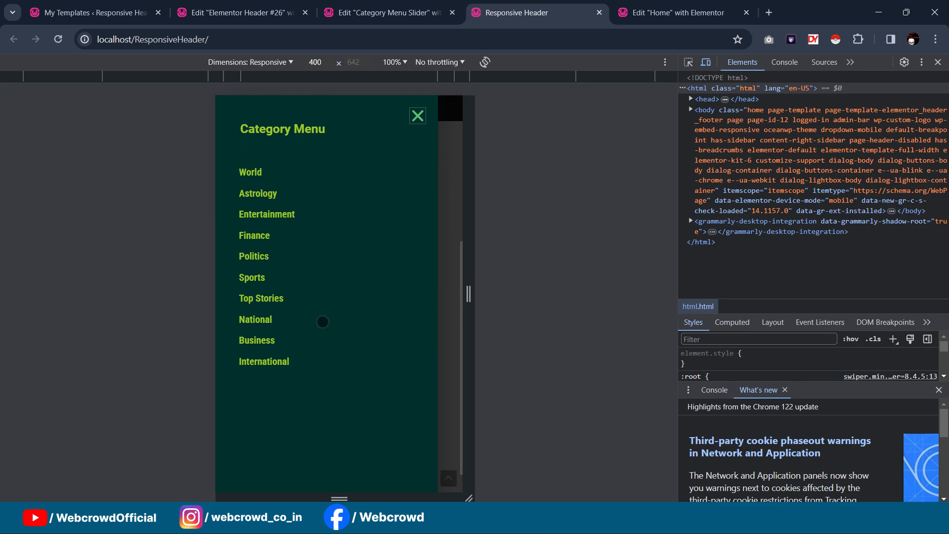
scroll(323, 322, "up", 1)
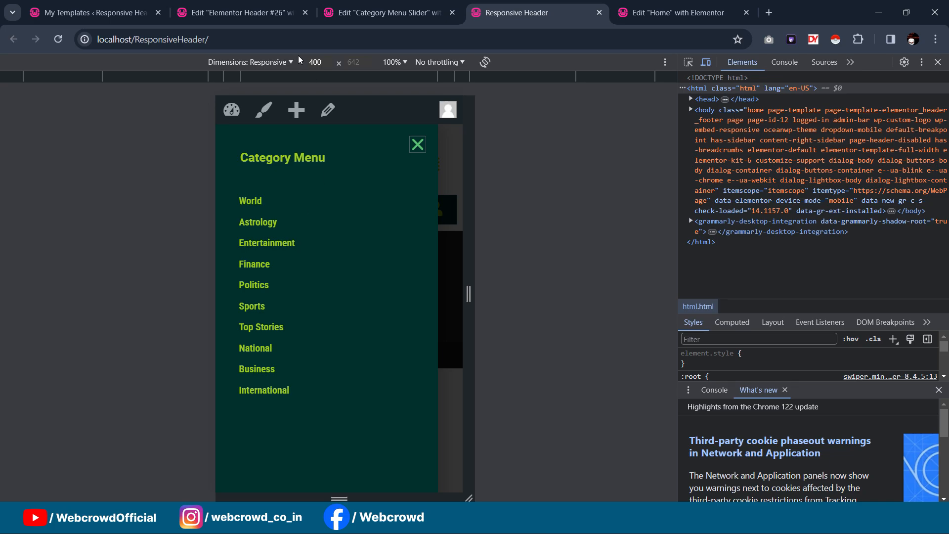
left_click(450, 230)
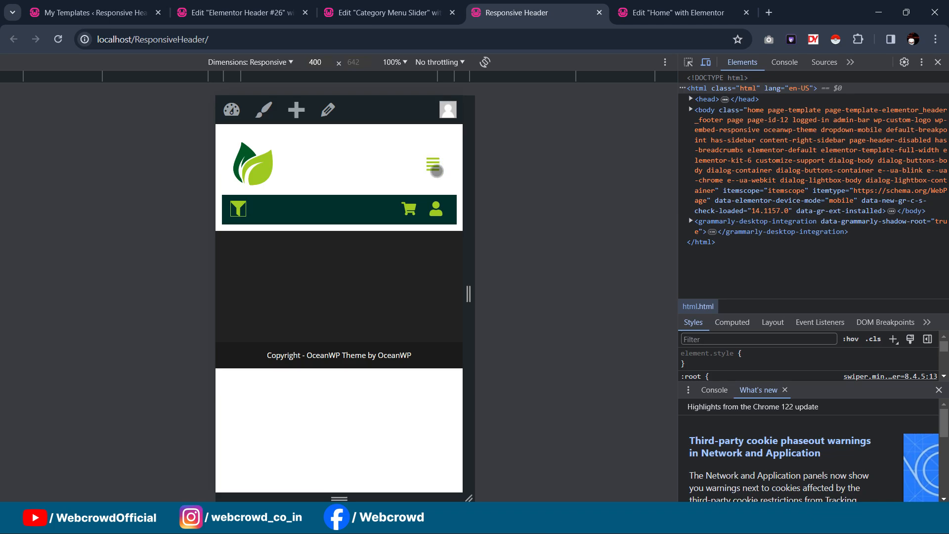
Recheck the main menu popup on the live page and switch to the Category Menu Slider popup's editor
left_click(436, 171)
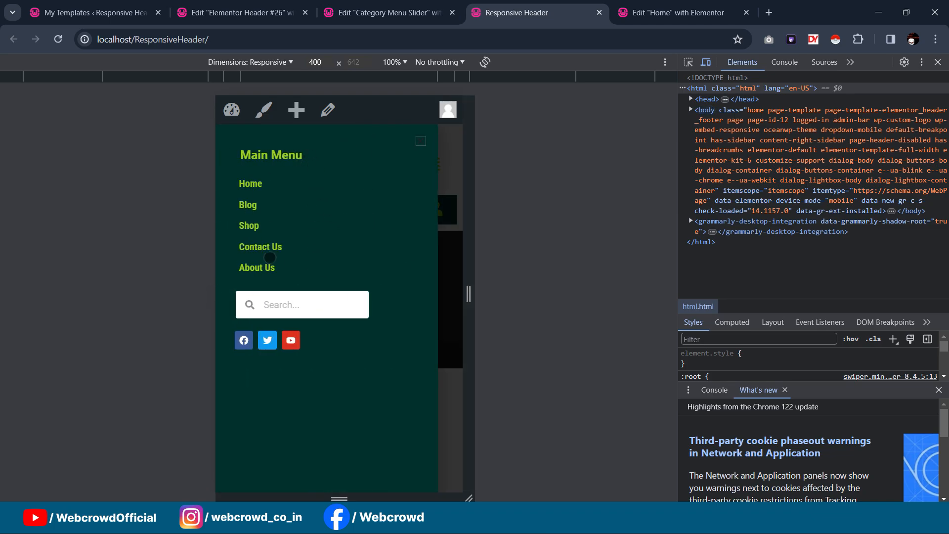
left_click(273, 190)
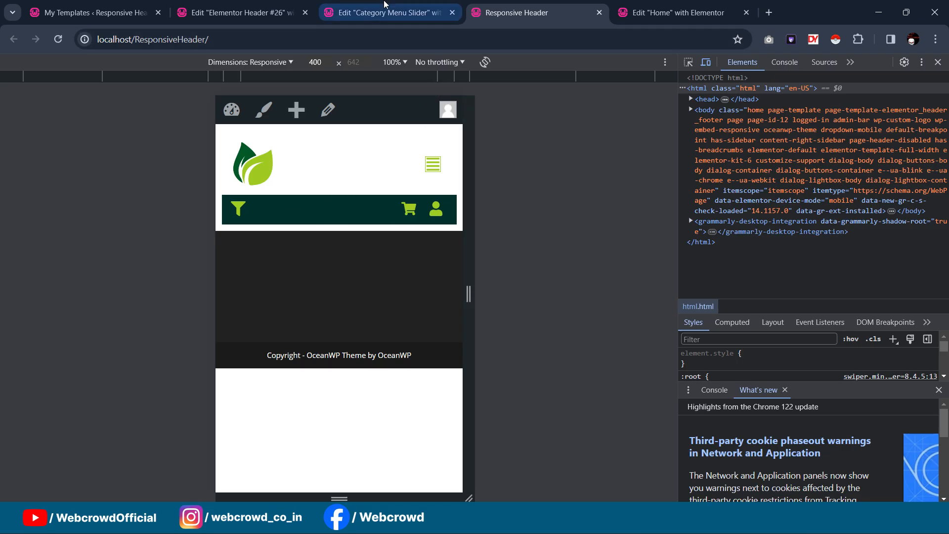
left_click(385, 5)
left_click(238, 12)
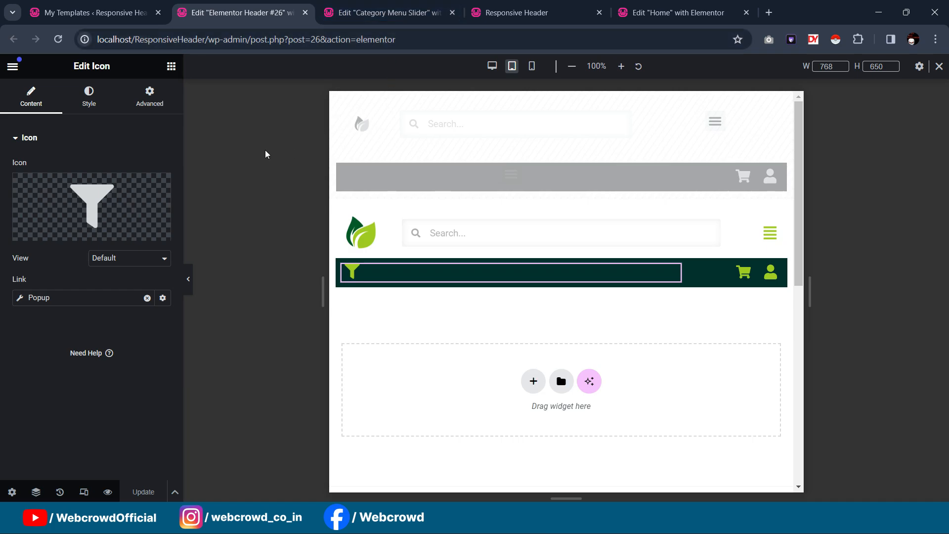
left_click(385, 12)
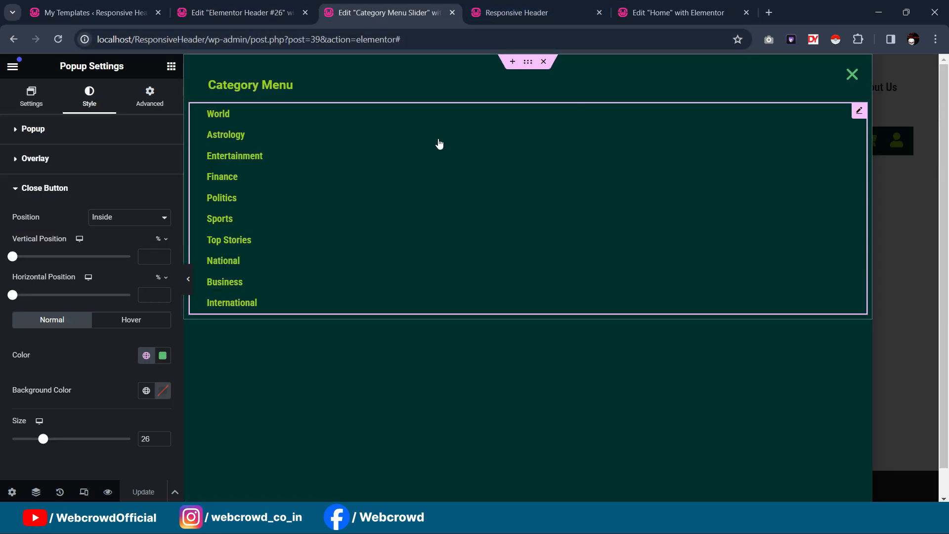